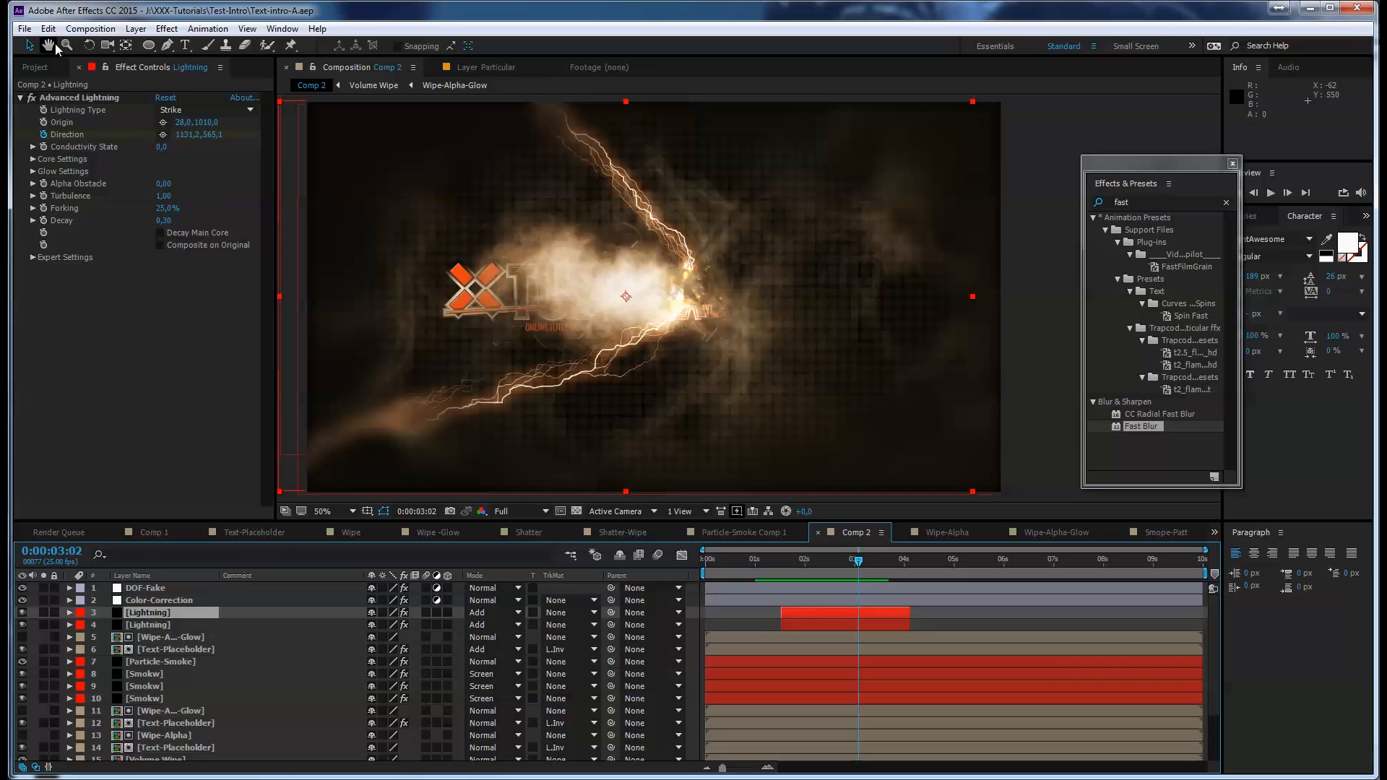
# Create a new composition using the HDTV 1080 25 preset
pyautogui.click(93, 29)
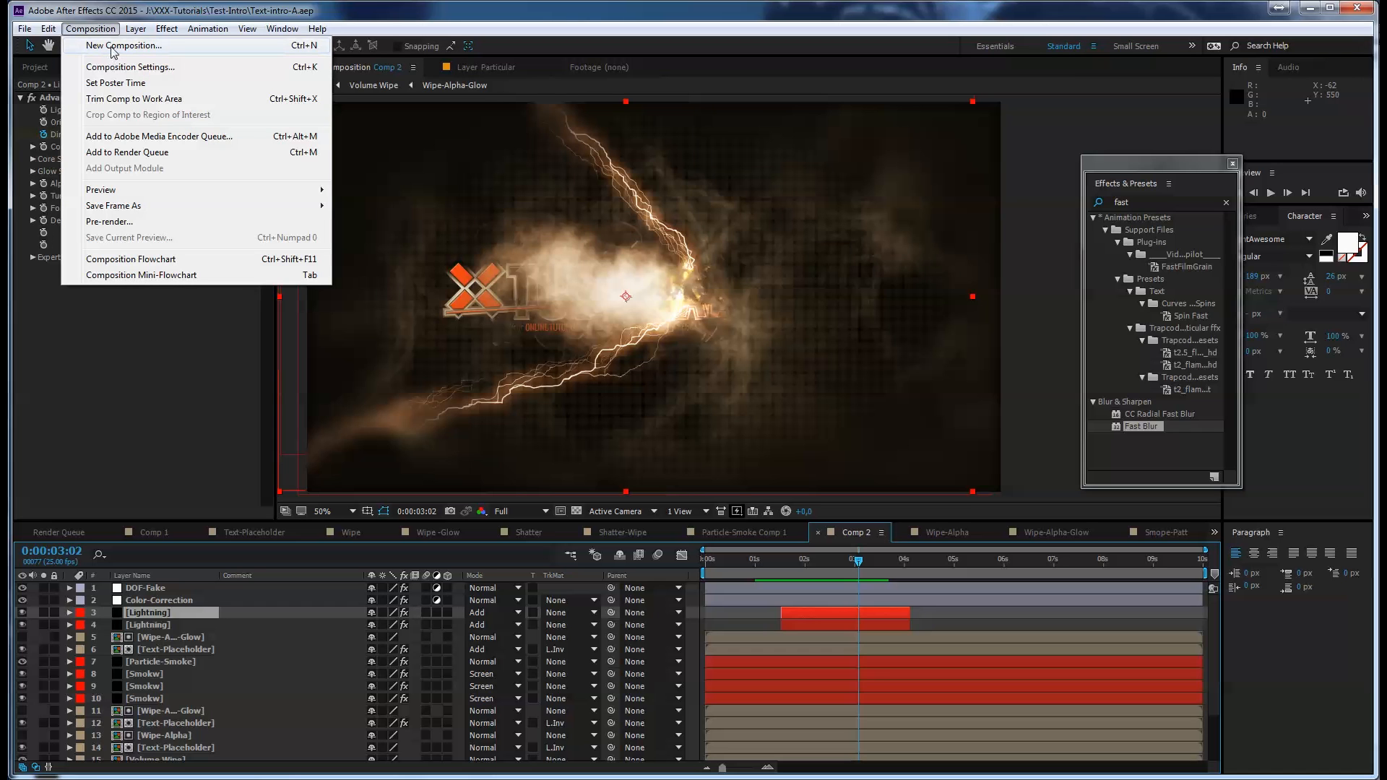
pyautogui.click(112, 46)
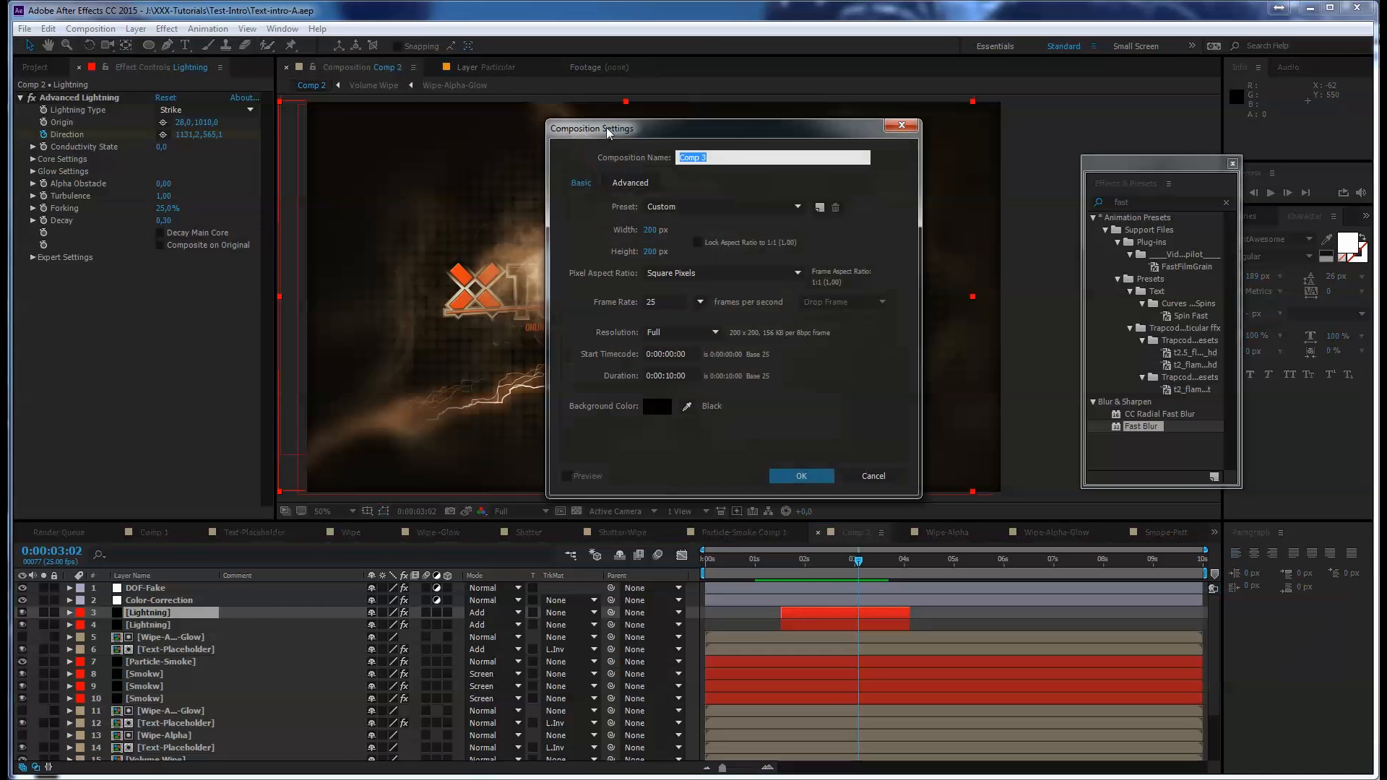
pyautogui.click(708, 206)
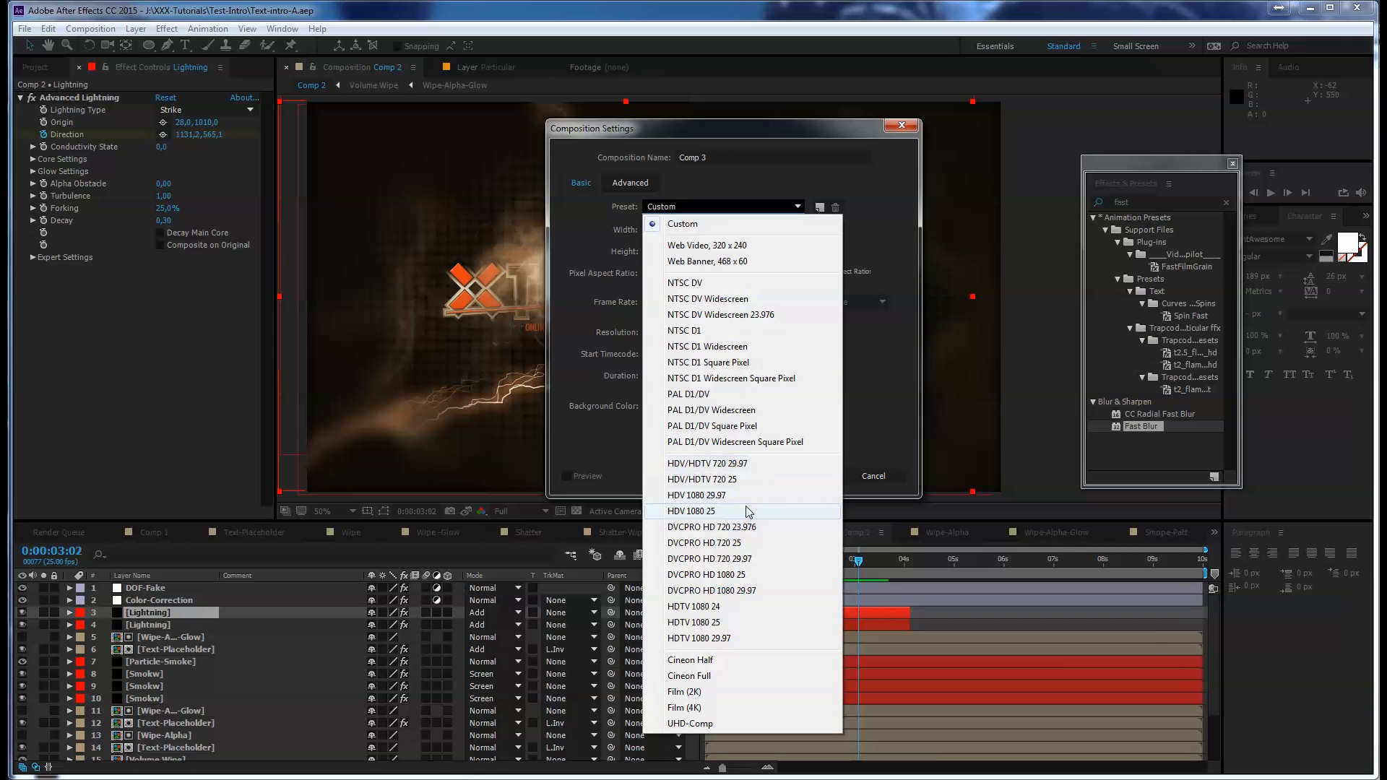
pyautogui.click(731, 626)
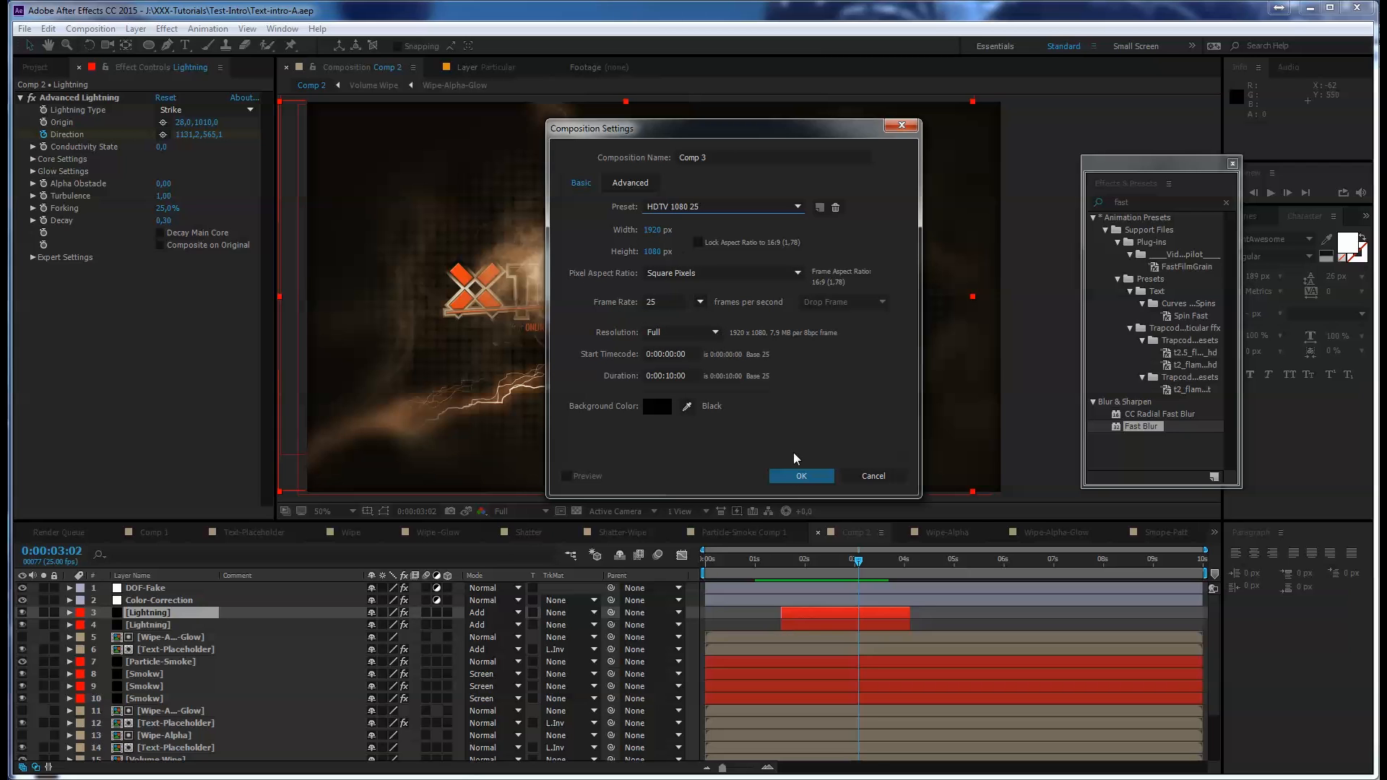
pyautogui.click(800, 475)
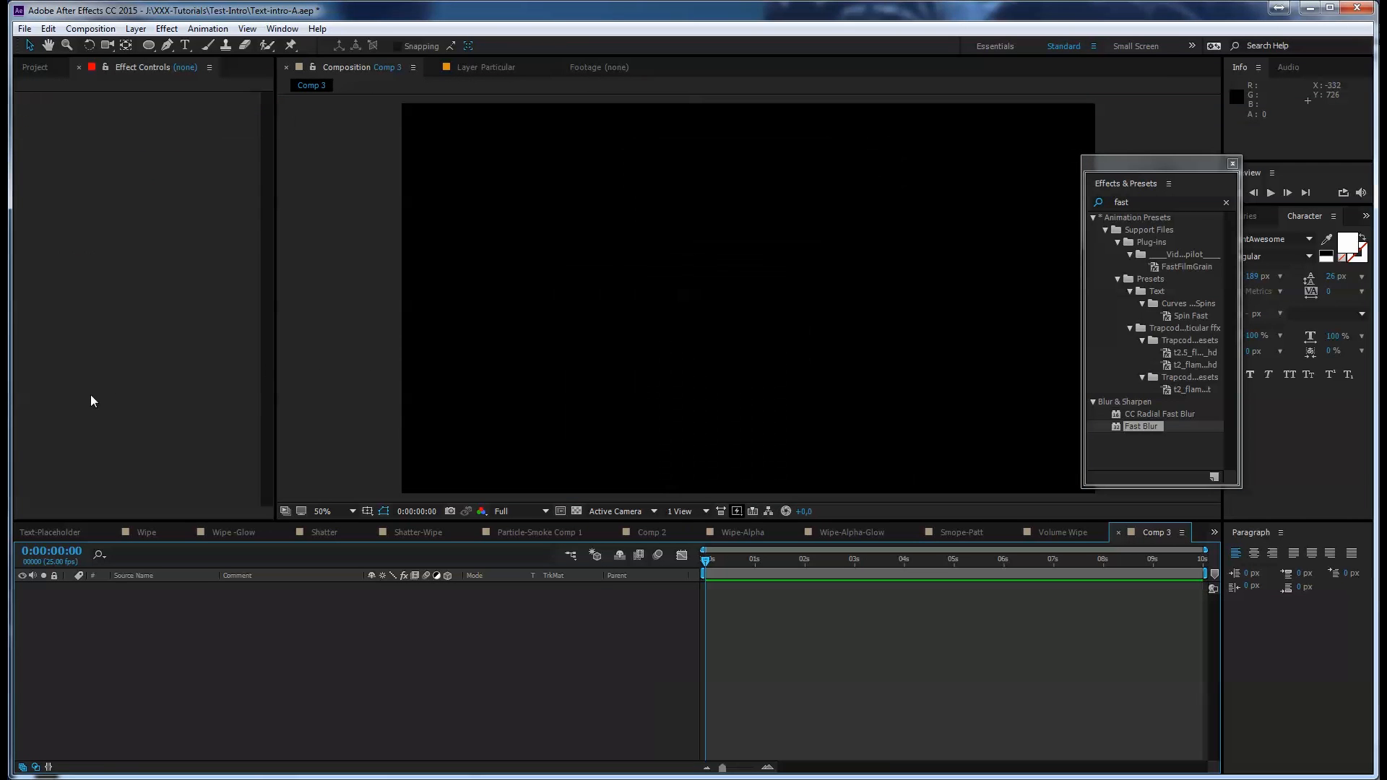
# Add a black solid layer named BG at composition size
pyautogui.click(136, 28)
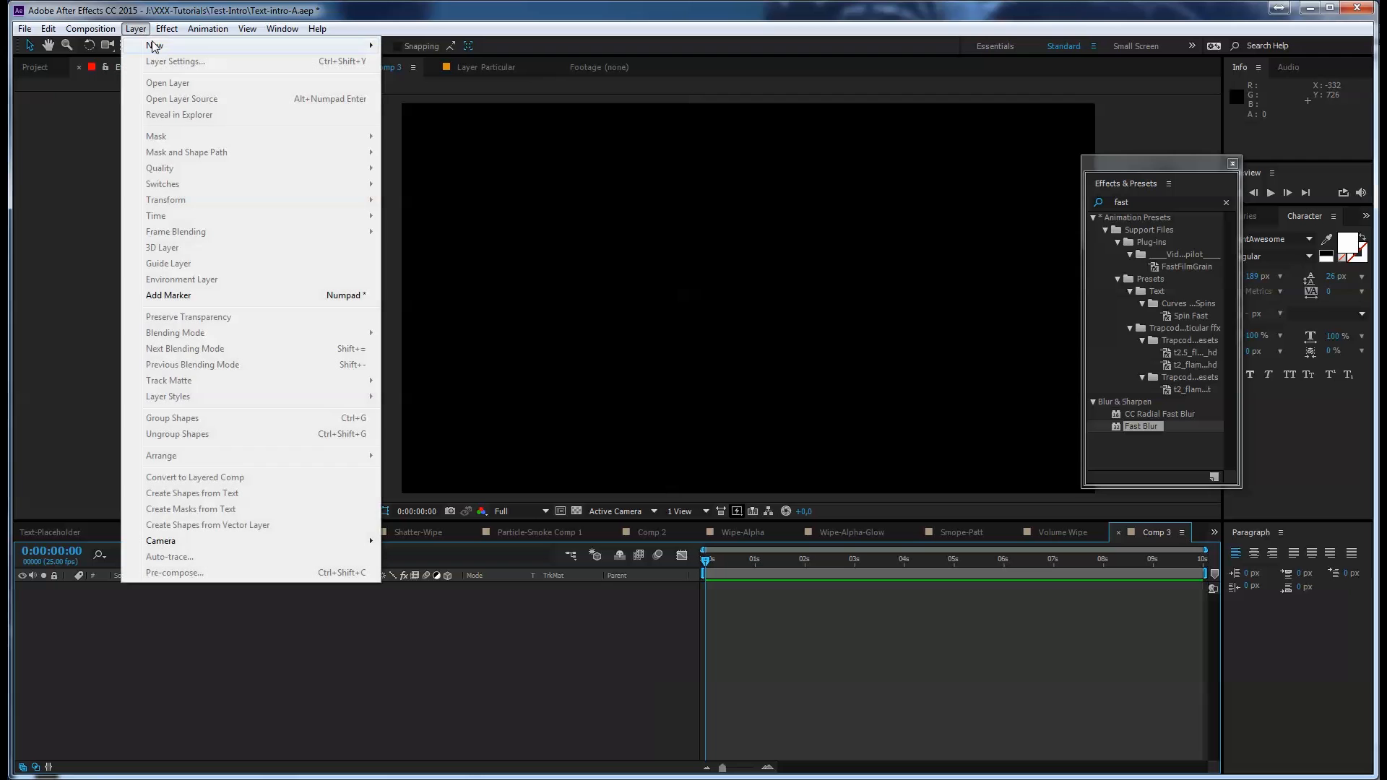
pyautogui.moveTo(219, 43)
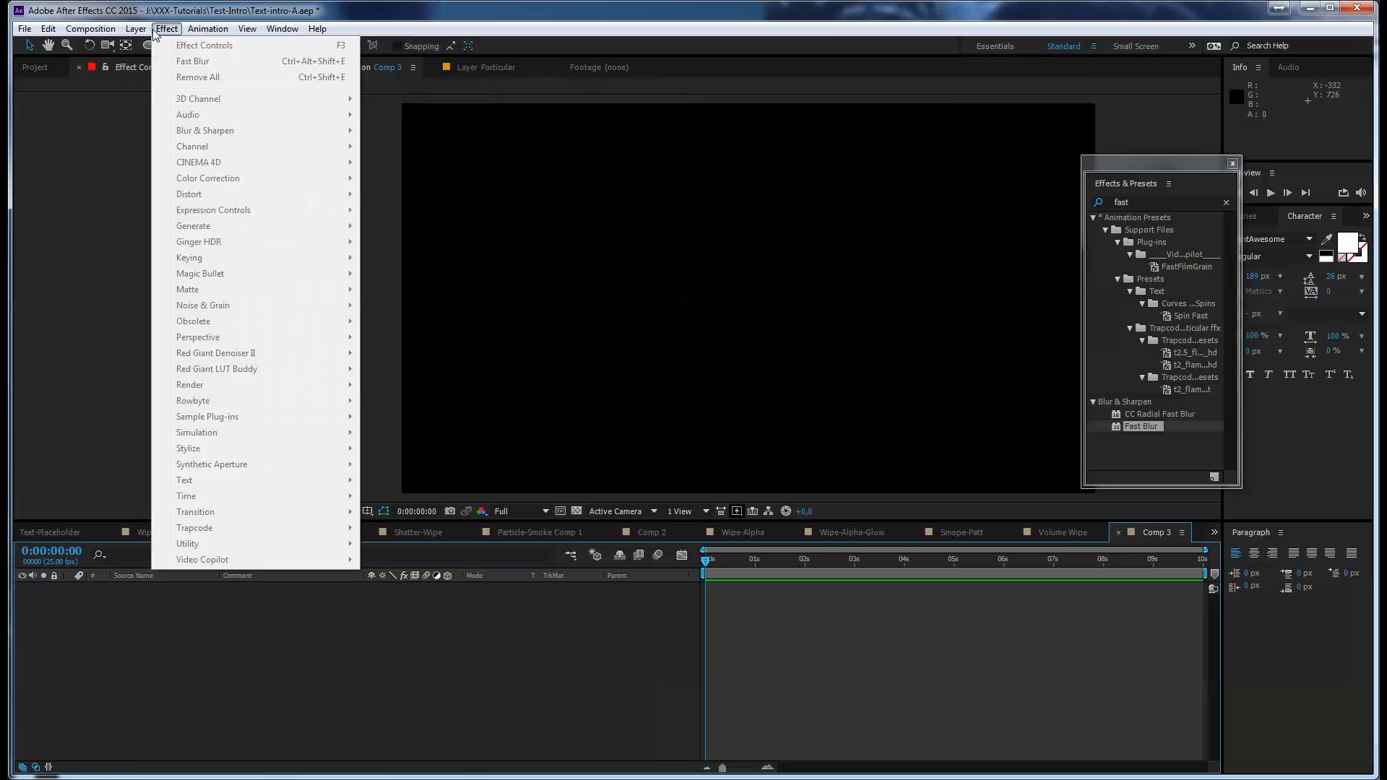
pyautogui.moveTo(273, 45)
pyautogui.click(436, 65)
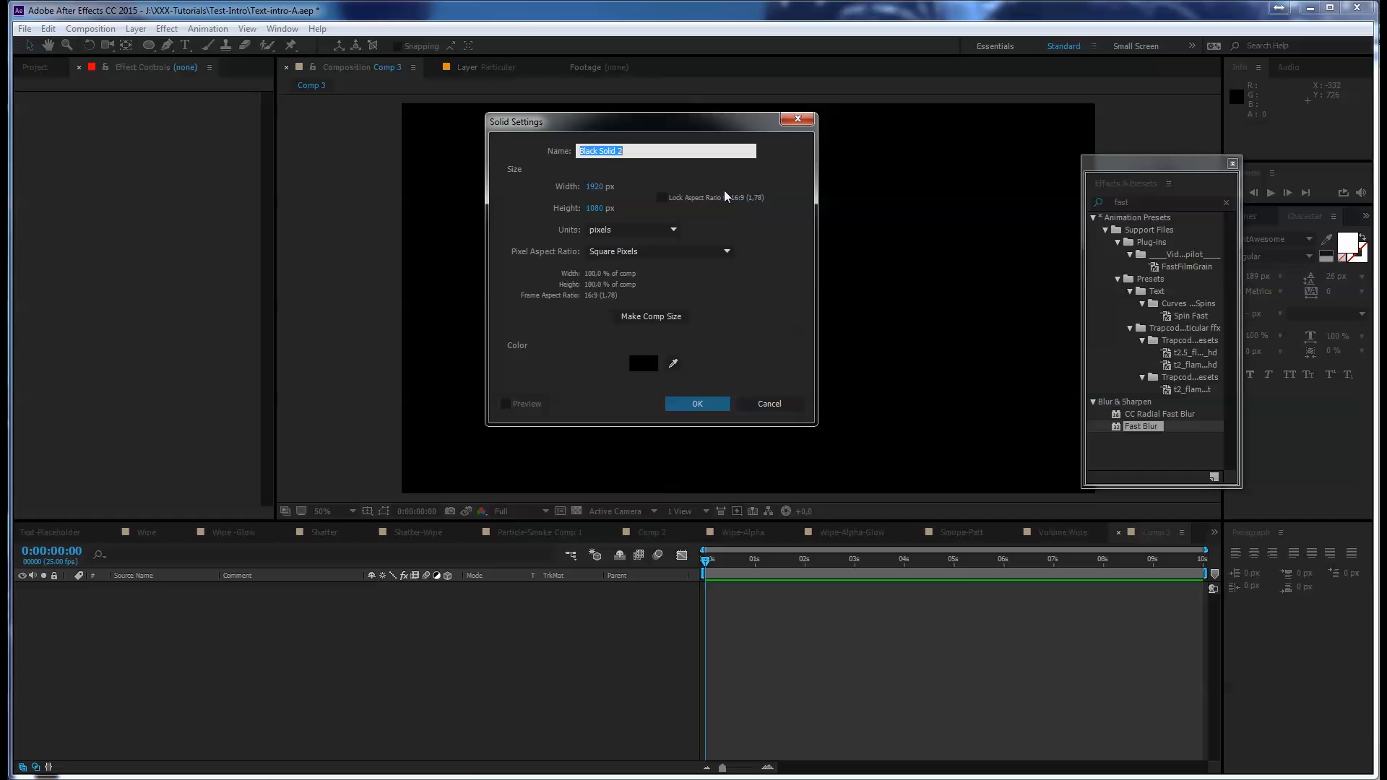
pyautogui.write('BG')
pyautogui.click(647, 322)
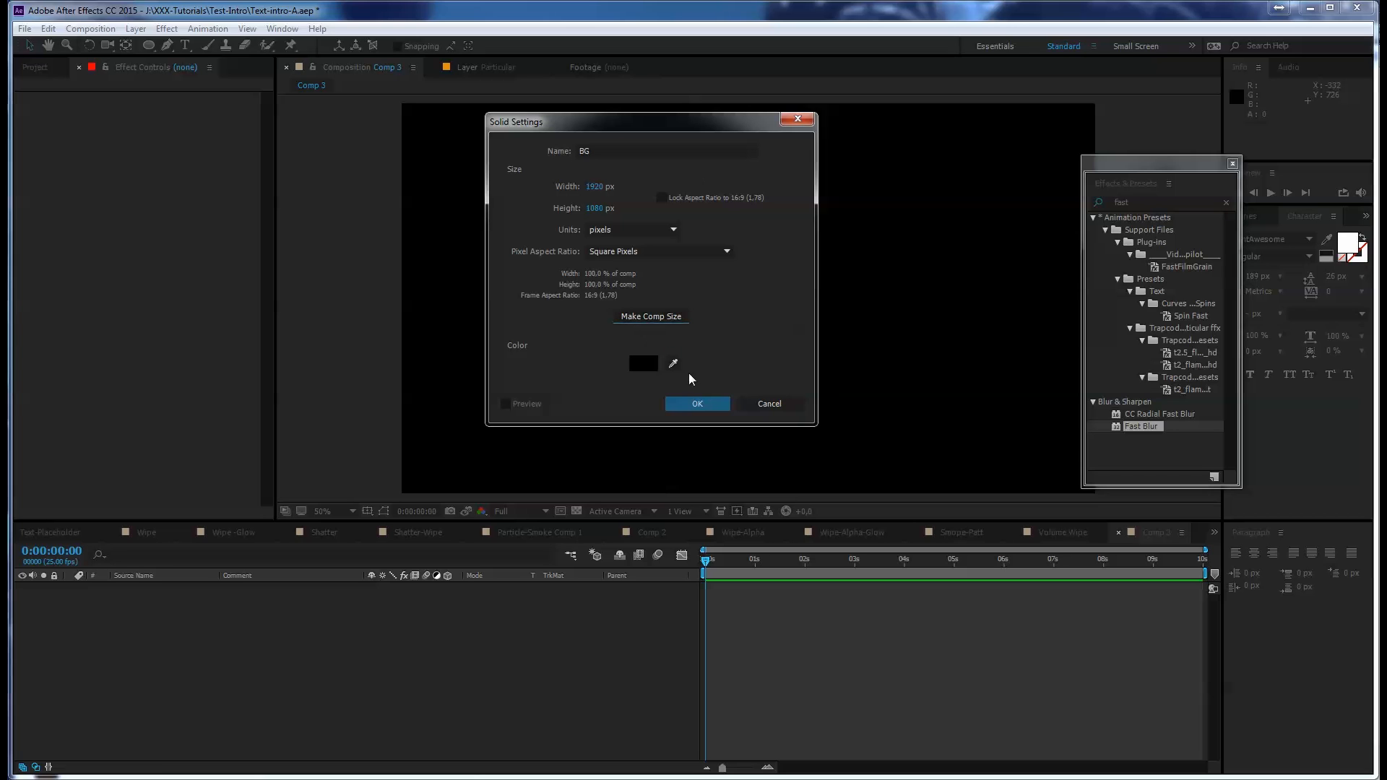
pyautogui.click(698, 402)
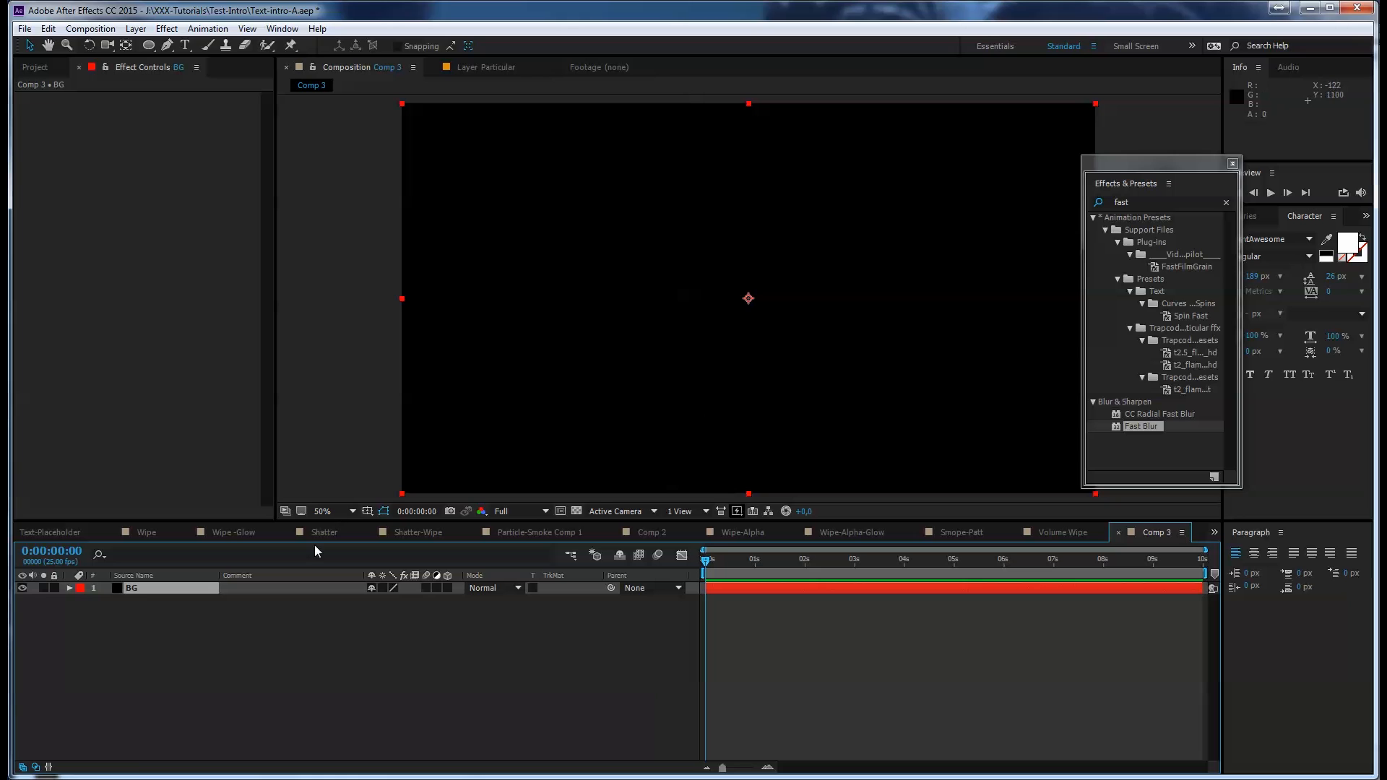
# Add another solid layer named BG-Carbon in medium grey (757373)
pyautogui.click(138, 29)
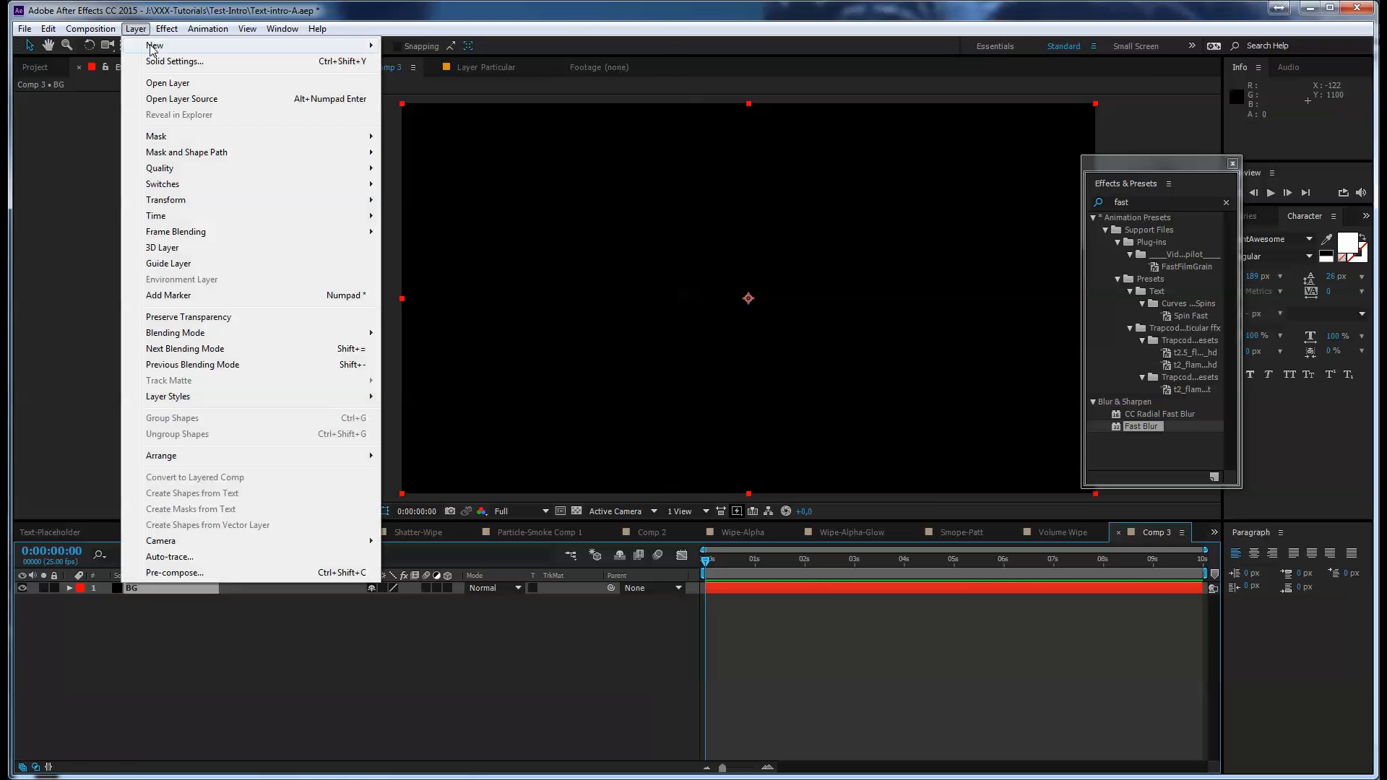
pyautogui.moveTo(336, 48)
pyautogui.click(432, 60)
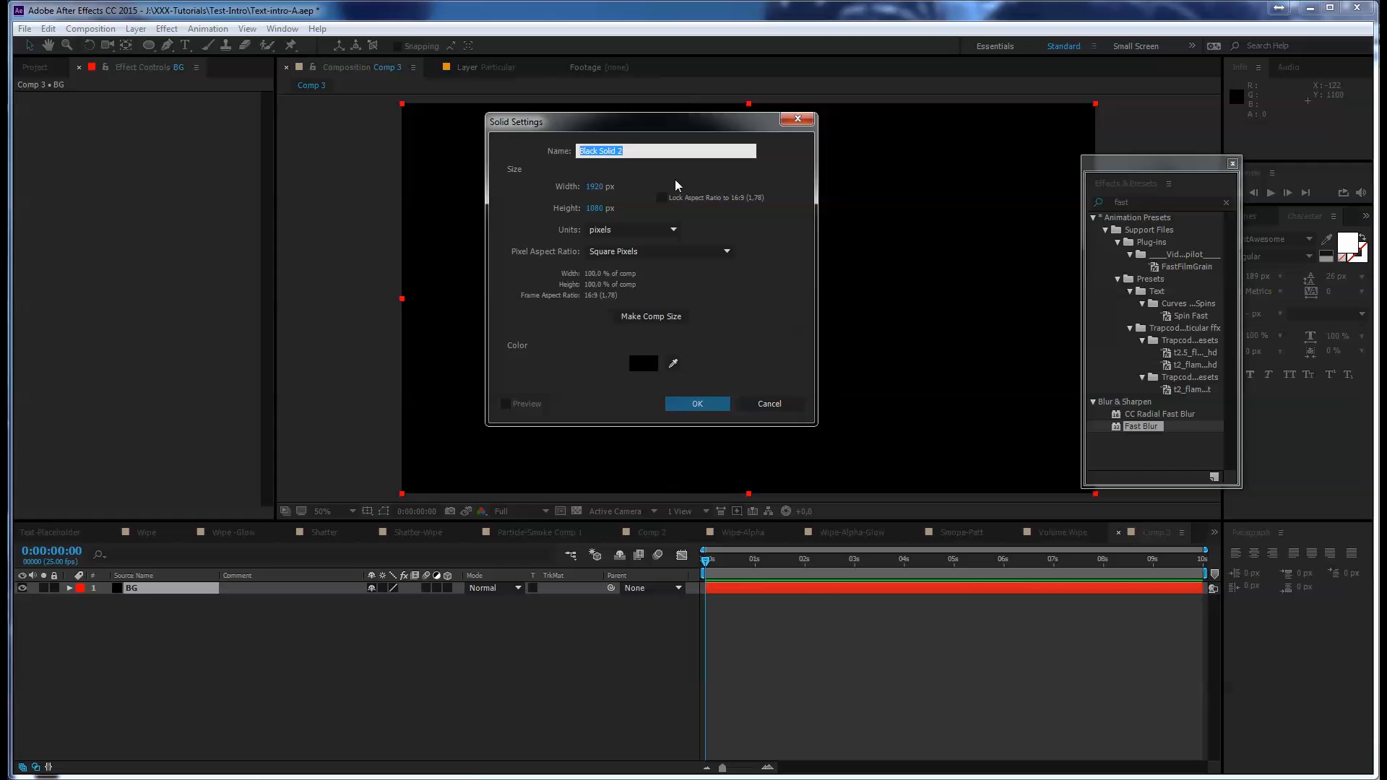
pyautogui.write('BG-Carbon')
pyautogui.click(652, 362)
pyautogui.moveTo(907, 351); pyautogui.dragTo(908, 367)
pyautogui.click(1214, 270)
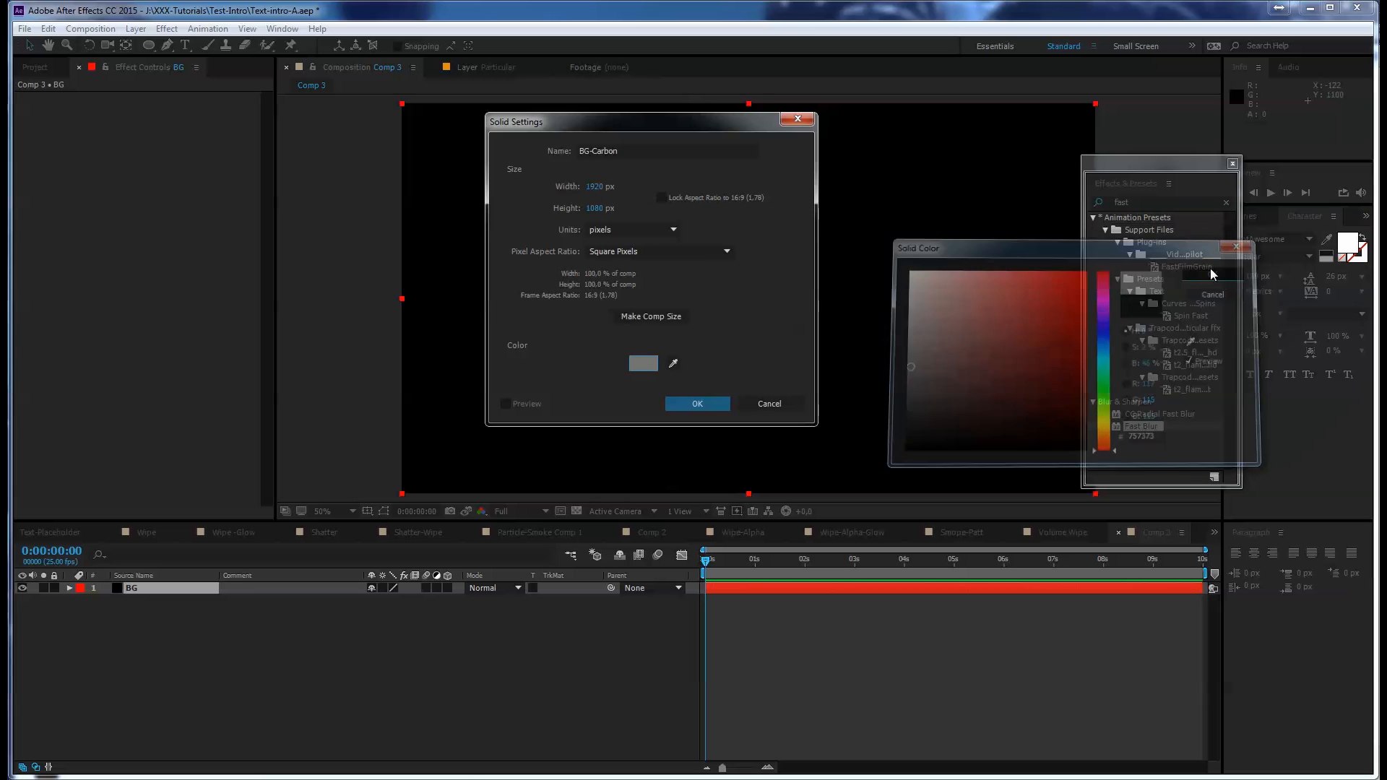
pyautogui.click(698, 403)
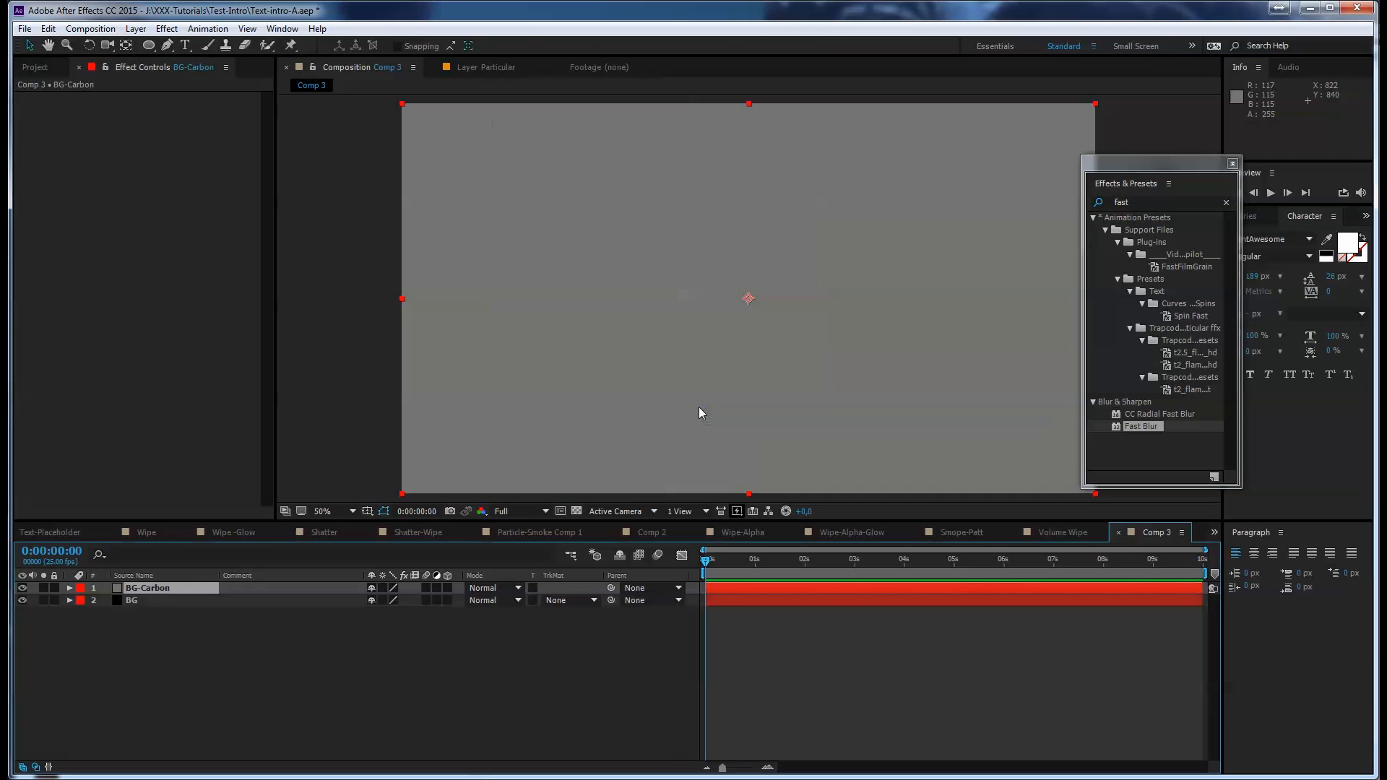
# Find the CC Threads effect and apply it to the BG-Carbon layer
pyautogui.click(1148, 203)
pyautogui.write('cc')
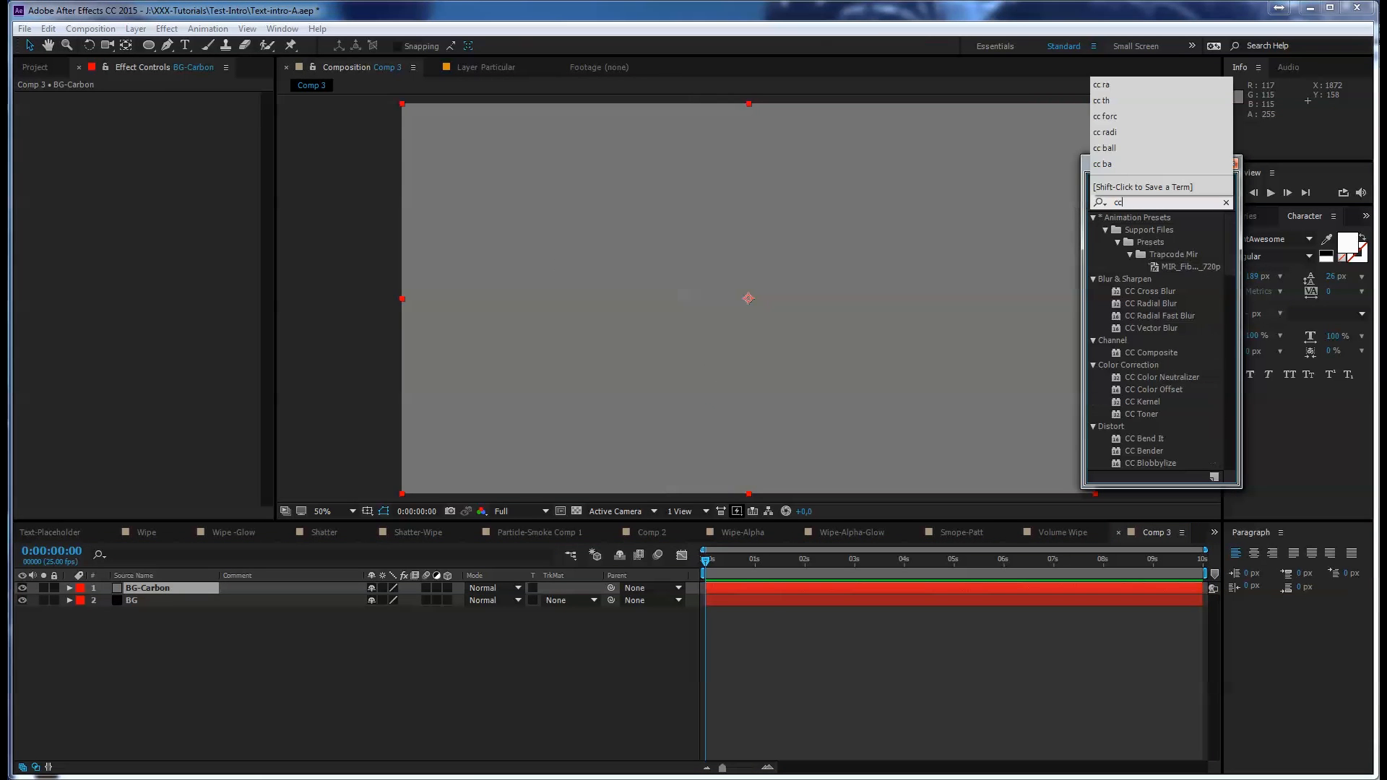
pyautogui.write(' ther')
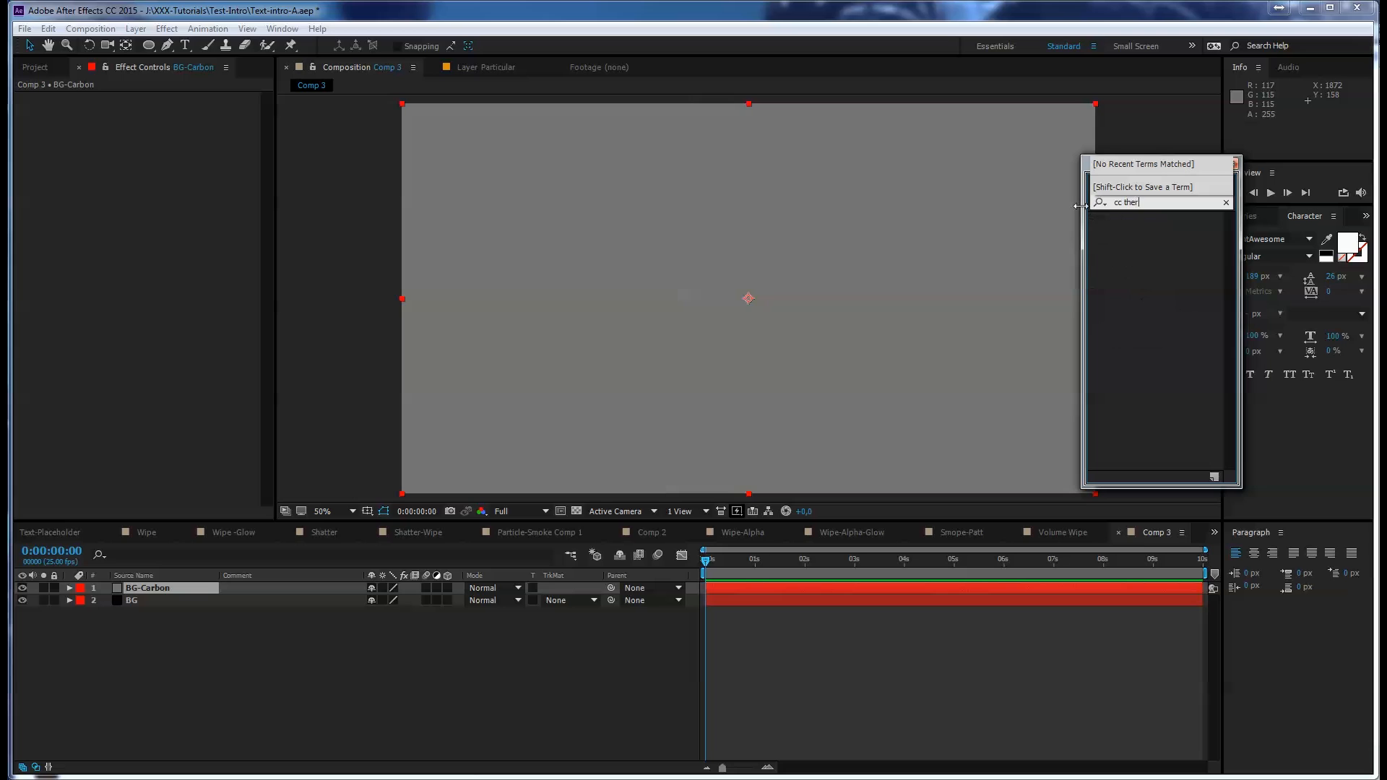
pyautogui.press('BackSpace')
pyautogui.press('BackSpace')
pyautogui.write('r')
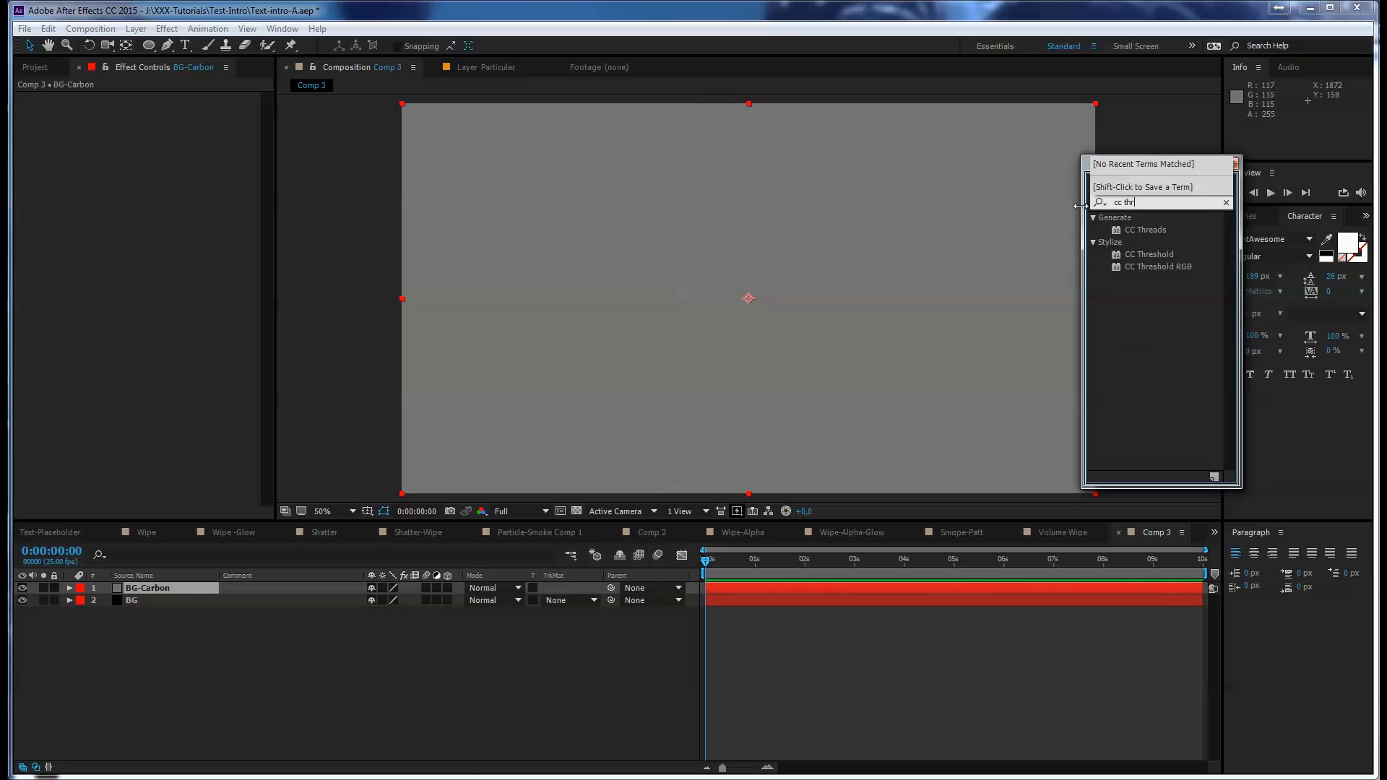
pyautogui.doubleClick(1155, 231)
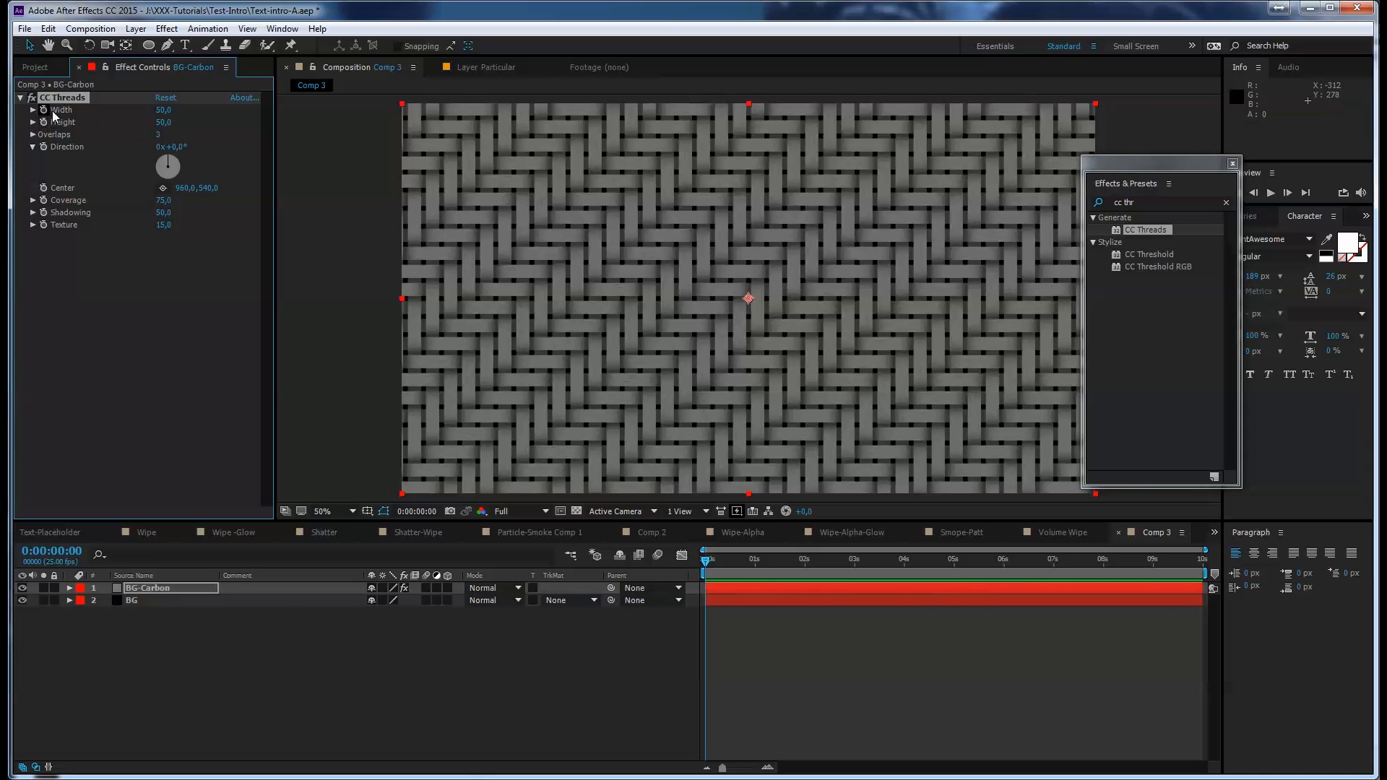
# Set the CC Threads width and height to 30 and the overlaps to 1
pyautogui.click(163, 111)
pyautogui.write('0')
pyautogui.press('BackSpace')
pyautogui.write('30')
pyautogui.press('Tab')
pyautogui.write('30')
pyautogui.press('Tab')
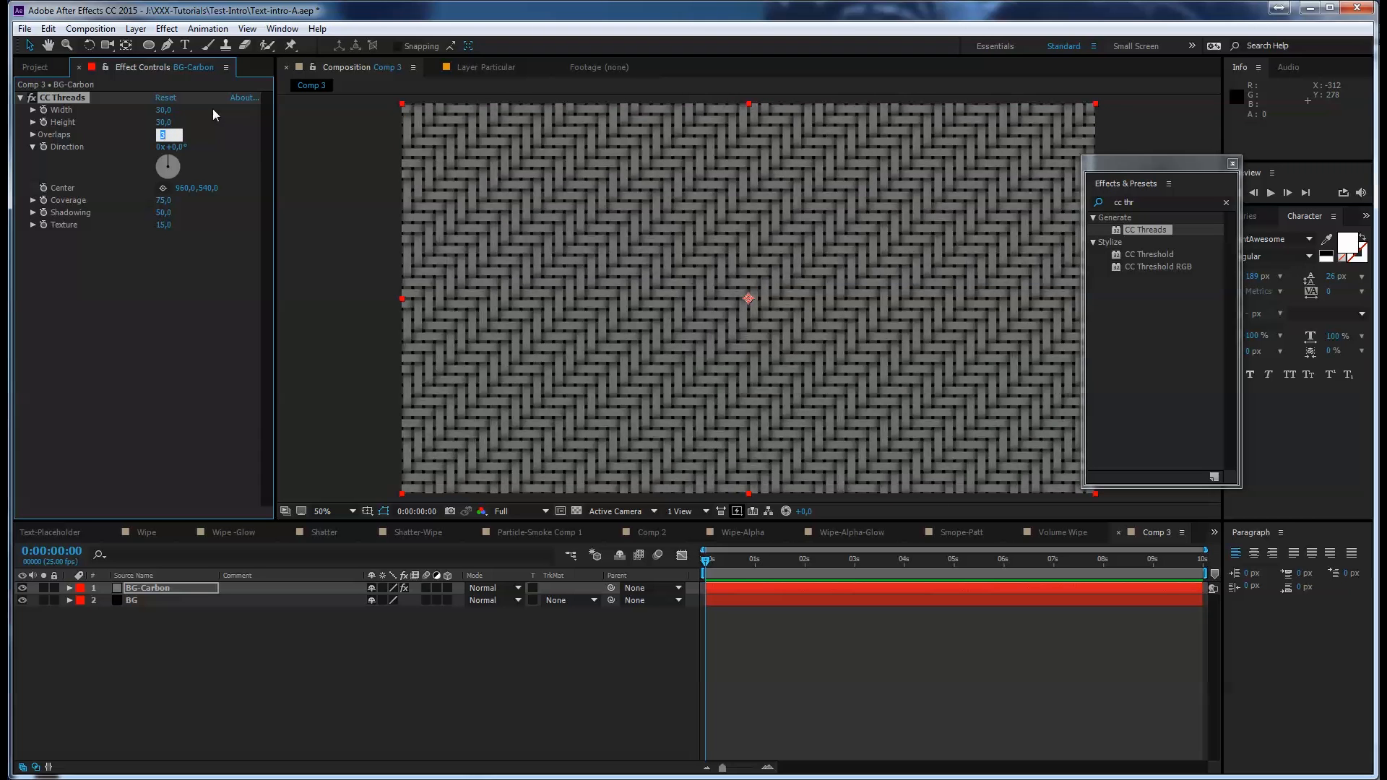
pyautogui.write('1')
pyautogui.press('Tab')
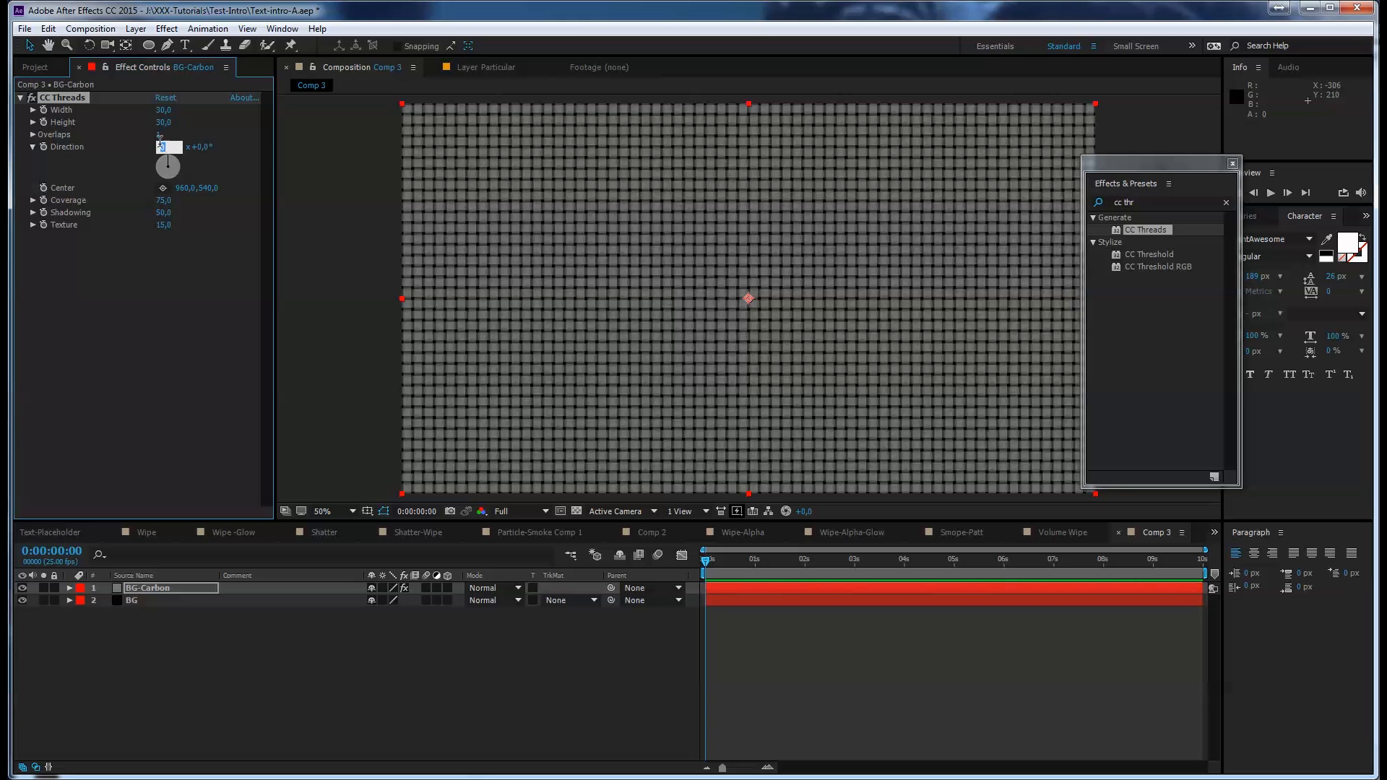
# Try an Overlaps value of 18 in CC Threads, and set it back to 1
pyautogui.moveTo(158, 137)
pyautogui.mouseDown()
pyautogui.moveTo(210, 131)
pyautogui.moveTo(169, 133)
pyautogui.mouseUp()
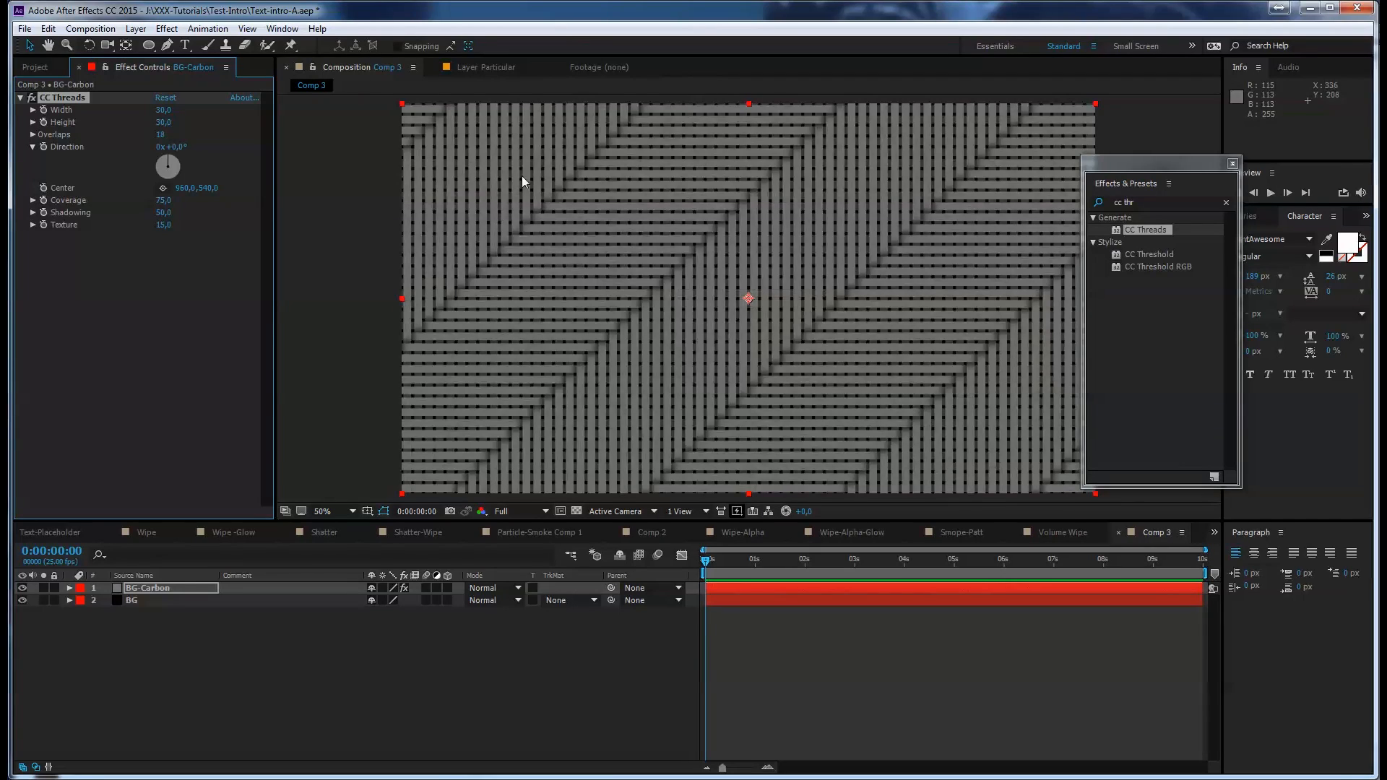
pyautogui.click(160, 135)
pyautogui.write('1')
pyautogui.press('Return')
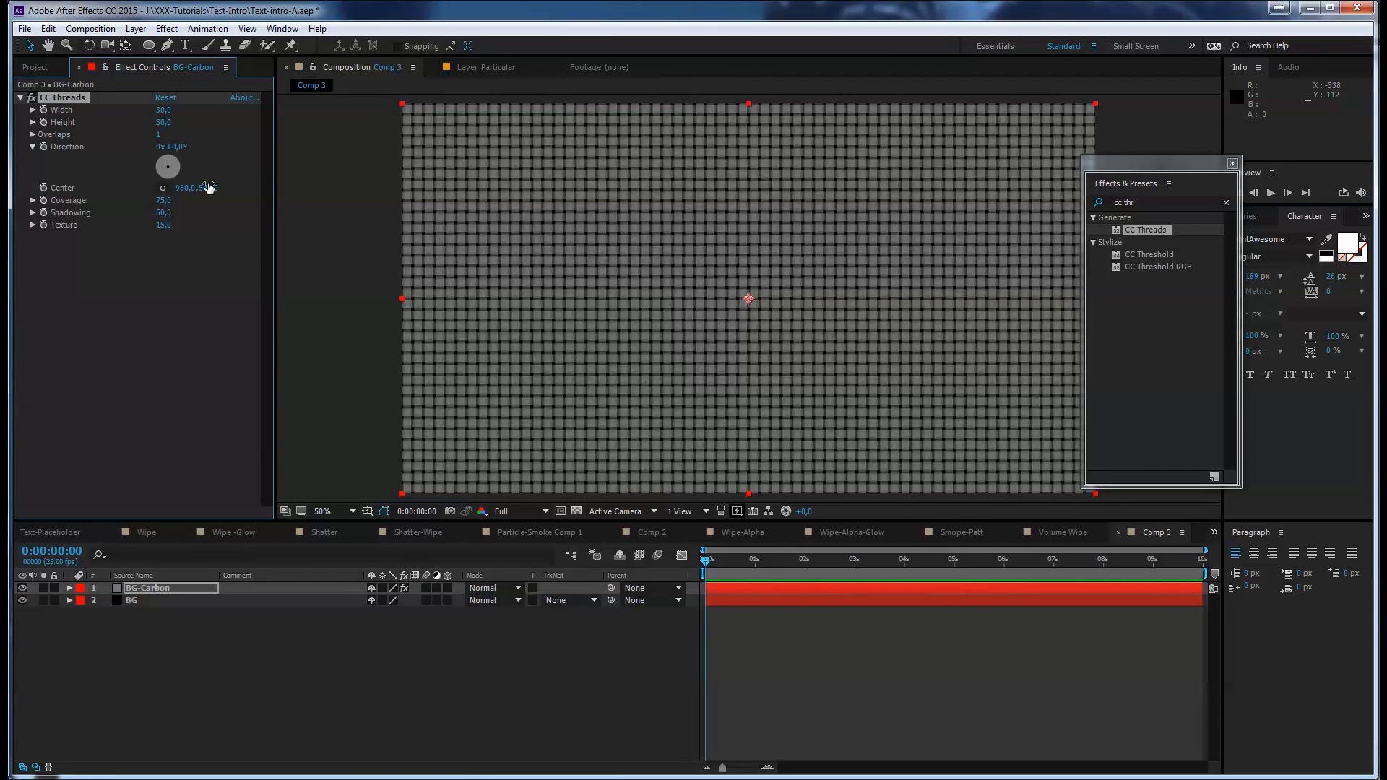
# Lower the BG-Carbon layer's opacity to 40%
pyautogui.click(151, 588)
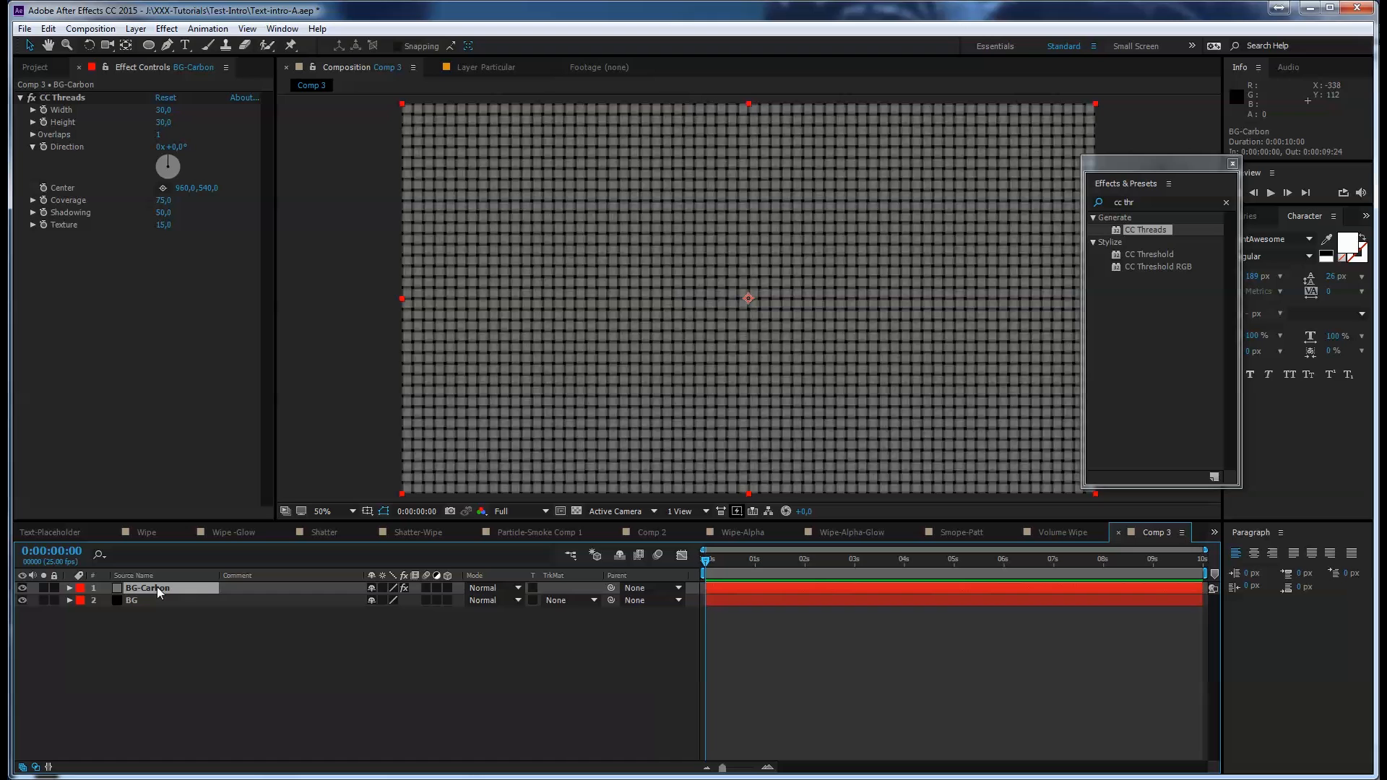
pyautogui.press('t')
pyautogui.click(373, 600)
pyautogui.write('40')
pyautogui.press('Return')
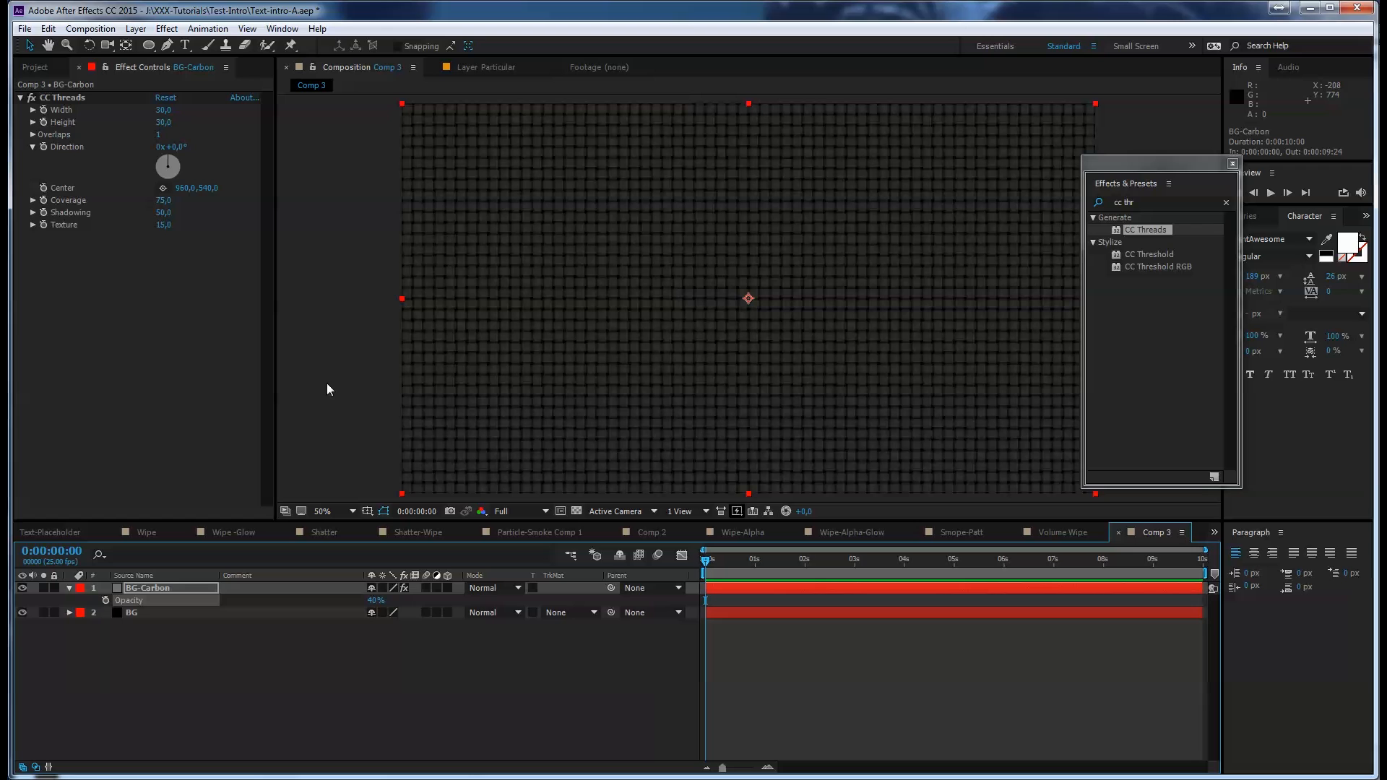
# Place the project file logo-tutorialpilot_4c.ai at the centre of the composition
pyautogui.click(44, 67)
pyautogui.moveTo(76, 363); pyautogui.dragTo(751, 303)
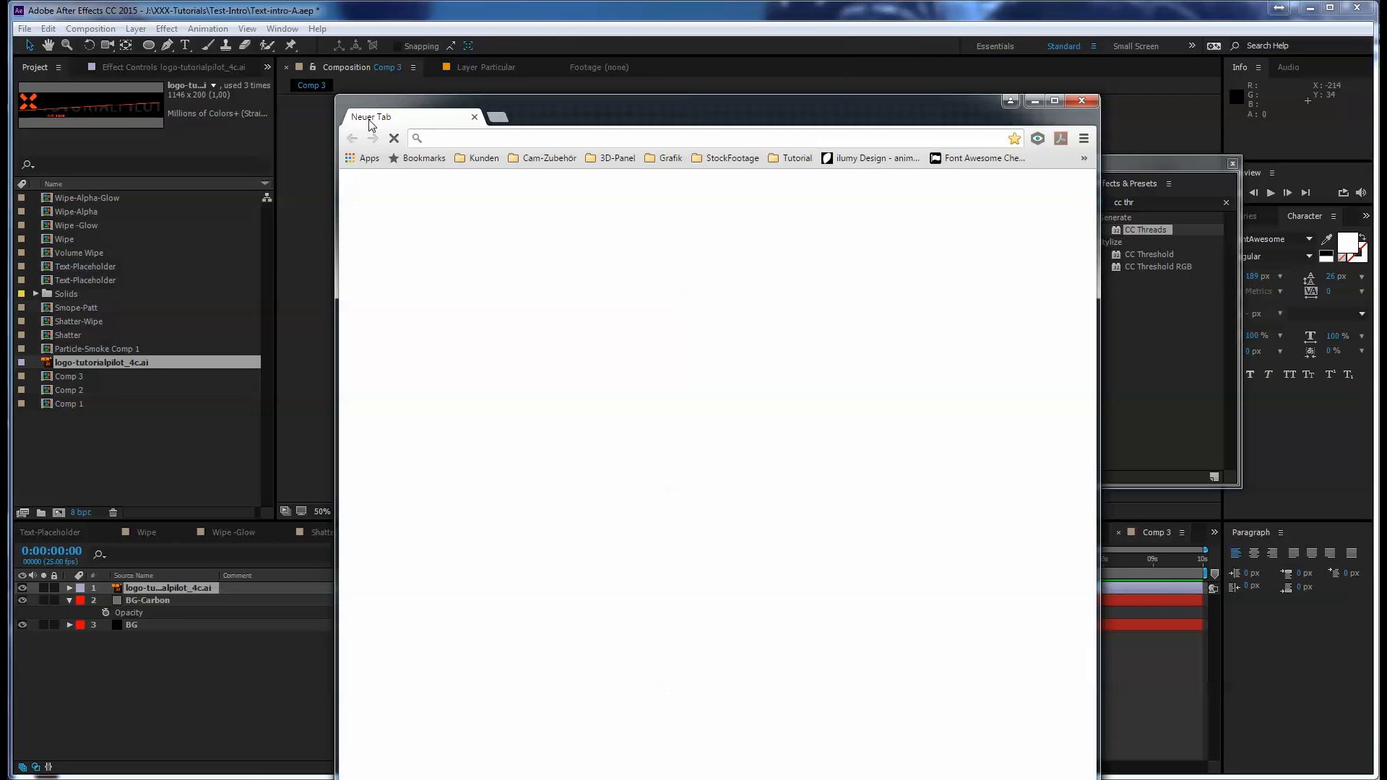
# Switch to Chrome, search the web for "trace image in illustrator", look through the results and return to After Effects
pyautogui.write('tracing')
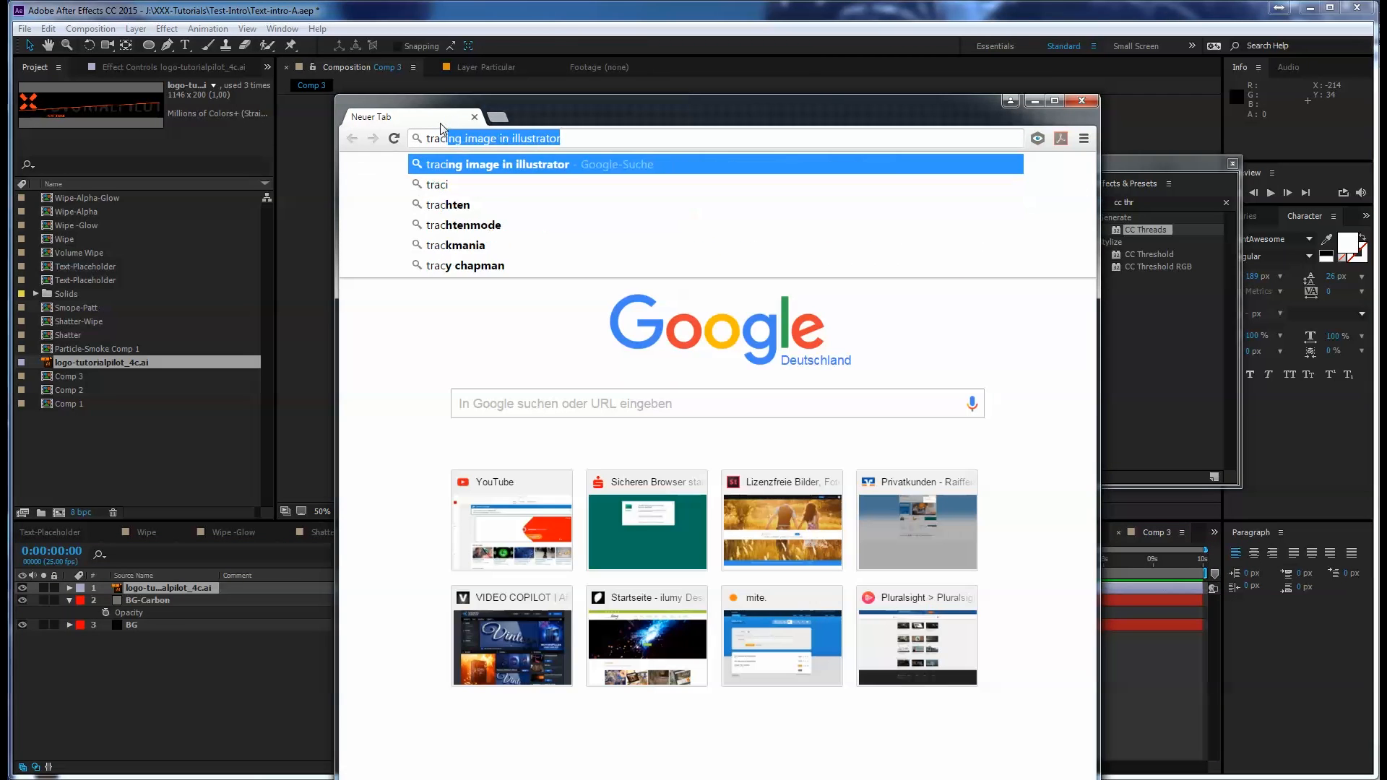
pyautogui.write(' image')
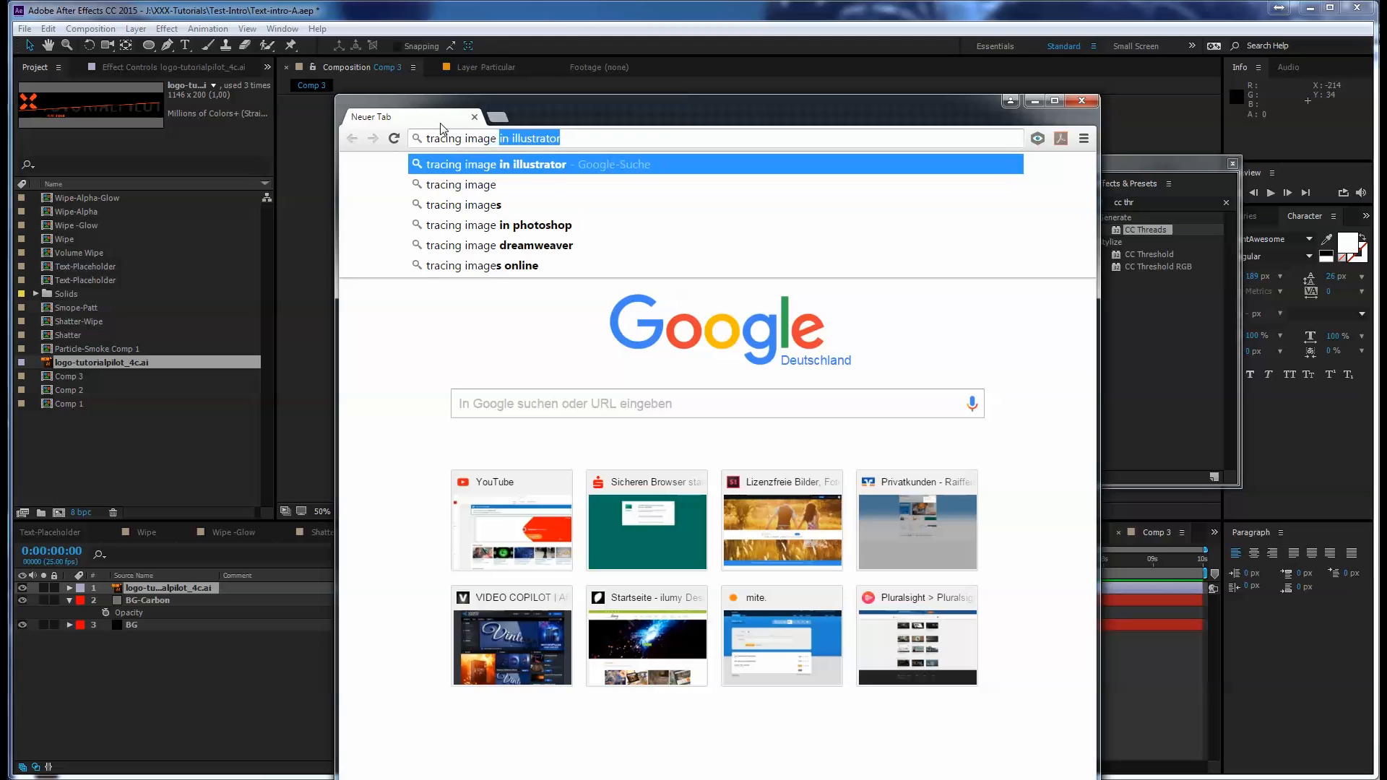
pyautogui.write(' in illu')
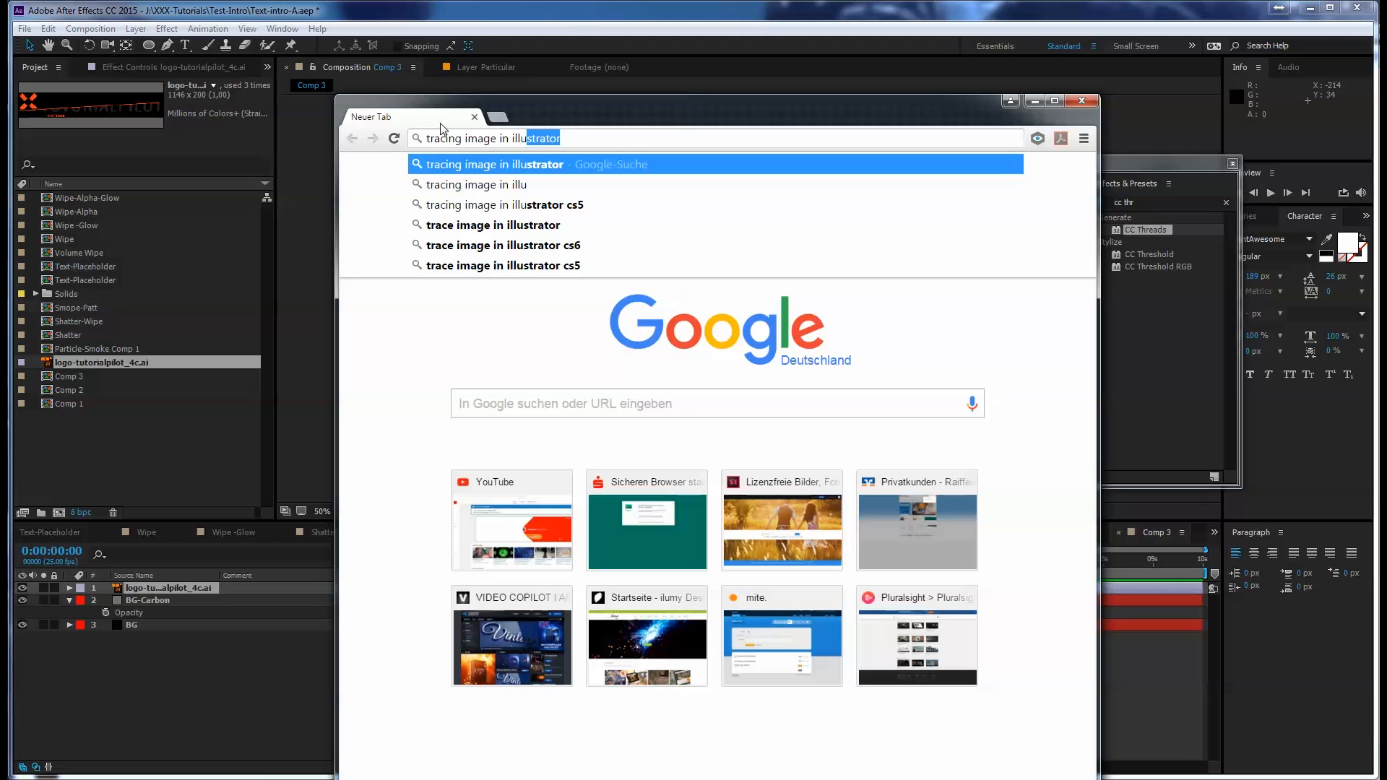
pyautogui.click(502, 224)
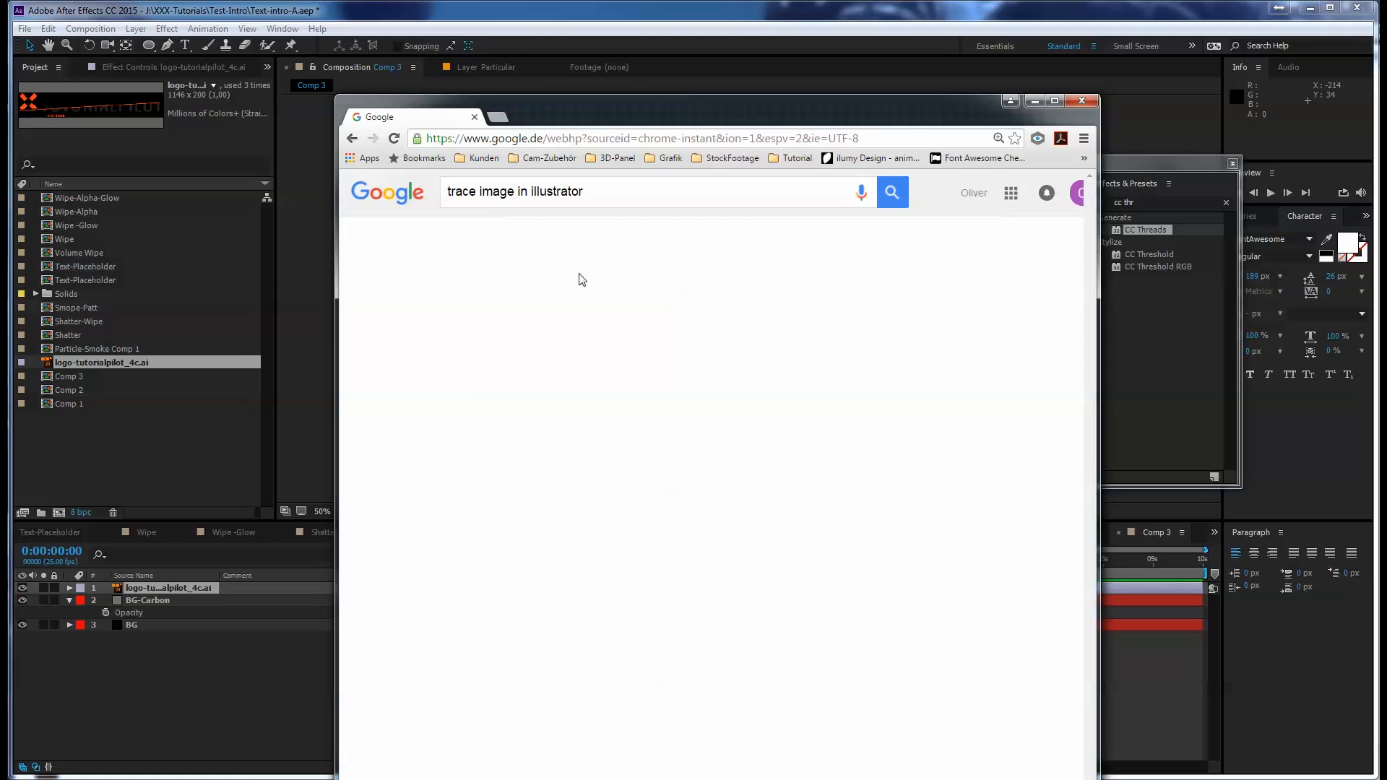
pyautogui.scroll(-7, 634, 410)
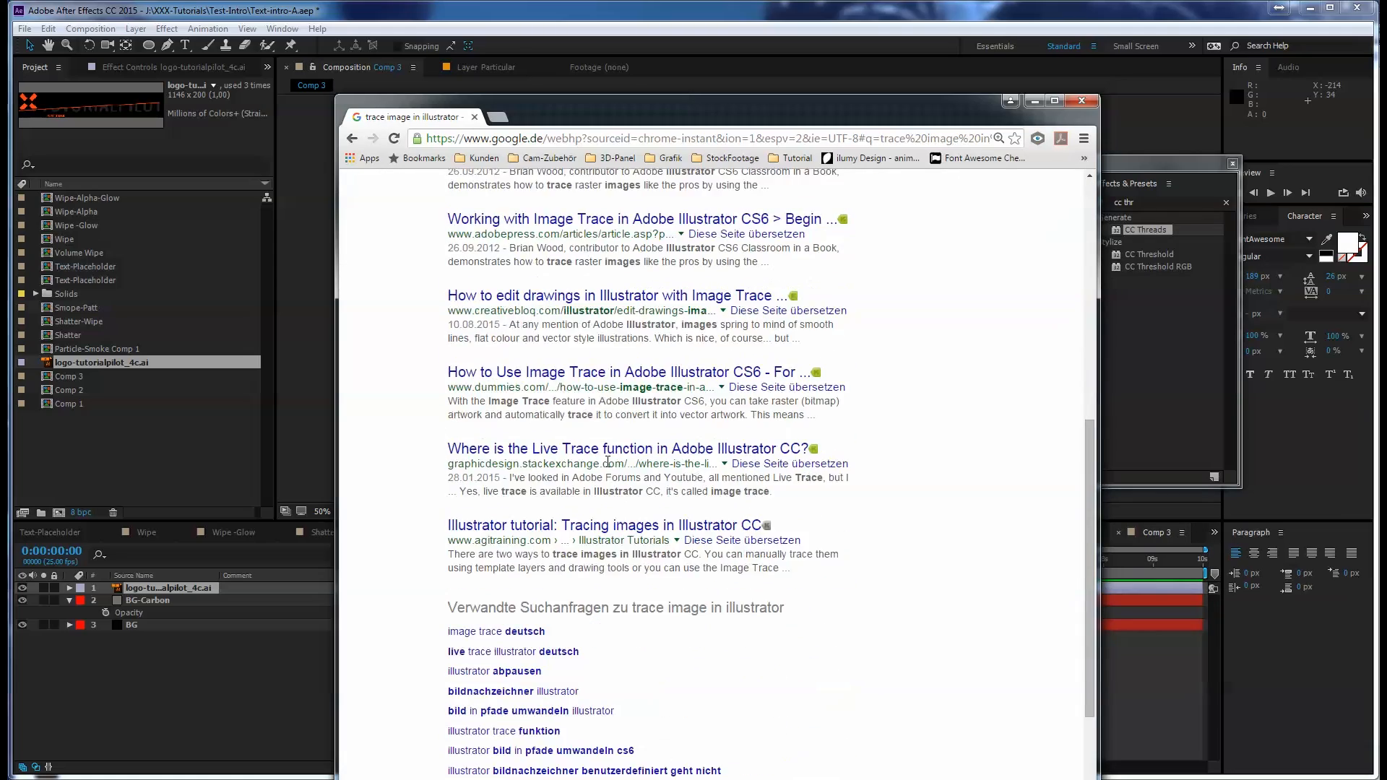
pyautogui.scroll(7, 615, 454)
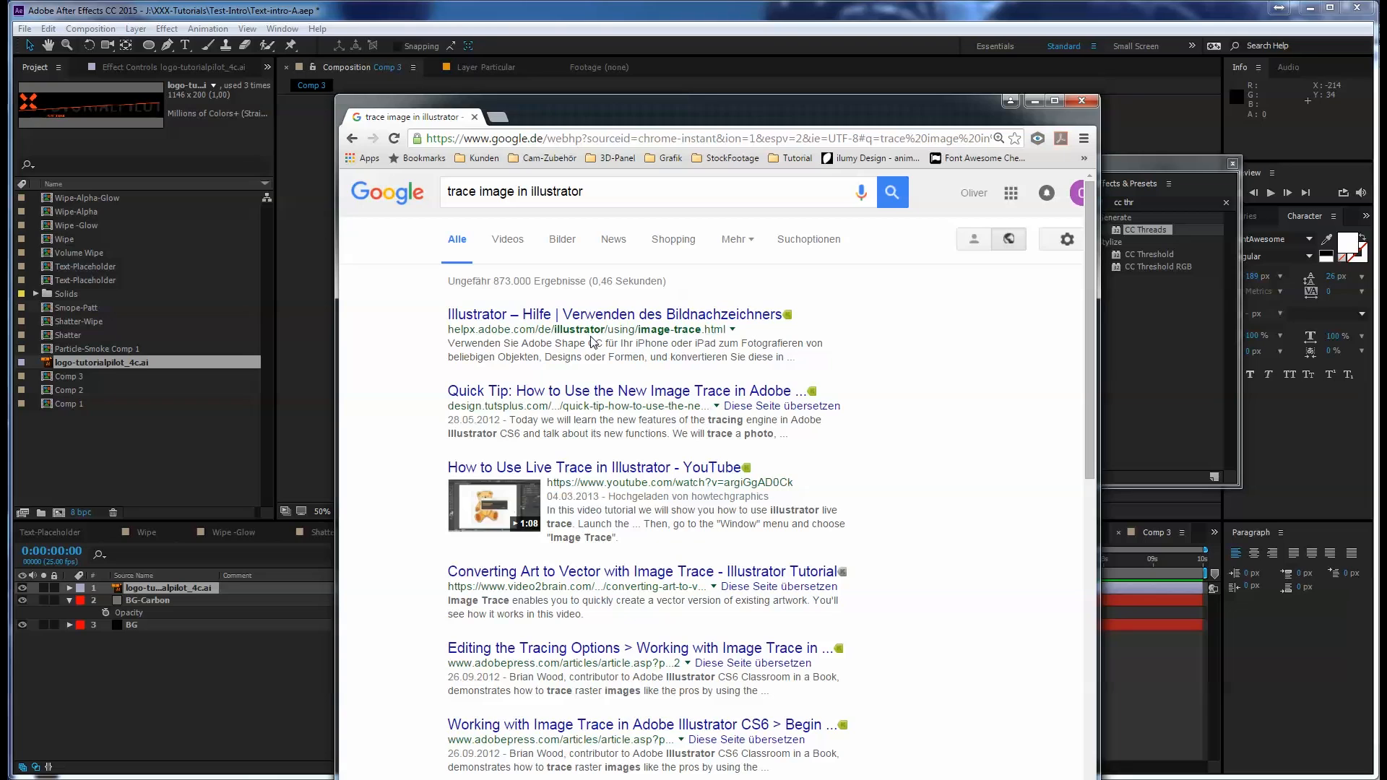
pyautogui.moveTo(726, 110); pyautogui.dragTo(643, 129)
pyautogui.click(950, 118)
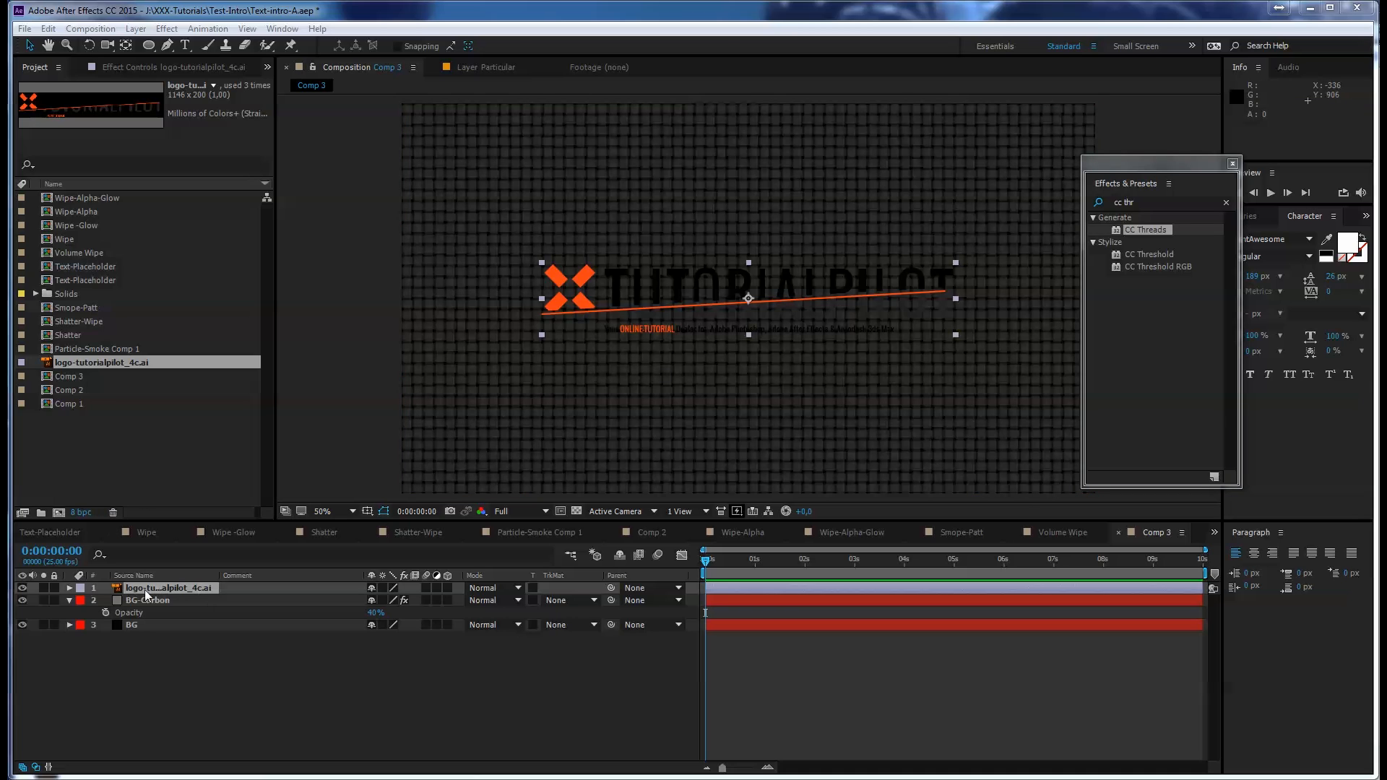
# Create shapes from the logo-tutorialpilot_4c.ai vector layer
pyautogui.click(136, 28)
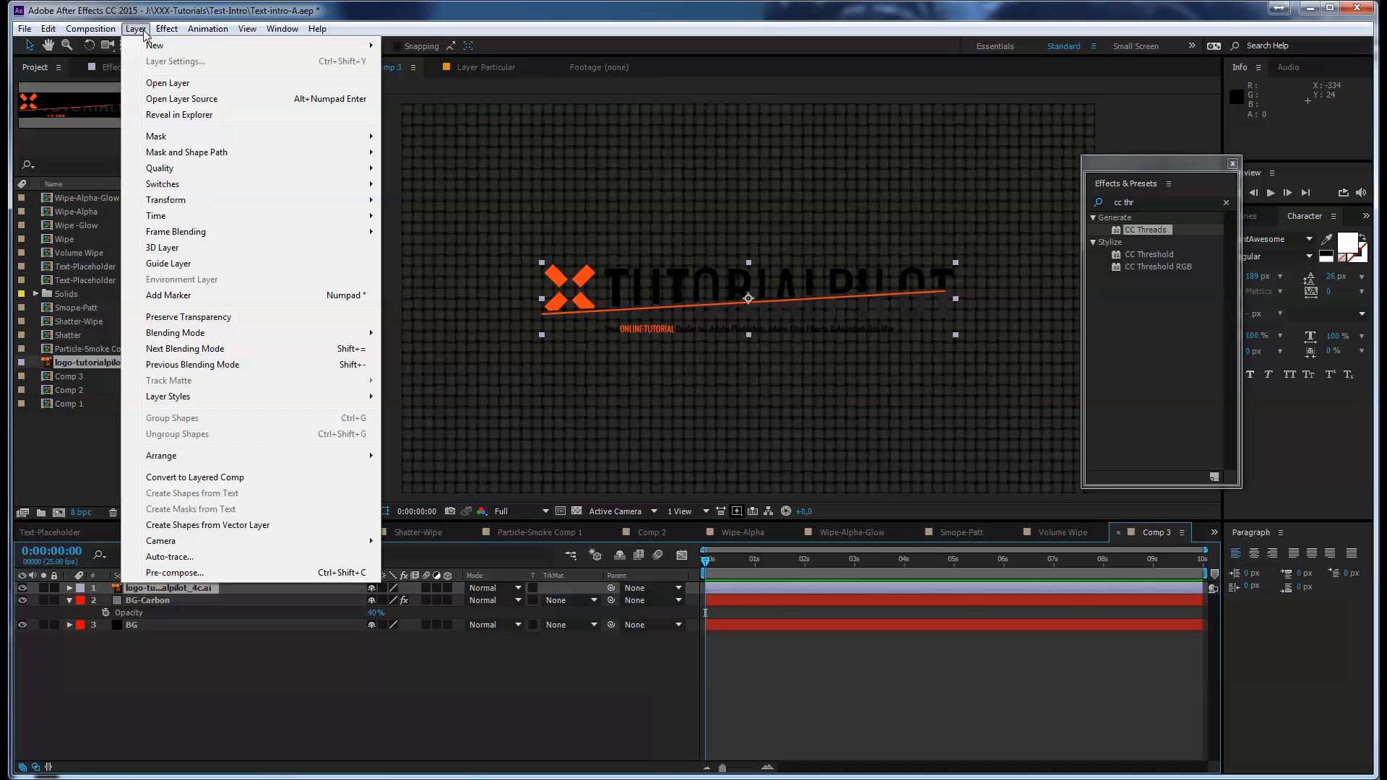
pyautogui.click(242, 525)
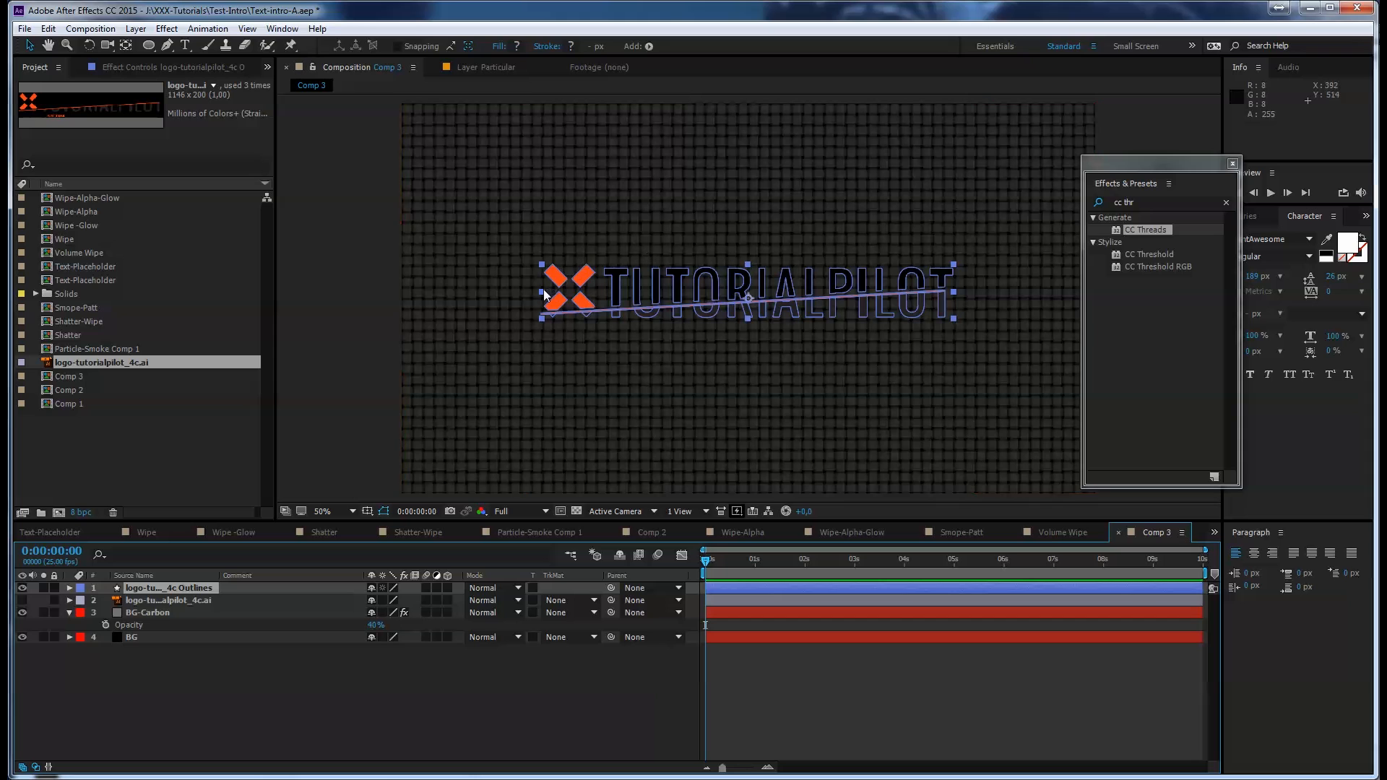
pyautogui.moveTo(1166, 167); pyautogui.dragTo(1229, 159)
pyautogui.press('.')
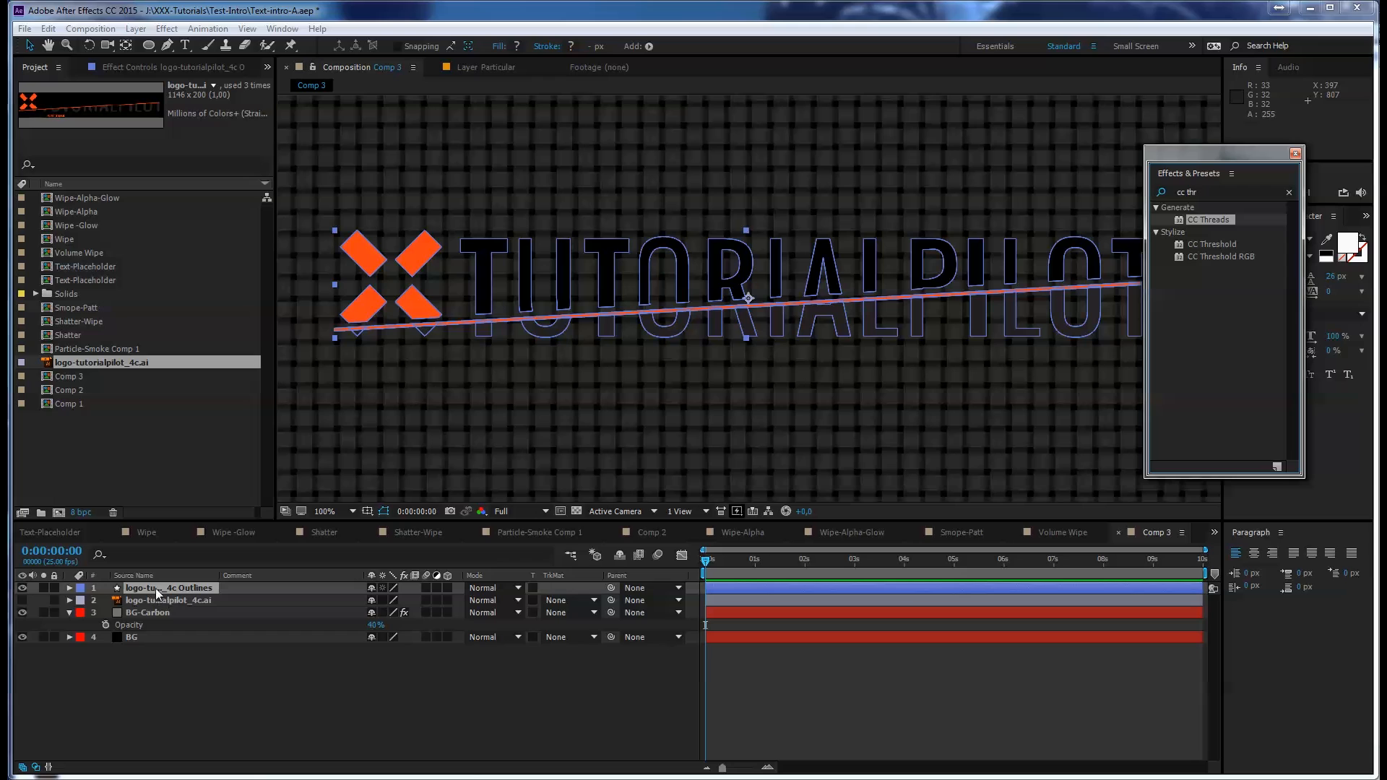
# Add a Gradient Stroke to the whole logo outlines shape layer
pyautogui.click(649, 47)
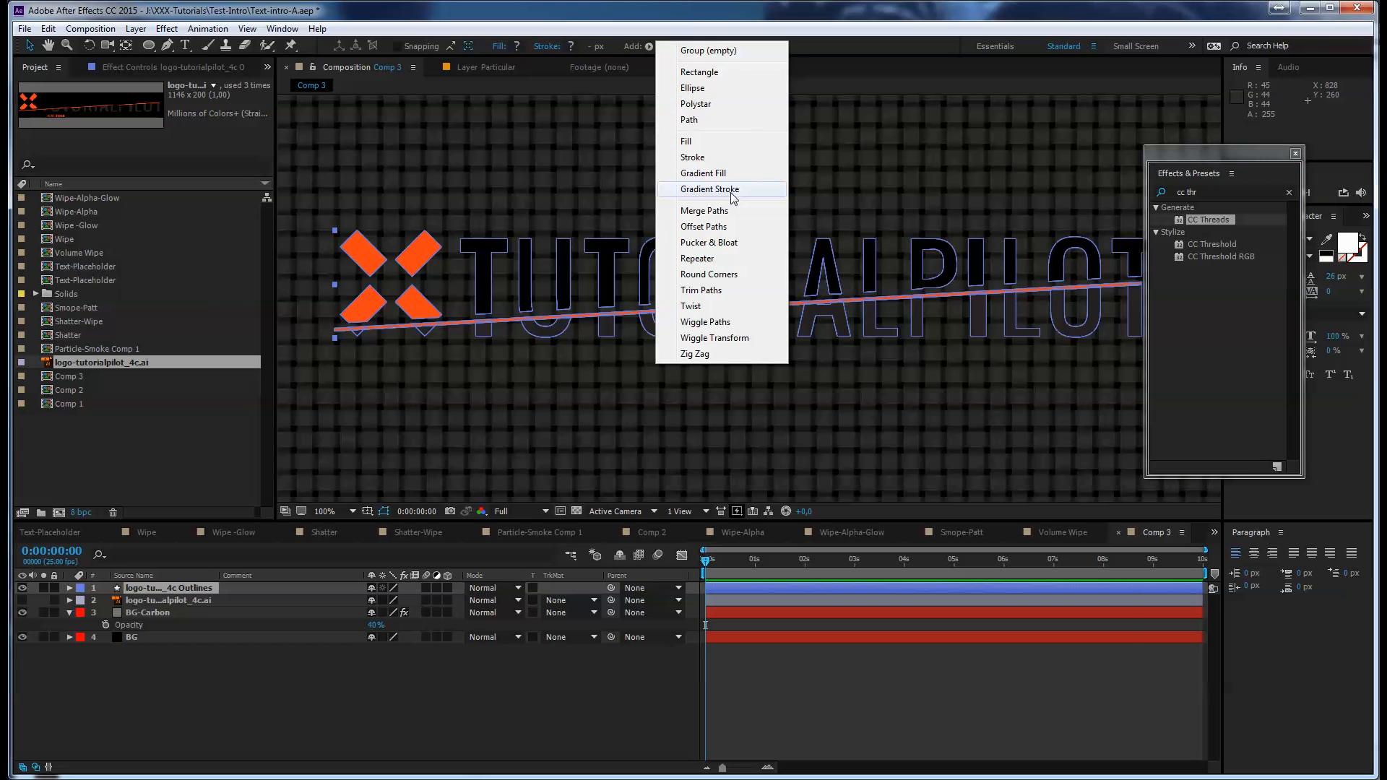
pyautogui.click(709, 189)
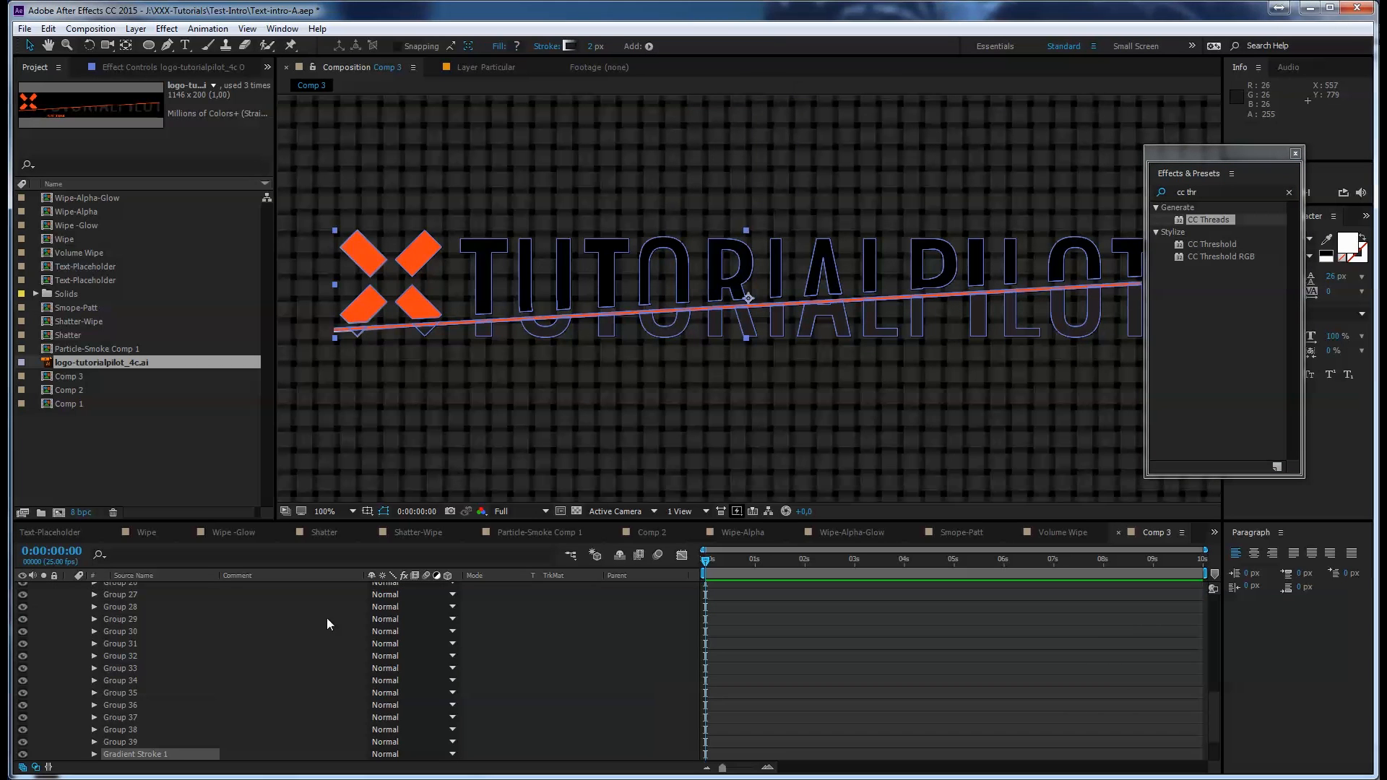
pyautogui.scroll(10, 178, 674)
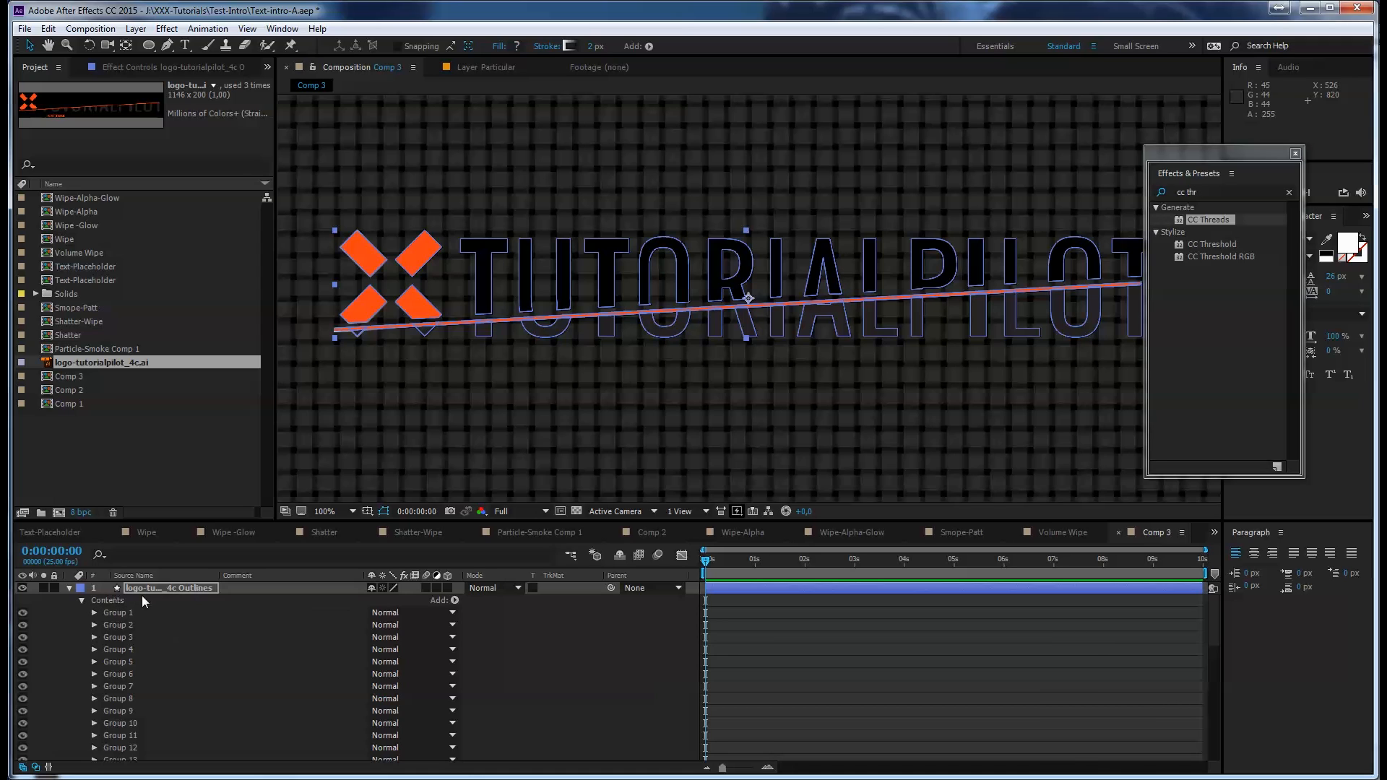
pyautogui.click(82, 601)
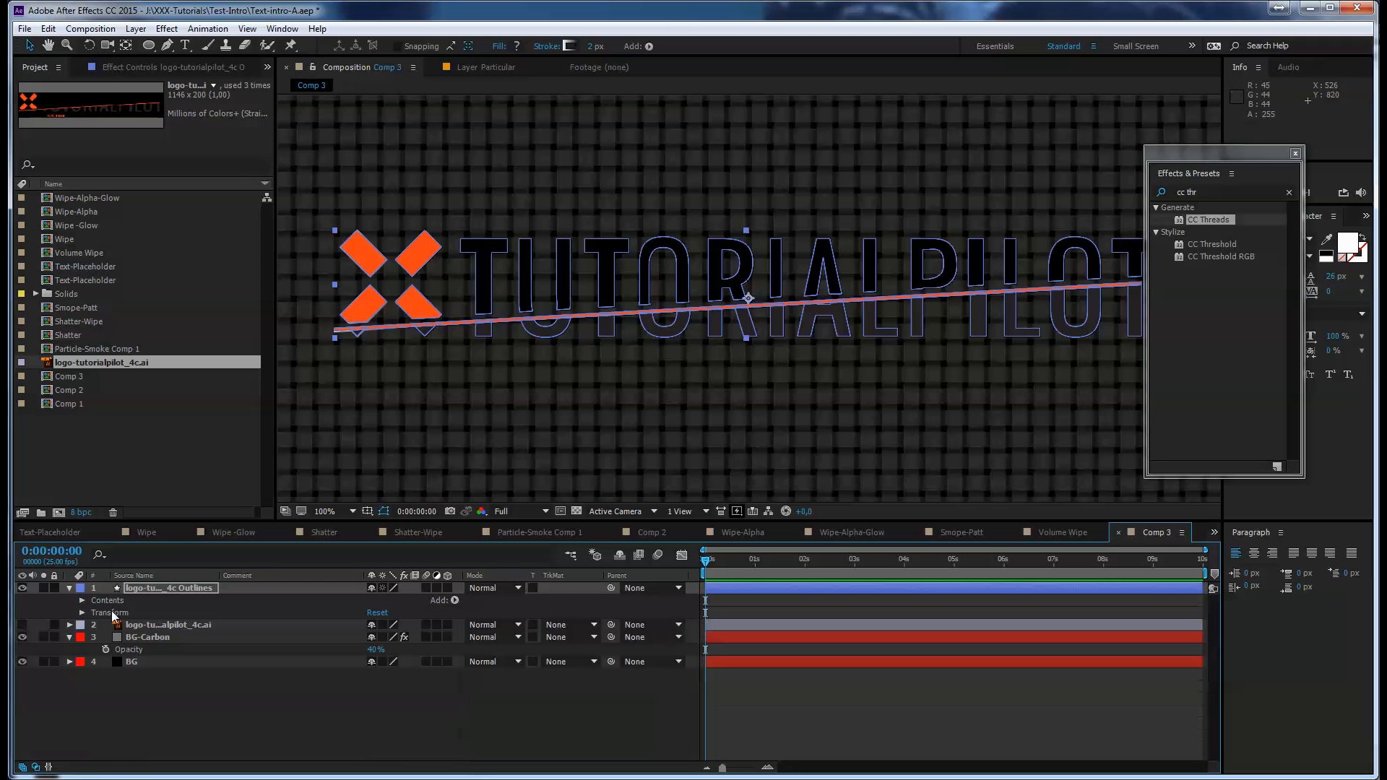
# Expand the new gradient stroke of the logo outlines layer and set its stroke width to 13
pyautogui.click(82, 601)
pyautogui.scroll(-1, 192, 656)
pyautogui.scroll(-10, 203, 667)
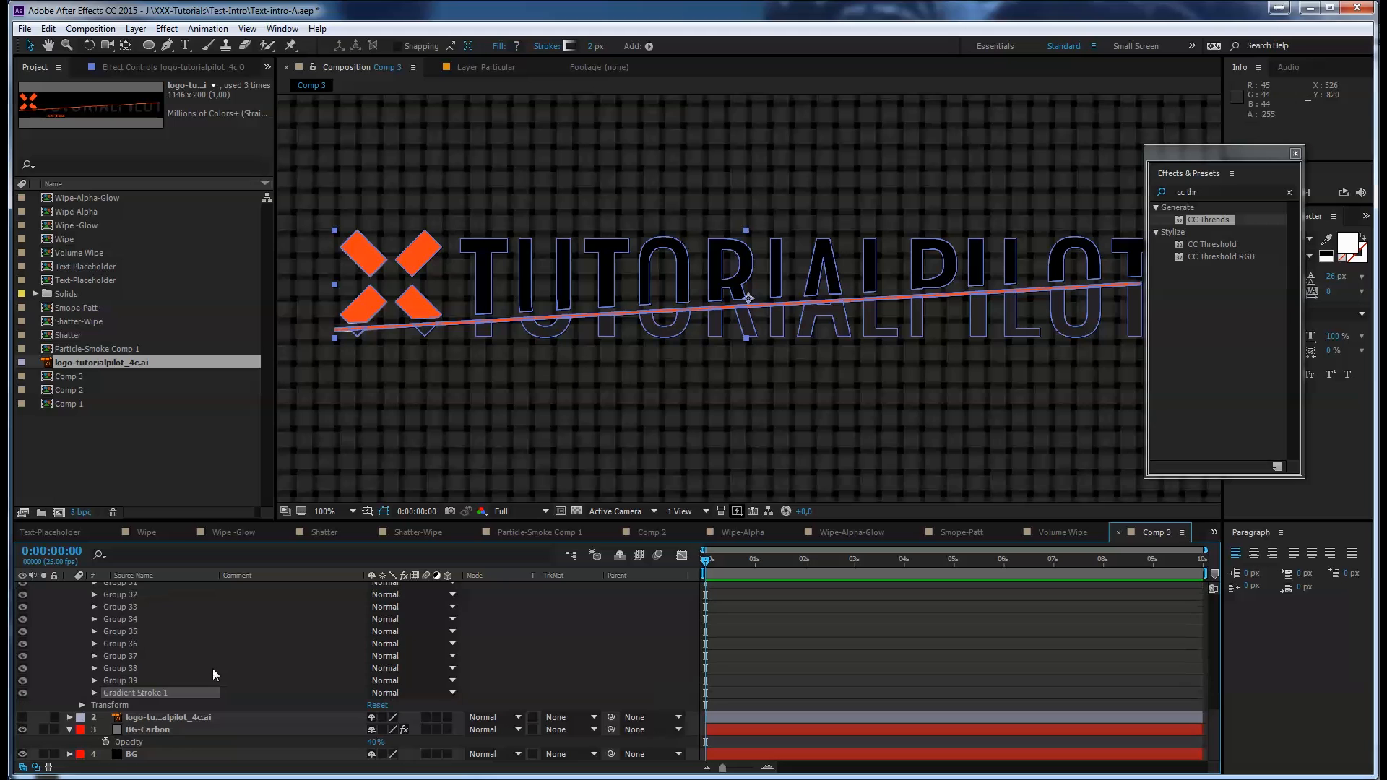
pyautogui.click(95, 693)
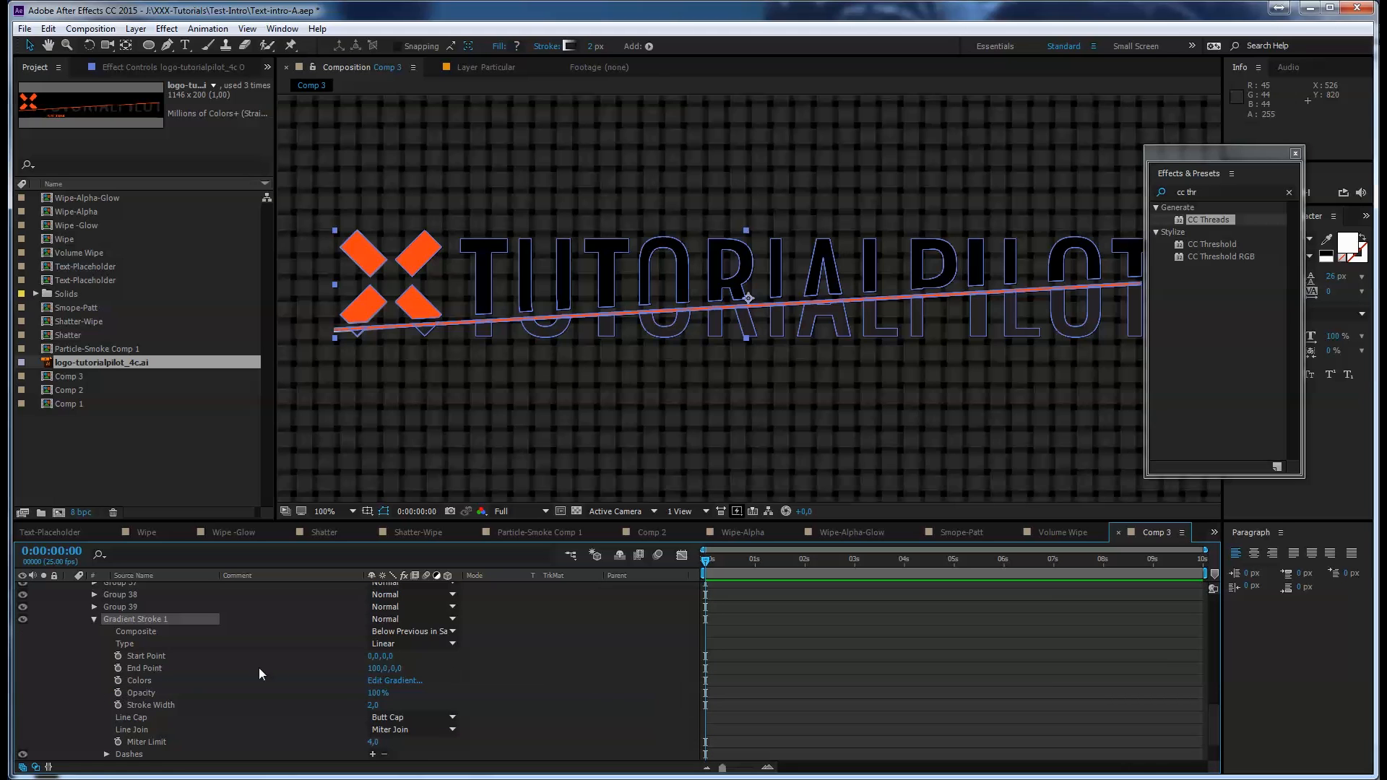
pyautogui.moveTo(370, 705); pyautogui.dragTo(378, 706)
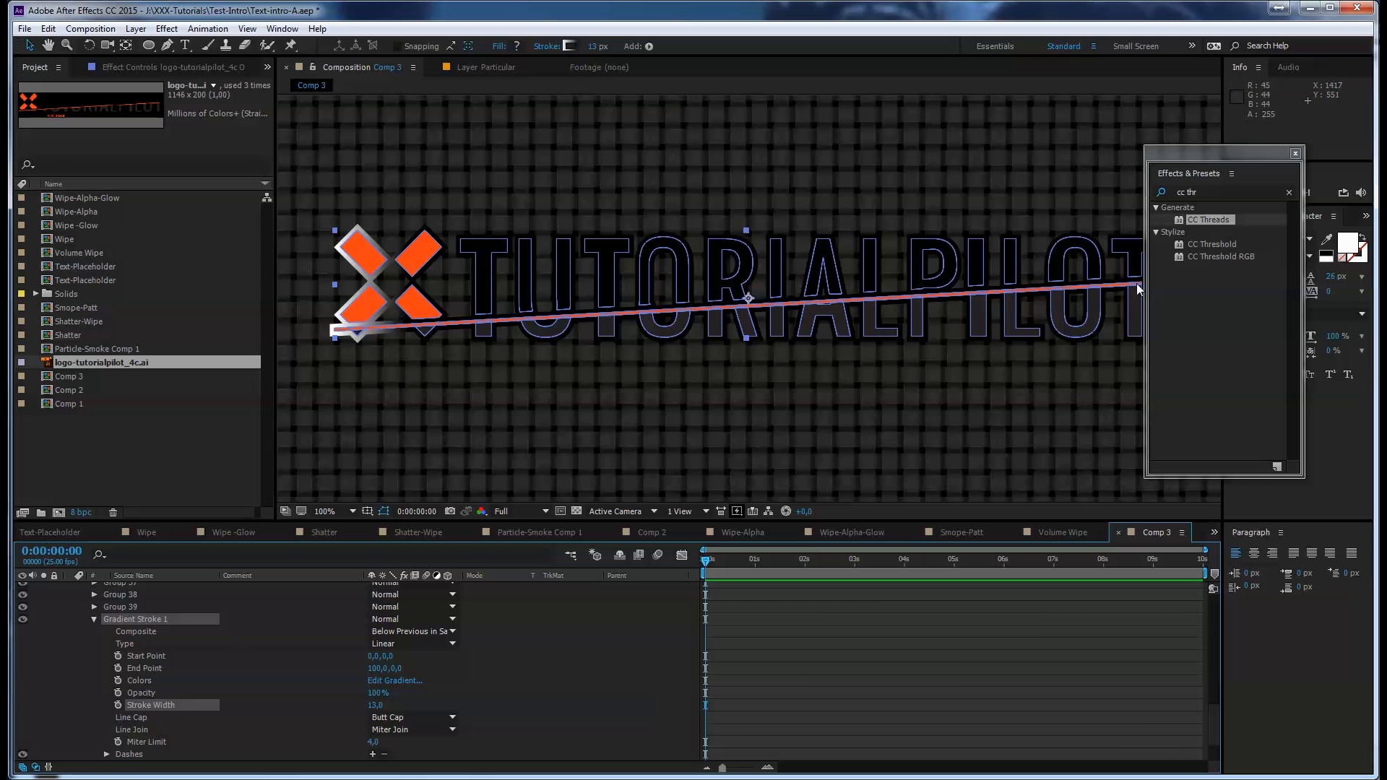
# Move the floating Effects & Presets panel off the logo and set the gradient stroke's start point to 99, 272
pyautogui.click(1237, 160)
pyautogui.moveTo(1236, 160); pyautogui.dragTo(1289, 156)
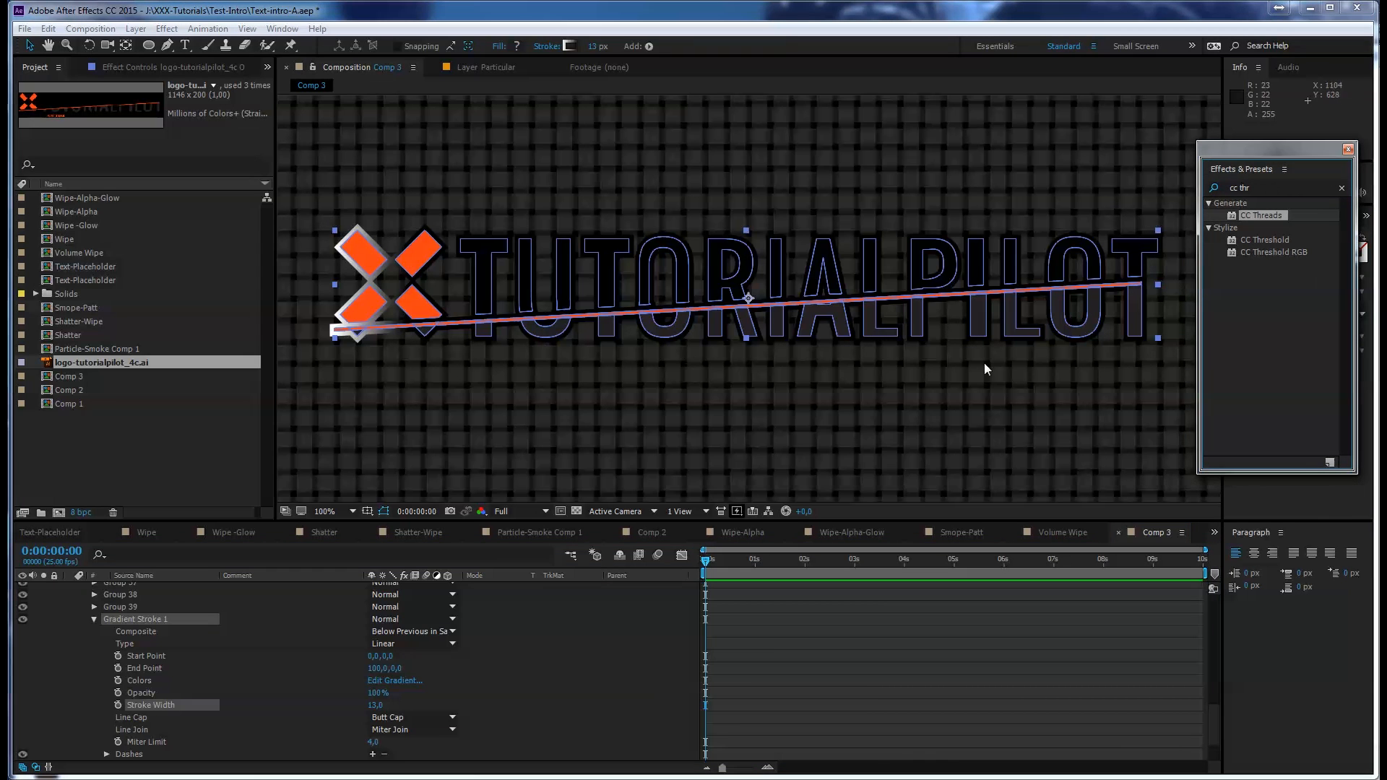
pyautogui.moveTo(393, 655)
pyautogui.mouseDown()
pyautogui.moveTo(644, 636)
pyautogui.moveTo(607, 635)
pyautogui.mouseUp()
pyautogui.moveTo(373, 657); pyautogui.dragTo(434, 651)
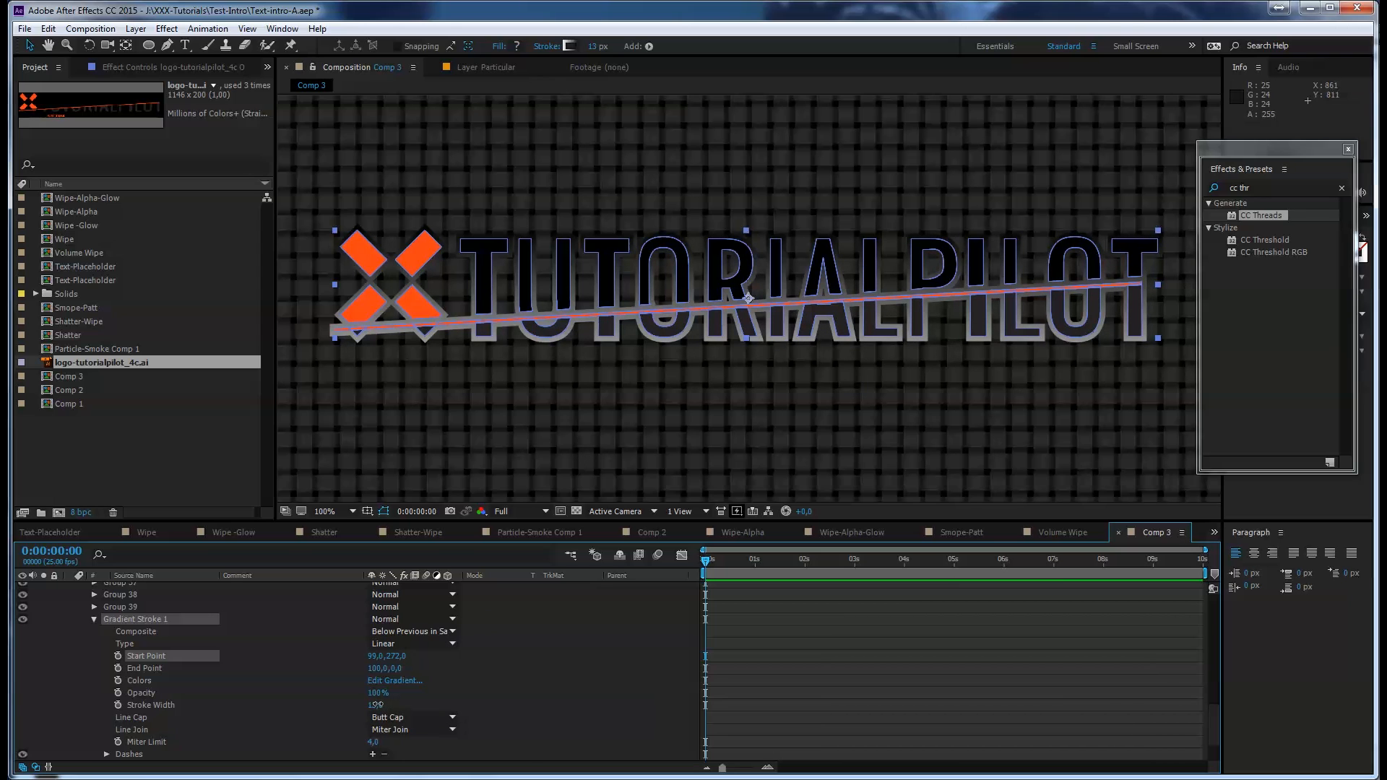
# Reduce the gradient stroke width to 8 and collapse the logo outlines layer
pyautogui.moveTo(375, 704); pyautogui.dragTo(370, 705)
pyautogui.scroll(10, 185, 684)
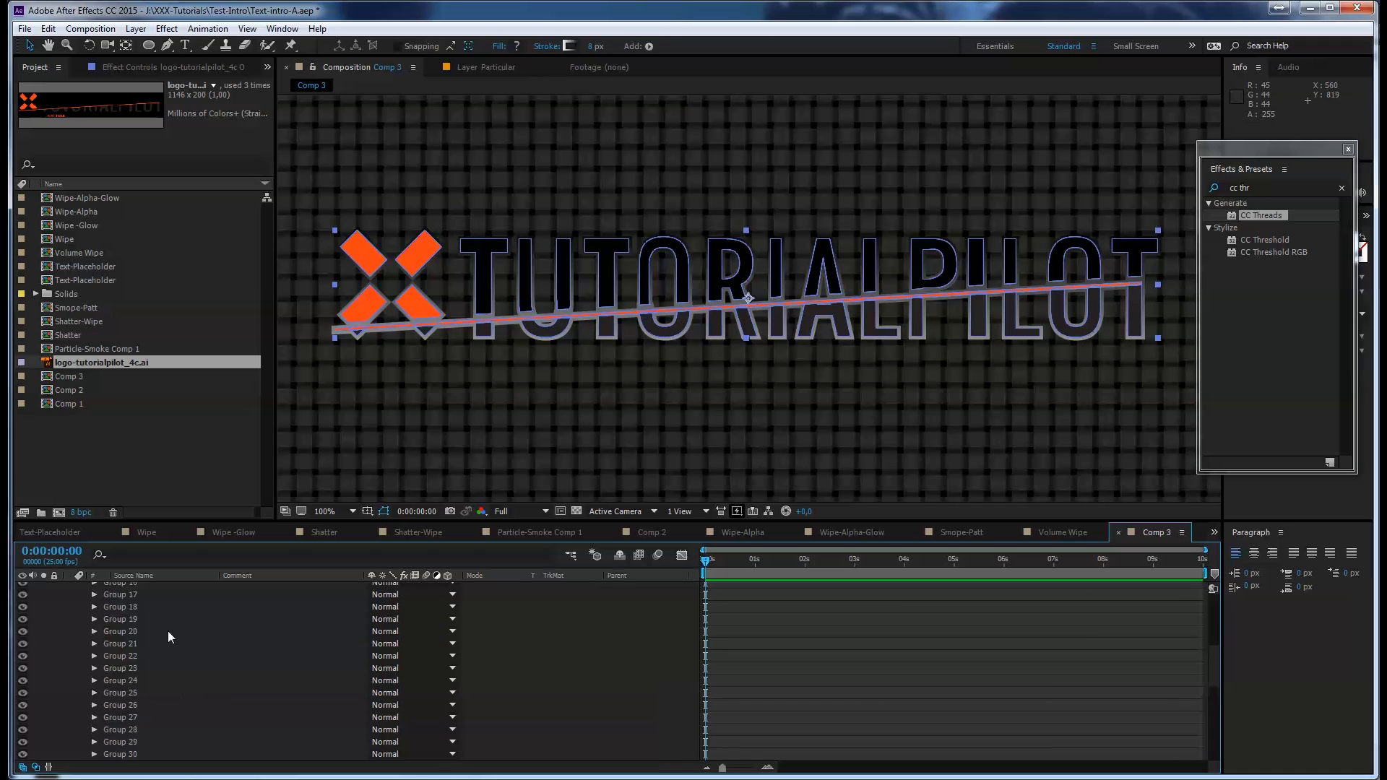
pyautogui.scroll(6, 168, 631)
pyautogui.click(69, 588)
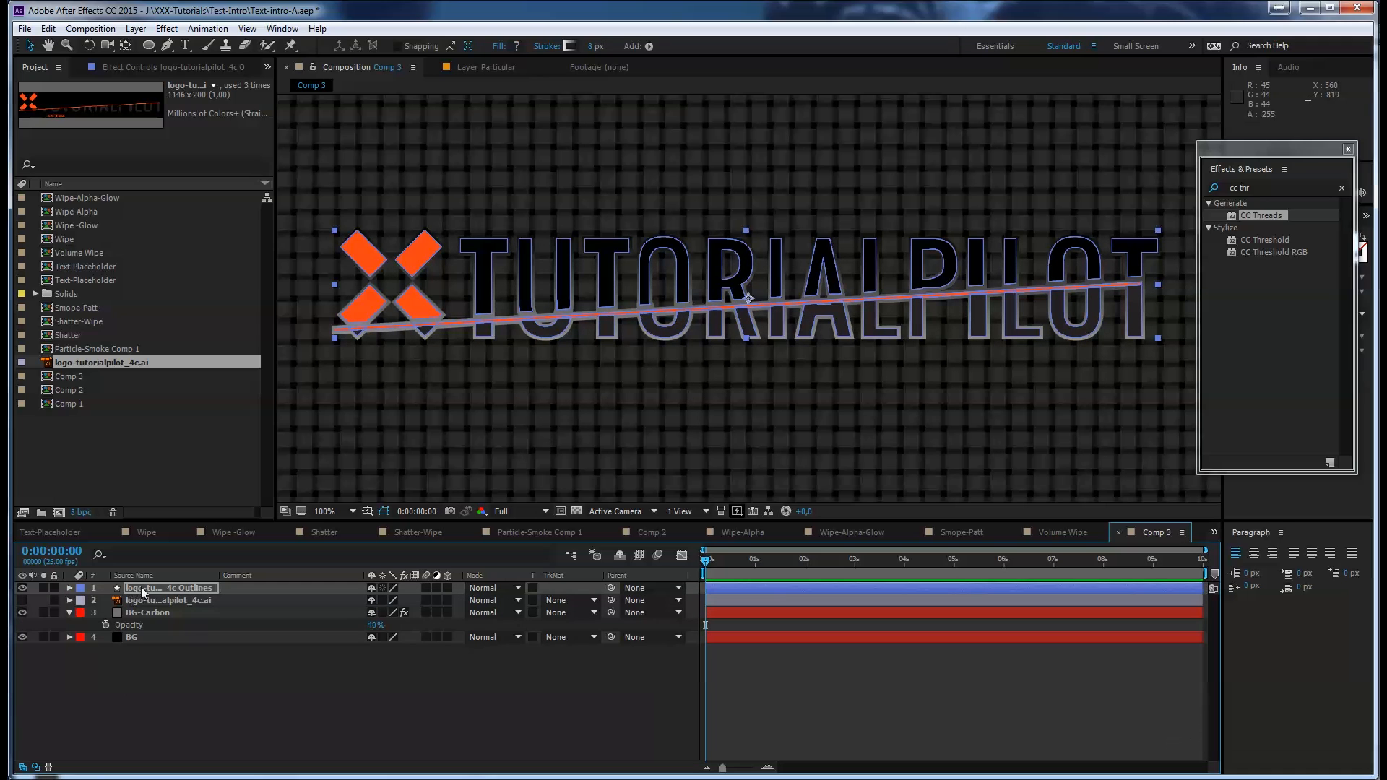
# Duplicate the logo outlines layer and set the lower copy's gradient stroke width to 16
pyautogui.click(143, 589)
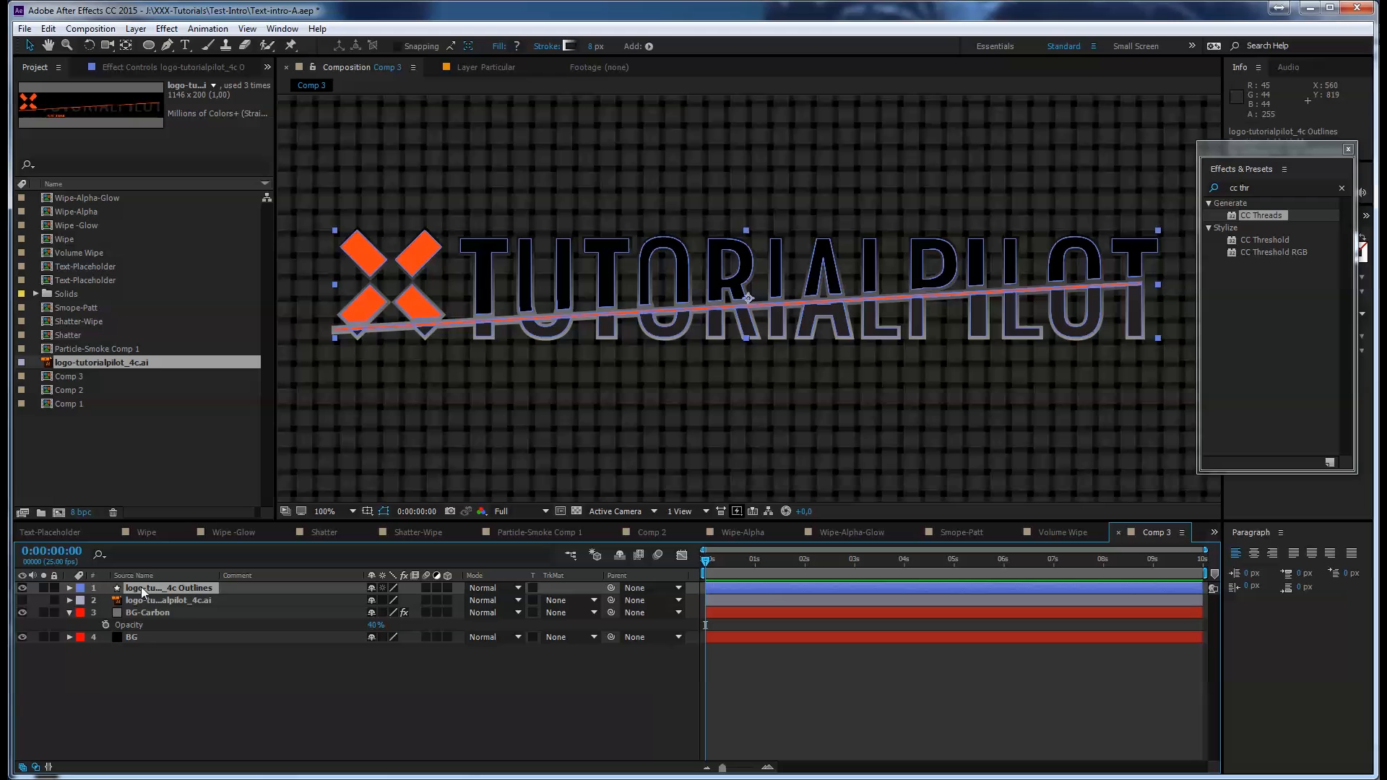
pyautogui.hotkey('ctrl', 'd')
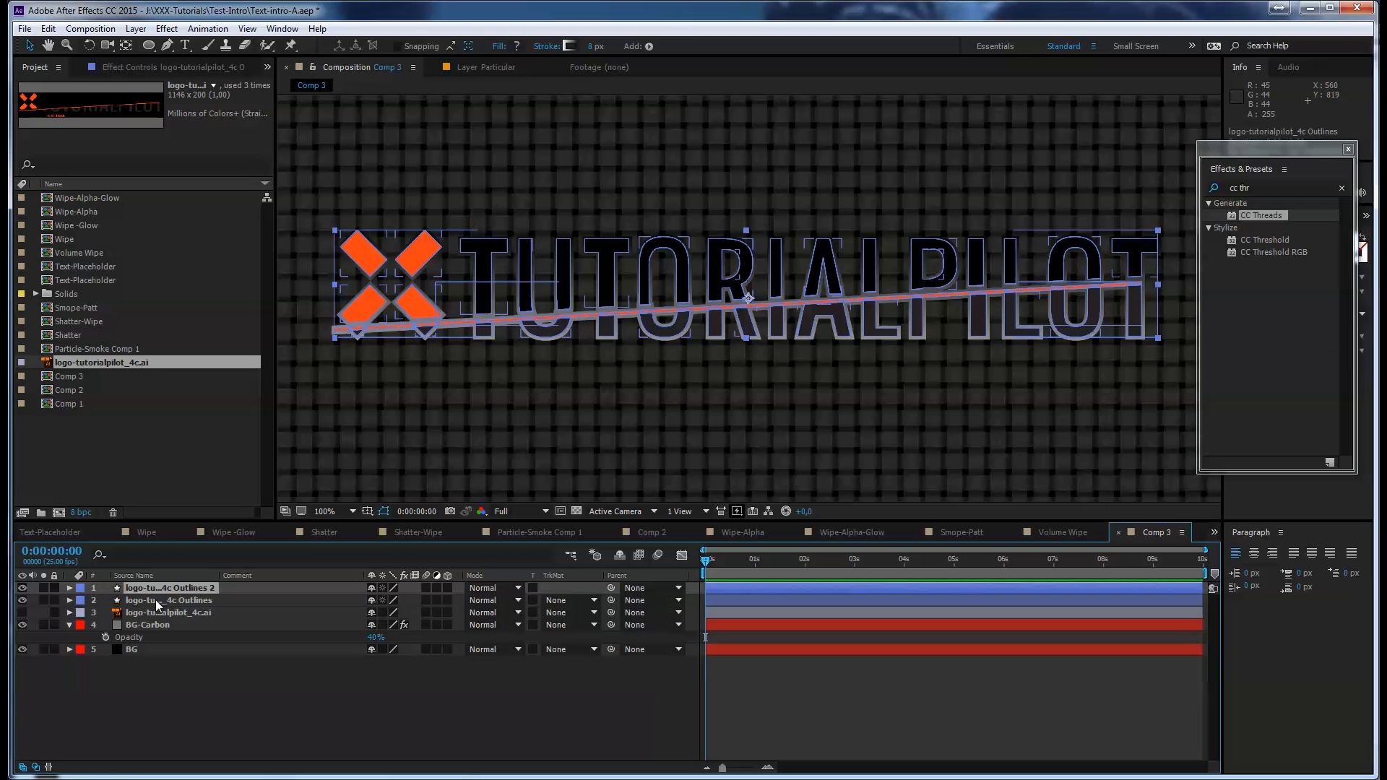
pyautogui.click(154, 599)
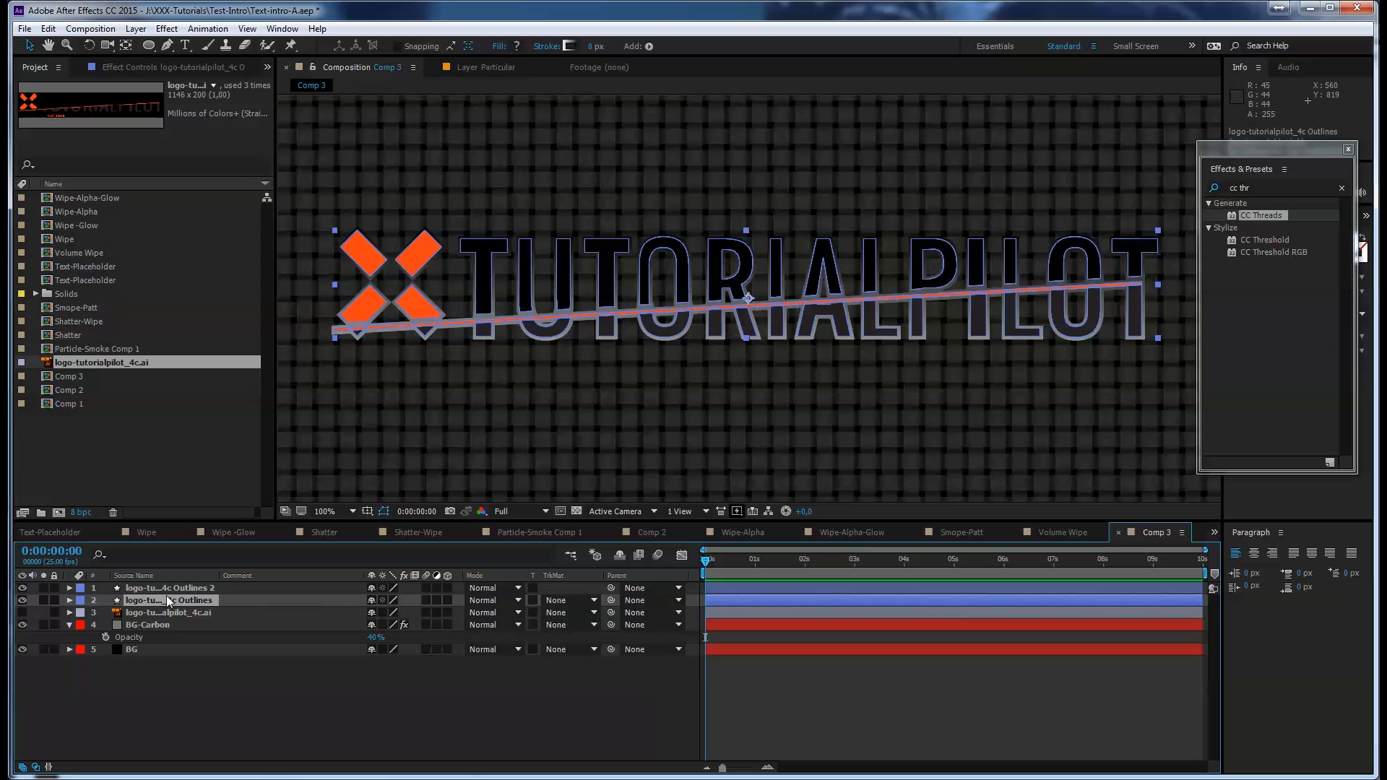
pyautogui.click(69, 600)
pyautogui.scroll(-10, 116, 643)
pyautogui.scroll(-2, 157, 686)
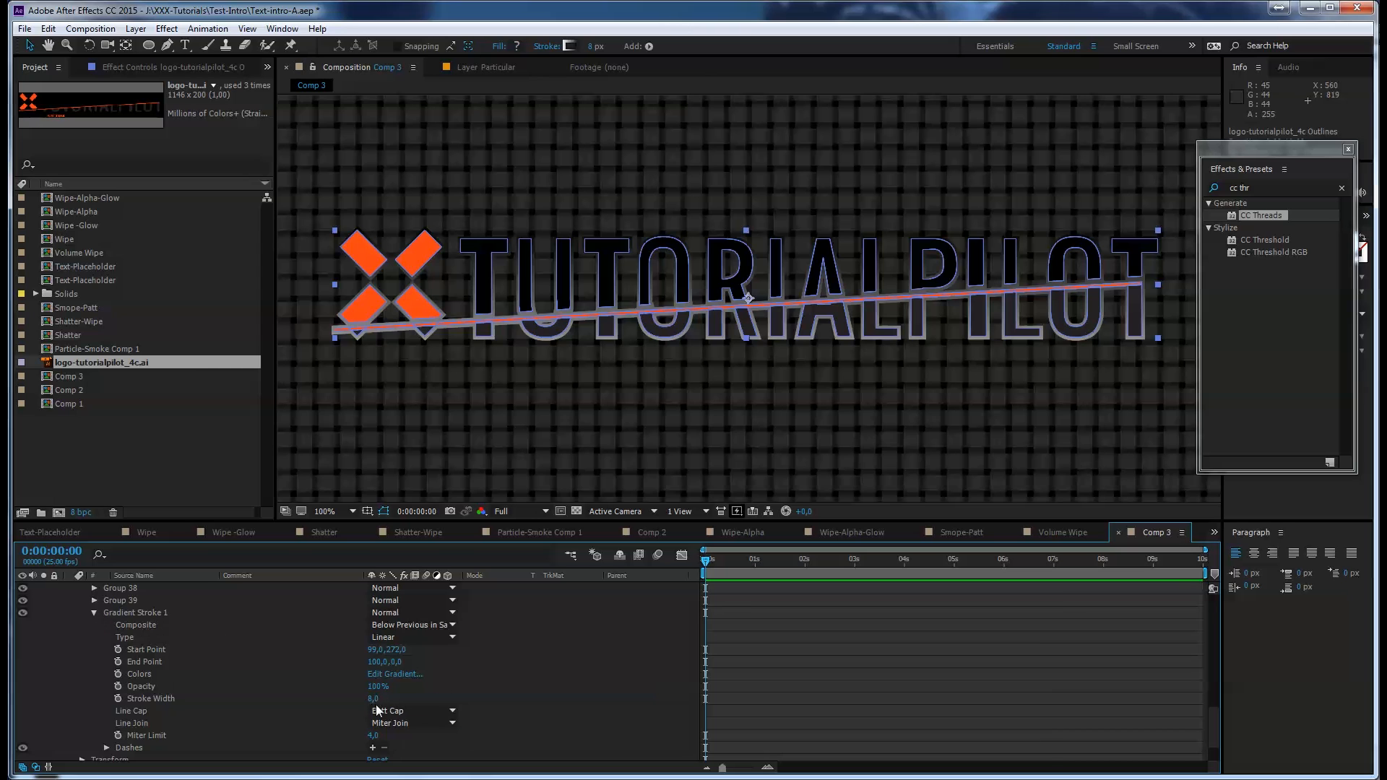
pyautogui.moveTo(376, 700); pyautogui.dragTo(382, 701)
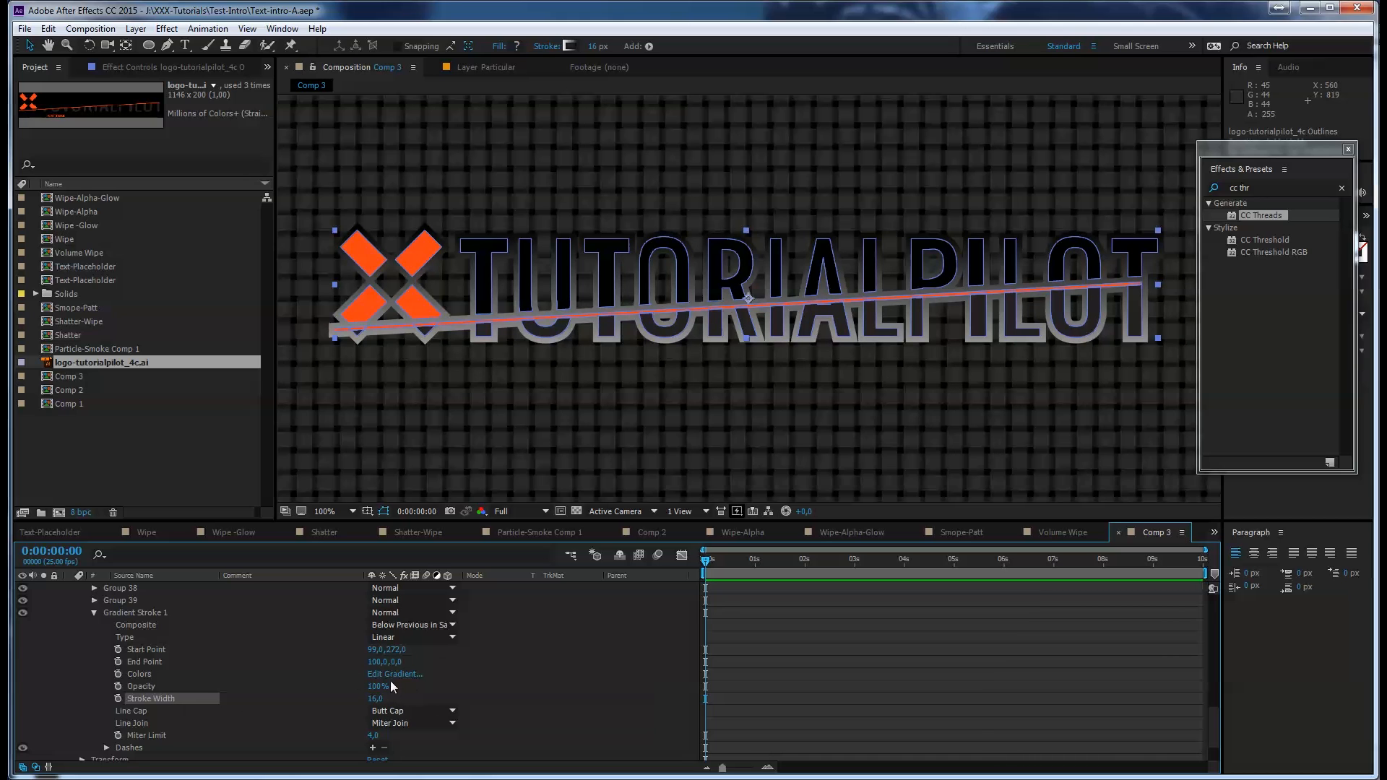
# Open the lower copy's stroke gradient for editing and add five colour stops, placing the first added one at 18%
pyautogui.click(394, 674)
pyautogui.moveTo(365, 135); pyautogui.dragTo(755, 189)
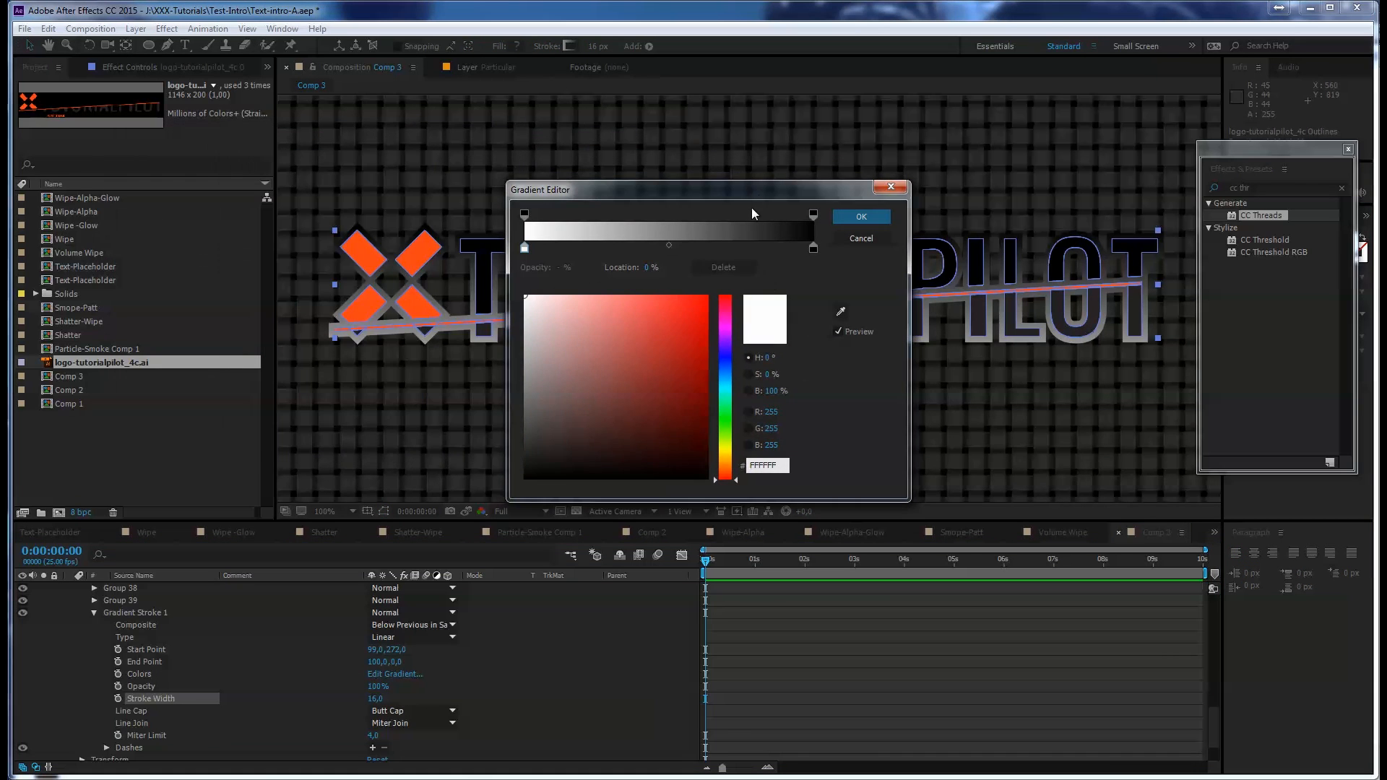
pyautogui.click(766, 249)
pyautogui.click(724, 249)
pyautogui.click(687, 249)
pyautogui.click(636, 250)
pyautogui.click(591, 250)
pyautogui.moveTo(591, 249); pyautogui.dragTo(577, 249)
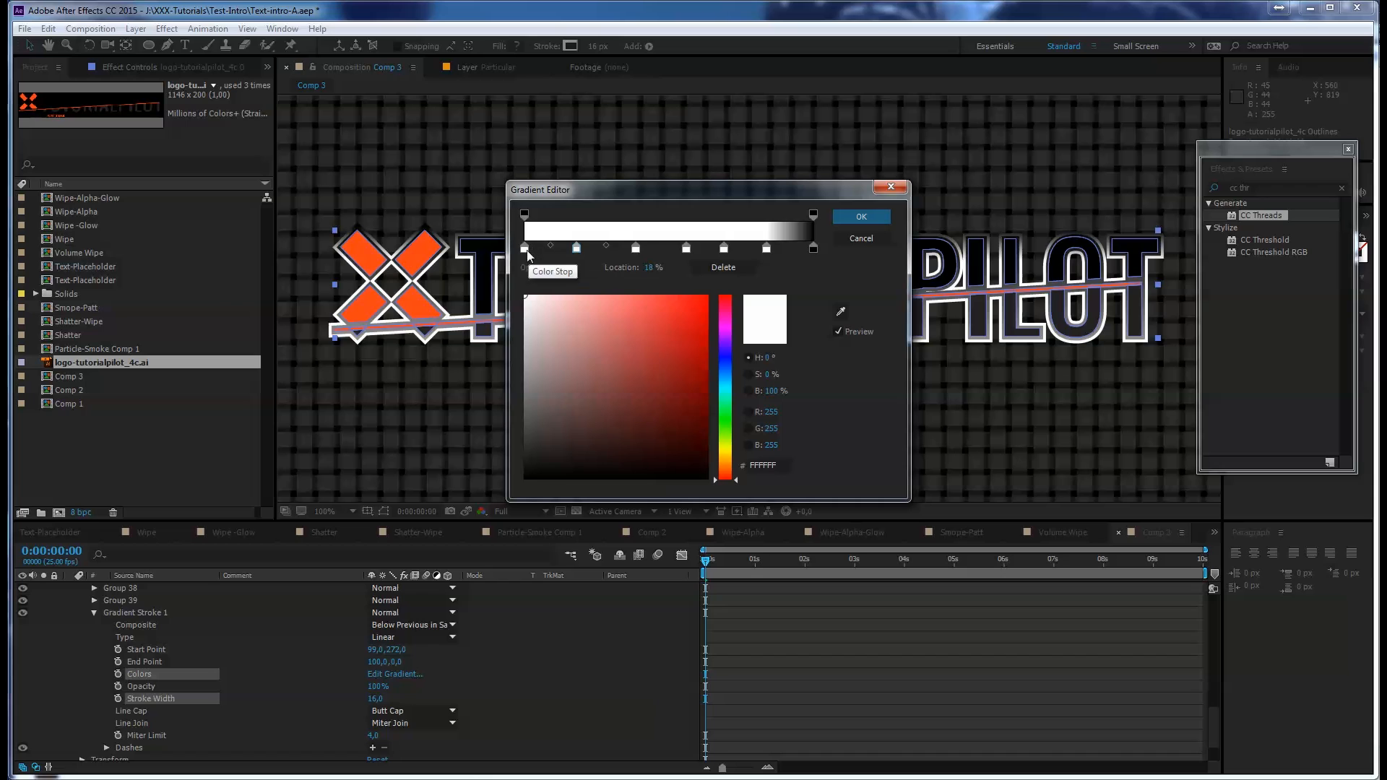
# Colour the 18% gradient stop dark grey 676767 and move the Gradient Editor off the logo
pyautogui.click(523, 396)
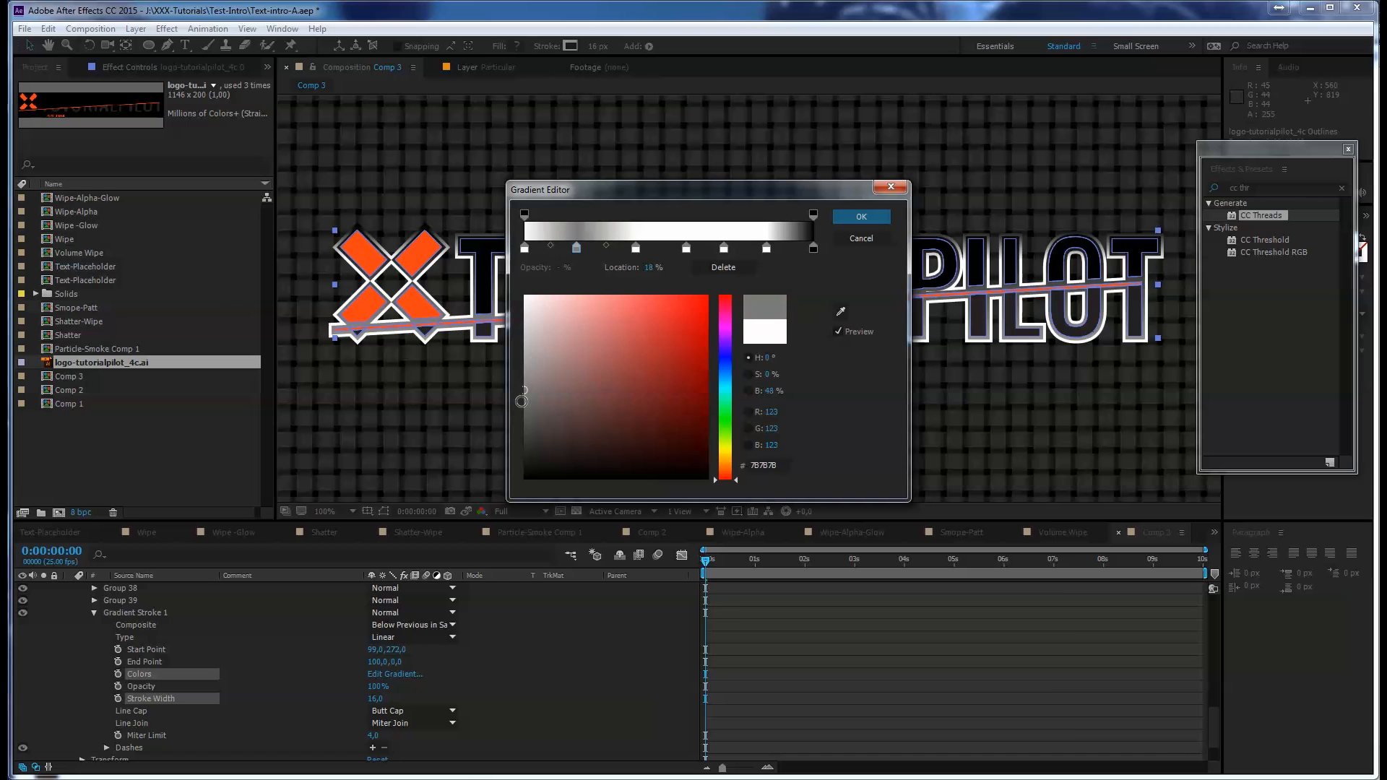
pyautogui.click(524, 405)
pyautogui.moveTo(609, 192); pyautogui.dragTo(173, 169)
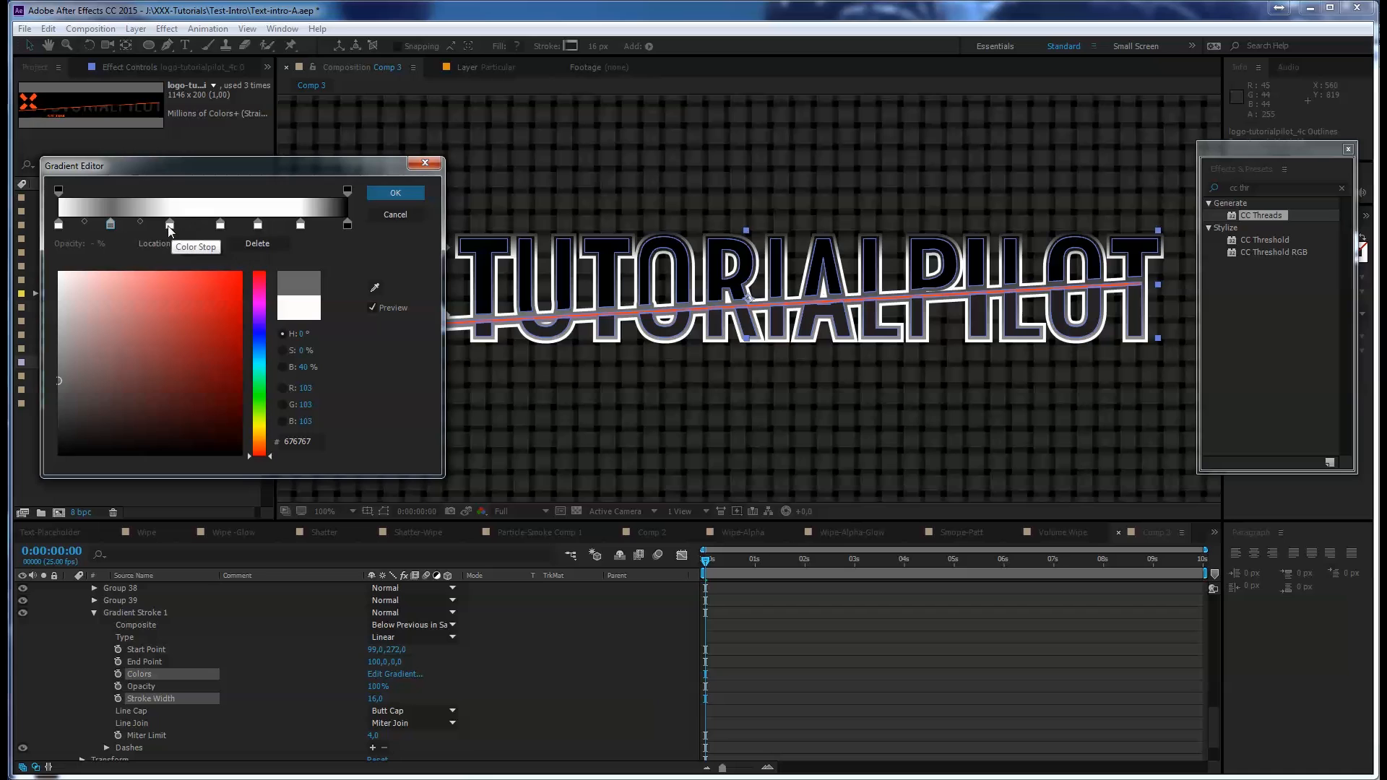
# Colour the 56% gradient stop black 000000 and the 83.7% stop grey 838282, and apply the gradient
pyautogui.click(221, 225)
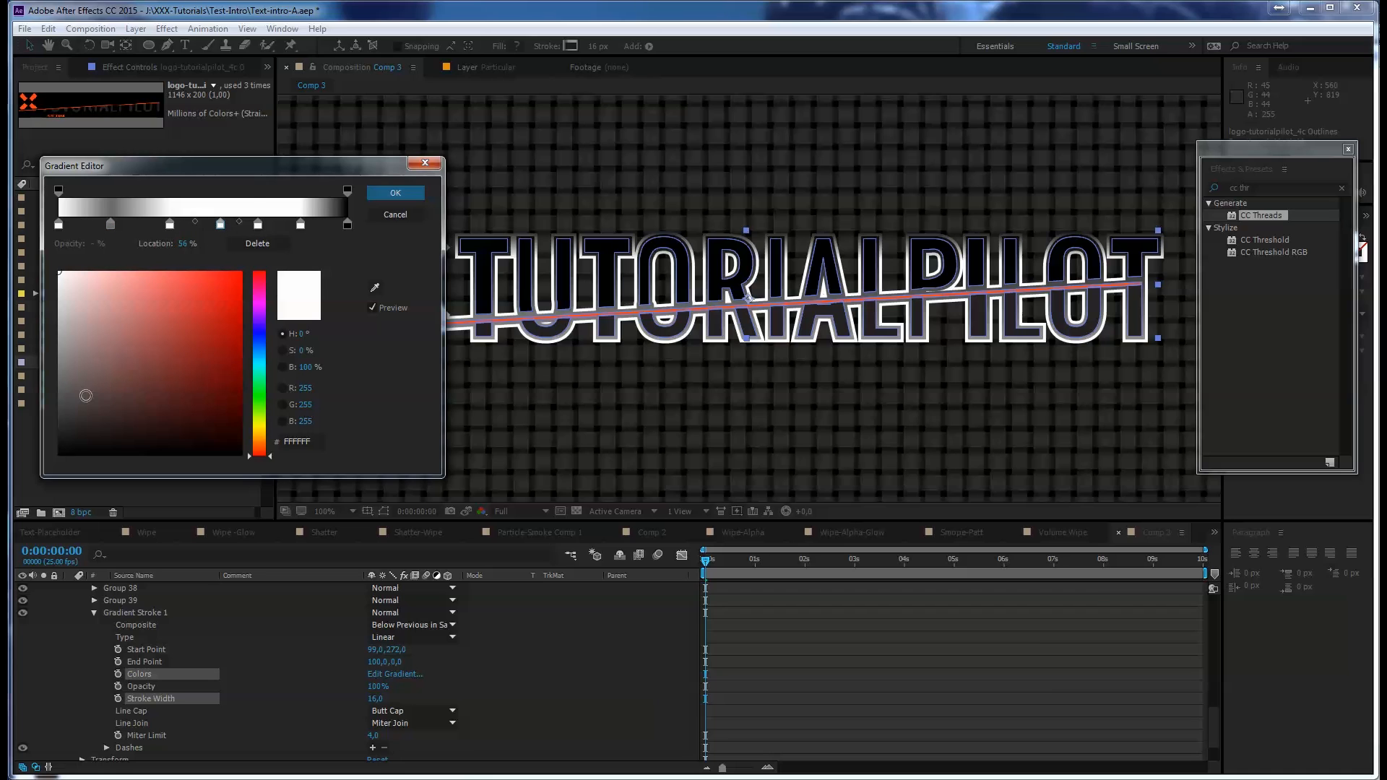
pyautogui.moveTo(83, 394); pyautogui.dragTo(37, 471)
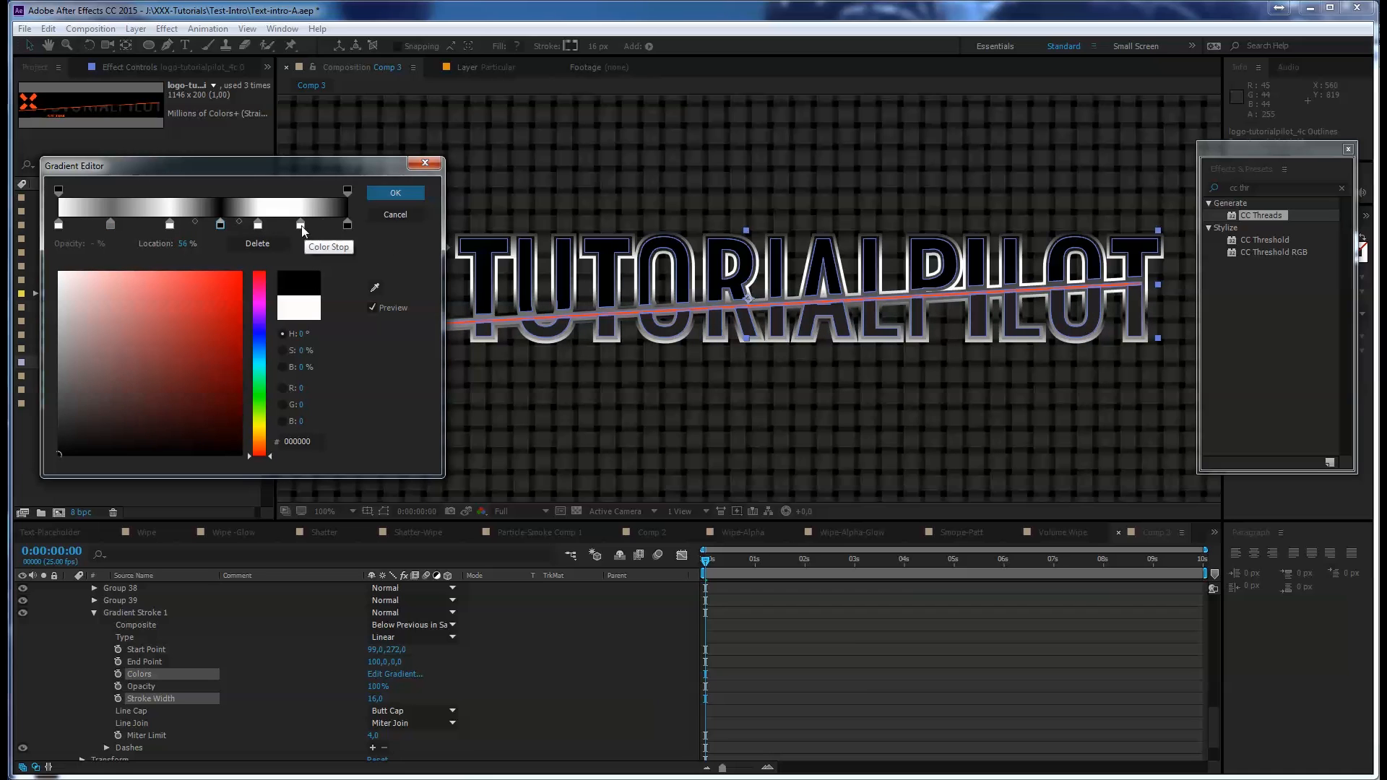
pyautogui.click(300, 225)
pyautogui.moveTo(72, 363)
pyautogui.mouseDown()
pyautogui.moveTo(56, 347)
pyautogui.moveTo(56, 360)
pyautogui.mouseUp()
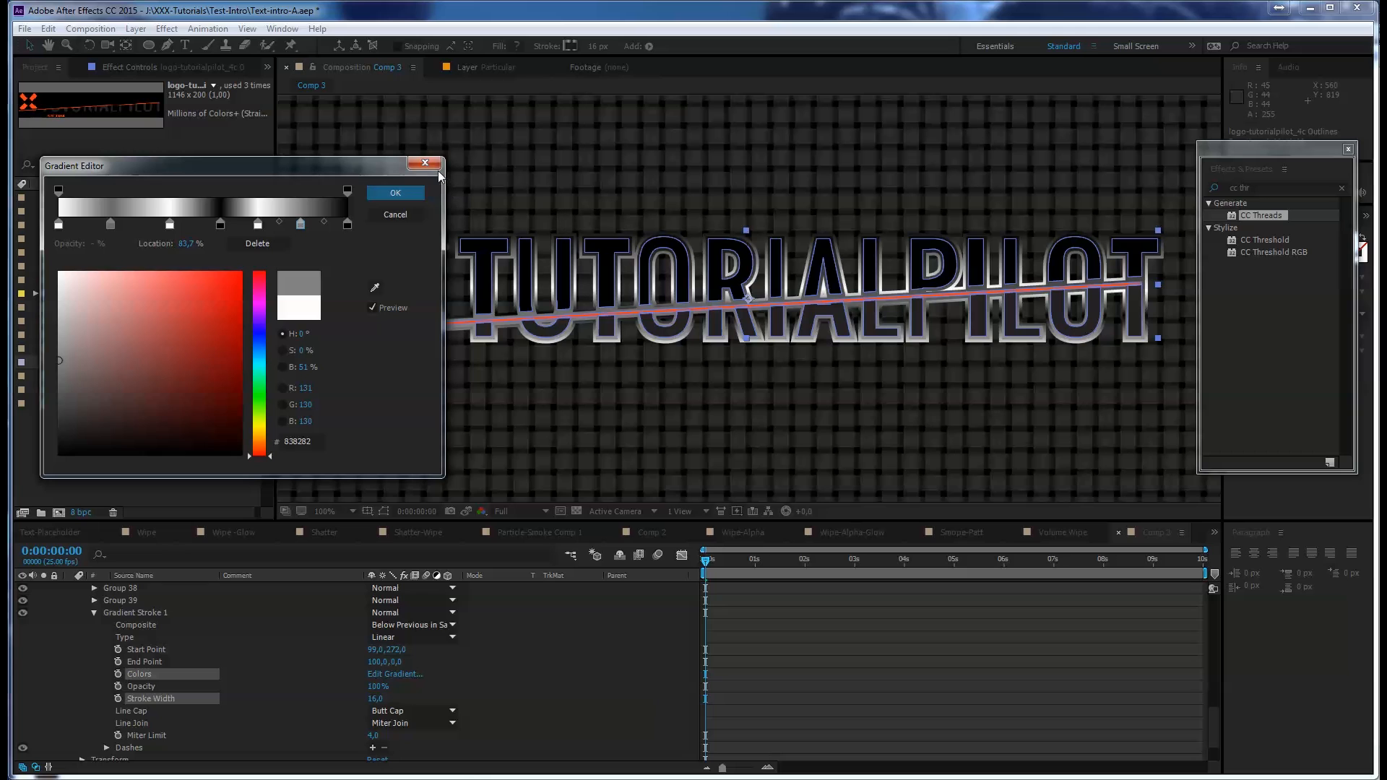
pyautogui.click(395, 200)
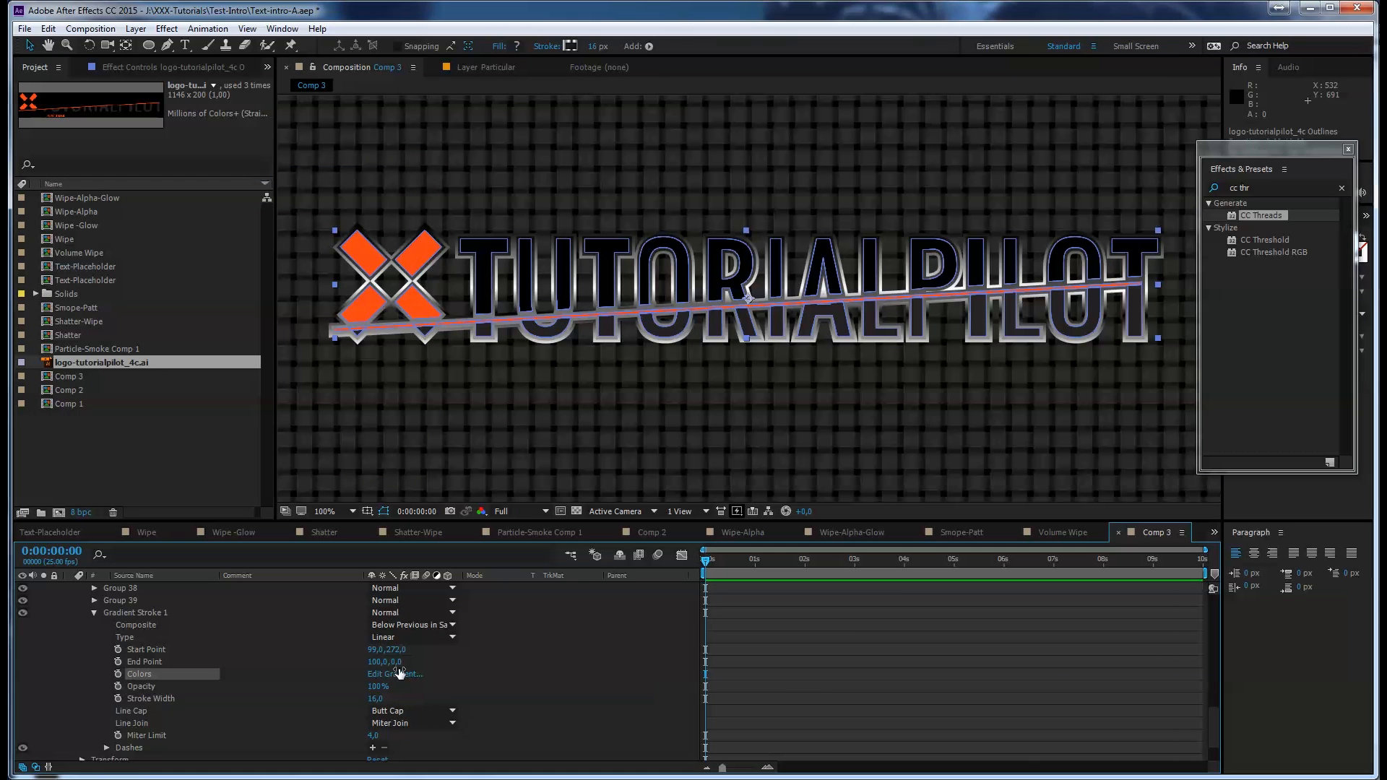
# Set the lower copy's gradient start point to 110, 272 and its stroke width to 14
pyautogui.moveTo(374, 651)
pyautogui.mouseDown()
pyautogui.moveTo(325, 649)
pyautogui.moveTo(374, 643)
pyautogui.mouseUp()
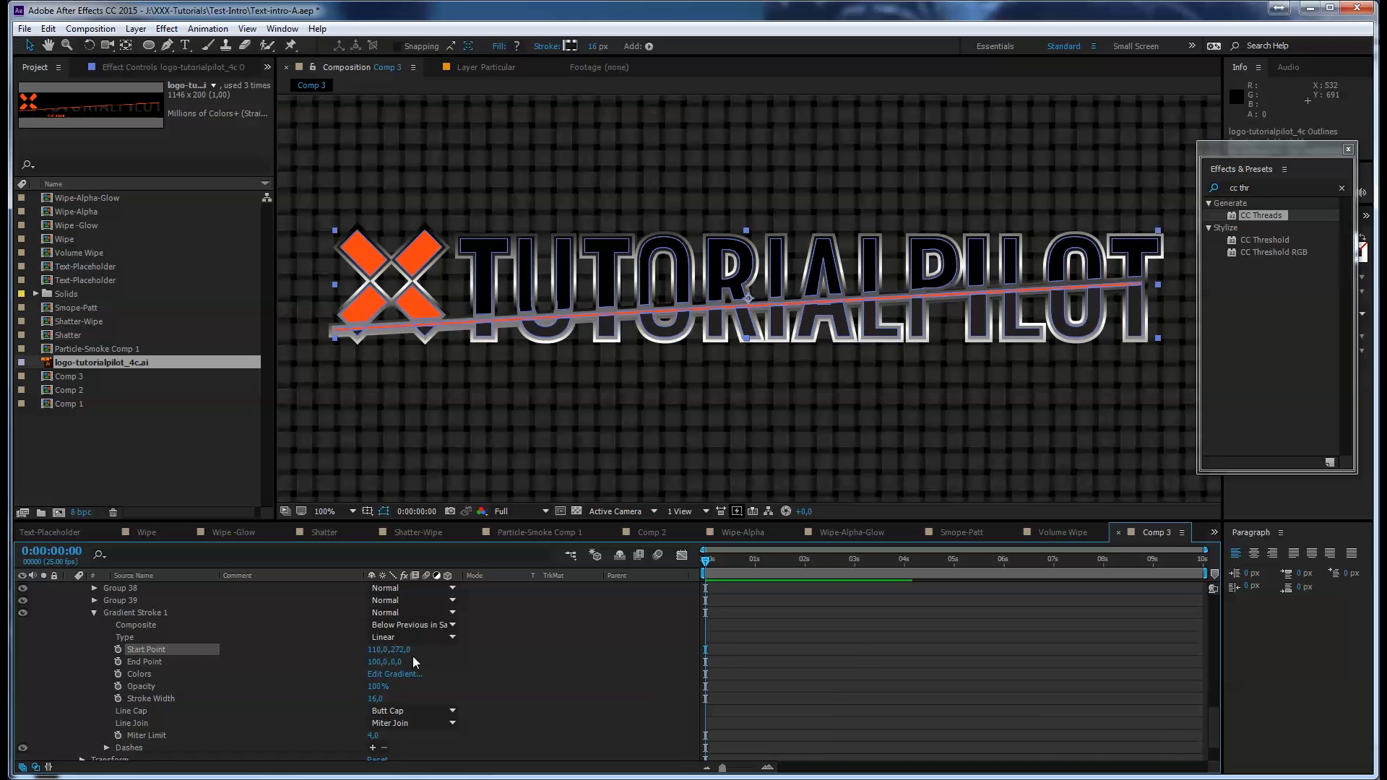
pyautogui.click(402, 649)
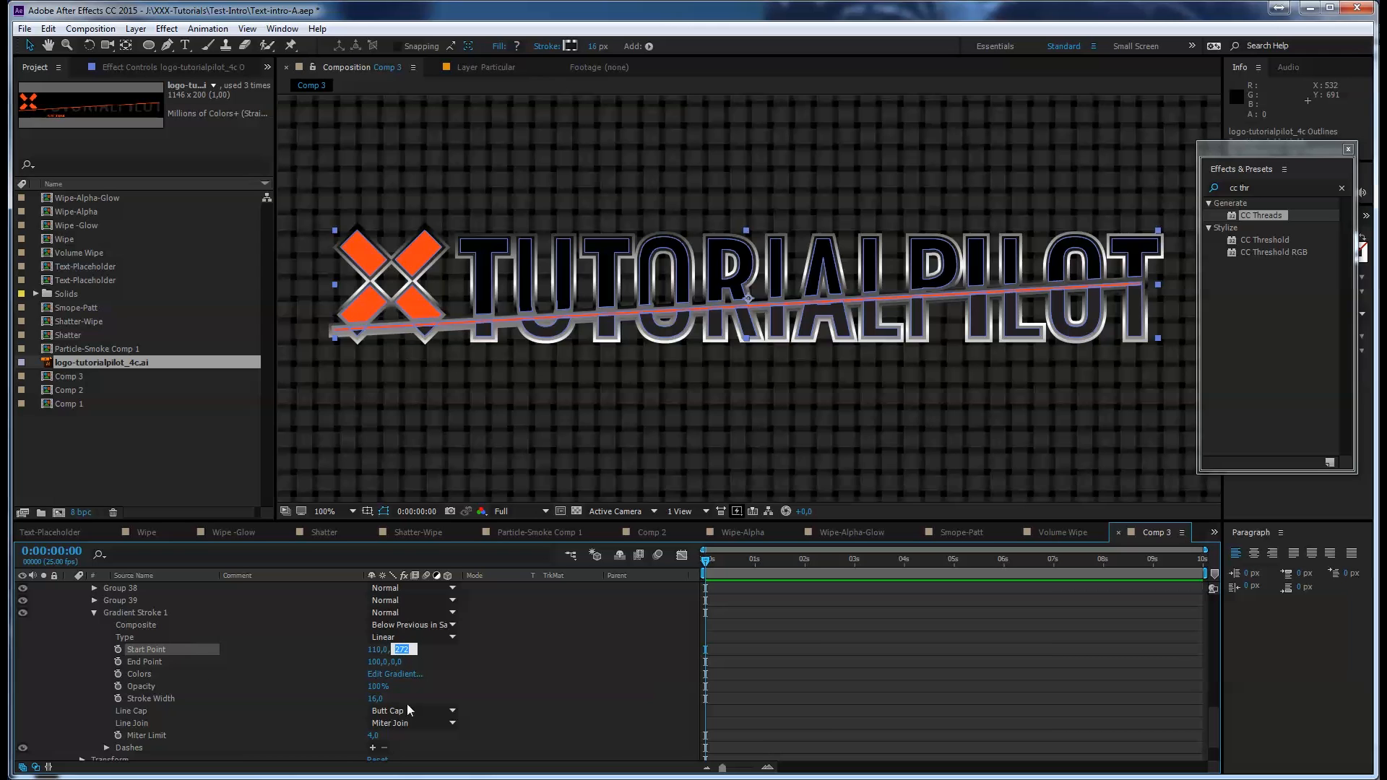
pyautogui.press('Return')
pyautogui.moveTo(371, 699); pyautogui.dragTo(372, 699)
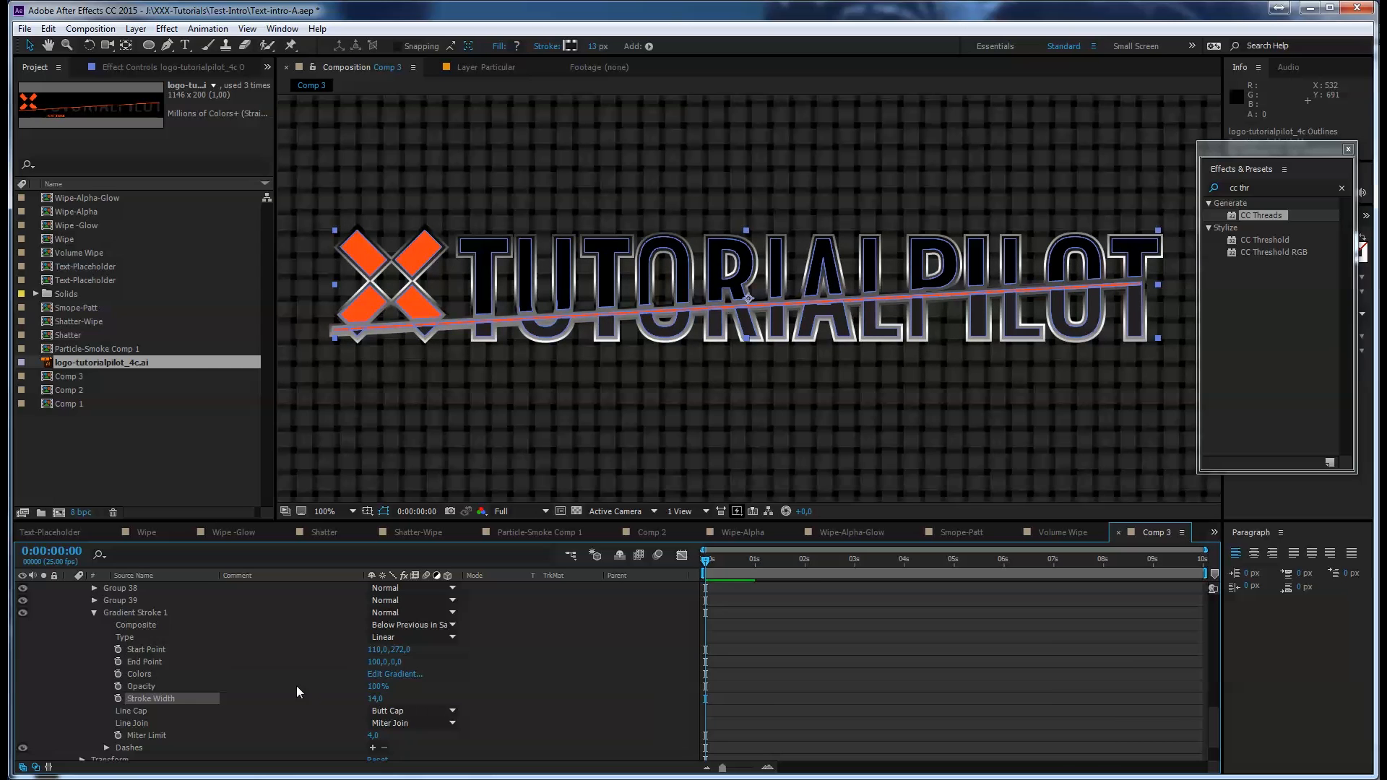
# Collapse the second logo outlines layer and duplicate it
pyautogui.scroll(10, 188, 654)
pyautogui.click(70, 600)
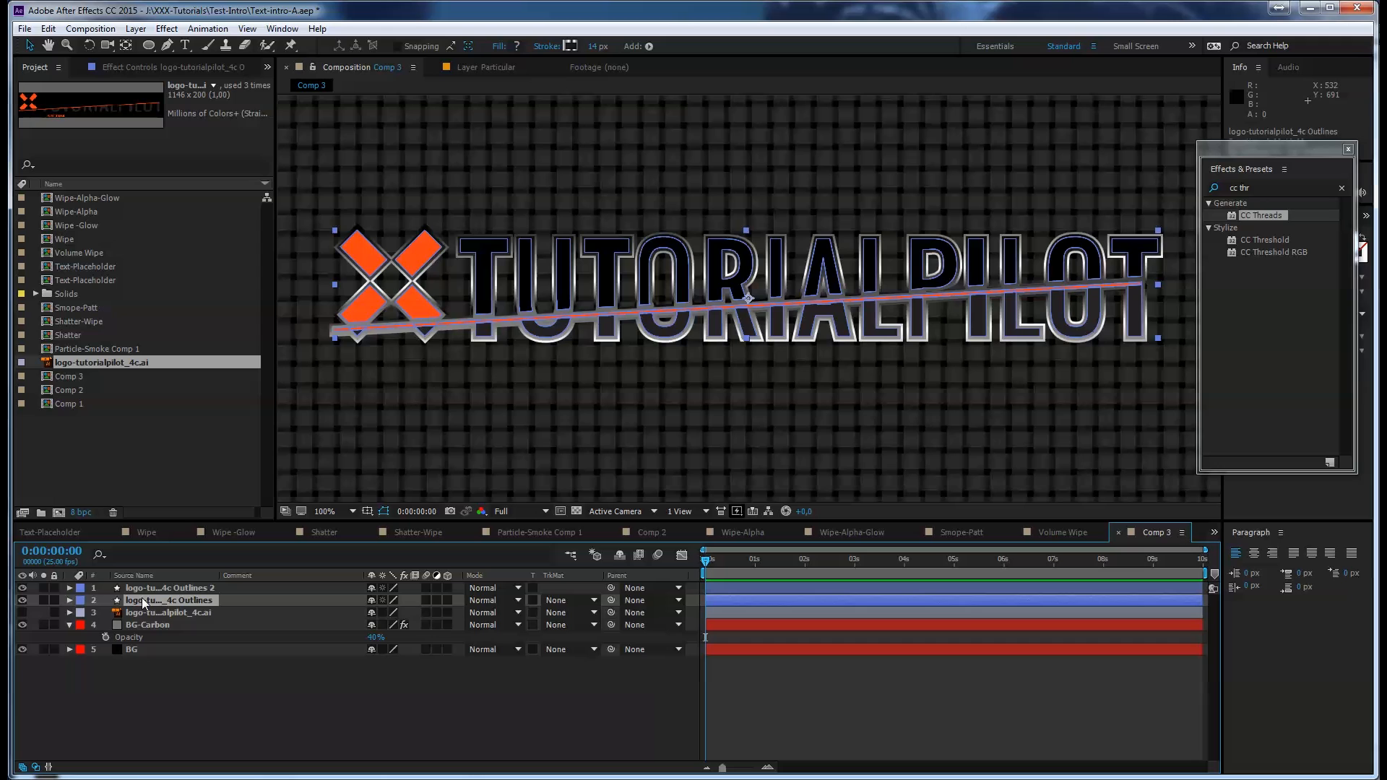
pyautogui.hotkey('ctrl', 'd')
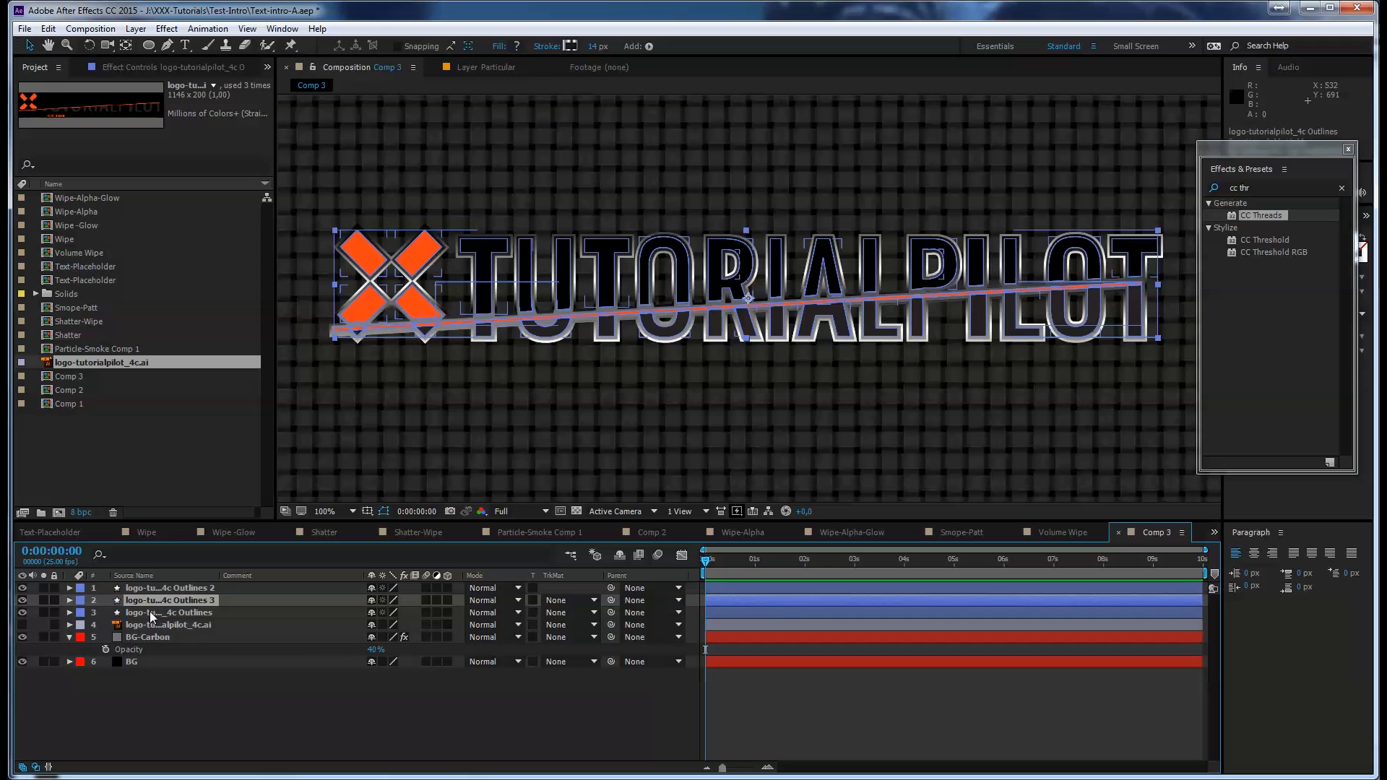
# Set the bottom logo outlines layer's gradient stroke width to 22 and shift its gradient start point
pyautogui.click(153, 614)
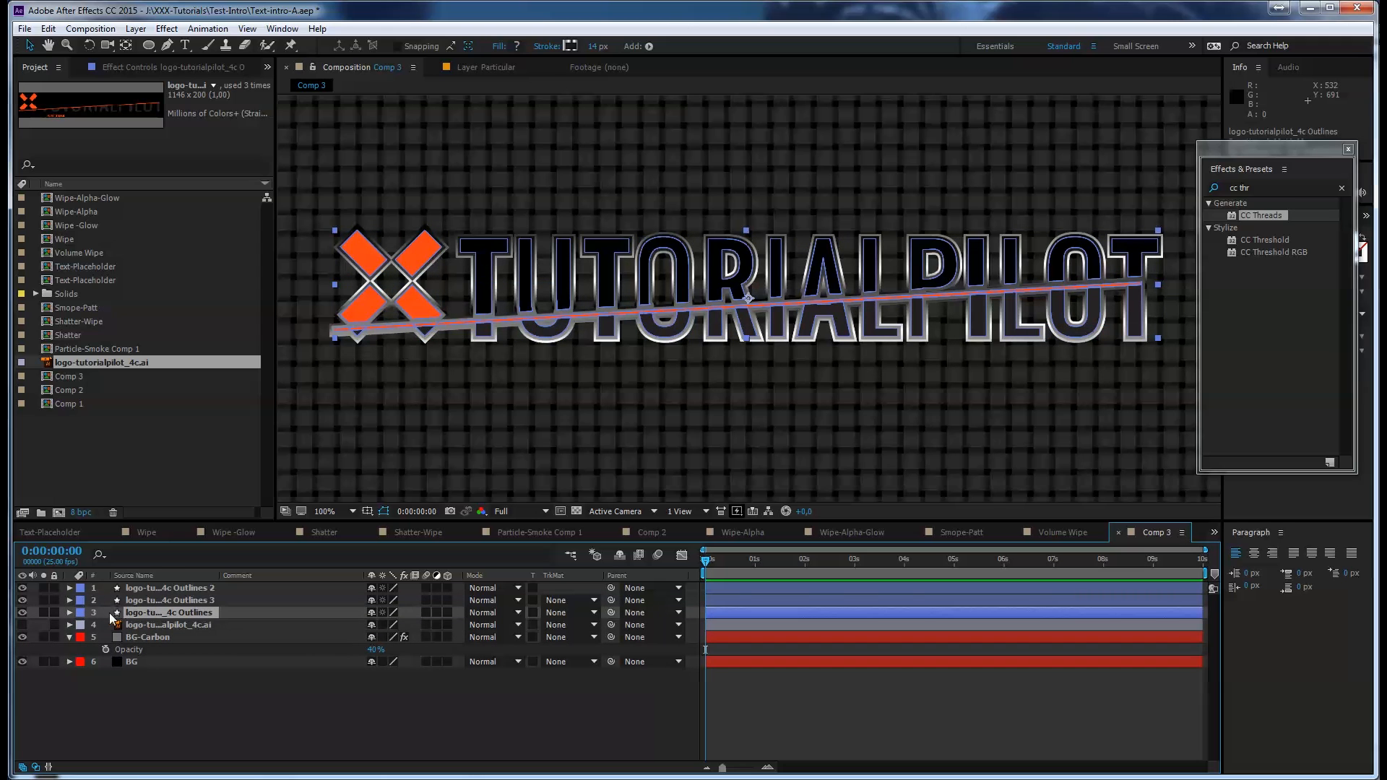
pyautogui.click(70, 613)
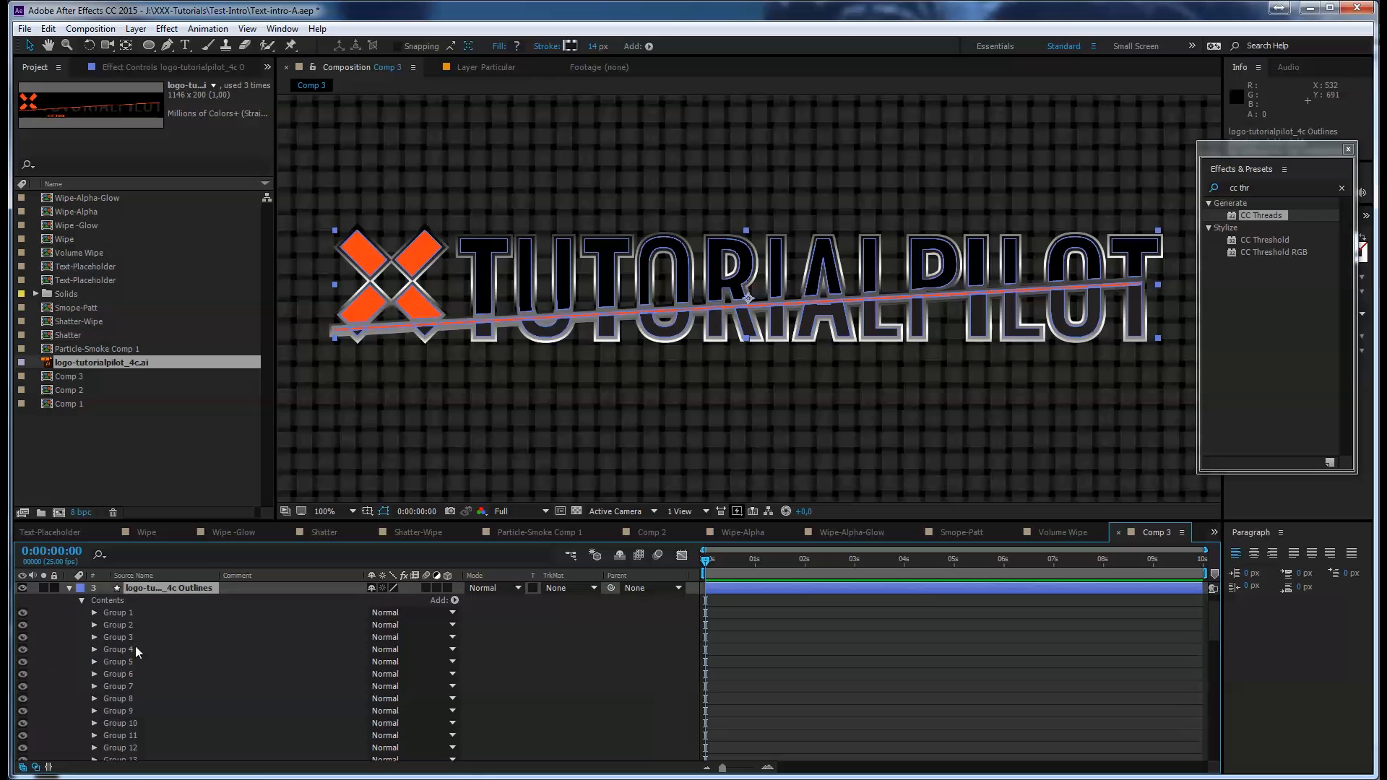
pyautogui.scroll(-12, 127, 667)
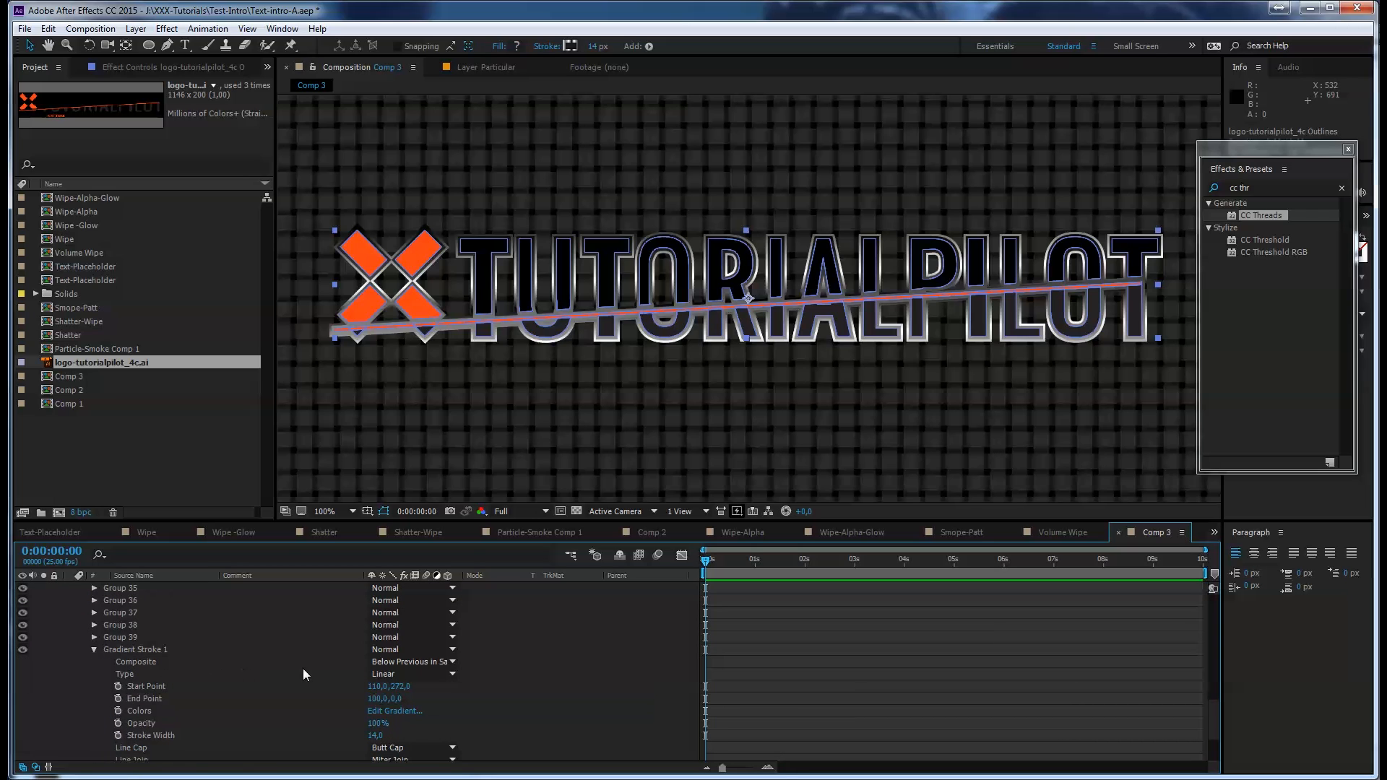
pyautogui.moveTo(374, 735); pyautogui.dragTo(379, 733)
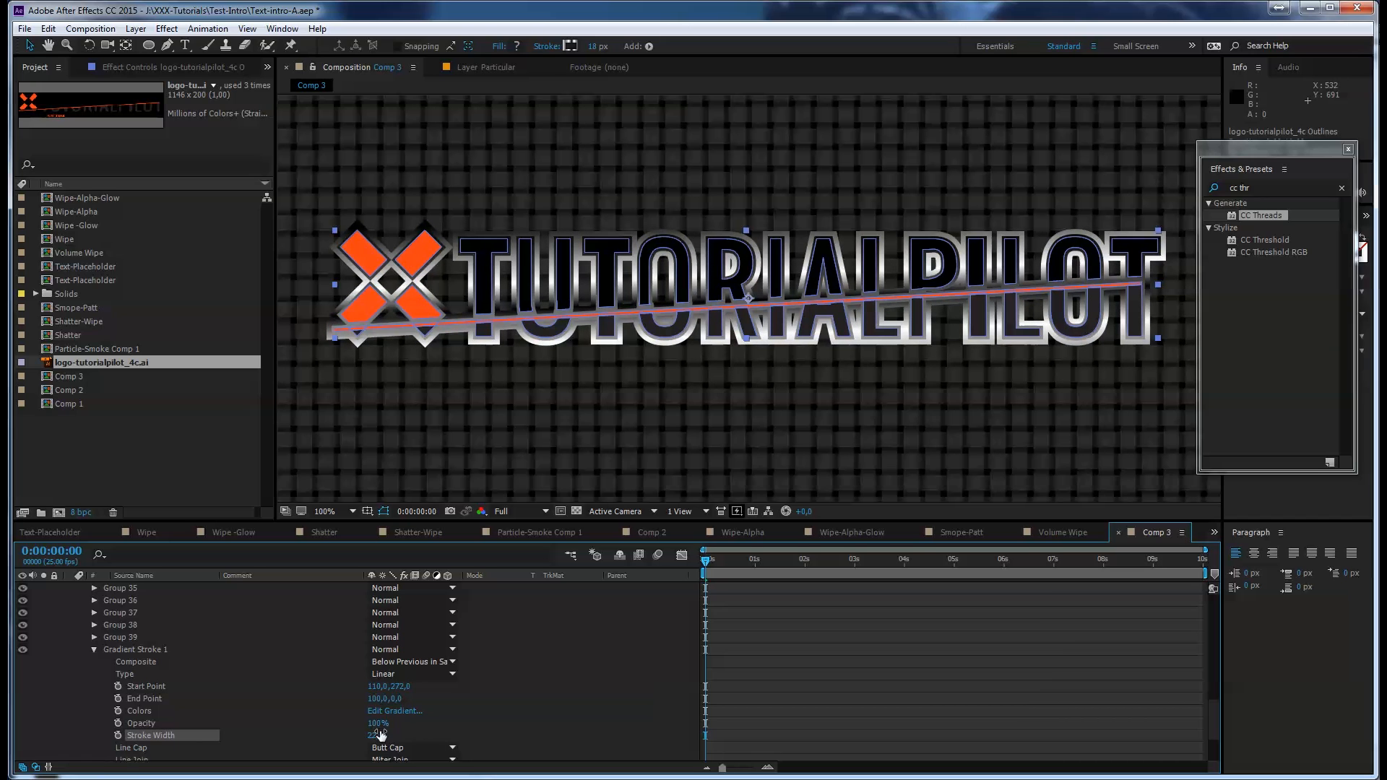
pyautogui.moveTo(397, 686)
pyautogui.mouseDown()
pyautogui.moveTo(349, 689)
pyautogui.moveTo(377, 685)
pyautogui.mouseUp()
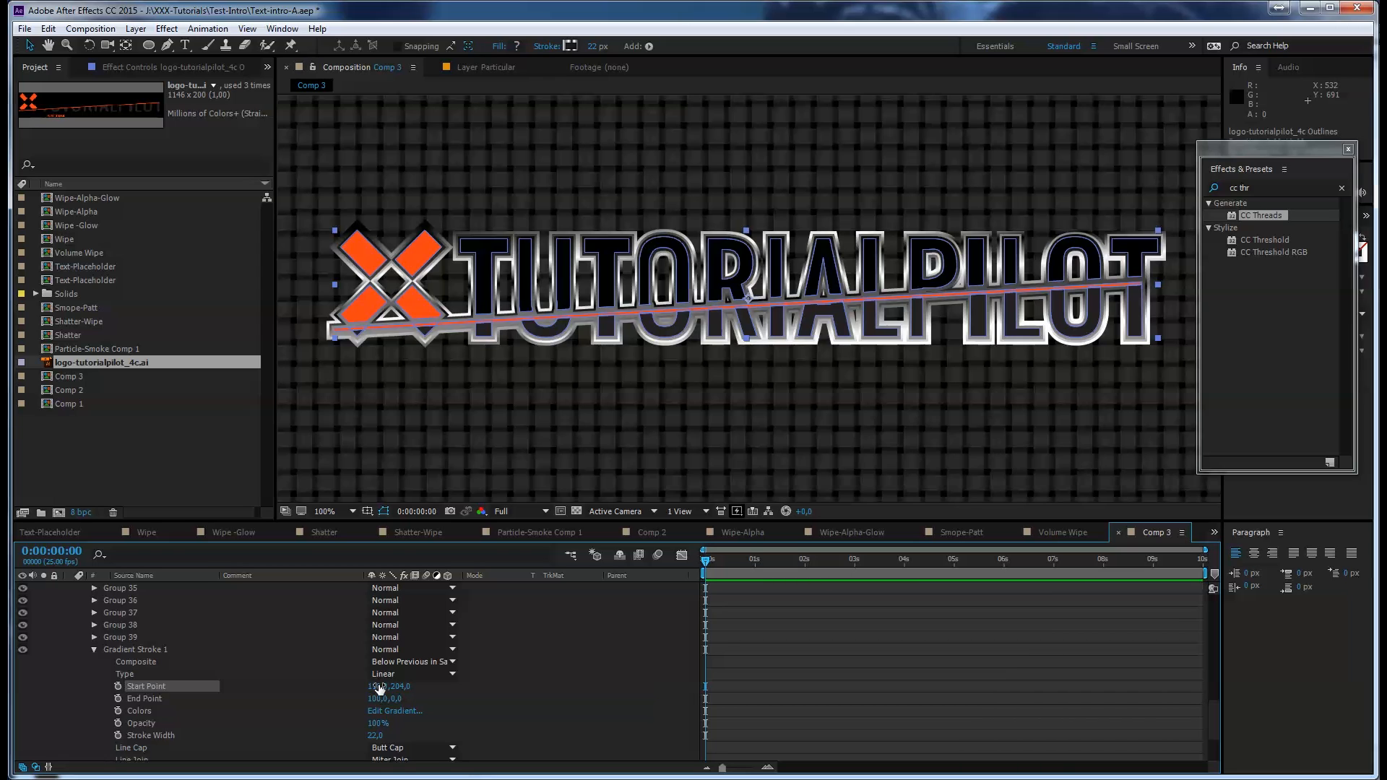
pyautogui.scroll(13, 328, 681)
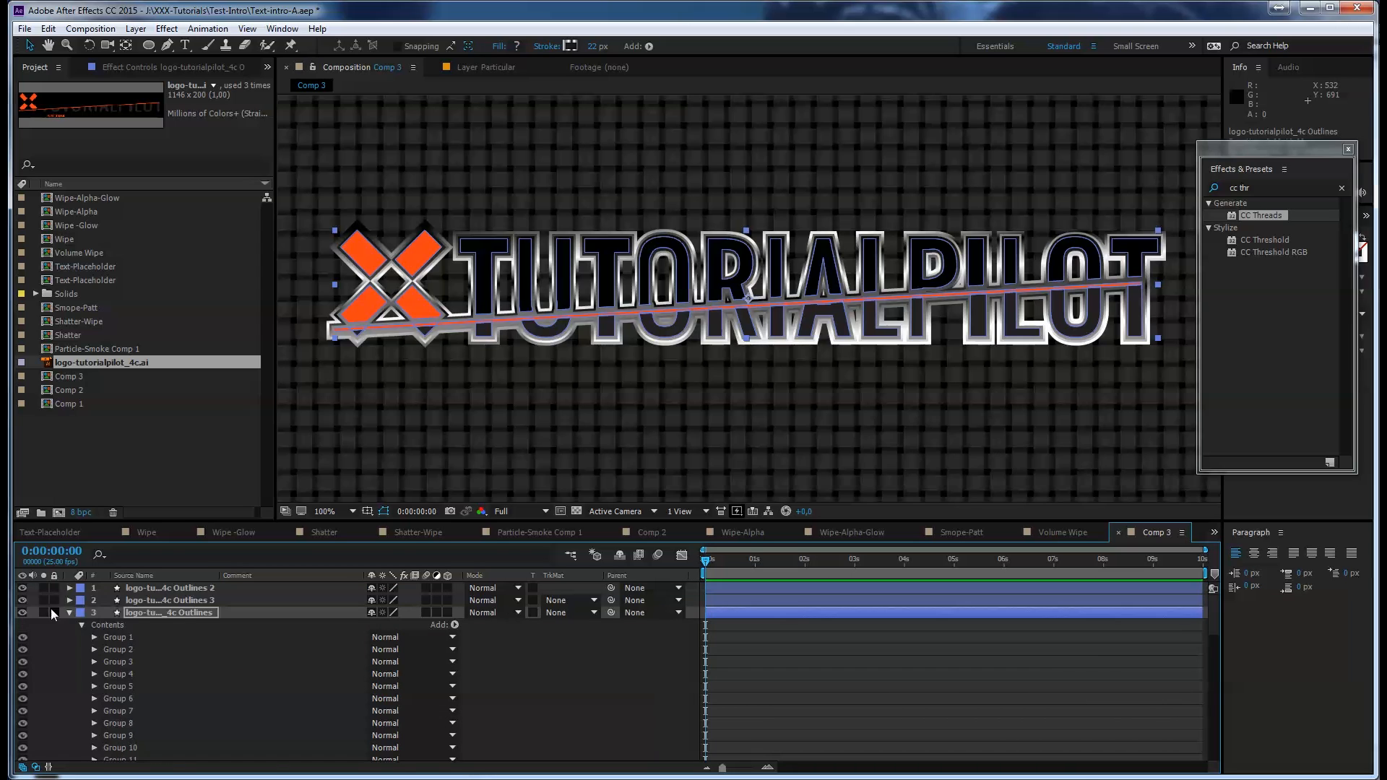
# Collapse the bottom logo outlines layer, move the logo-tutorialpilot_4c.ai layer to the top of the stack and make it visible
pyautogui.click(70, 612)
pyautogui.moveTo(167, 627); pyautogui.dragTo(177, 591)
pyautogui.click(22, 588)
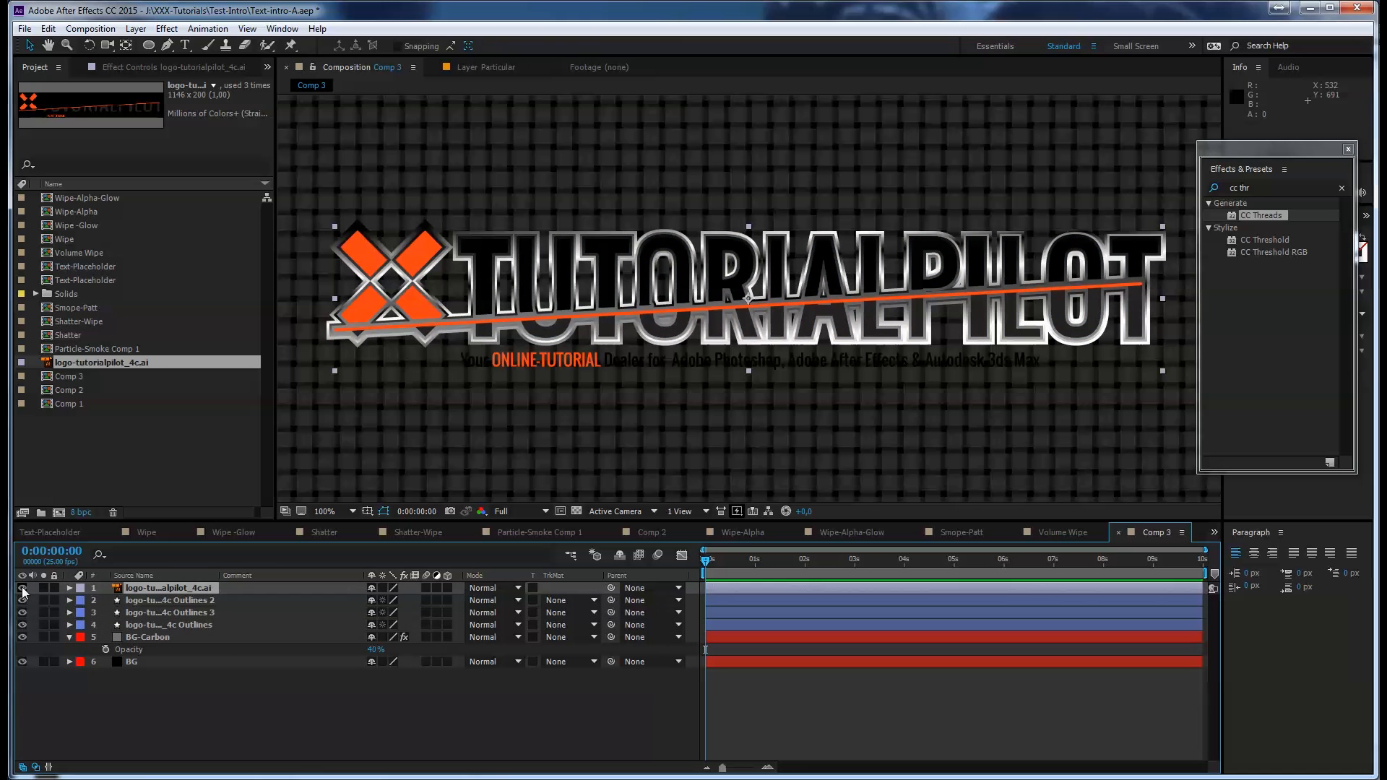
# Add a Bevel and Emboss layer style to the logo-tutorialpilot_4c.ai layer and set its size to 1,5
pyautogui.click(139, 30)
pyautogui.moveTo(219, 403)
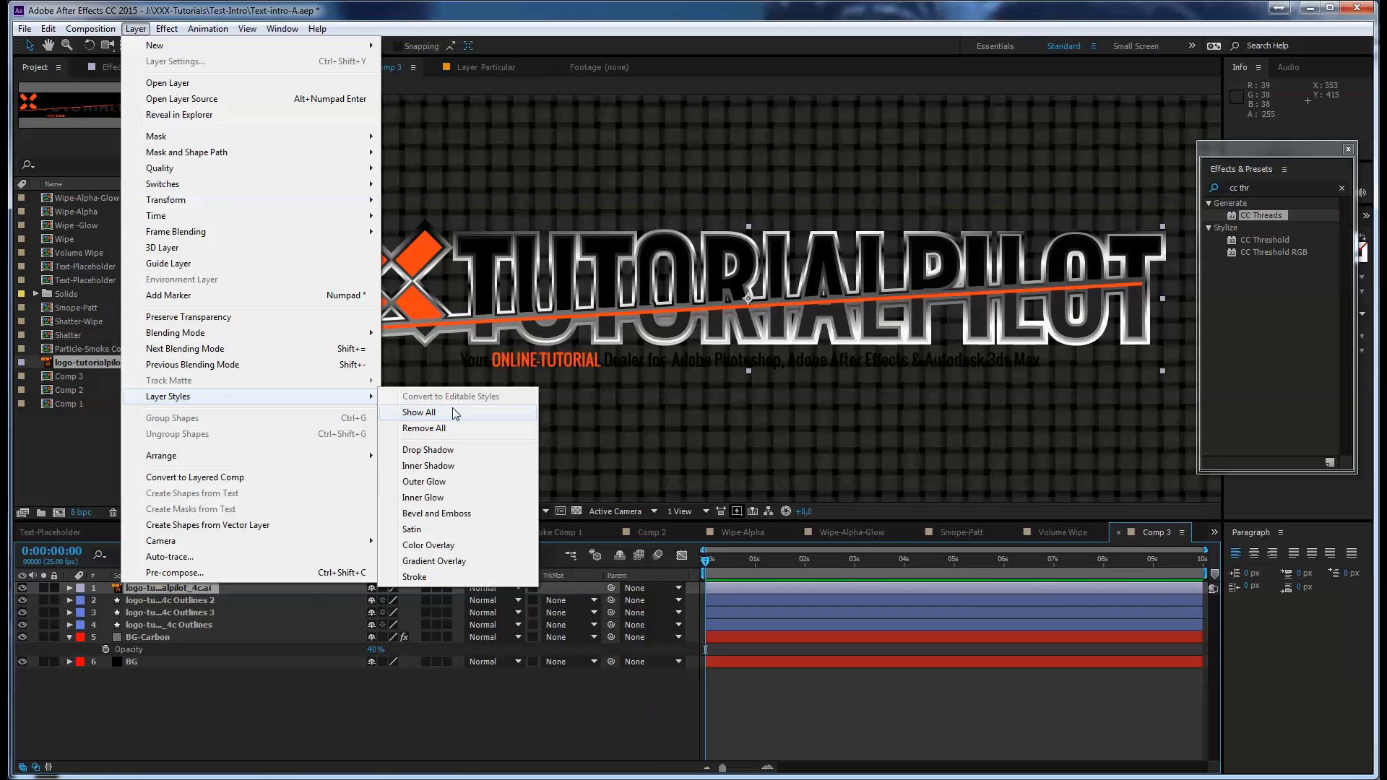
pyautogui.click(460, 514)
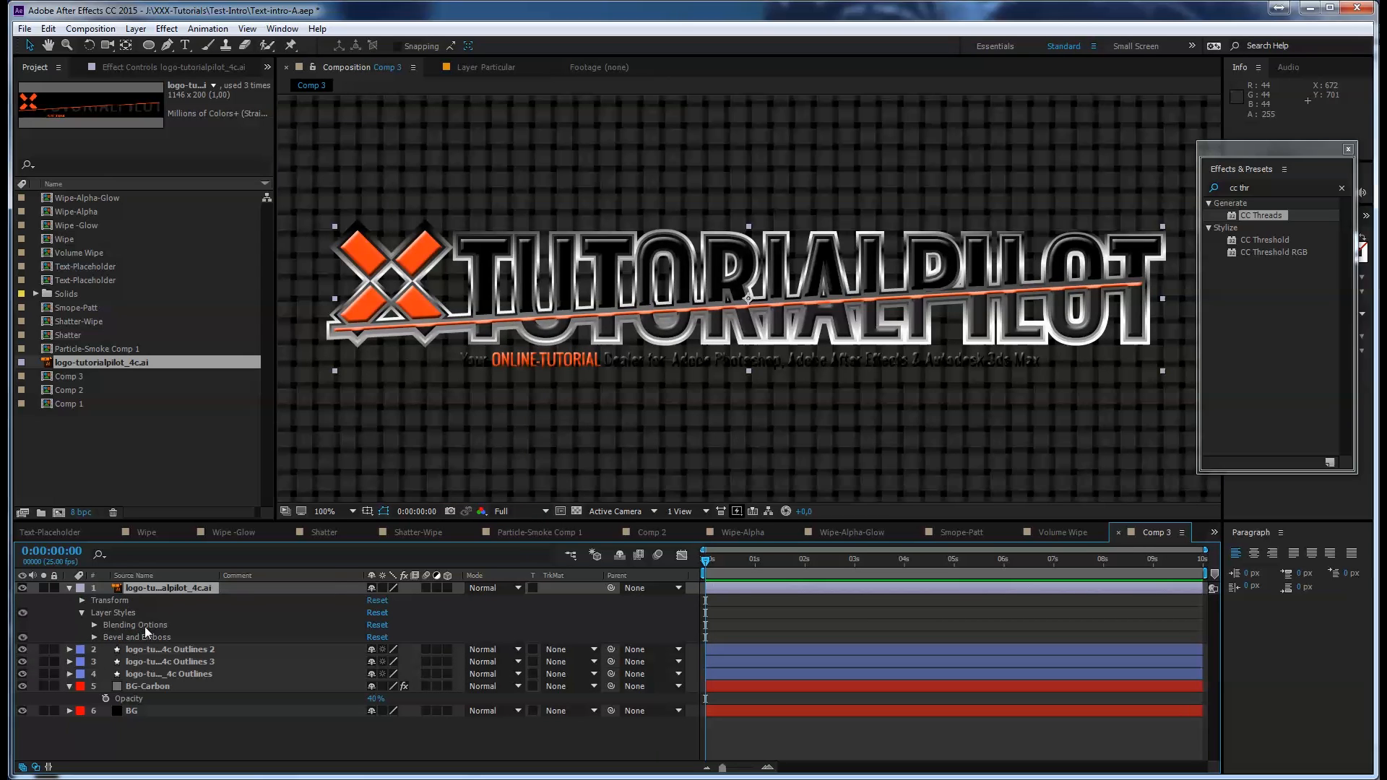
pyautogui.click(94, 638)
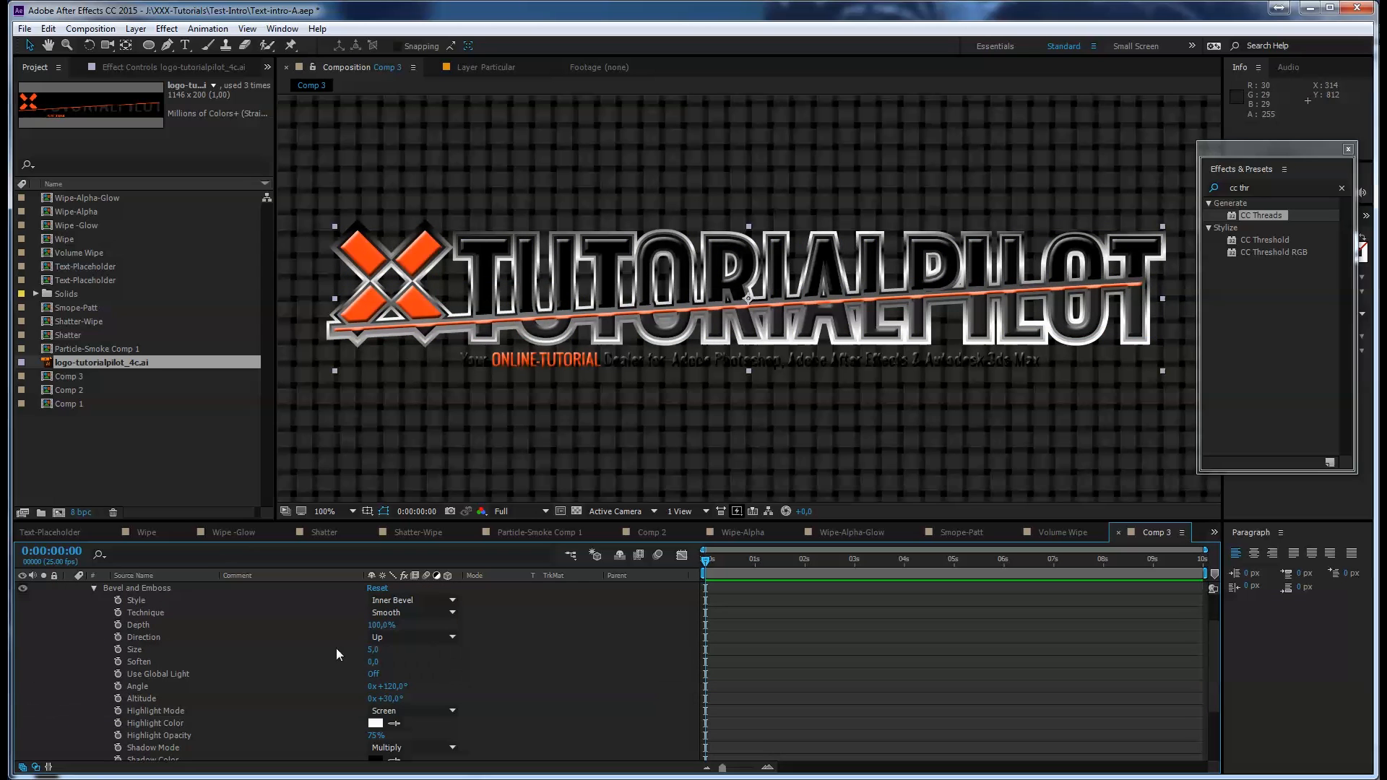
pyautogui.click(372, 650)
pyautogui.write('1,5')
pyautogui.press('Return')
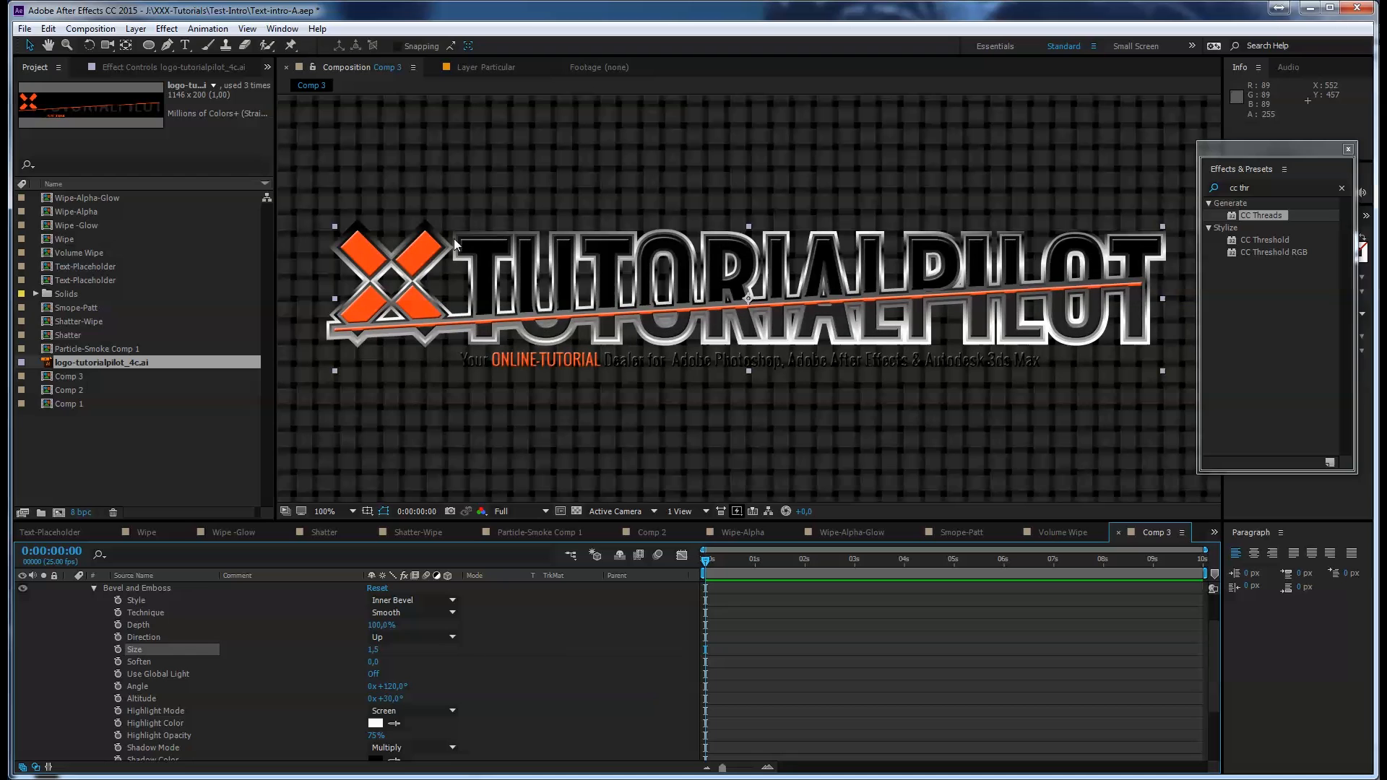
# Pre-compose the logo-tutorialpilot_4c.ai layer and its three outlines layers into a composition named Text-Placeholder
pyautogui.press(',')
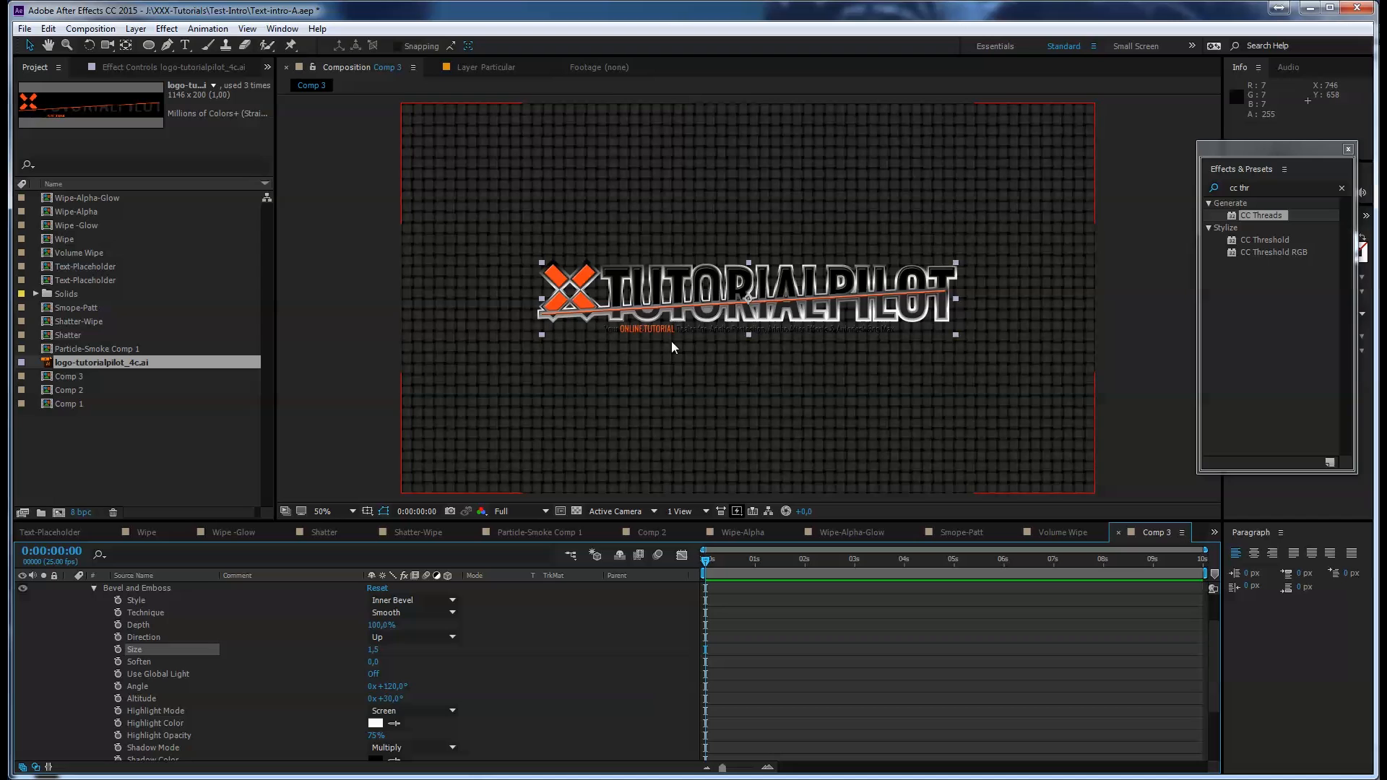
pyautogui.scroll(2, 96, 594)
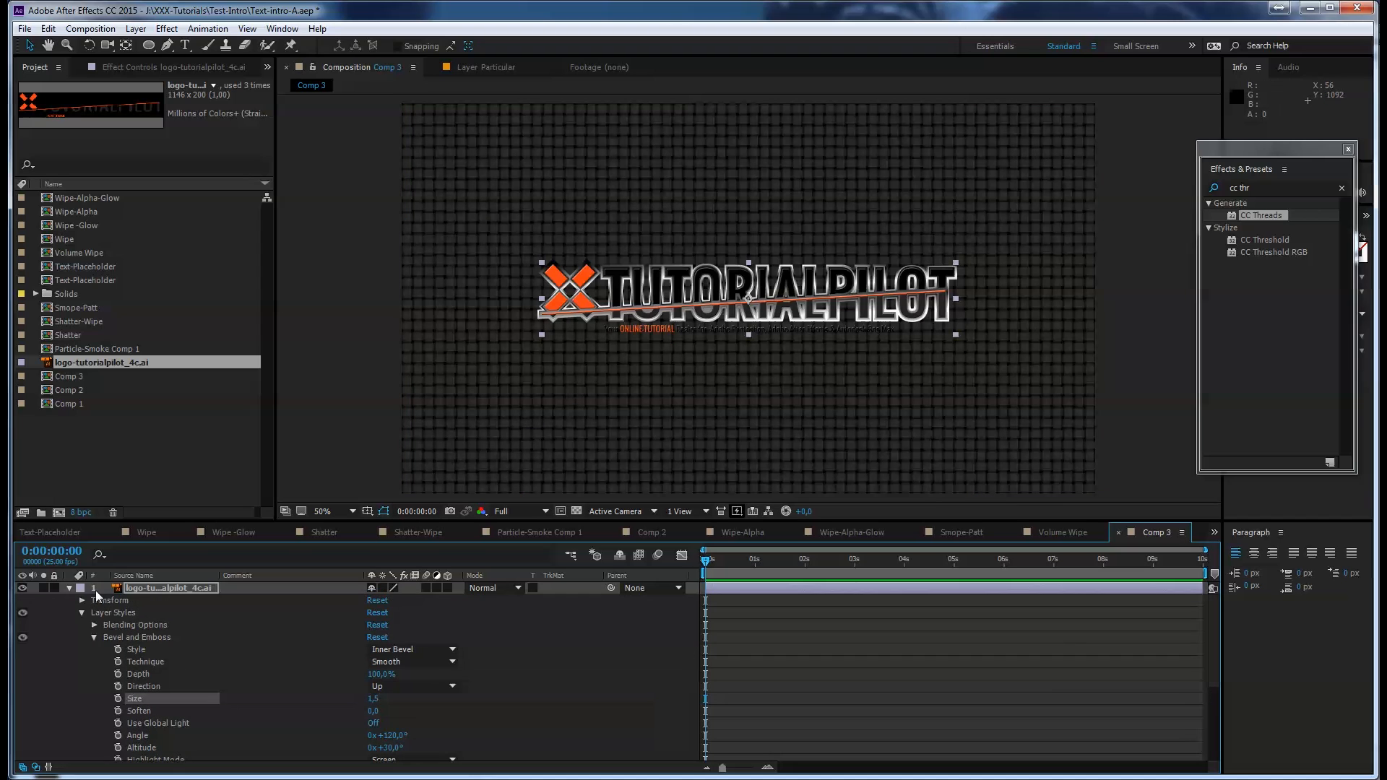
pyautogui.click(69, 589)
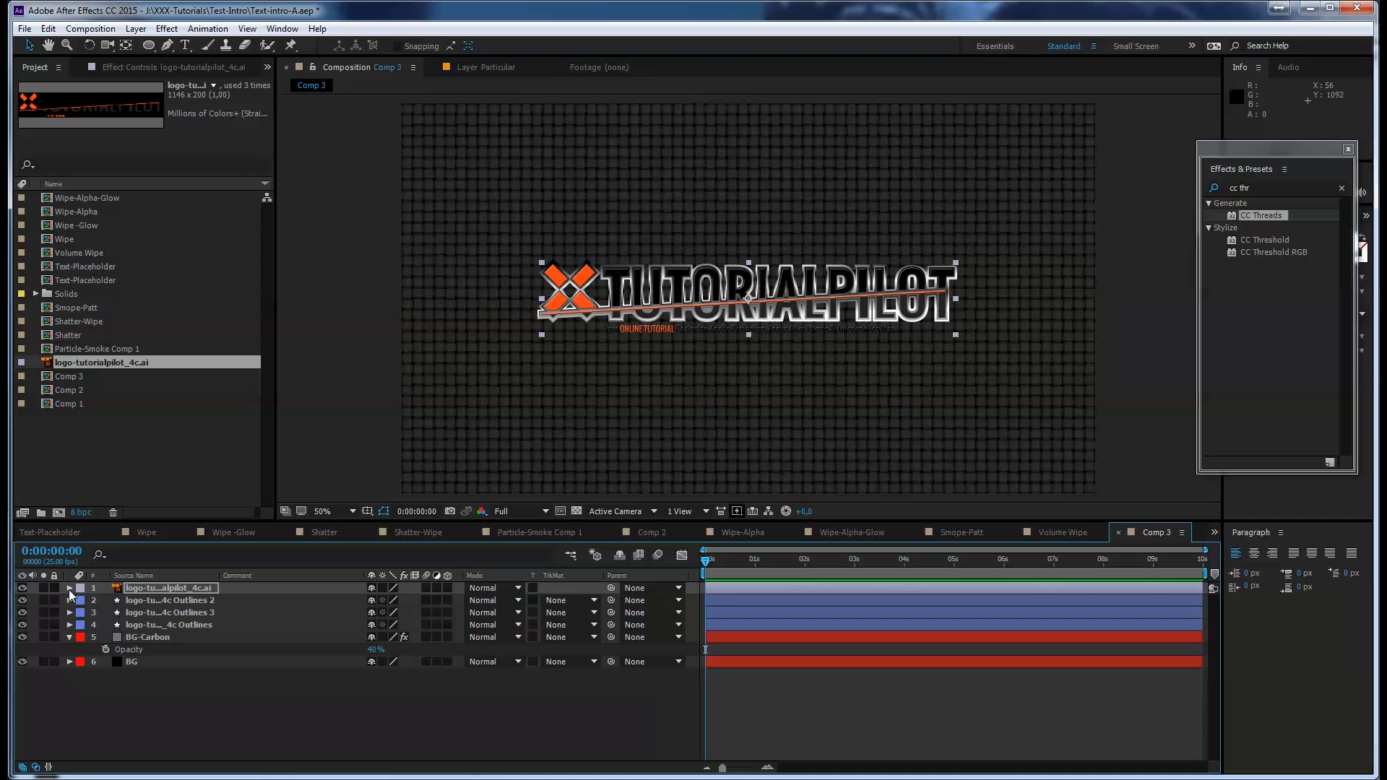
pyautogui.keyDown('shift'); pyautogui.click(172, 626); pyautogui.keyUp('shift')
pyautogui.click(136, 28)
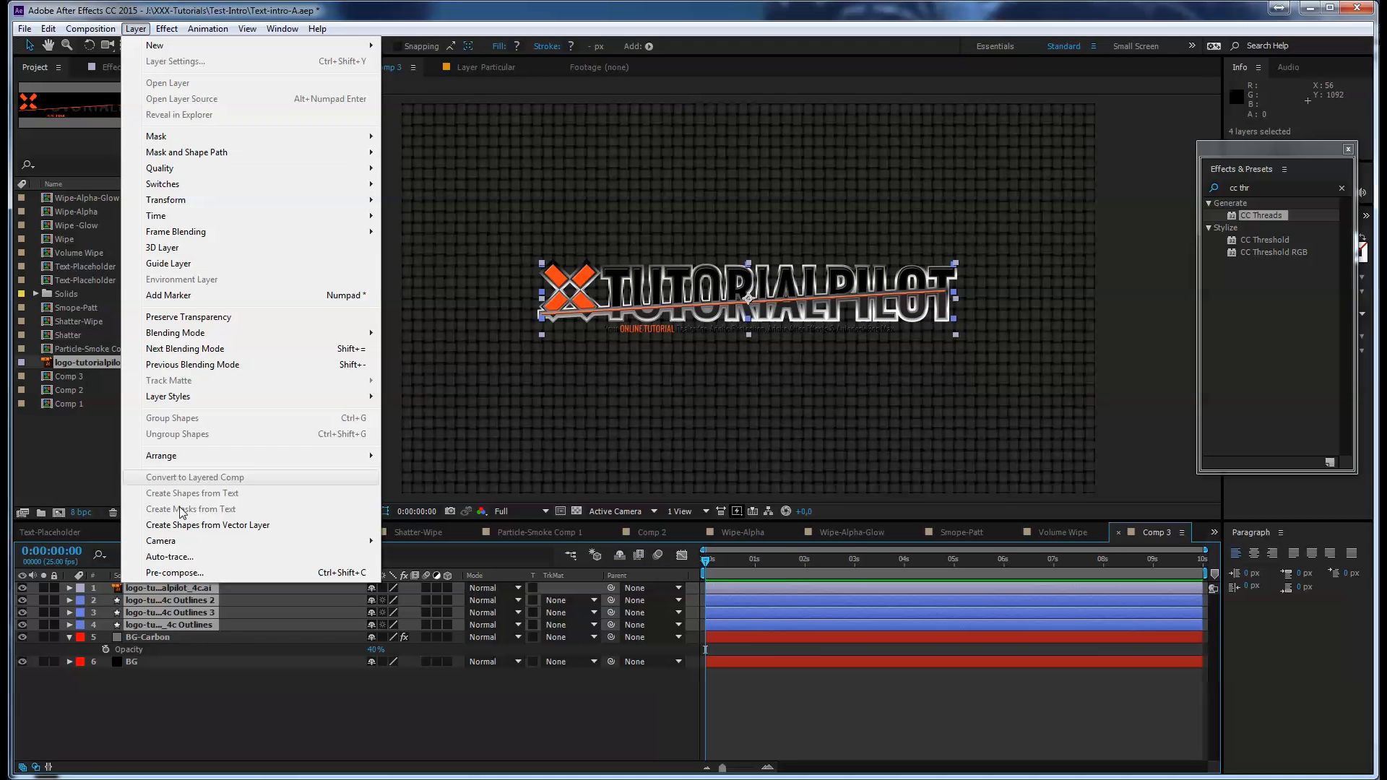
pyautogui.click(184, 574)
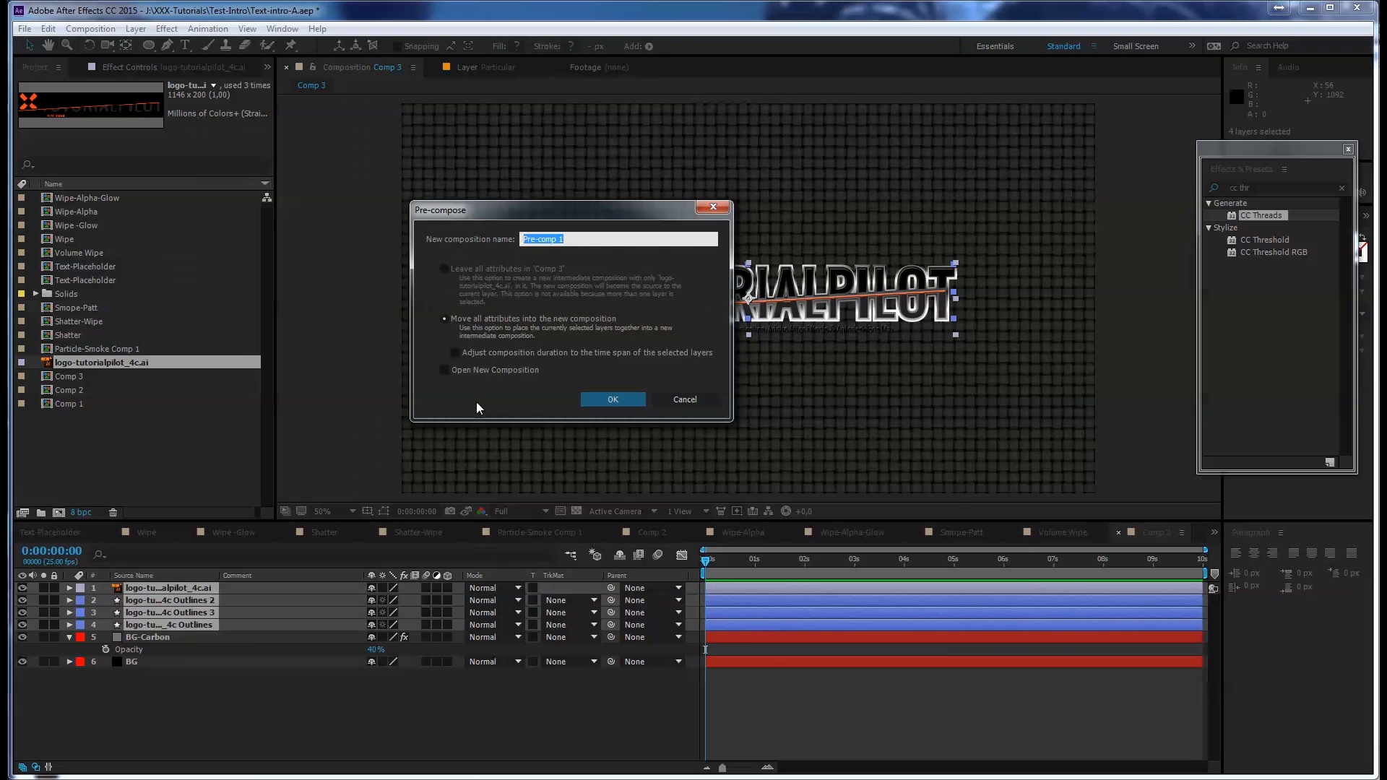
pyautogui.write('Text-Placeho')
pyautogui.click(626, 405)
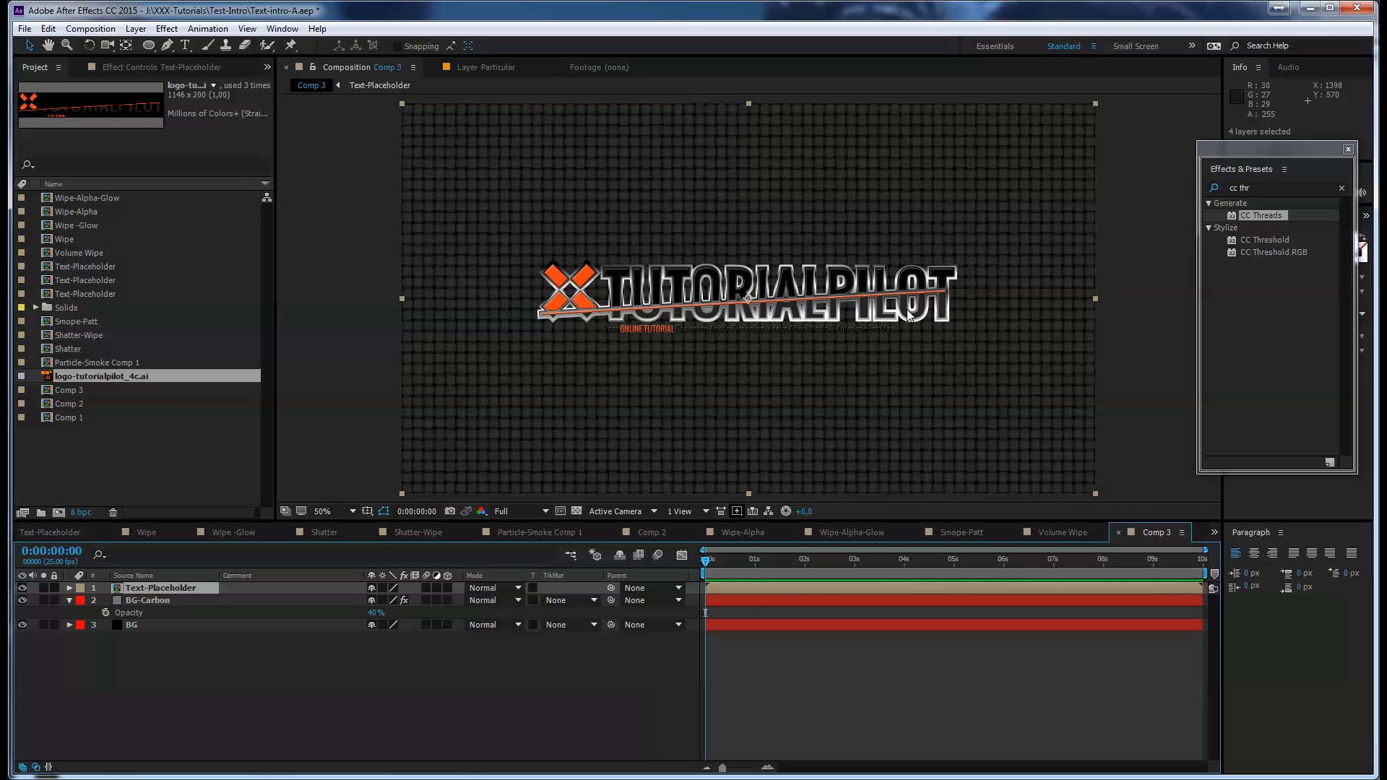
# Create a new 1920 x 1080 px solid named Wipe in black 000000
pyautogui.click(136, 28)
pyautogui.moveTo(309, 46)
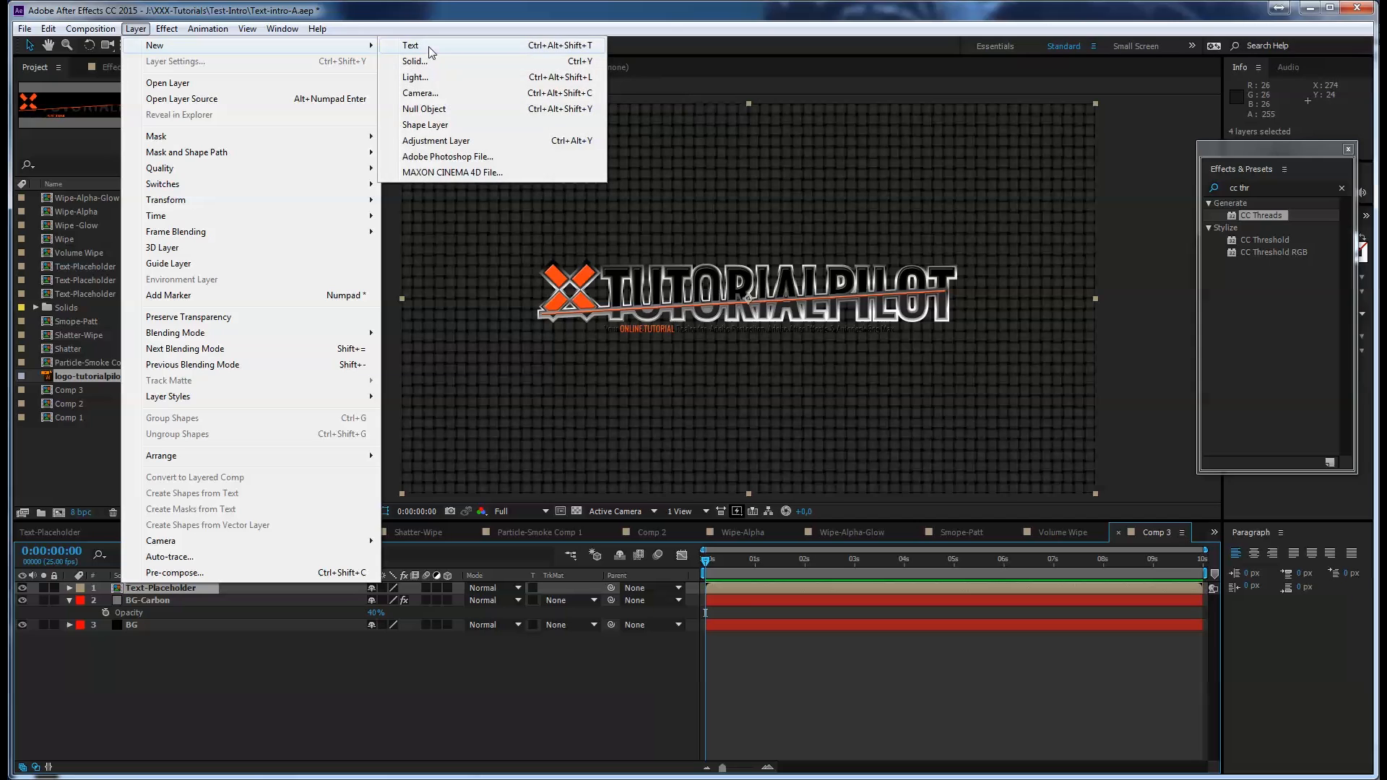
pyautogui.click(419, 61)
pyautogui.write('Wipe')
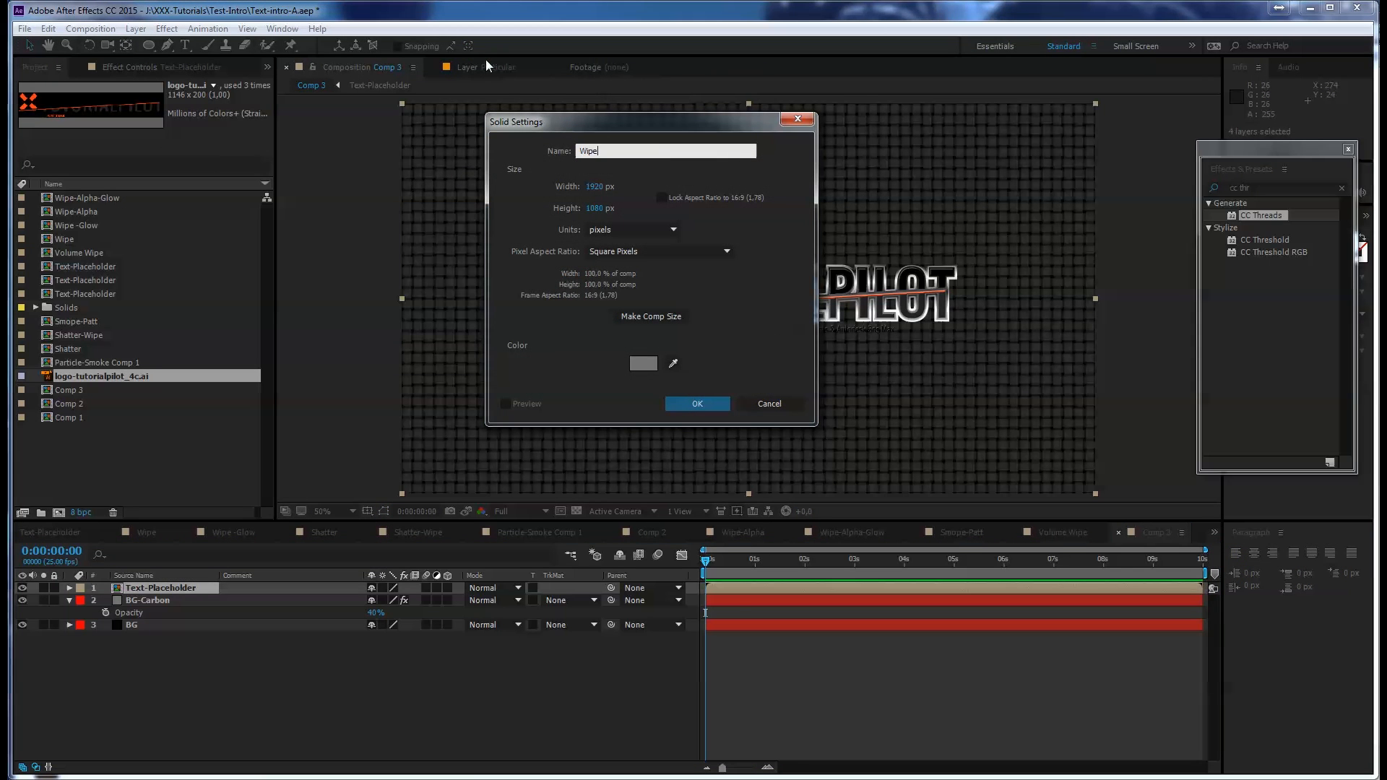
pyautogui.click(641, 359)
pyautogui.write('000000')
pyautogui.click(1219, 270)
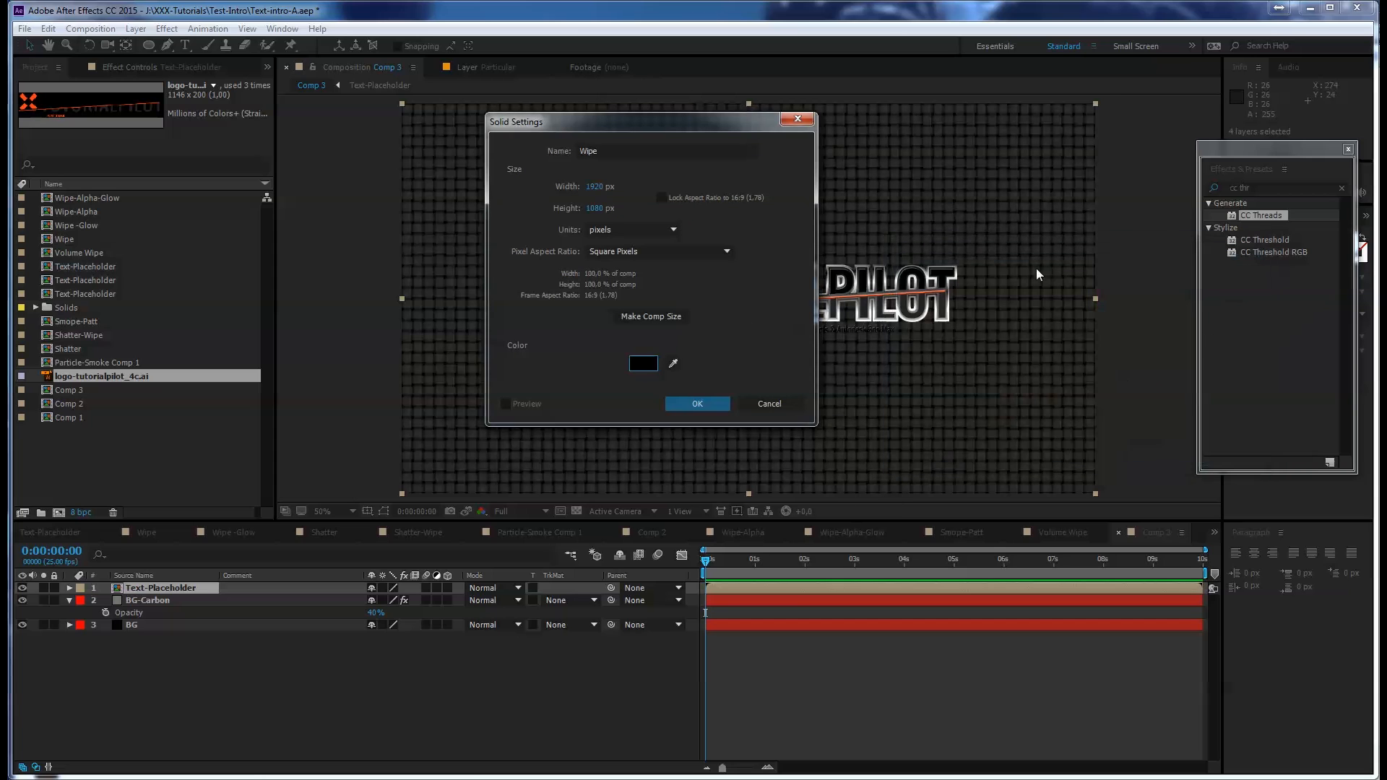
pyautogui.click(718, 403)
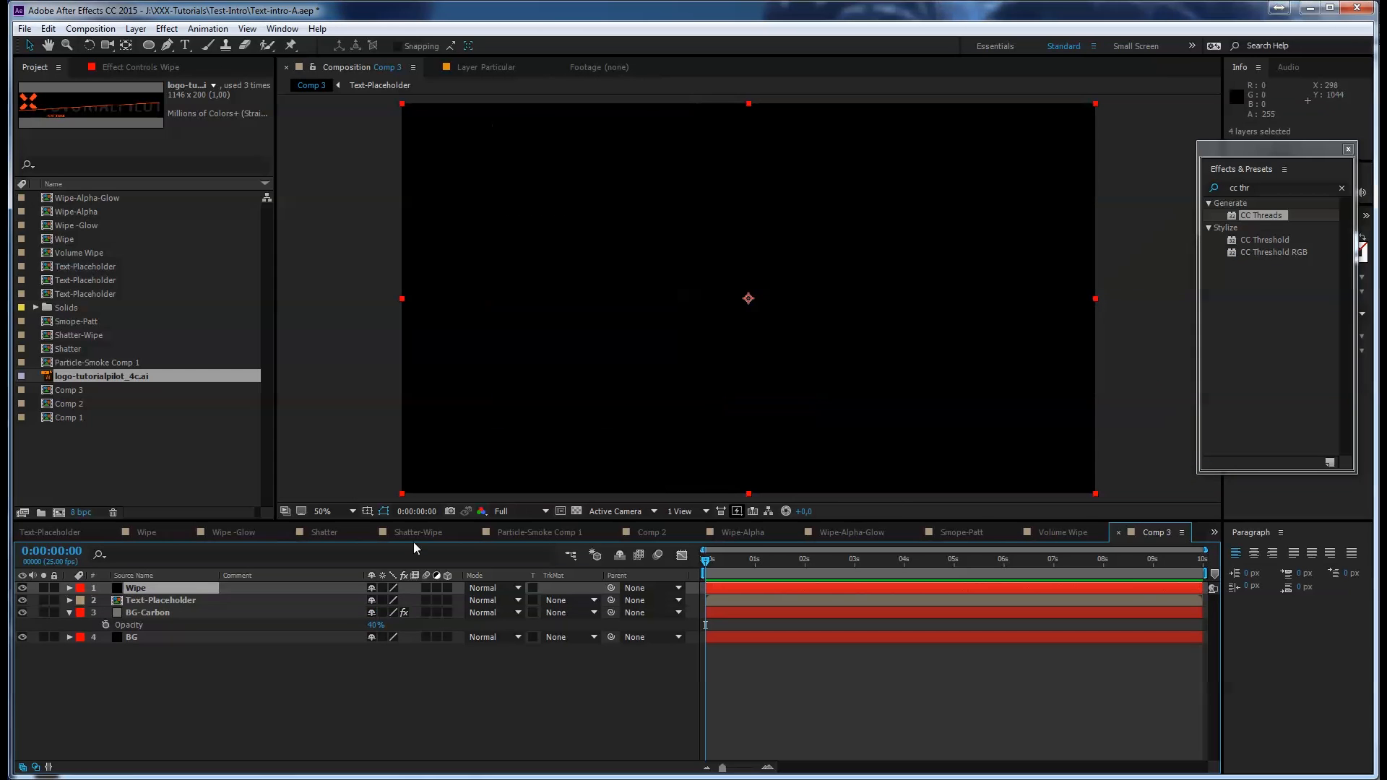
# Pre-compose the Wipe solid as Wipe-Alpha, moving all attributes into the new composition
pyautogui.click(146, 29)
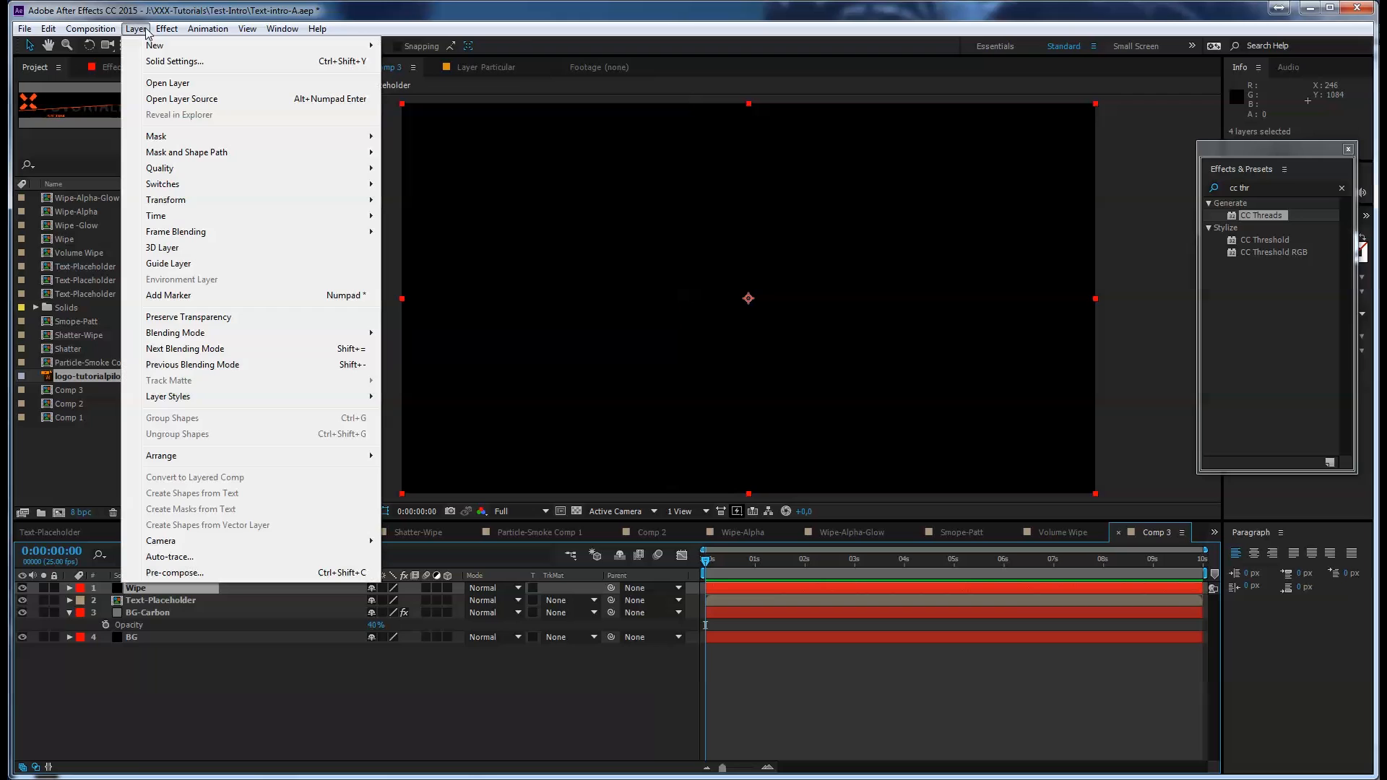
pyautogui.click(185, 571)
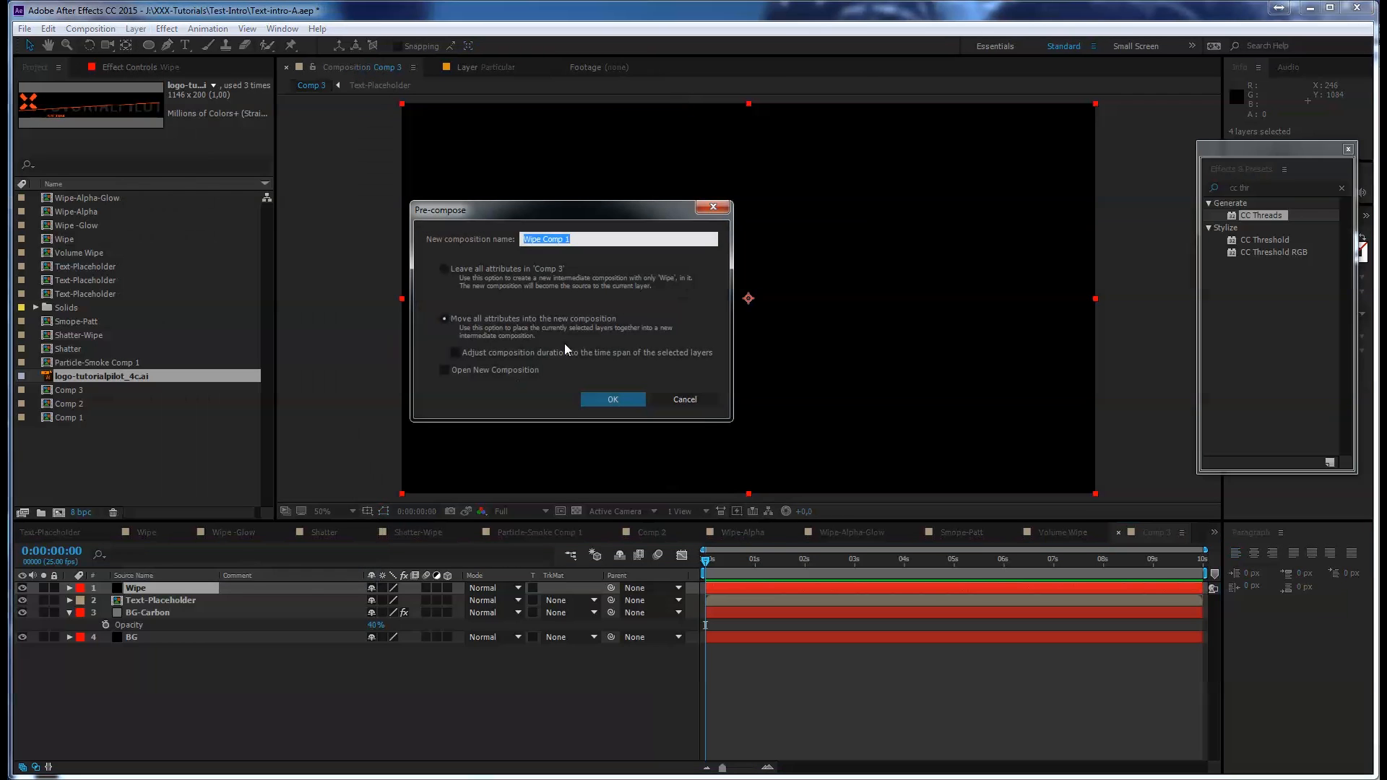
pyautogui.write('Wipe-Alpha')
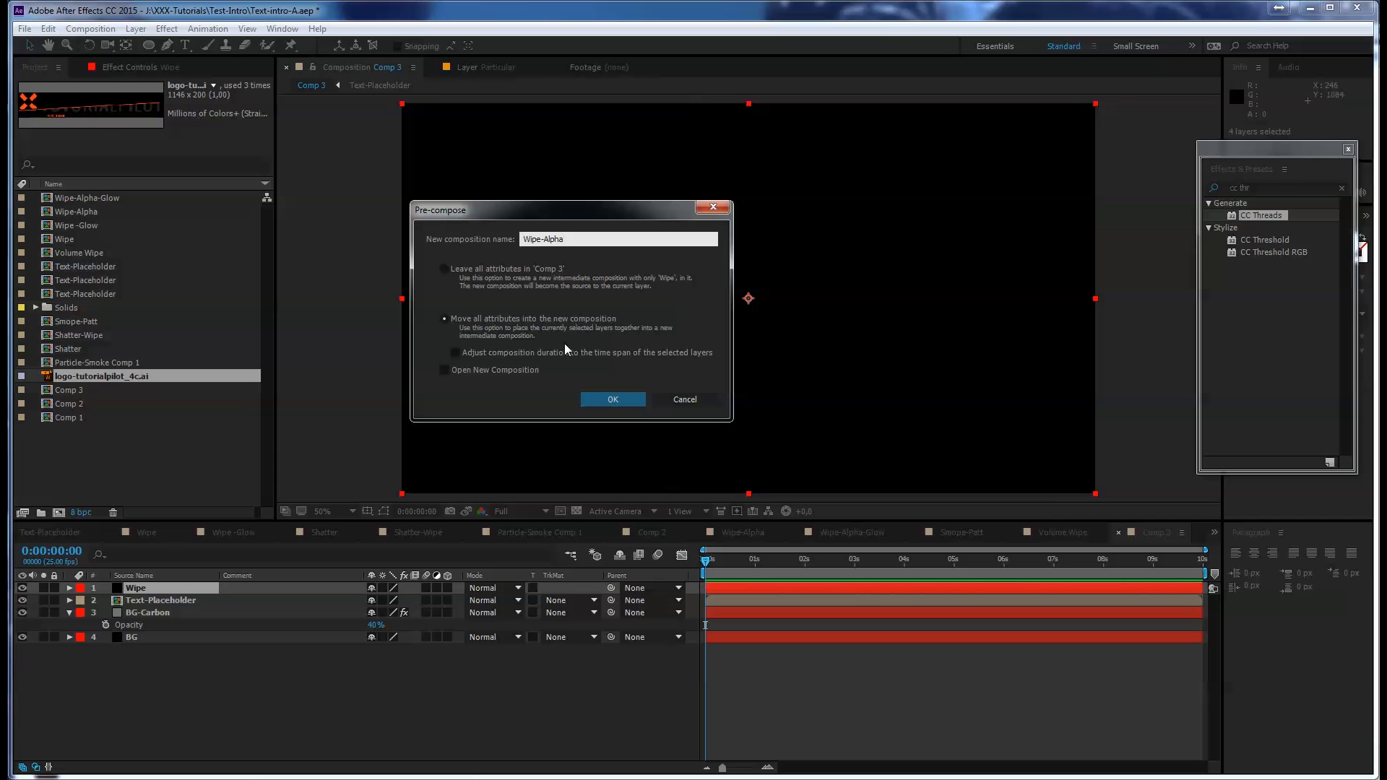
pyautogui.click(620, 399)
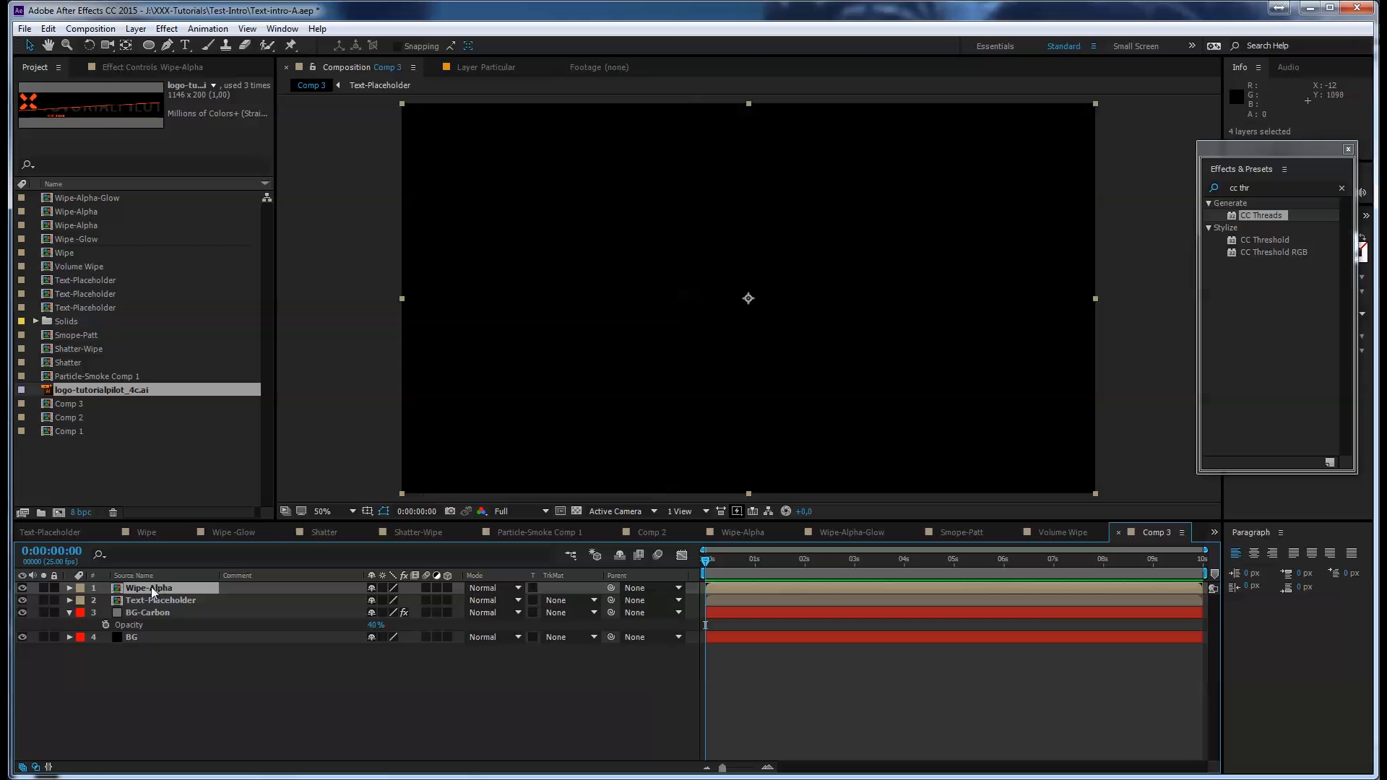
# Open the Wipe-Alpha composition and apply the Turbulent Noise effect to its Wipe layer
pyautogui.doubleClick(151, 587)
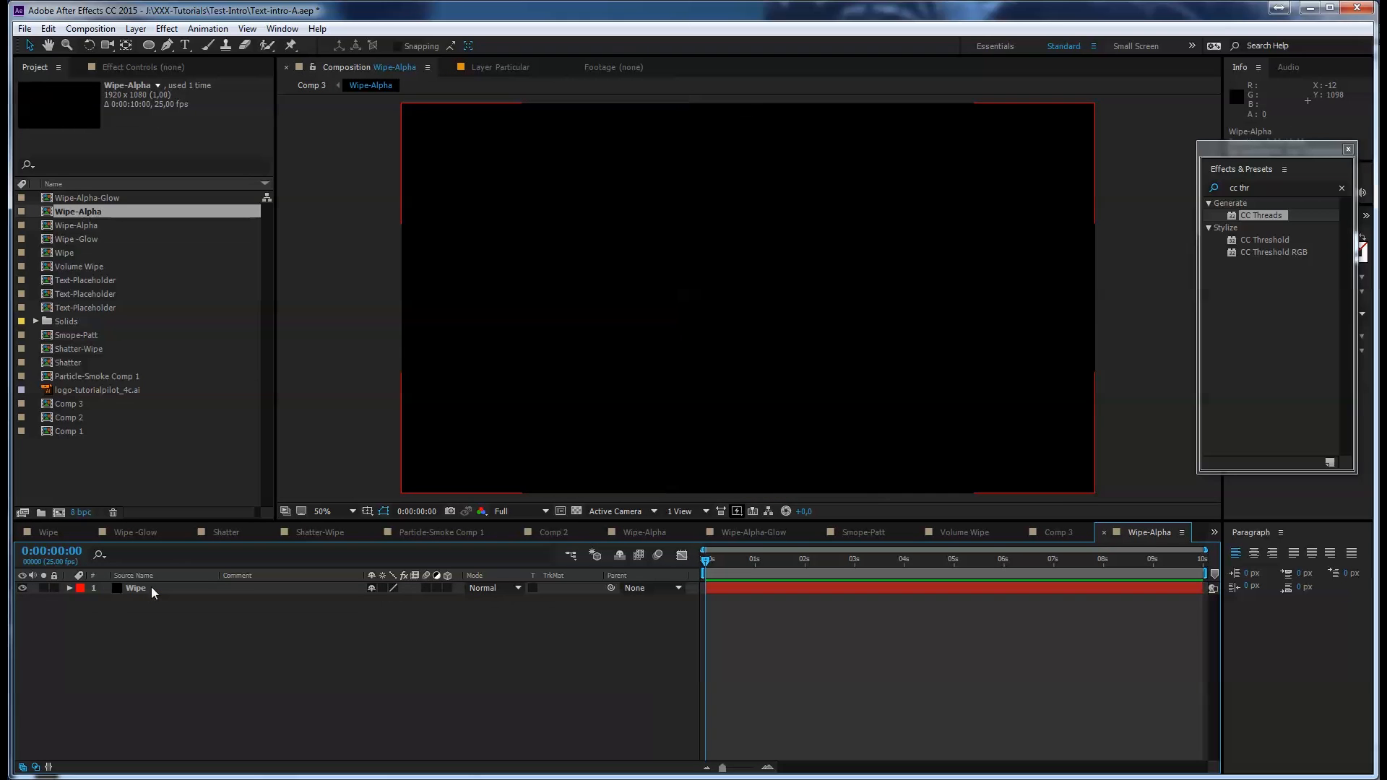
pyautogui.click(151, 591)
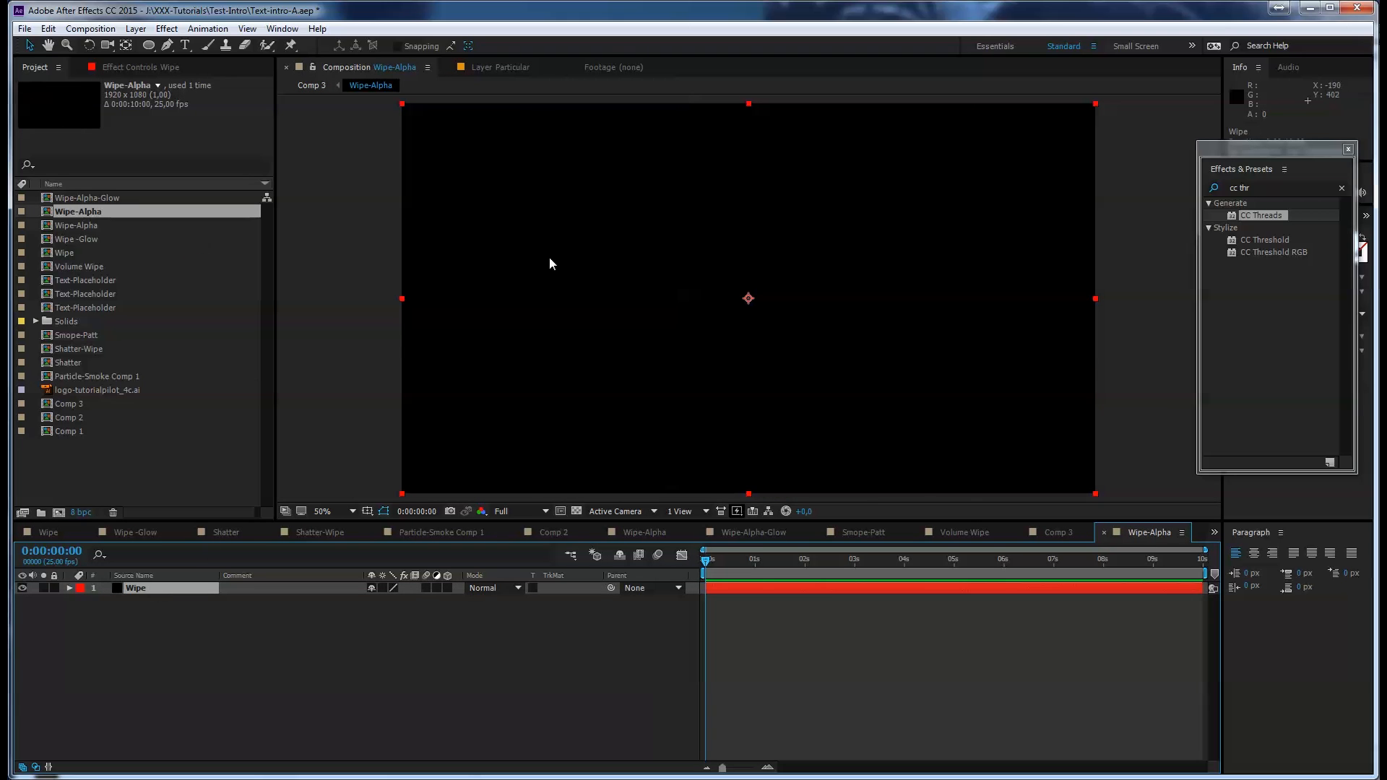
pyautogui.moveTo(1252, 152); pyautogui.dragTo(829, 127)
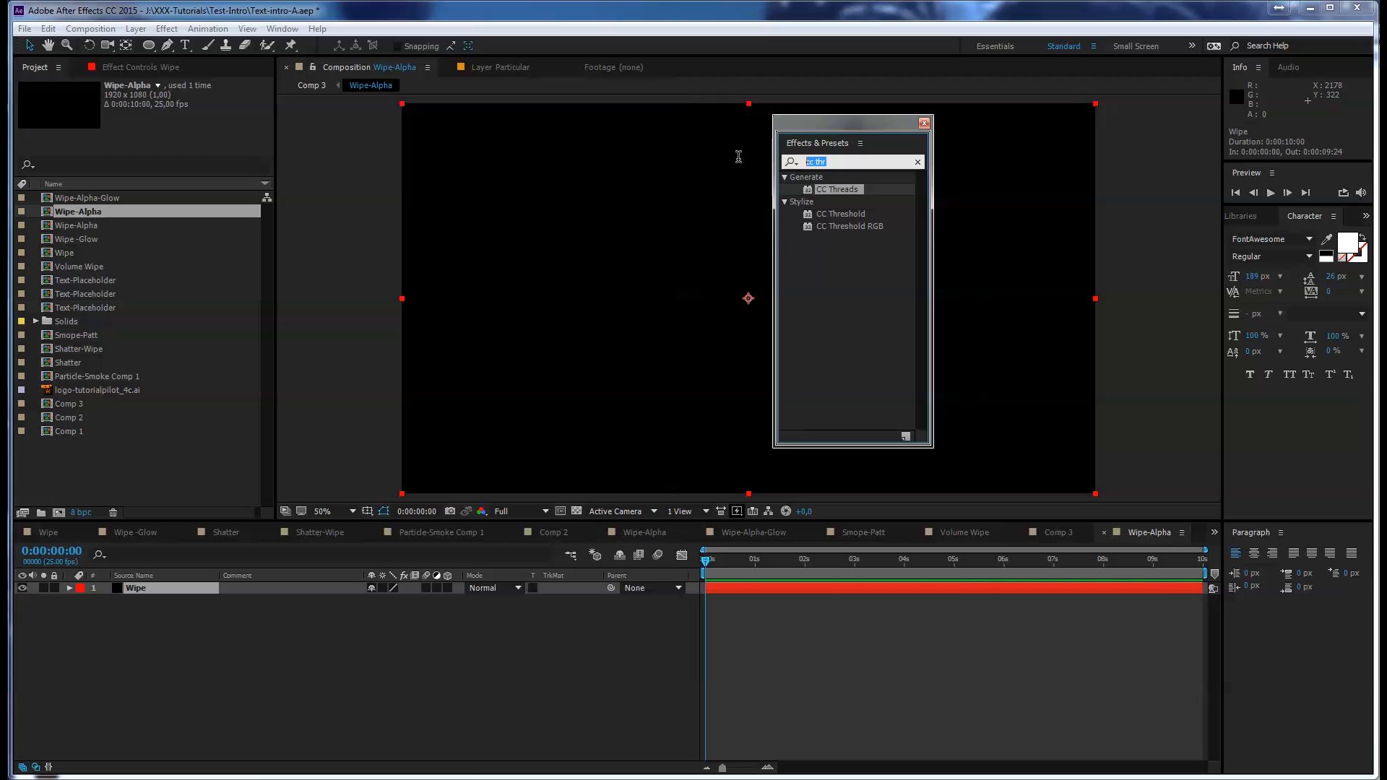
pyautogui.write('t')
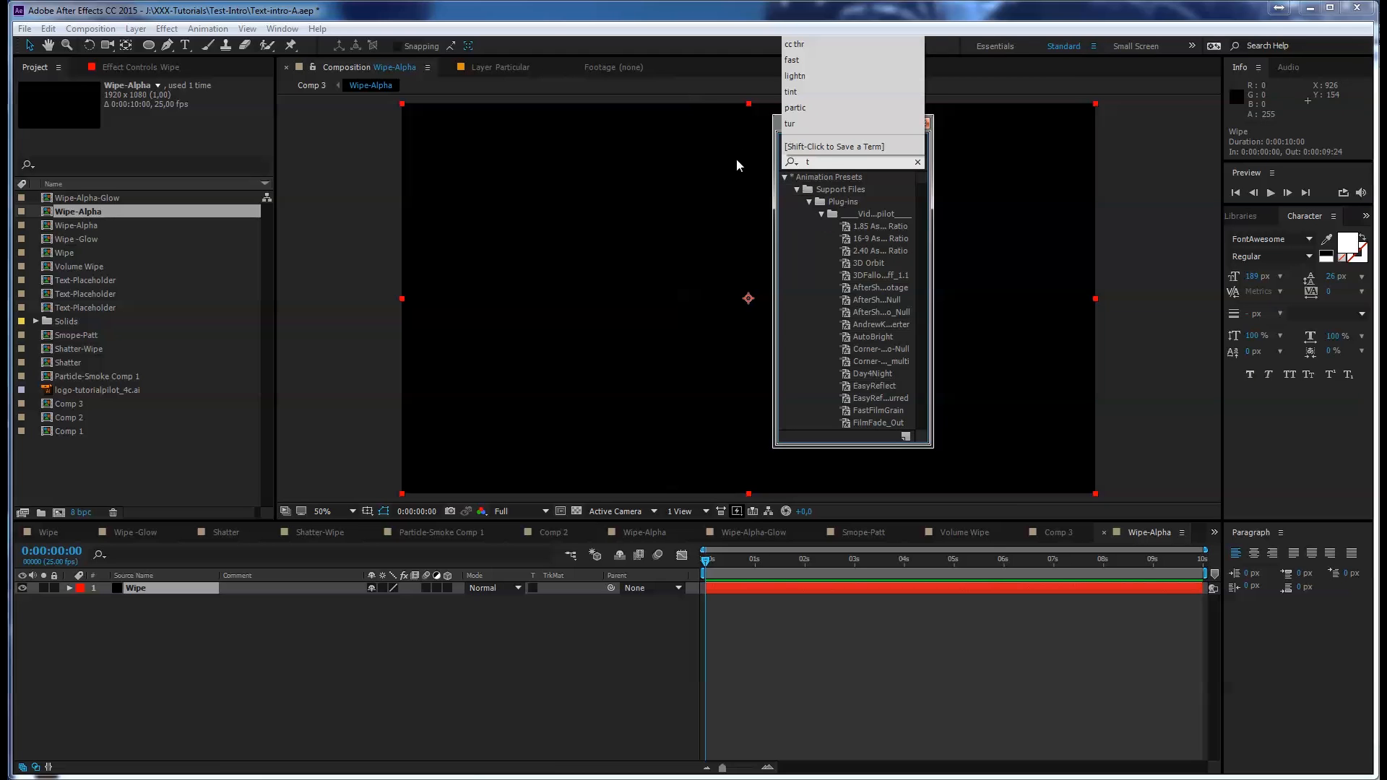
pyautogui.write('urb')
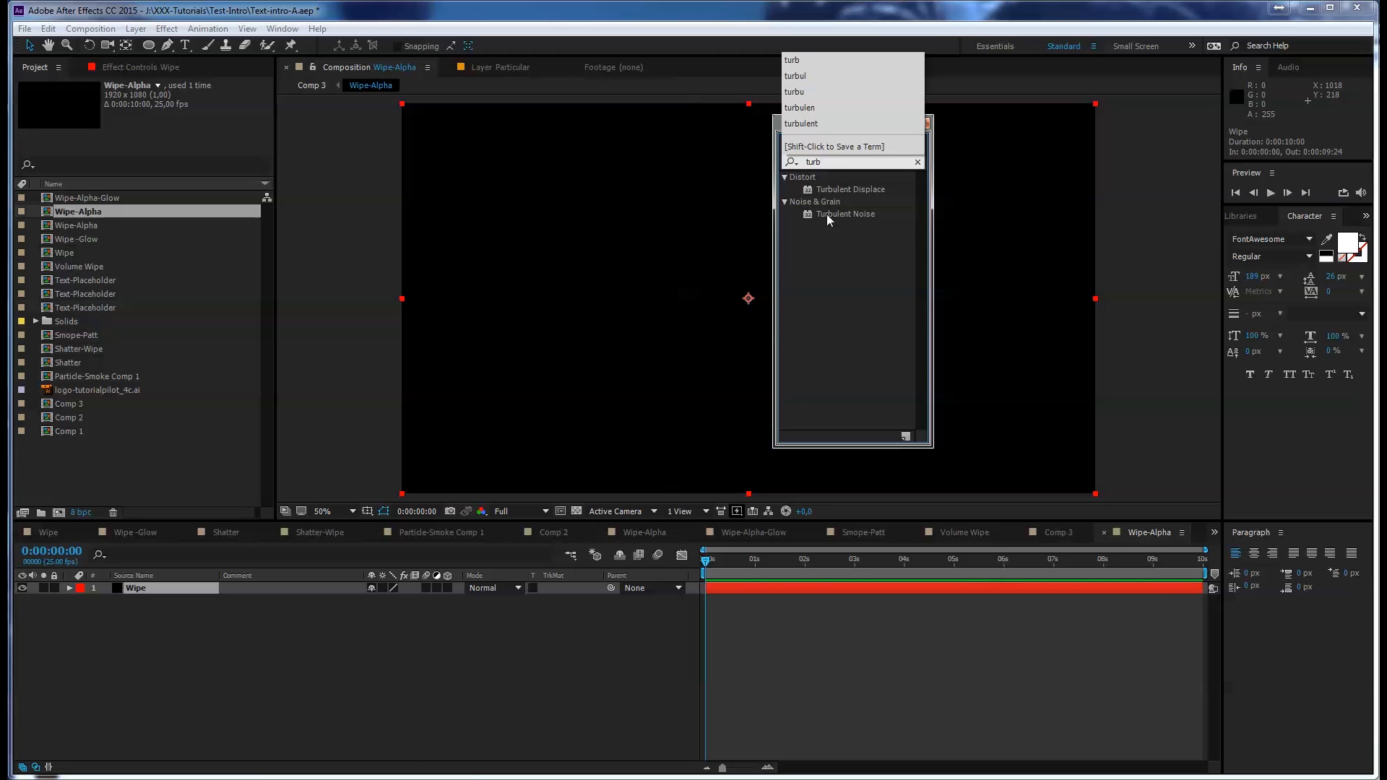
pyautogui.doubleClick(852, 212)
pyautogui.moveTo(852, 124); pyautogui.dragTo(1209, 138)
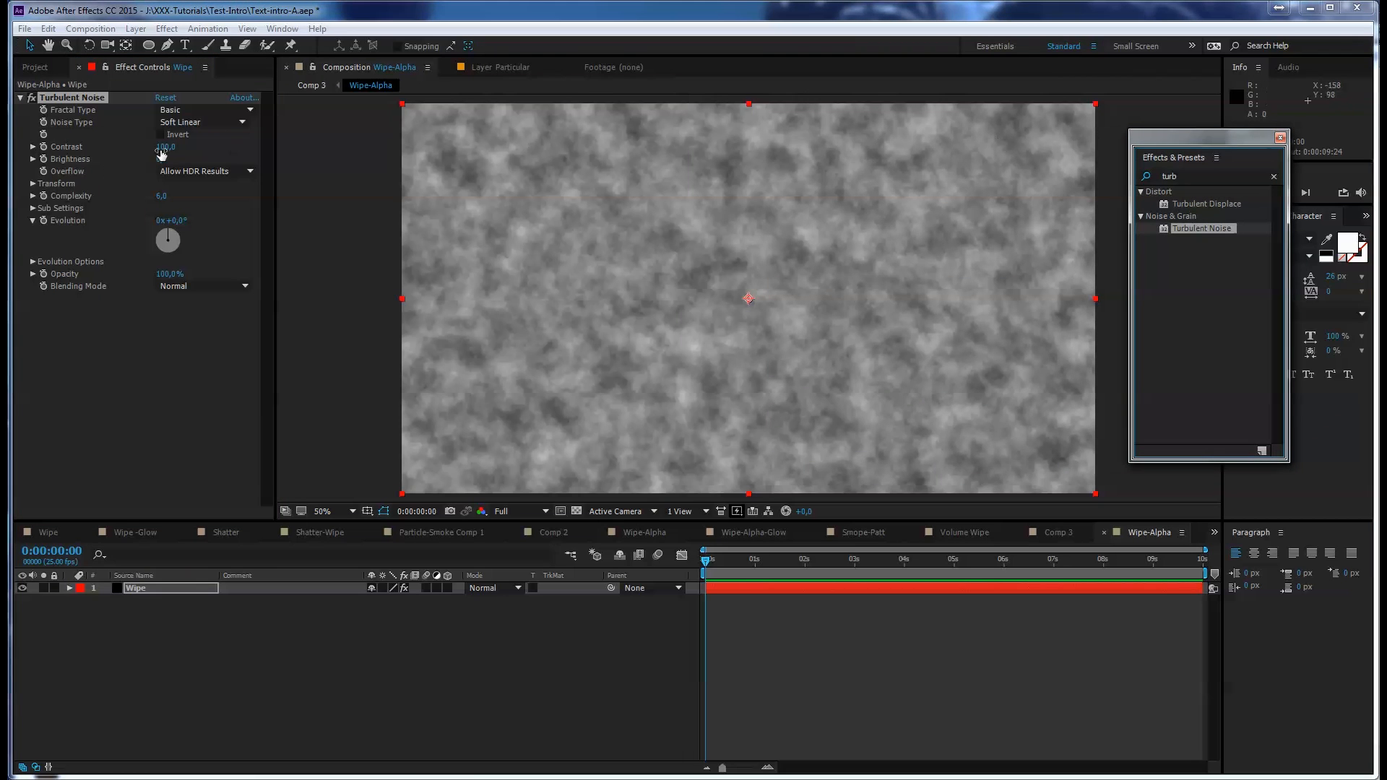
# Set the Turbulent Noise fractal type to Smeary, contrast to 126, brightness to 13 and complexity to 10
pyautogui.click(215, 110)
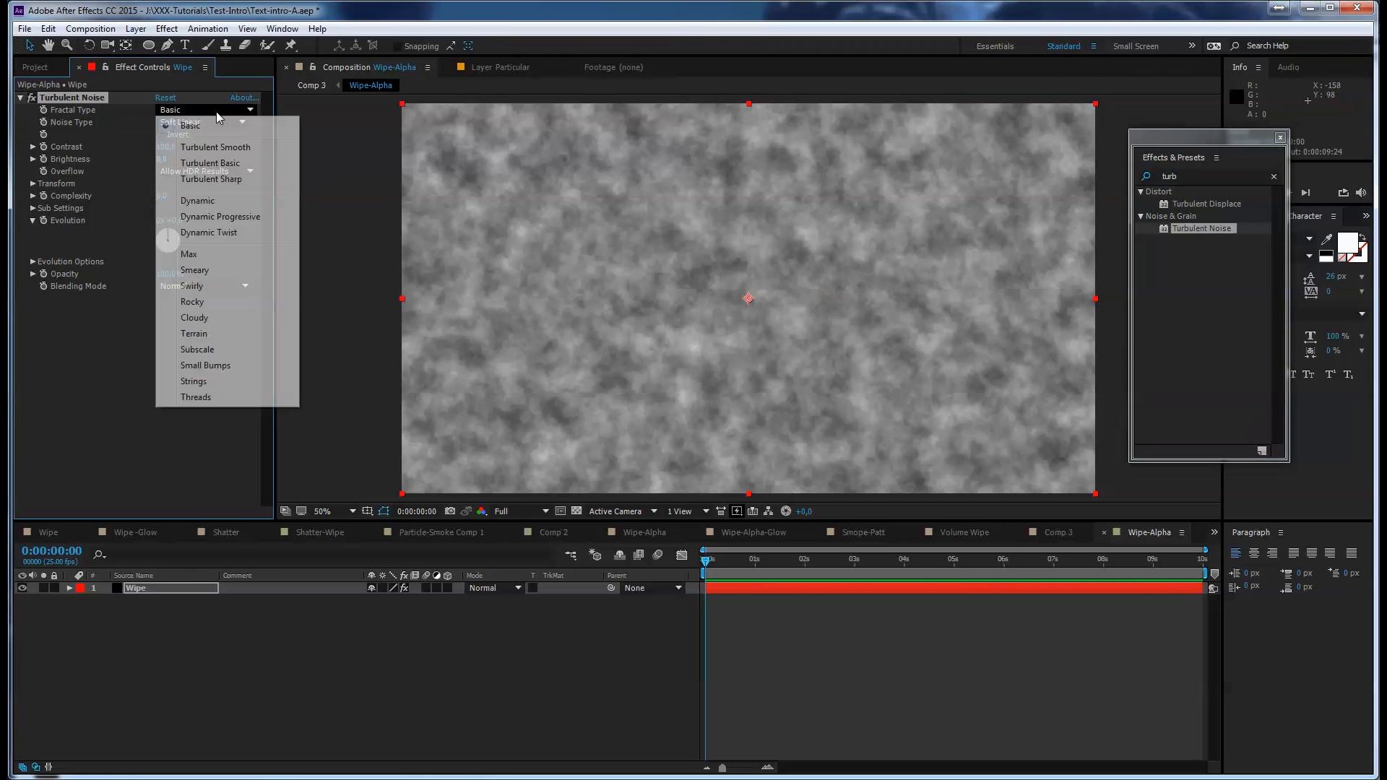
pyautogui.click(225, 270)
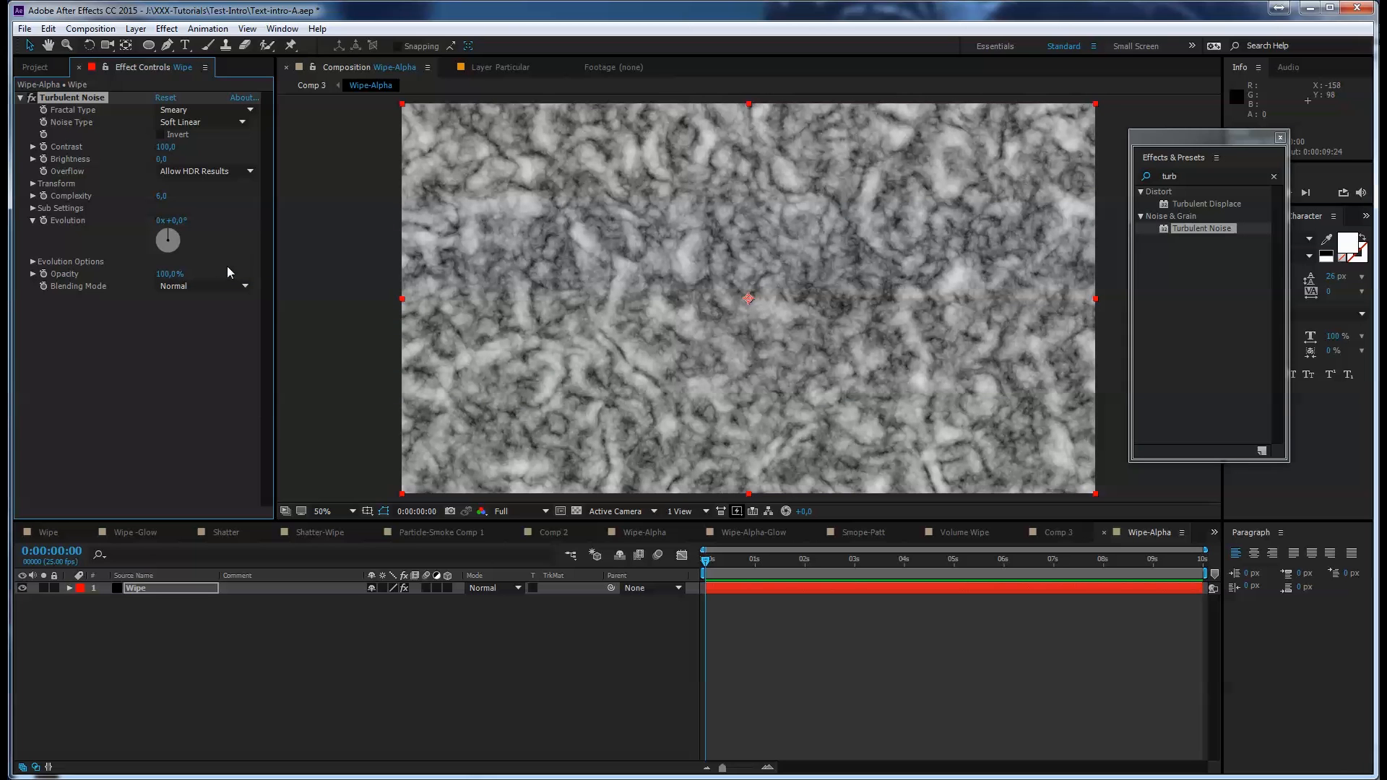
pyautogui.moveTo(170, 147)
pyautogui.mouseDown()
pyautogui.moveTo(188, 149)
pyautogui.moveTo(173, 161)
pyautogui.mouseUp()
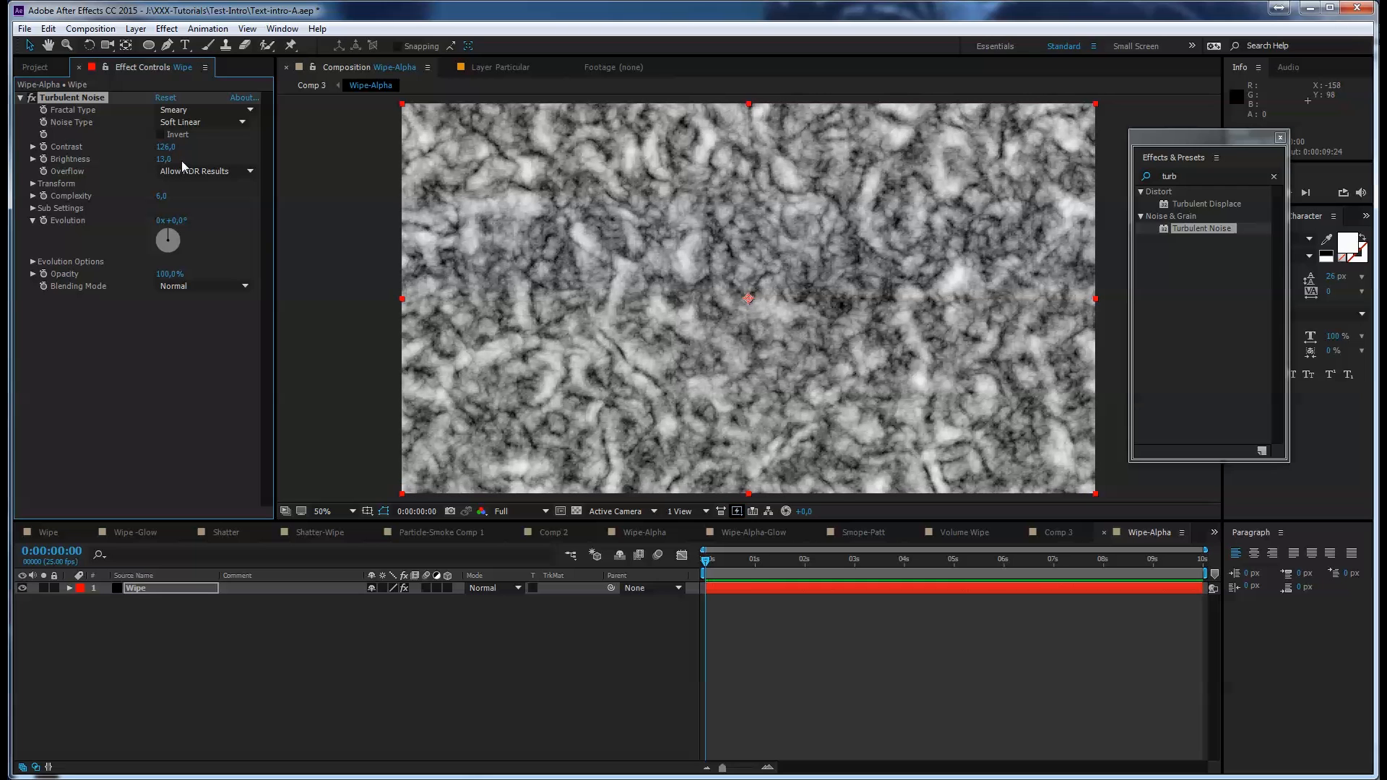
pyautogui.write('0')
pyautogui.press('Return')
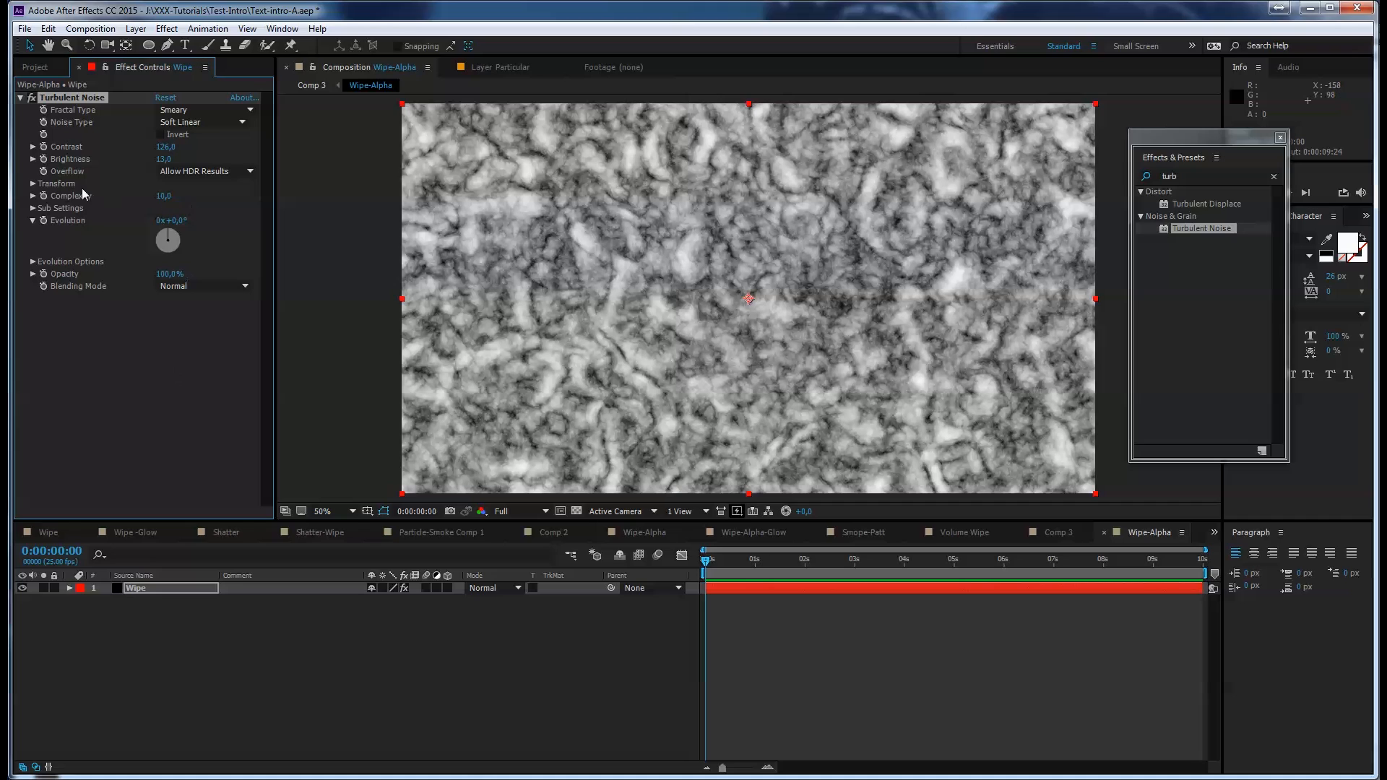
# Expand the Turbulent Noise Transform and Scale settings, and deselect the Wipe layer
pyautogui.click(33, 184)
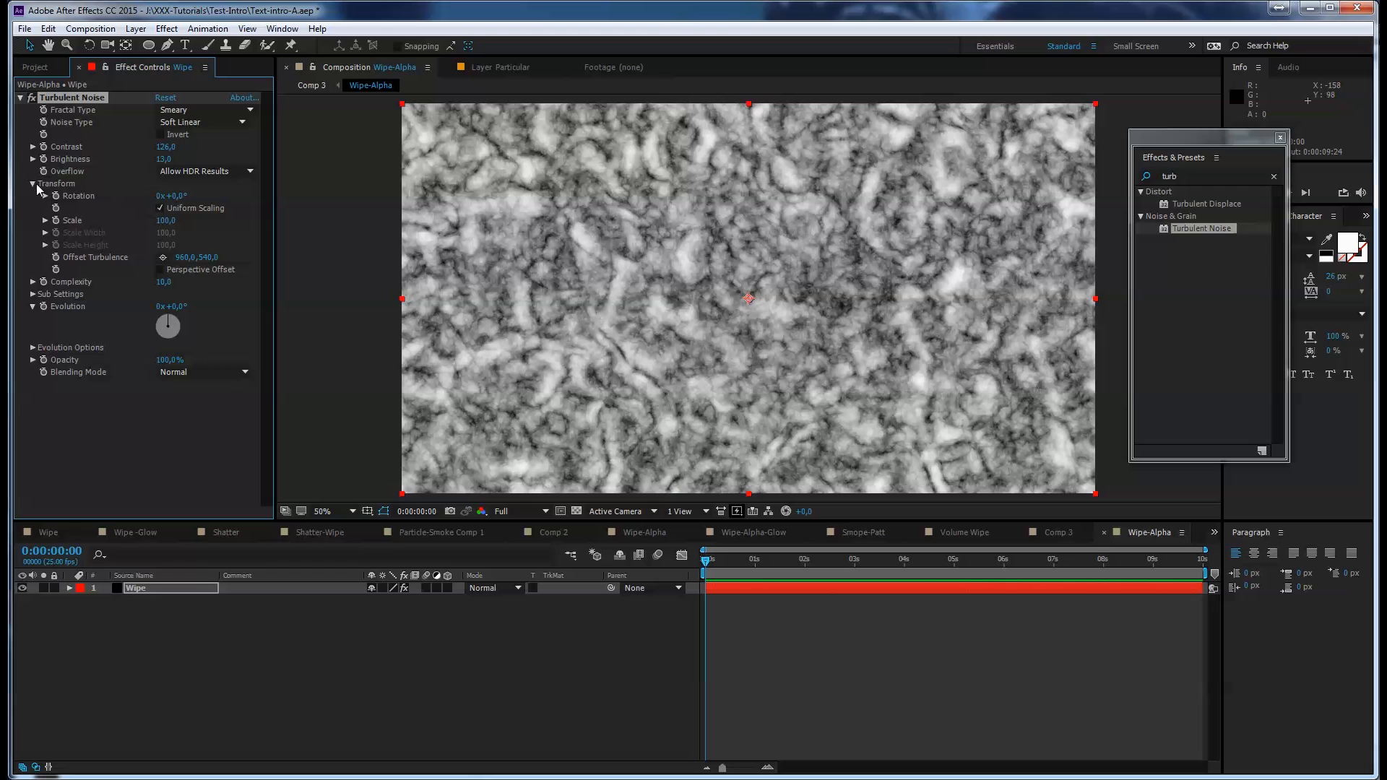
pyautogui.click(45, 220)
pyautogui.click(216, 642)
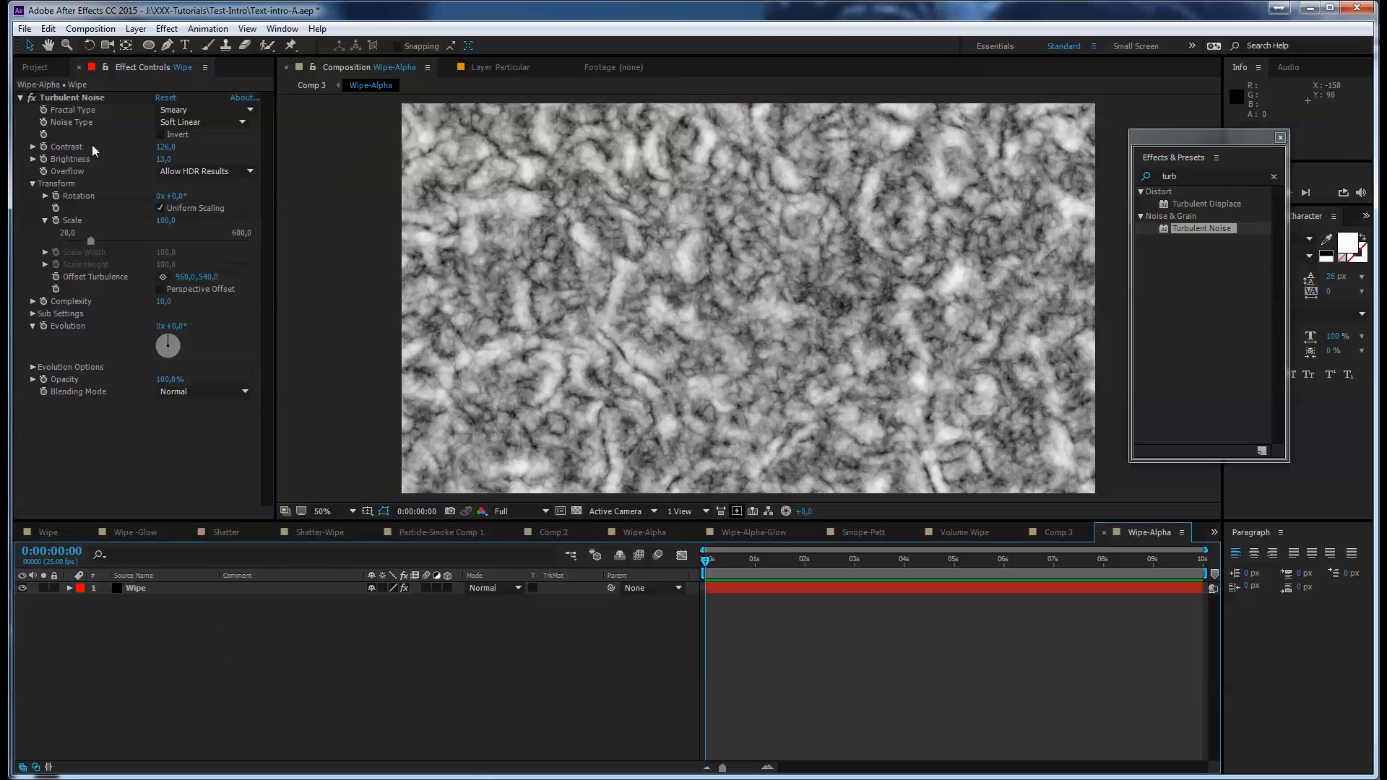
# Find the Linear Wipe effect and apply it to the Wipe layer in the Wipe-Alpha composition
pyautogui.click(1189, 176)
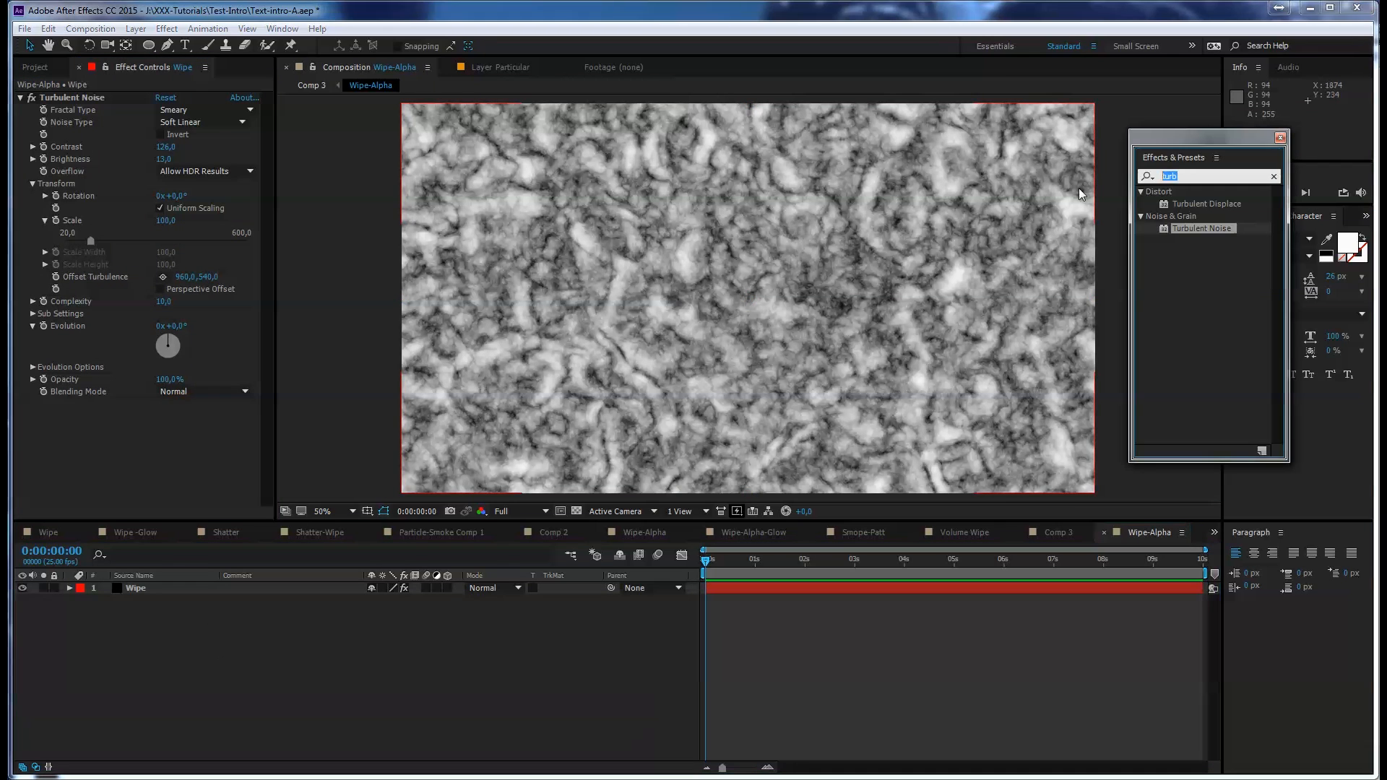
pyautogui.write('line')
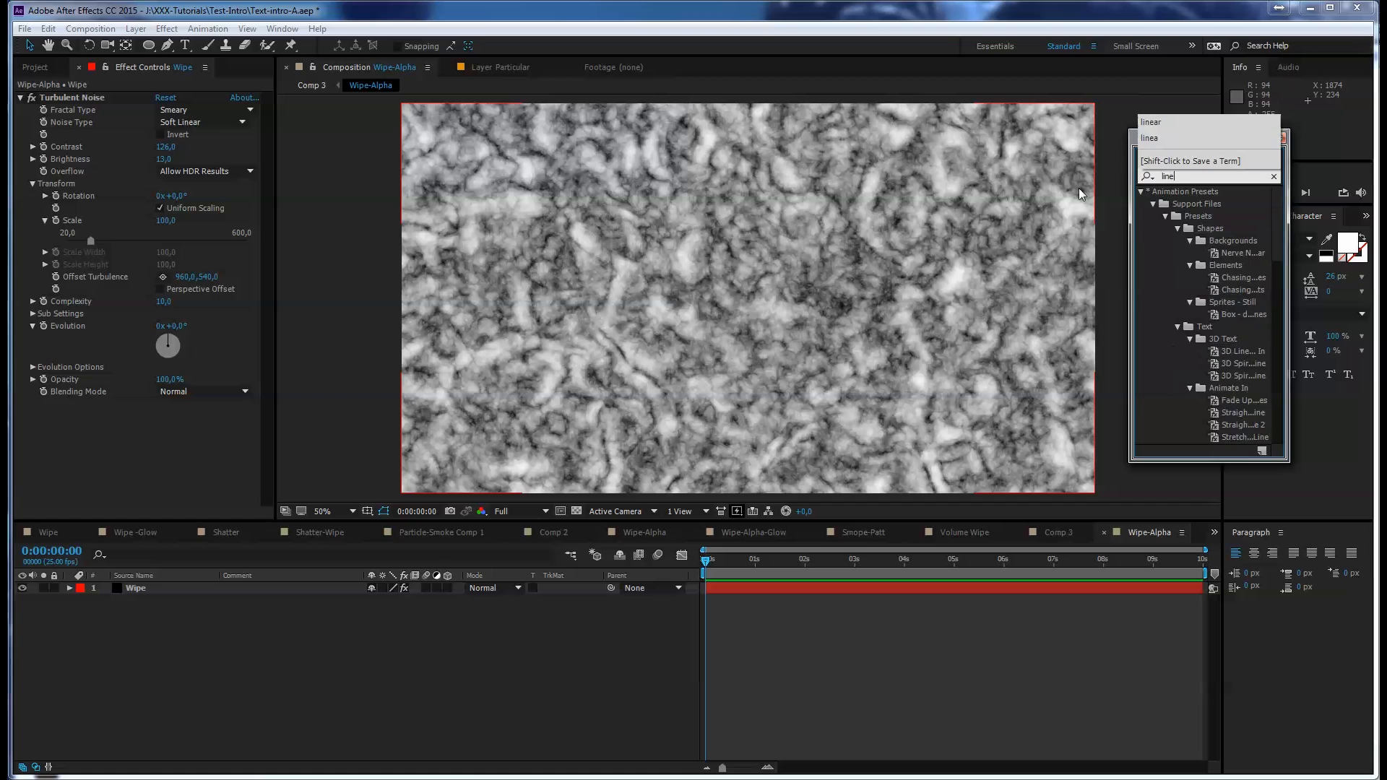
pyautogui.write('ar')
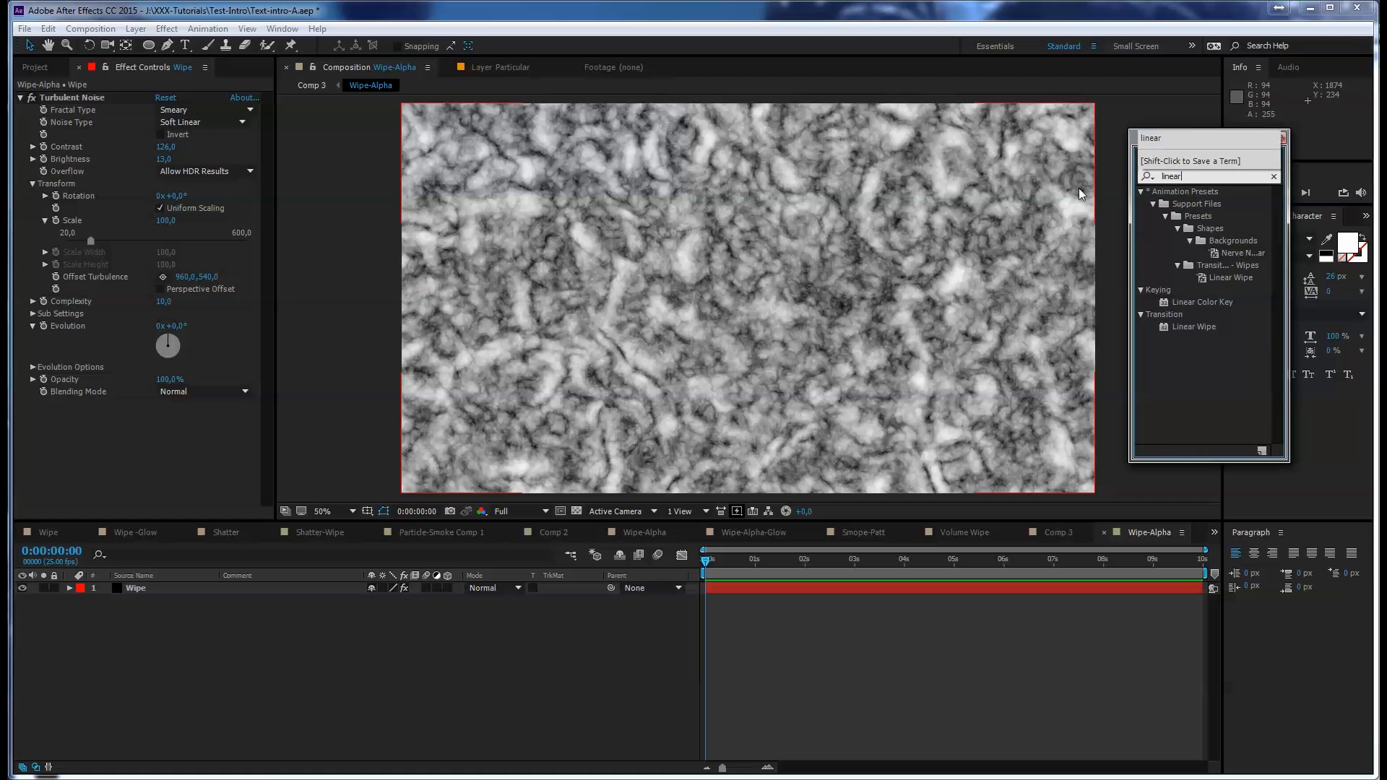
pyautogui.click(1188, 326)
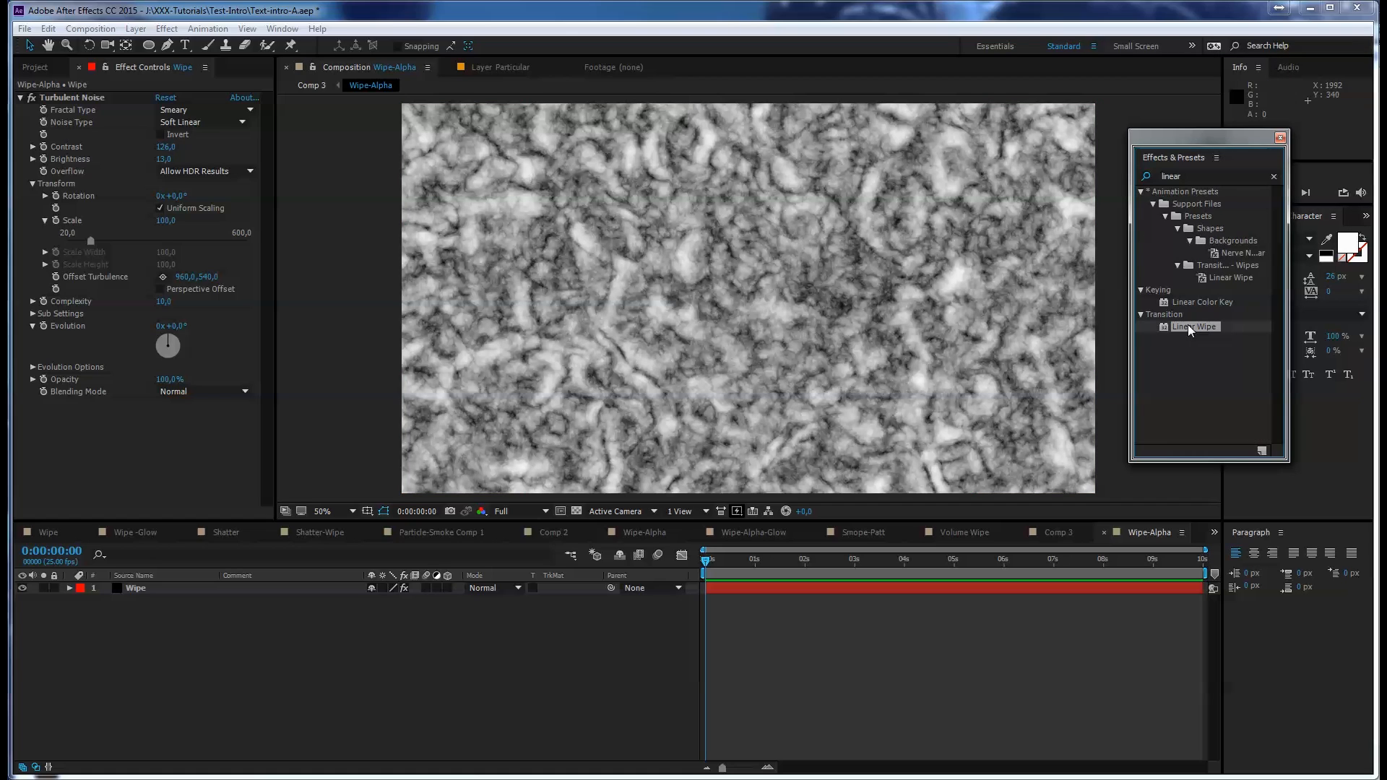
pyautogui.moveTo(1188, 326); pyautogui.dragTo(208, 588)
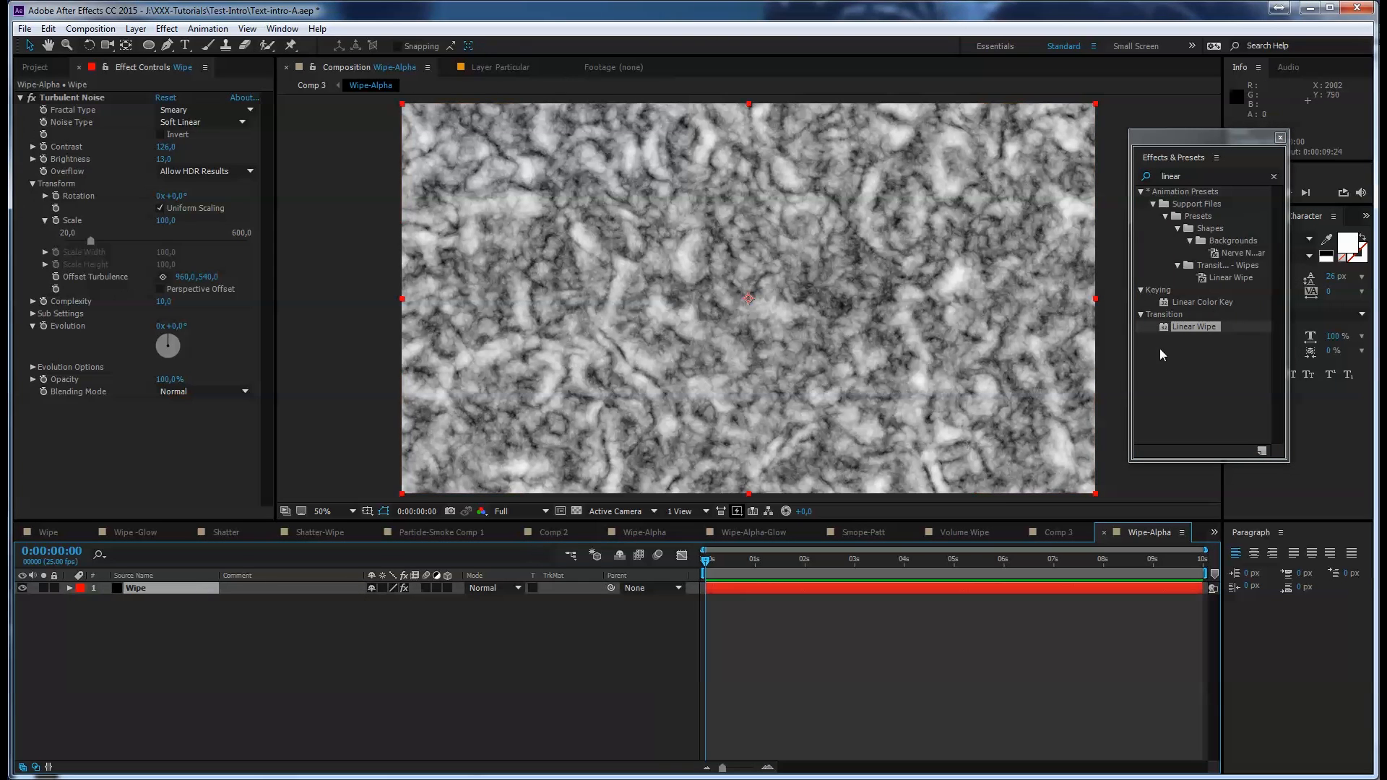
pyautogui.doubleClick(1191, 326)
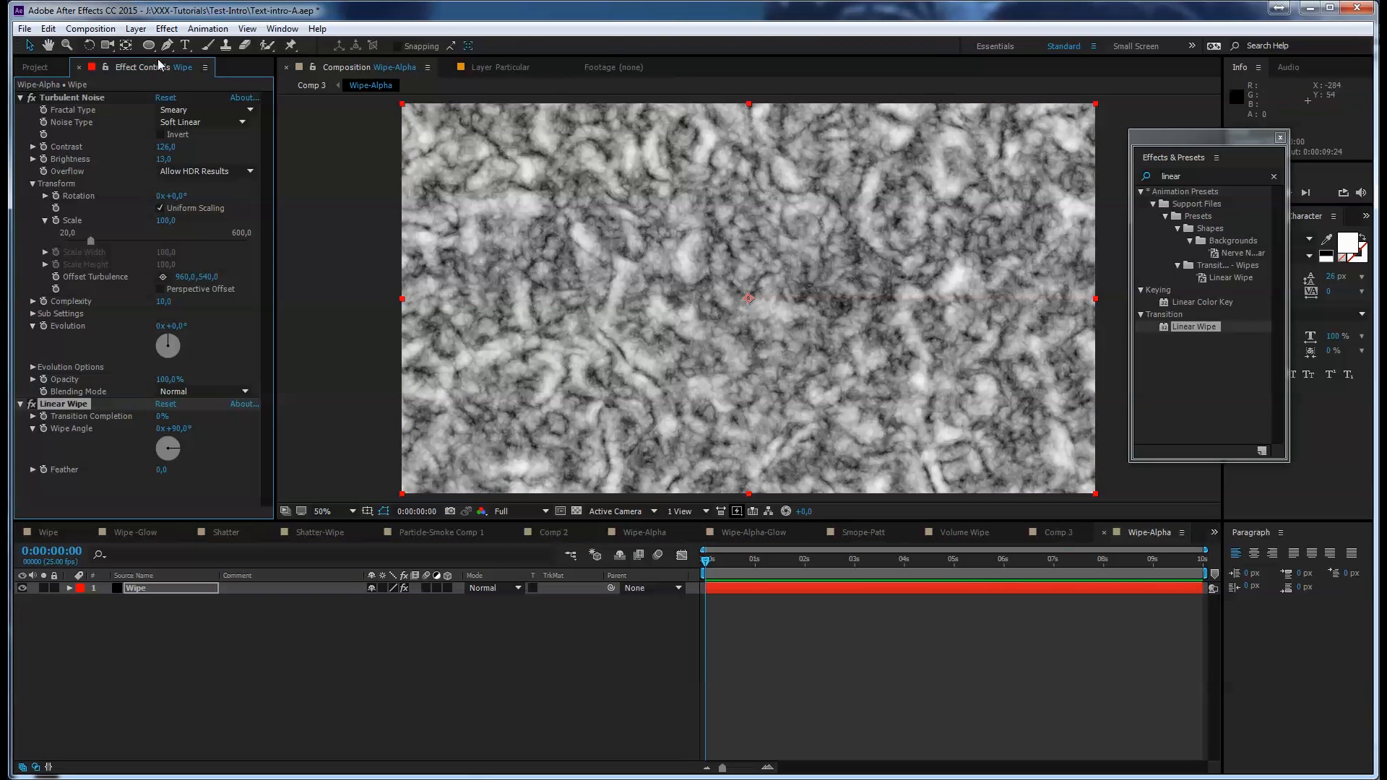
# Keyframe the Linear Wipe's Transition Completion from 0% at 1 second to fully complete at 5 seconds
pyautogui.click(20, 98)
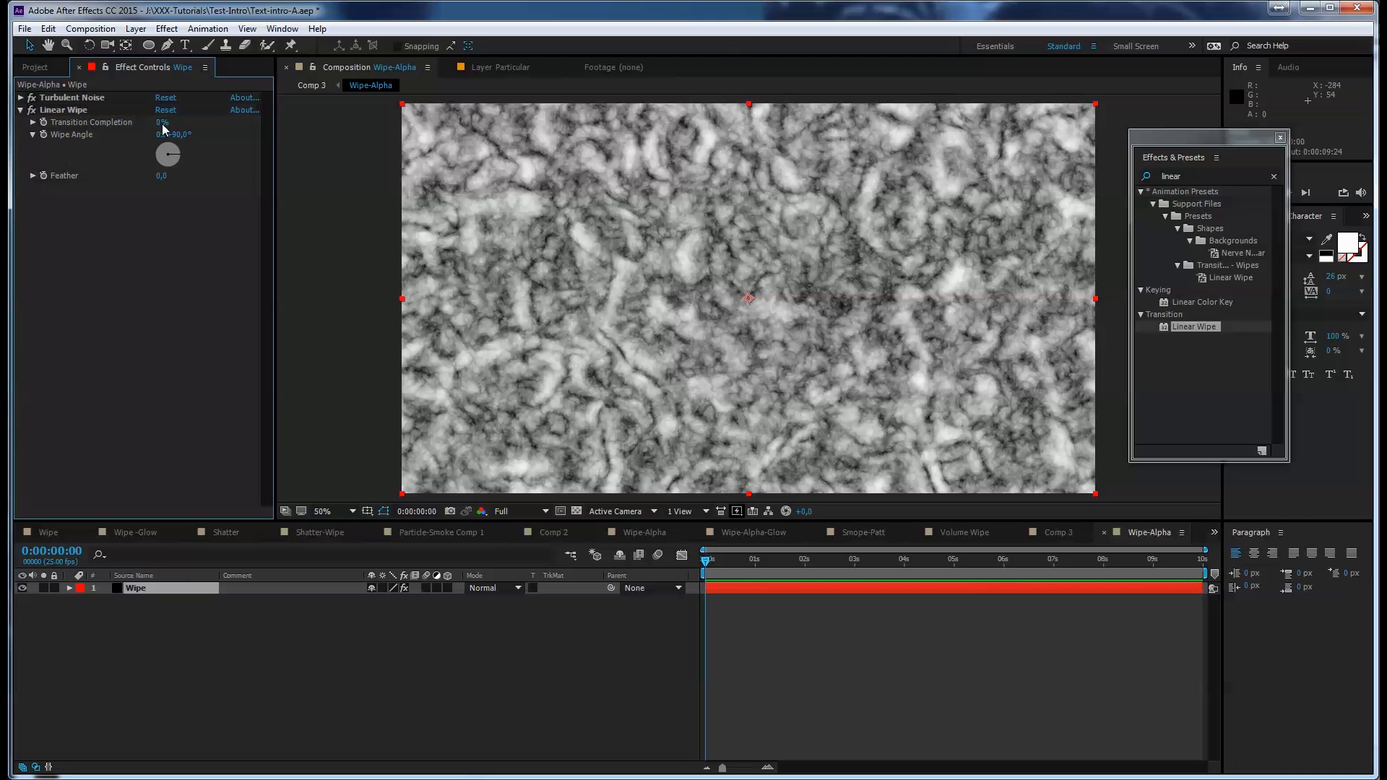
pyautogui.moveTo(163, 124)
pyautogui.mouseDown()
pyautogui.moveTo(198, 123)
pyautogui.moveTo(139, 124)
pyautogui.moveTo(236, 125)
pyautogui.moveTo(148, 124)
pyautogui.mouseUp()
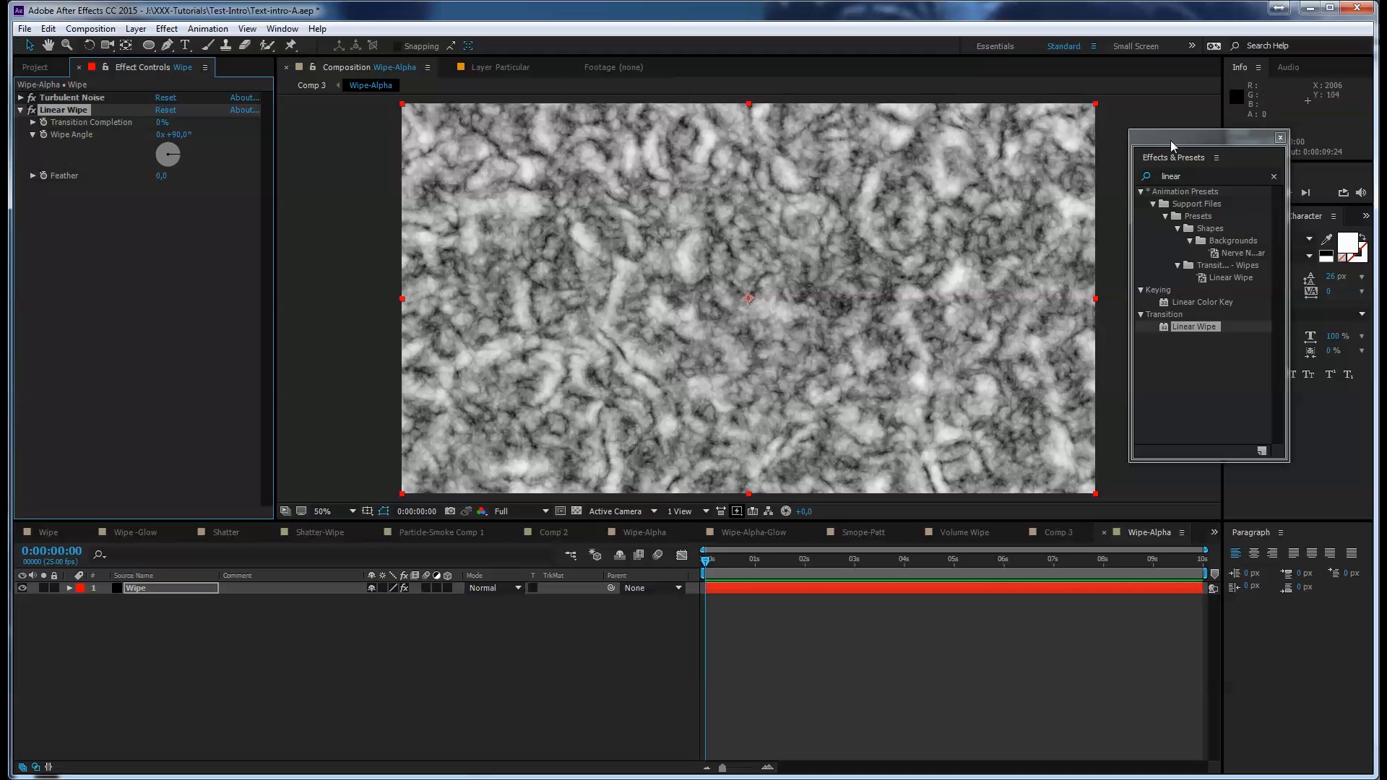
pyautogui.moveTo(1171, 140); pyautogui.dragTo(1186, 140)
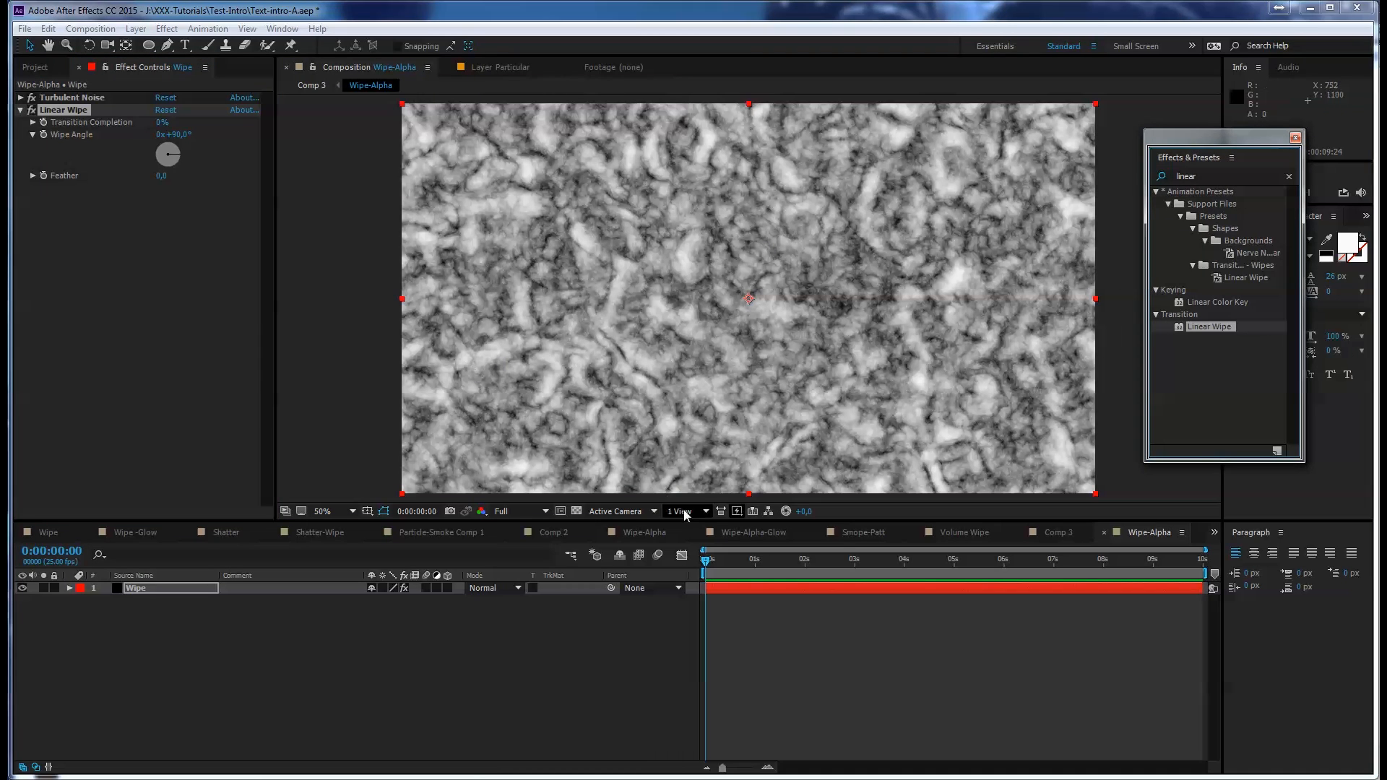
pyautogui.moveTo(707, 560); pyautogui.dragTo(759, 562)
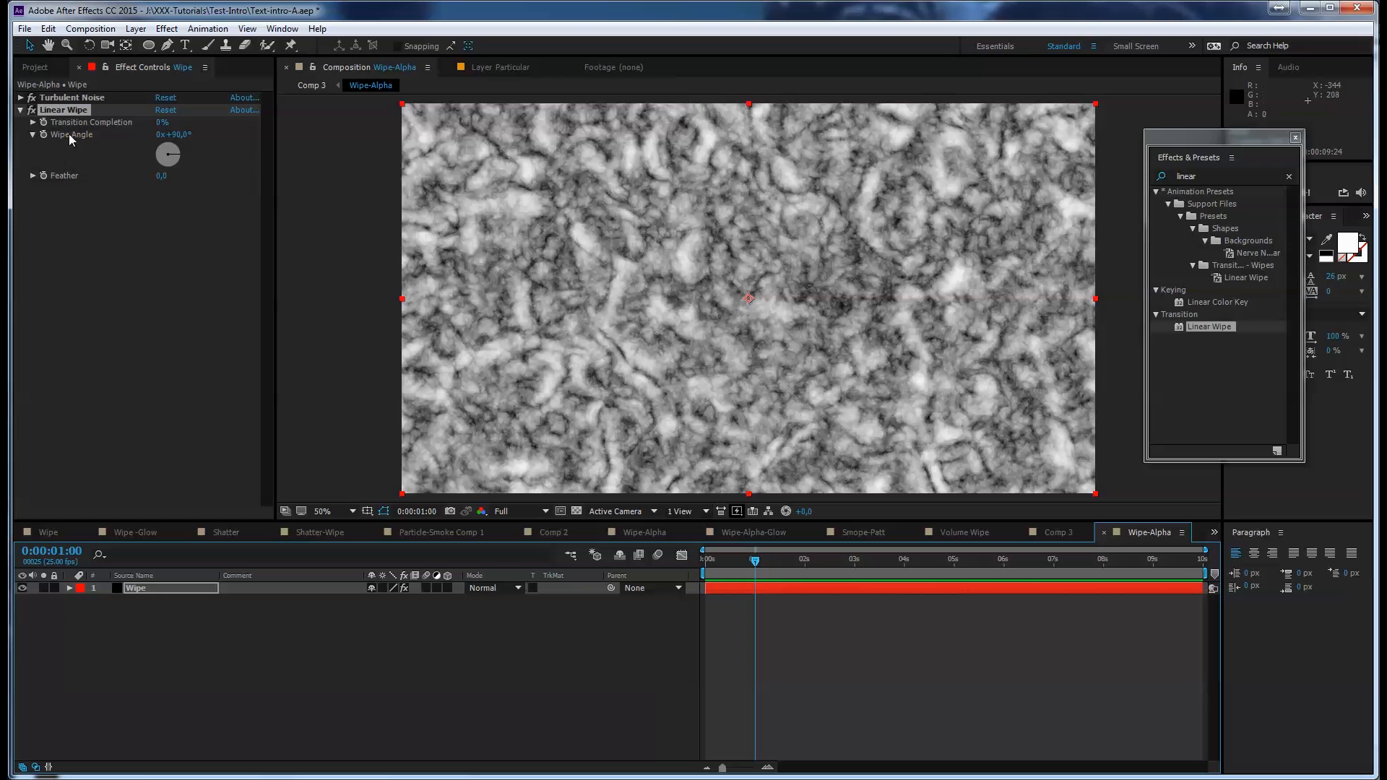
pyautogui.click(43, 123)
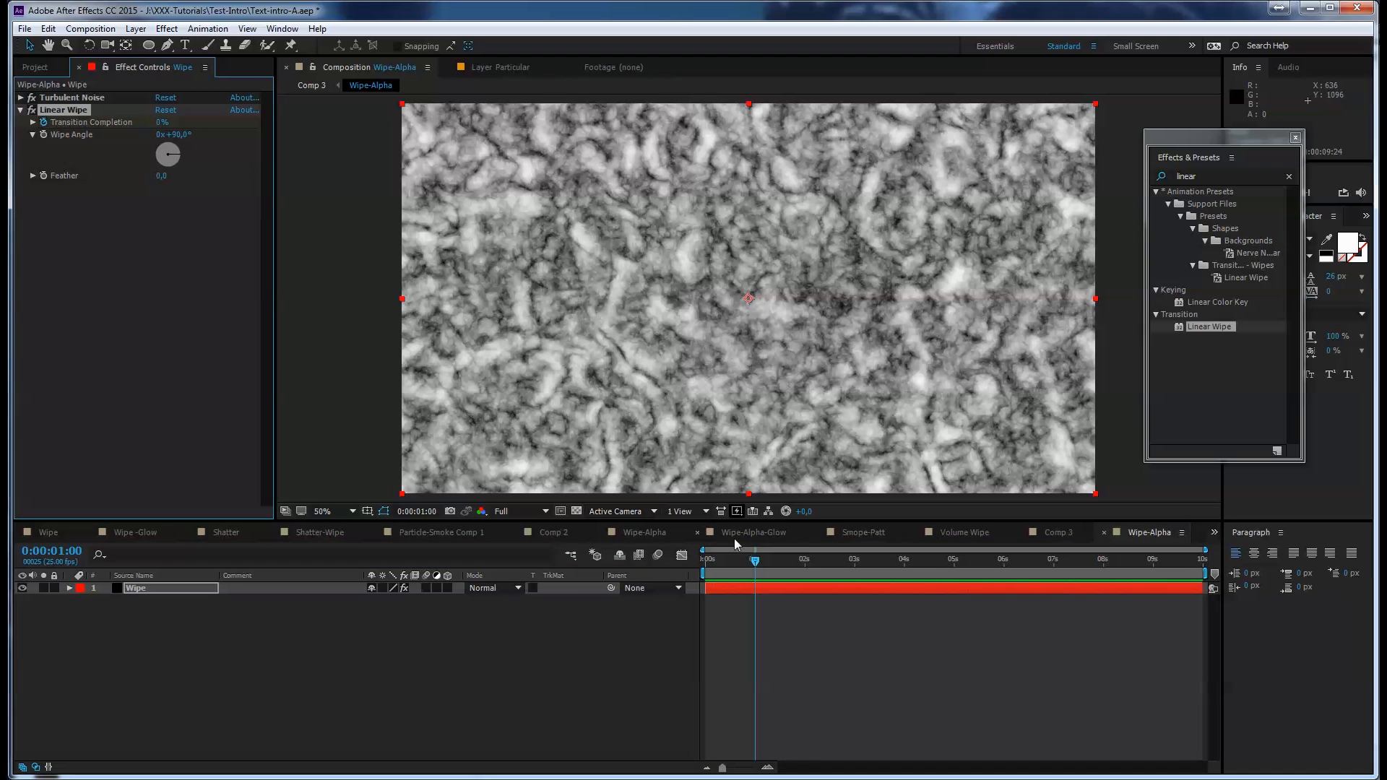
pyautogui.moveTo(755, 561); pyautogui.dragTo(957, 565)
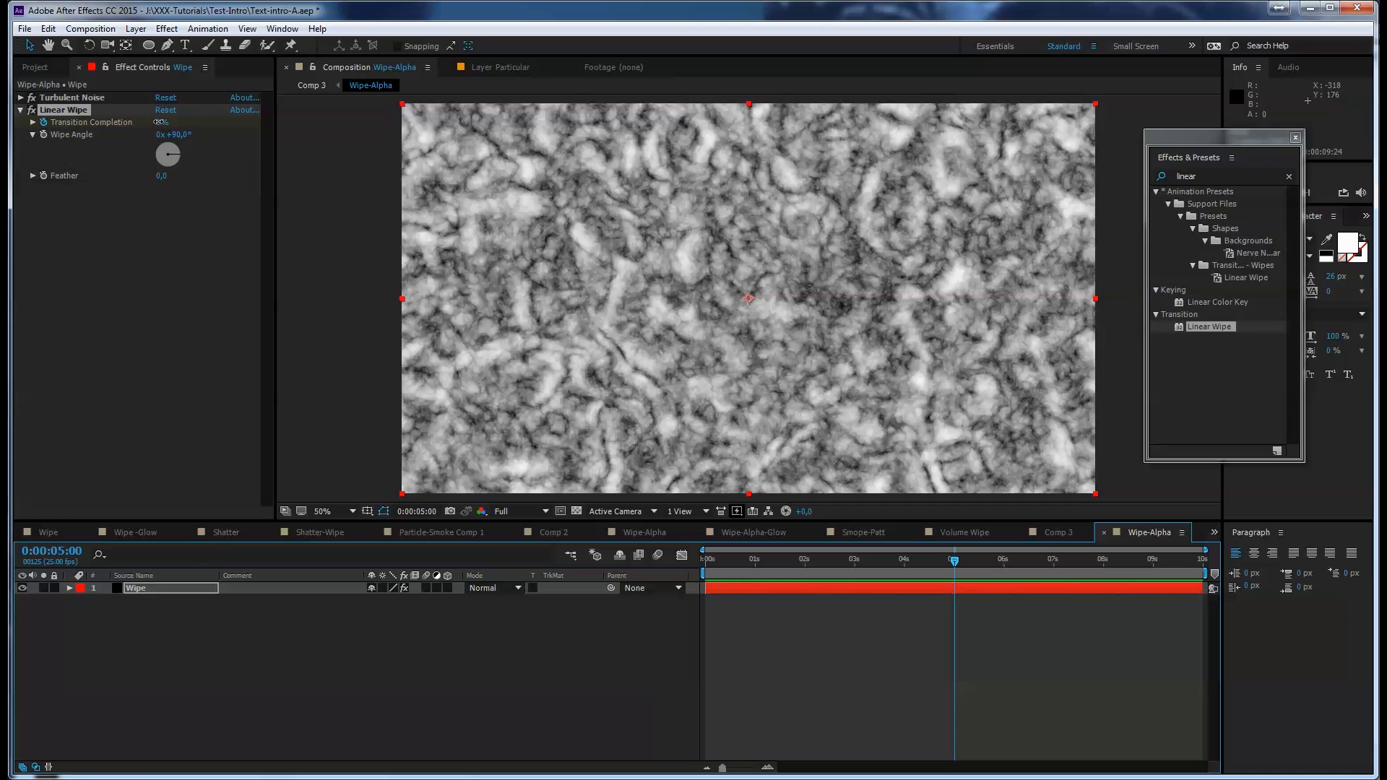
pyautogui.moveTo(162, 128); pyautogui.dragTo(309, 123)
pyautogui.moveTo(953, 561); pyautogui.dragTo(759, 547)
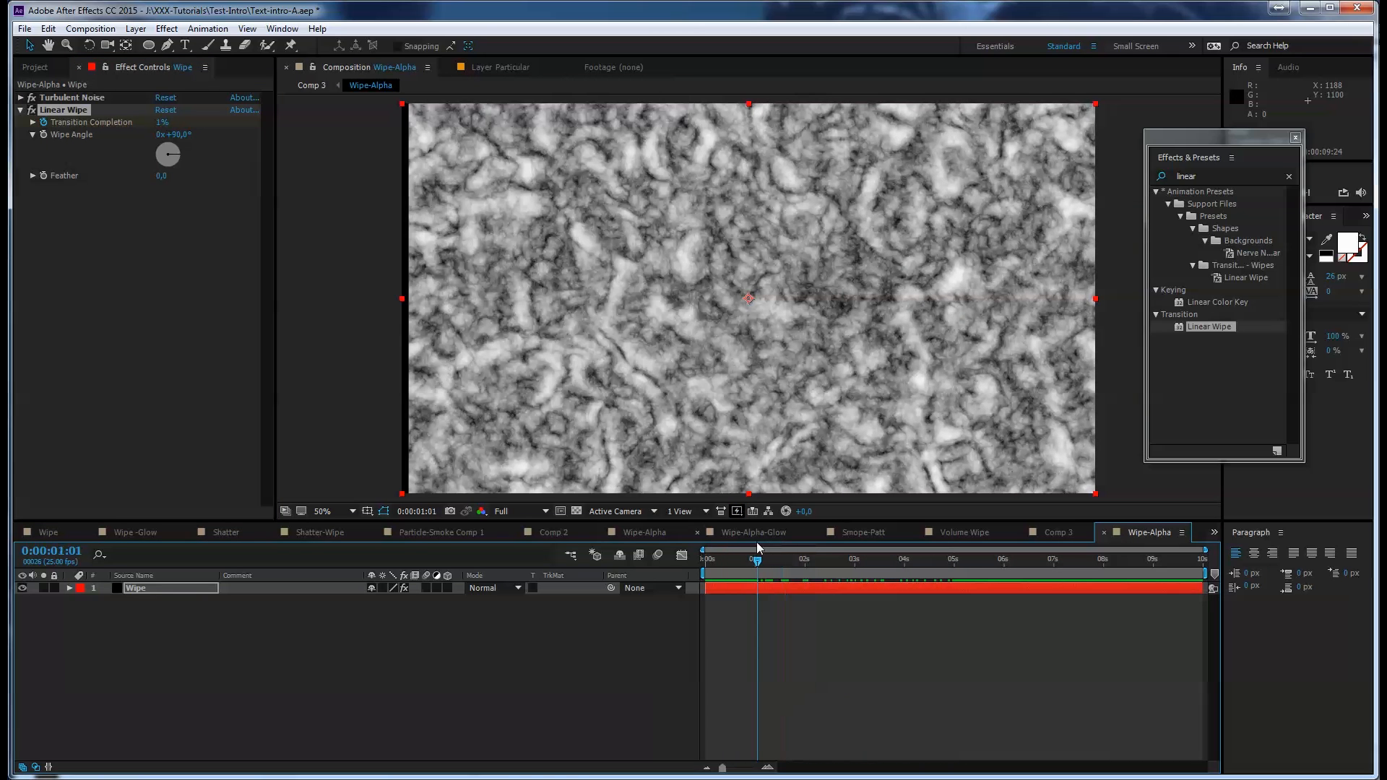
# Return to Comp 3 and try Luma Matte "Wipe-Alpha" as the Text-Placeholder layer's track matte, previewing up to 0:00:01:13
pyautogui.click(1059, 533)
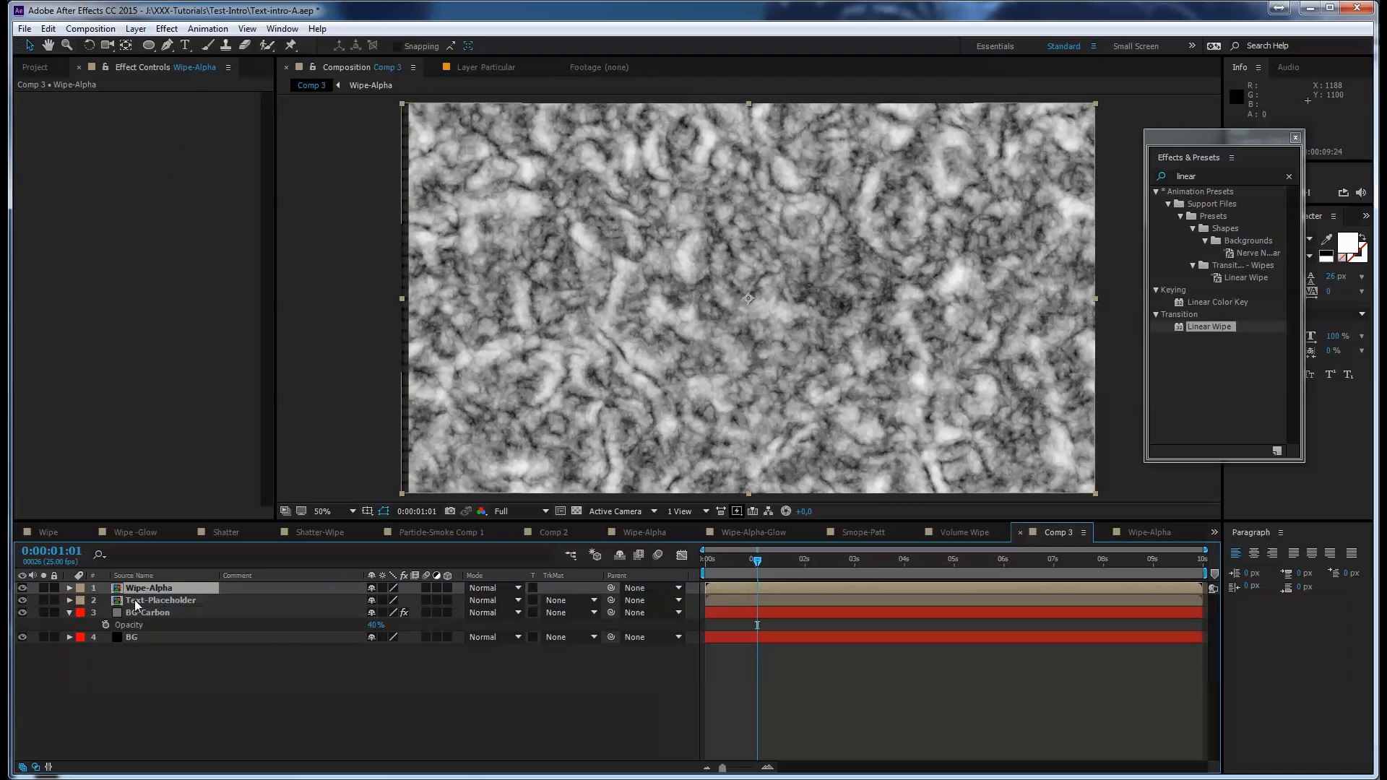
pyautogui.click(578, 601)
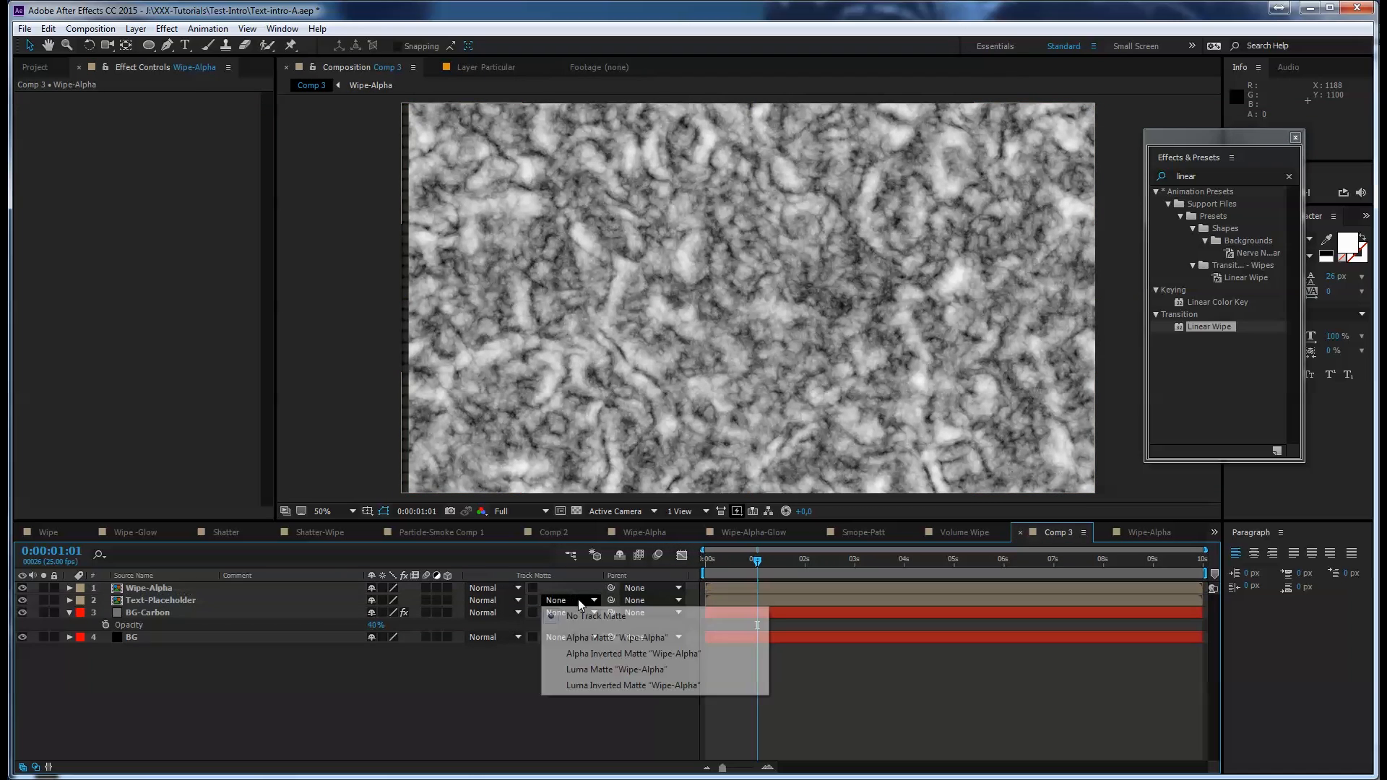
pyautogui.click(611, 670)
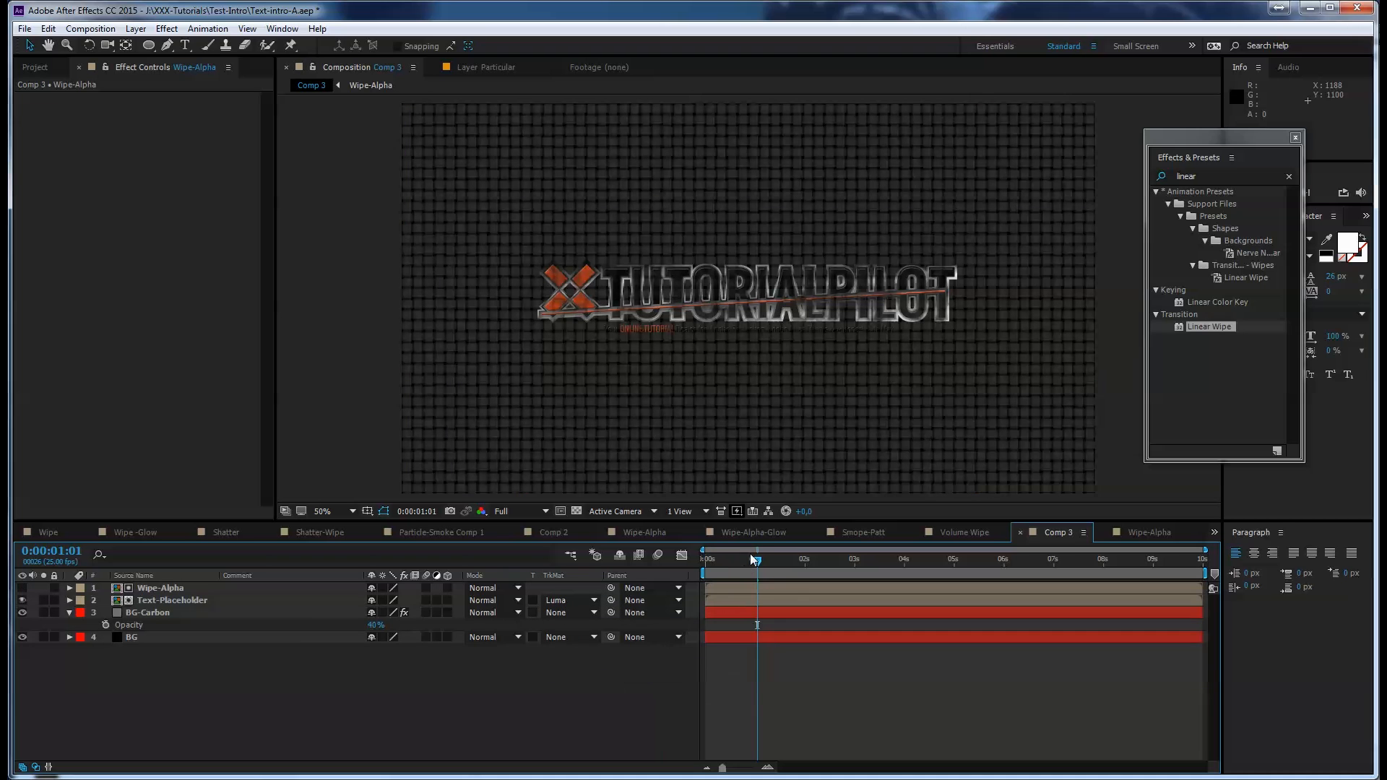
pyautogui.moveTo(758, 563)
pyautogui.mouseDown()
pyautogui.moveTo(838, 562)
pyautogui.moveTo(782, 564)
pyautogui.mouseUp()
# Change the Text-Placeholder layer's track matte to Luma Inverted Matte "Wipe-Alpha" and preview the reveal just after 1 second
pyautogui.click(579, 601)
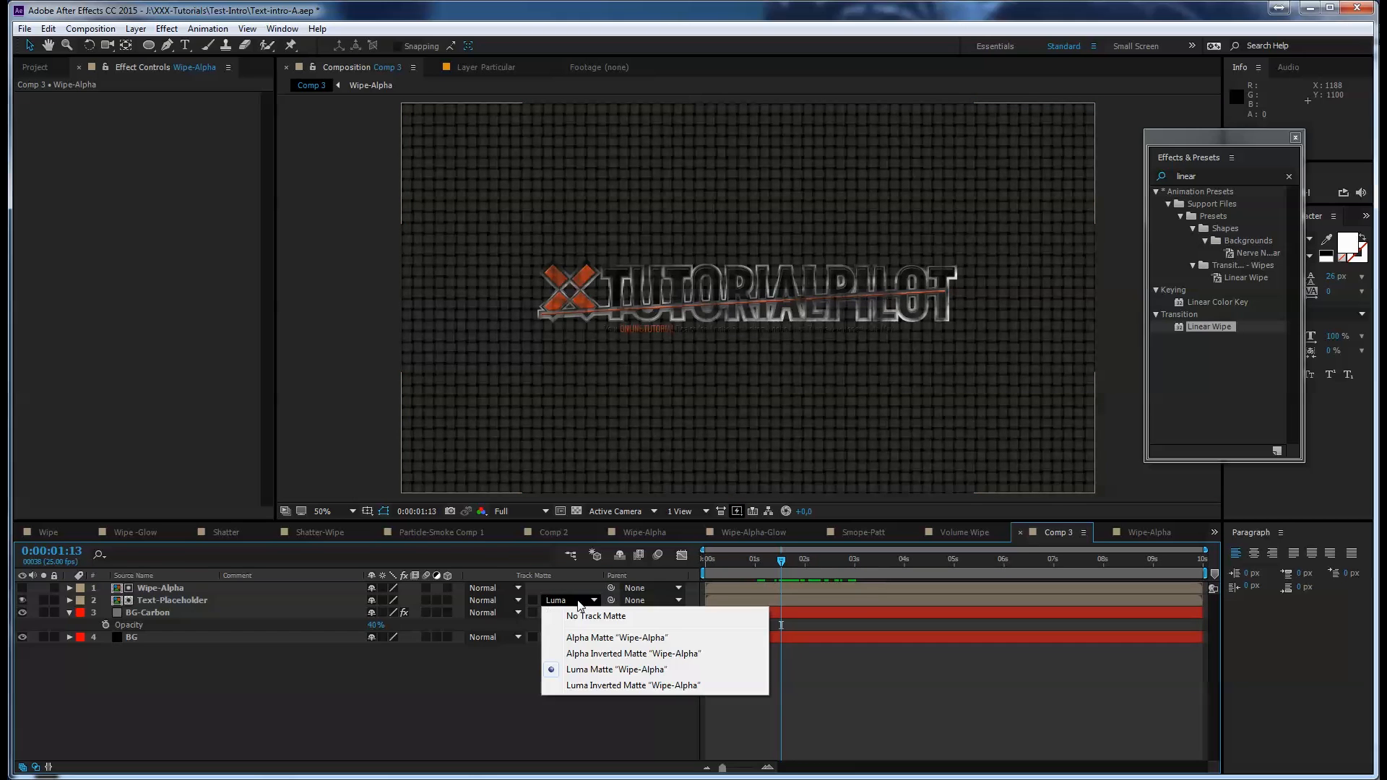
pyautogui.click(586, 686)
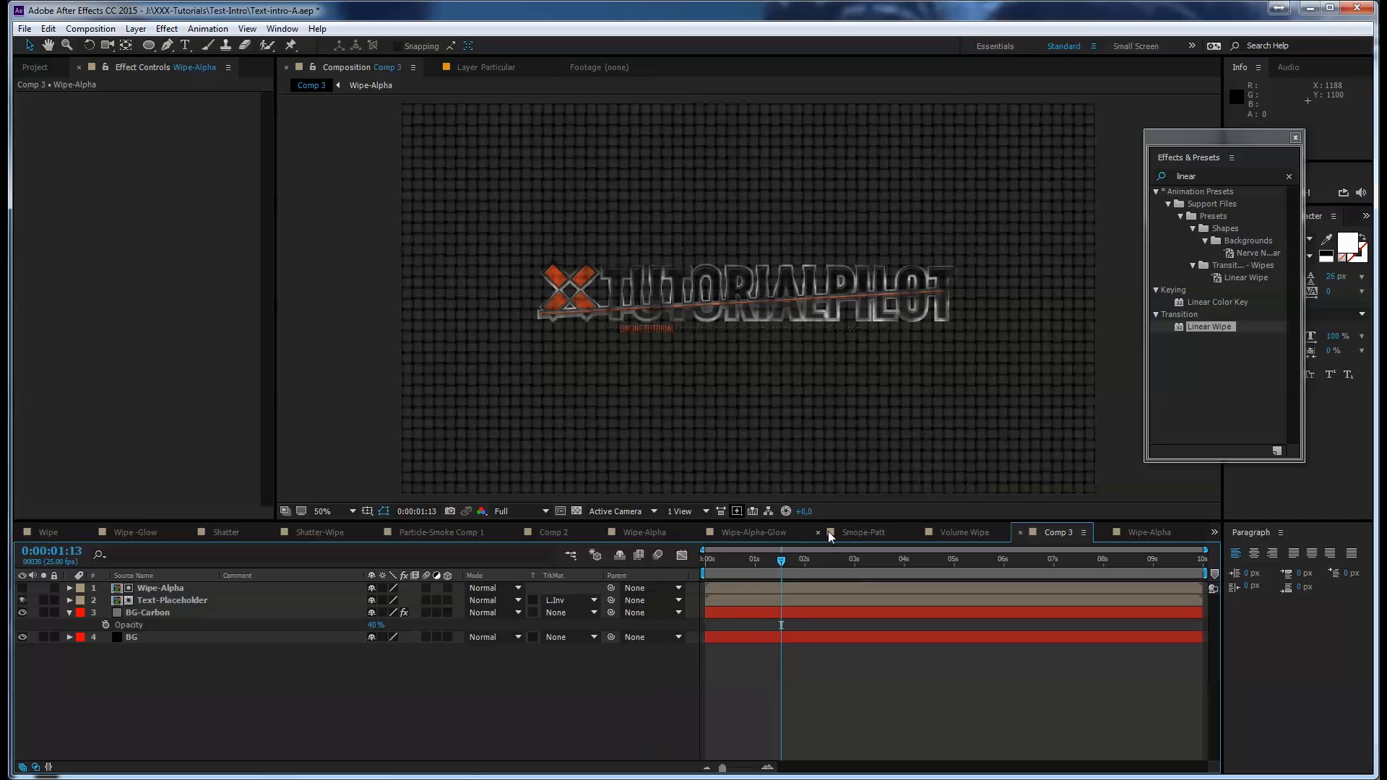
pyautogui.moveTo(779, 560)
pyautogui.mouseDown()
pyautogui.moveTo(853, 563)
pyautogui.moveTo(758, 564)
pyautogui.mouseUp()
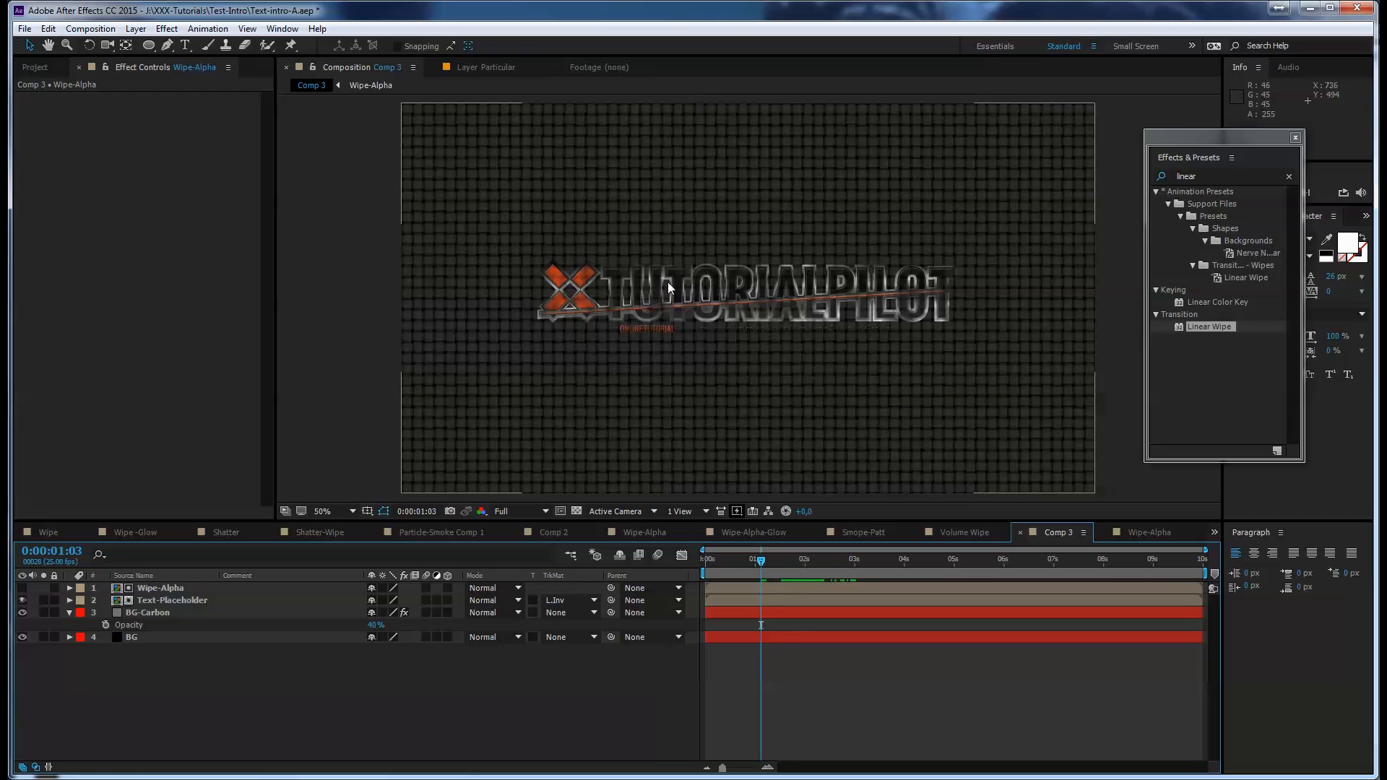
pyautogui.moveTo(762, 565)
pyautogui.mouseDown()
pyautogui.moveTo(932, 565)
pyautogui.moveTo(788, 568)
pyautogui.mouseUp()
# In the Wipe-Alpha composition, rename the Wipe solid as White and set its color to ffffff
pyautogui.click(1143, 531)
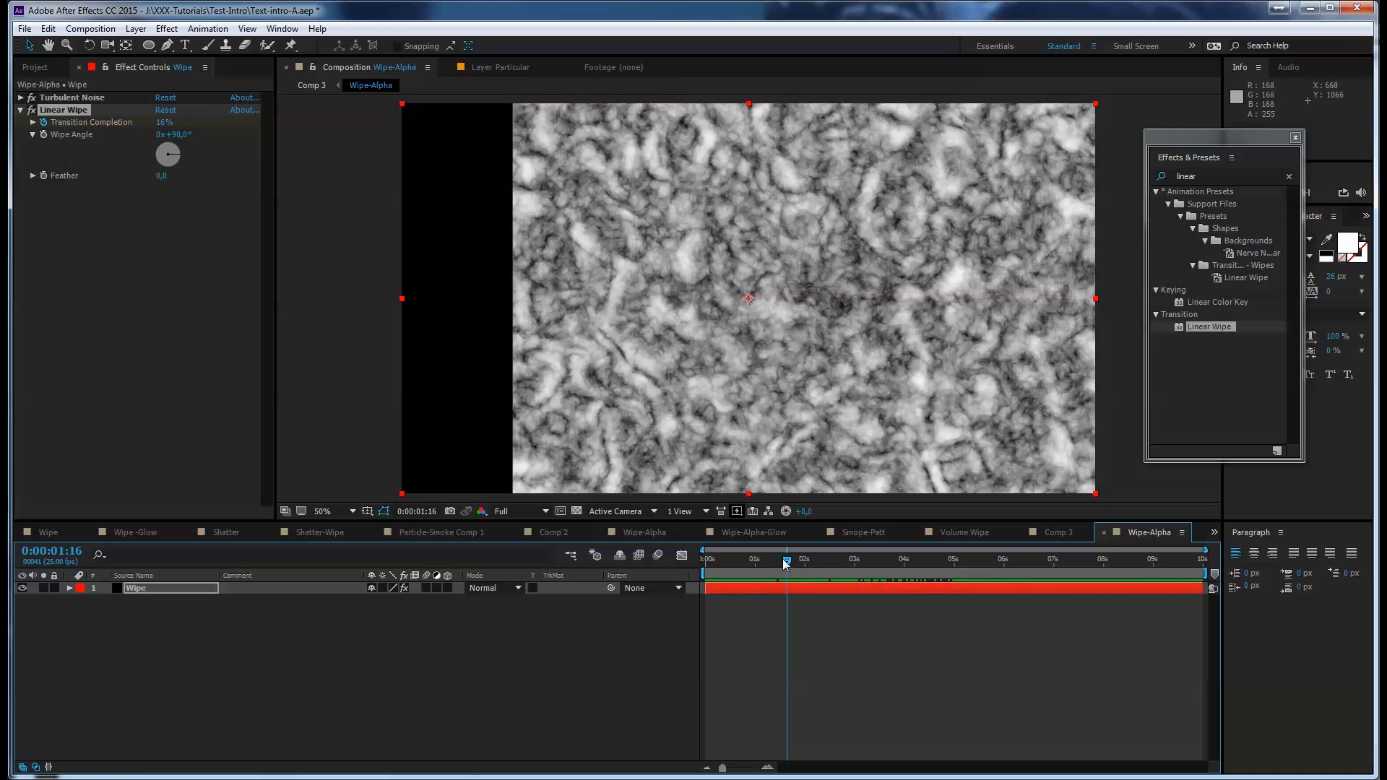
pyautogui.moveTo(786, 564); pyautogui.dragTo(726, 561)
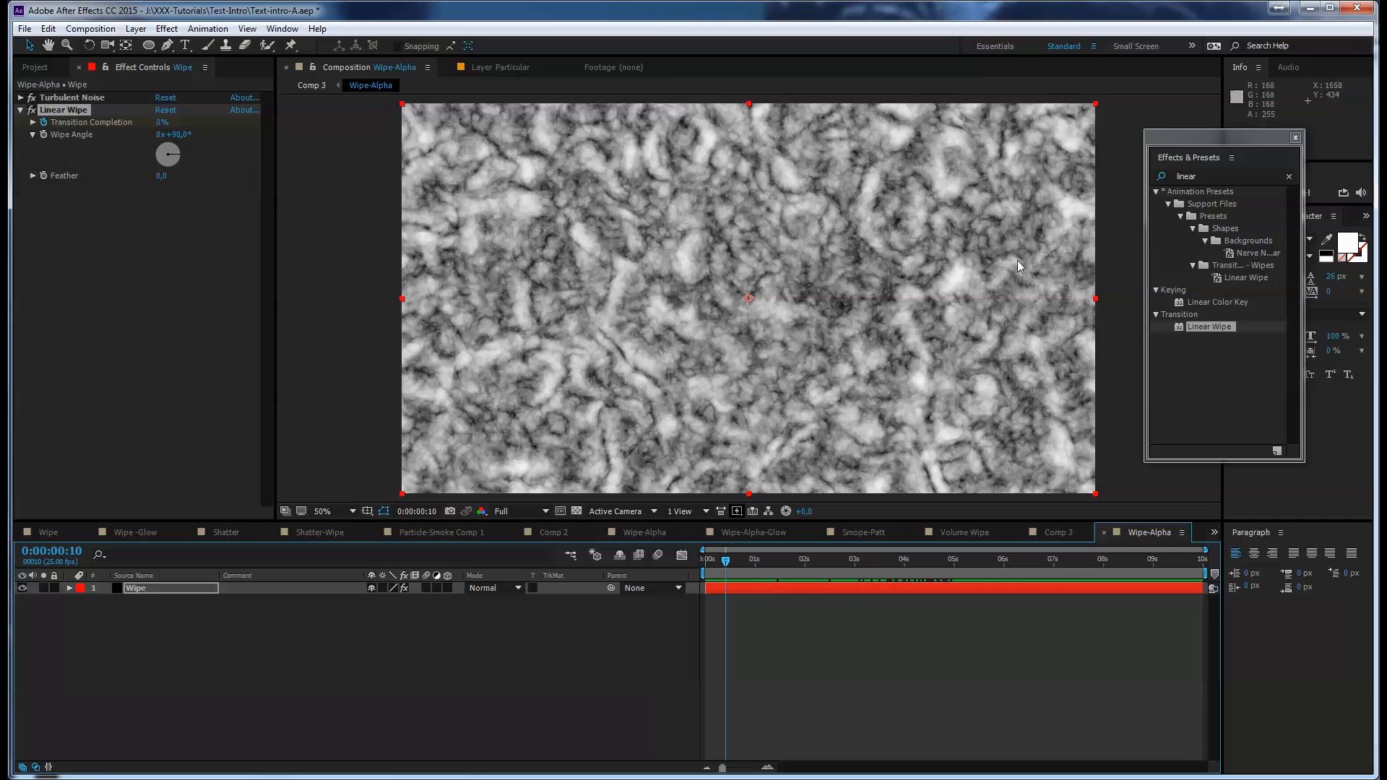
pyautogui.moveTo(725, 560)
pyautogui.mouseDown()
pyautogui.moveTo(800, 562)
pyautogui.moveTo(710, 562)
pyautogui.mouseUp()
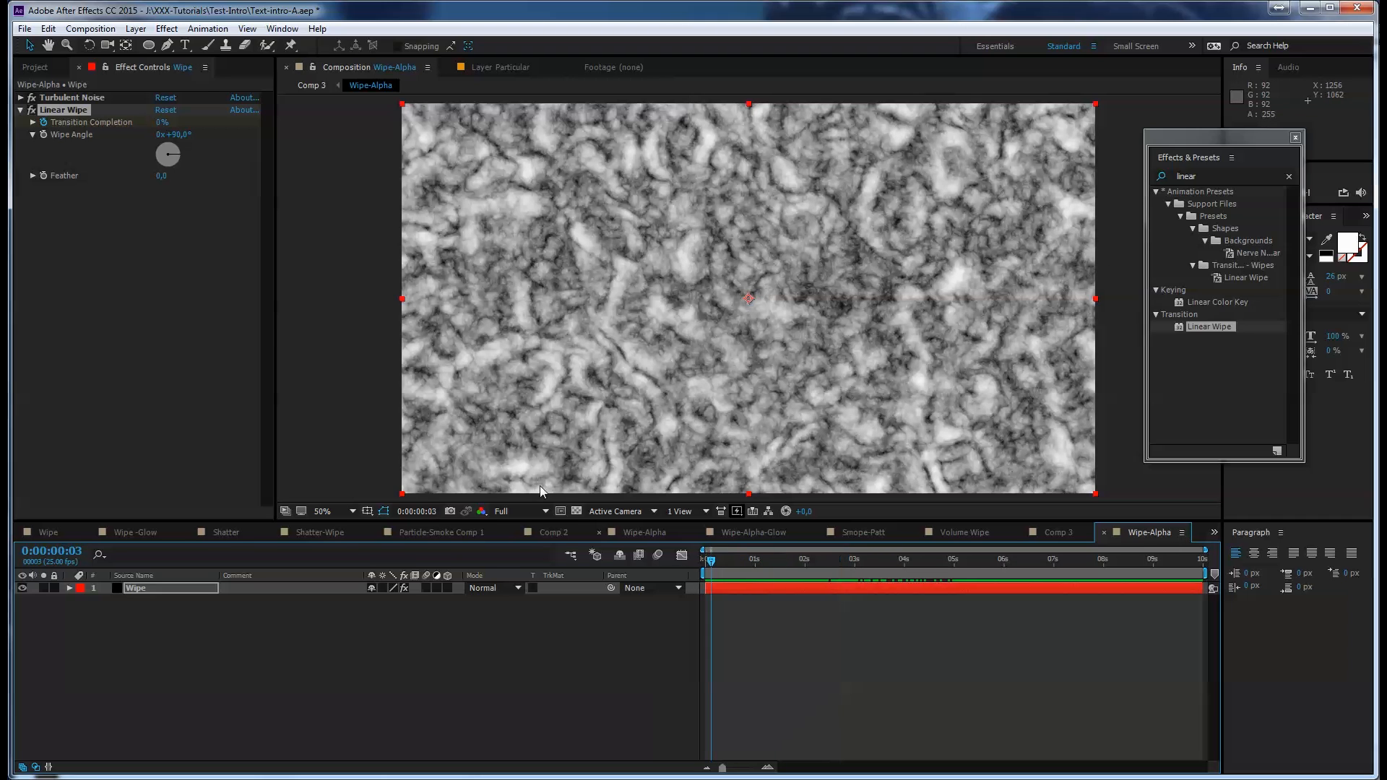
pyautogui.click(136, 29)
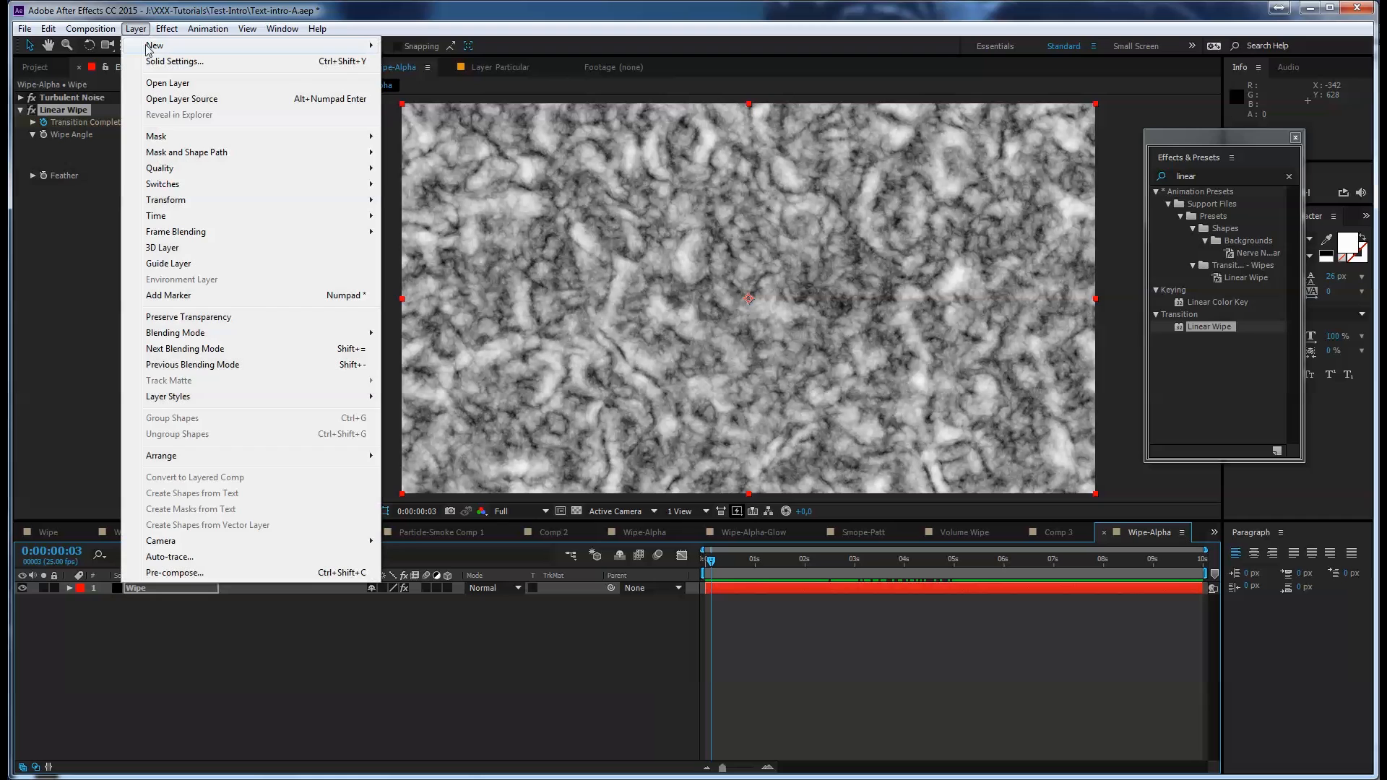
pyautogui.click(170, 63)
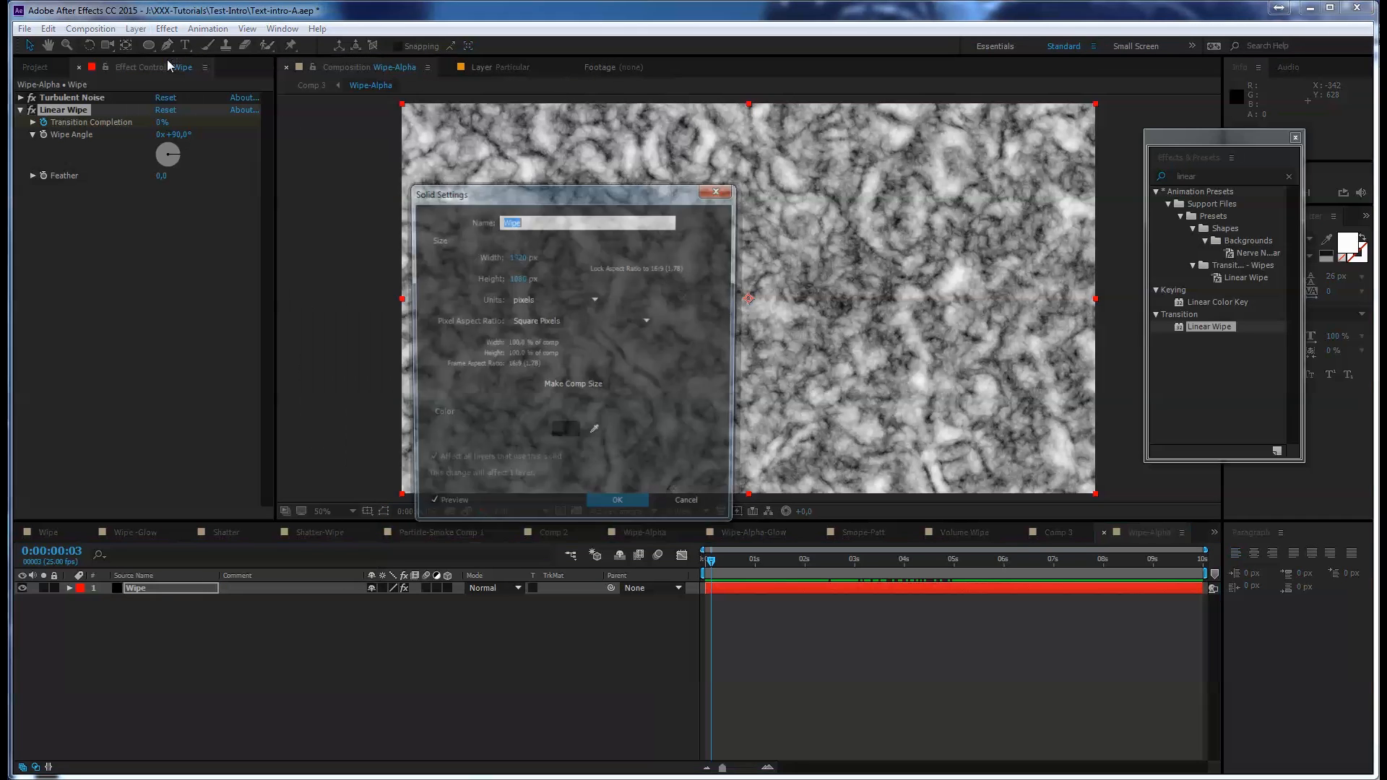
pyautogui.write('W')
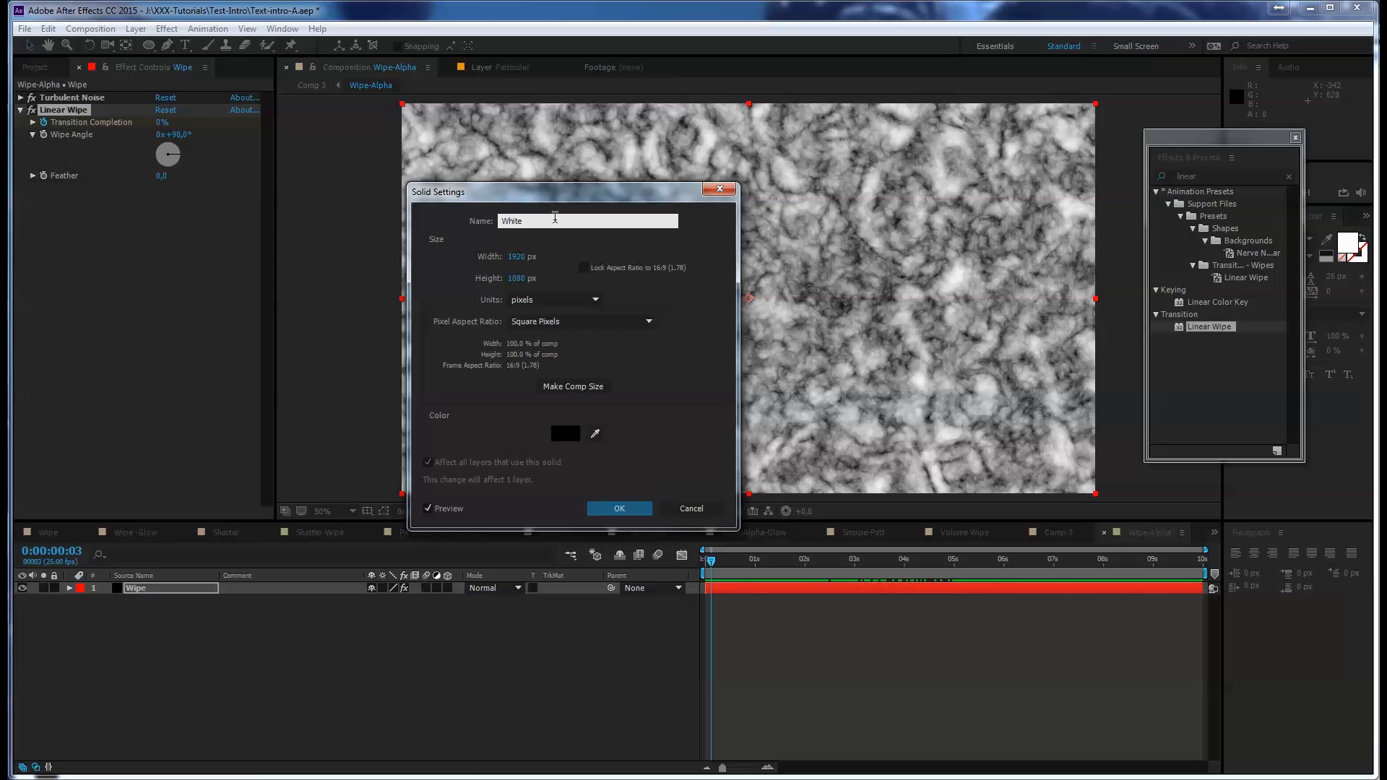
pyautogui.click(570, 433)
pyautogui.write('ffffff')
pyautogui.click(1210, 274)
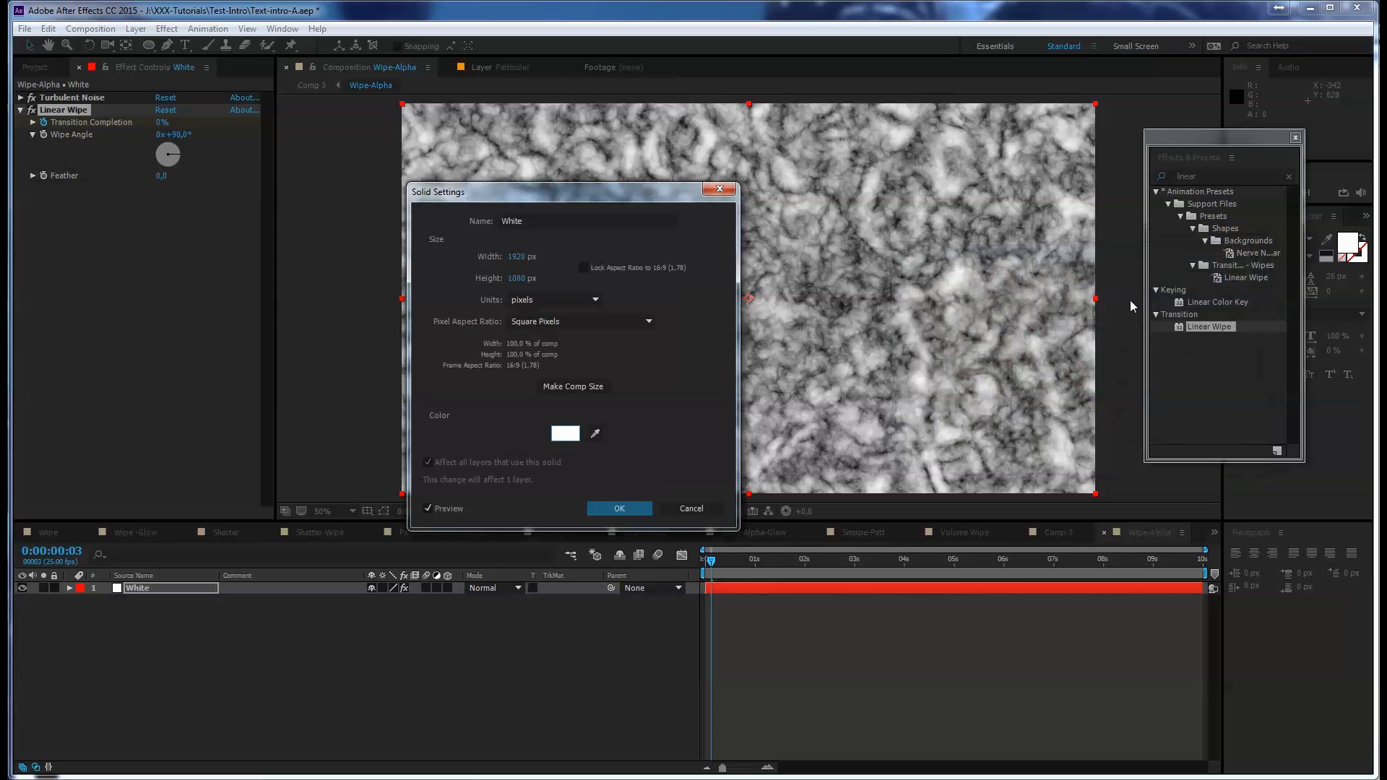
pyautogui.click(642, 507)
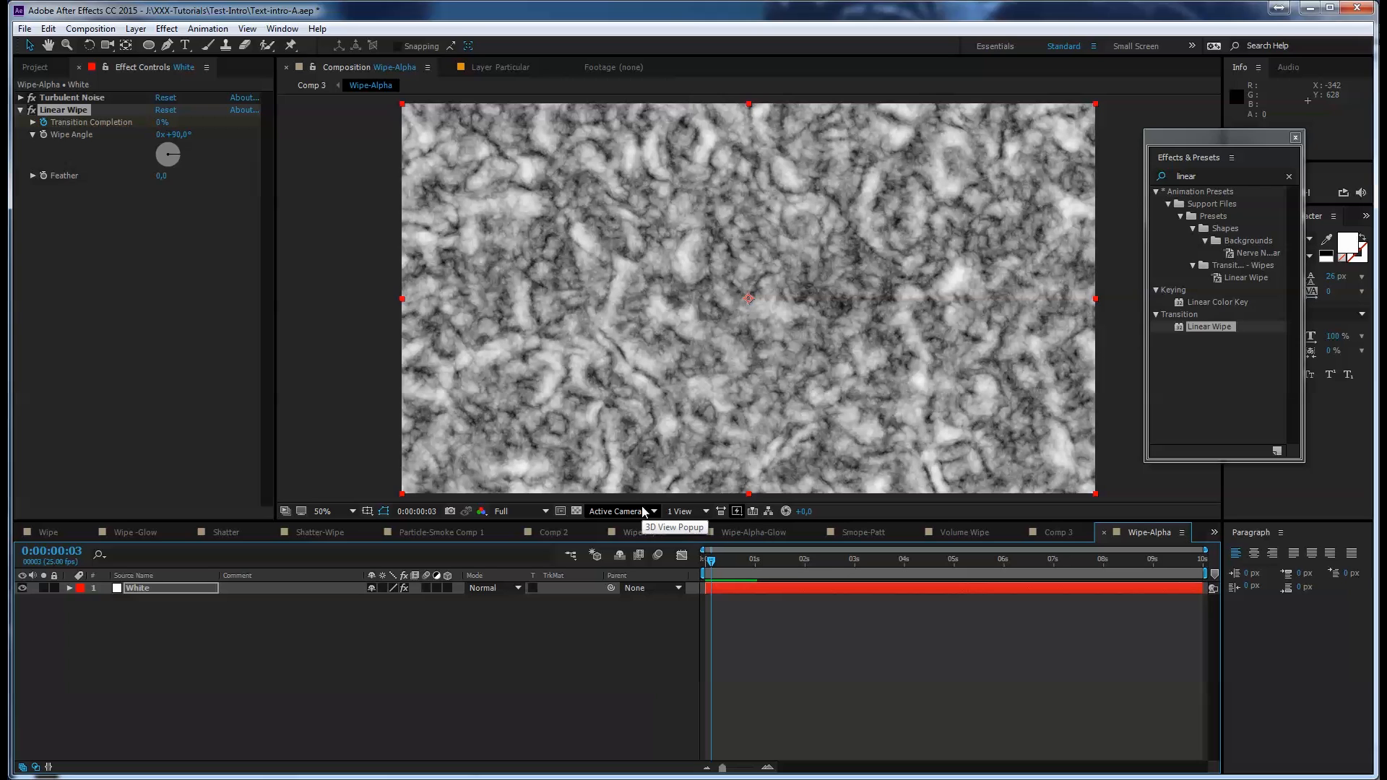
# Create a new white, comp-sized solid named White at the start of the Wipe-Alpha composition
pyautogui.click(127, 589)
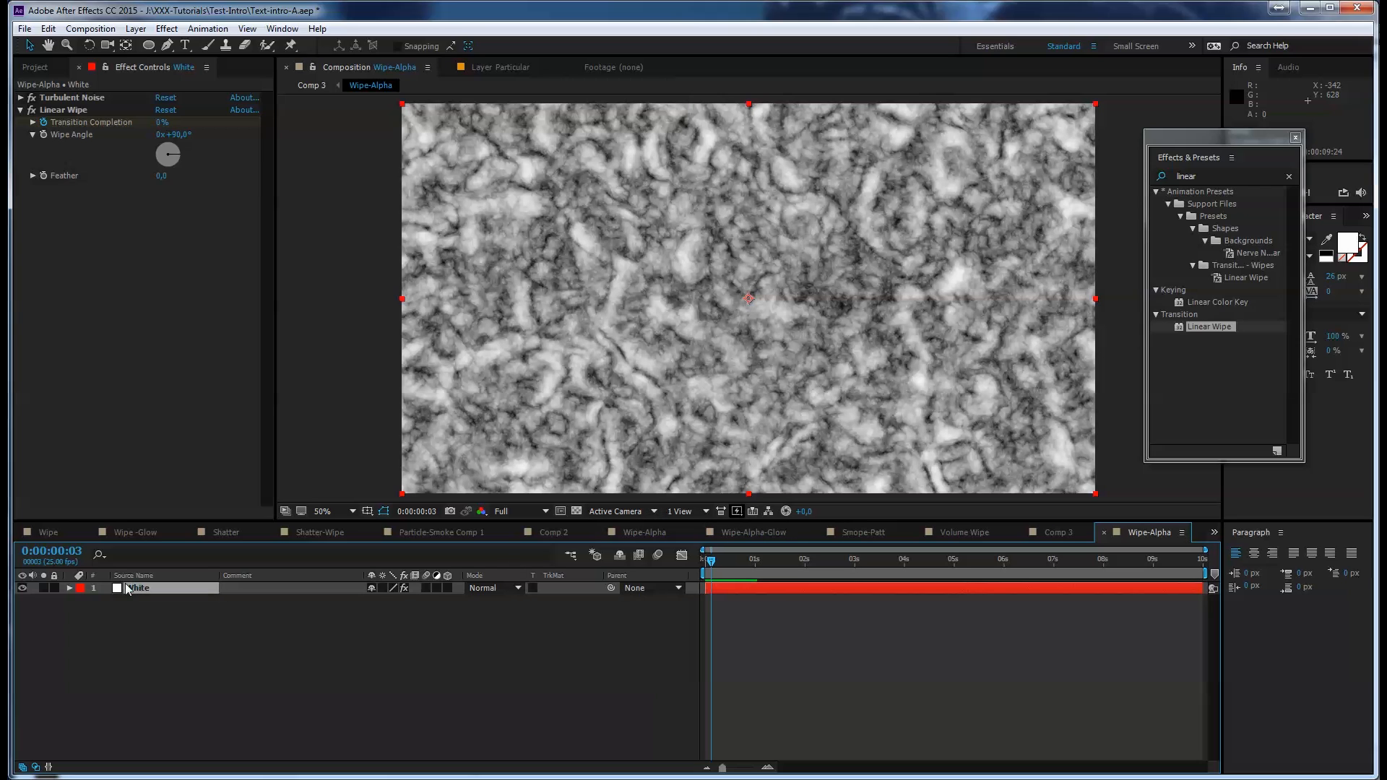
pyautogui.moveTo(711, 561); pyautogui.dragTo(677, 573)
pyautogui.click(135, 29)
pyautogui.moveTo(188, 45)
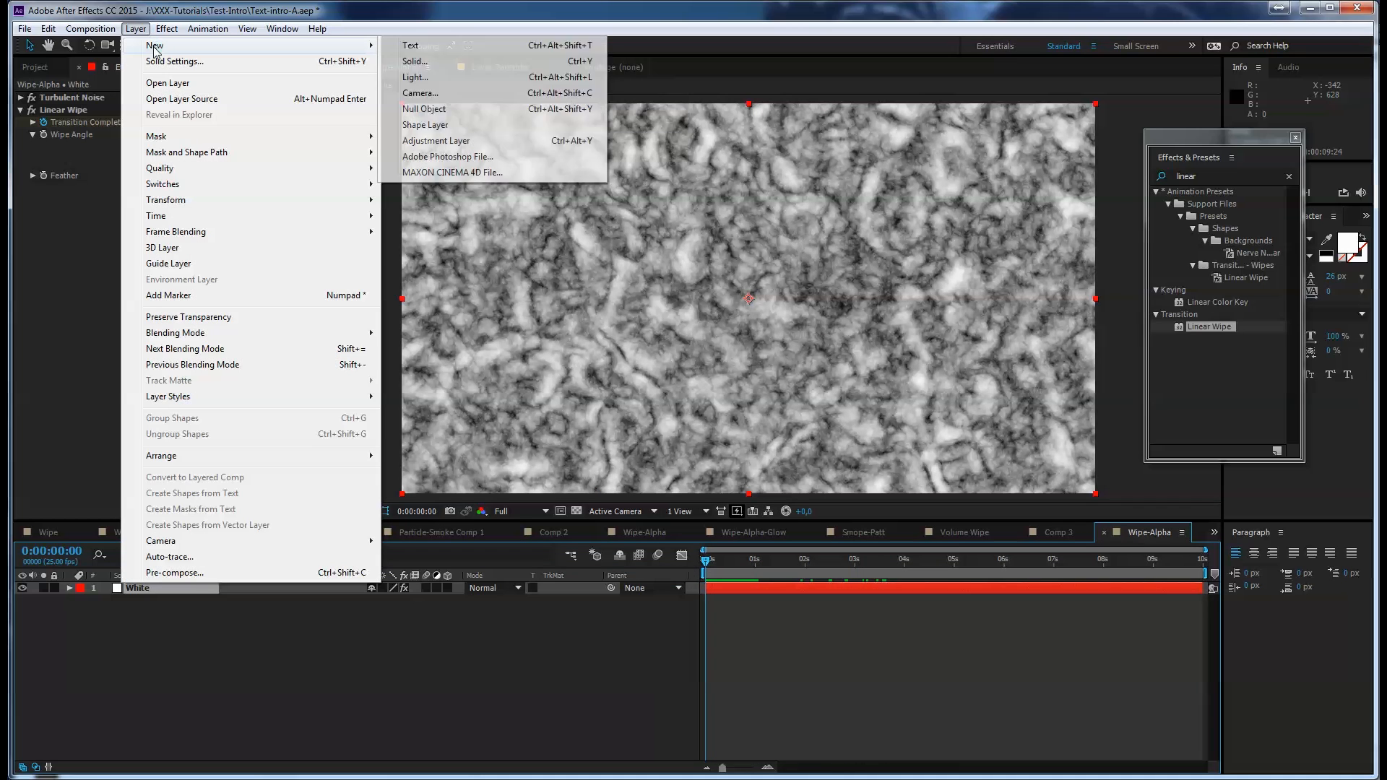
pyautogui.click(463, 62)
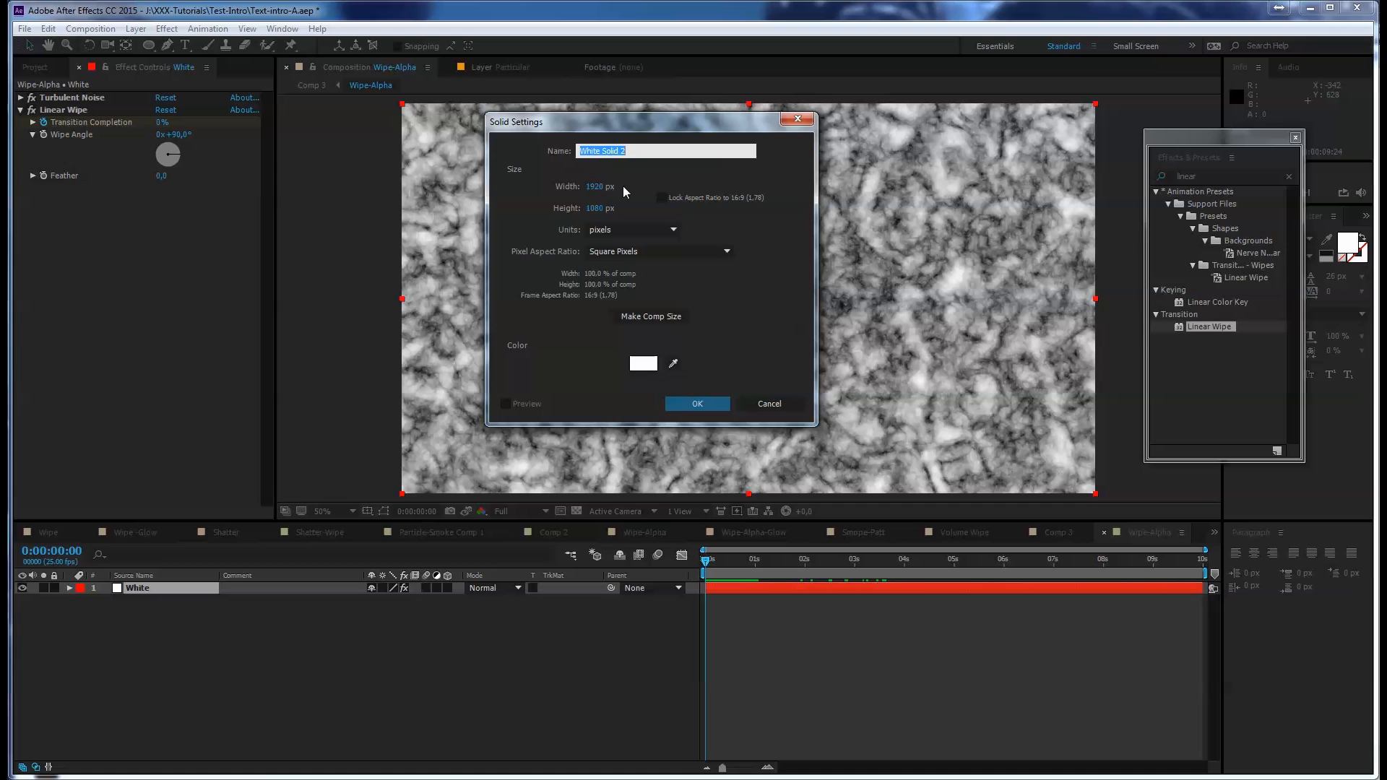
pyautogui.write('White')
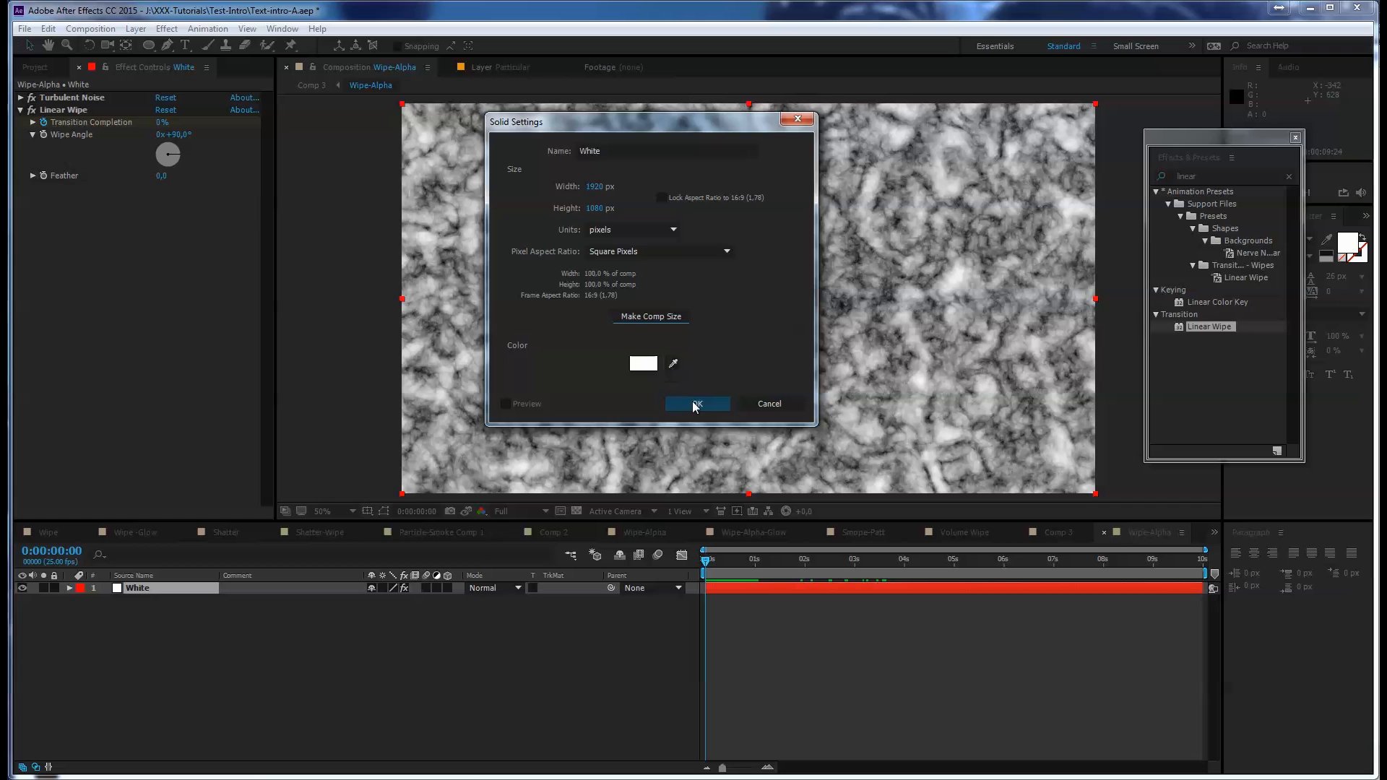
pyautogui.click(695, 403)
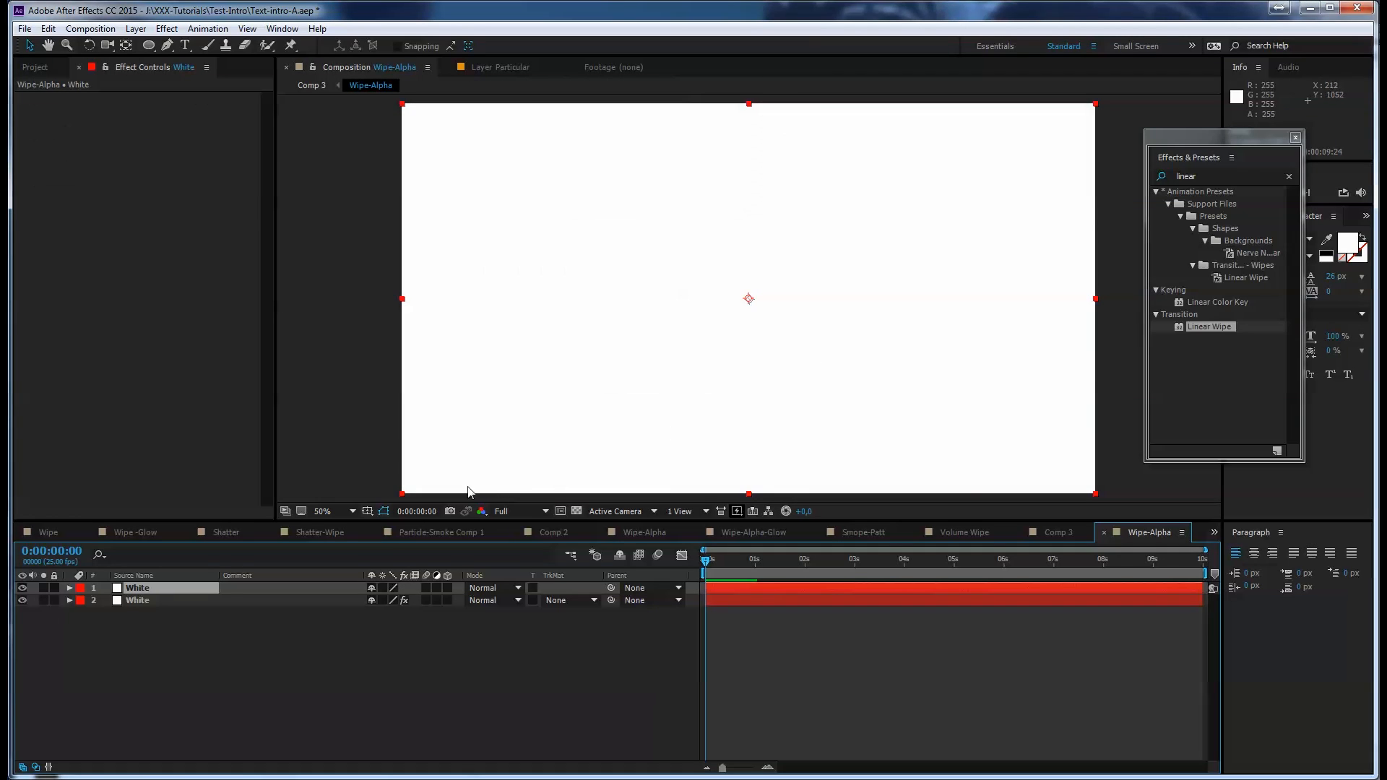
# Rename the lower solid layer carrying the noise and wipe effects as Black, and select the upper White layer
pyautogui.click(145, 601)
pyautogui.press('Return')
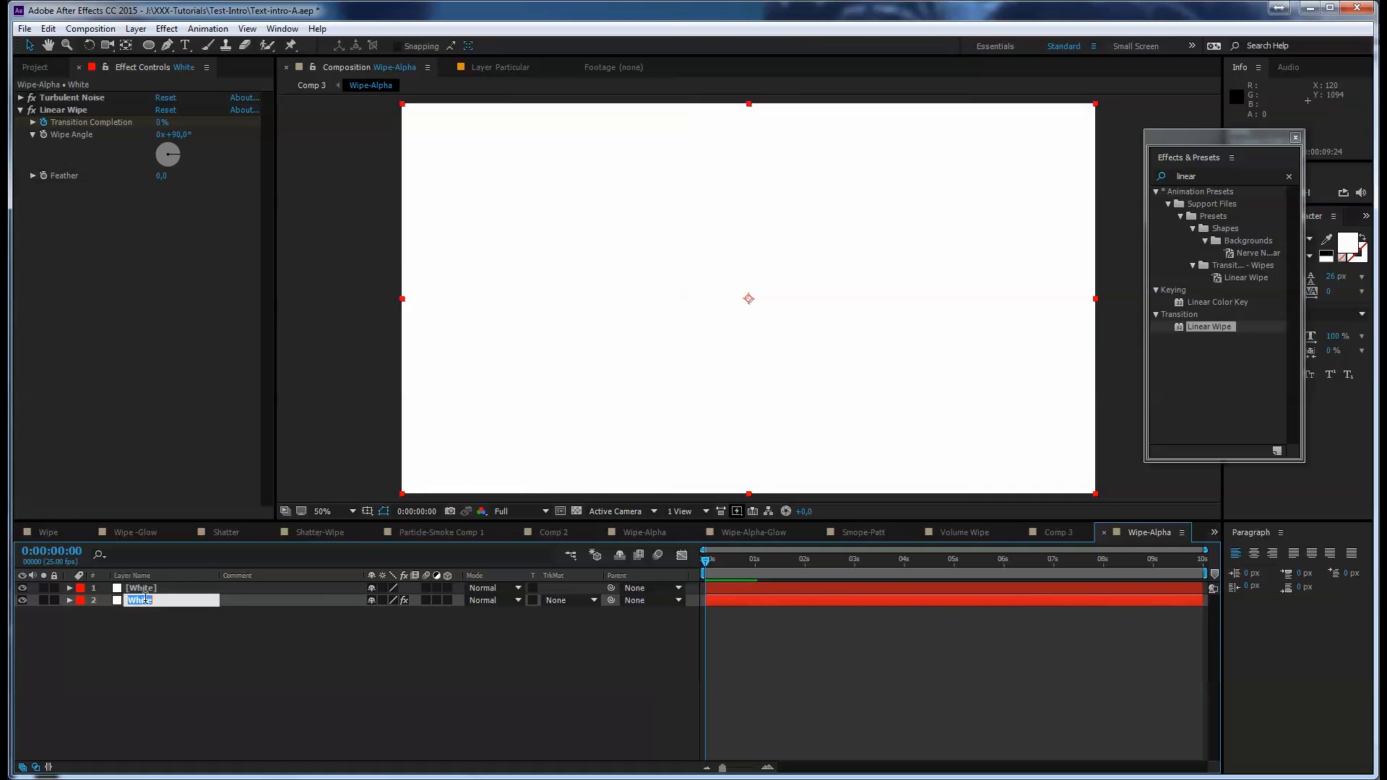
pyautogui.write('Bl')
pyautogui.click(173, 661)
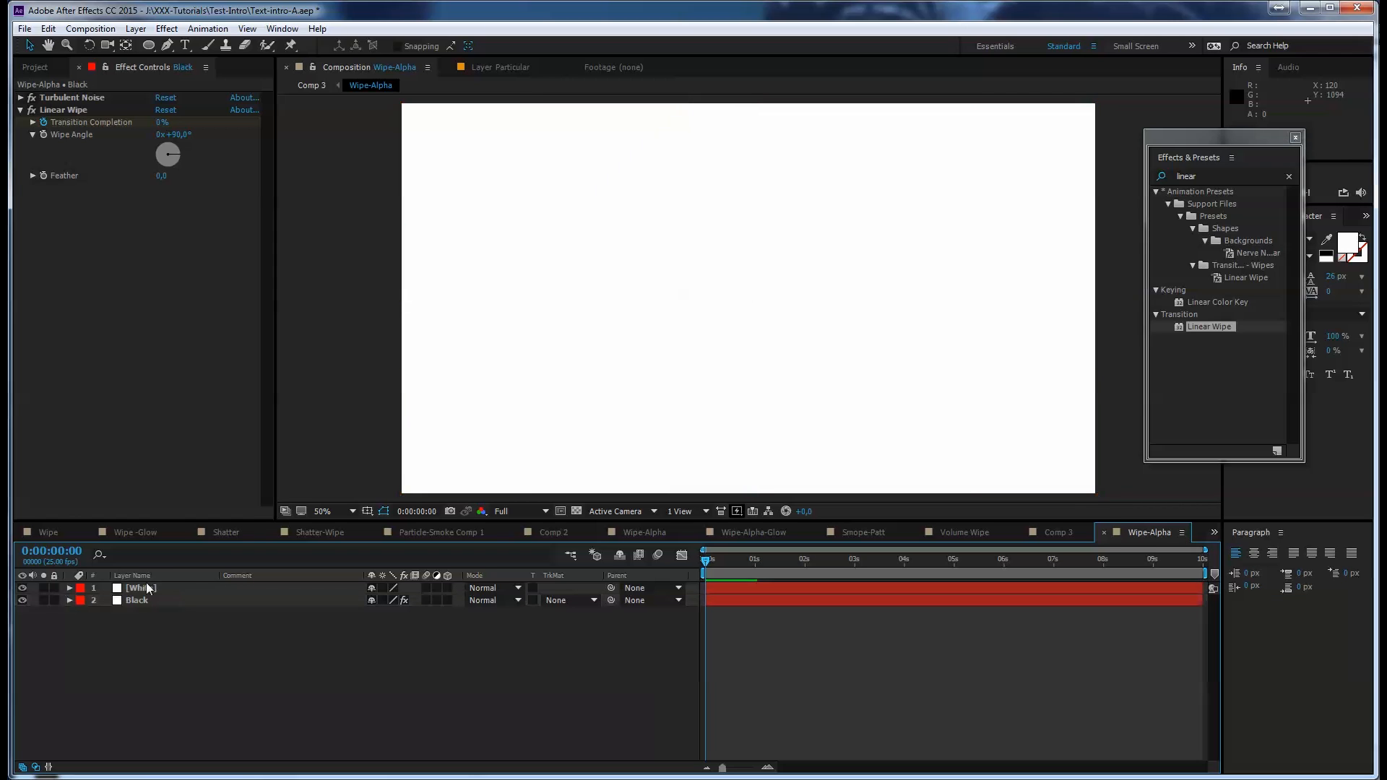
pyautogui.click(143, 588)
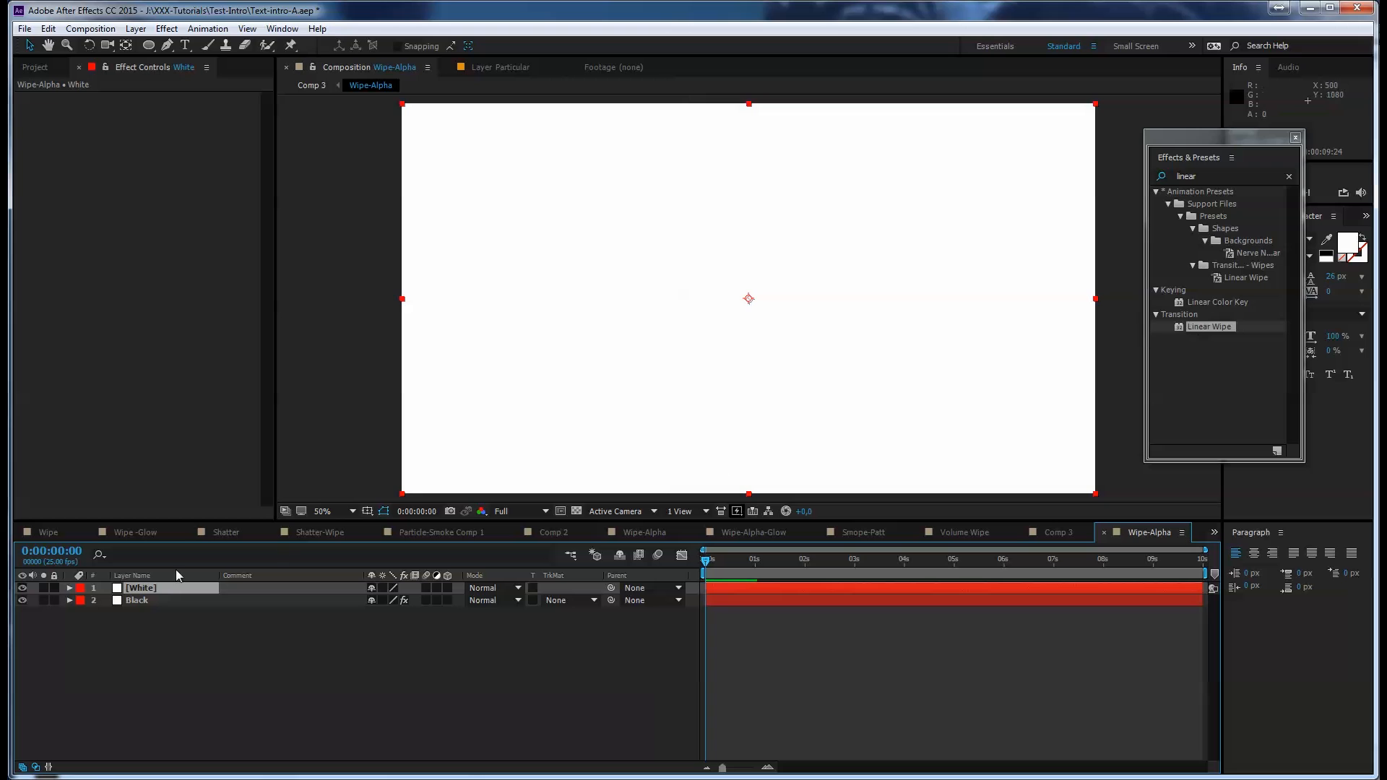
# Apply a Linear Wipe effect to the White layer and move the current time to 1 second
pyautogui.doubleClick(1199, 328)
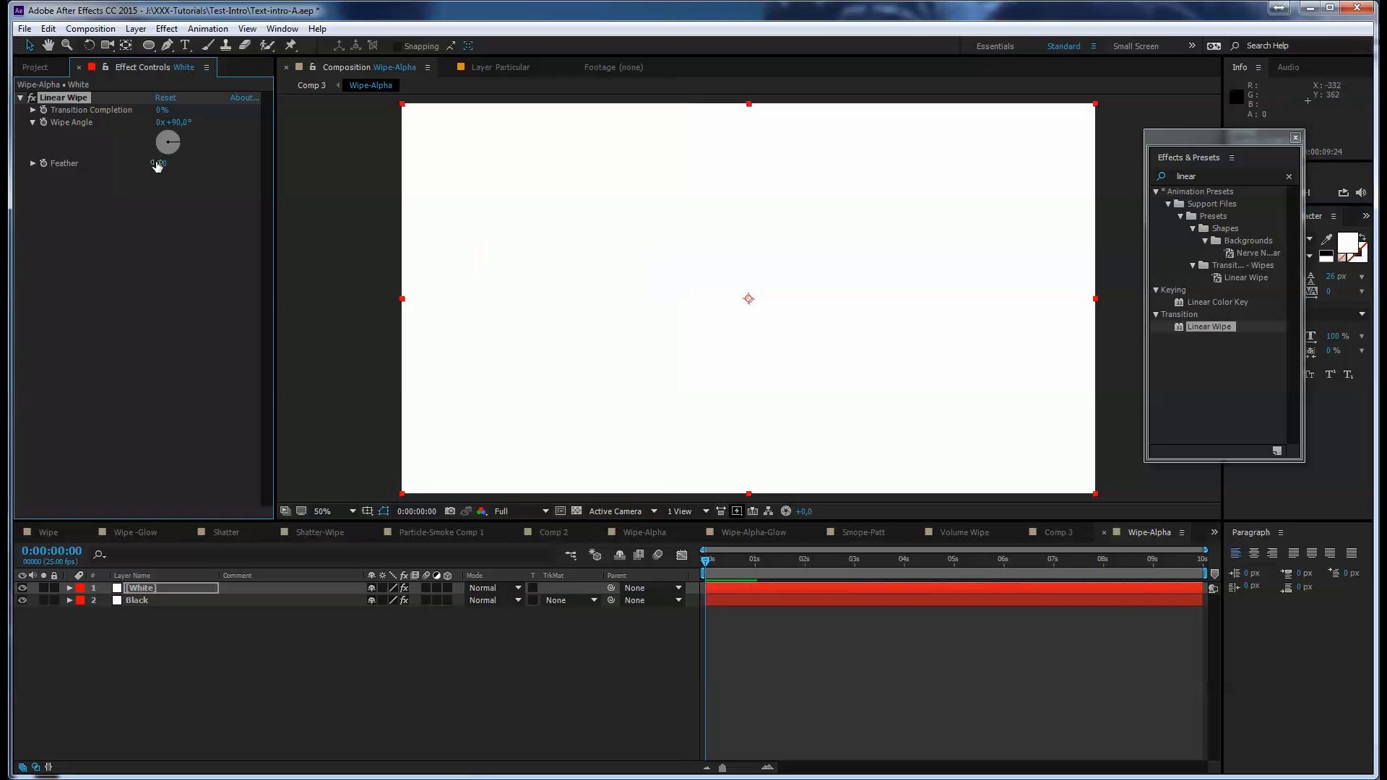
pyautogui.moveTo(163, 110)
pyautogui.mouseDown()
pyautogui.moveTo(244, 108)
pyautogui.moveTo(161, 110)
pyautogui.mouseUp()
pyautogui.moveTo(721, 569); pyautogui.dragTo(755, 558)
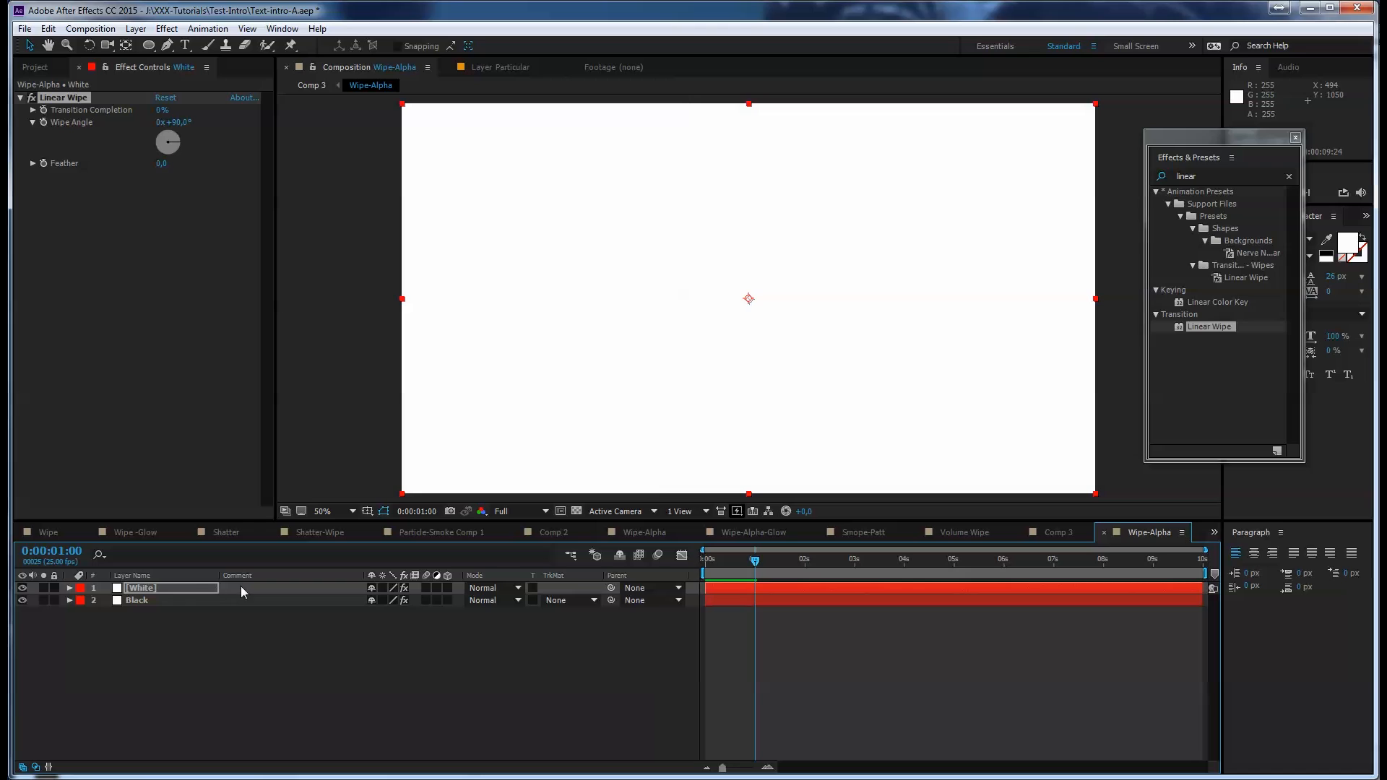
# Reduce the White layer's opacity to 60% so the noise layer beneath can be judged
pyautogui.click(193, 588)
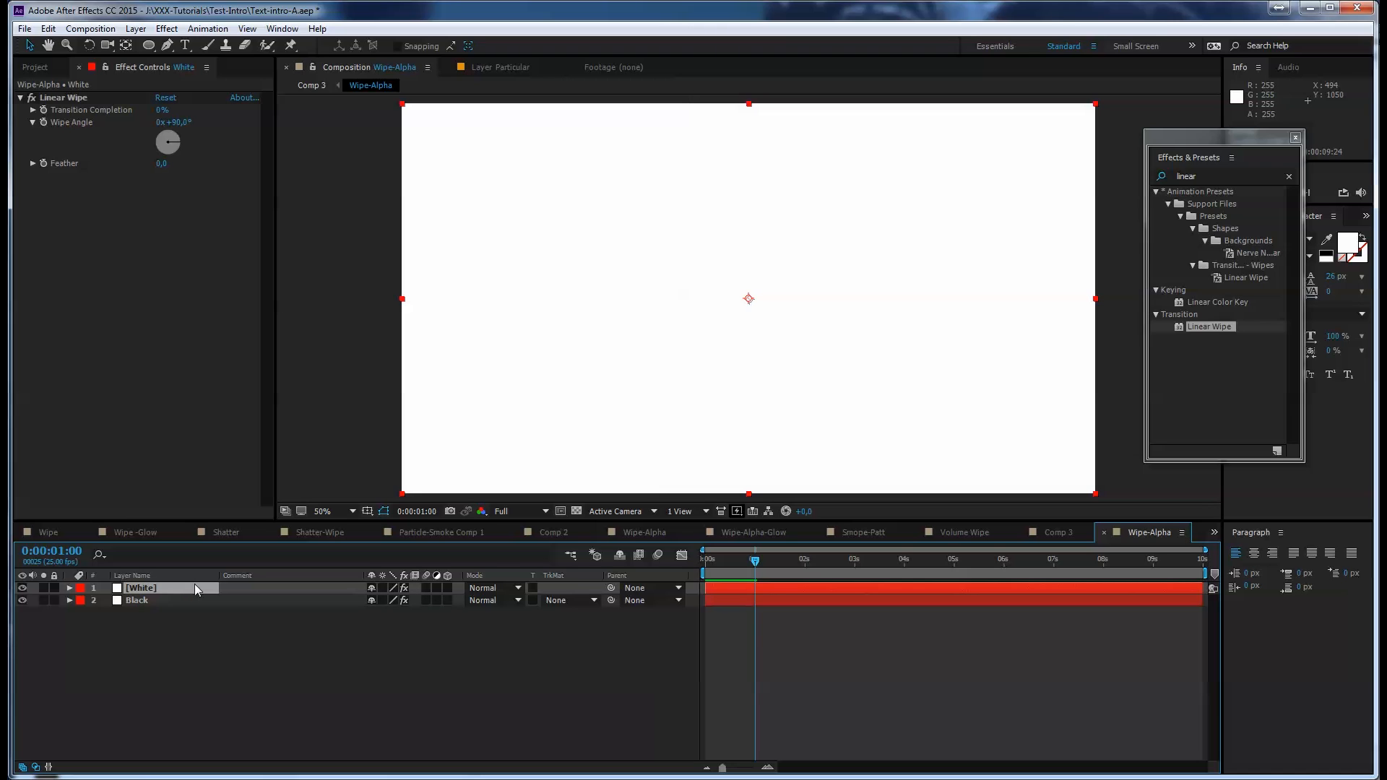
pyautogui.press('t')
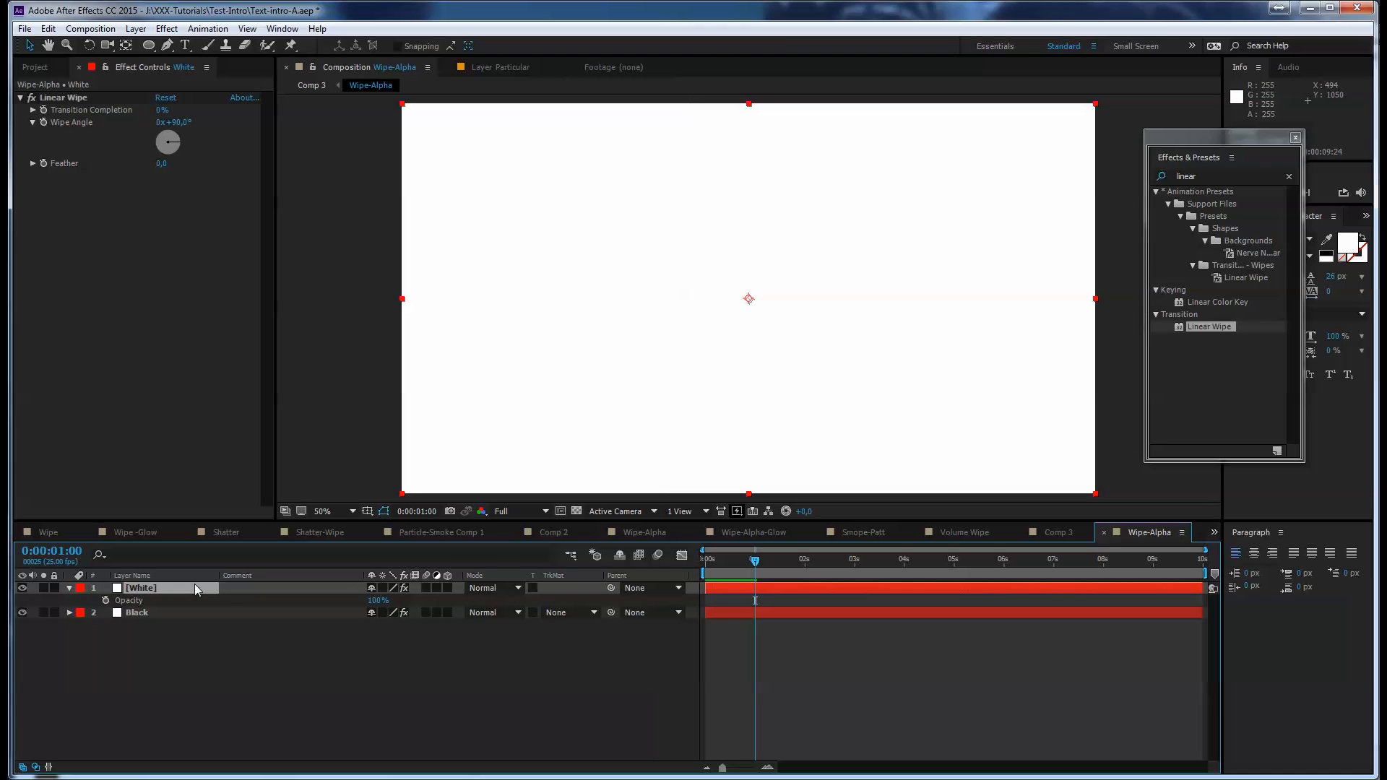
pyautogui.click(376, 602)
pyautogui.write('60')
pyautogui.press('Return')
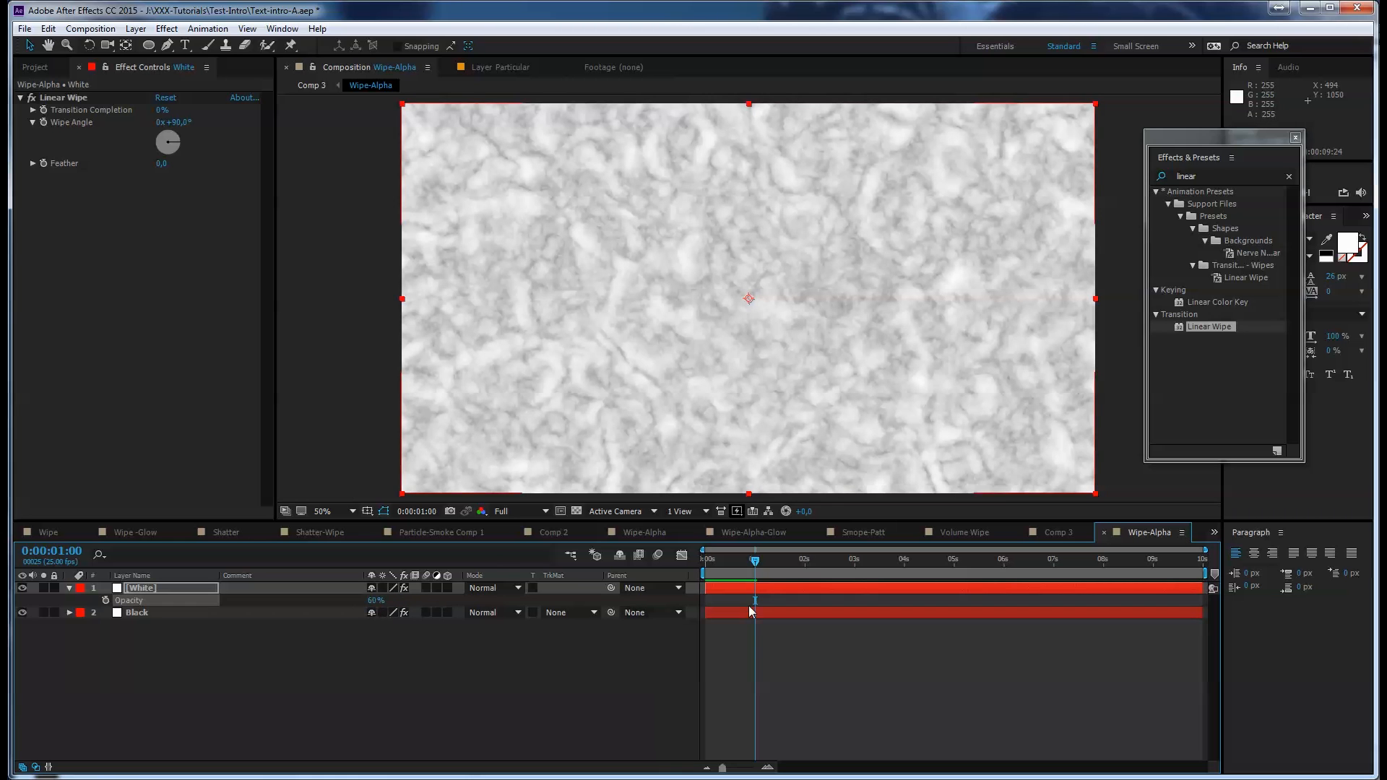
pyautogui.moveTo(755, 561)
pyautogui.mouseDown()
pyautogui.moveTo(804, 562)
pyautogui.moveTo(755, 562)
pyautogui.mouseUp()
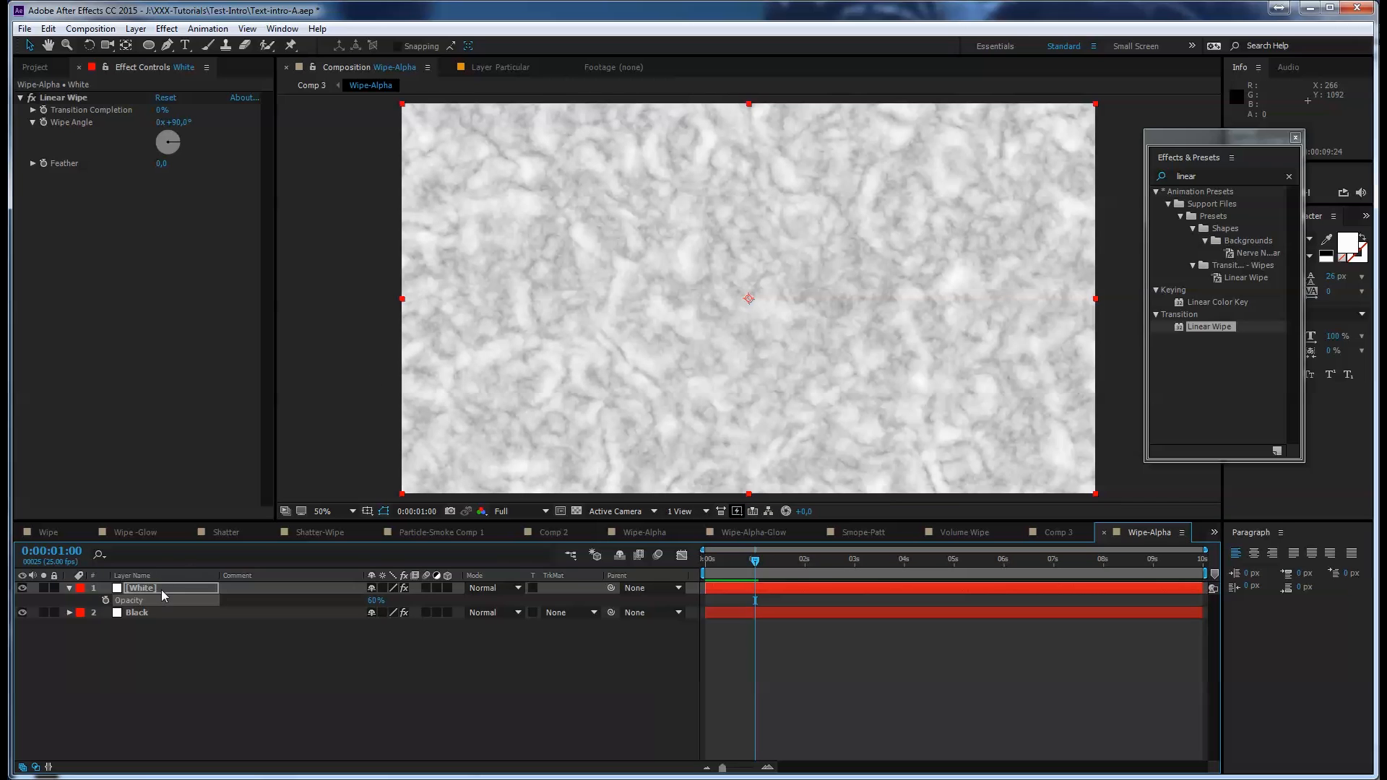
# Keyframe the White layer's Linear Wipe completion from 0% at 1 second to 100% at 5 seconds
pyautogui.click(42, 112)
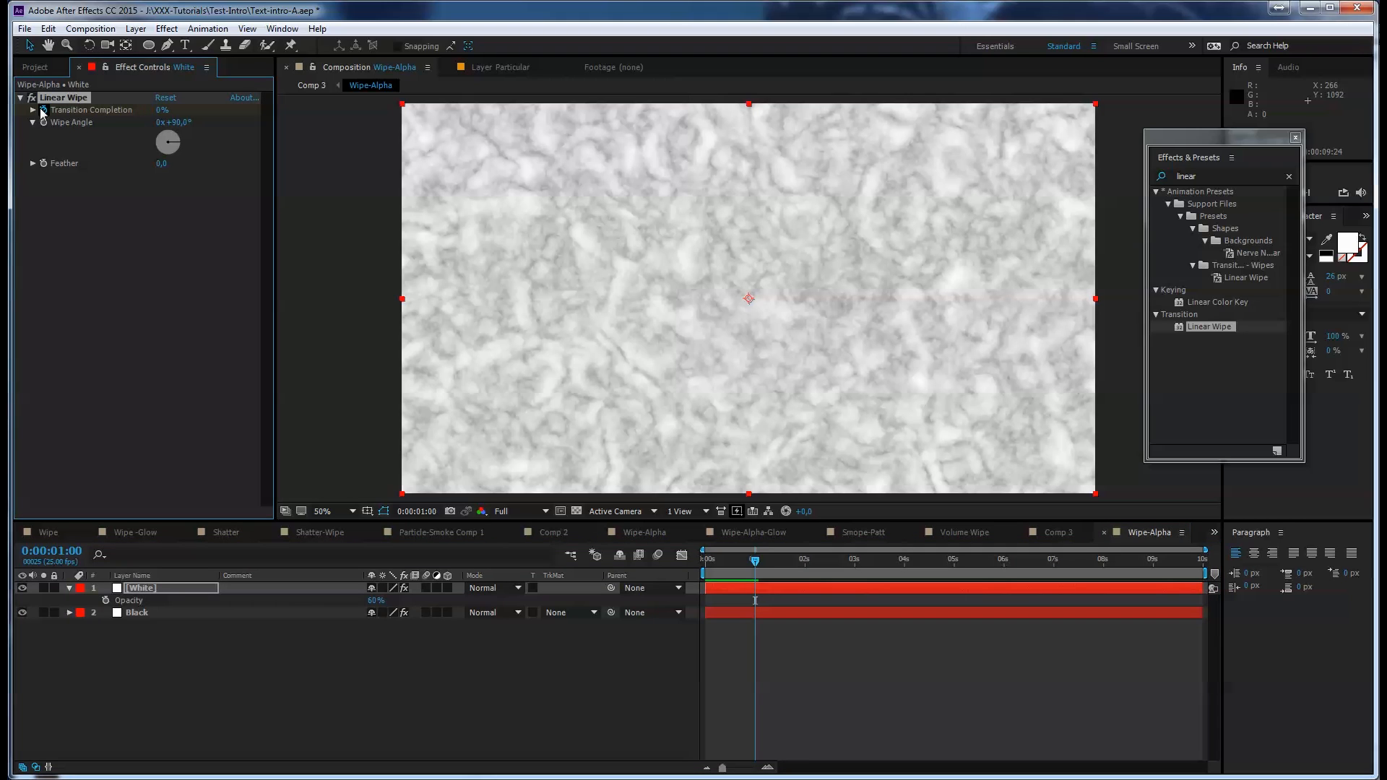
pyautogui.moveTo(755, 561); pyautogui.dragTo(956, 553)
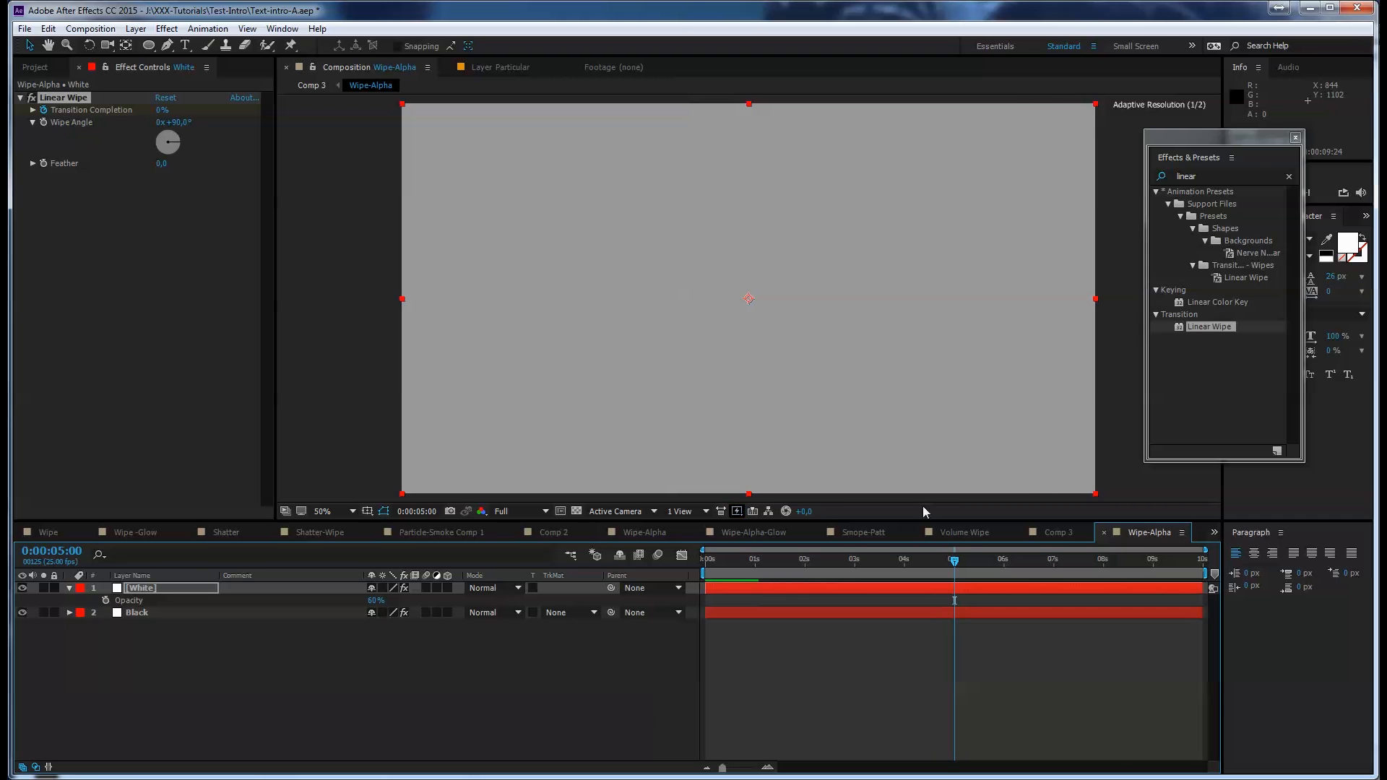
pyautogui.moveTo(162, 110); pyautogui.dragTo(297, 103)
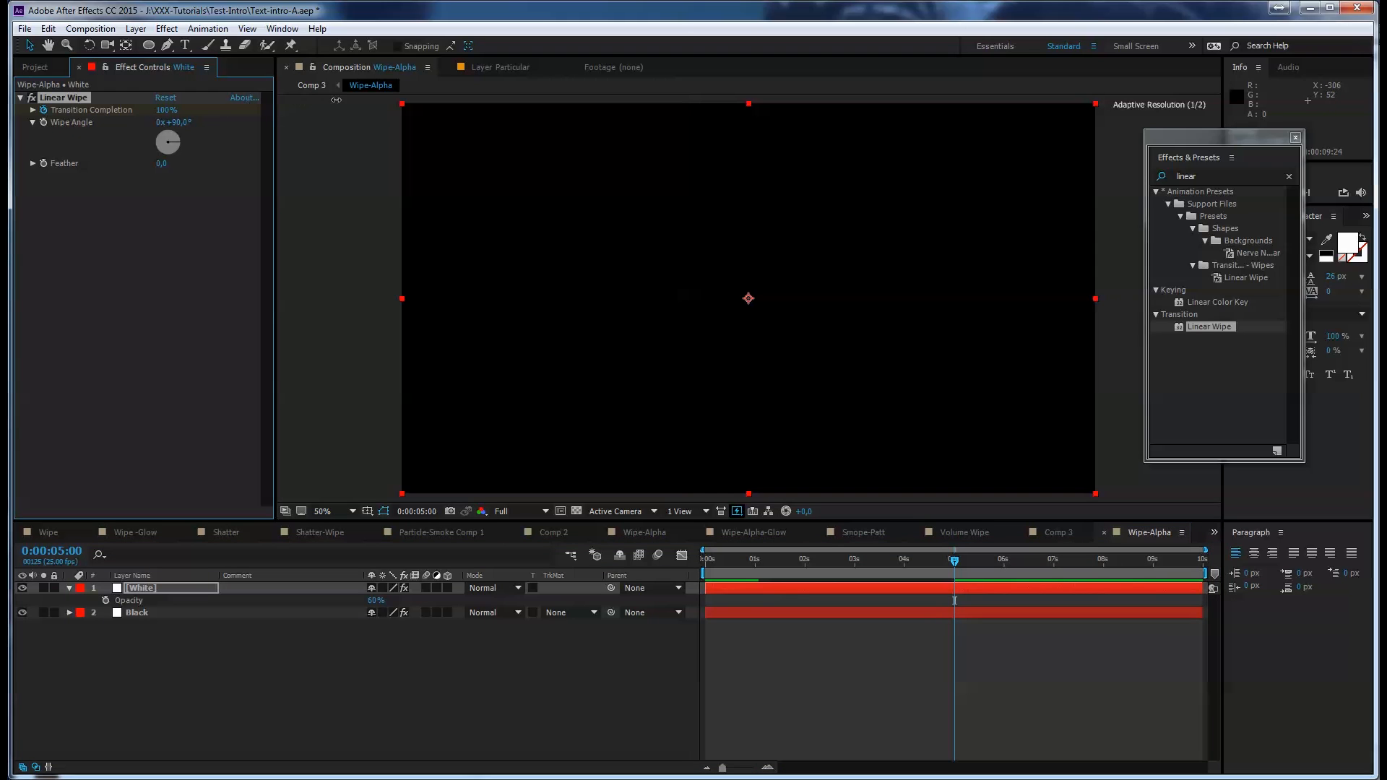
pyautogui.moveTo(950, 562); pyautogui.dragTo(901, 560)
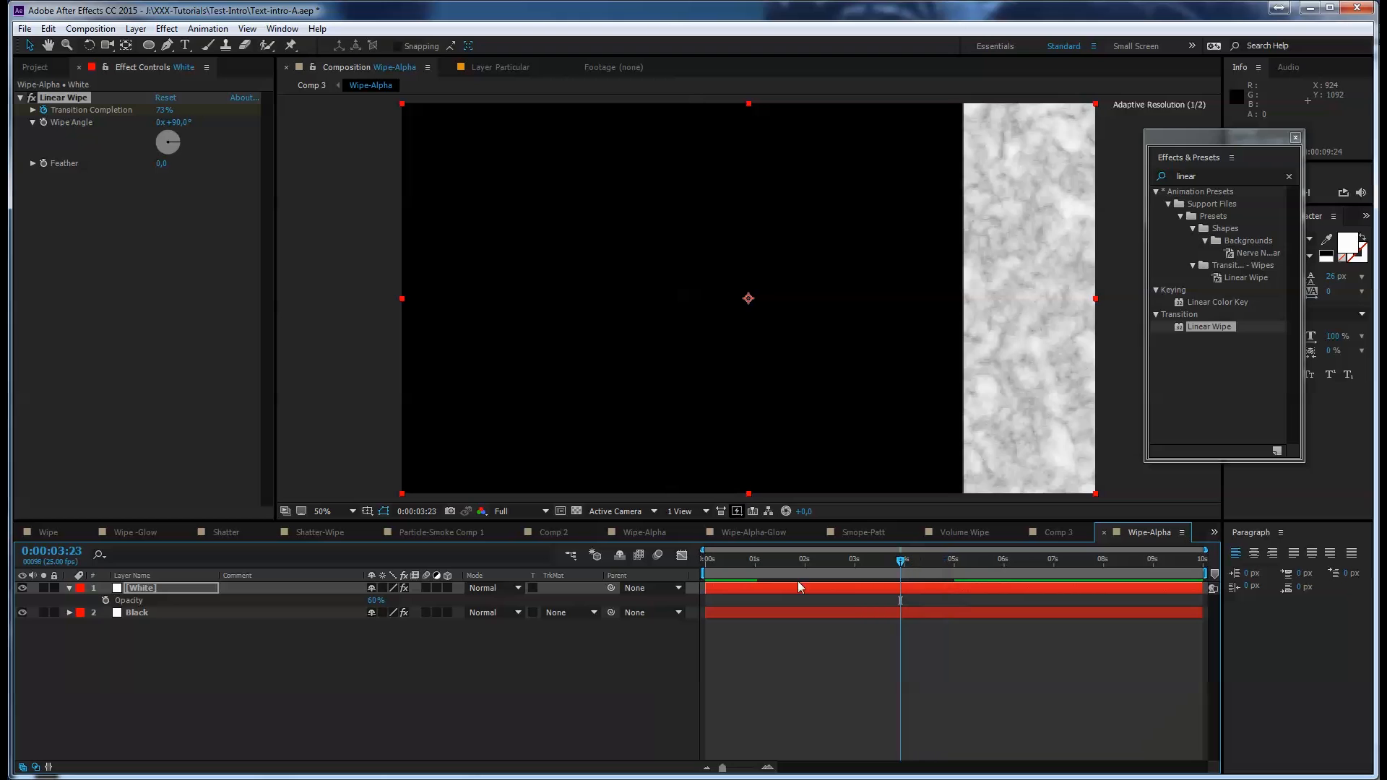
# Restore the White layer's opacity to 100% and return to the start of the composition
pyautogui.click(378, 600)
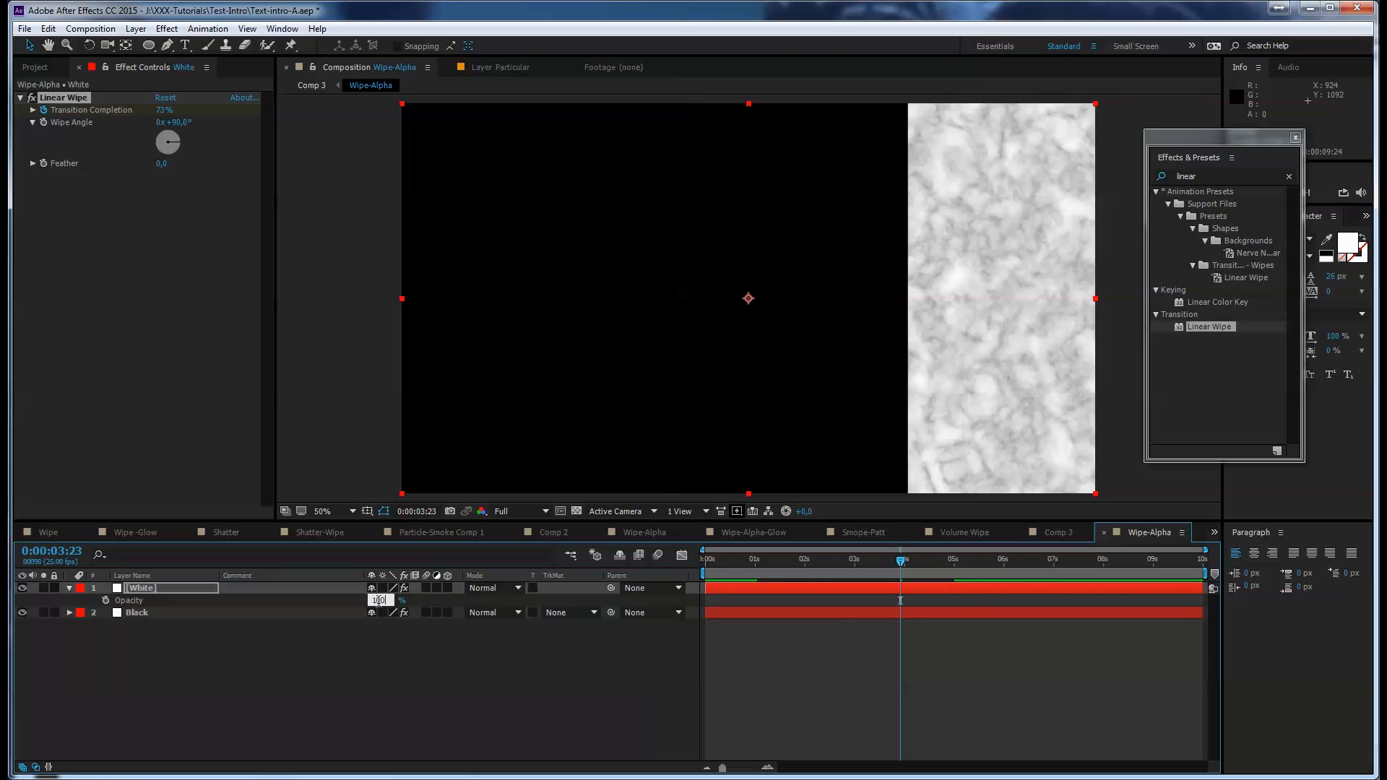
pyautogui.write('100')
pyautogui.press('Return')
pyautogui.moveTo(900, 562); pyautogui.dragTo(691, 573)
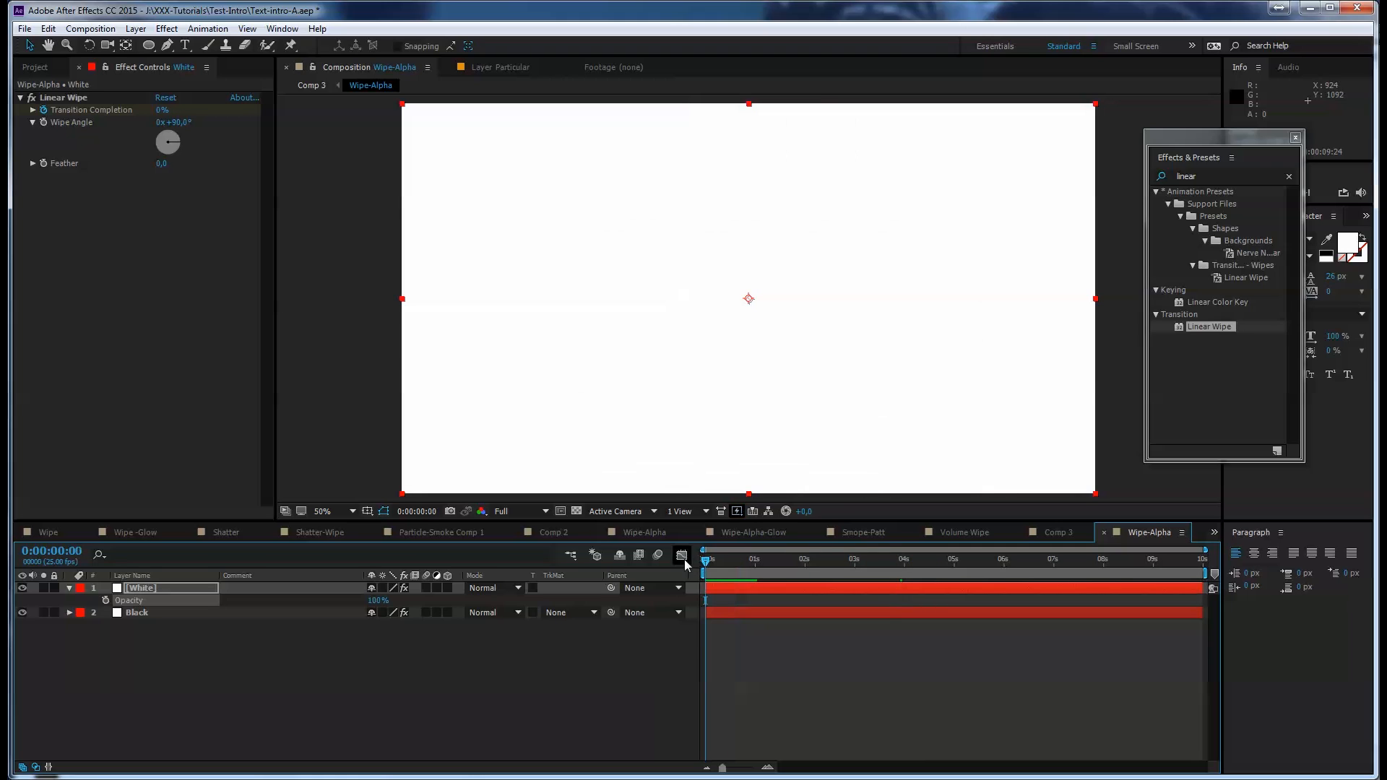
# Set the Linear Wipe feather to 75 on the White layer and to 108 on the Black layer
pyautogui.click(144, 614)
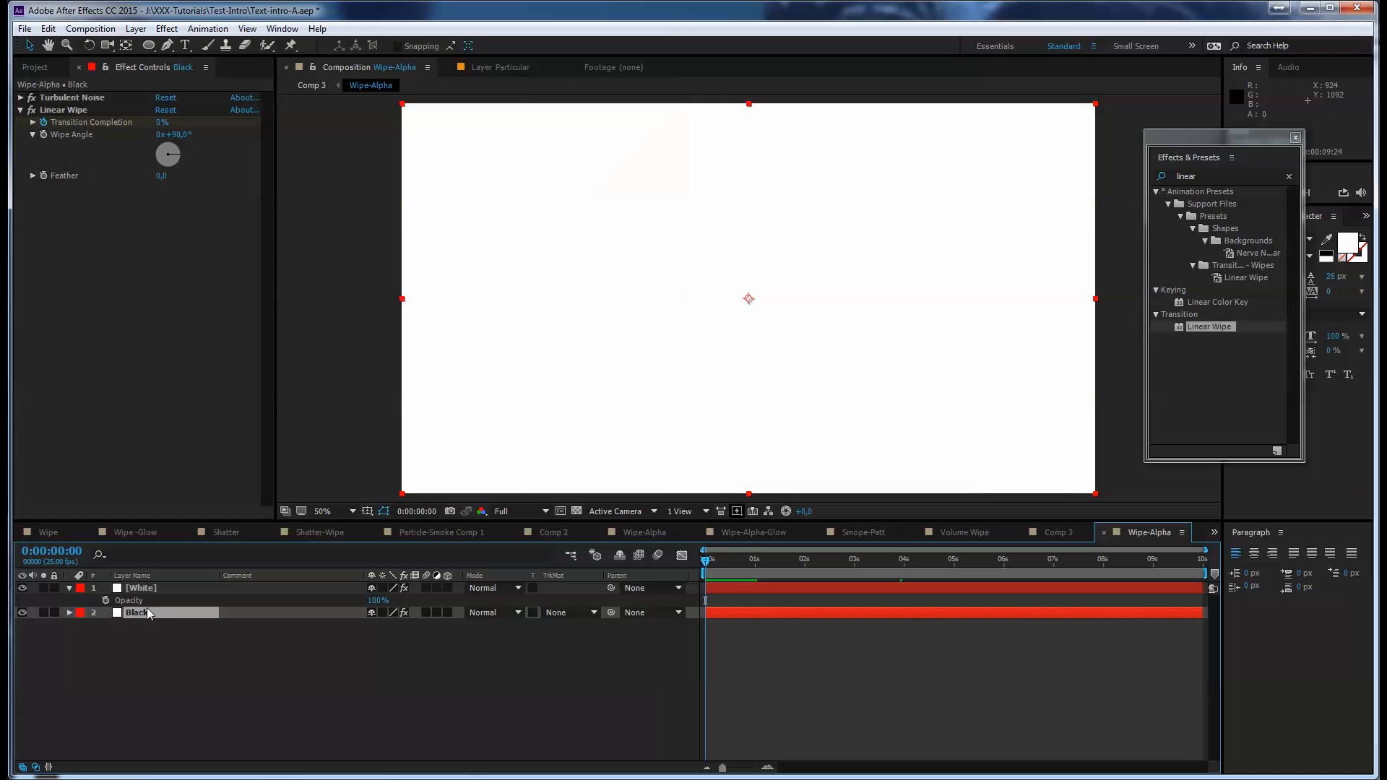
pyautogui.click(145, 588)
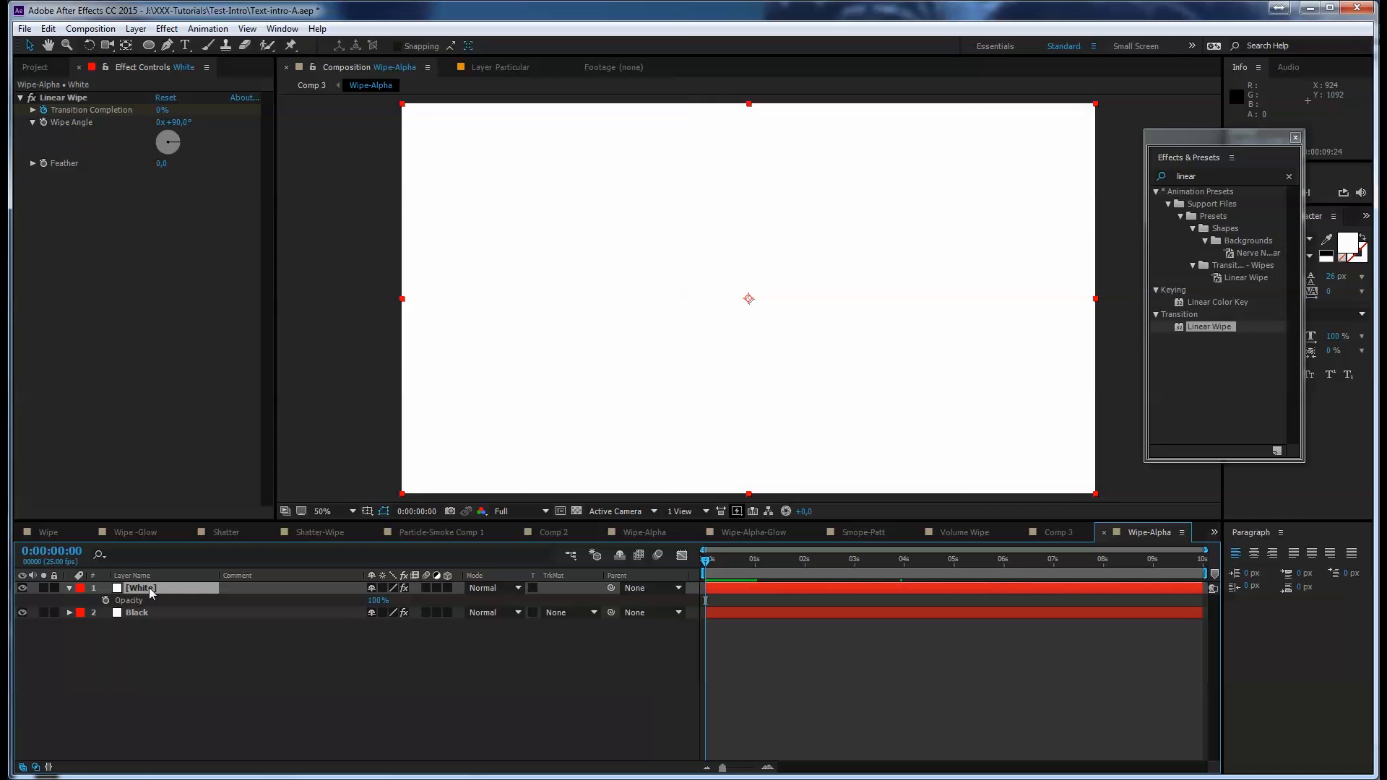
pyautogui.click(144, 613)
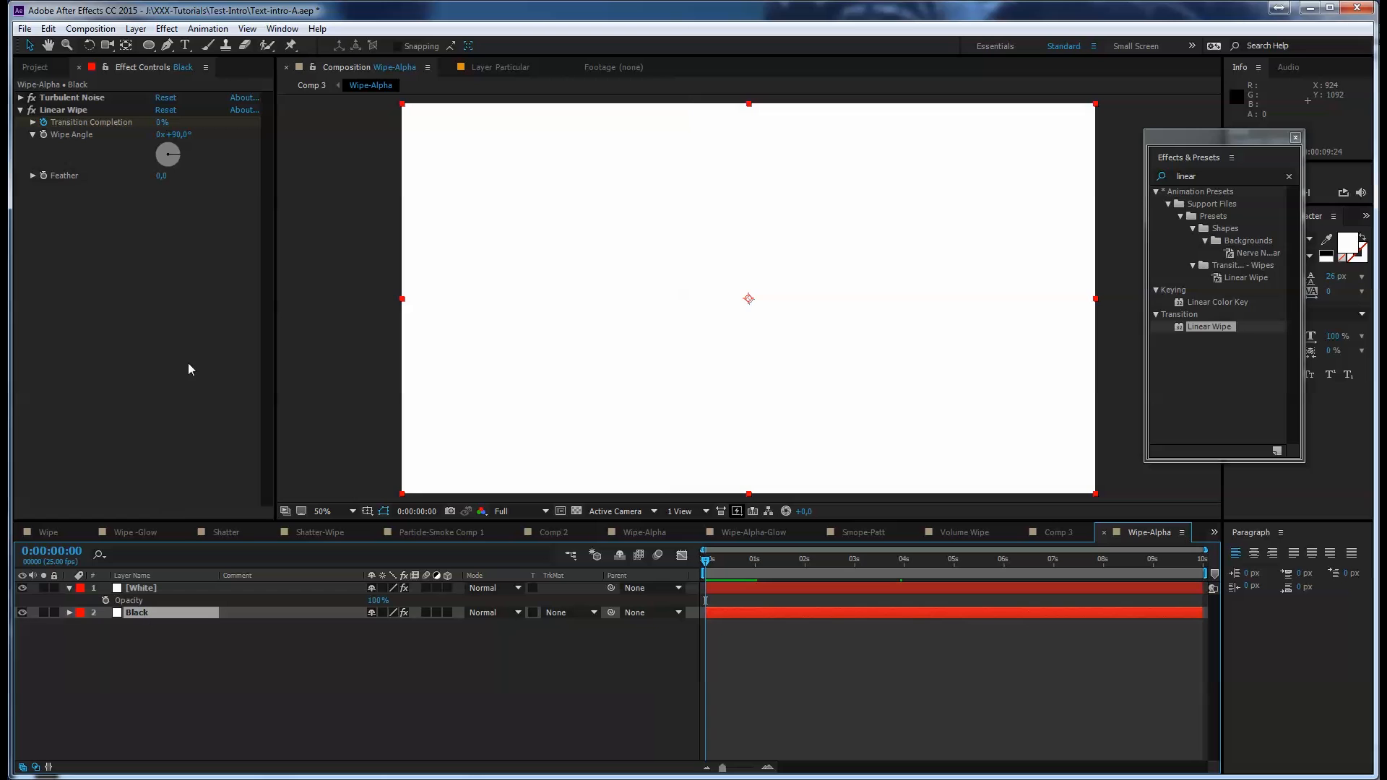
pyautogui.click(146, 590)
pyautogui.moveTo(162, 164); pyautogui.dragTo(199, 165)
pyautogui.moveTo(718, 561); pyautogui.dragTo(785, 563)
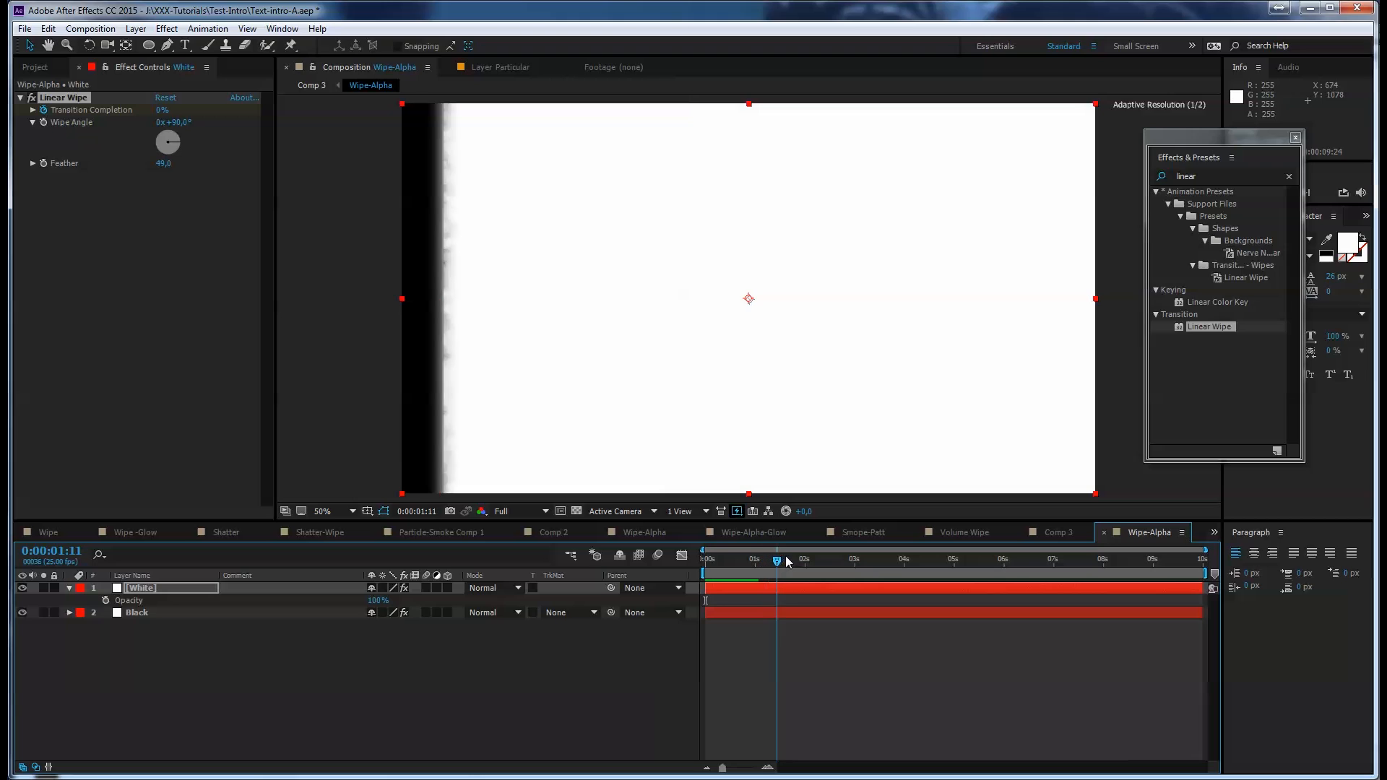
pyautogui.moveTo(164, 163); pyautogui.dragTo(180, 163)
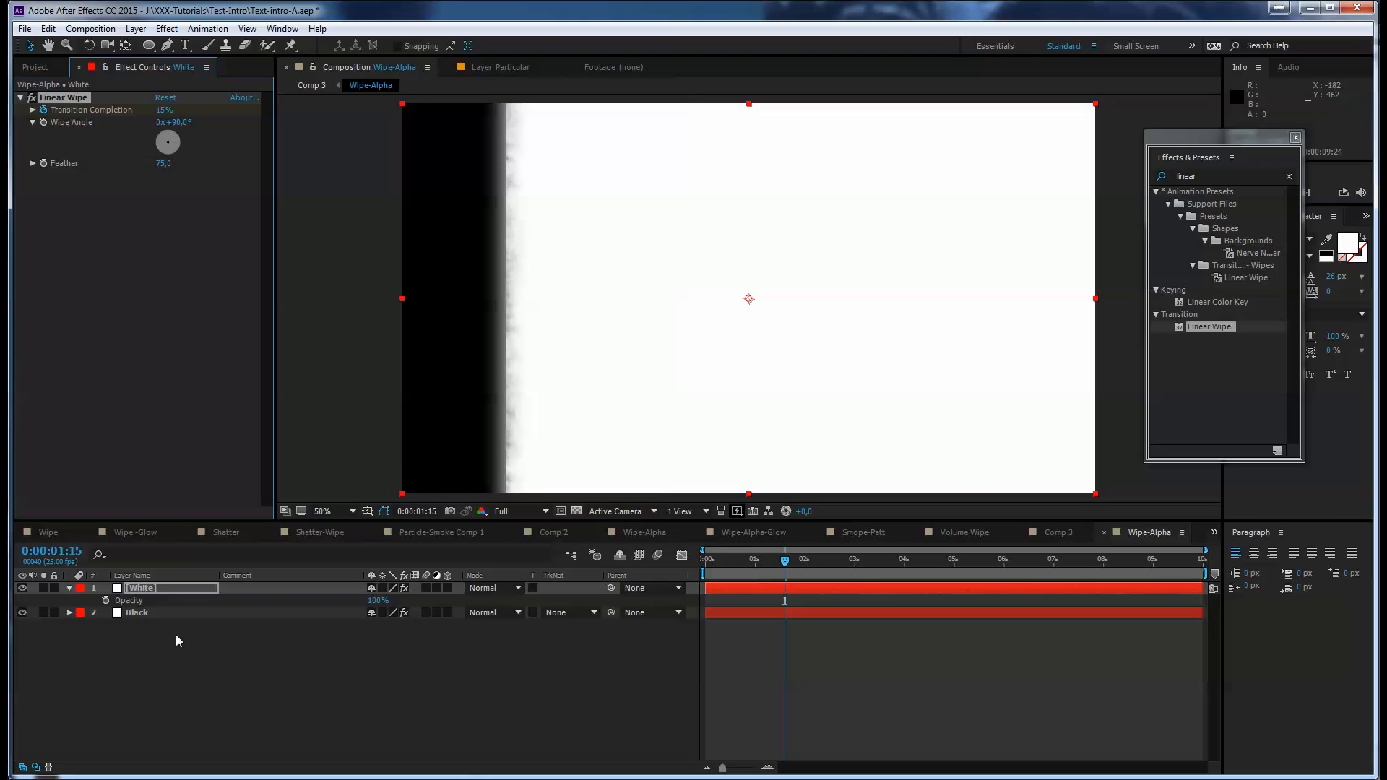
pyautogui.click(161, 612)
pyautogui.moveTo(162, 179); pyautogui.dragTo(232, 171)
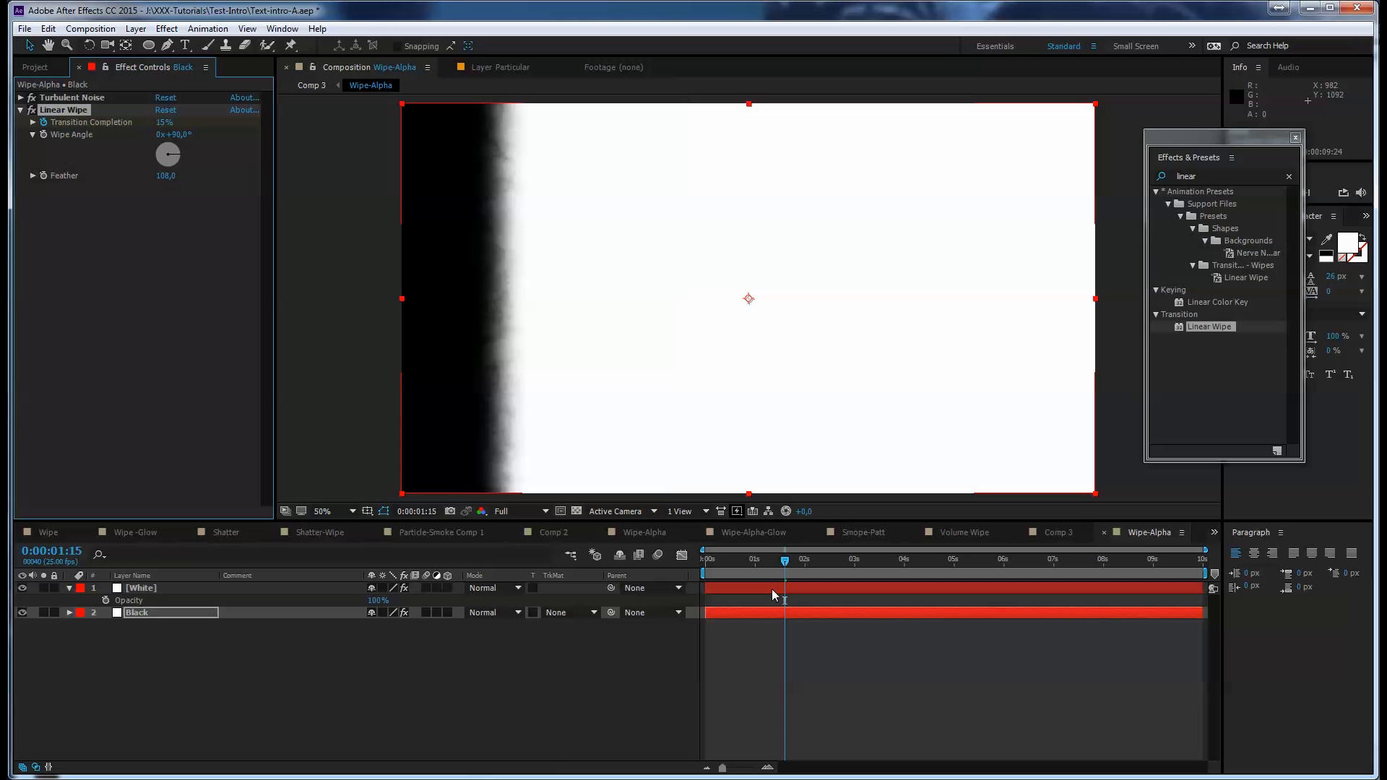
# Shift the White layer 7 frames earlier in time and check the noise edge around 0:00:01:12
pyautogui.moveTo(774, 585); pyautogui.dragTo(761, 587)
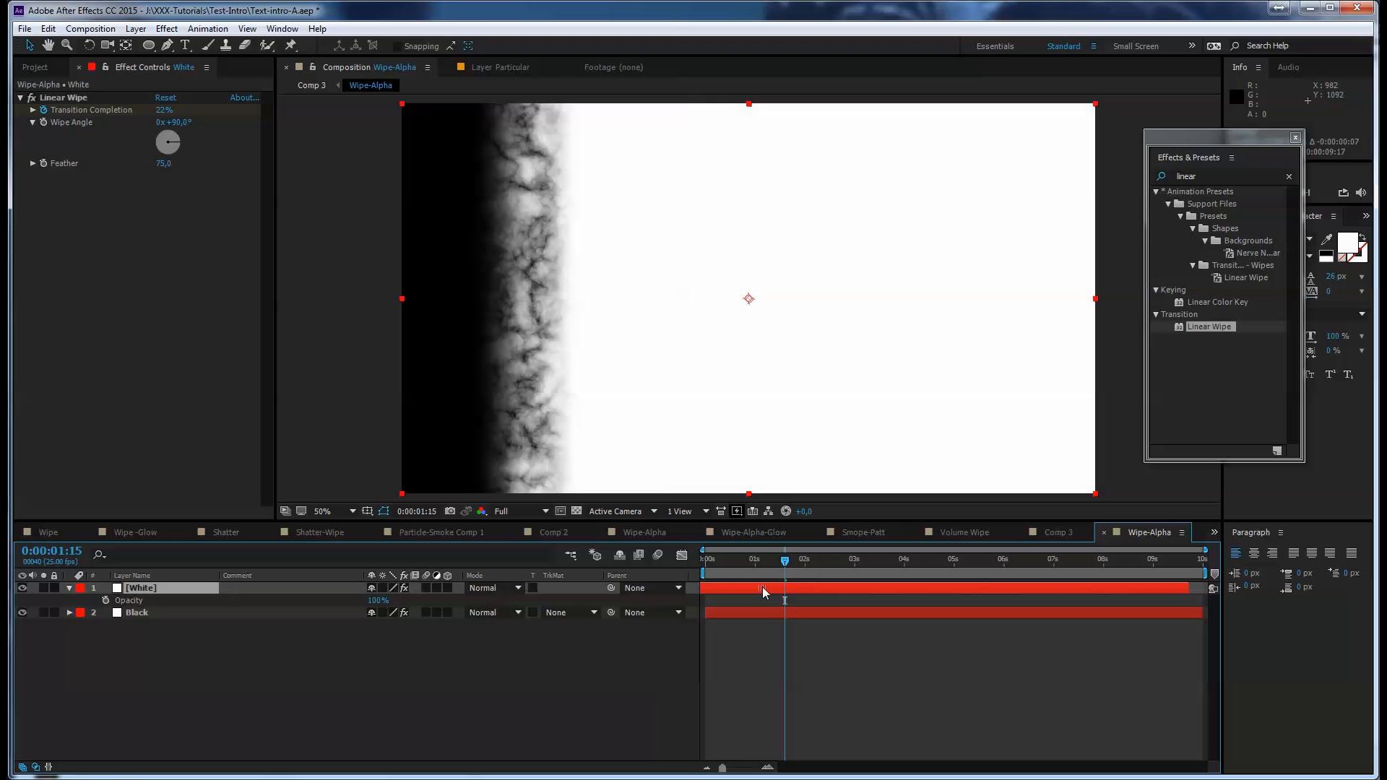
pyautogui.moveTo(792, 563)
pyautogui.mouseDown()
pyautogui.moveTo(754, 565)
pyautogui.moveTo(822, 564)
pyautogui.moveTo(779, 561)
pyautogui.mouseUp()
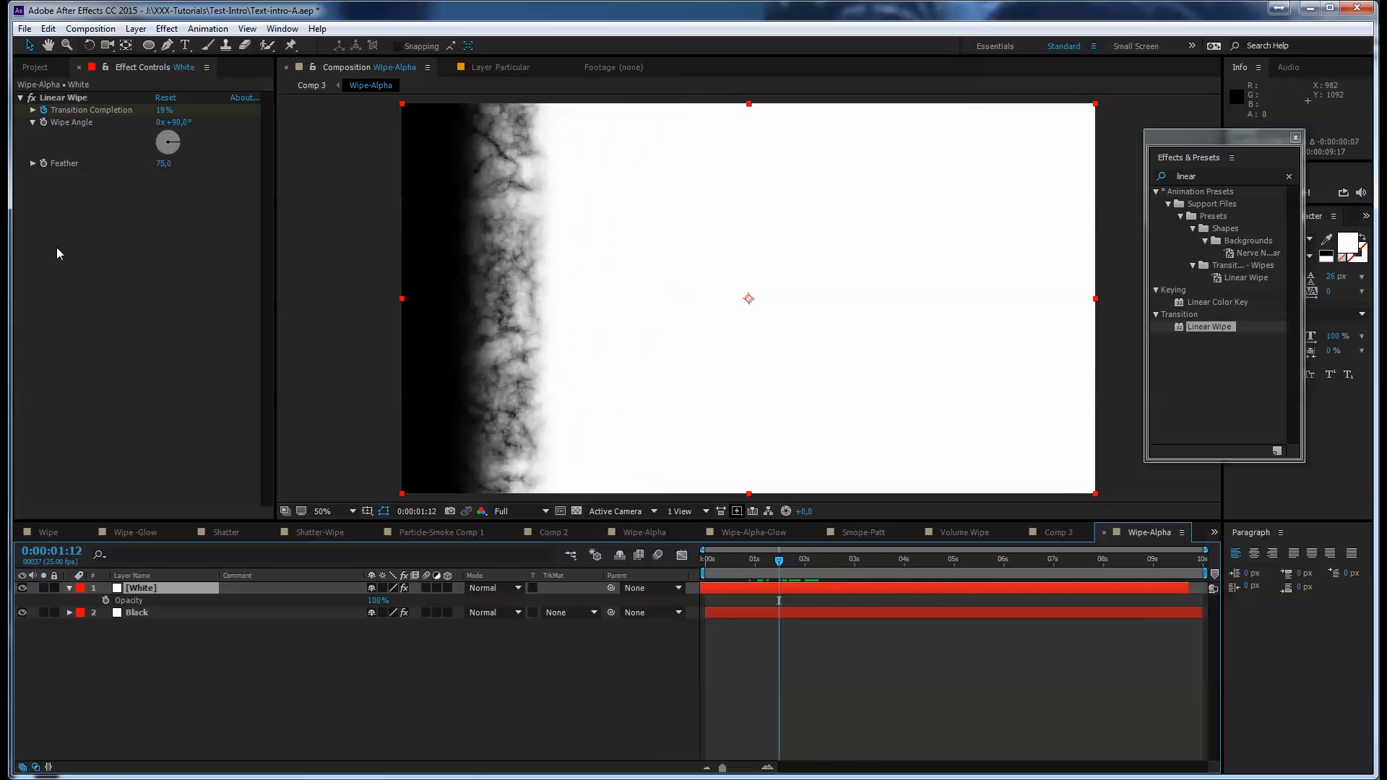
# Add an adjustment layer on top of the Wipe-Alpha composition and apply the Curves effect to it
pyautogui.click(135, 29)
pyautogui.moveTo(332, 46)
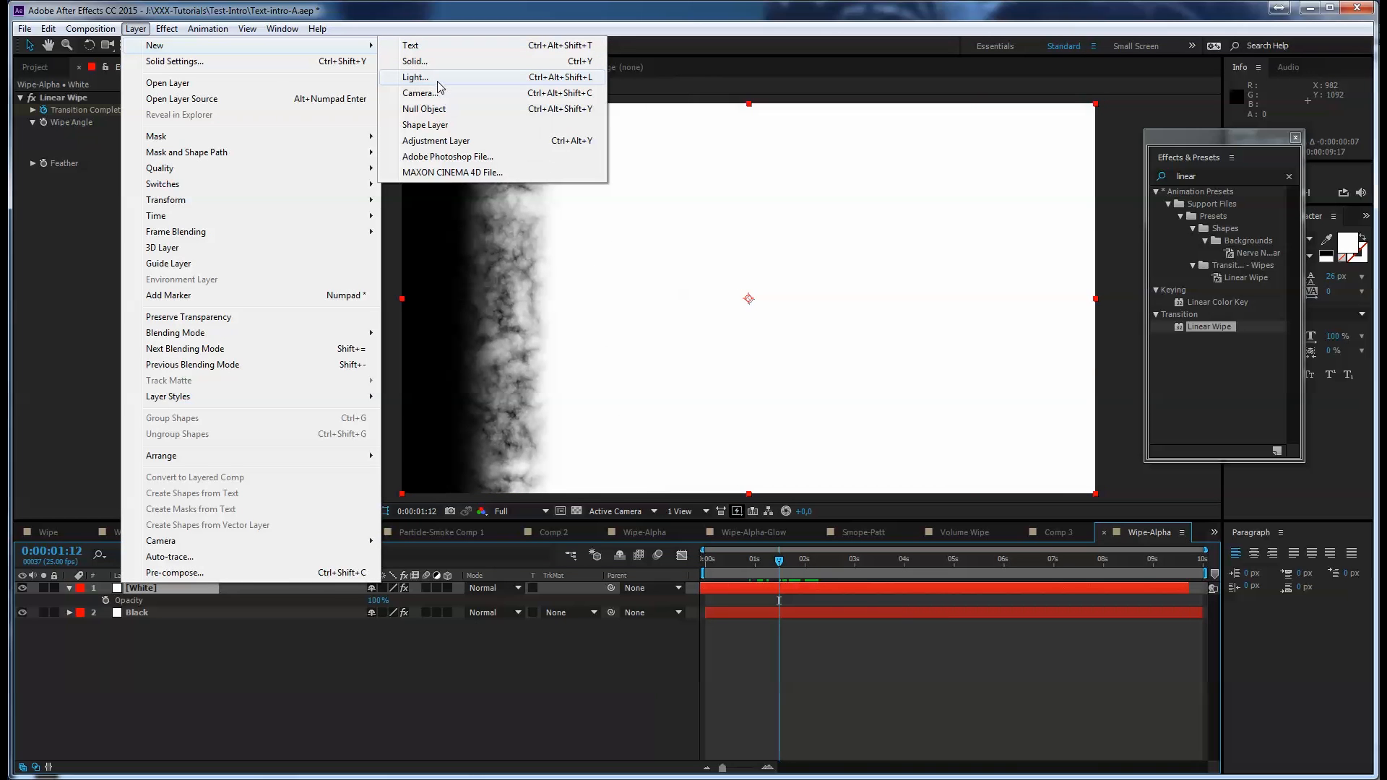
pyautogui.click(453, 143)
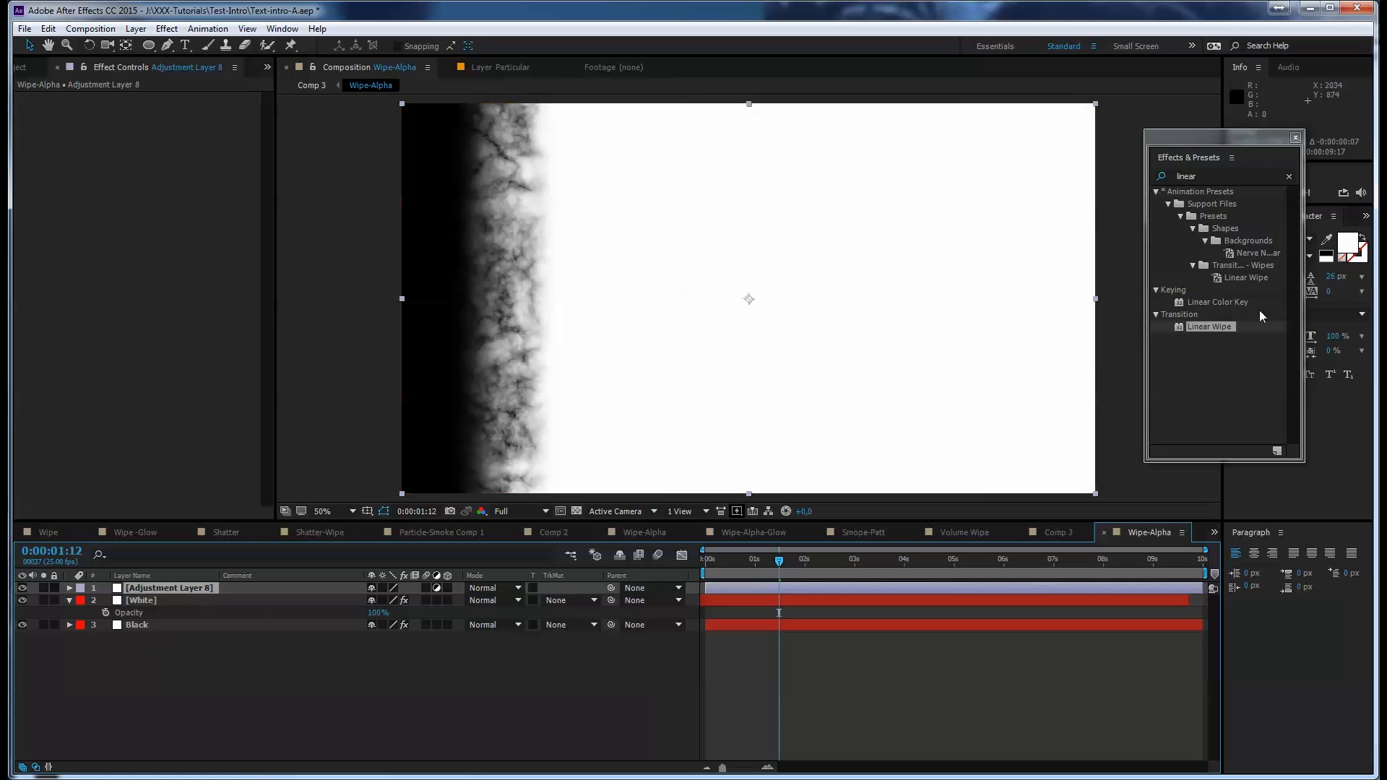
pyautogui.click(1210, 177)
pyautogui.write('curve')
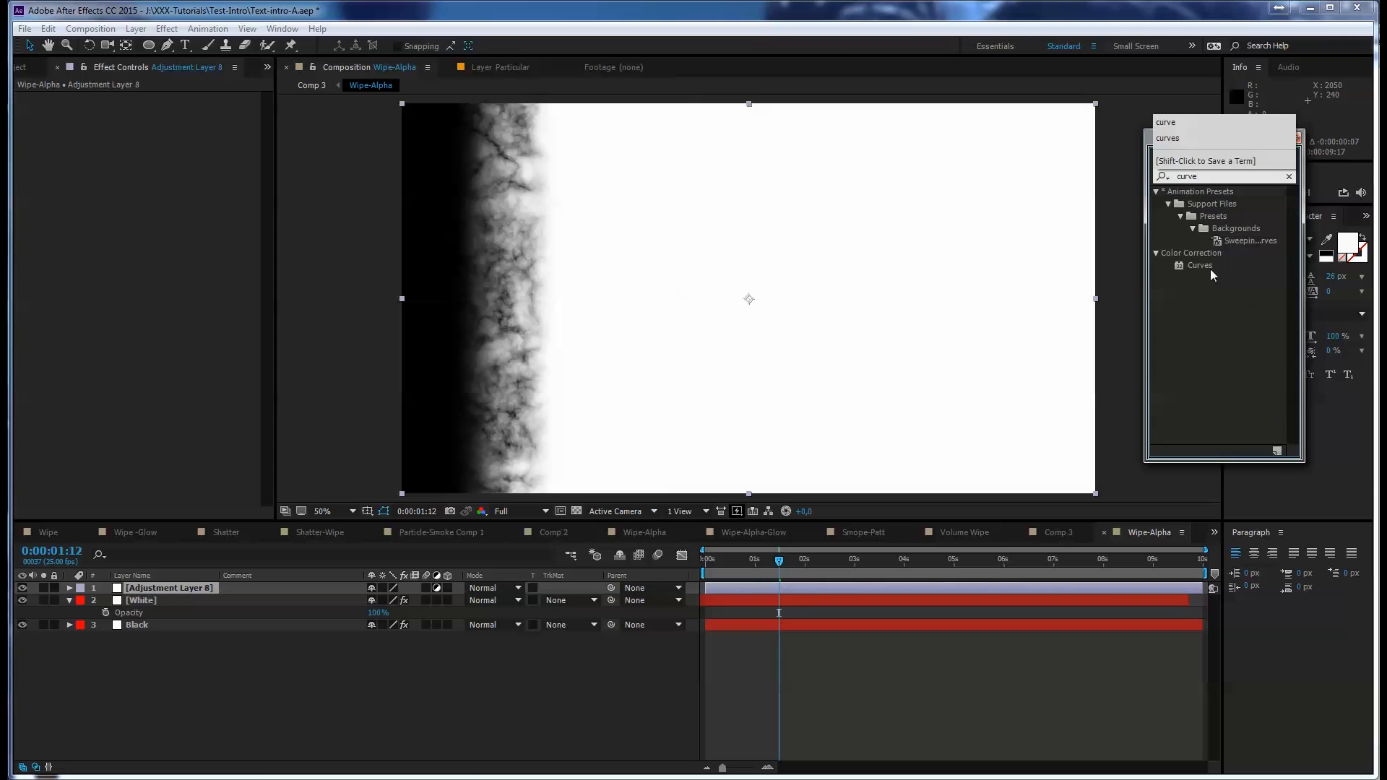
pyautogui.doubleClick(1206, 266)
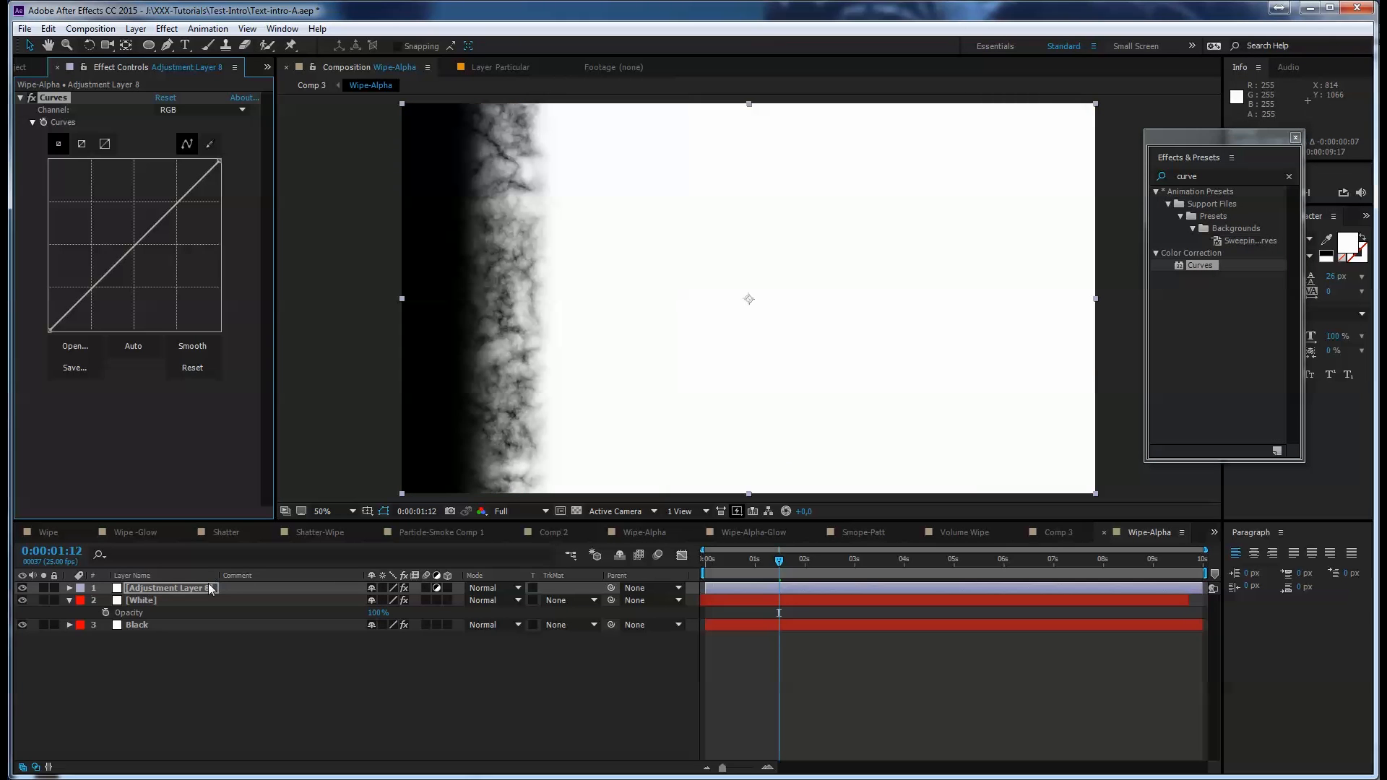
# Steepen the adjustment layer's RGB curve by moving its black and white endpoints inward to raise the noise edge's contrast
pyautogui.moveTo(216, 163)
pyautogui.mouseDown()
pyautogui.moveTo(160, 159)
pyautogui.moveTo(209, 158)
pyautogui.moveTo(182, 161)
pyautogui.moveTo(203, 175)
pyautogui.mouseUp()
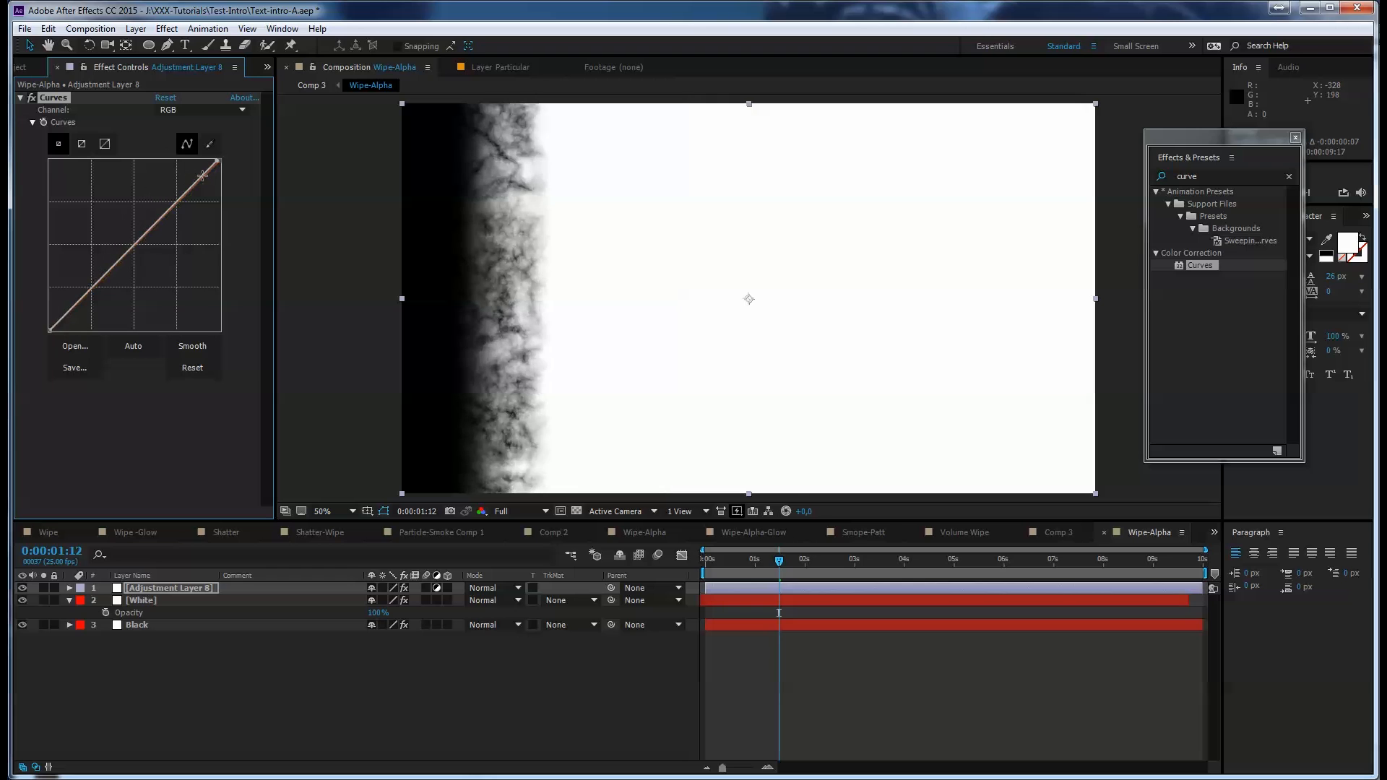
pyautogui.moveTo(48, 329); pyautogui.dragTo(87, 330)
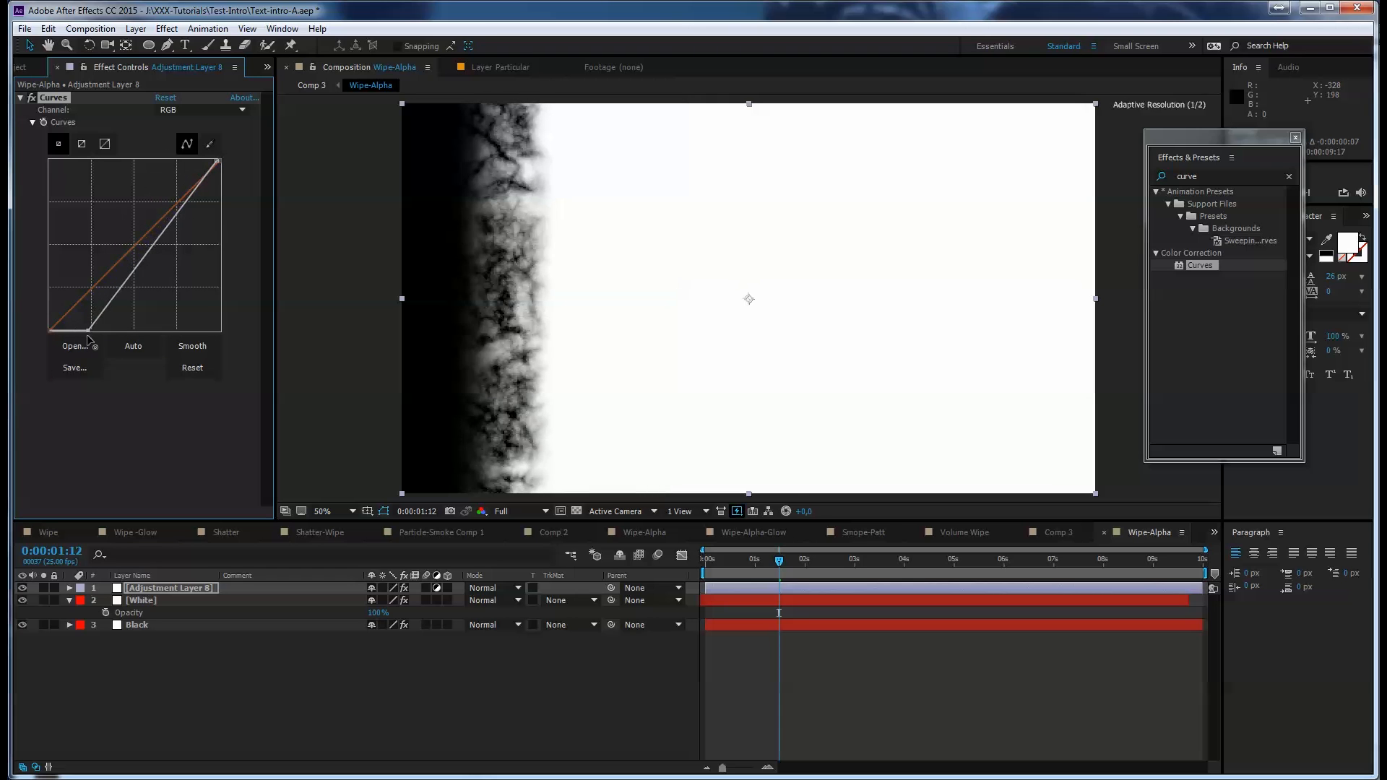
pyautogui.moveTo(218, 160); pyautogui.dragTo(192, 164)
pyautogui.moveTo(88, 331); pyautogui.dragTo(109, 339)
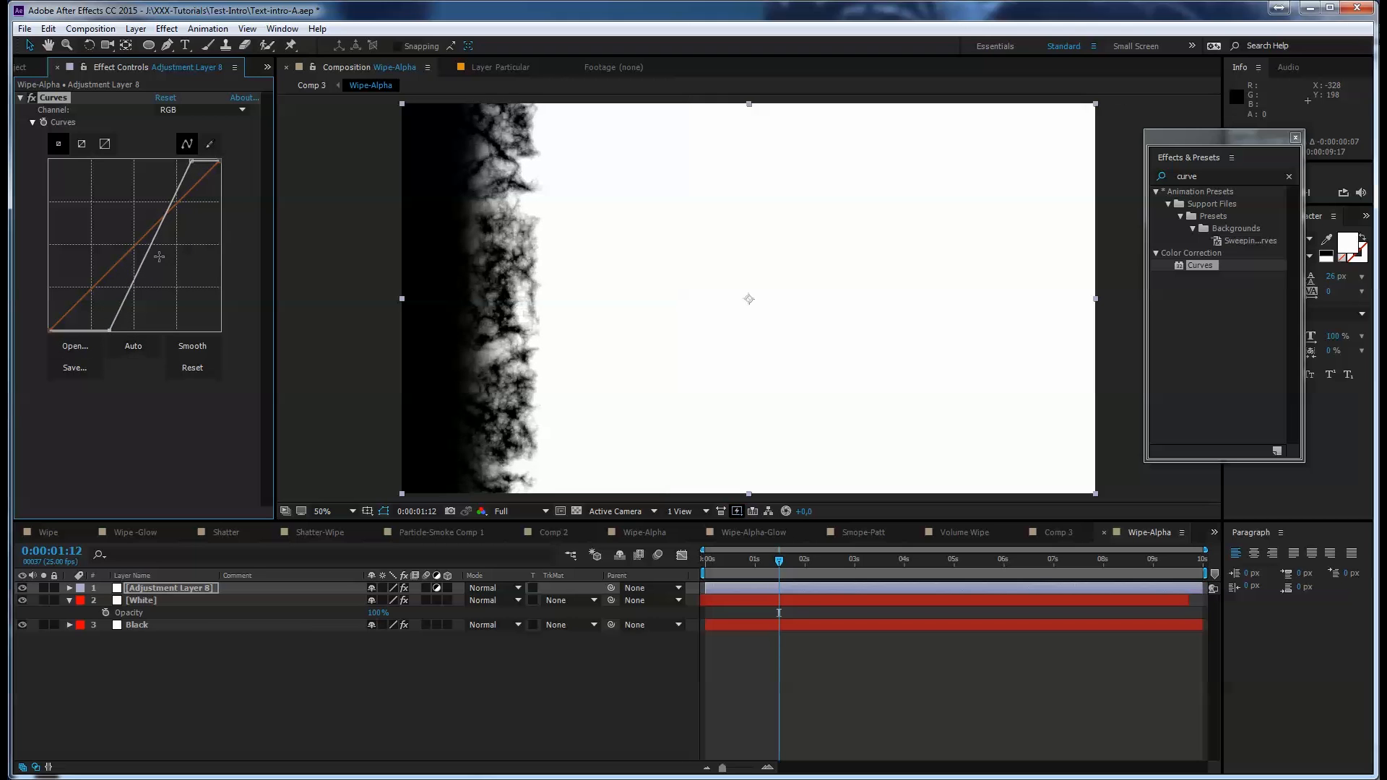
pyautogui.moveTo(191, 159); pyautogui.dragTo(171, 163)
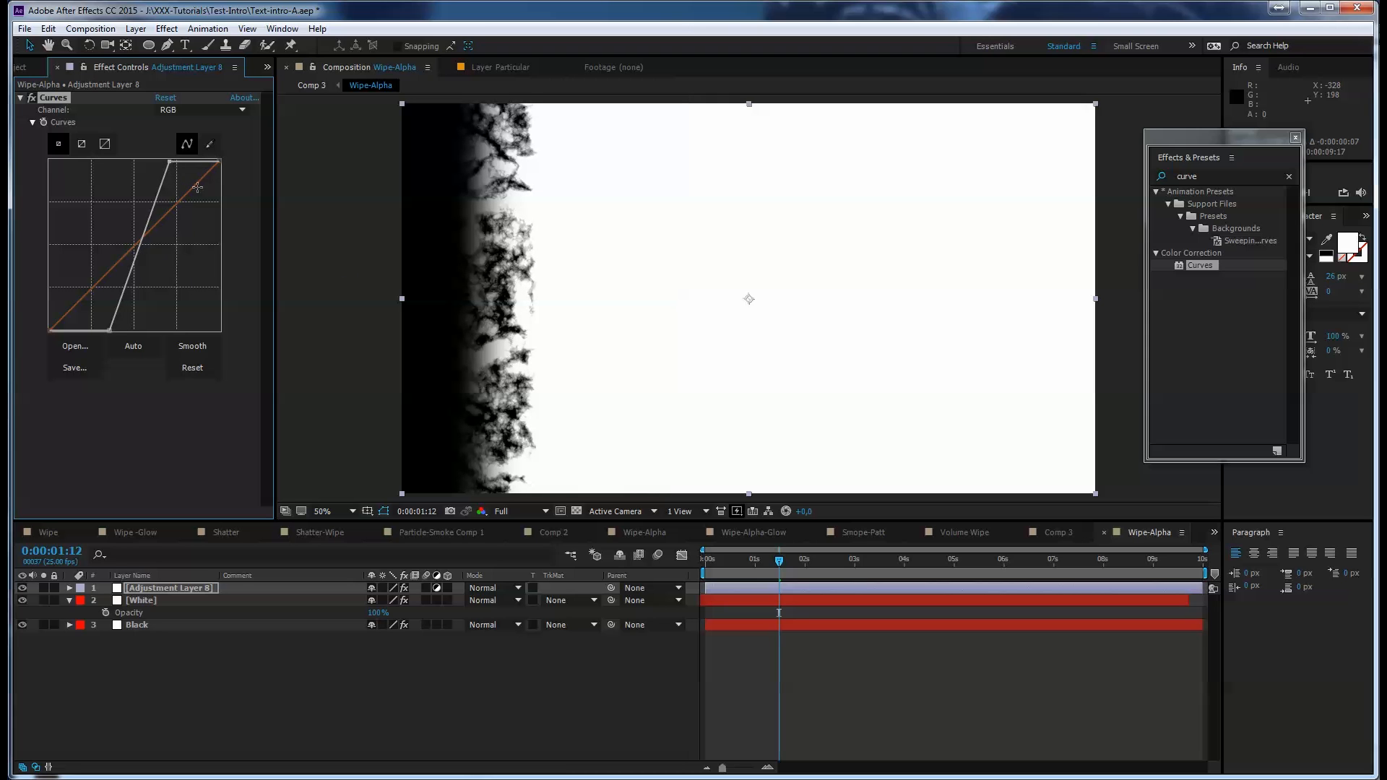
# Examine the Turbulent Noise settings of the Black layer near the start of the composition
pyautogui.moveTo(781, 561); pyautogui.dragTo(728, 562)
pyautogui.click(141, 626)
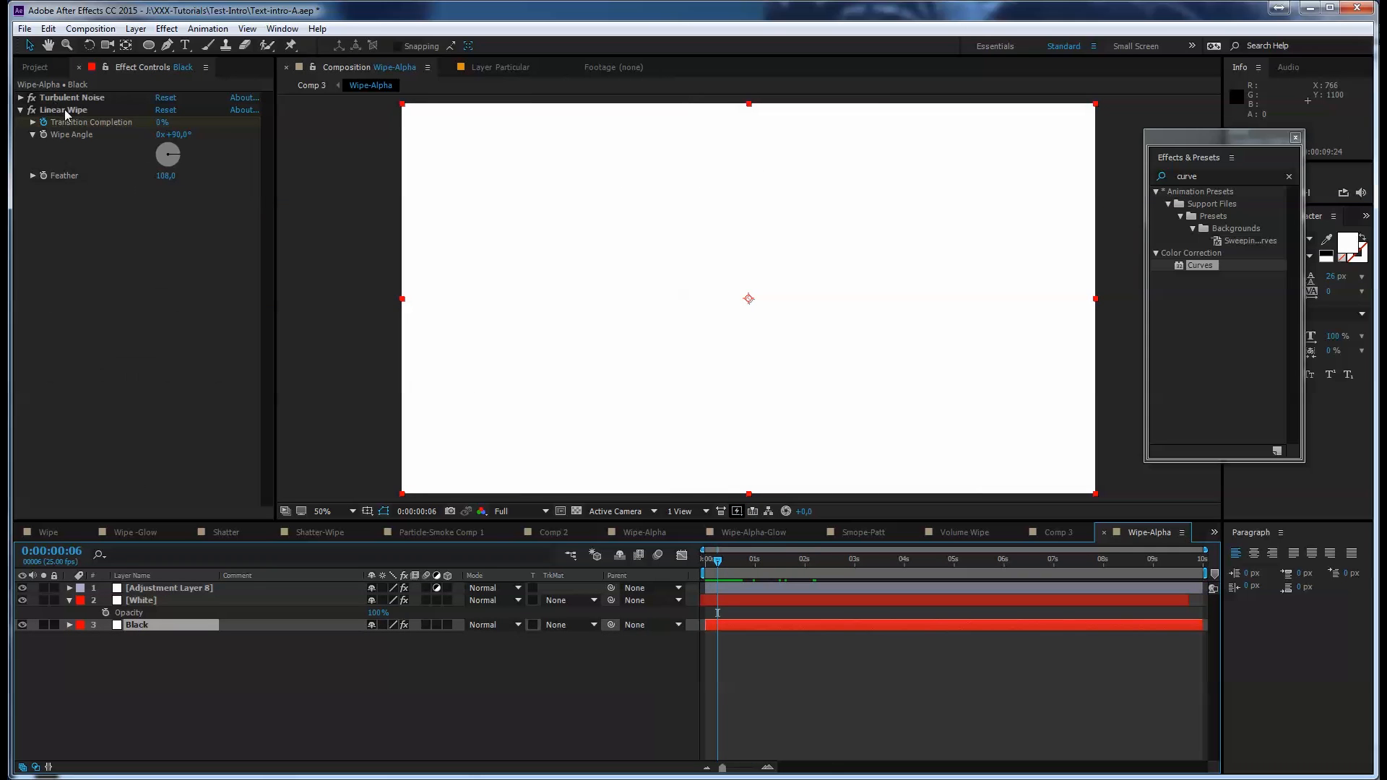
pyautogui.click(21, 98)
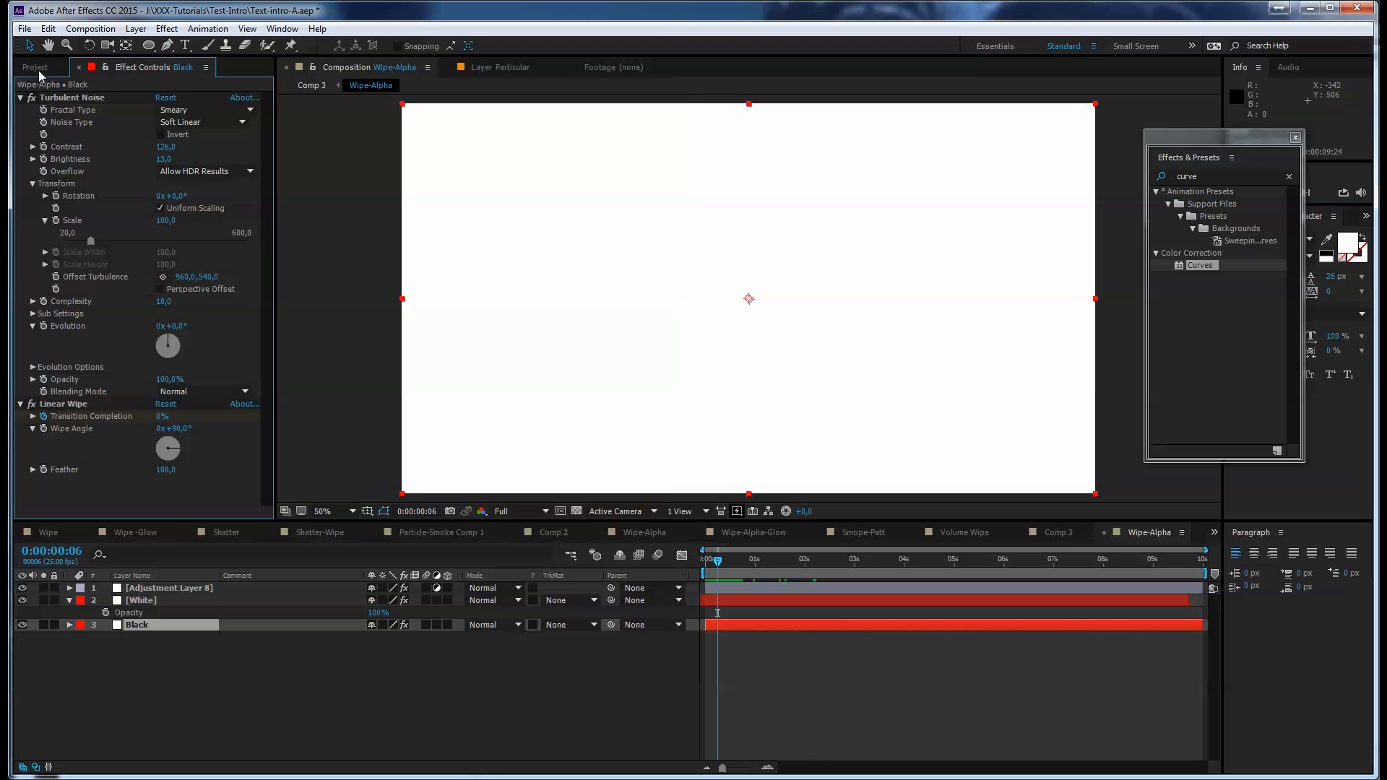
# Go to Comp 3 and inspect the logo's wipe reveal up close between about 2 and 2.5 seconds
pyautogui.click(1064, 532)
pyautogui.moveTo(725, 562); pyautogui.dragTo(829, 563)
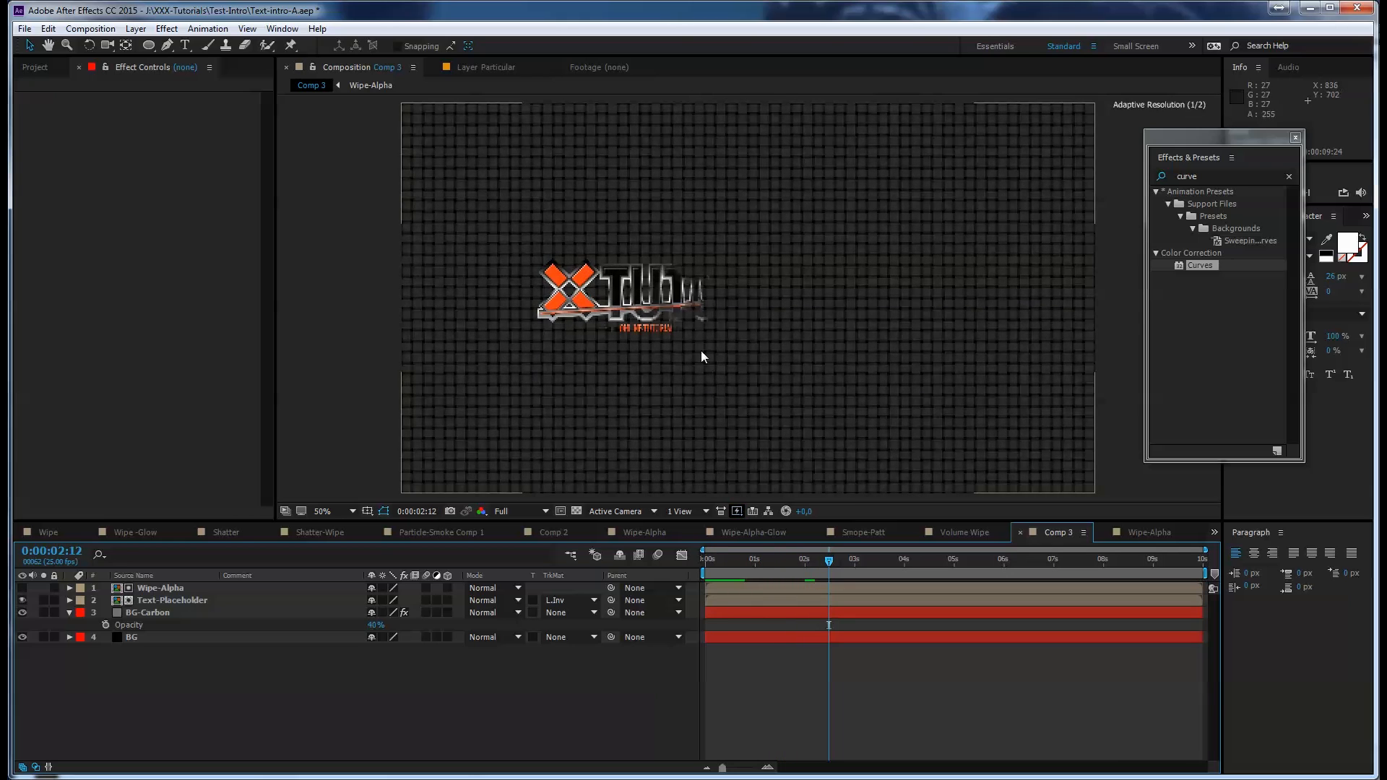
pyautogui.press('.')
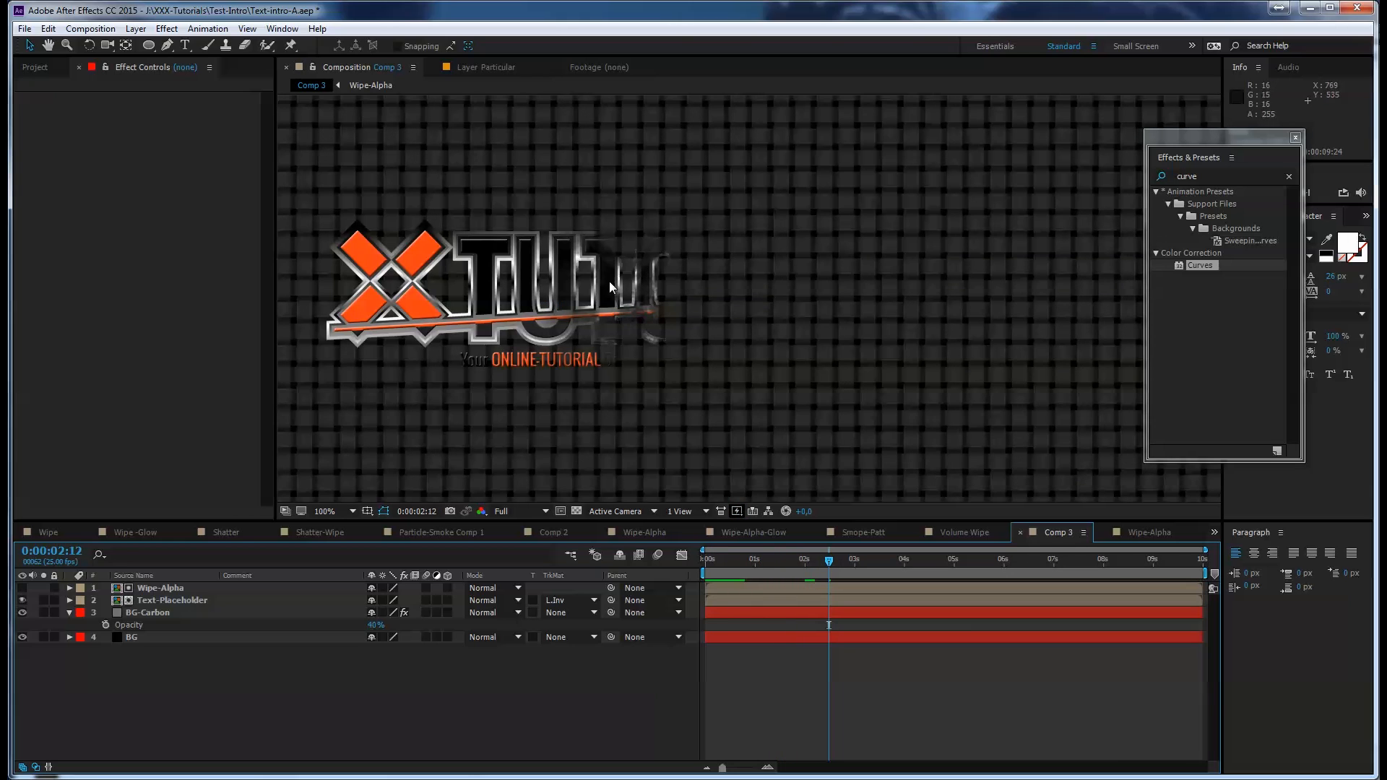
pyautogui.moveTo(831, 557)
pyautogui.mouseDown()
pyautogui.moveTo(879, 553)
pyautogui.moveTo(774, 557)
pyautogui.moveTo(909, 548)
pyautogui.moveTo(775, 556)
pyautogui.moveTo(851, 557)
pyautogui.moveTo(831, 560)
pyautogui.mouseUp()
pyautogui.scroll(-4, 726, 308)
pyautogui.scroll(2, 760, 382)
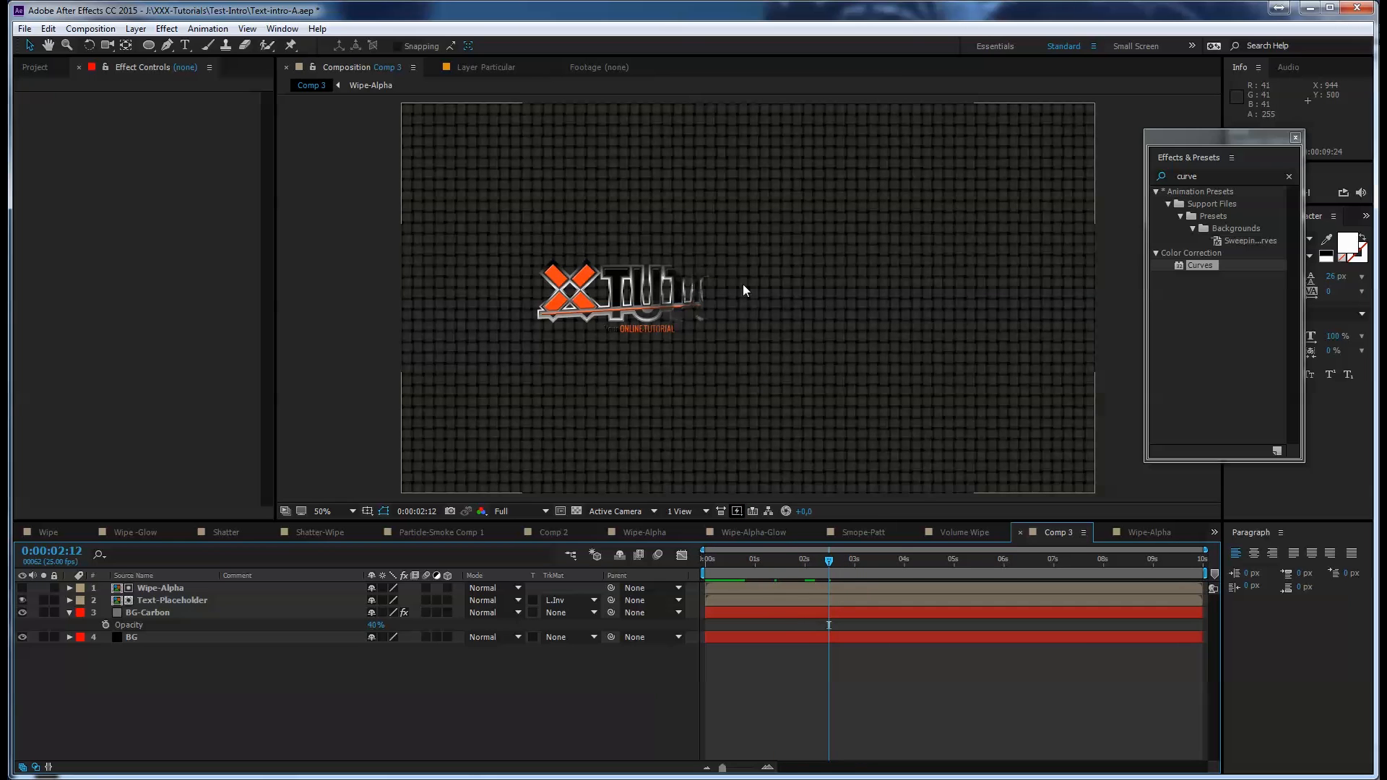
pyautogui.moveTo(829, 560); pyautogui.dragTo(808, 560)
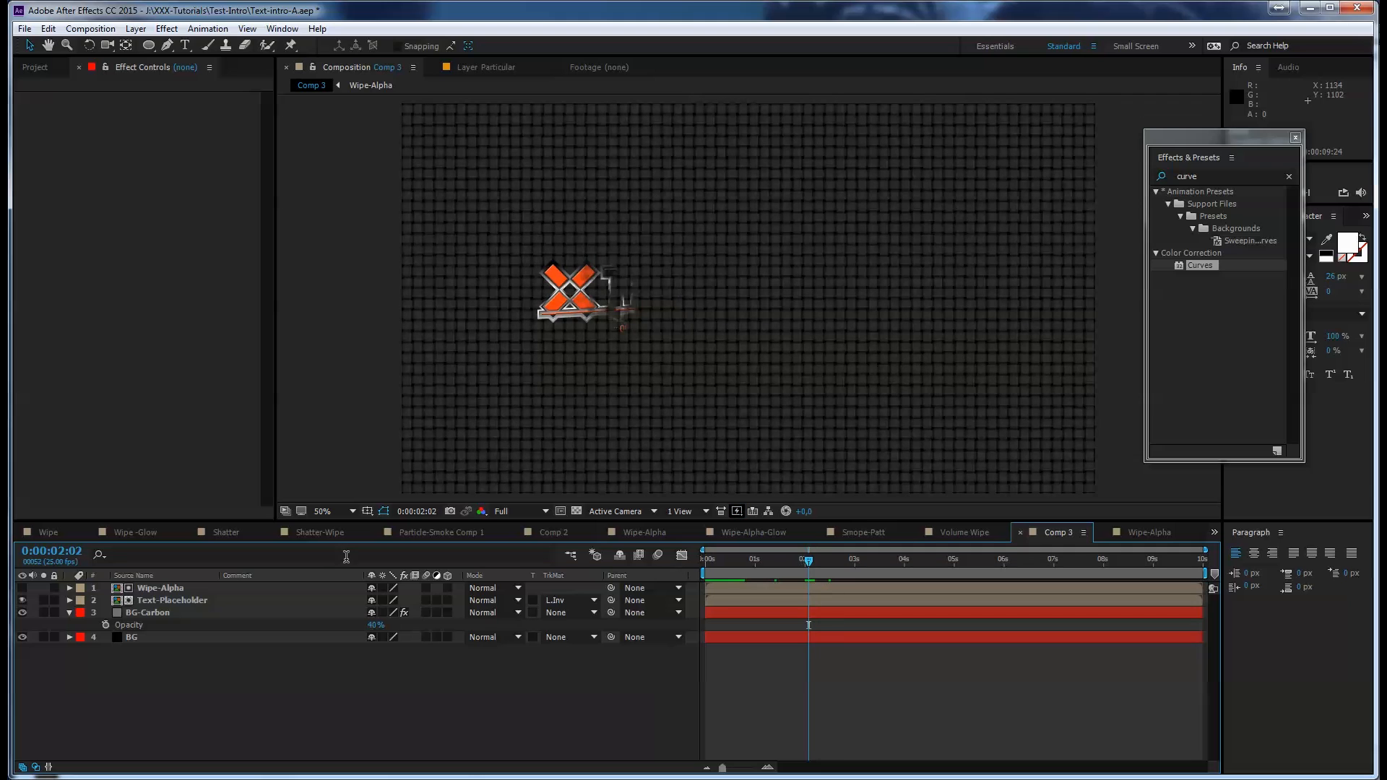
# Duplicate the Wipe-Alpha composition used in Comp 3 and rename the copy Wipe-Alpha-Glow-2
pyautogui.click(35, 67)
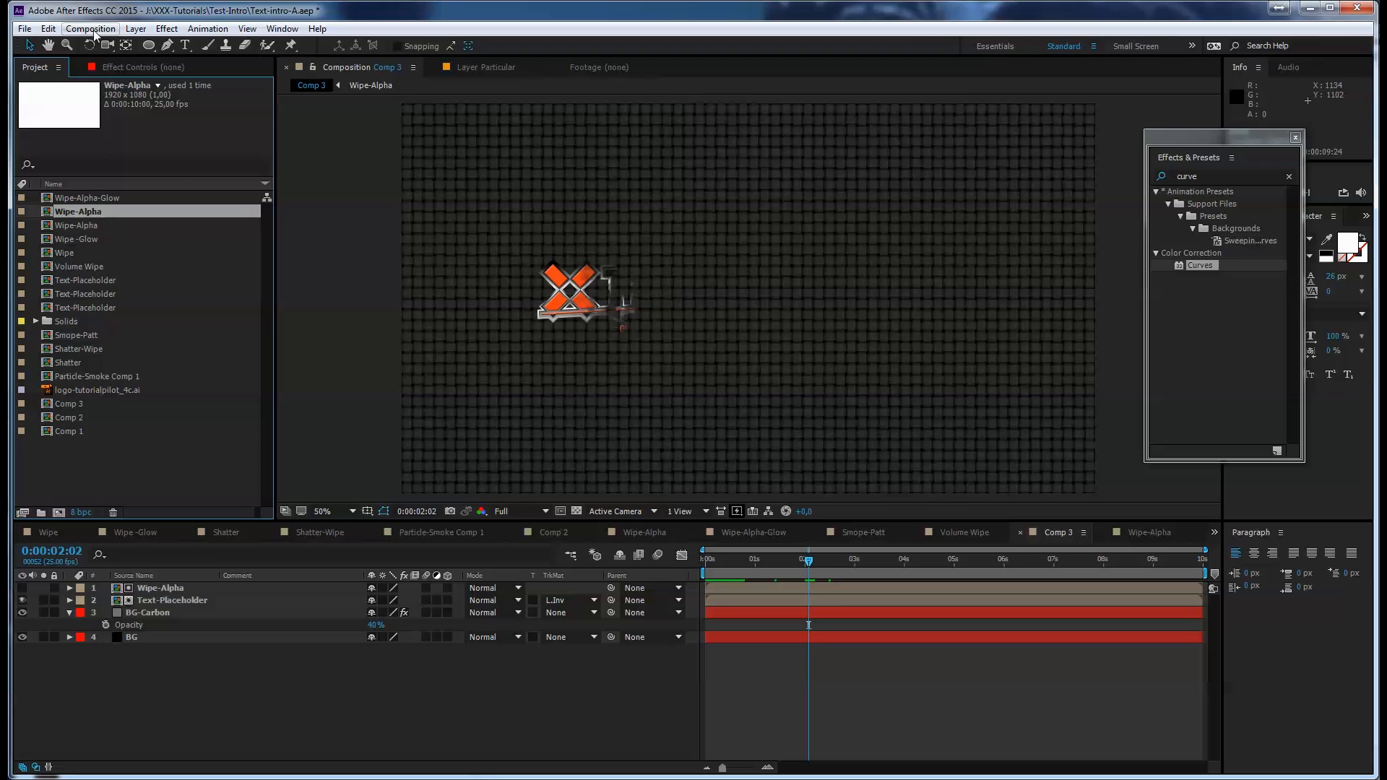
pyautogui.click(48, 29)
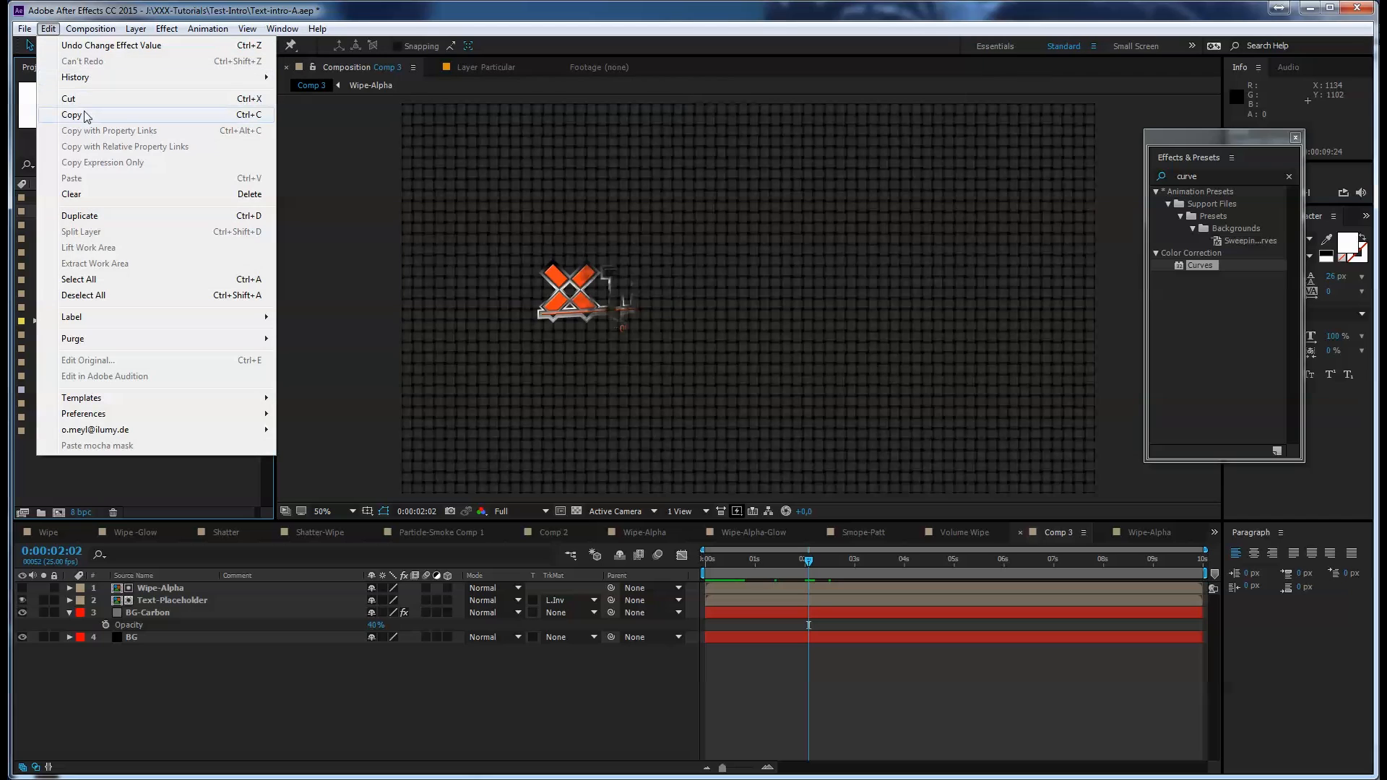
pyautogui.click(49, 28)
pyautogui.click(97, 176)
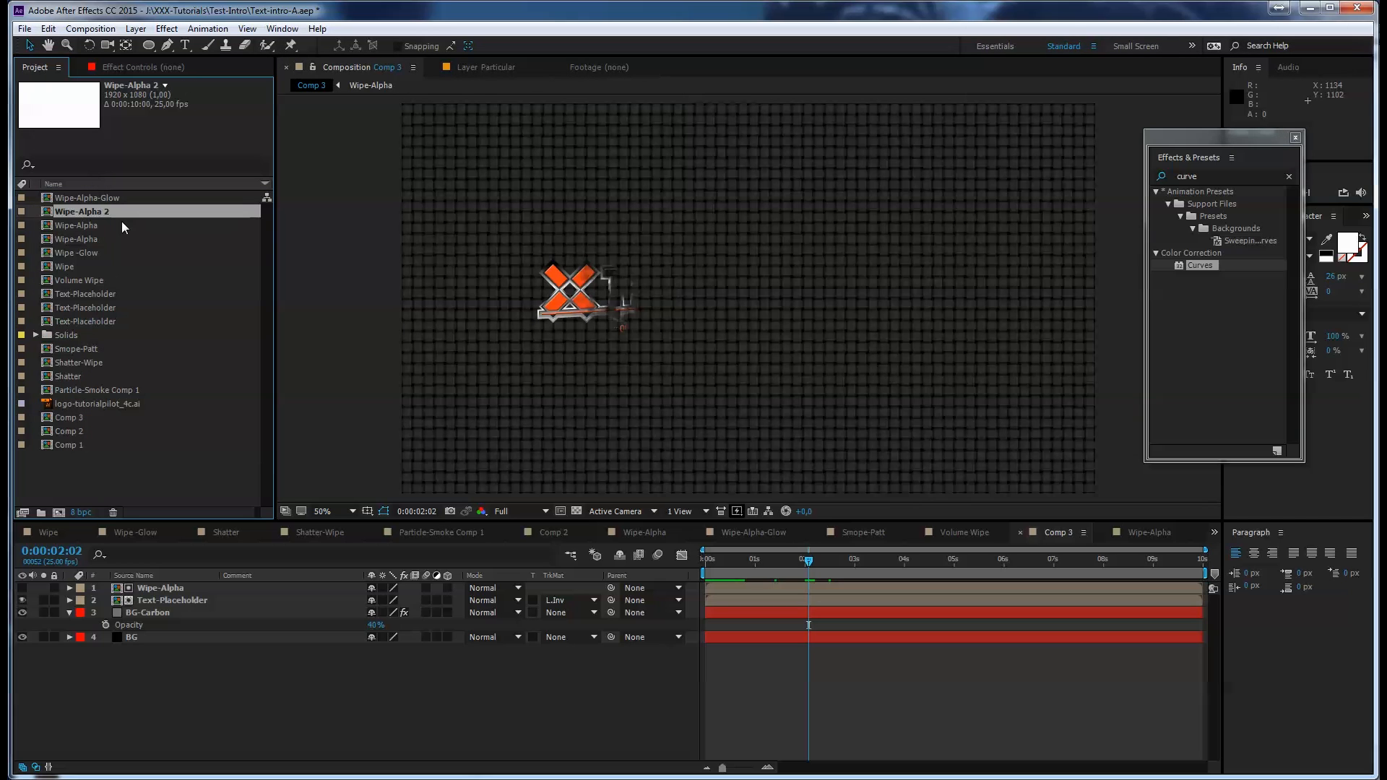
pyautogui.press('Return')
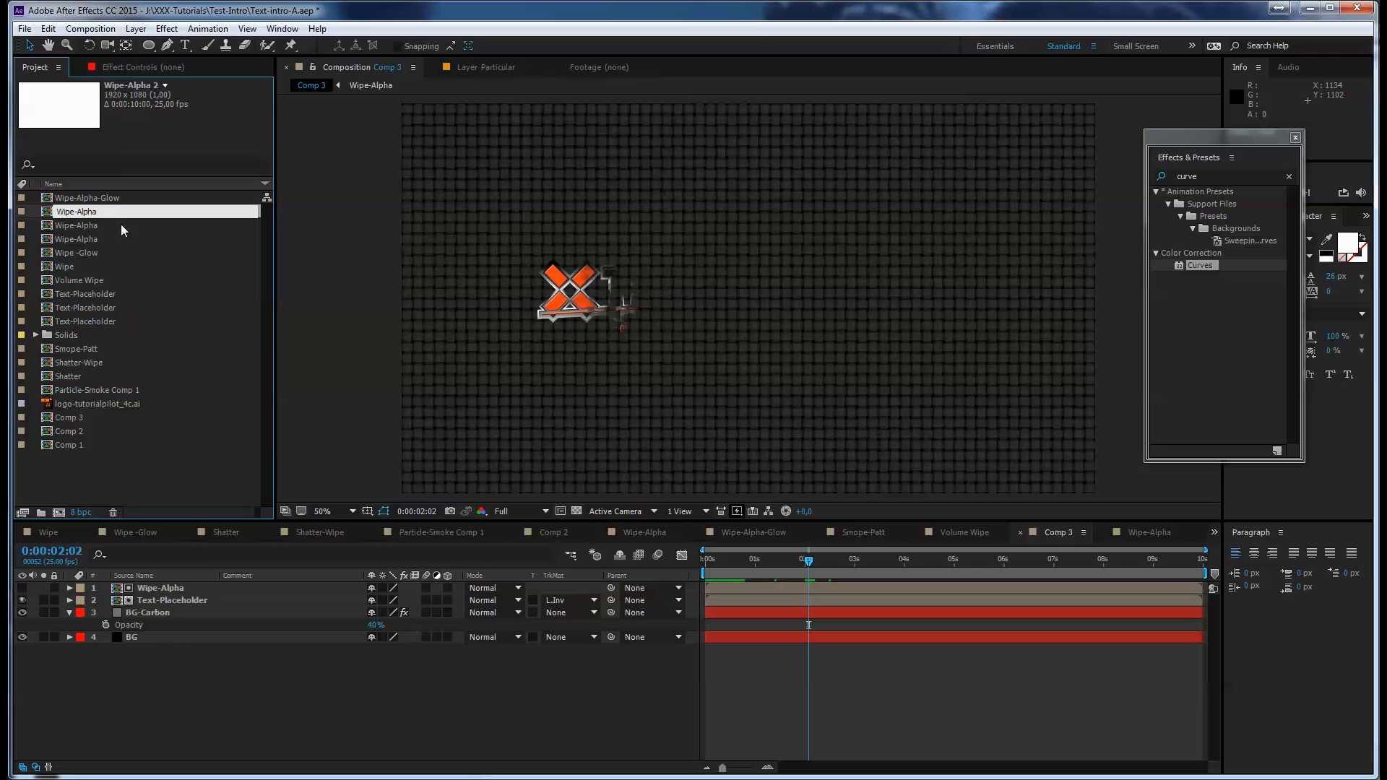
pyautogui.write('-Glow')
pyautogui.write('-2')
pyautogui.press('Return')
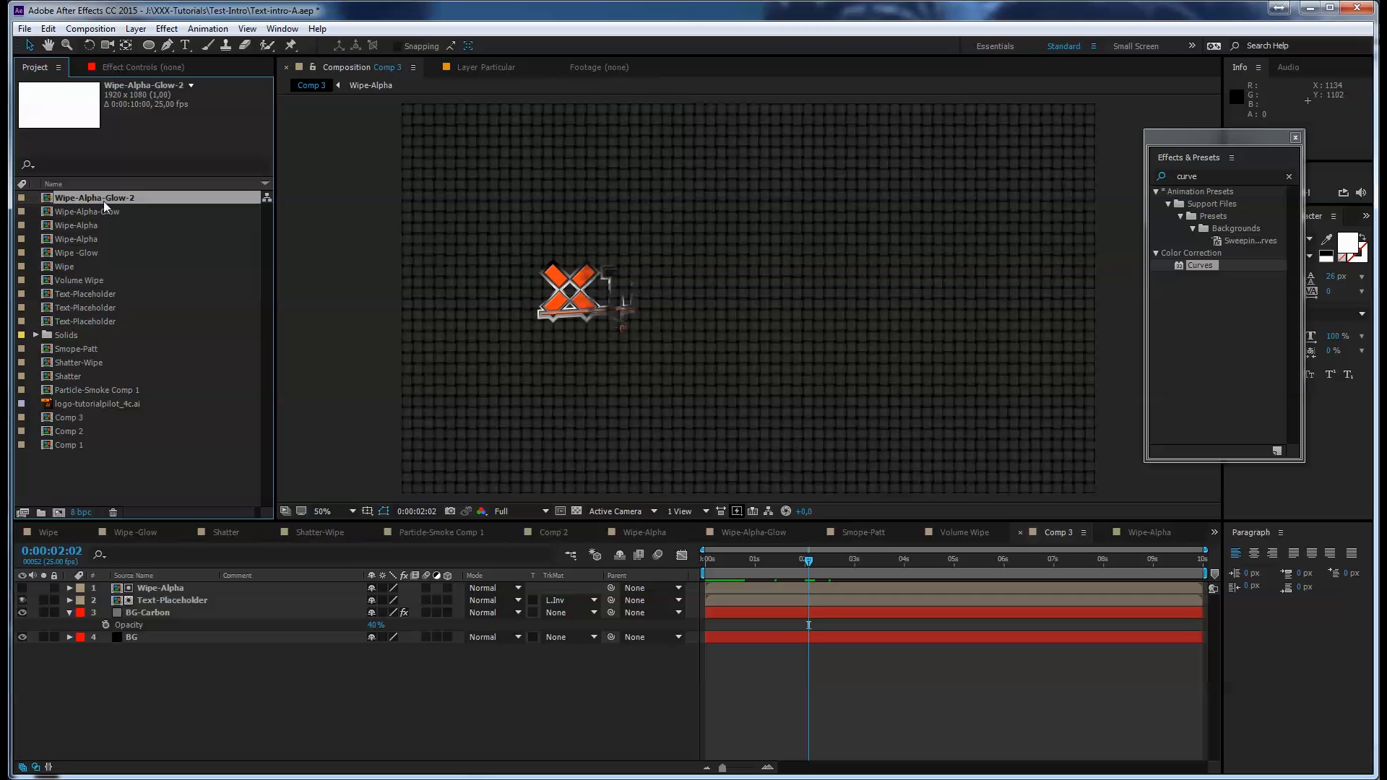
# Open the Wipe-Alpha-Glow-2 composition and move the current time to 0:00:02:09
pyautogui.doubleClick(103, 195)
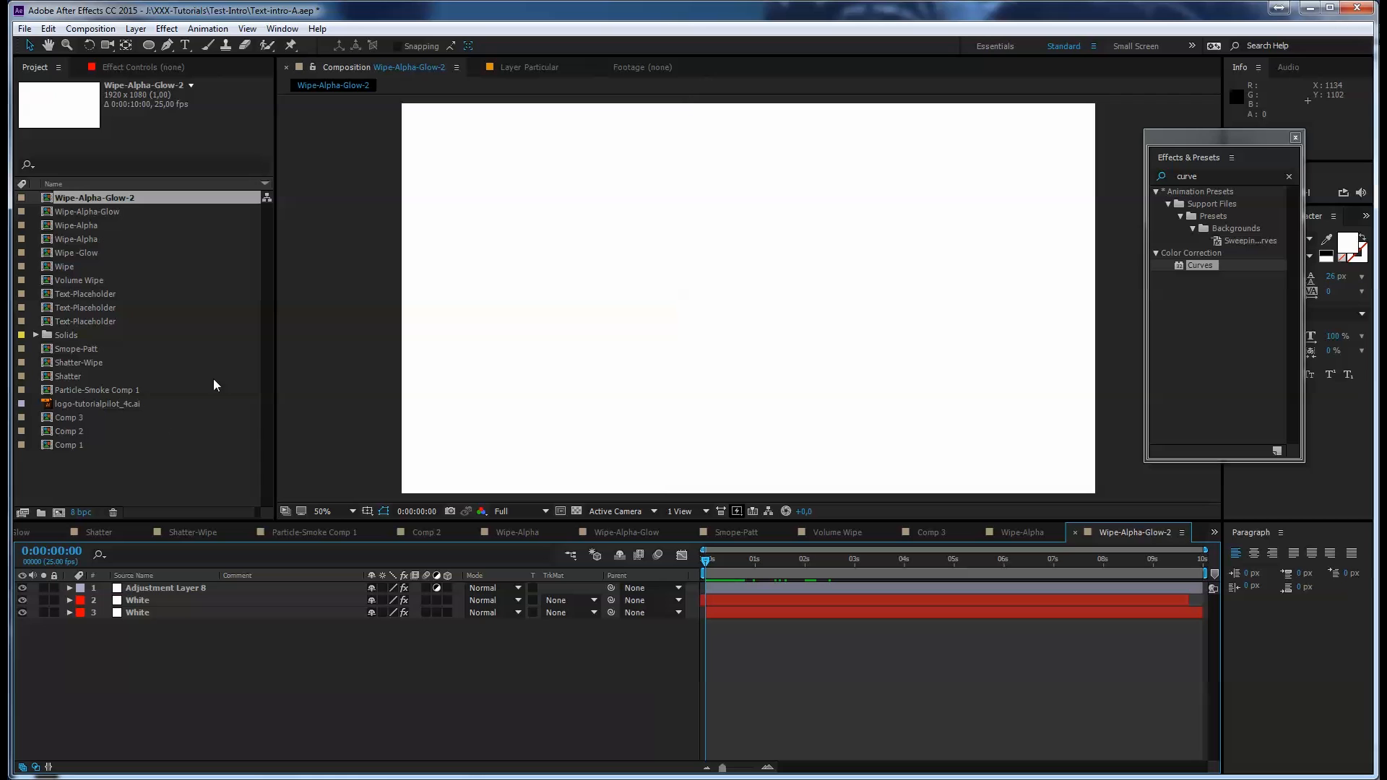
pyautogui.moveTo(709, 560); pyautogui.dragTo(808, 548)
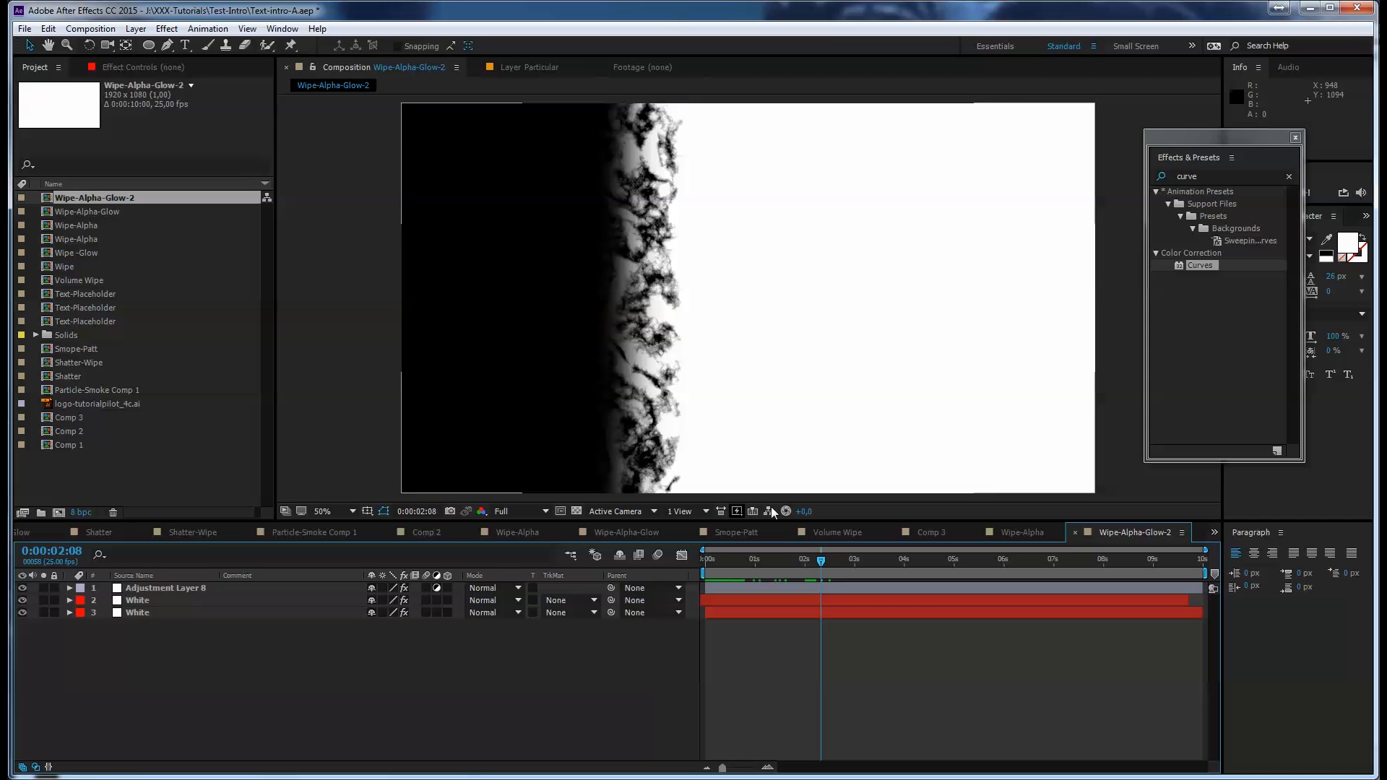
pyautogui.moveTo(822, 562)
pyautogui.mouseDown()
pyautogui.moveTo(808, 562)
pyautogui.moveTo(823, 562)
pyautogui.mouseUp()
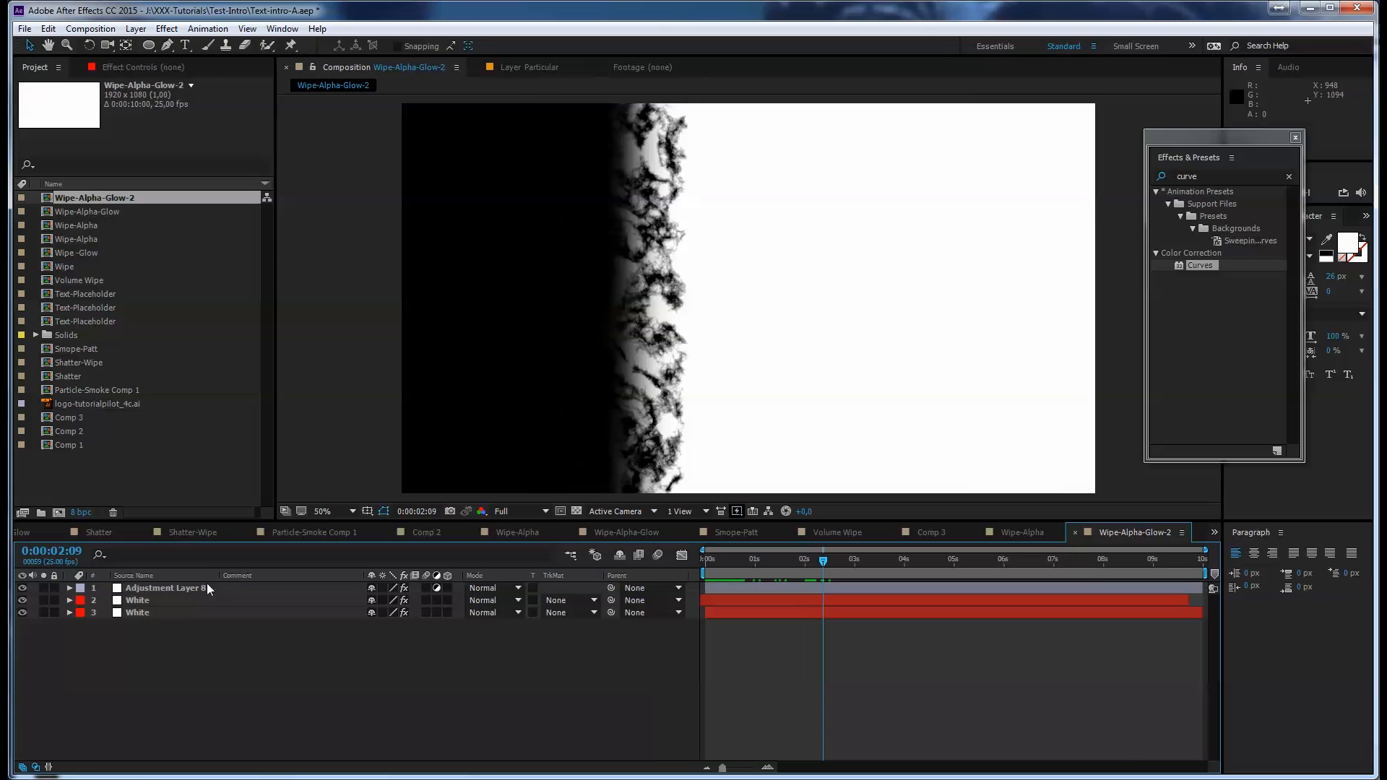
# Duplicate the White layer in Wipe-Alpha-Glow-2 and rotate the upper copy by 180°
pyautogui.click(150, 601)
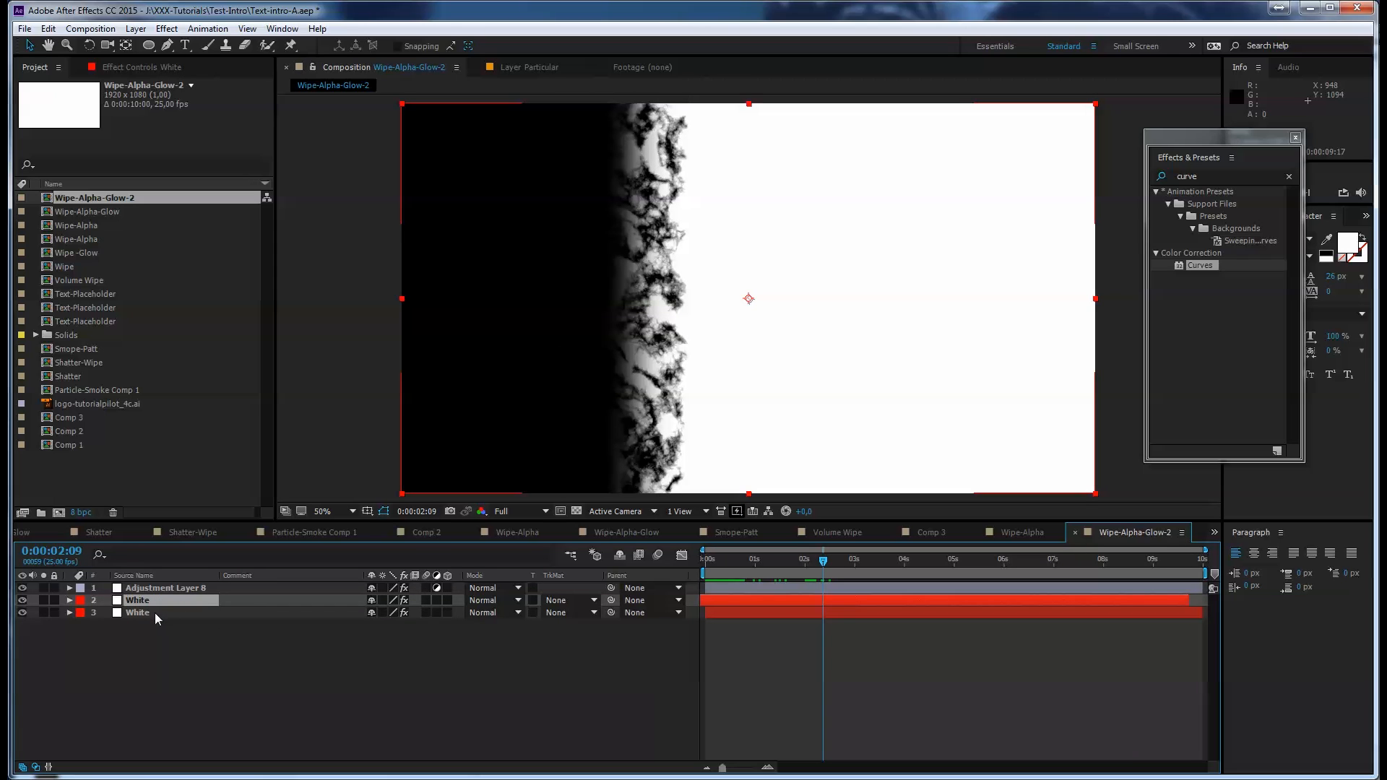
pyautogui.click(154, 612)
pyautogui.press('Return')
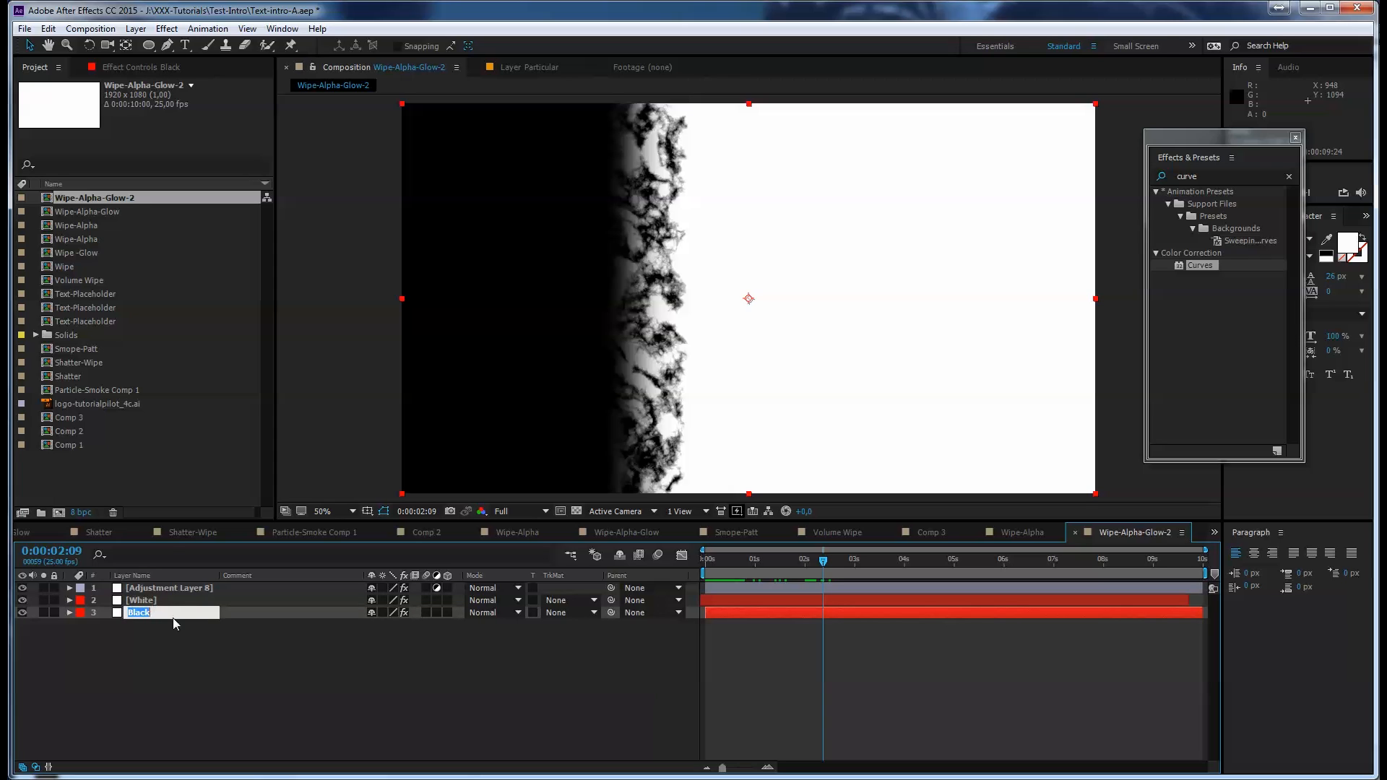
pyautogui.click(173, 620)
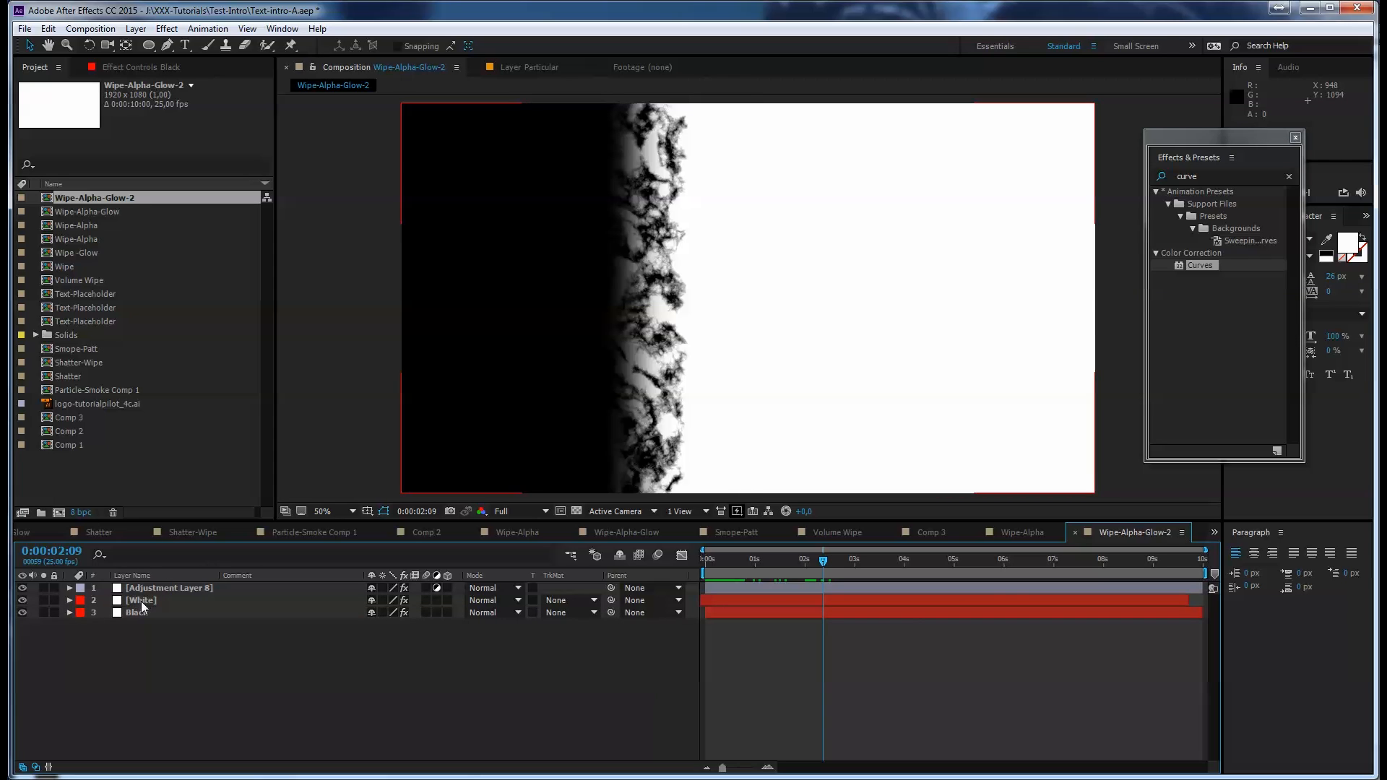
pyautogui.click(142, 602)
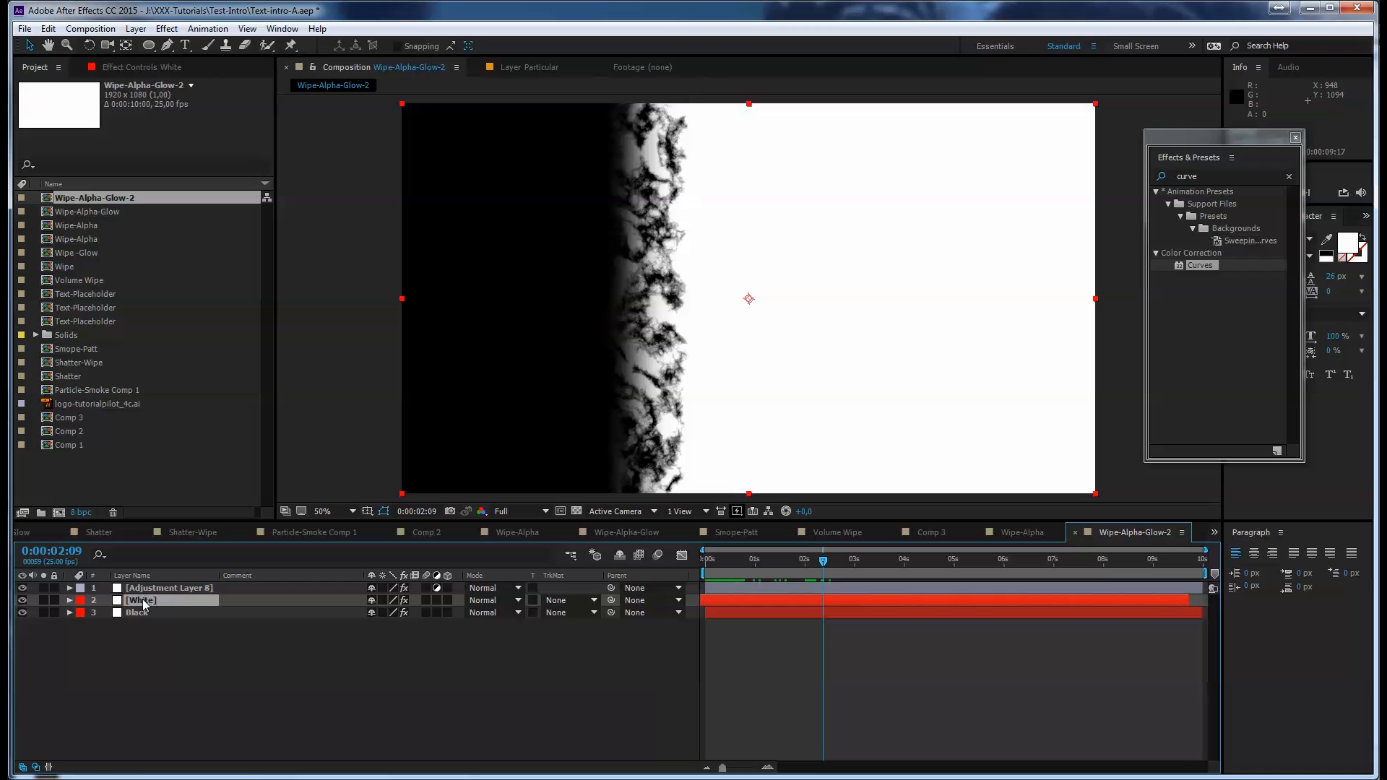
pyautogui.hotkey('ctrl', 'd')
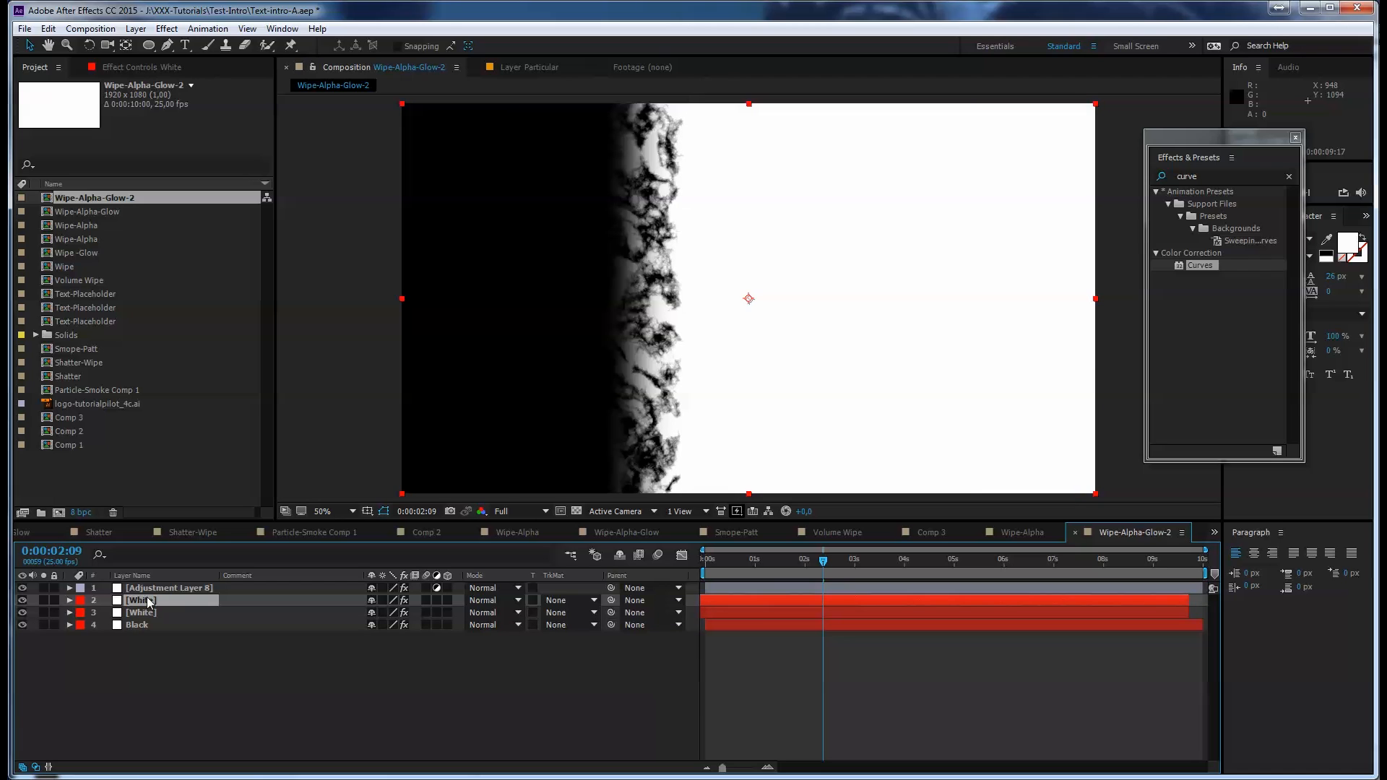
pyautogui.press('r')
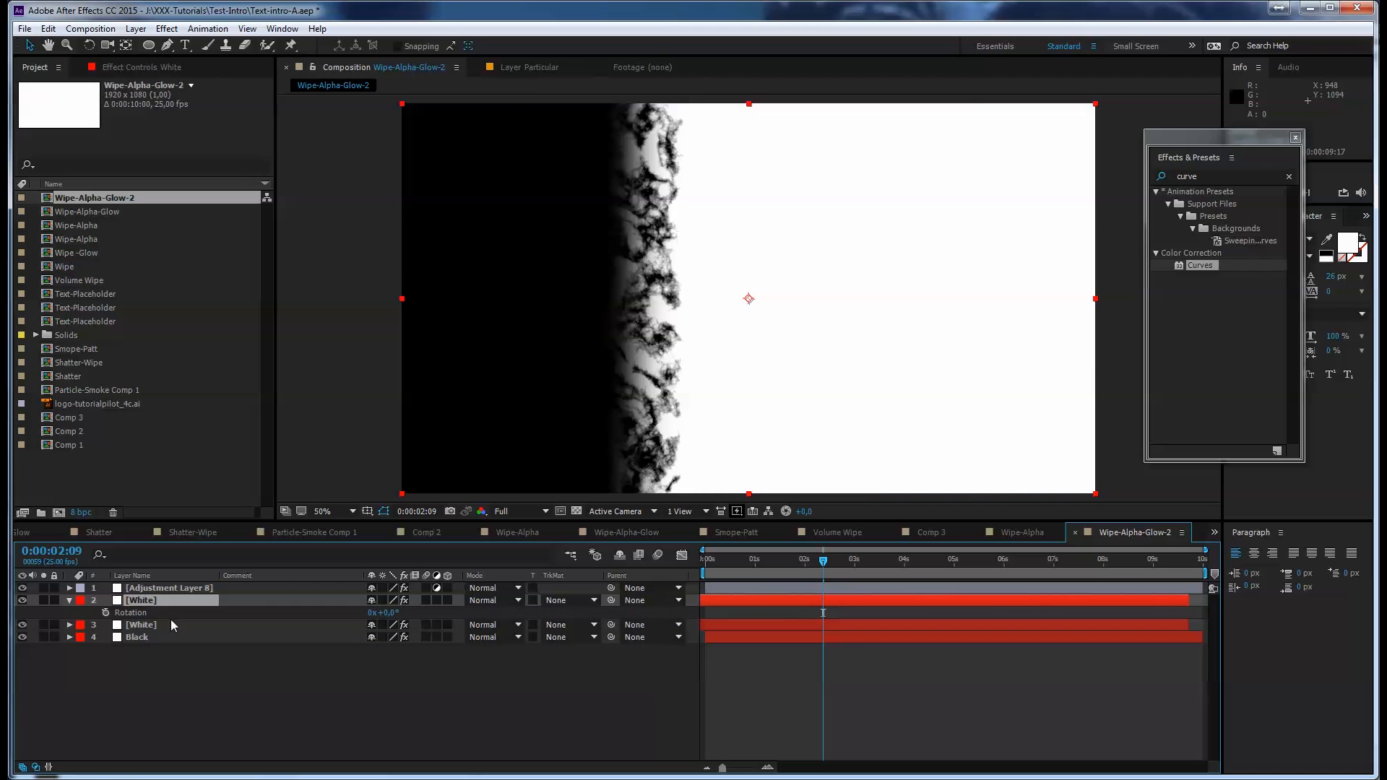
pyautogui.click(385, 613)
pyautogui.write('180')
pyautogui.press('Return')
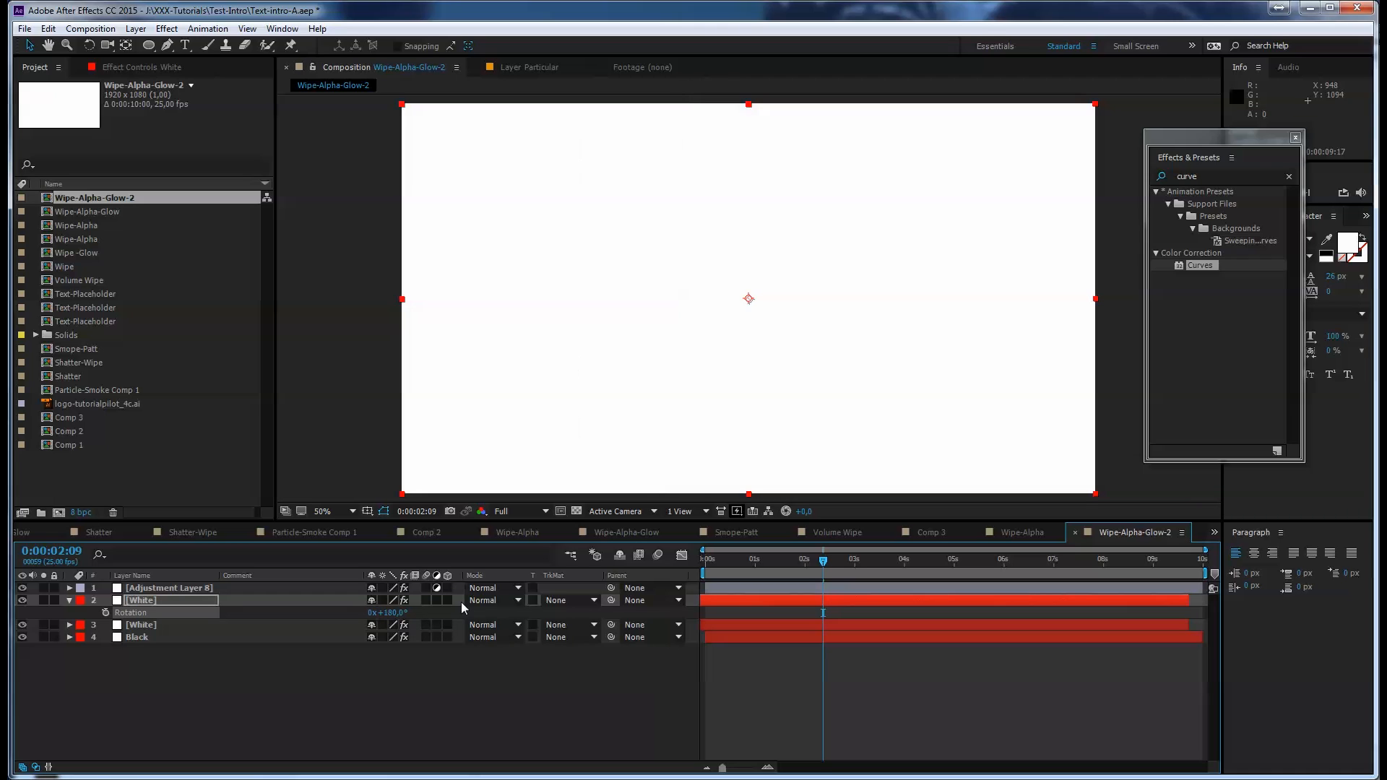
# Swap the two Transition Completion keyframes of the upper White layer's Linear Wipe so its wipe runs in reverse
pyautogui.click(70, 601)
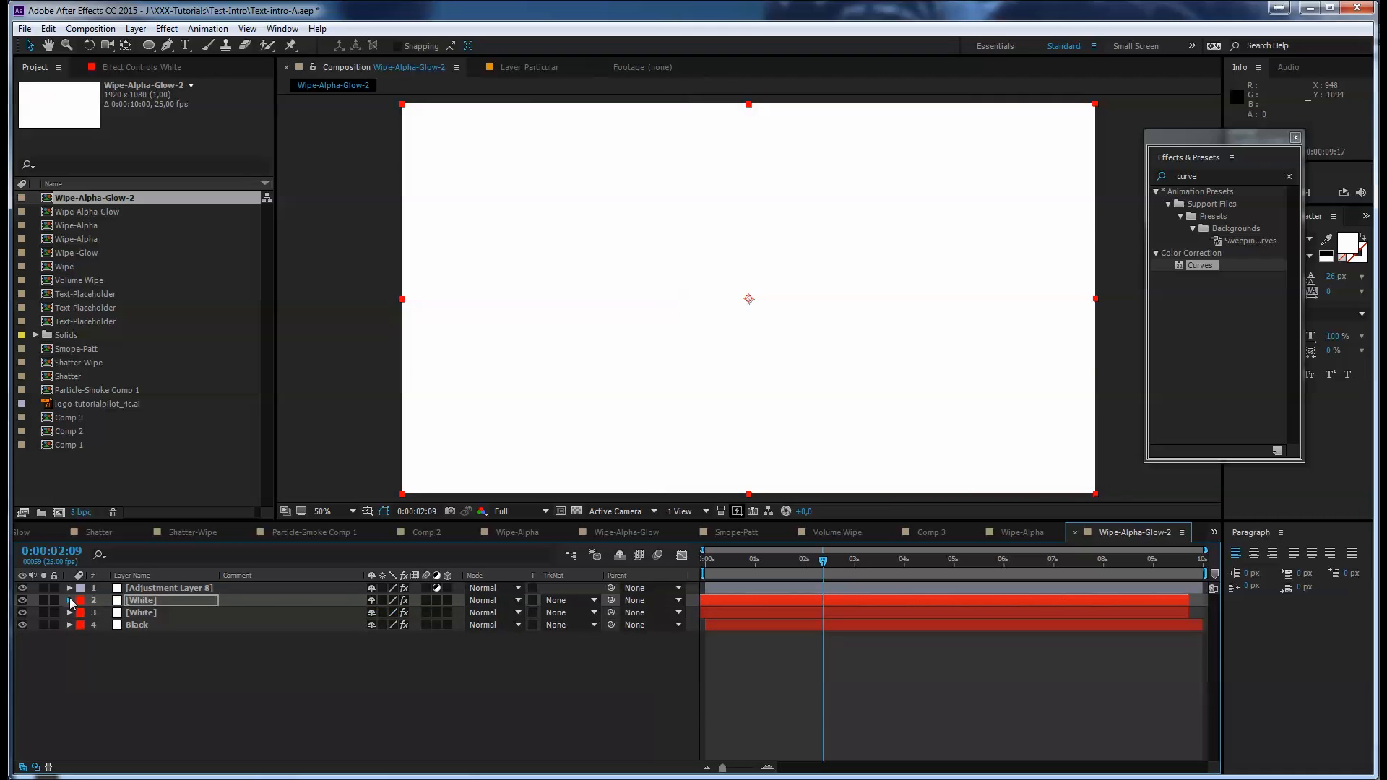
pyautogui.click(70, 601)
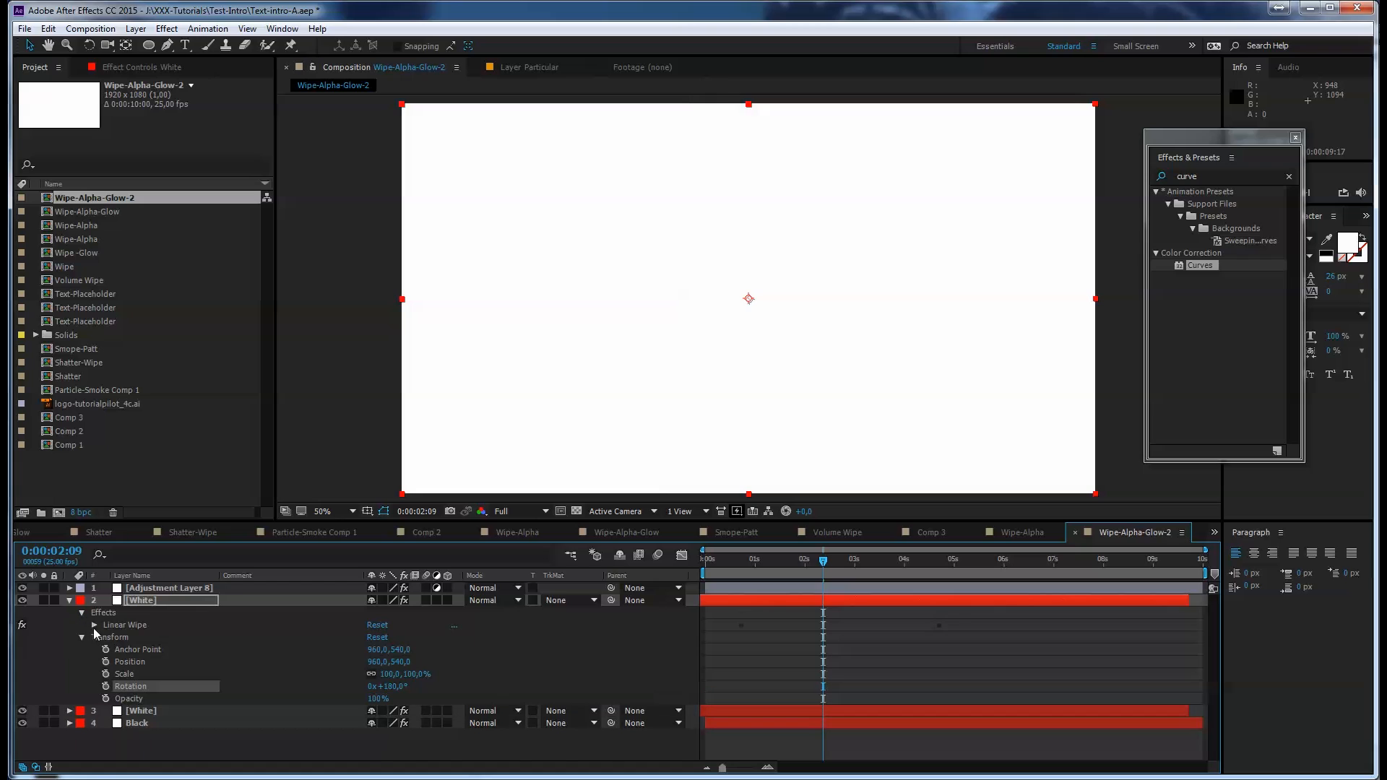
pyautogui.click(94, 625)
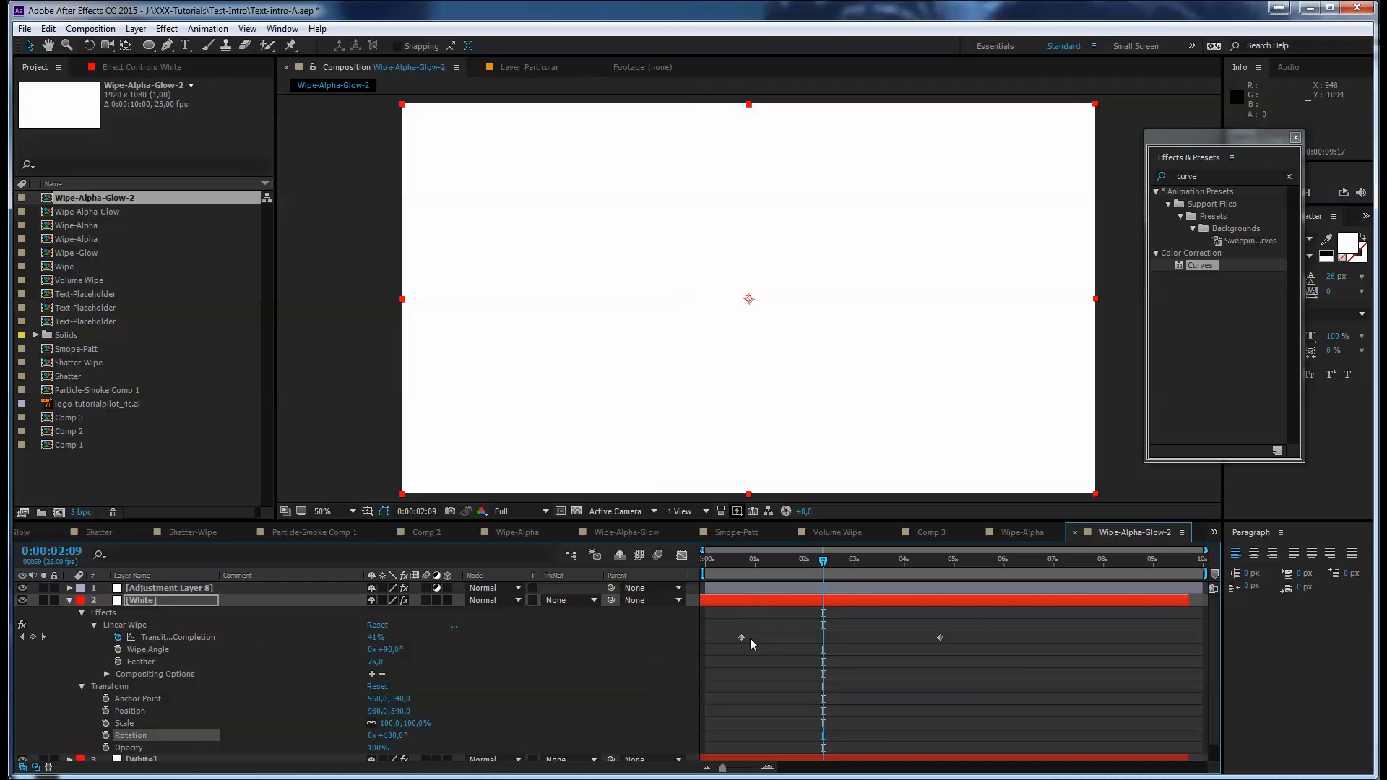
pyautogui.moveTo(942, 561); pyautogui.dragTo(742, 567)
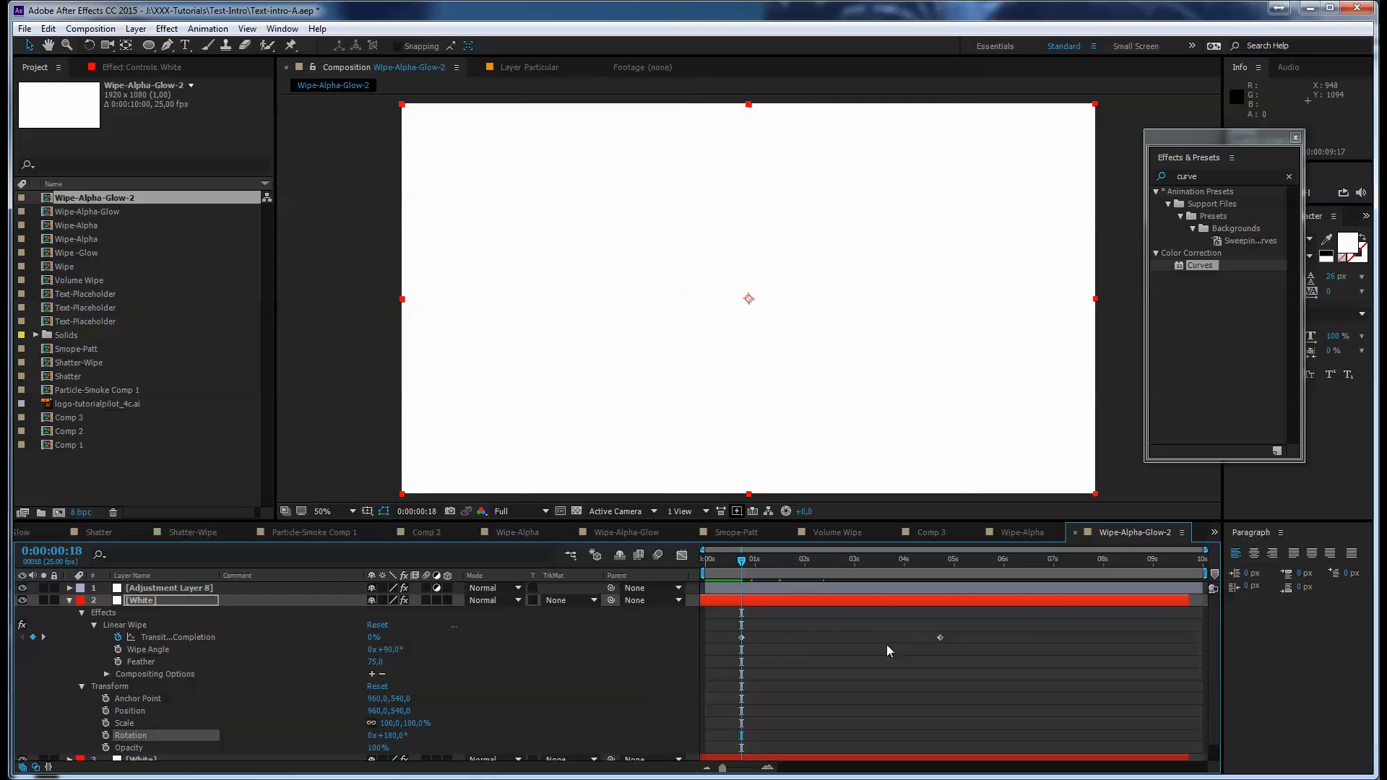
pyautogui.moveTo(922, 627); pyautogui.dragTo(960, 648)
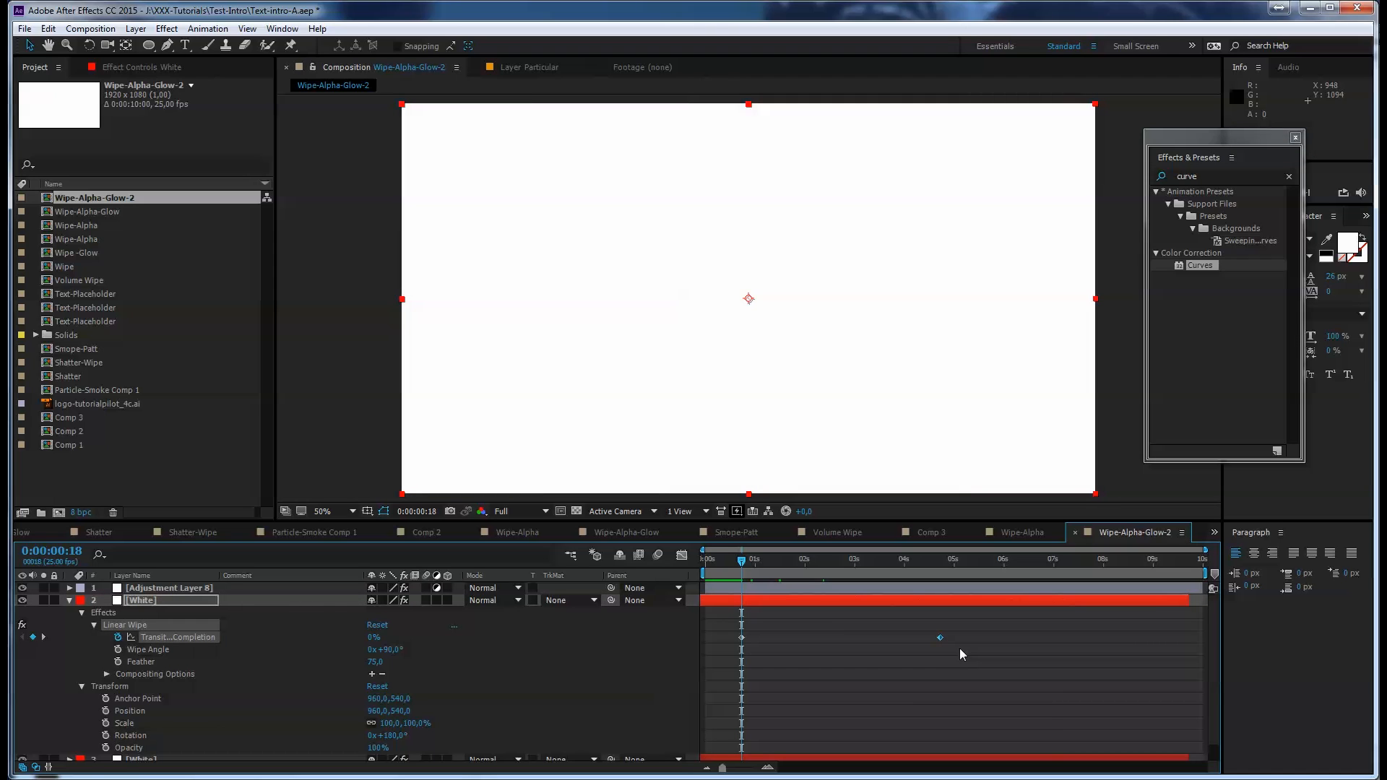
pyautogui.moveTo(929, 626); pyautogui.dragTo(954, 650)
pyautogui.moveTo(742, 638); pyautogui.dragTo(941, 640)
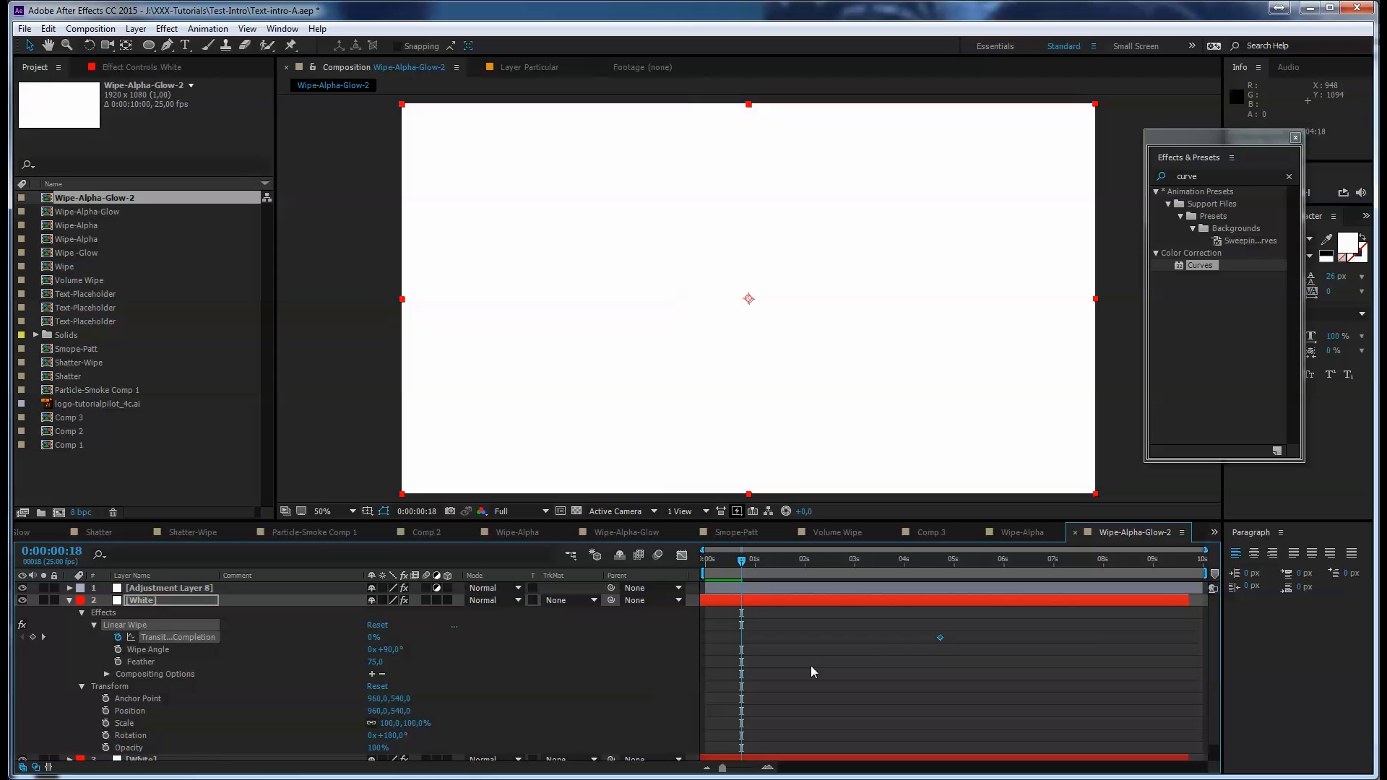
pyautogui.hotkey('ctrl', 'z')
# Shift the upper White layer 9 frames later in time and check the resulting wipe band near 3 seconds
pyautogui.moveTo(752, 559); pyautogui.dragTo(859, 557)
pyautogui.moveTo(752, 600); pyautogui.dragTo(771, 602)
pyautogui.moveTo(858, 568)
pyautogui.mouseDown()
pyautogui.moveTo(722, 566)
pyautogui.moveTo(980, 562)
pyautogui.moveTo(722, 573)
pyautogui.moveTo(851, 565)
pyautogui.mouseUp()
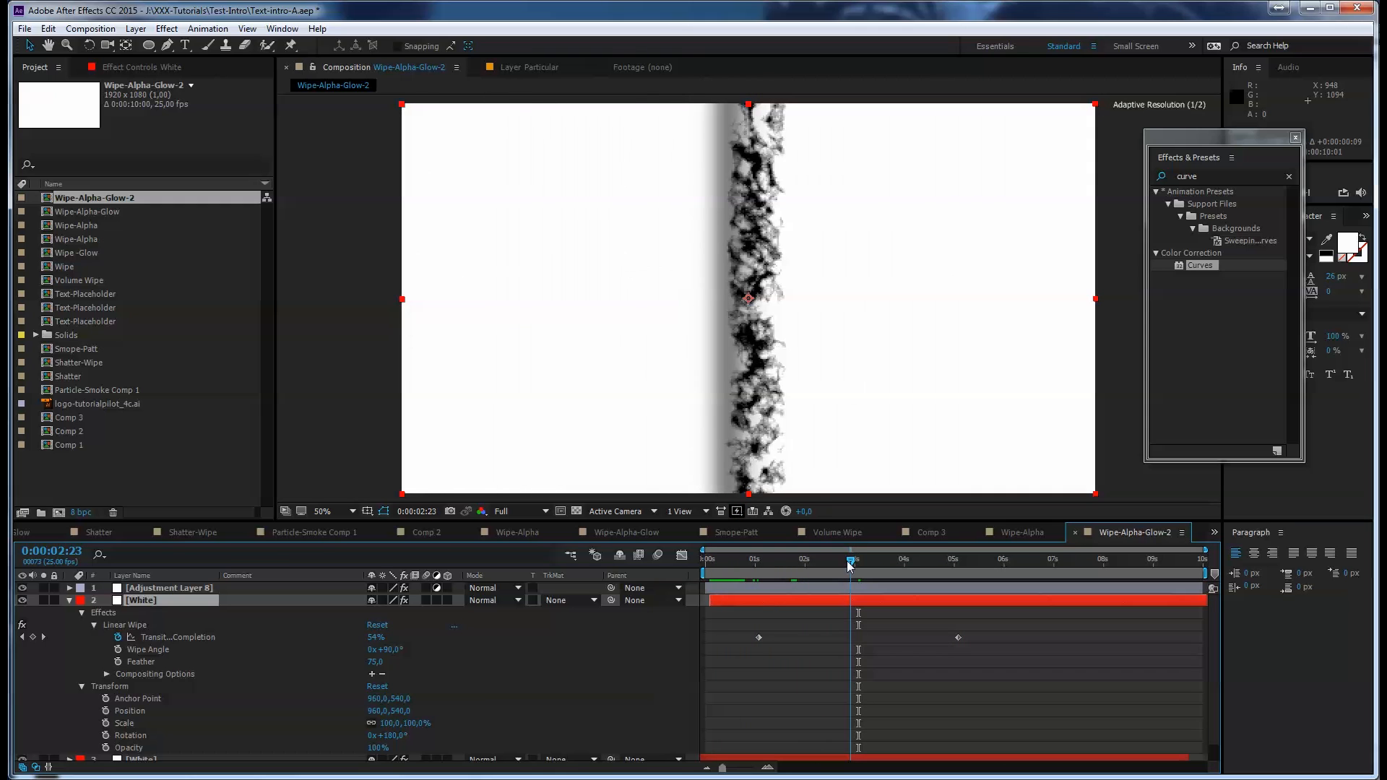
# In Comp 3, duplicate Text-Placeholder and place Wipe-Alpha-Glow-2 directly above the copy as its hidden inverted luma matte
pyautogui.click(934, 535)
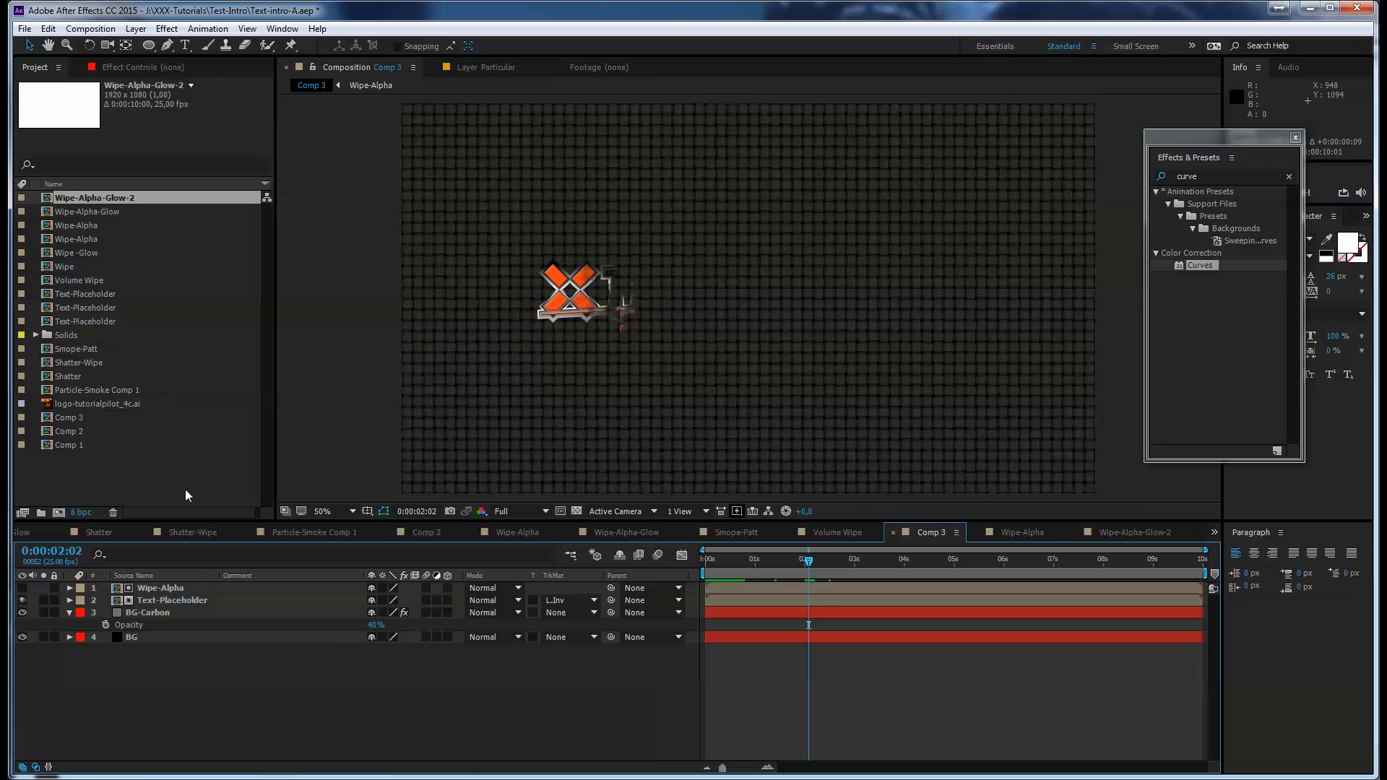
pyautogui.click(179, 600)
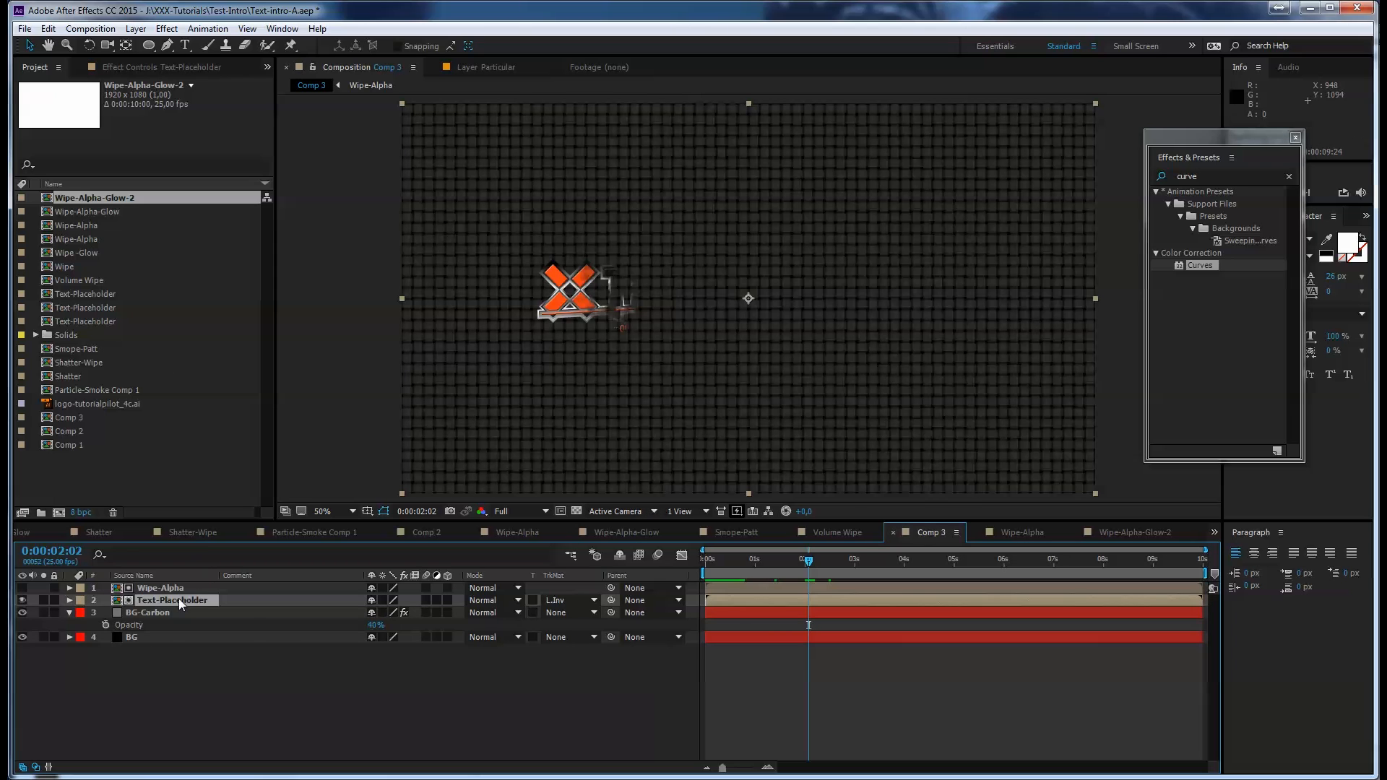
pyautogui.hotkey('ctrl', 'd')
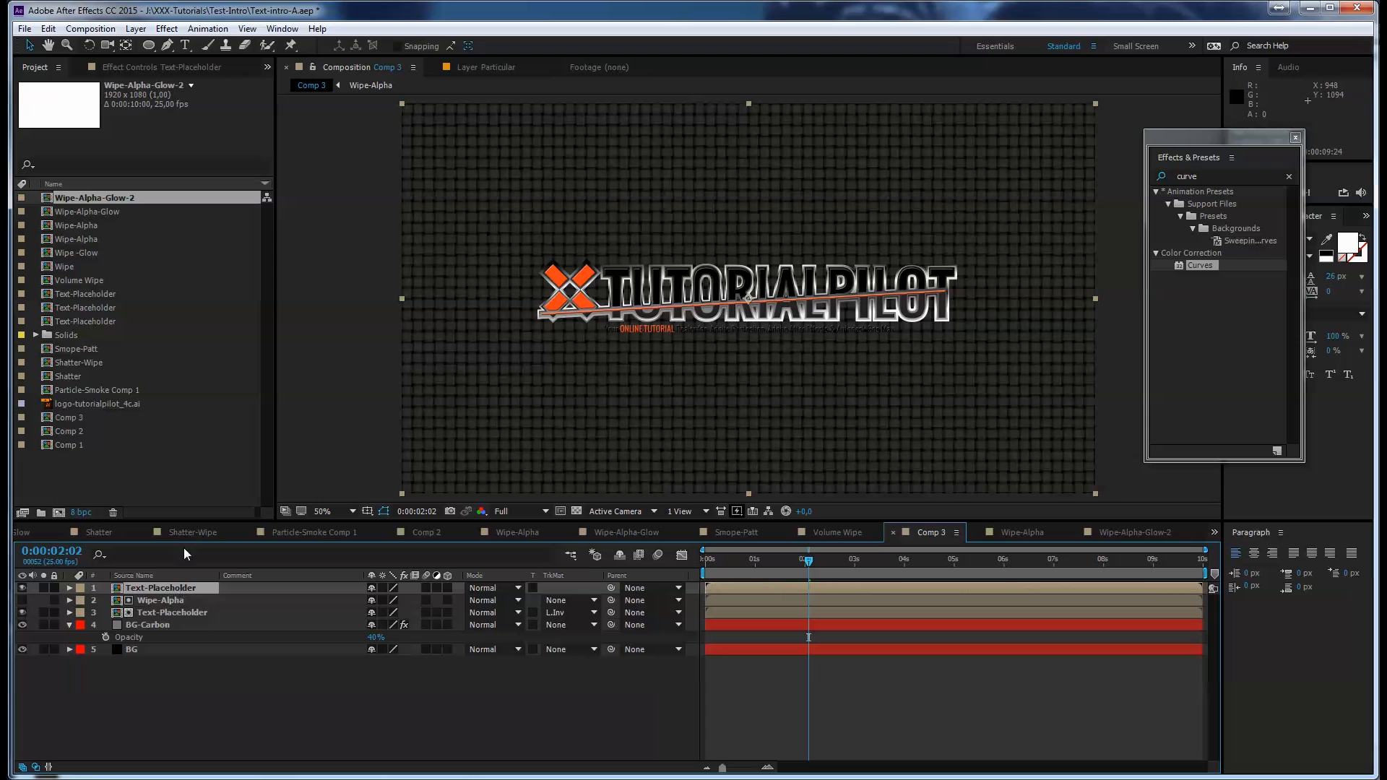
pyautogui.moveTo(101, 197); pyautogui.dragTo(150, 589)
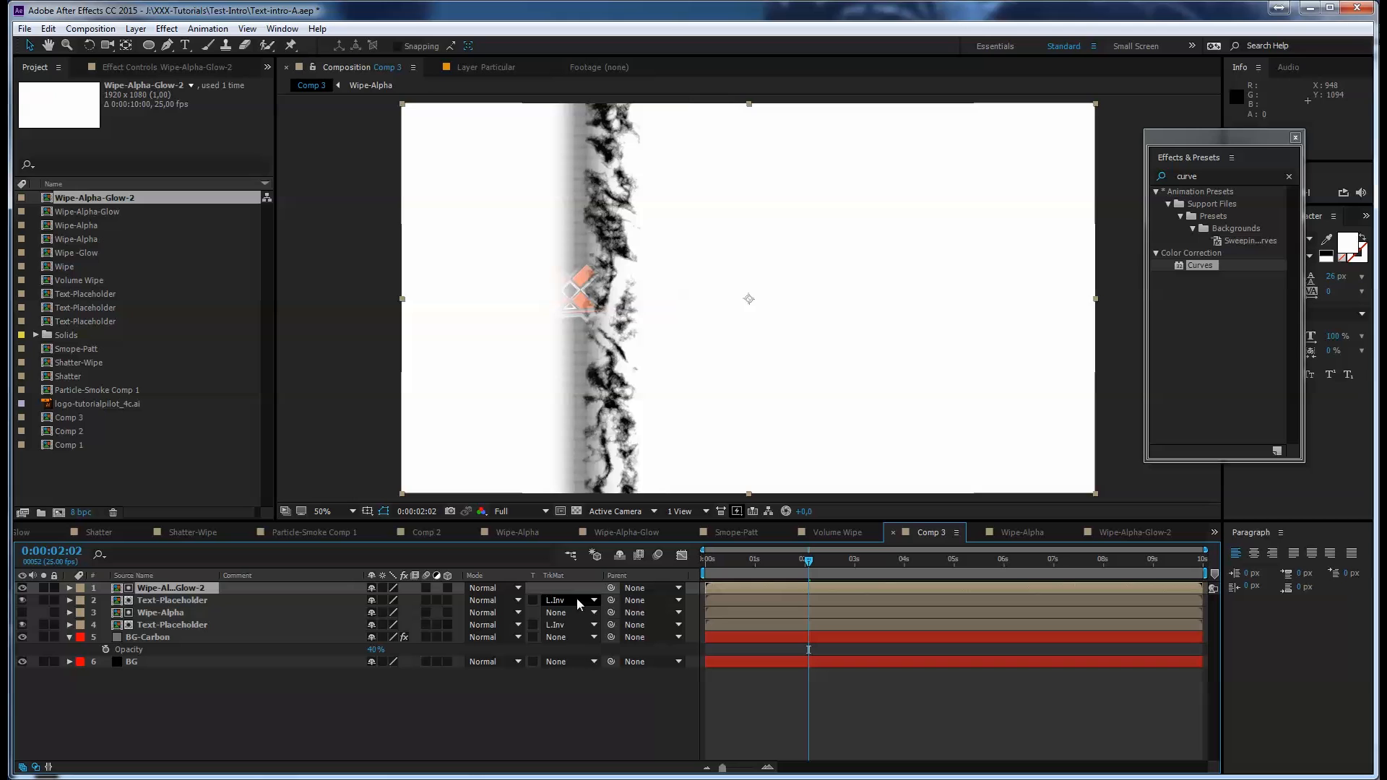
pyautogui.click(23, 588)
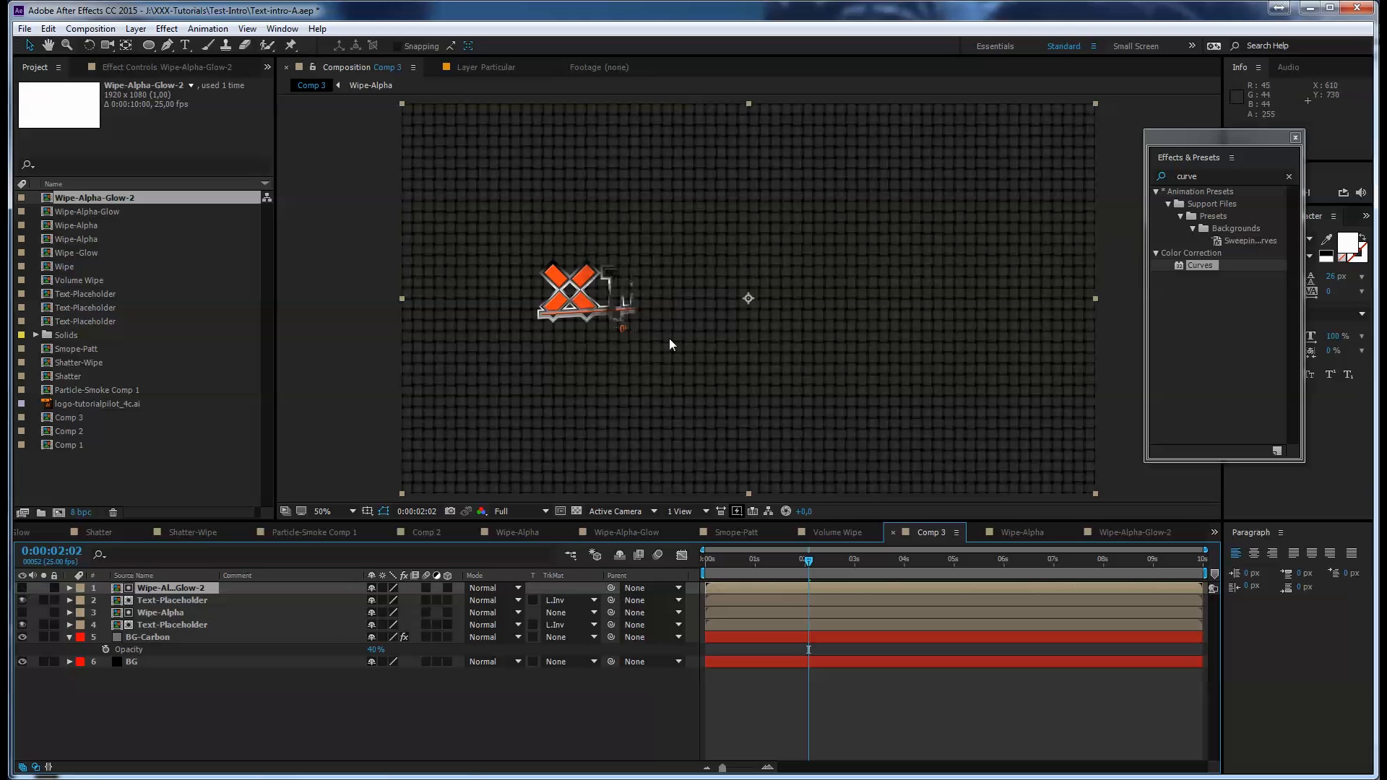
# Hide the original Text-Placeholder layer, move to 0:00:02:16 and rename the upper copy Text-Placeholder-Glow
pyautogui.click(23, 625)
pyautogui.moveTo(811, 565); pyautogui.dragTo(837, 550)
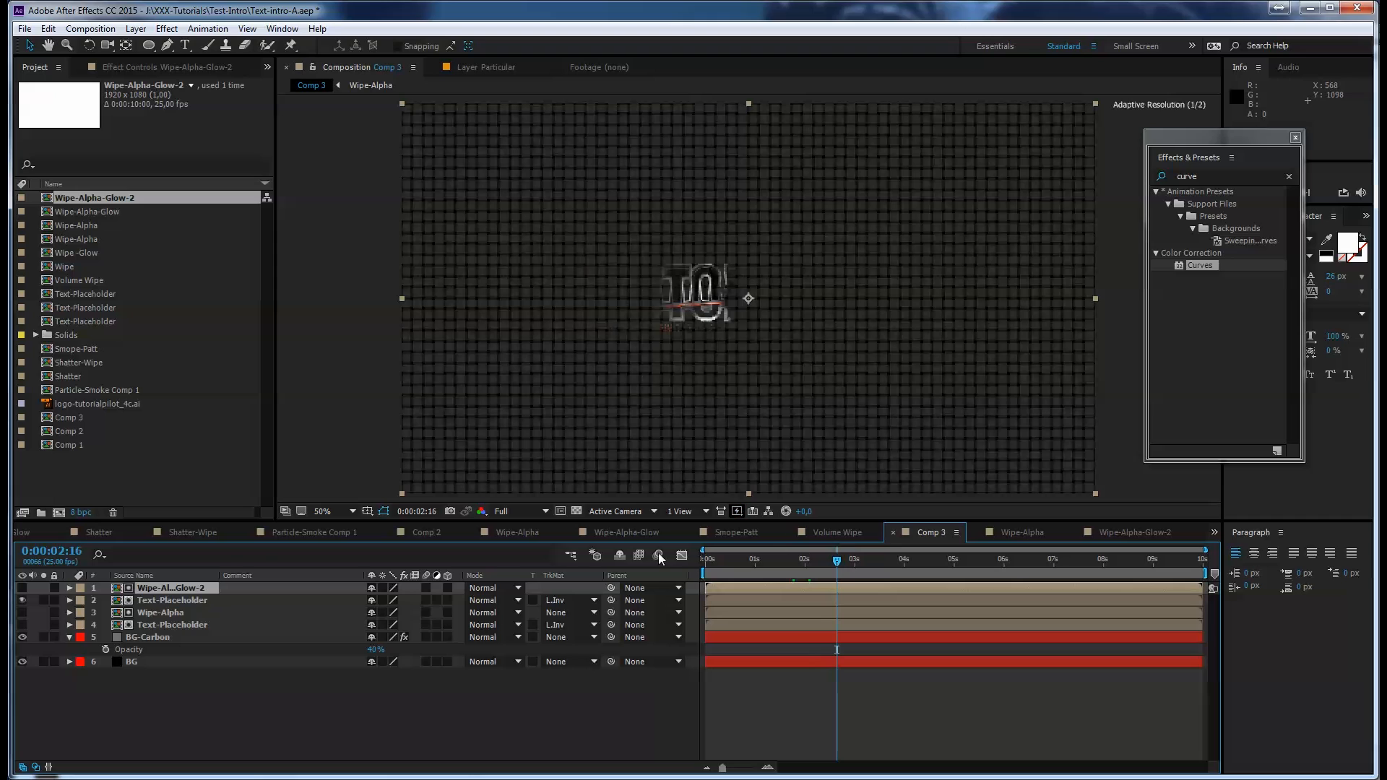
pyautogui.click(182, 603)
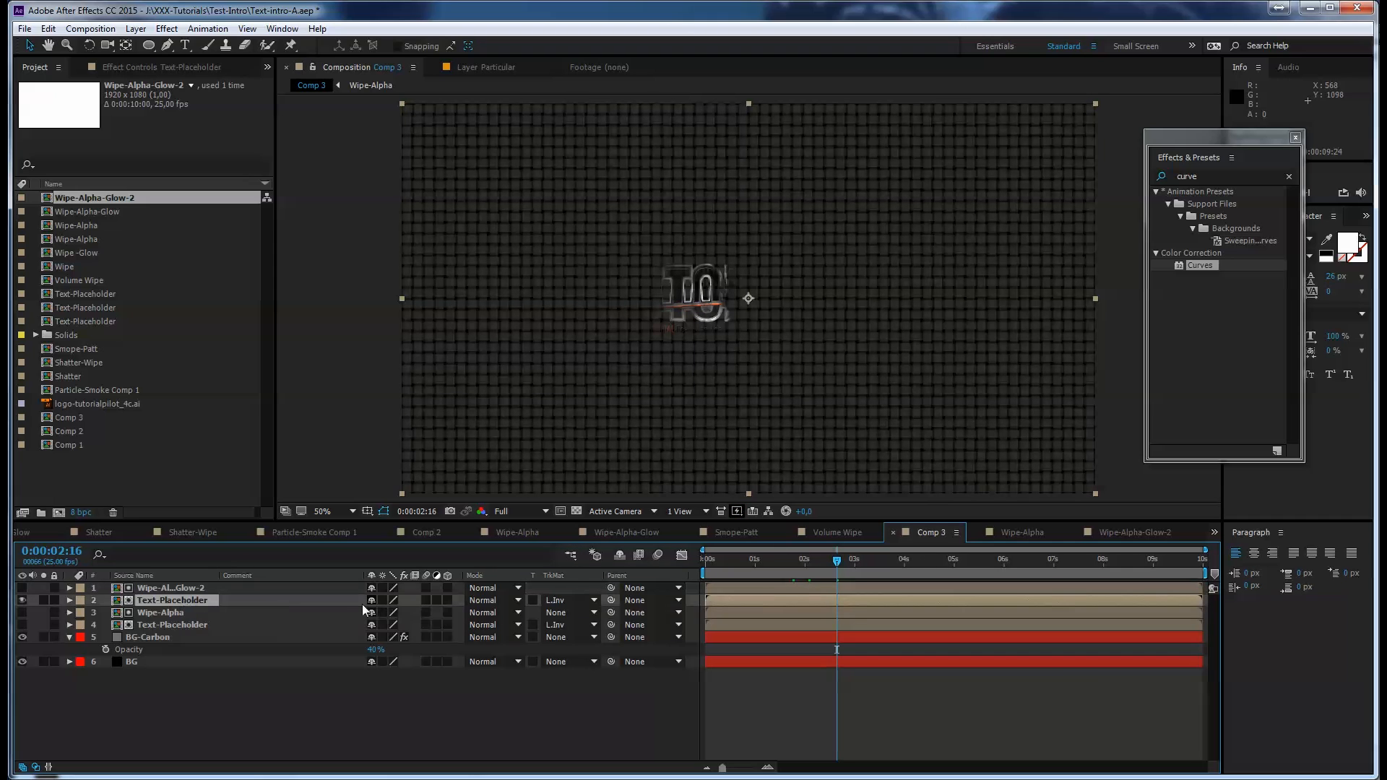
pyautogui.press('Return')
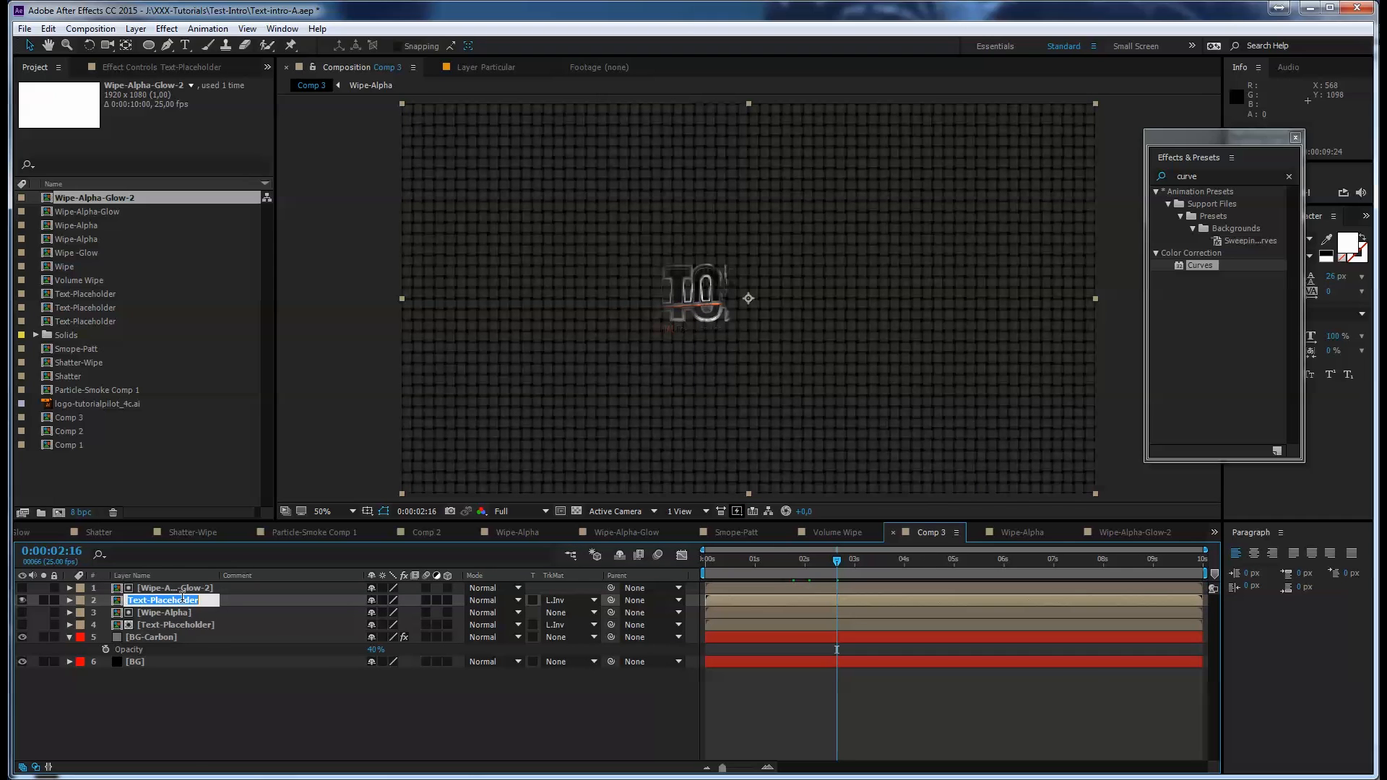
pyautogui.click(182, 600)
pyautogui.write('-Glow')
pyautogui.press('Return')
pyautogui.click(201, 602)
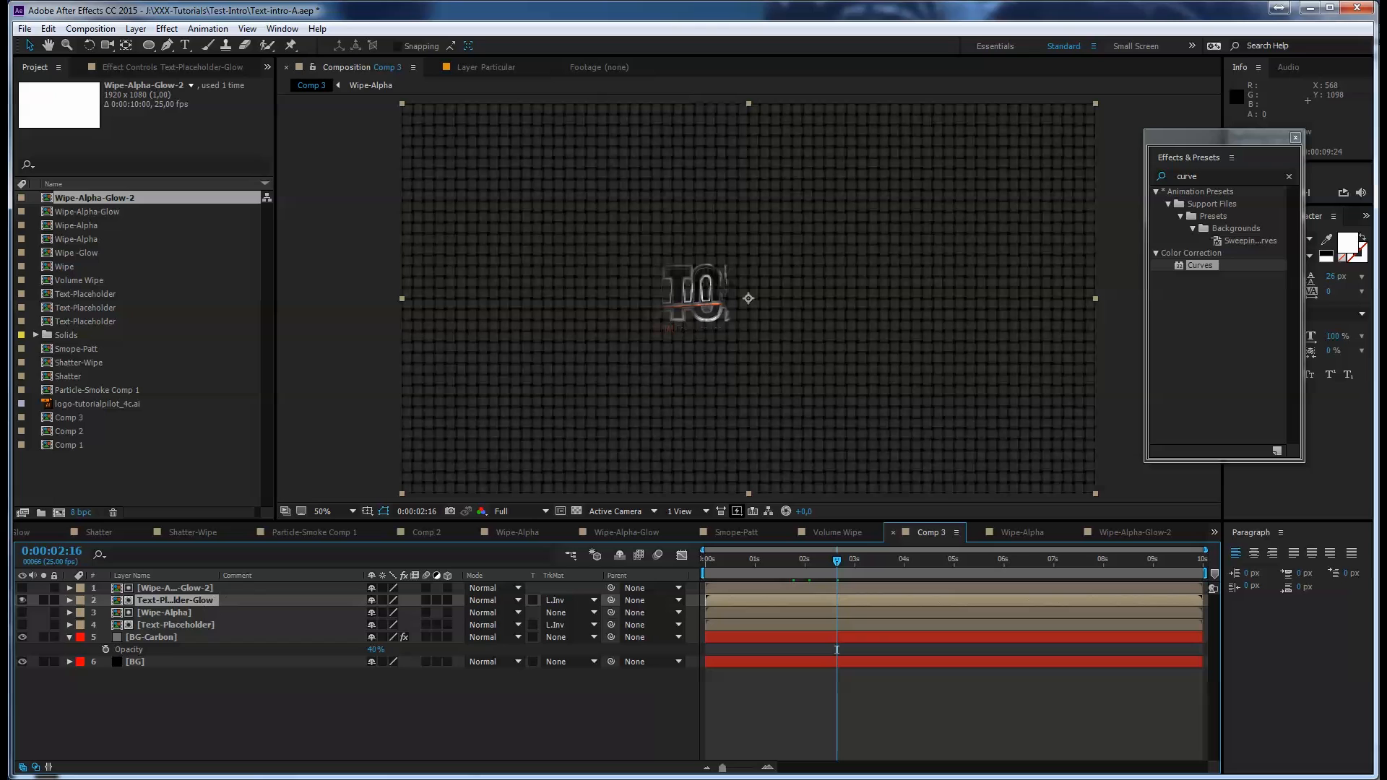
# Find the Stylize Glow effect and apply it to the Text-Placeholder-Glow layer
pyautogui.click(1215, 176)
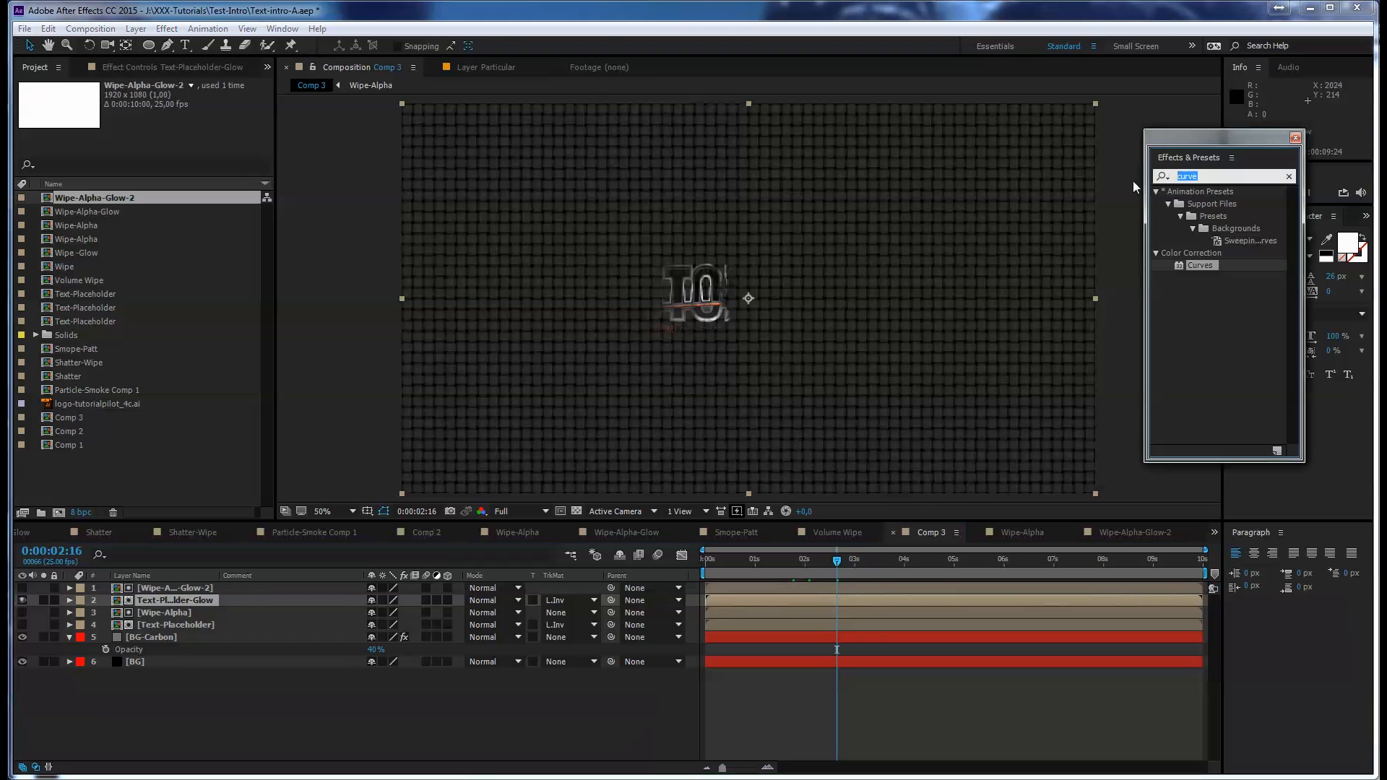
pyautogui.write('glow')
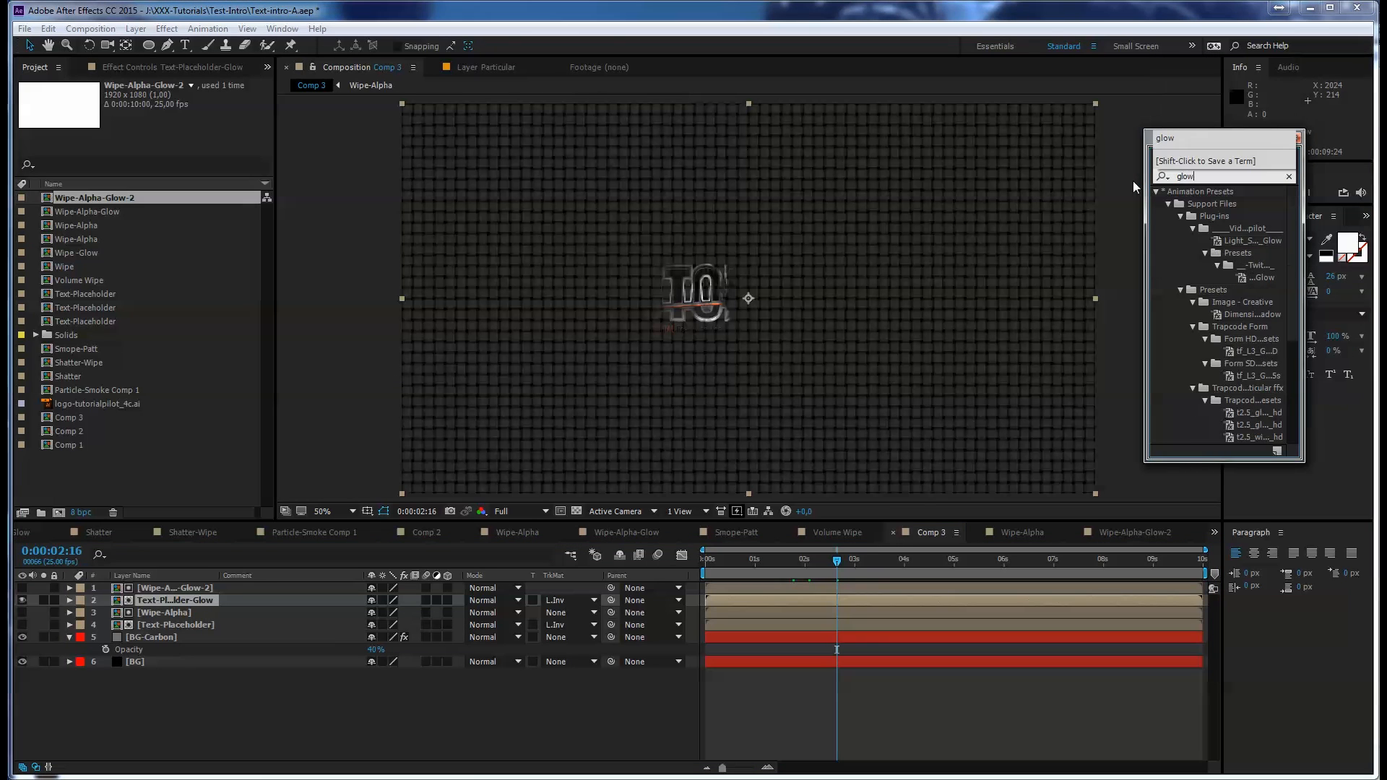
pyautogui.scroll(-5, 1245, 275)
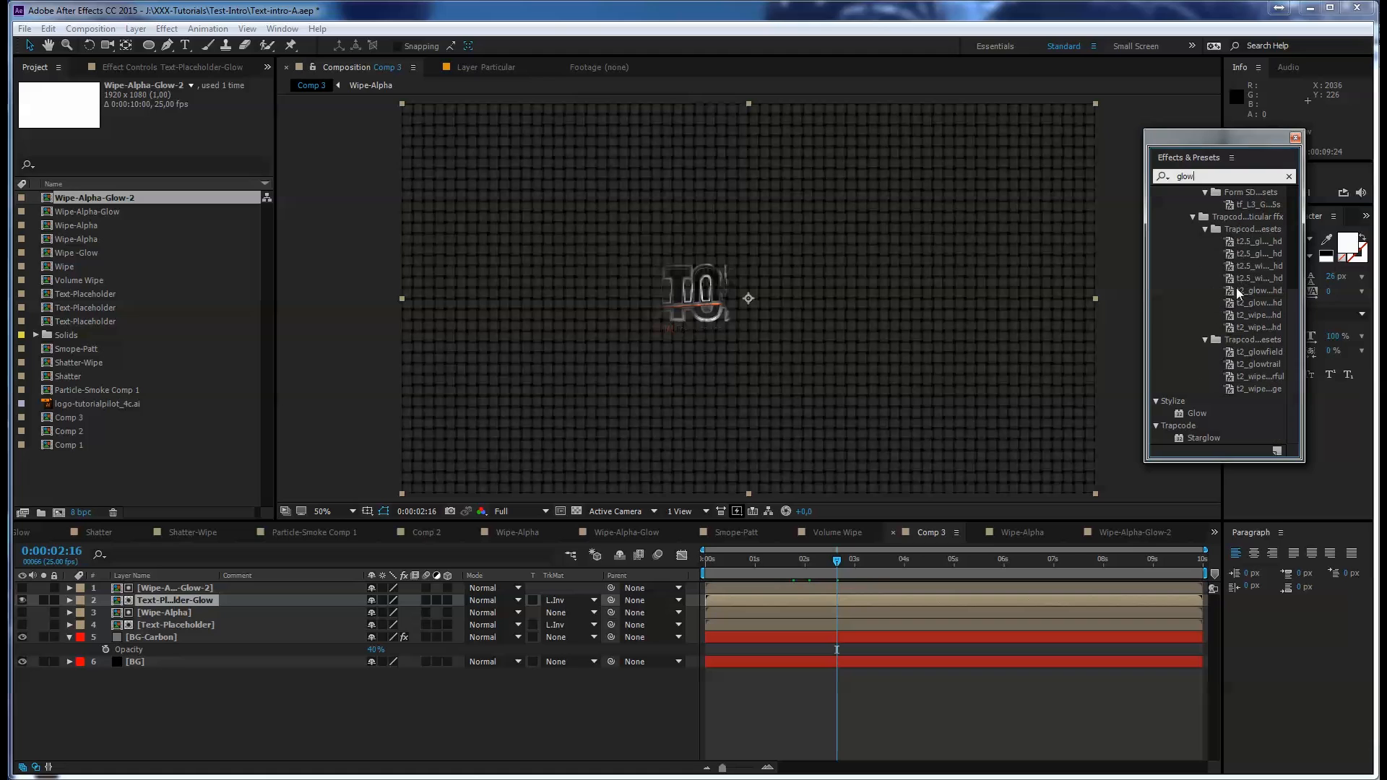
pyautogui.doubleClick(1197, 413)
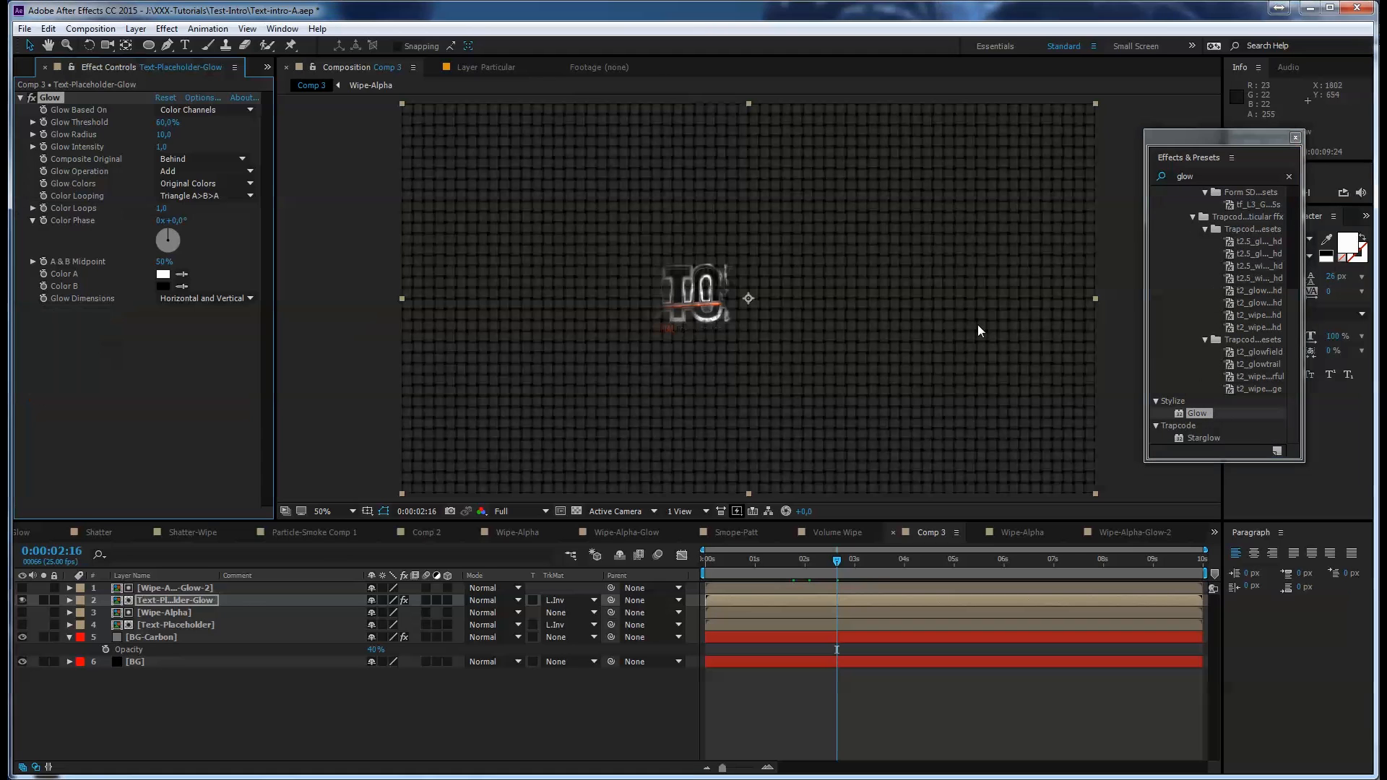
# Set the Text-Placeholder-Glow layer's Glow Radius to 41 and Glow Intensity to 2.9, and check the result at 0:00:02:13
pyautogui.moveTo(161, 146)
pyautogui.mouseDown()
pyautogui.moveTo(293, 137)
pyautogui.moveTo(162, 134)
pyautogui.moveTo(207, 133)
pyautogui.moveTo(183, 134)
pyautogui.mouseUp()
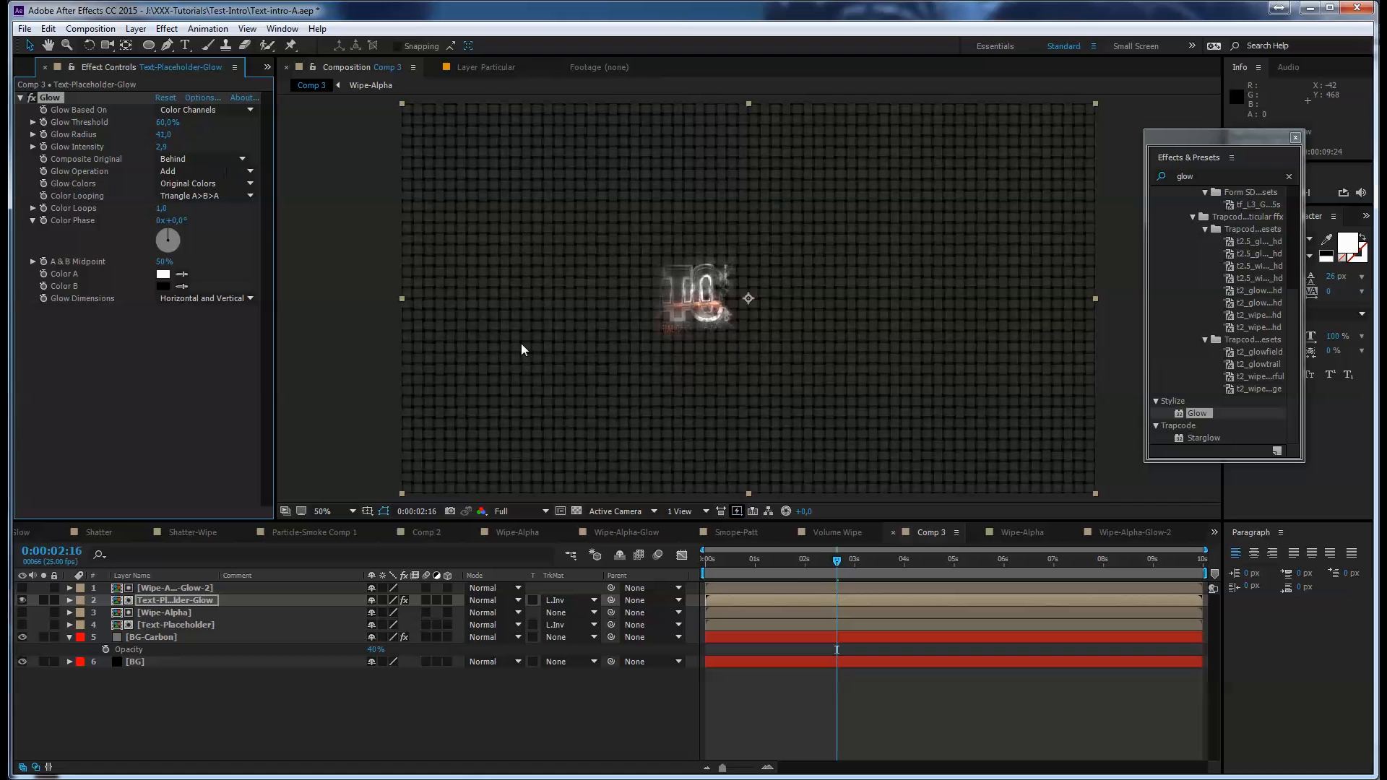
pyautogui.moveTo(831, 562)
pyautogui.mouseDown()
pyautogui.moveTo(787, 561)
pyautogui.moveTo(928, 558)
pyautogui.moveTo(786, 556)
pyautogui.moveTo(831, 553)
pyautogui.mouseUp()
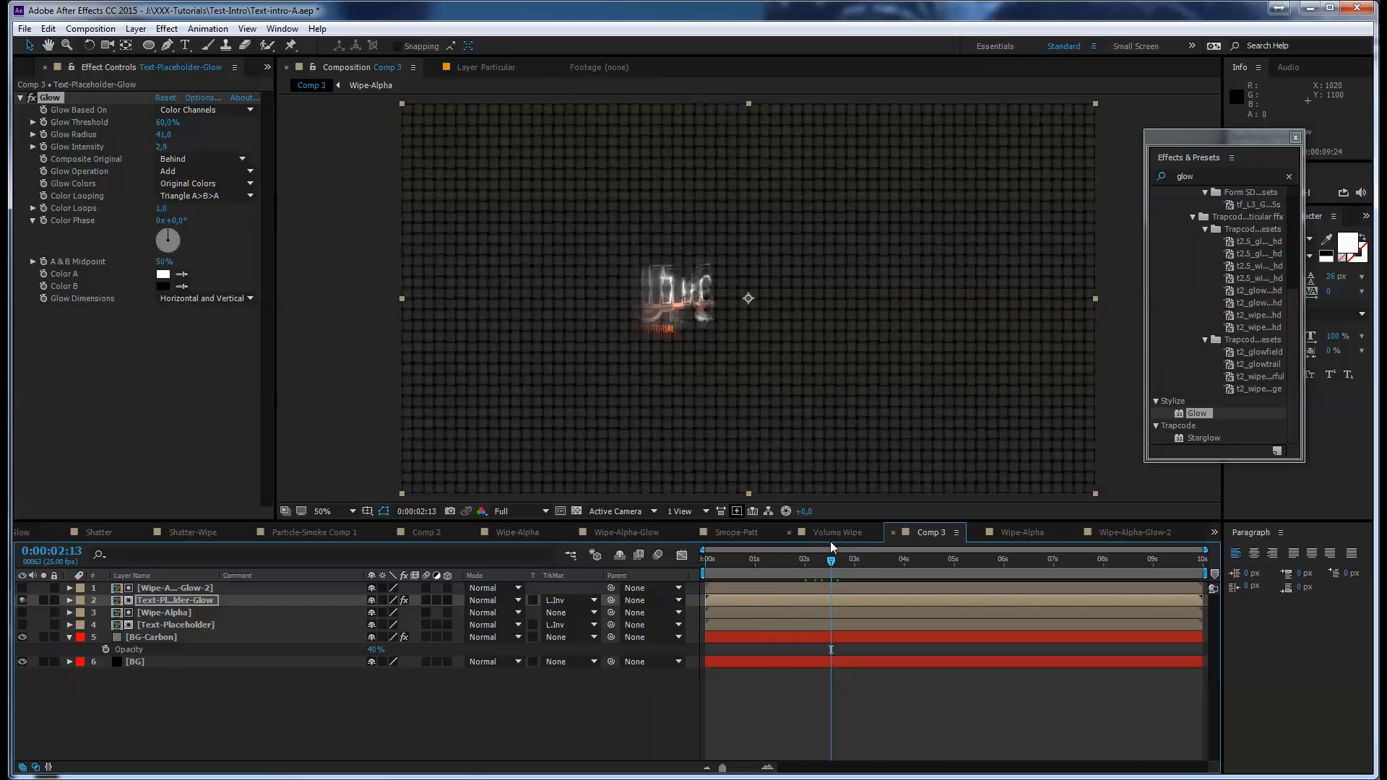
# Duplicate the Text-Placeholder-Glow layer together with its Wipe-Alpha-Glow-2 matte
pyautogui.click(148, 602)
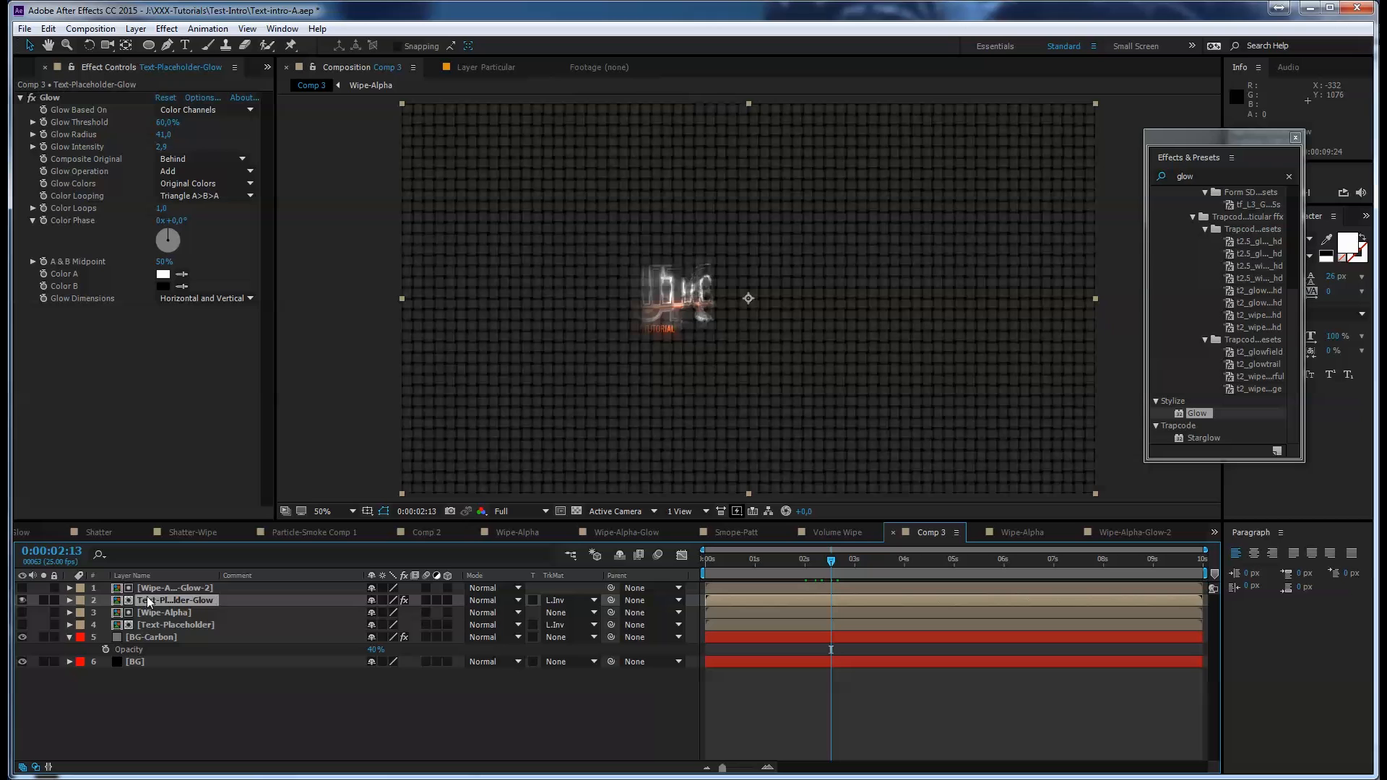
pyautogui.keyDown('shift'); pyautogui.click(156, 593); pyautogui.keyUp('shift')
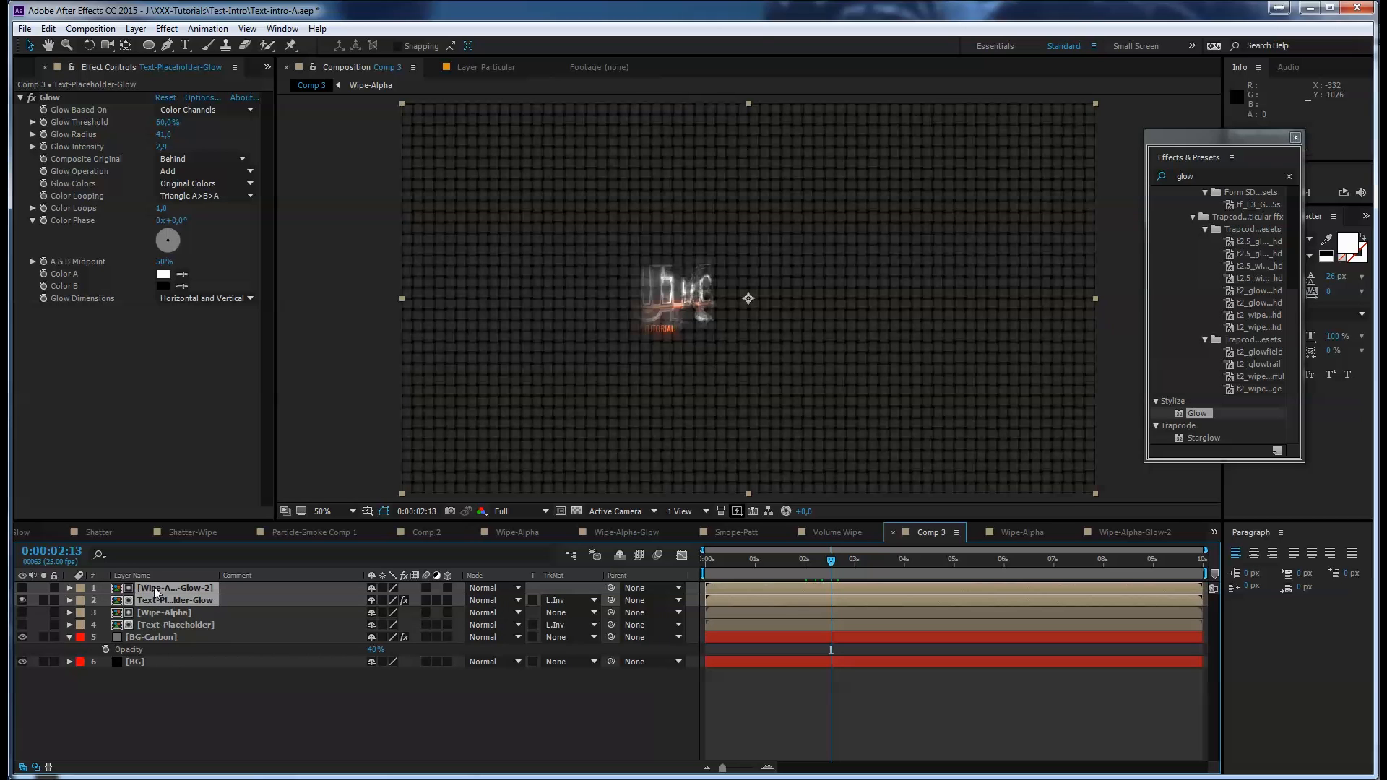
pyautogui.hotkey('ctrl', 'd')
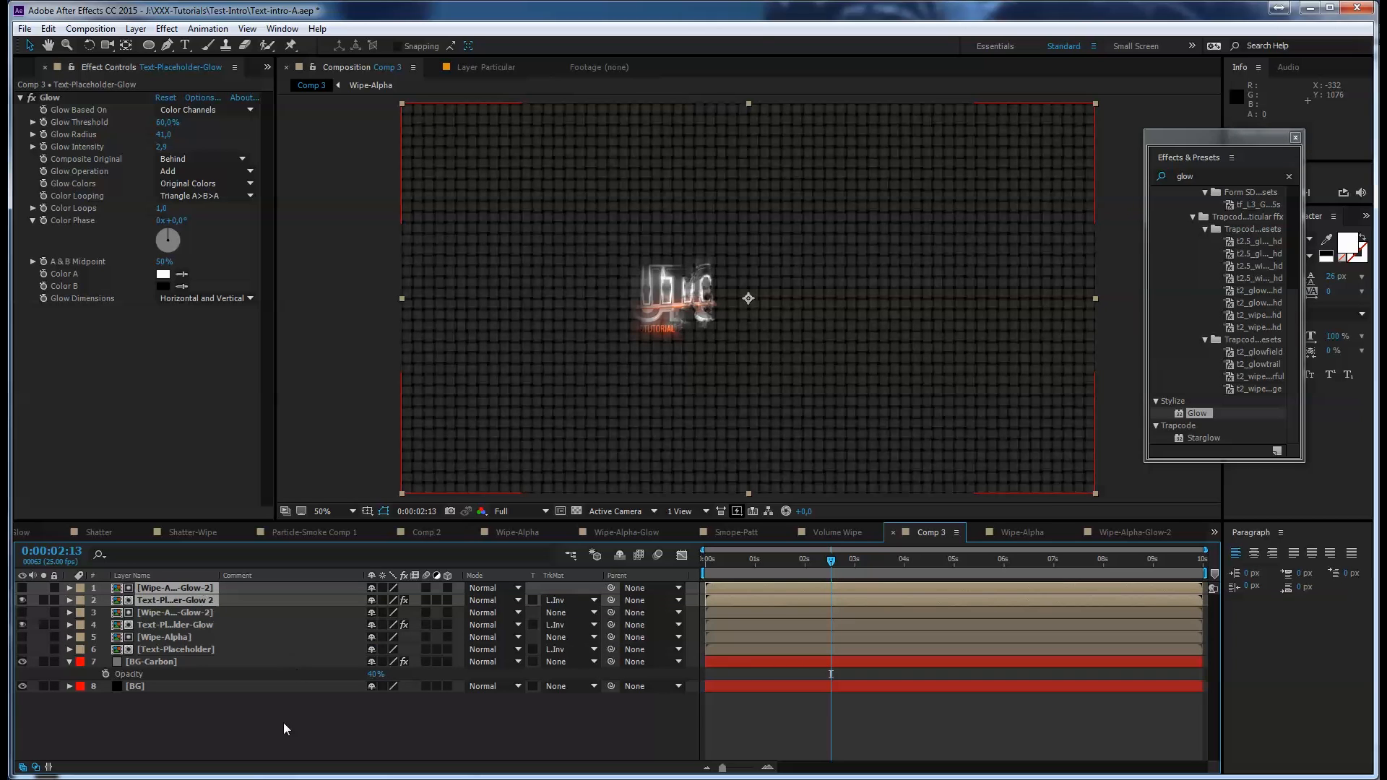
# Apply the Tint effect to the duplicated Text-Placeholder-Glow 2 layer and place it above Glow in the effect order
pyautogui.click(206, 602)
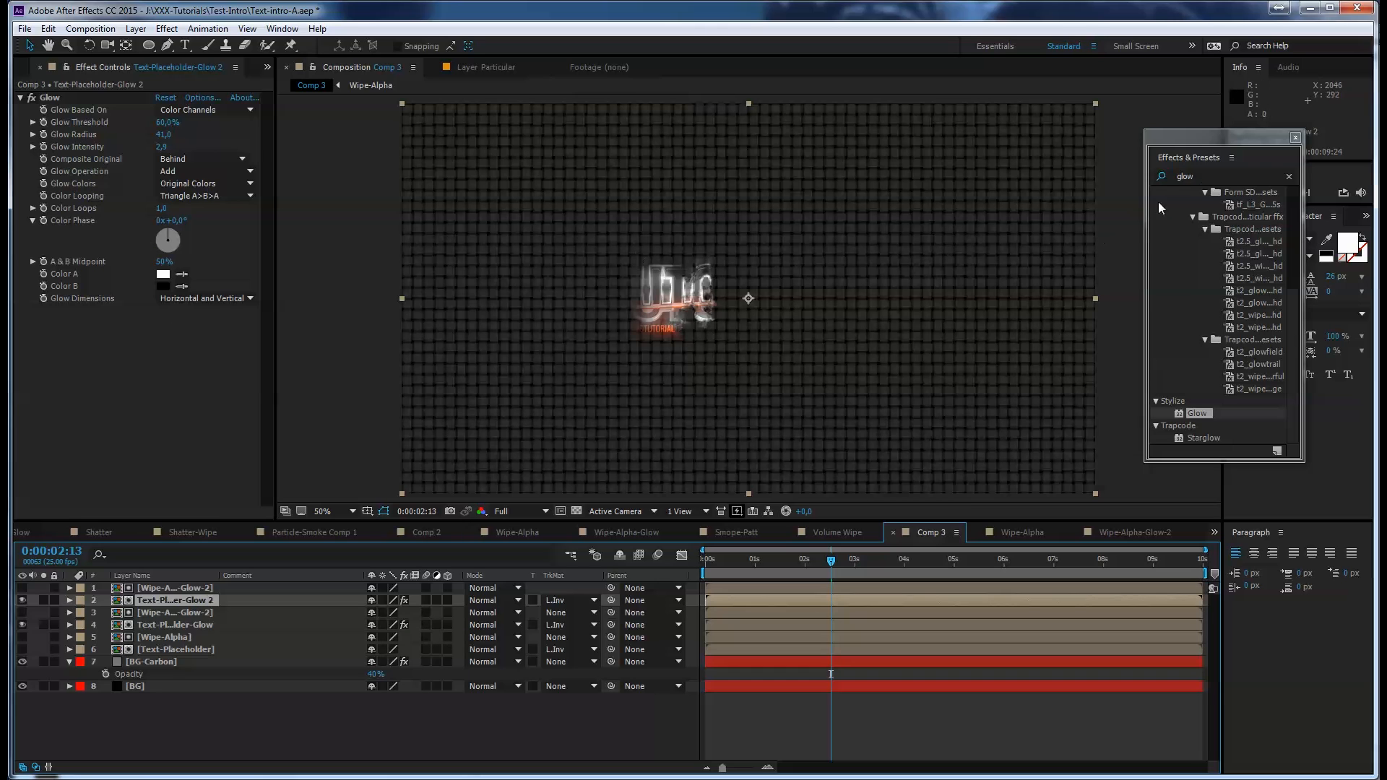
pyautogui.click(1165, 177)
pyautogui.write('tint')
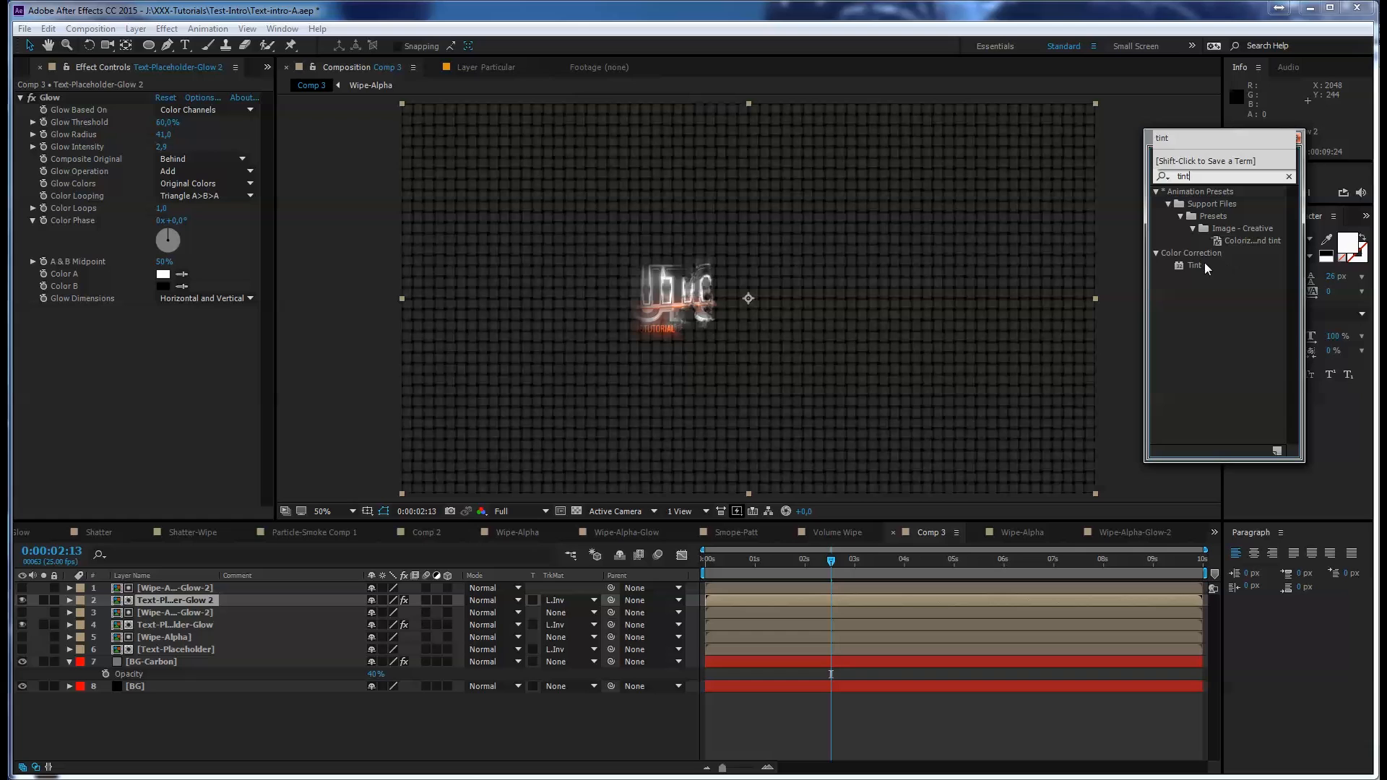
pyautogui.doubleClick(1194, 265)
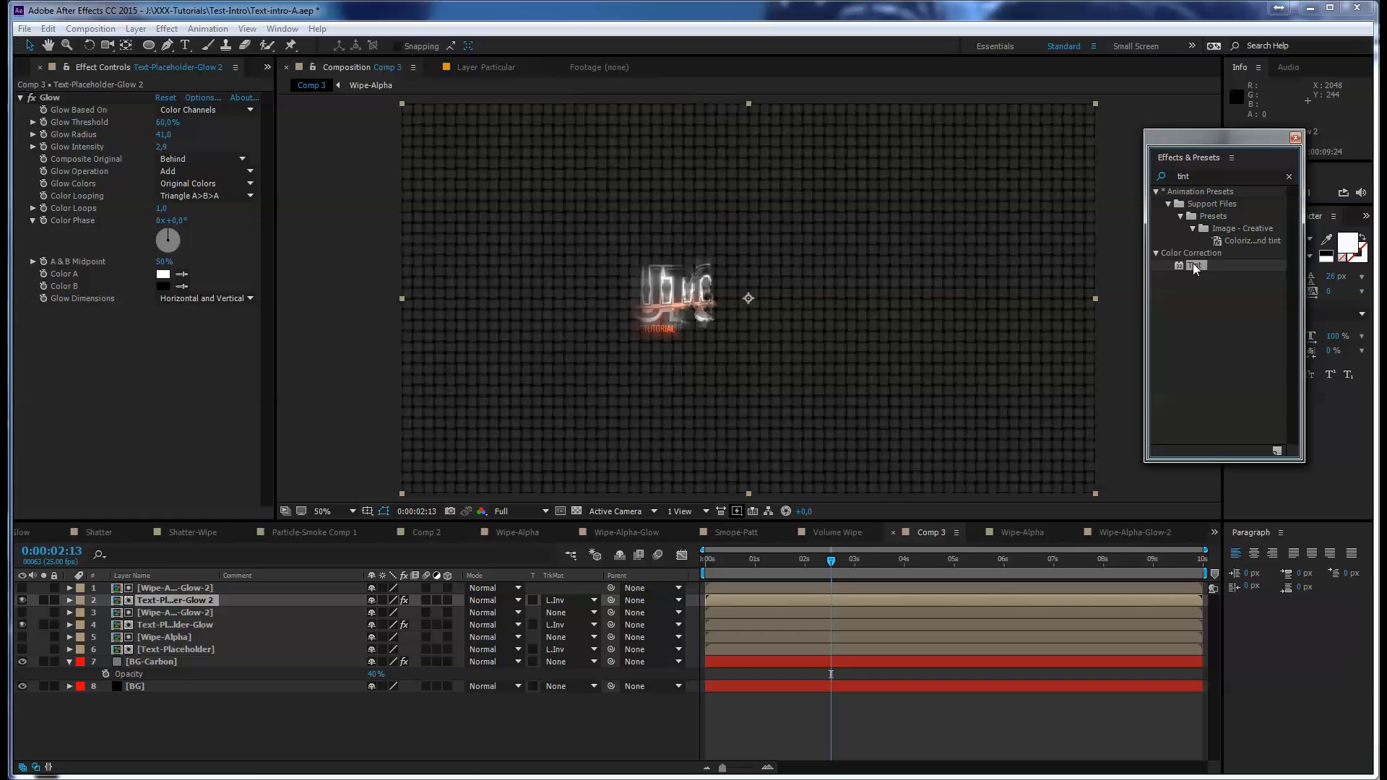
pyautogui.moveTo(61, 308); pyautogui.dragTo(43, 108)
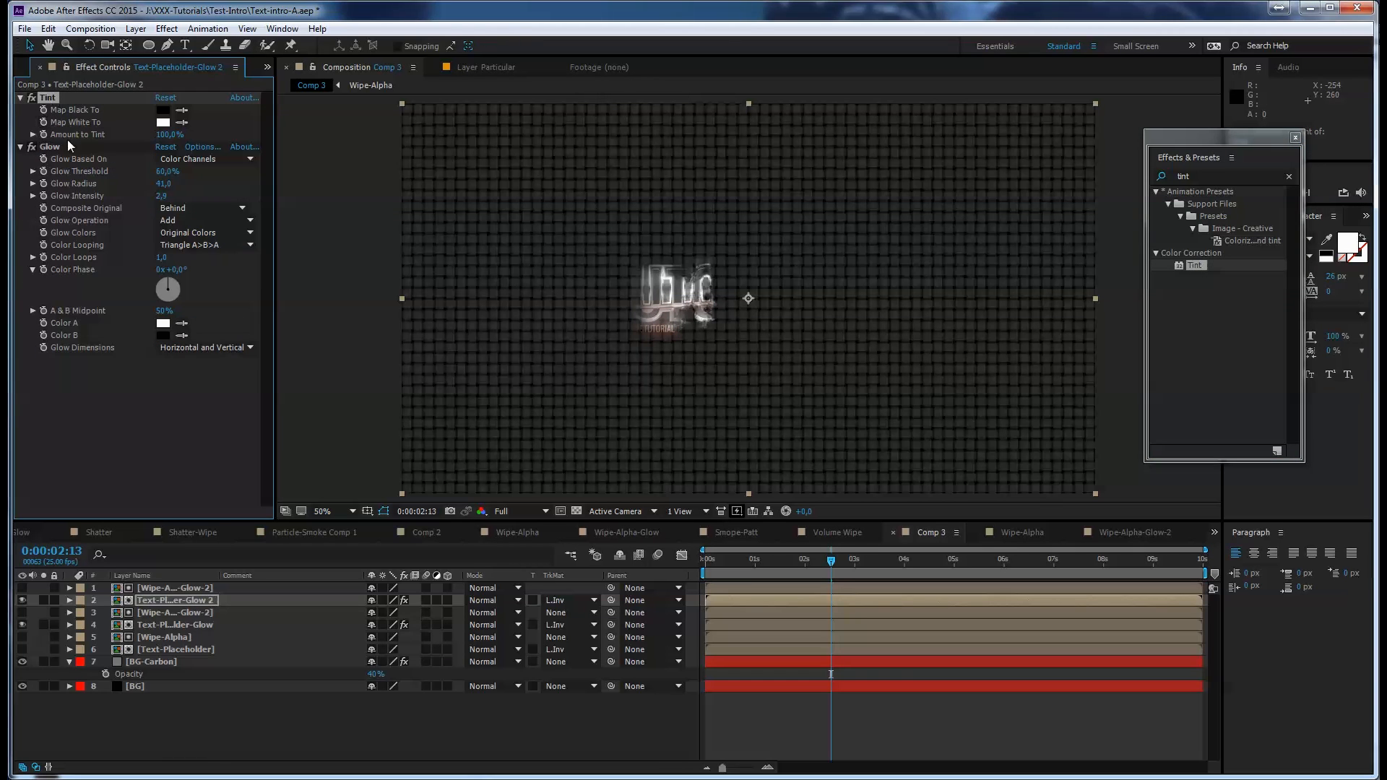
# Set Tint's Map White To colour to light orange and raise the copy's Glow Intensity to 7
pyautogui.click(163, 122)
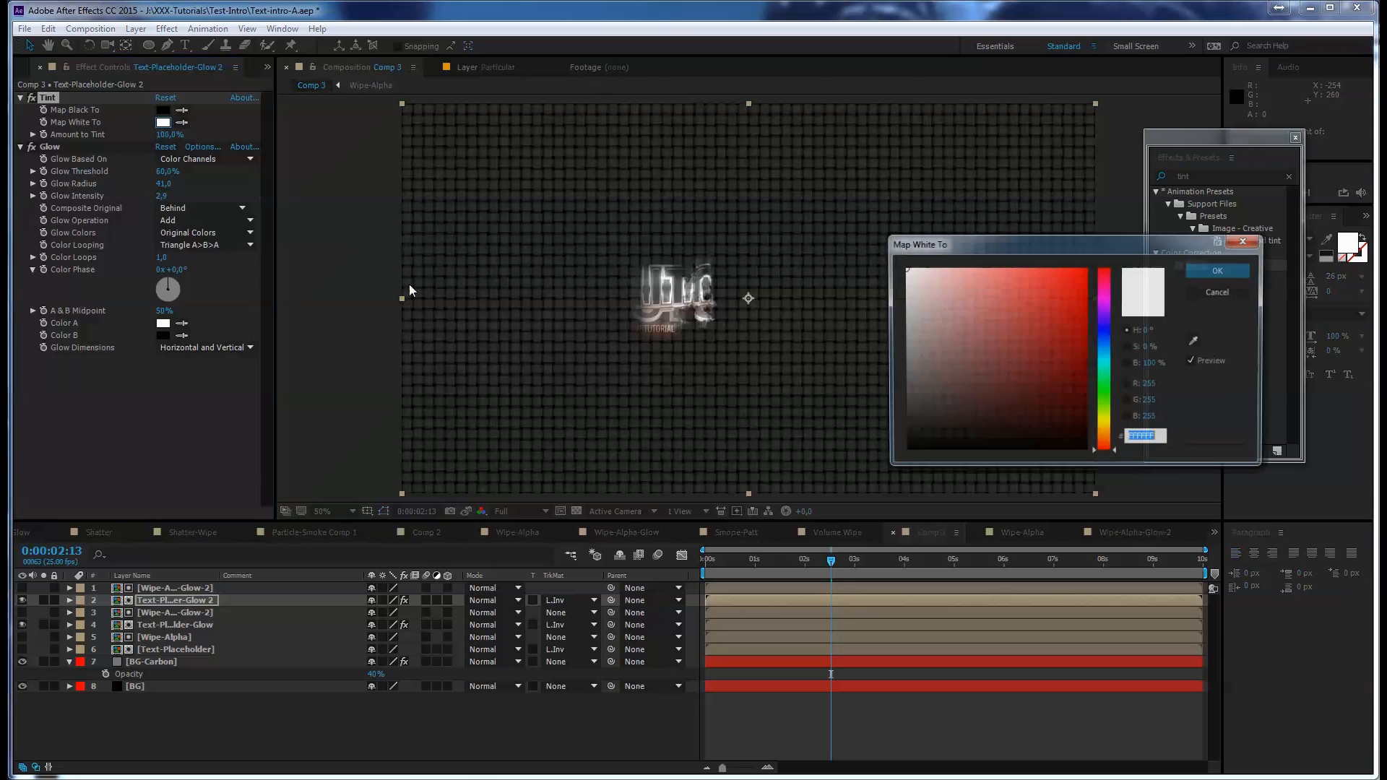
pyautogui.moveTo(1104, 446); pyautogui.dragTo(1107, 437)
pyautogui.moveTo(1043, 294); pyautogui.dragTo(991, 277)
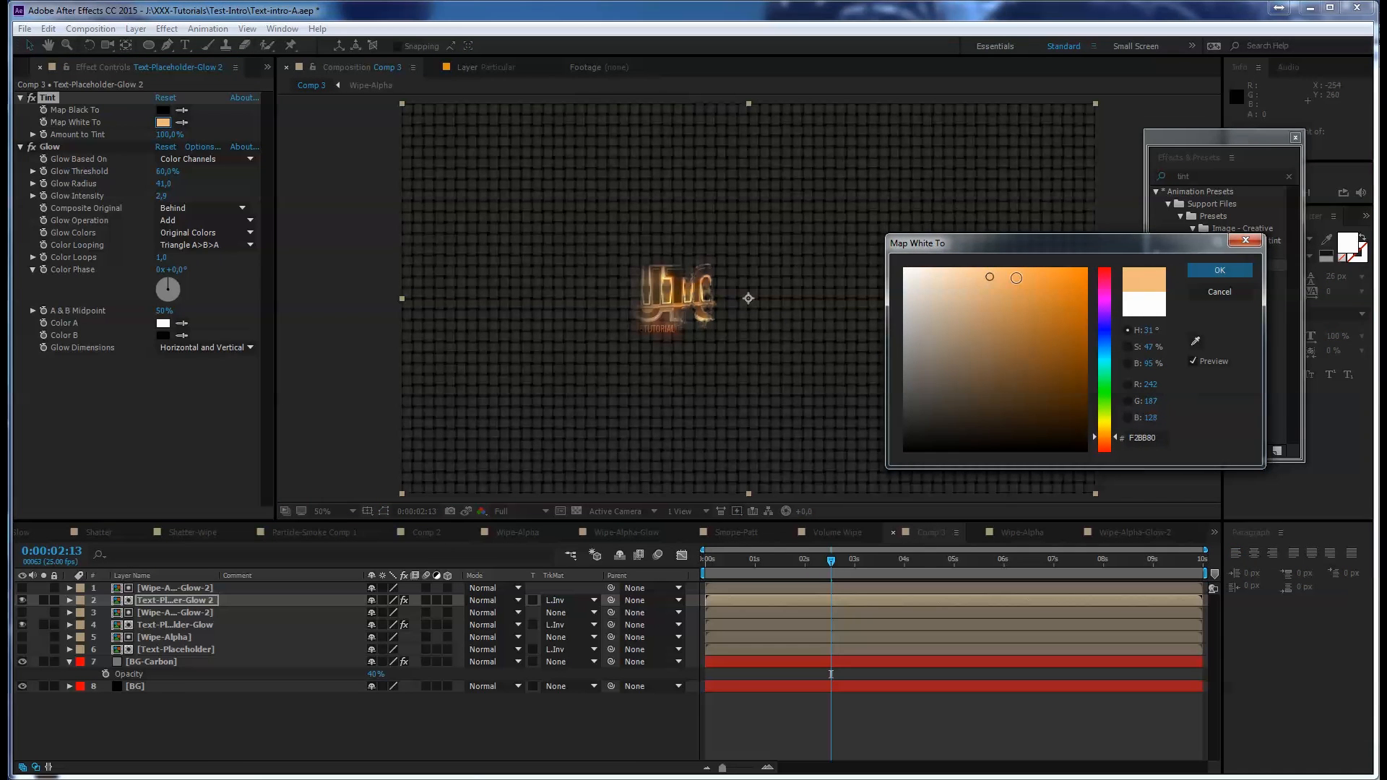
pyautogui.click(1219, 270)
pyautogui.moveTo(167, 186); pyautogui.dragTo(470, 170)
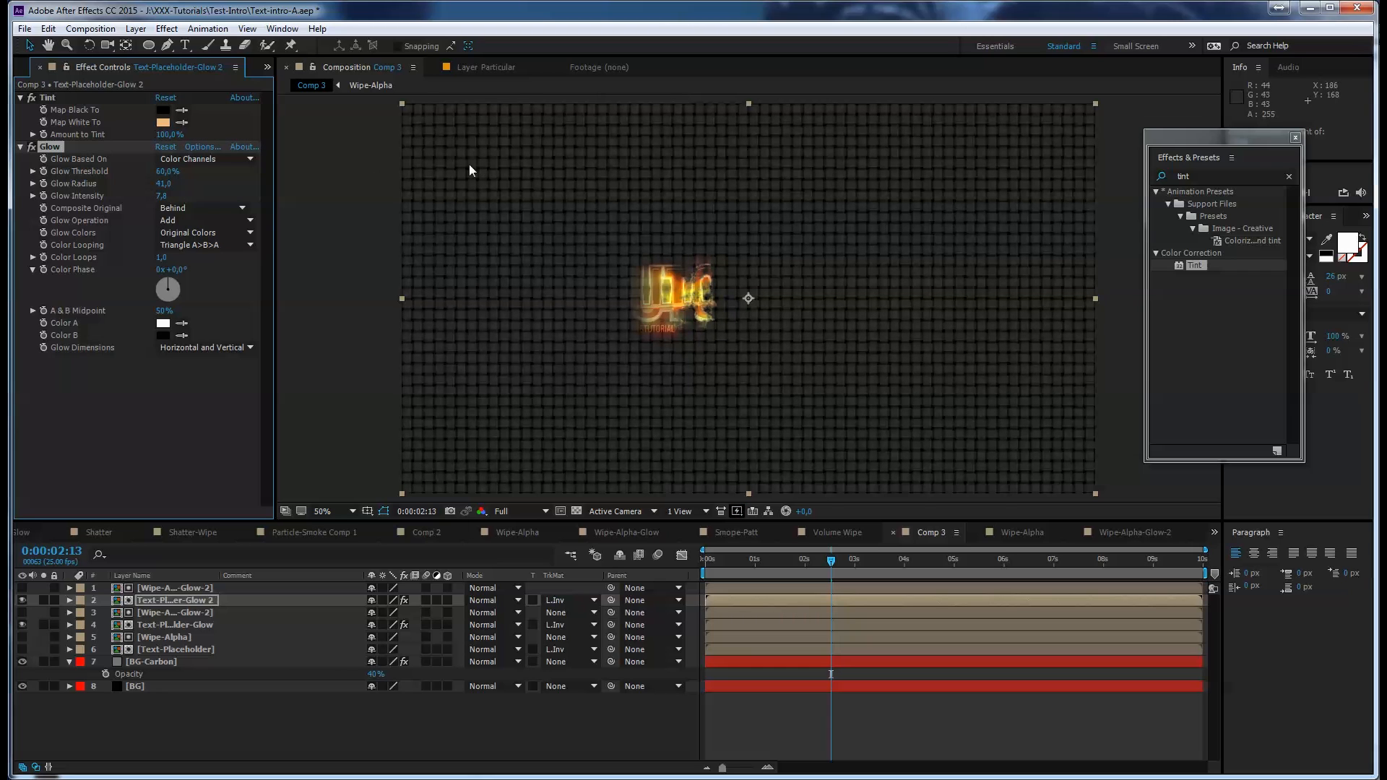
# Make the original Text-Placeholder layer visible again, move to 0:00:01:05 and collapse the Tint and Glow settings
pyautogui.click(22, 649)
pyautogui.moveTo(831, 561); pyautogui.dragTo(768, 551)
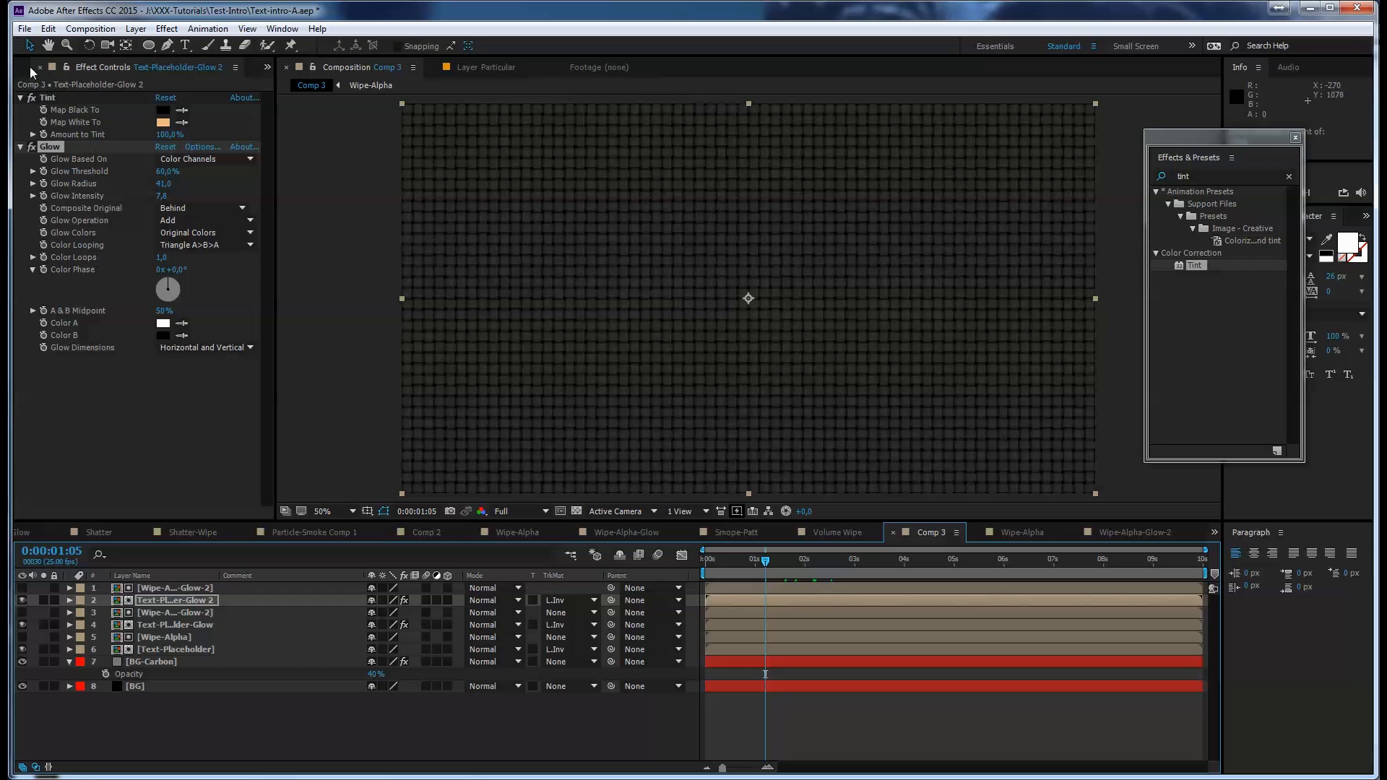
pyautogui.click(20, 97)
pyautogui.click(21, 110)
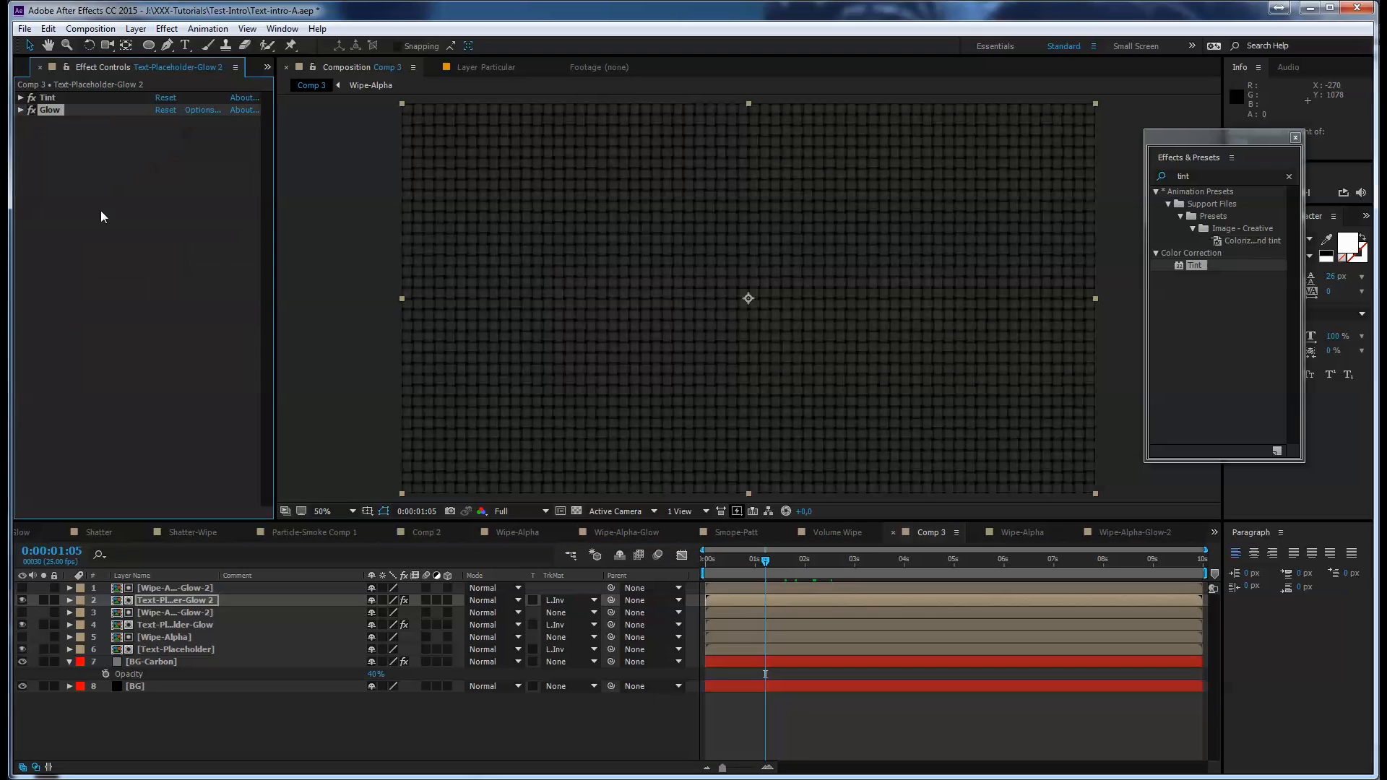
pyautogui.click(170, 309)
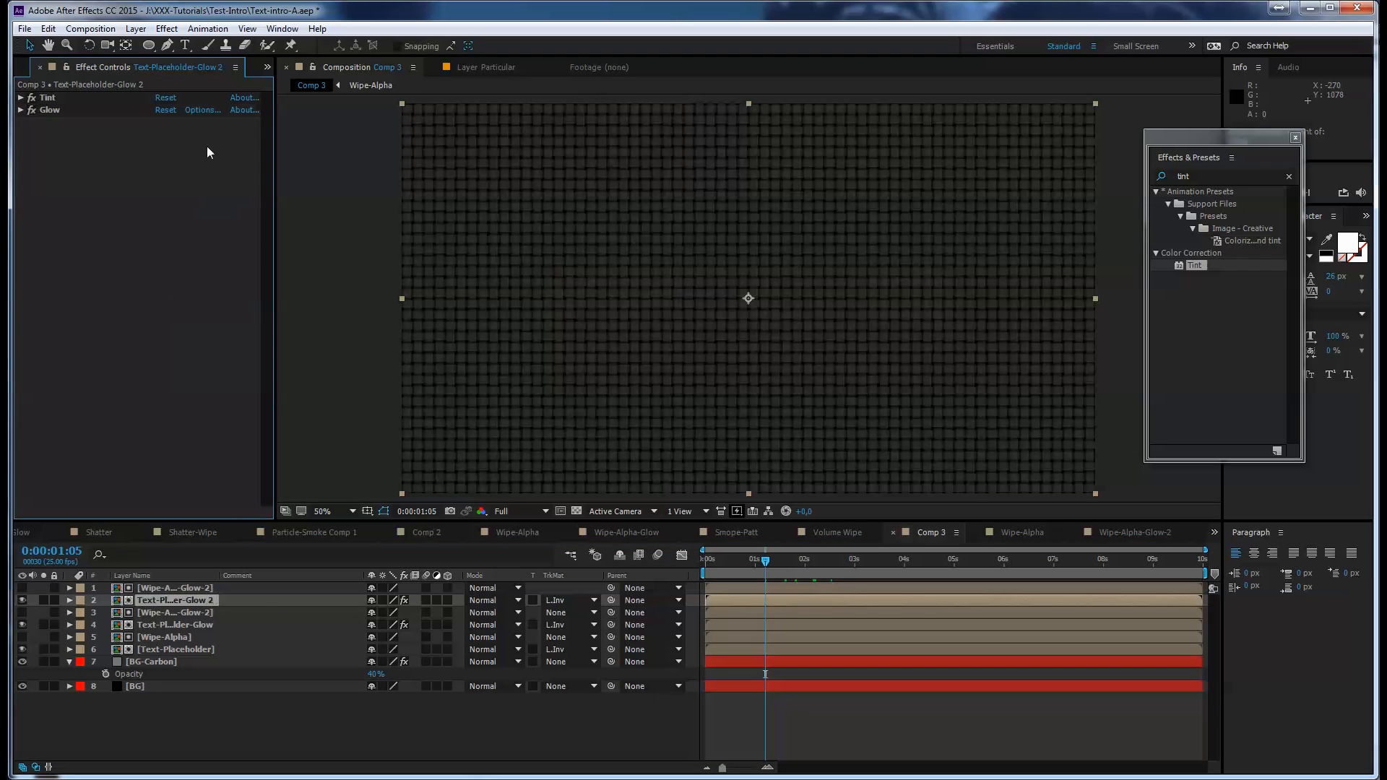
# Create a new black (000000) solid layer named Smoke at 1920 x 1080 px
pyautogui.click(136, 28)
pyautogui.moveTo(155, 44)
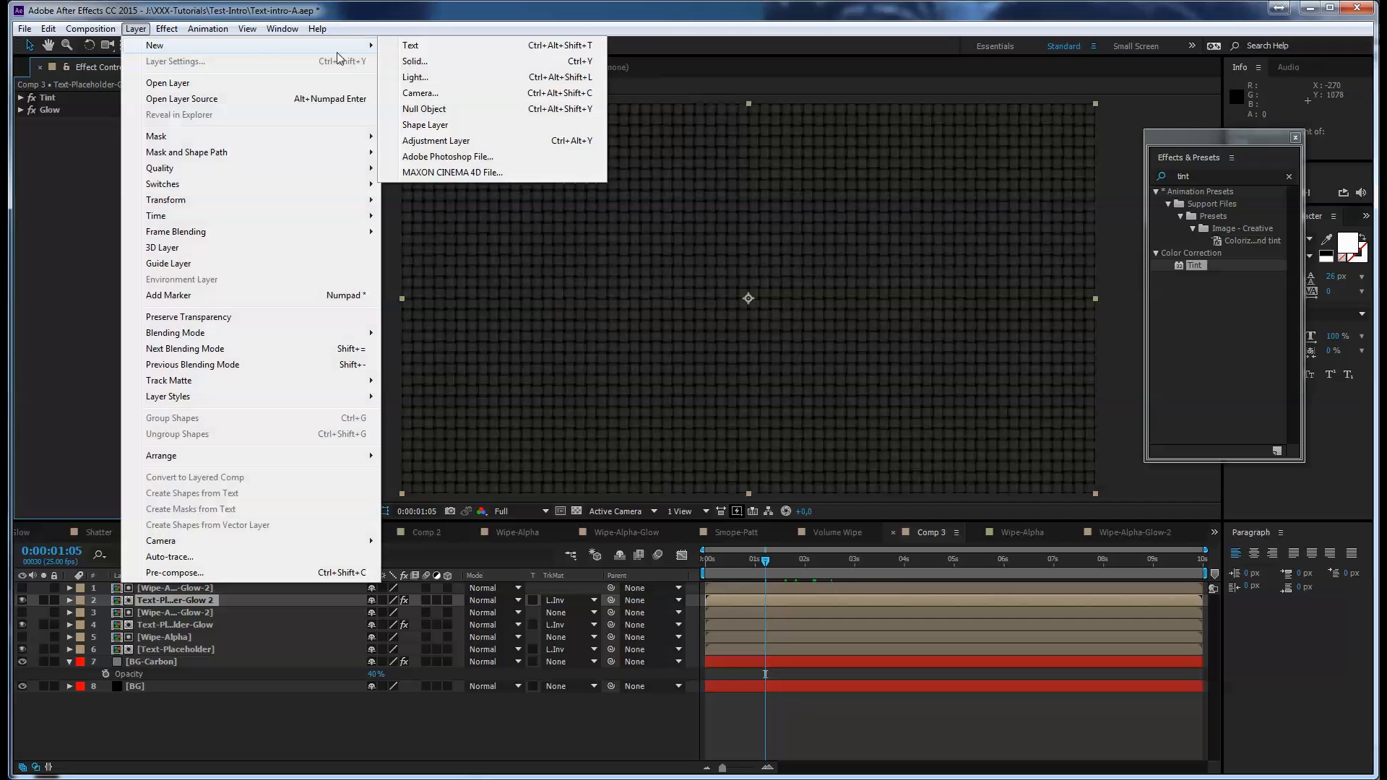
pyautogui.click(425, 63)
pyautogui.write('Smoke')
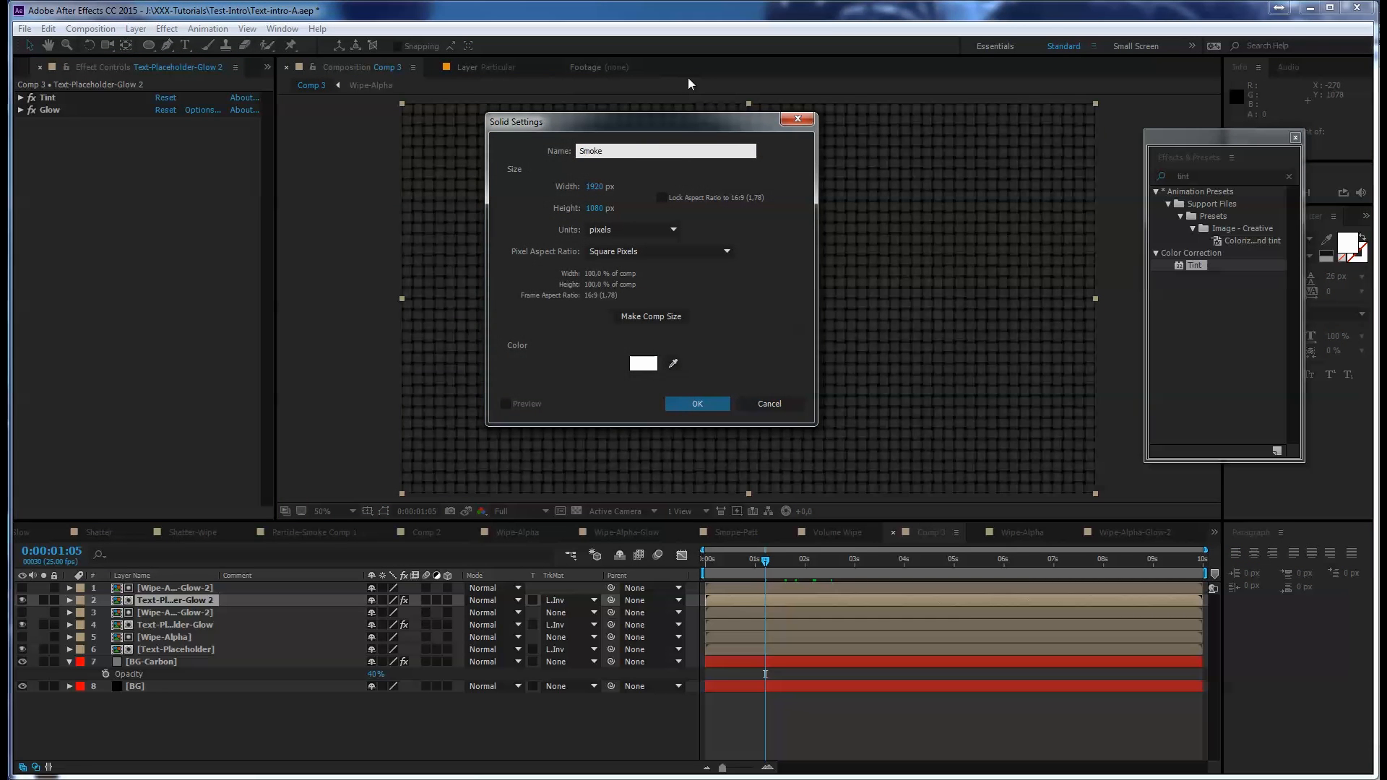
pyautogui.click(643, 363)
pyautogui.write('000000')
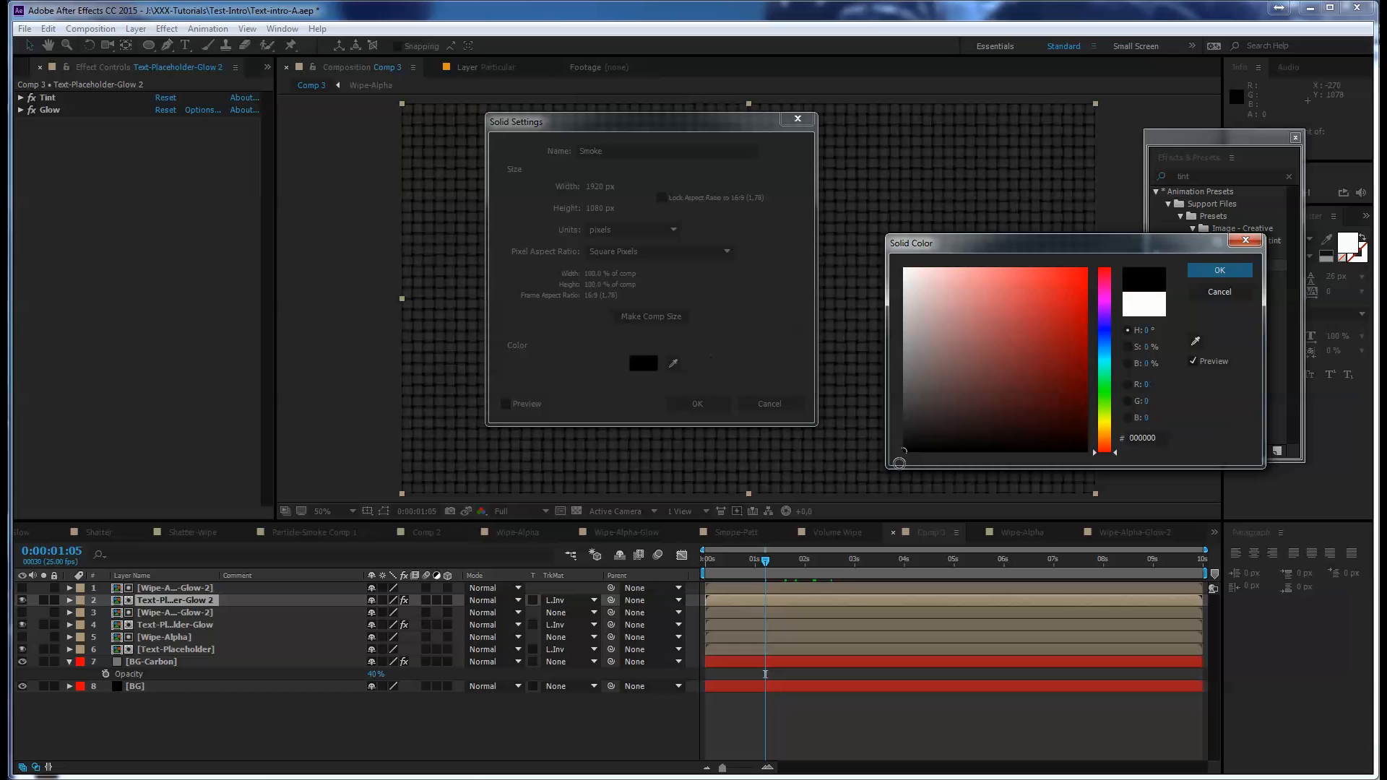
pyautogui.click(1220, 270)
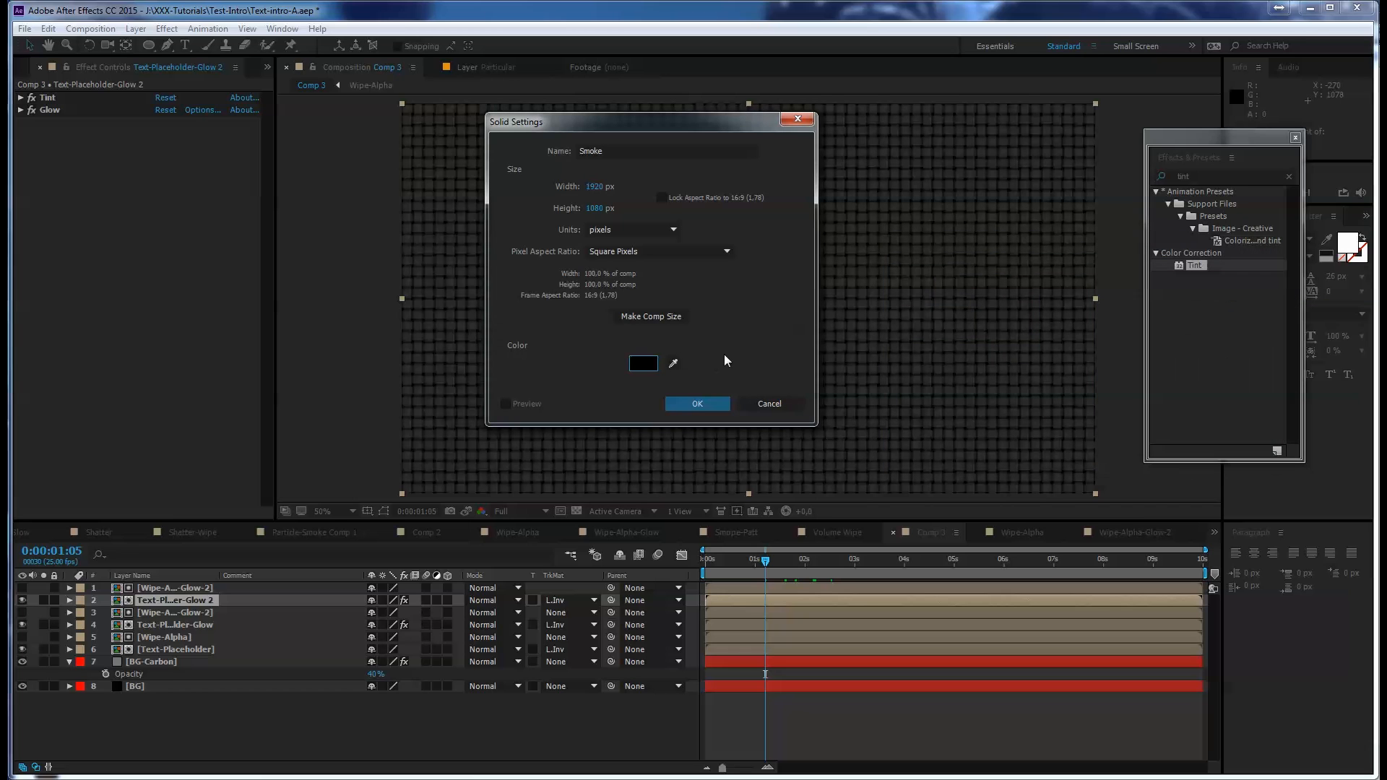
pyautogui.click(697, 403)
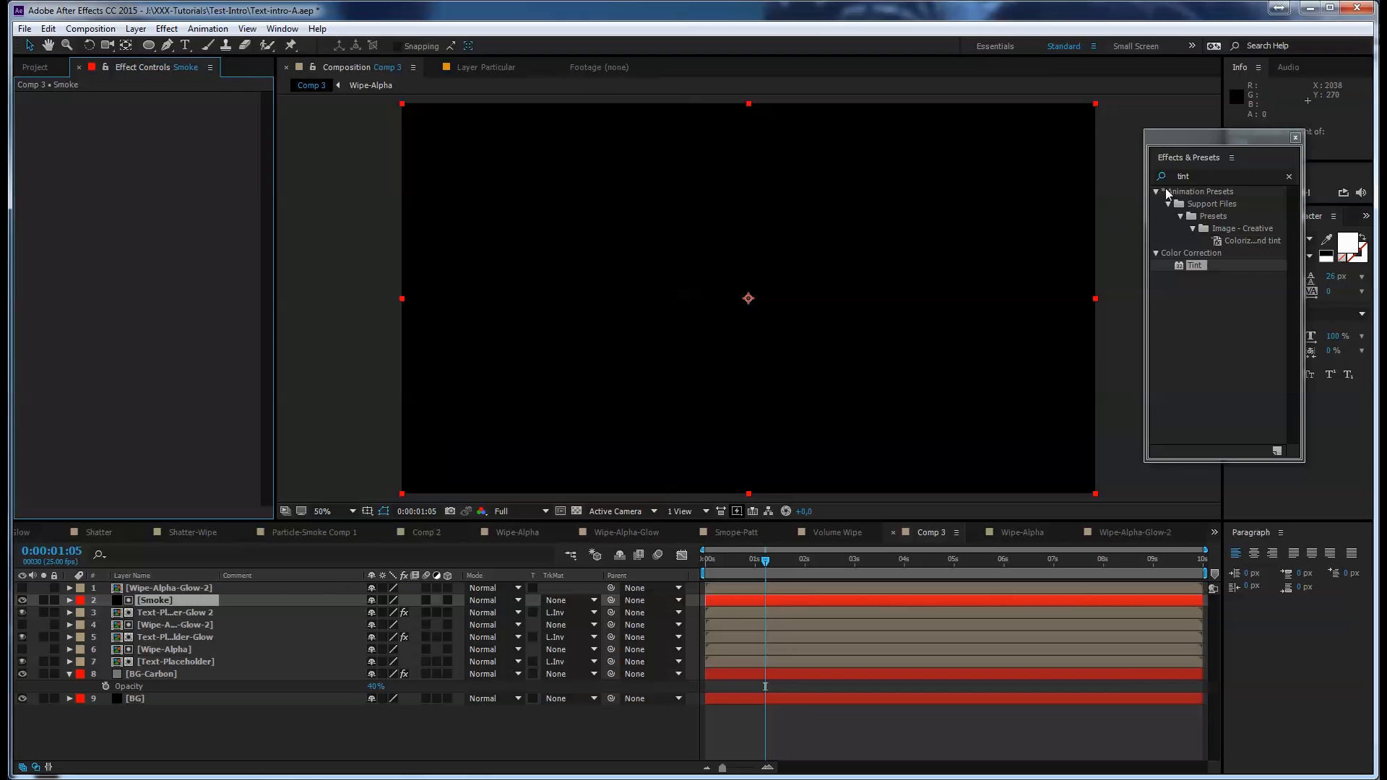
# Find the ilumy-Fire user preset and apply it to the Smoke layer, moving the presets window clear of the composition
pyautogui.moveTo(1214, 174); pyautogui.dragTo(1097, 185)
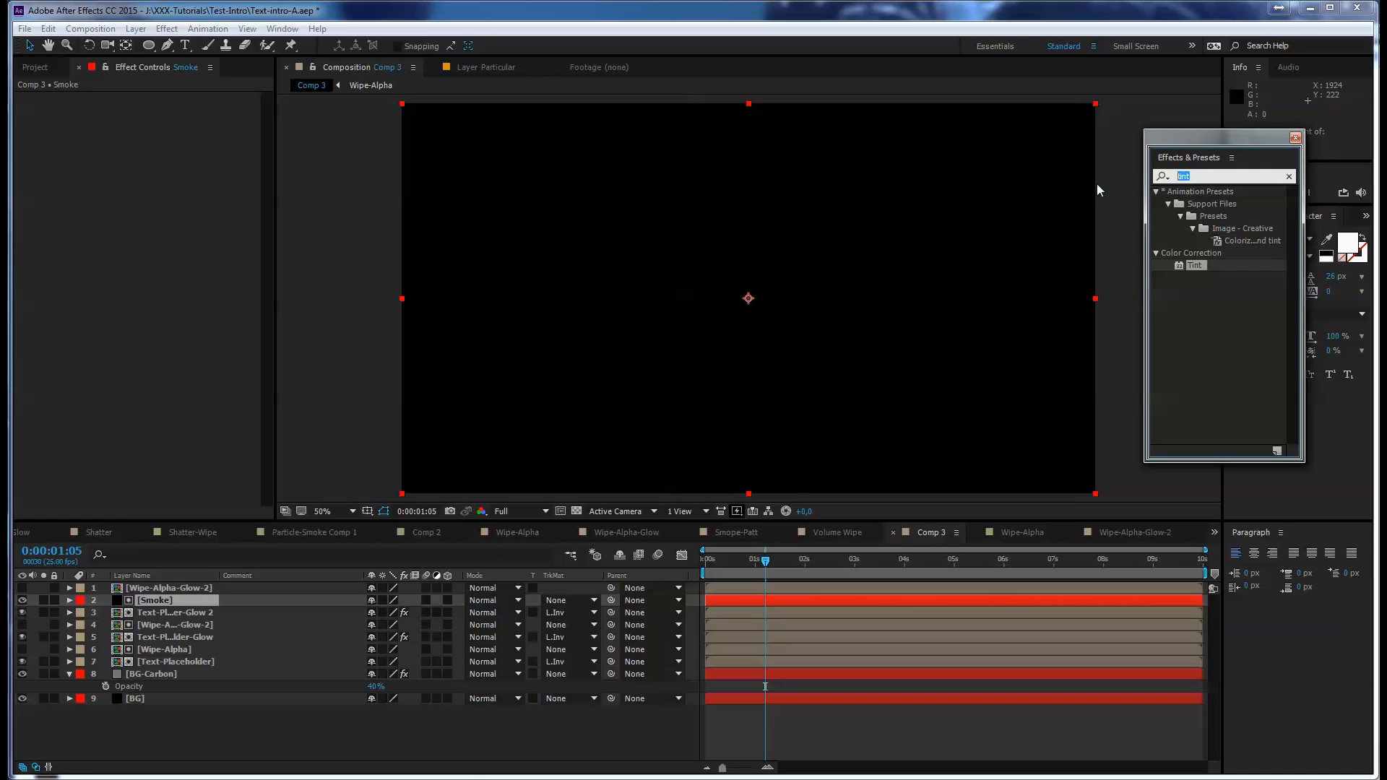
pyautogui.write('ilum')
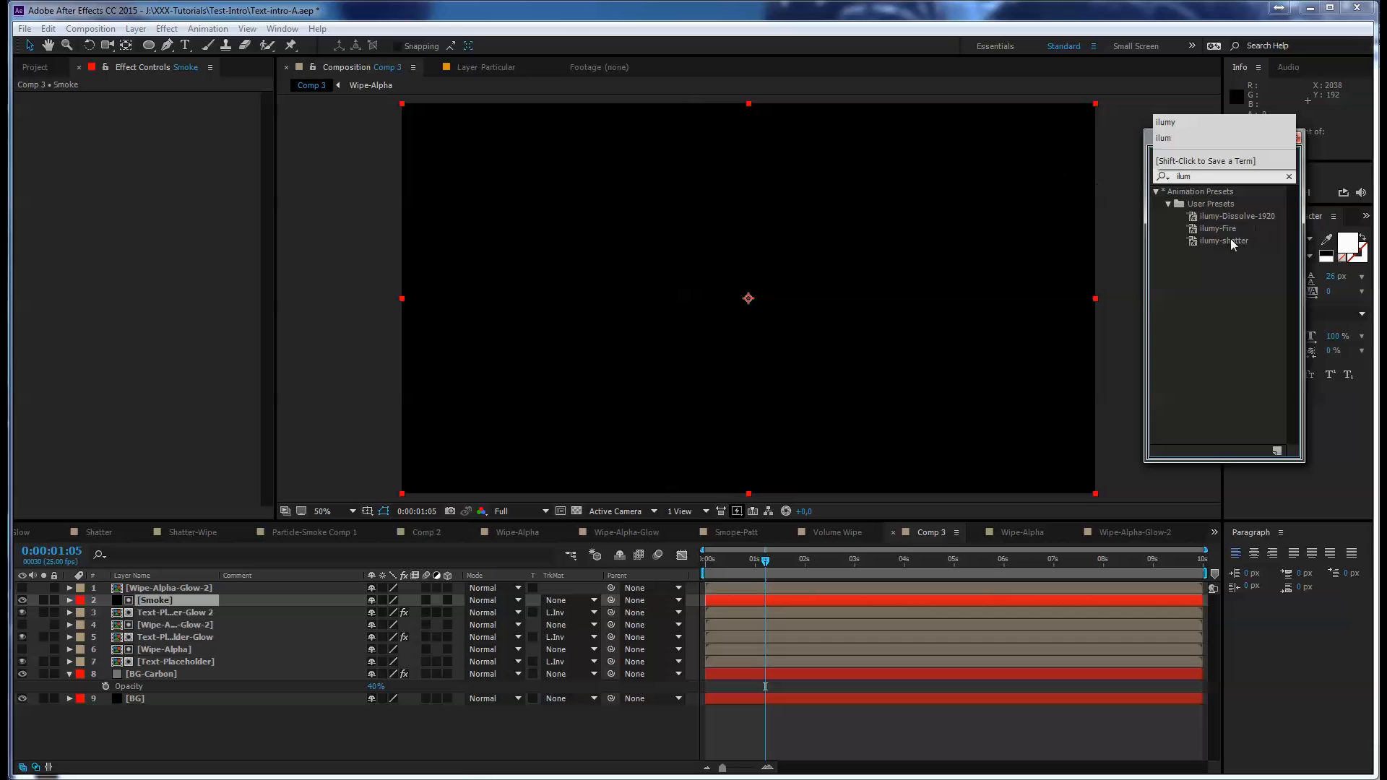
pyautogui.click(1215, 227)
pyautogui.doubleClick(1215, 227)
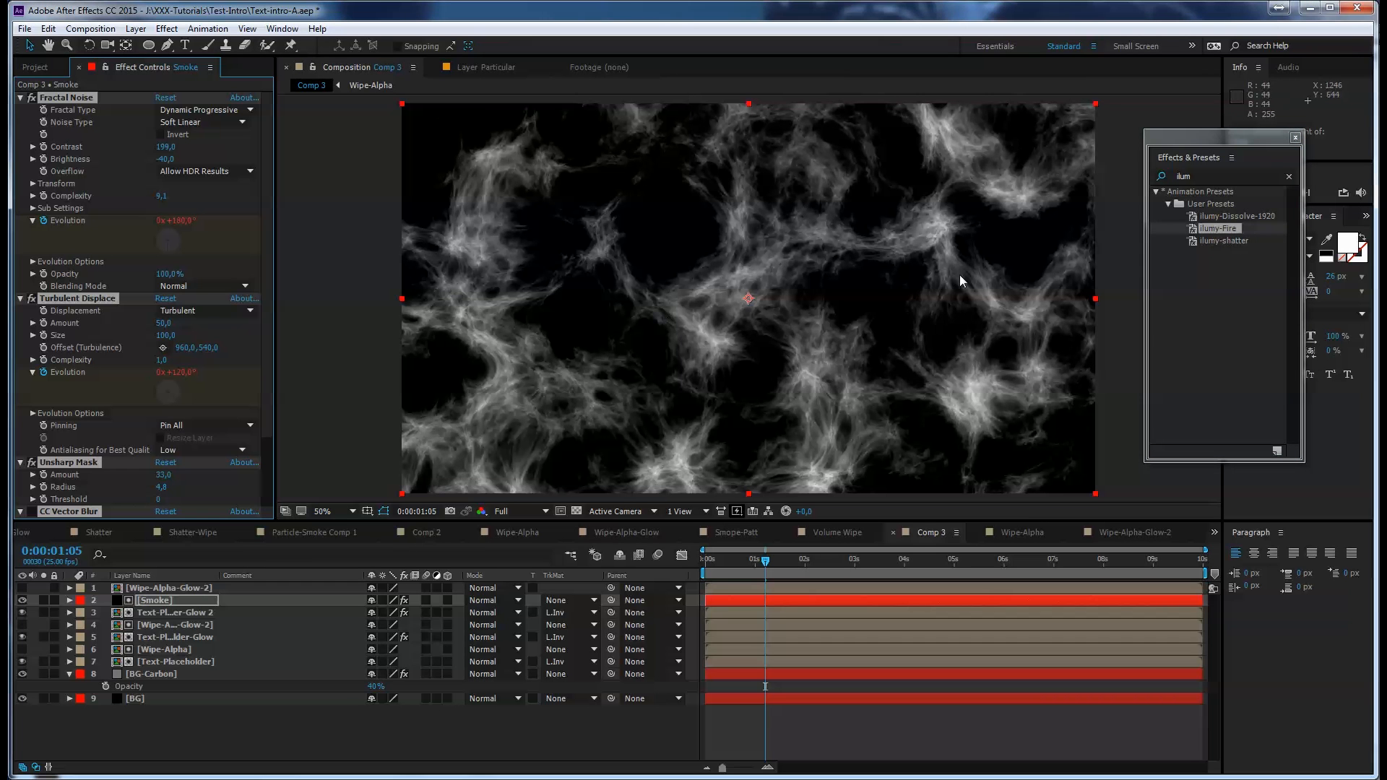
pyautogui.moveTo(1185, 137); pyautogui.dragTo(1263, 136)
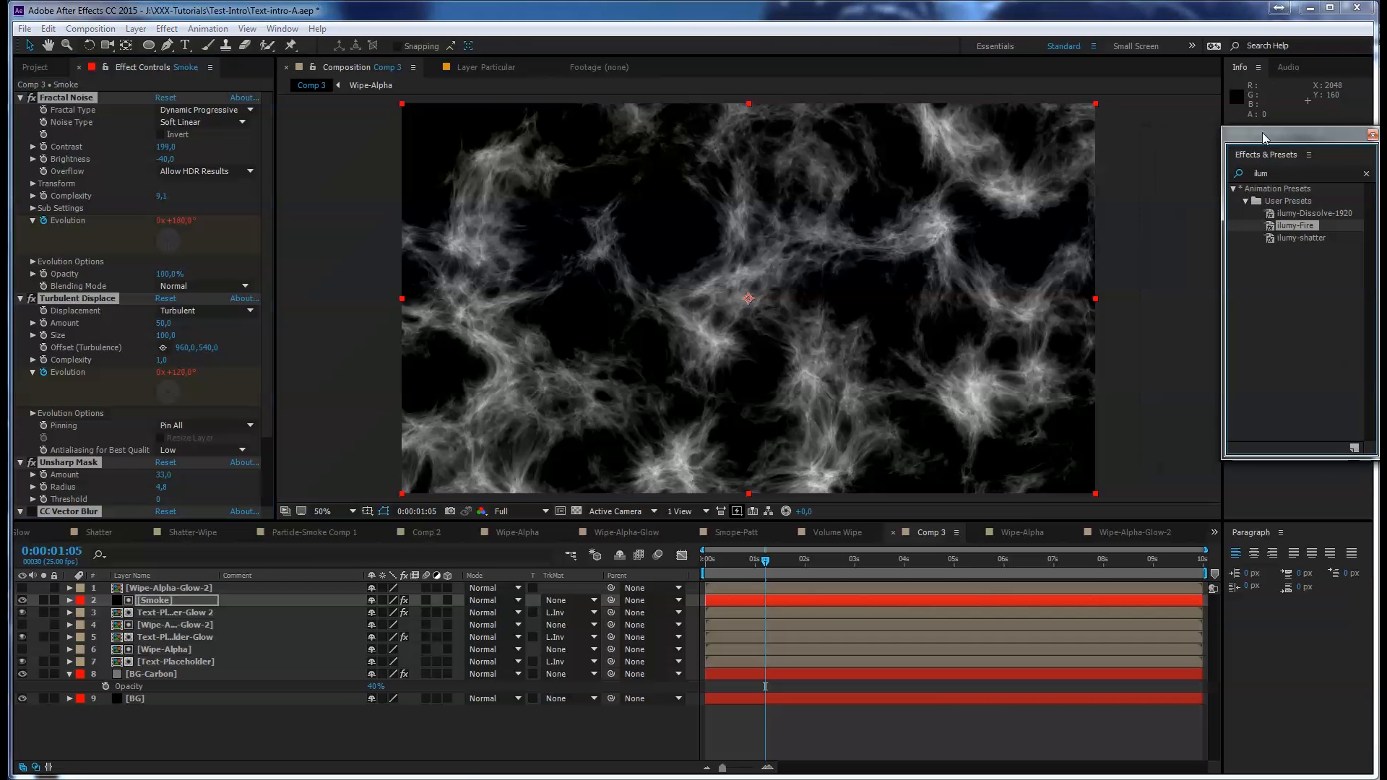
# Collapse all of the Smoke layer's effects and preview the fractal smoke's movement up to 0:00:01:16
pyautogui.keyDown('ctrl'); pyautogui.click(20, 98); pyautogui.keyUp('ctrl')
pyautogui.click(781, 561)
pyautogui.moveTo(765, 560)
pyautogui.mouseDown()
pyautogui.moveTo(725, 560)
pyautogui.moveTo(866, 548)
pyautogui.moveTo(747, 554)
pyautogui.moveTo(788, 554)
pyautogui.mouseUp()
pyautogui.click(80, 224)
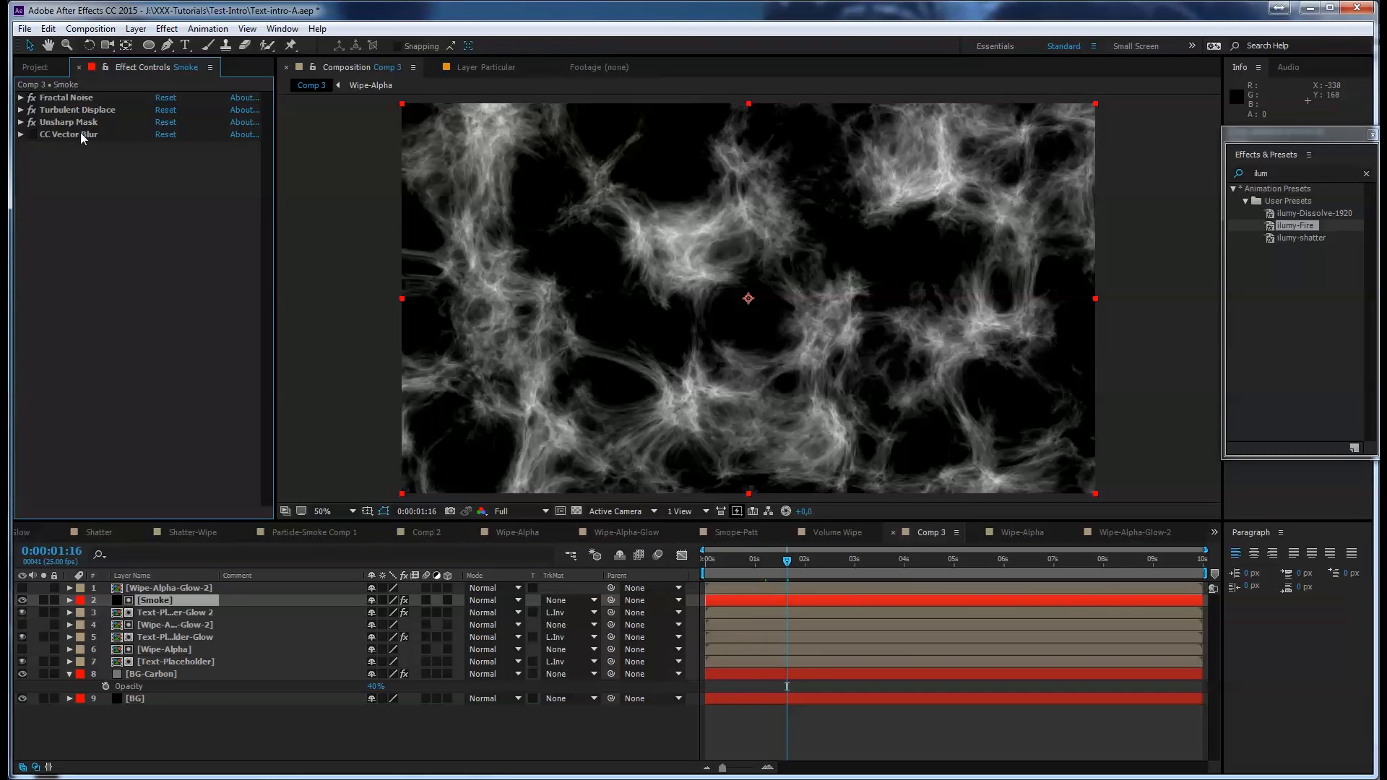
# Enable CC Vector Blur on the Smoke layer, set its Amount to 20 and collapse the effect
pyautogui.click(31, 135)
pyautogui.click(21, 134)
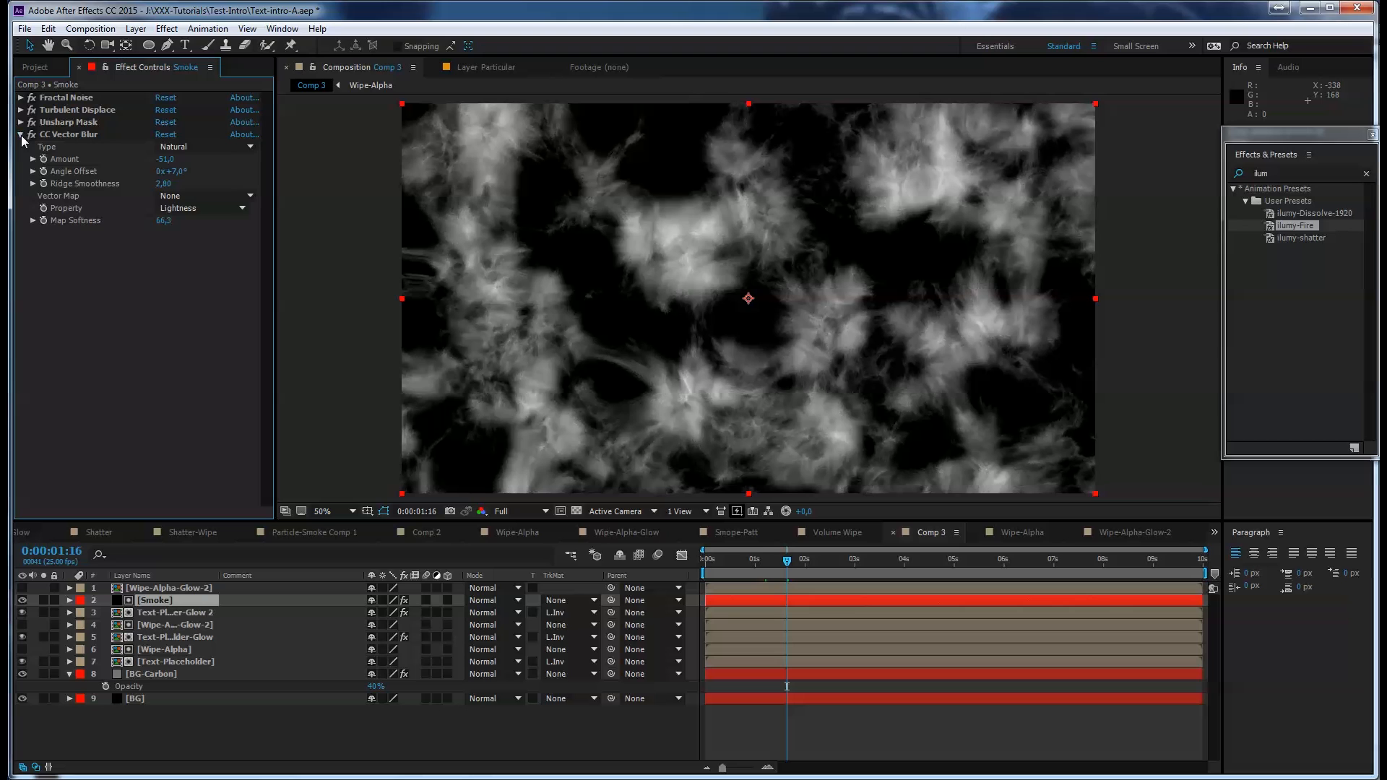
pyautogui.click(170, 159)
pyautogui.write('10')
pyautogui.press('Return')
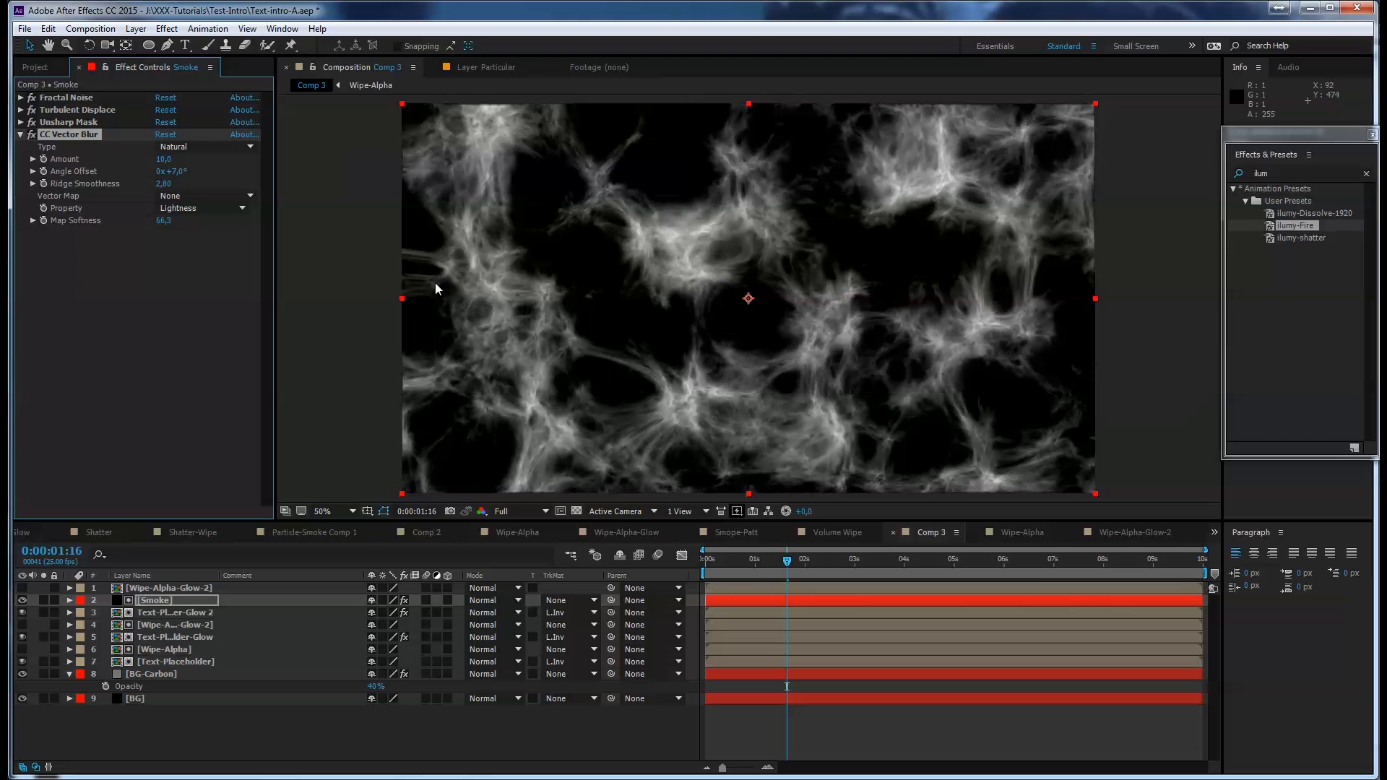
pyautogui.click(167, 161)
pyautogui.press('Return')
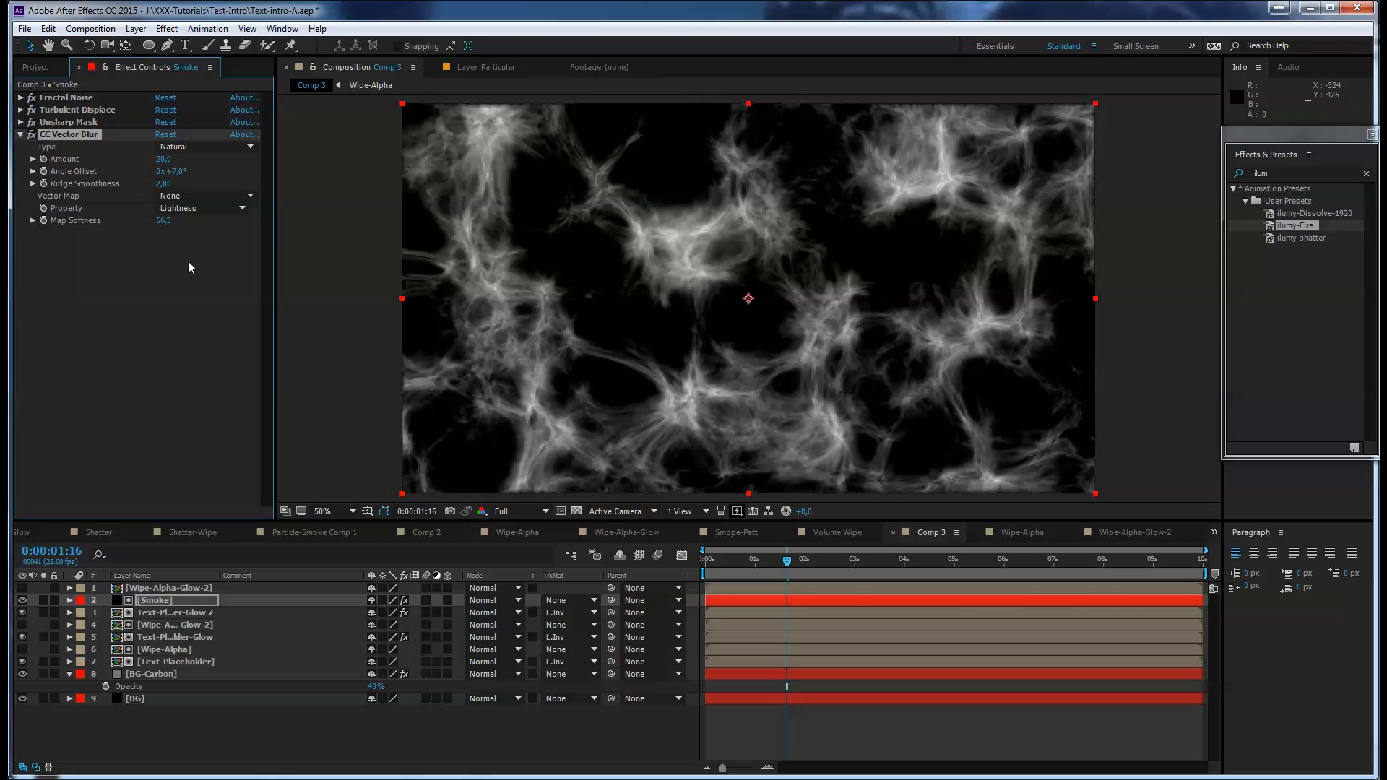
pyautogui.click(31, 134)
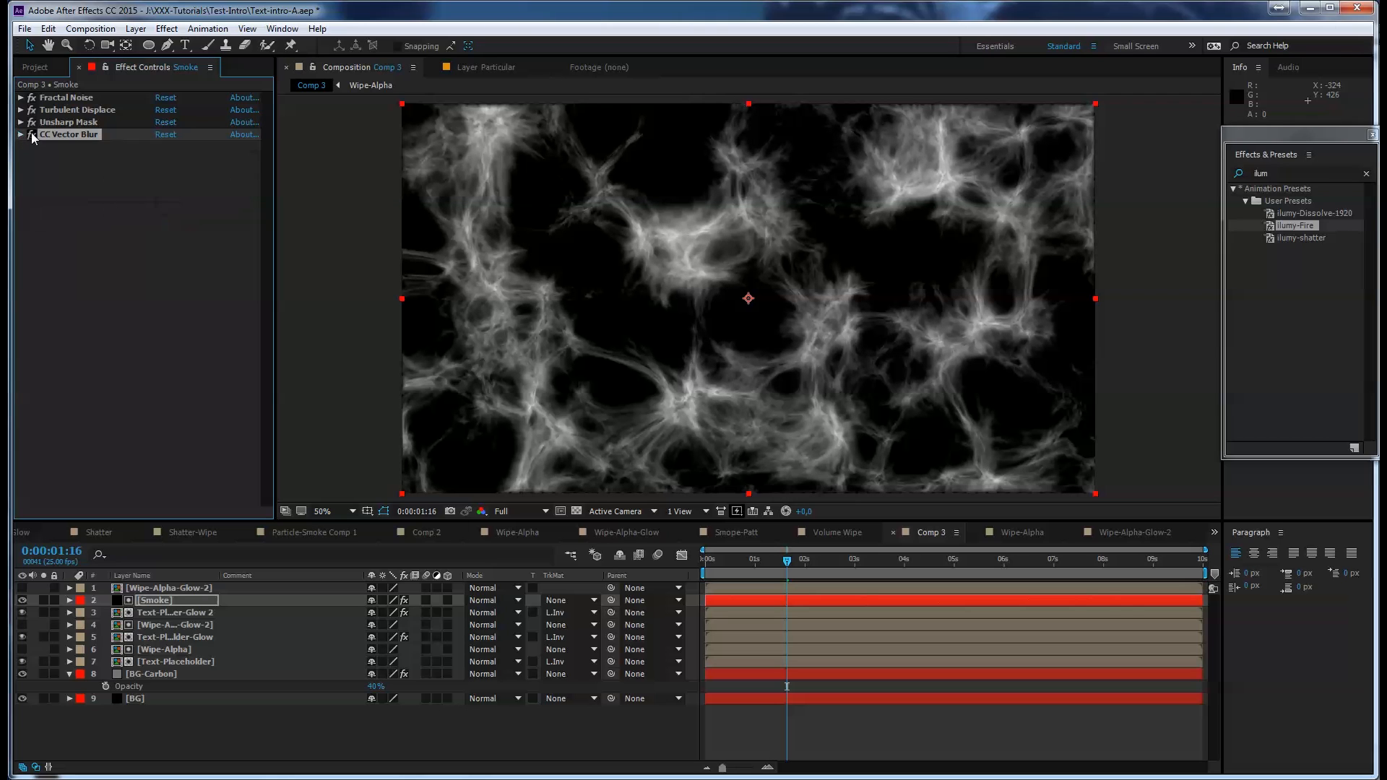
# Increase the Smoke layer's Fractal Noise Scale to 1074.6 and check the enlarged smoke at 0:00:01:21
pyautogui.click(21, 98)
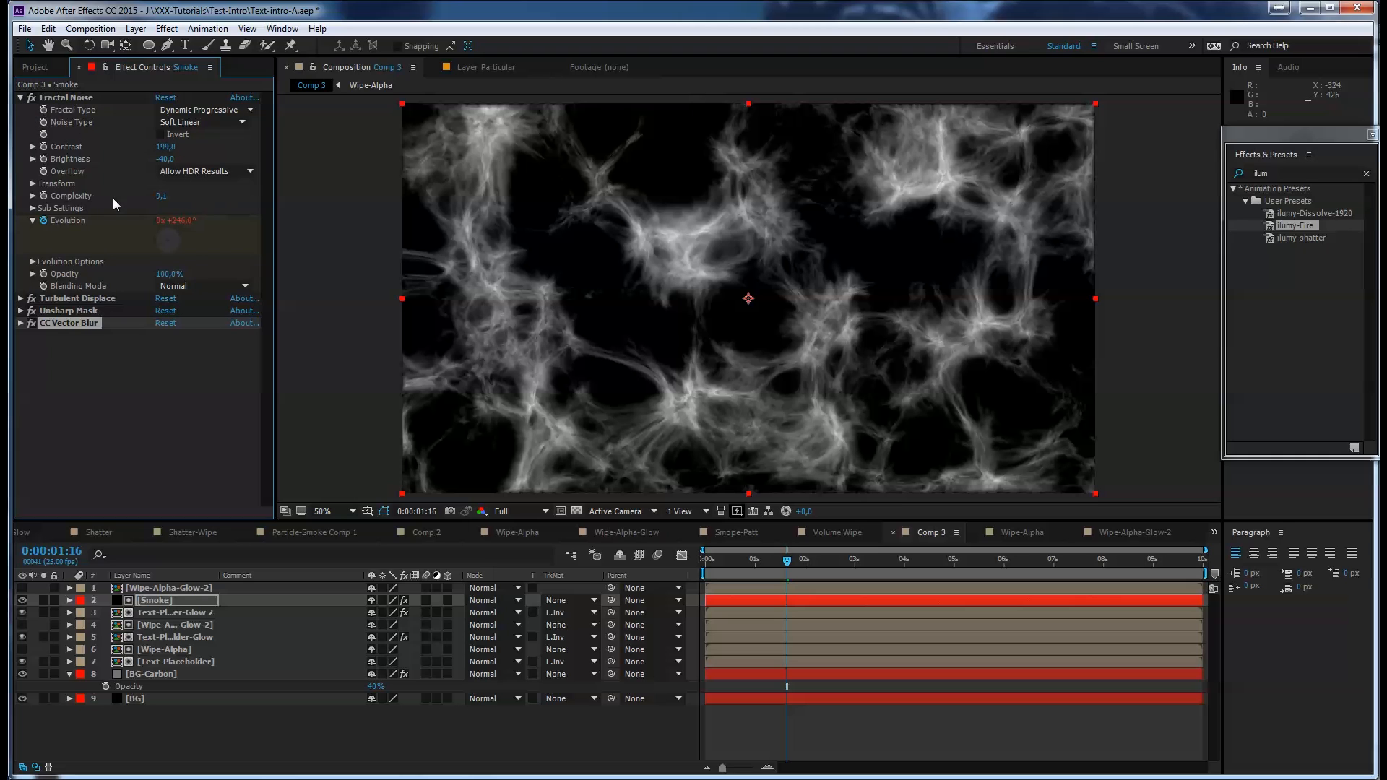
pyautogui.click(32, 184)
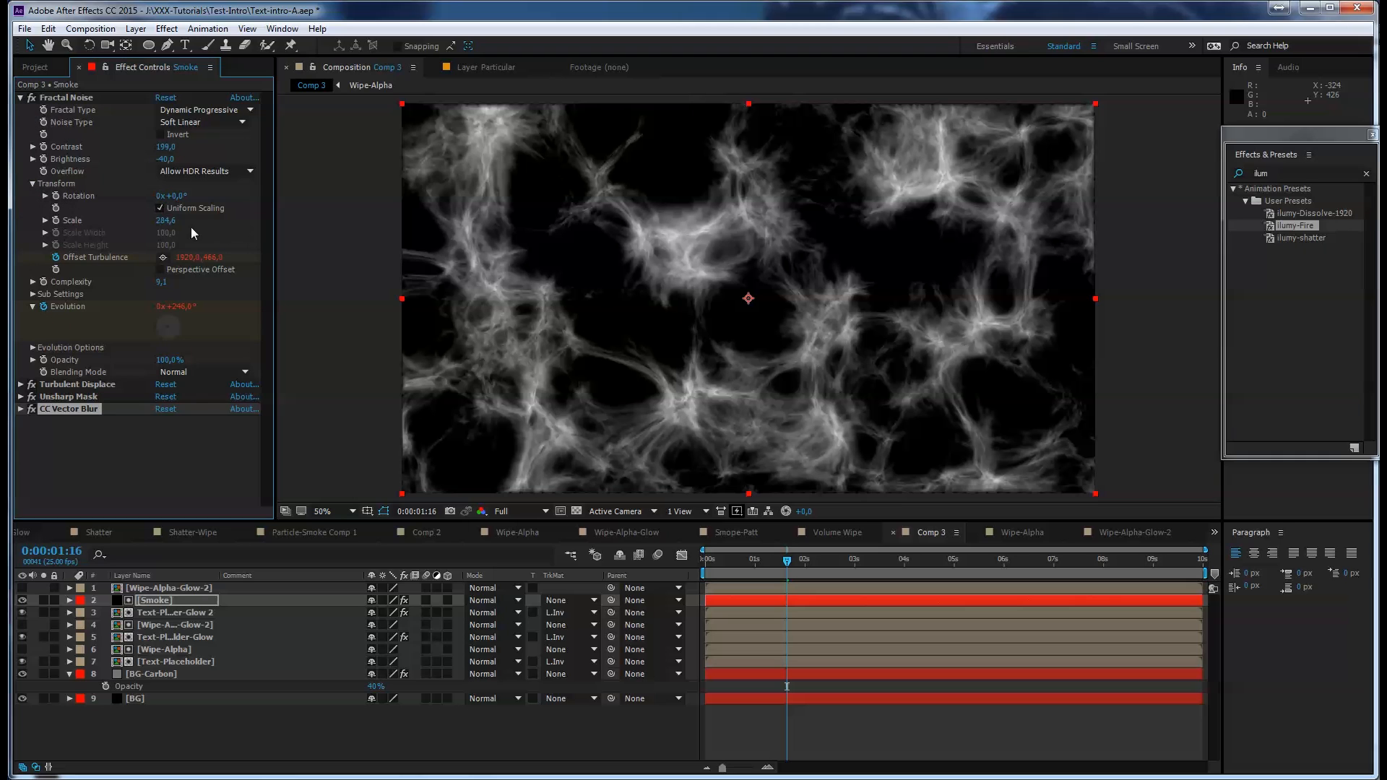
pyautogui.moveTo(166, 221); pyautogui.dragTo(711, 199)
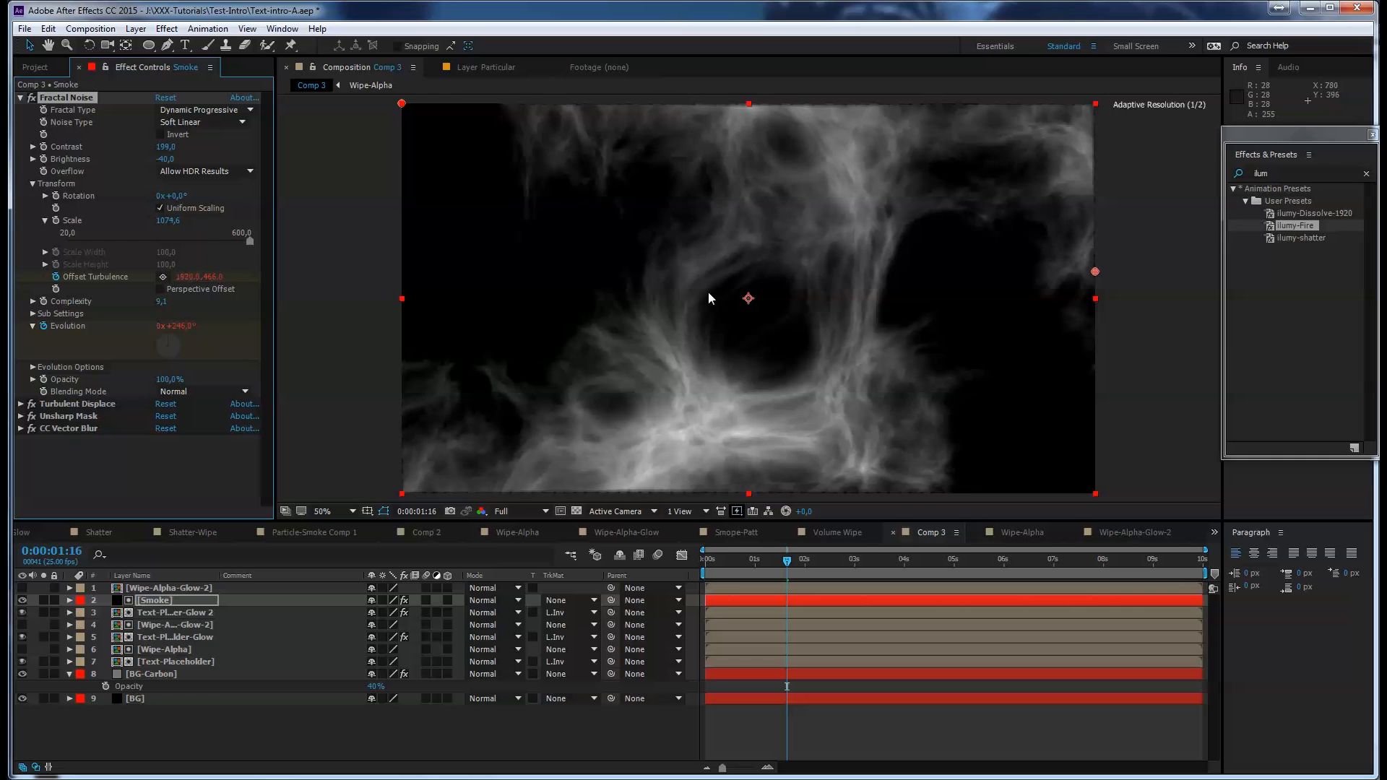
pyautogui.moveTo(789, 561)
pyautogui.mouseDown()
pyautogui.moveTo(938, 564)
pyautogui.moveTo(796, 561)
pyautogui.moveTo(807, 555)
pyautogui.mouseUp()
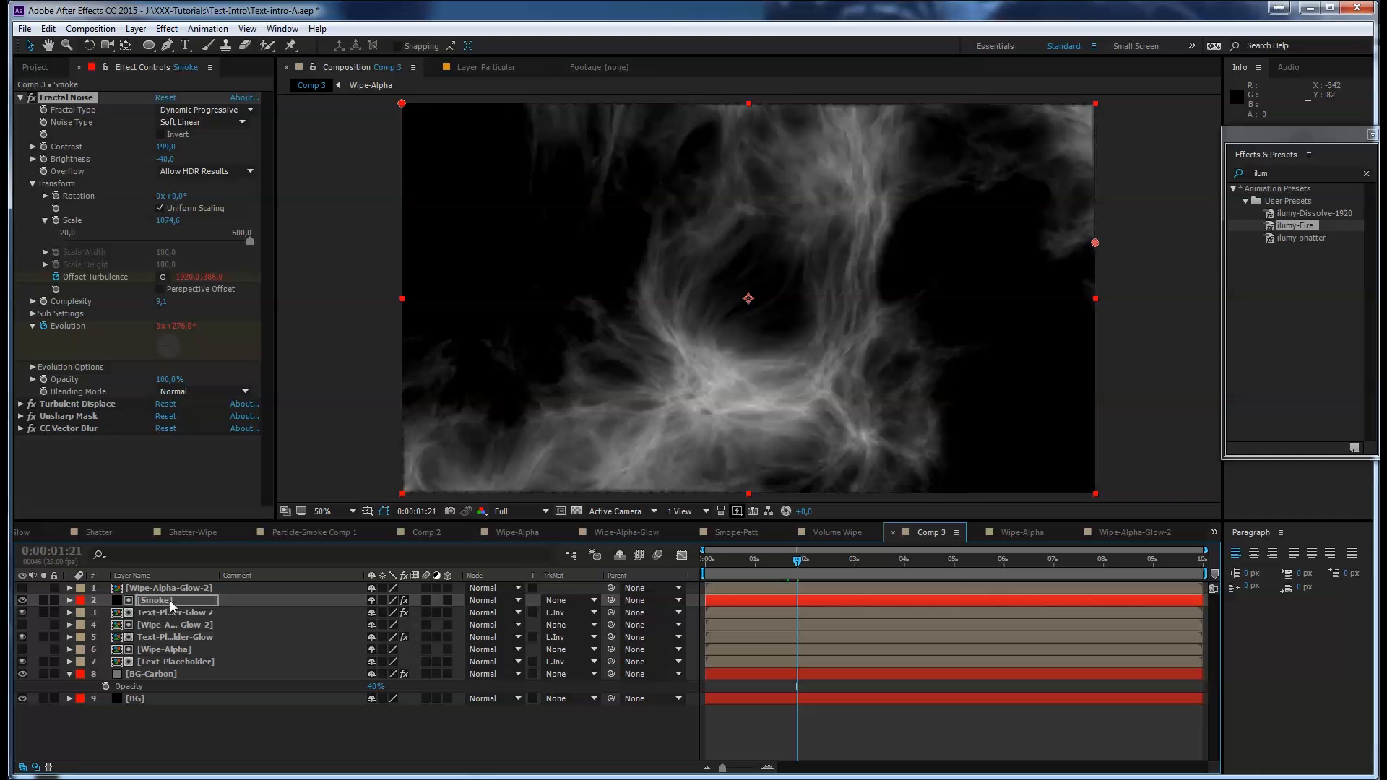
# Draw a circular mask around the centre of the Smoke layer and widen it sideways into an ellipse covering the whole logo
pyautogui.click(150, 45)
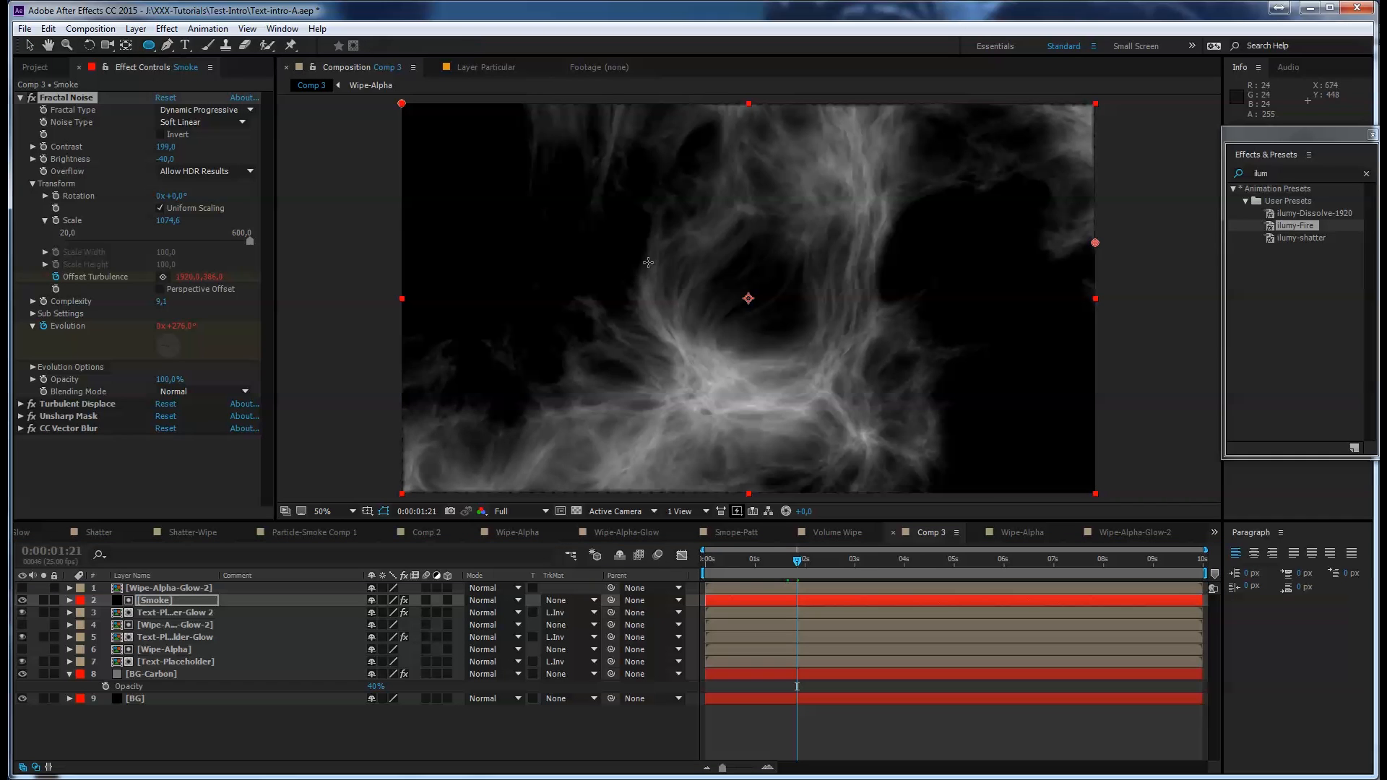
pyautogui.moveTo(744, 296); pyautogui.dragTo(938, 426)
pyautogui.click(30, 44)
pyautogui.click(626, 320)
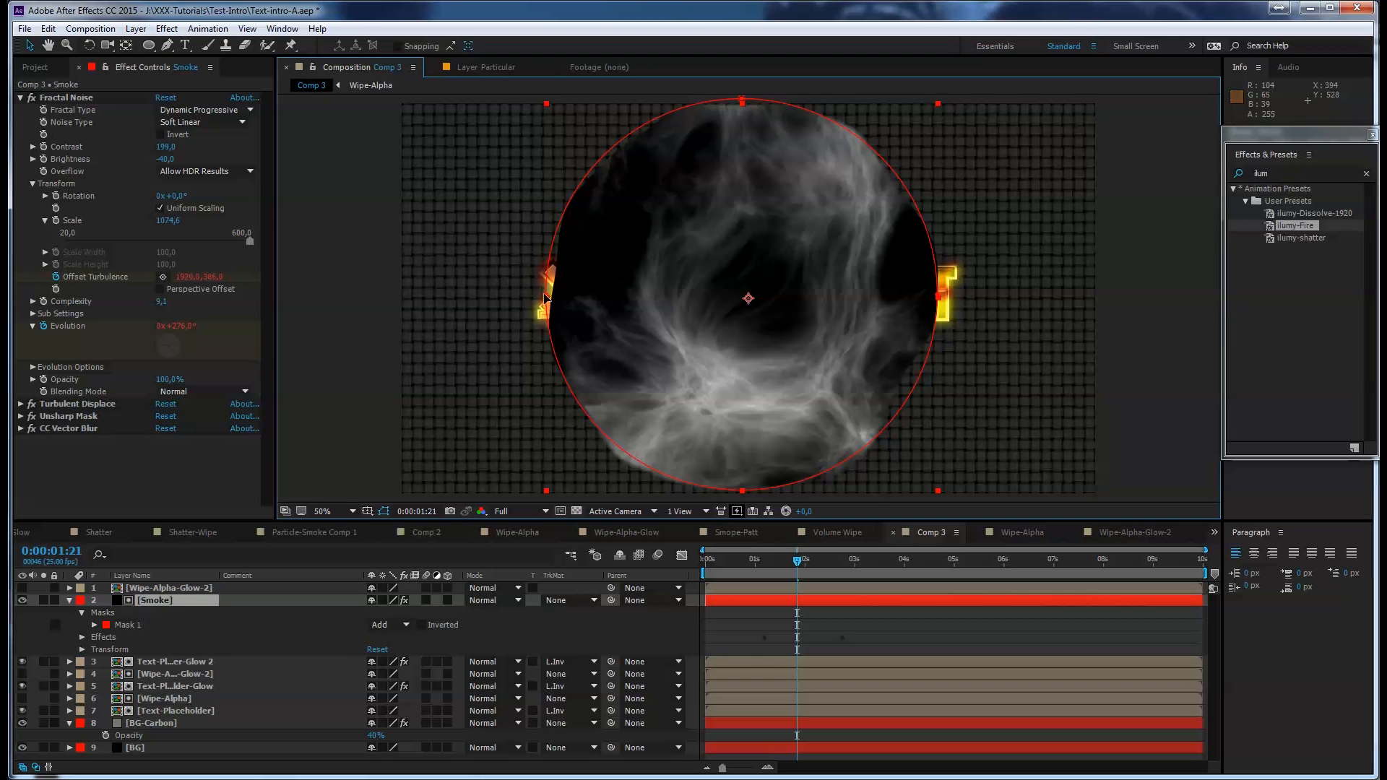
pyautogui.doubleClick(547, 297)
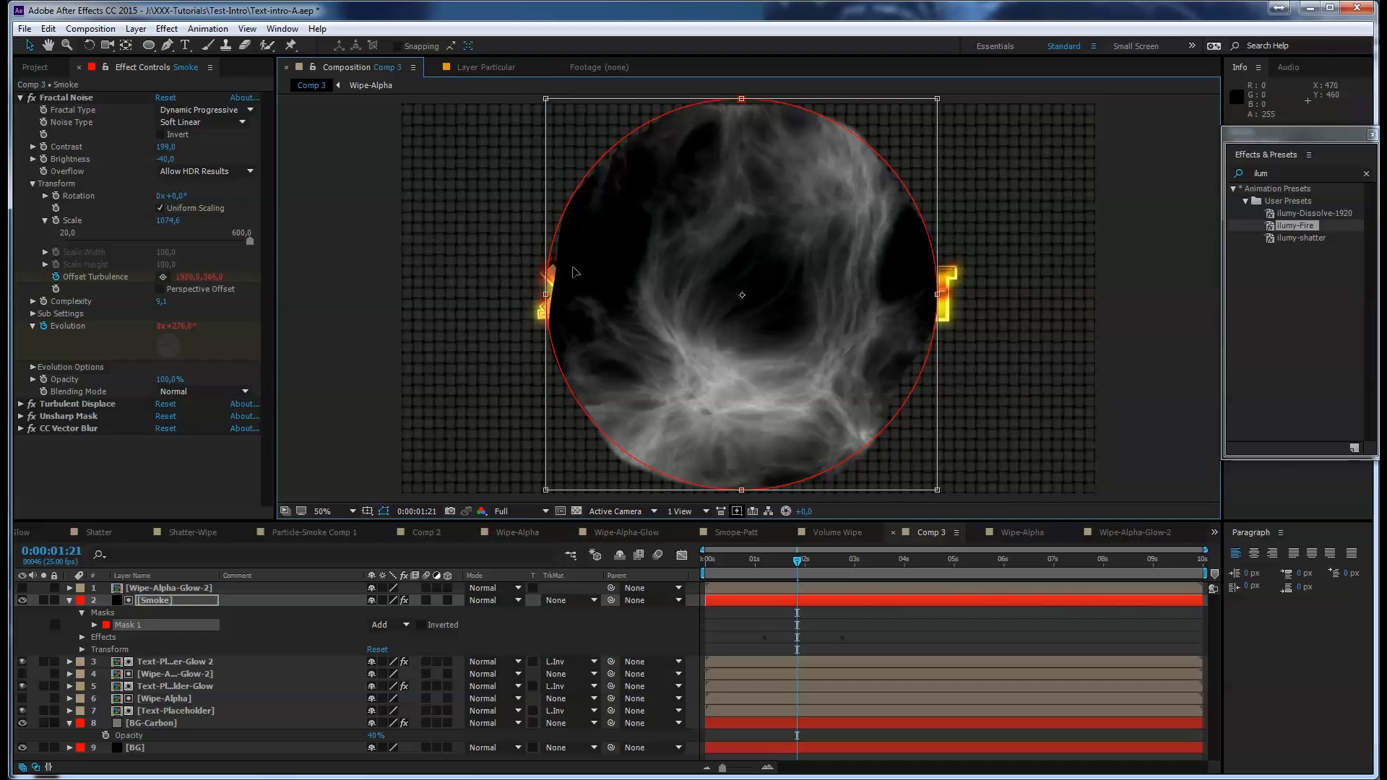
pyautogui.moveTo(546, 297); pyautogui.dragTo(459, 296)
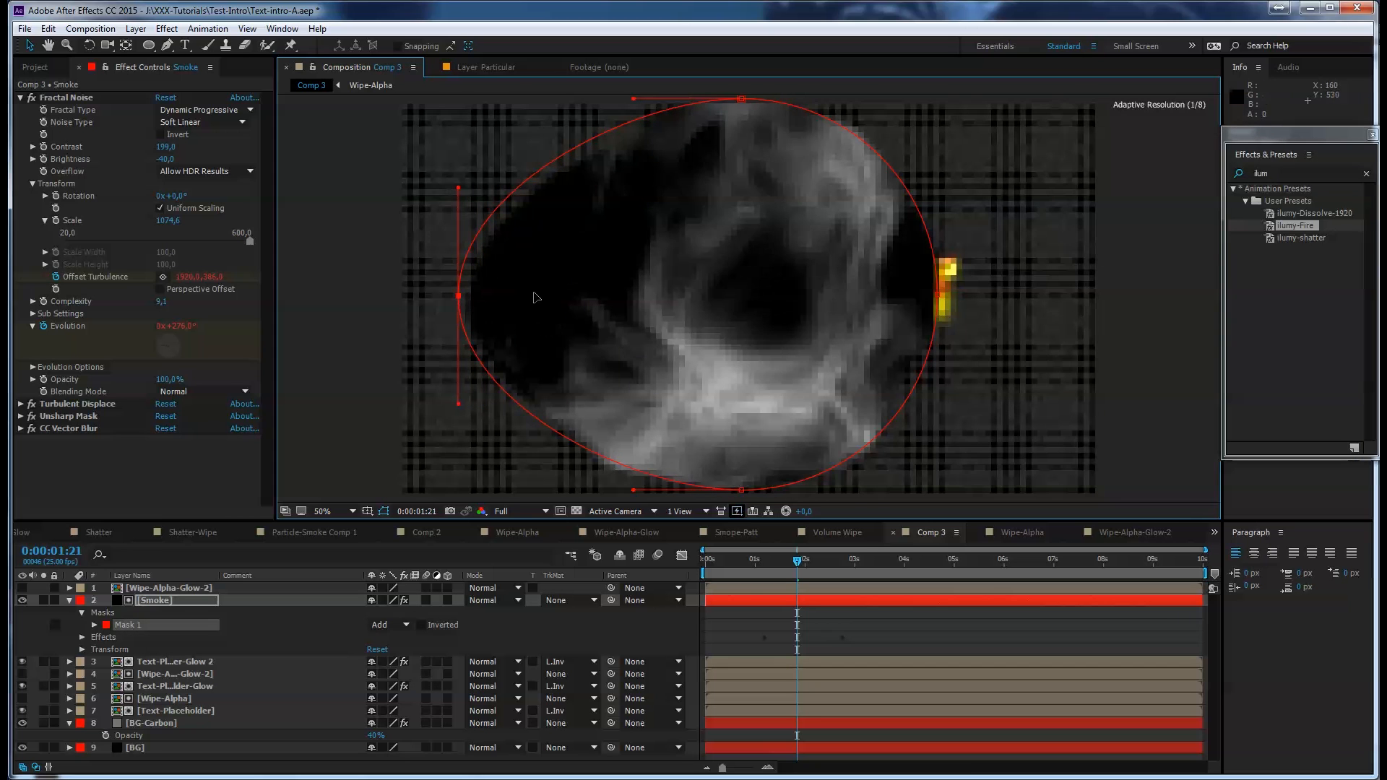
pyautogui.moveTo(942, 296); pyautogui.dragTo(1000, 293)
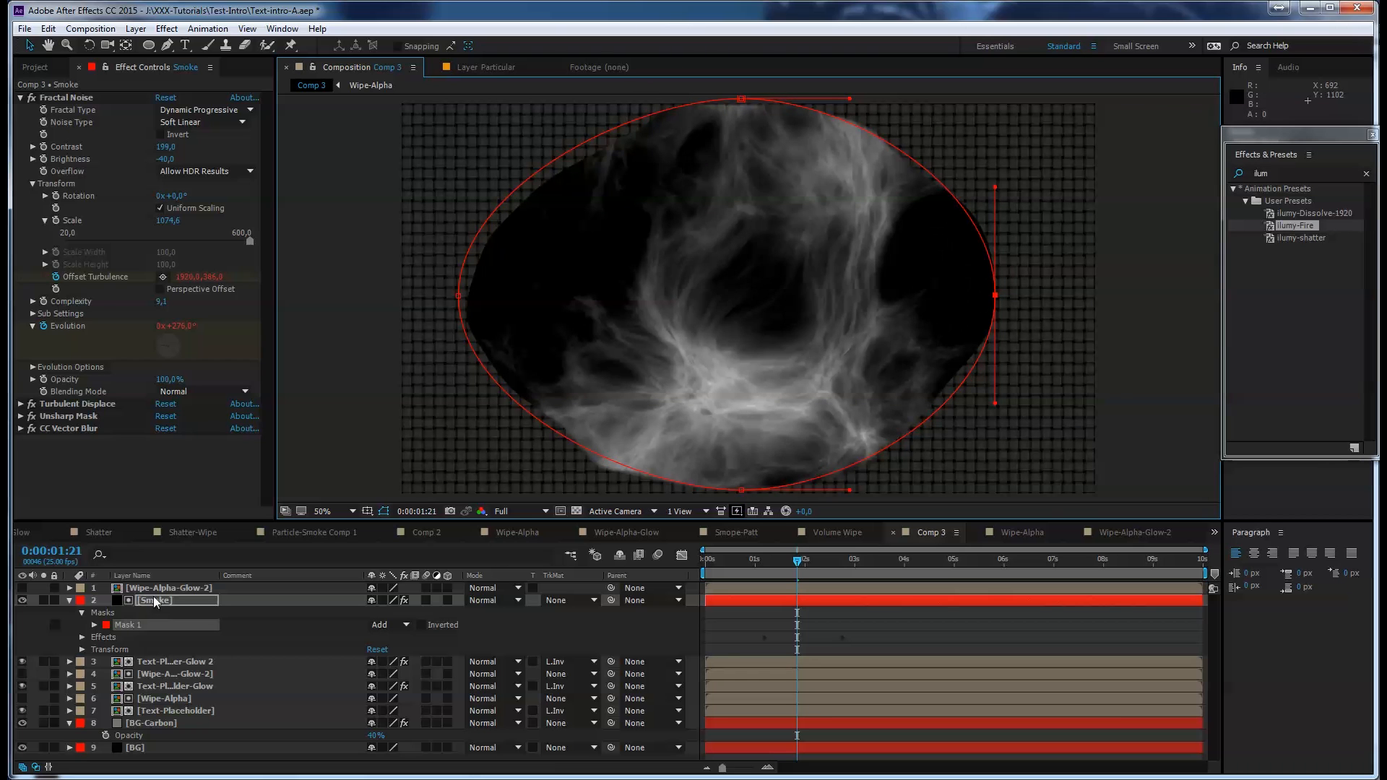
# Move the Smoke layer to the top of the layer stack and feather its mask by 365 pixels
pyautogui.moveTo(154, 597); pyautogui.dragTo(164, 589)
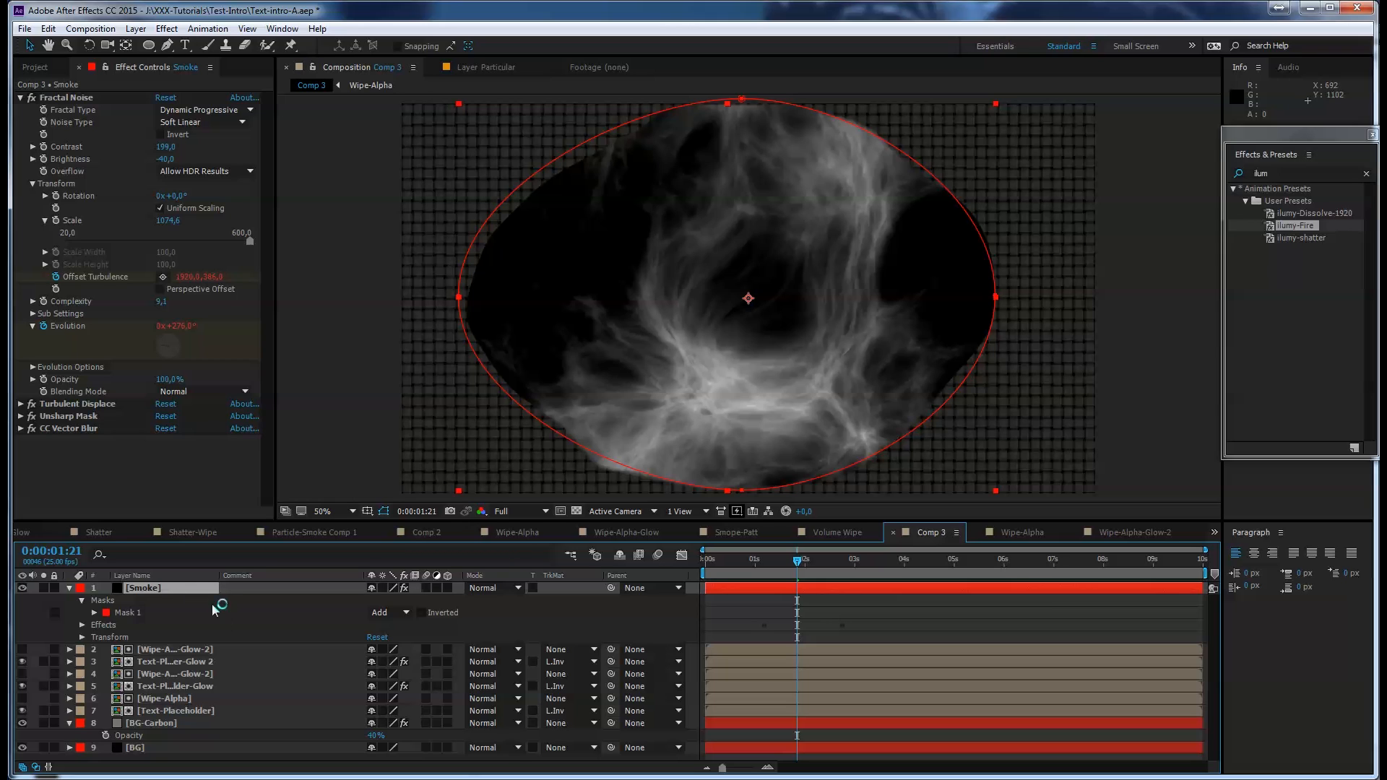
pyautogui.press('m')
pyautogui.press('m')
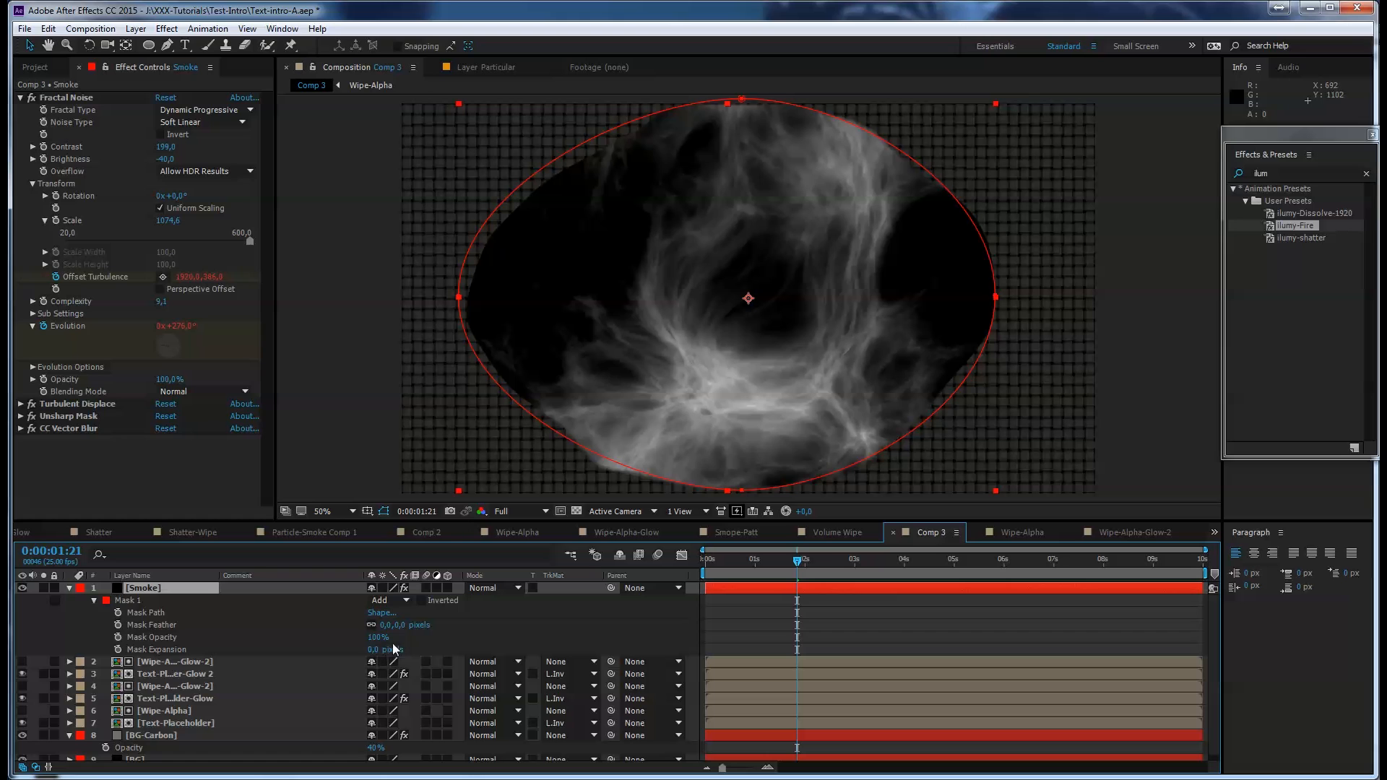
pyautogui.moveTo(398, 628); pyautogui.dragTo(608, 615)
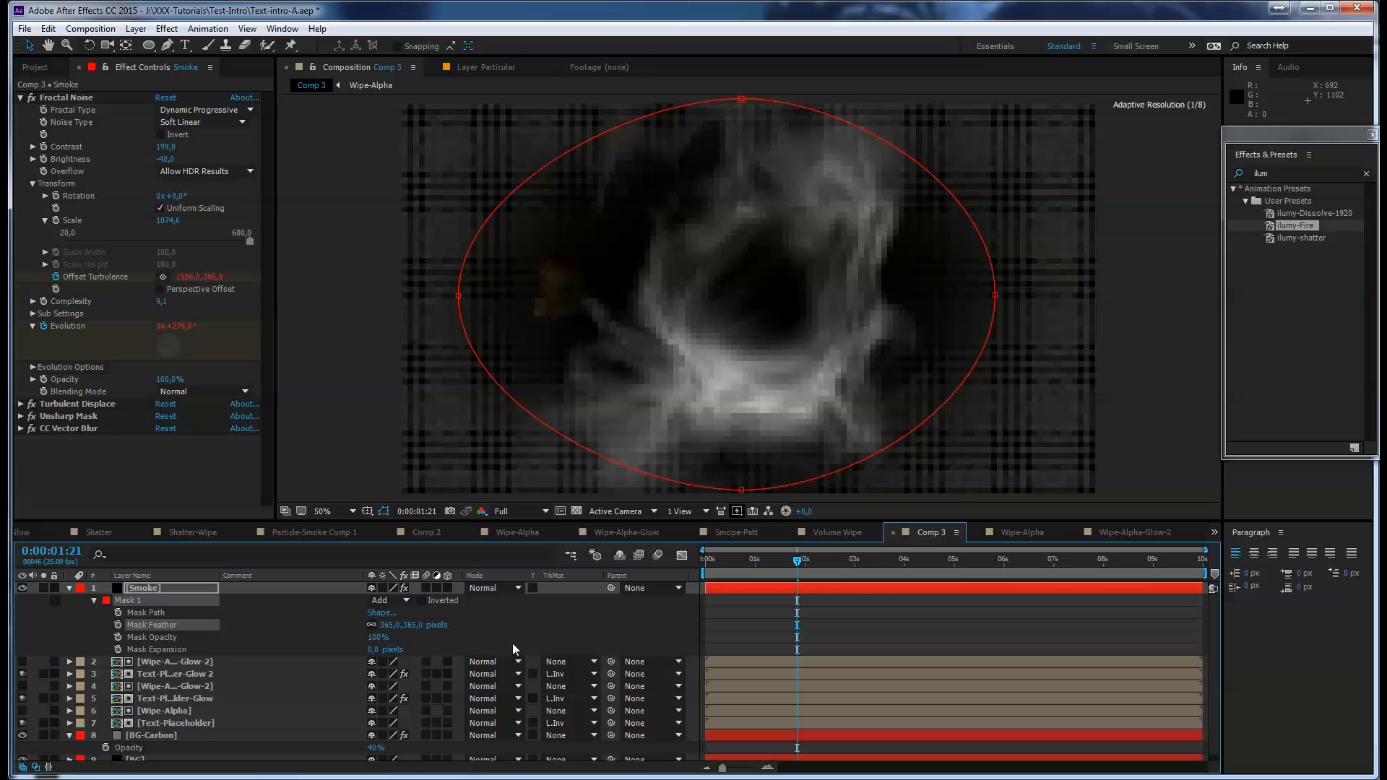
# Set the Smoke layer's blending mode to Screen and check the smoke back to 0:00:00:00
pyautogui.click(497, 588)
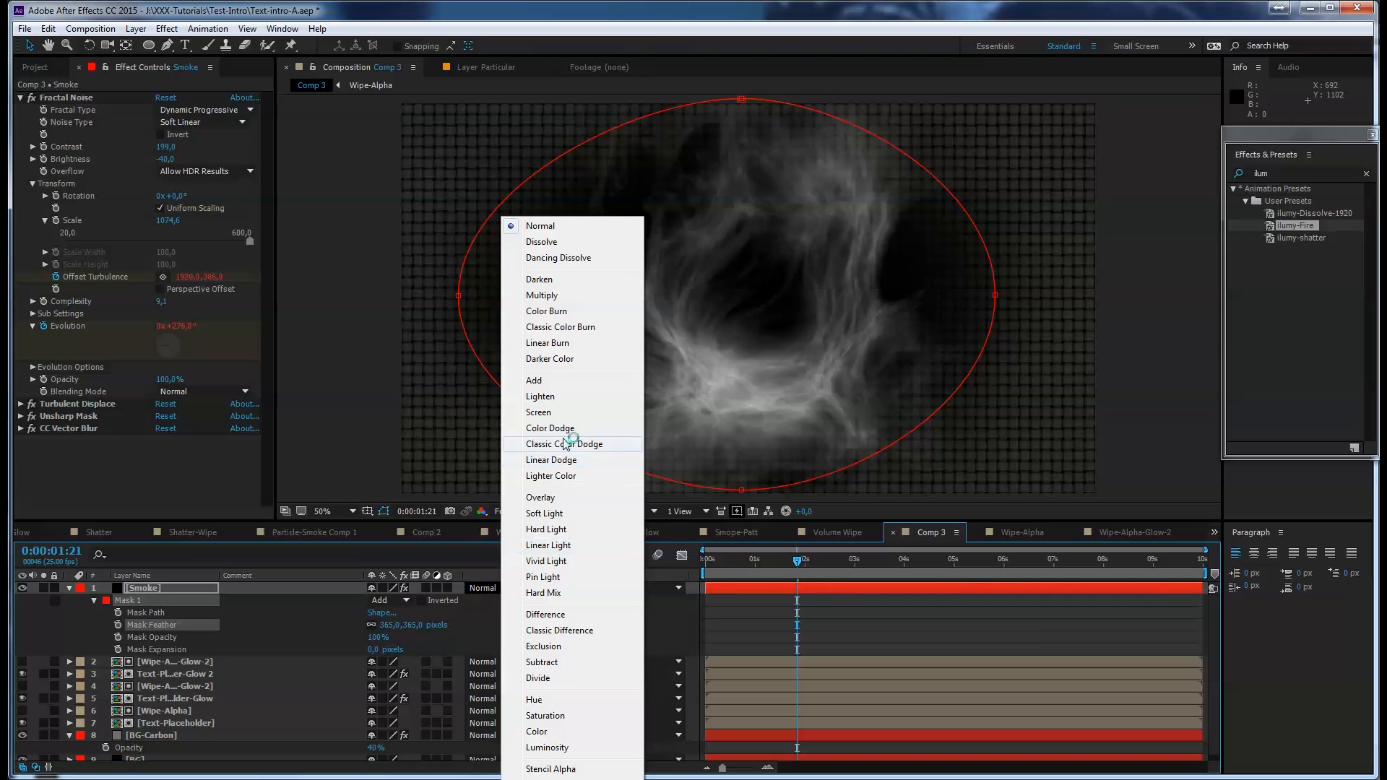
pyautogui.click(556, 412)
pyautogui.moveTo(813, 570); pyautogui.dragTo(698, 571)
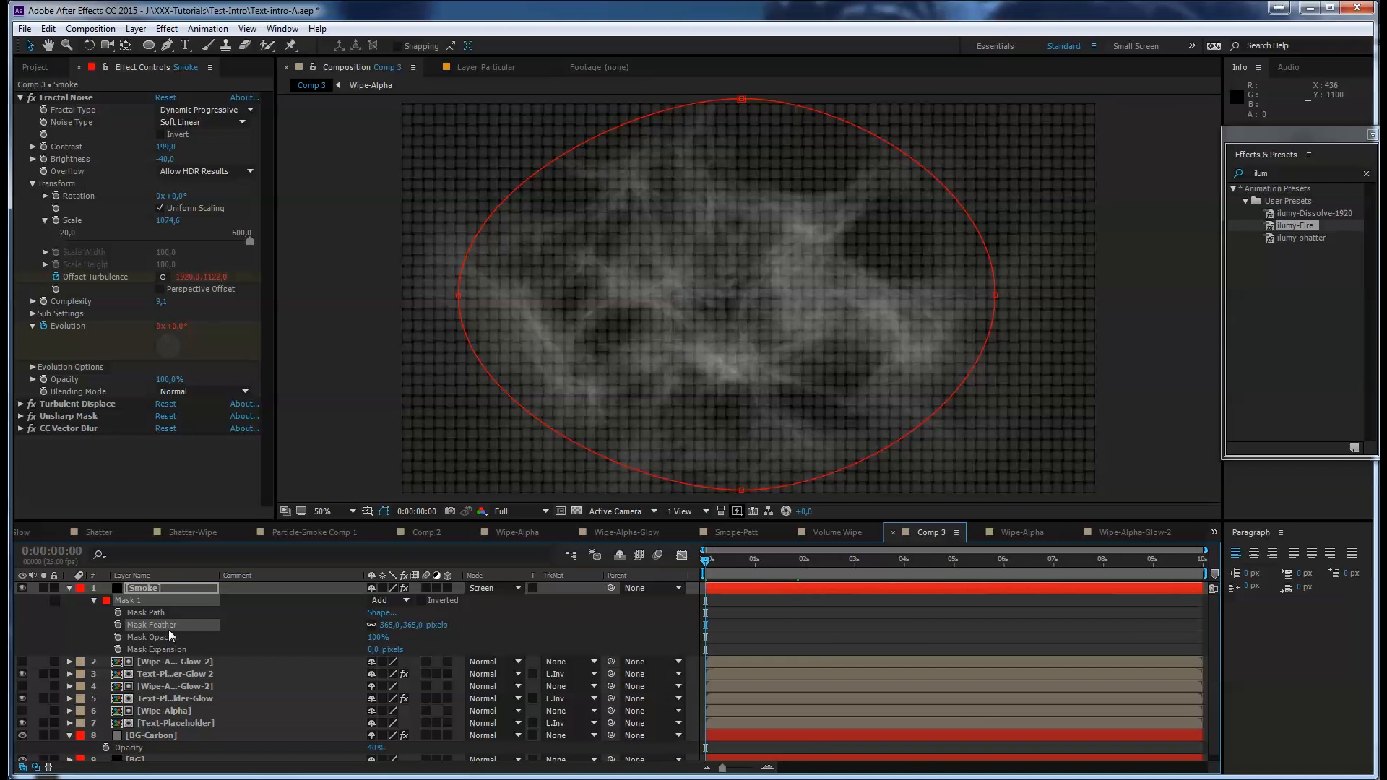
# Reduce the Smoke layer's Opacity, first to 75% and finally to 60%, and check the smoke at 0:00:02:06 and 0:00:01:09
pyautogui.click(158, 587)
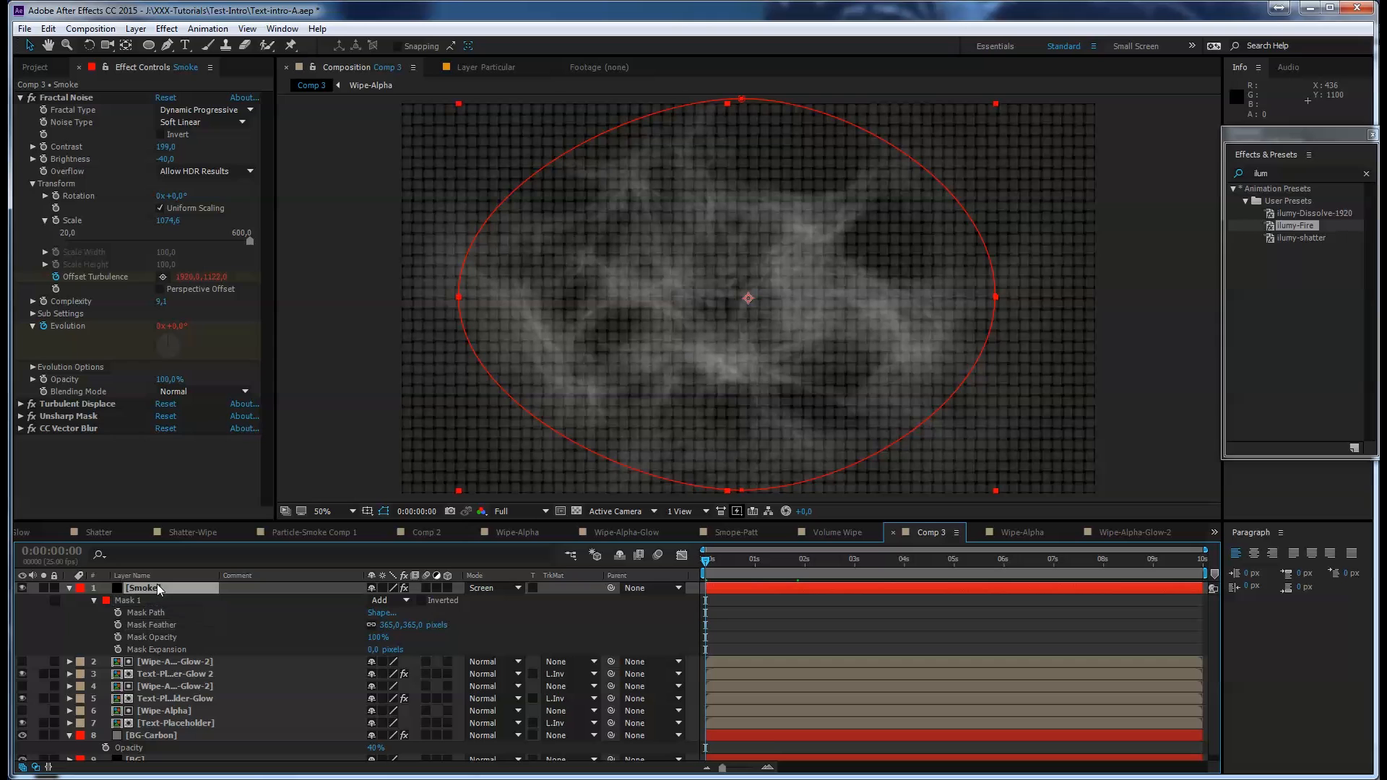
pyautogui.press('t')
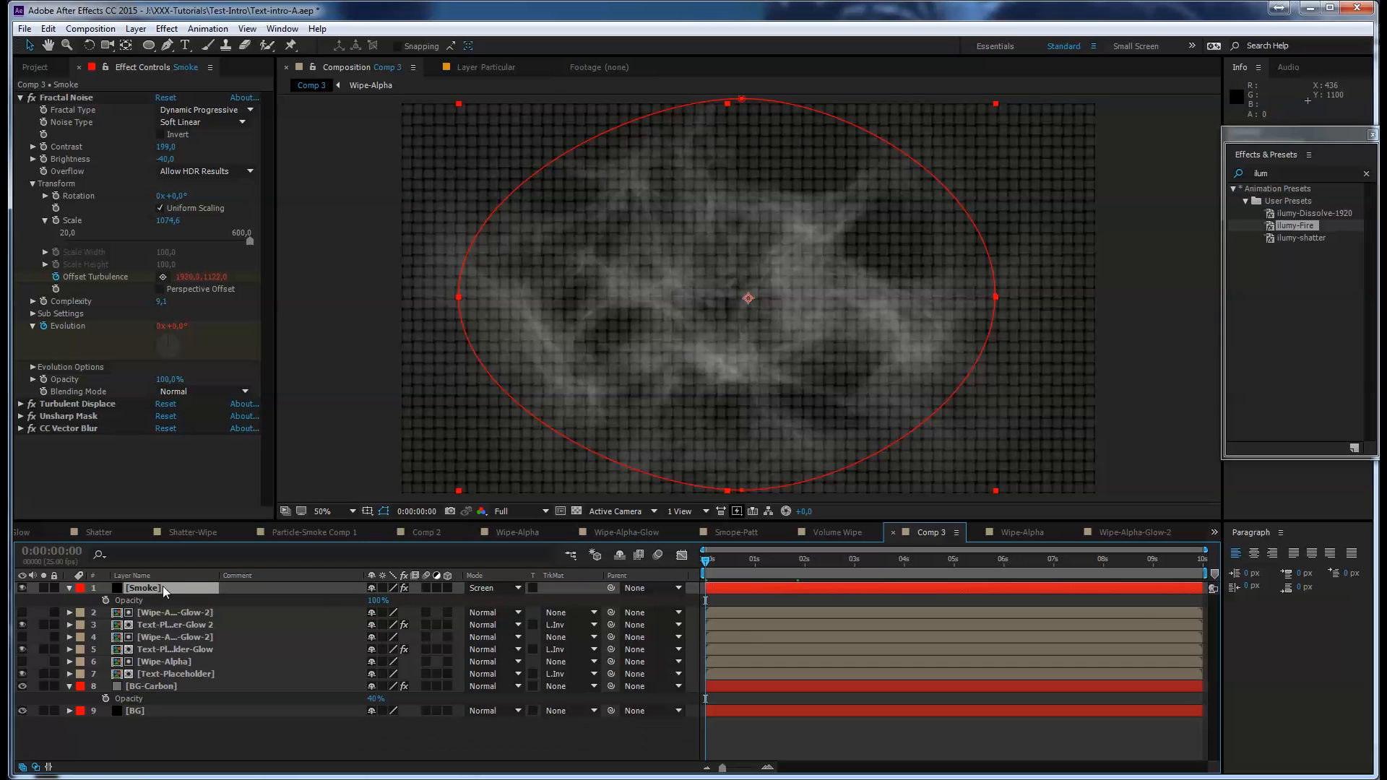
pyautogui.click(376, 602)
pyautogui.write('75')
pyautogui.press('Return')
pyautogui.press('space')
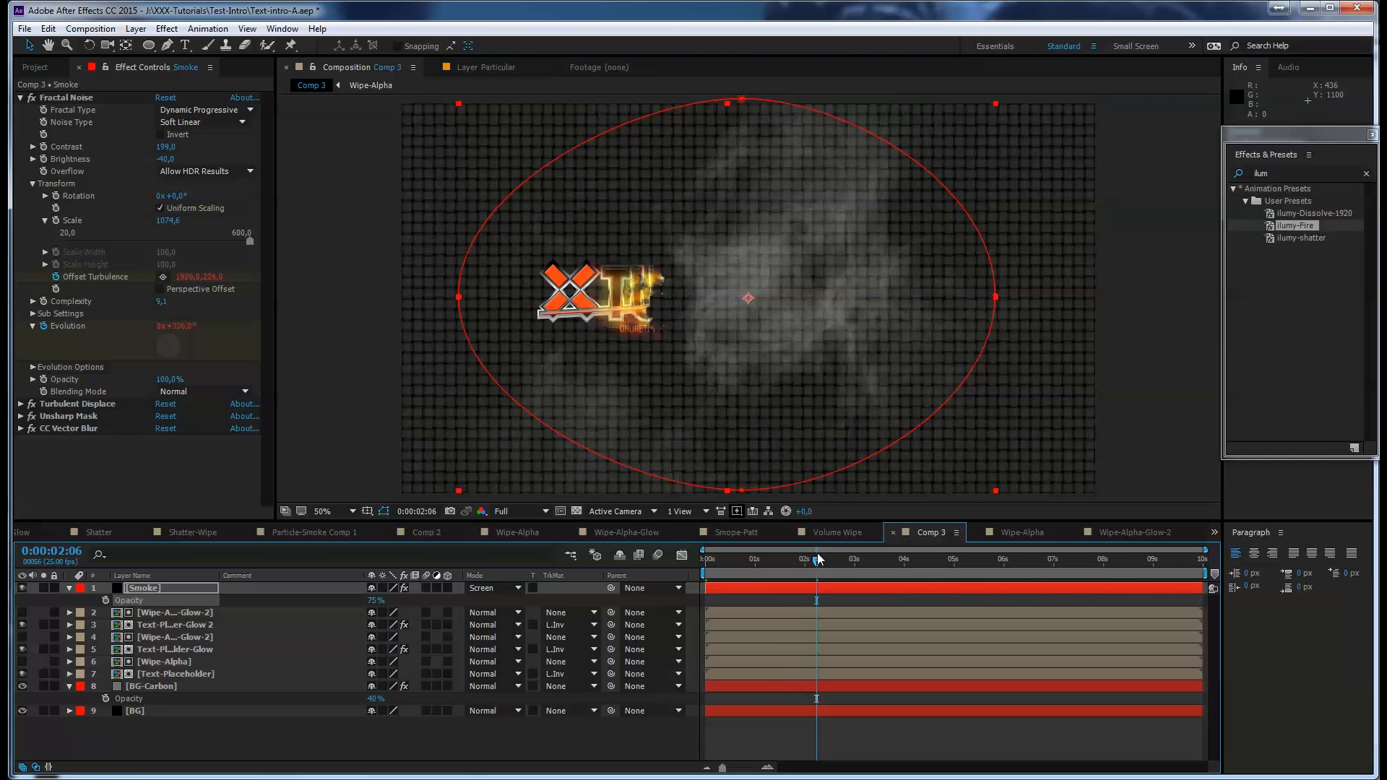
pyautogui.click(373, 600)
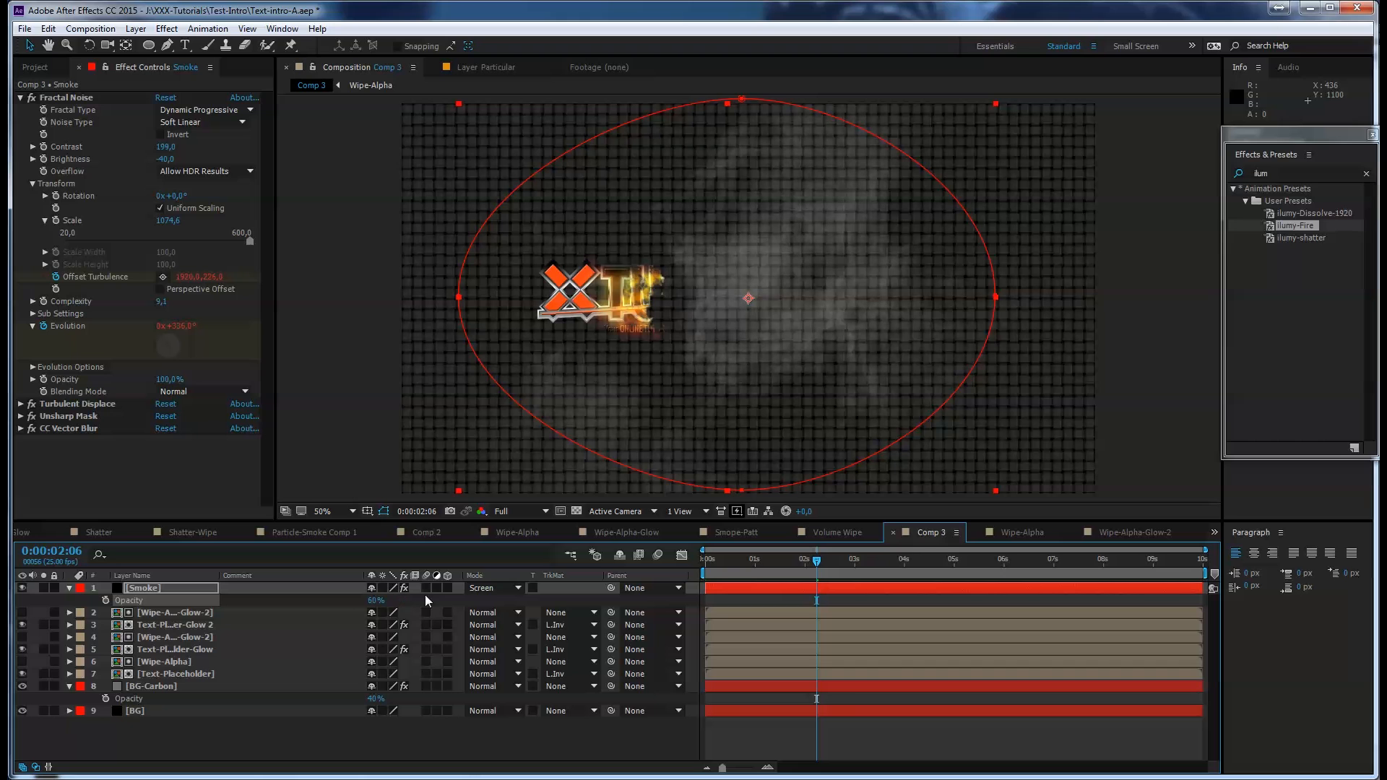
pyautogui.moveTo(822, 564); pyautogui.dragTo(778, 569)
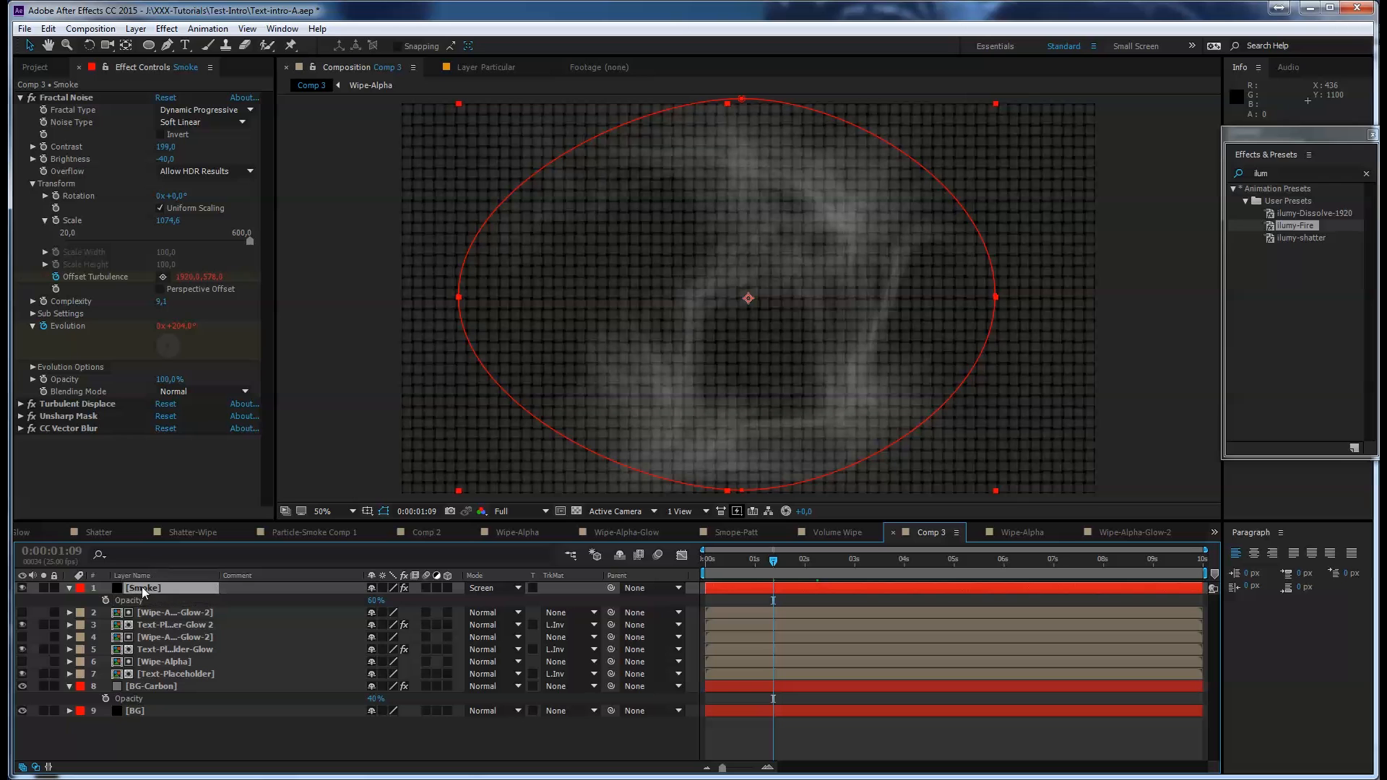
# Duplicate the Smoke layer and reshape the copy's mask into a tall, narrow area along the left side of the frame
pyautogui.hotkey('ctrl', 'd')
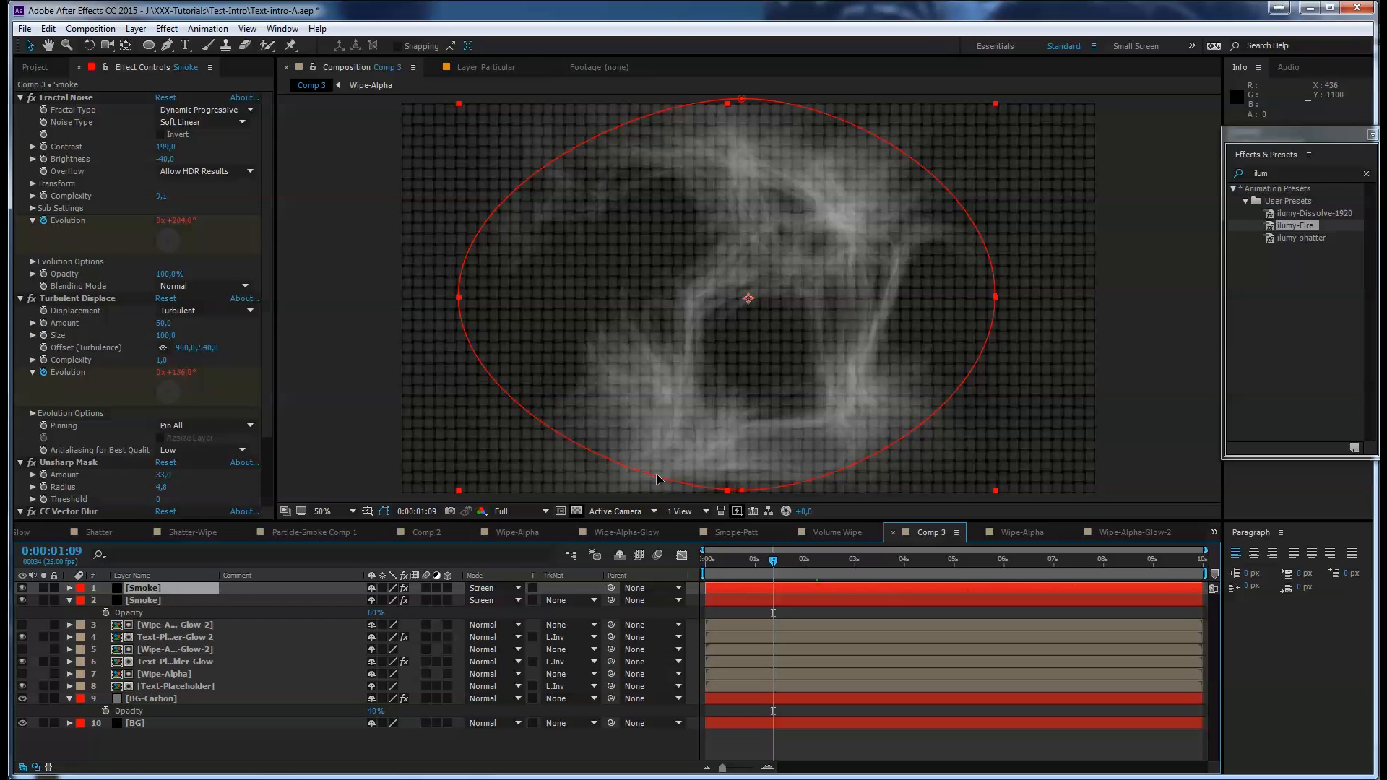
pyautogui.moveTo(995, 297); pyautogui.dragTo(388, 308)
pyautogui.moveTo(742, 490); pyautogui.dragTo(419, 503)
pyautogui.moveTo(744, 101); pyautogui.dragTo(737, 44)
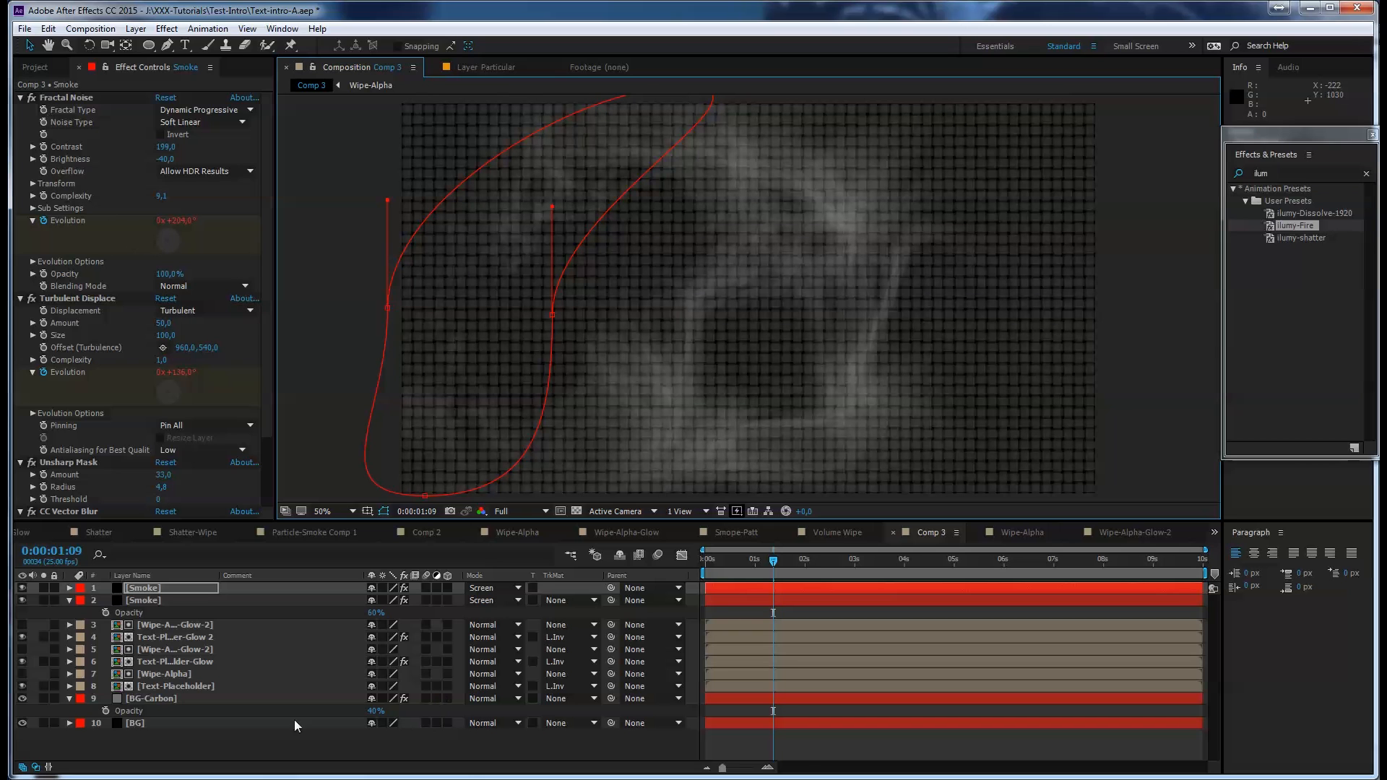
# Set the Fractal Noise Random Seed of the left smoke copy to 120 and preview the result up to 0:00:03:19
pyautogui.click(32, 261)
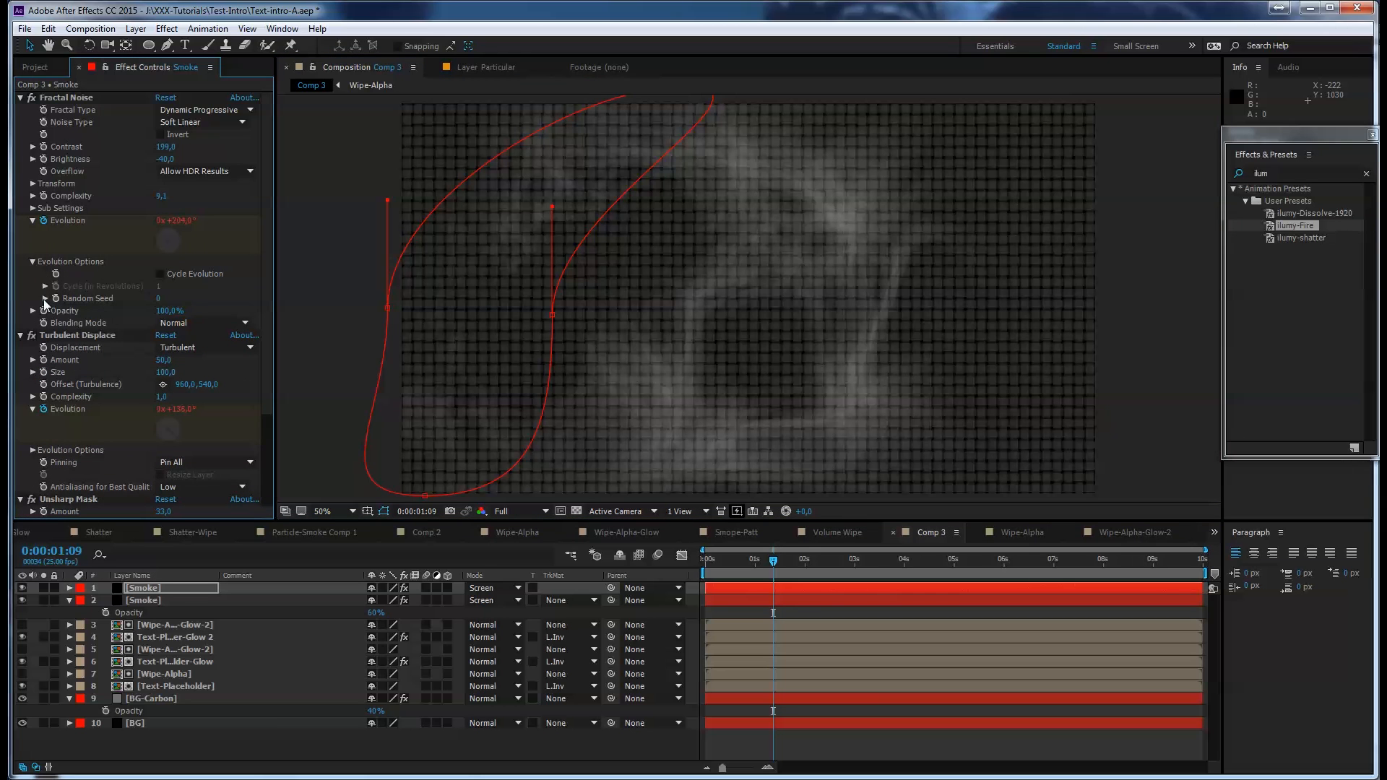
pyautogui.moveTo(158, 299)
pyautogui.mouseDown()
pyautogui.moveTo(186, 299)
pyautogui.moveTo(170, 304)
pyautogui.mouseUp()
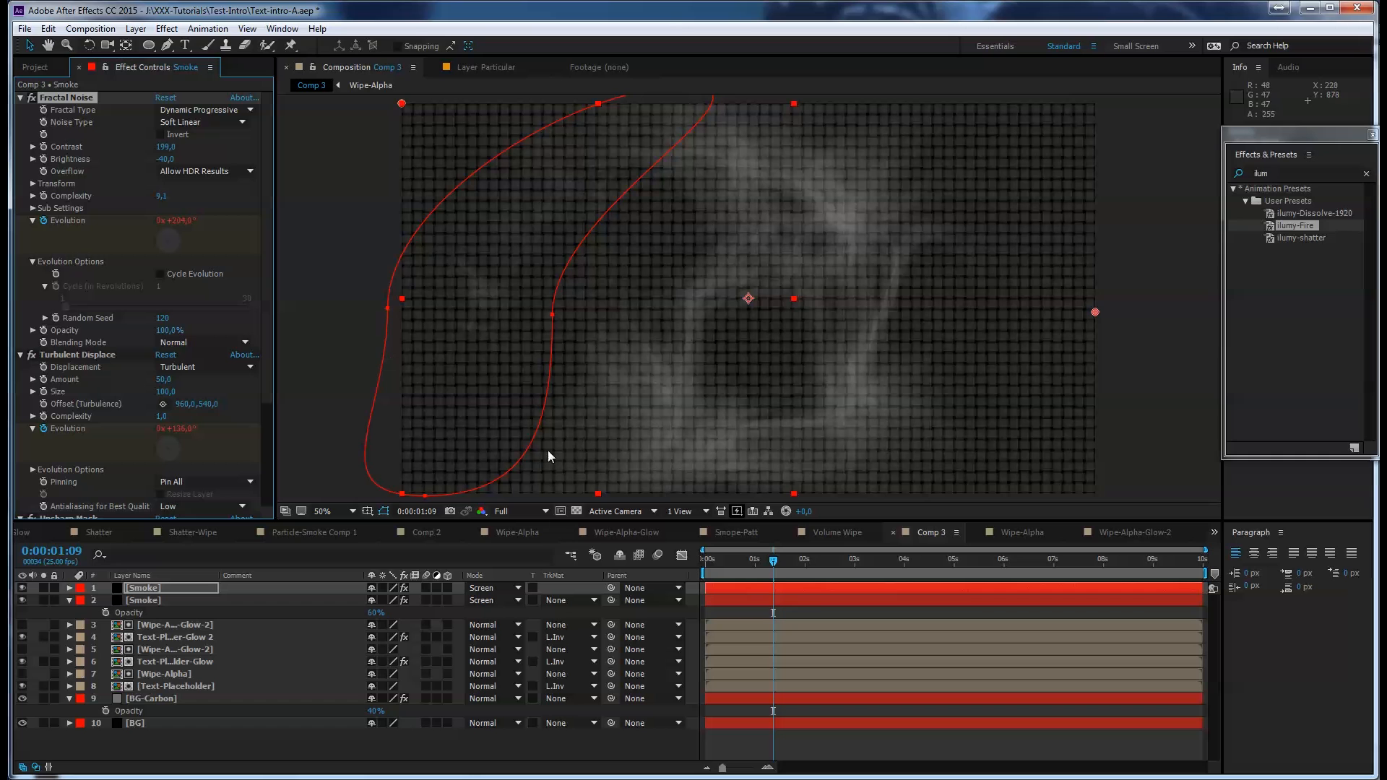
pyautogui.moveTo(772, 564); pyautogui.dragTo(893, 565)
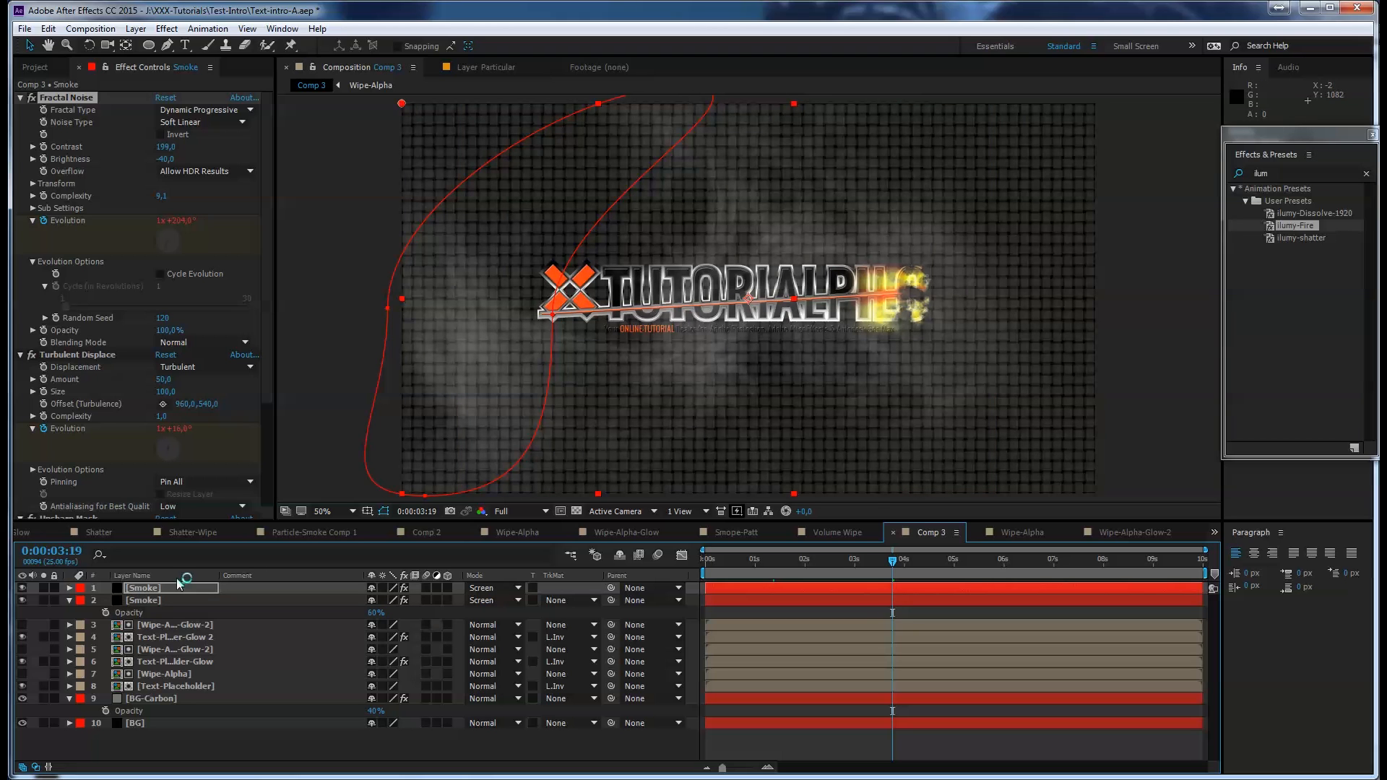
# Duplicate the left smoke layer and reshape the copy's mask to cover the right side of the frame beyond the logo's end
pyautogui.click(154, 590)
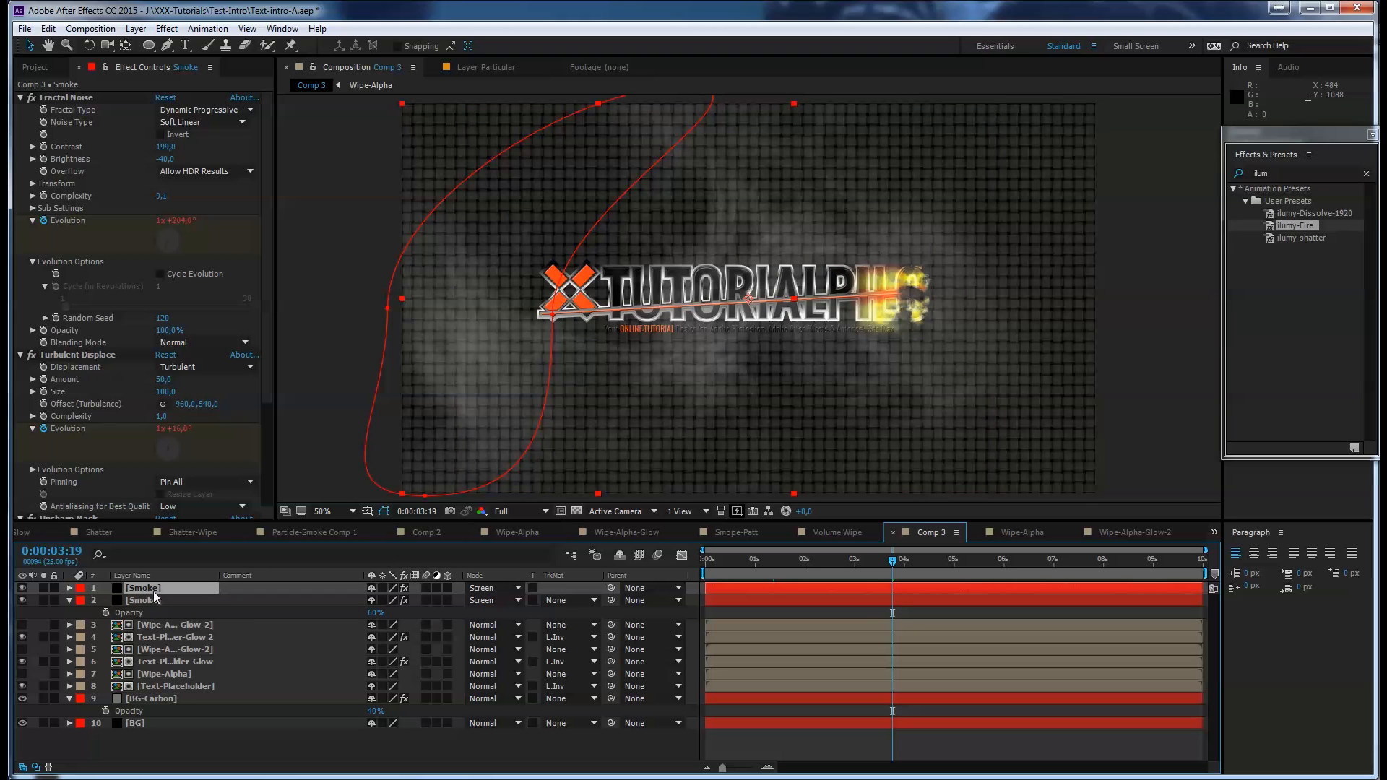
pyautogui.hotkey('ctrl', 'd')
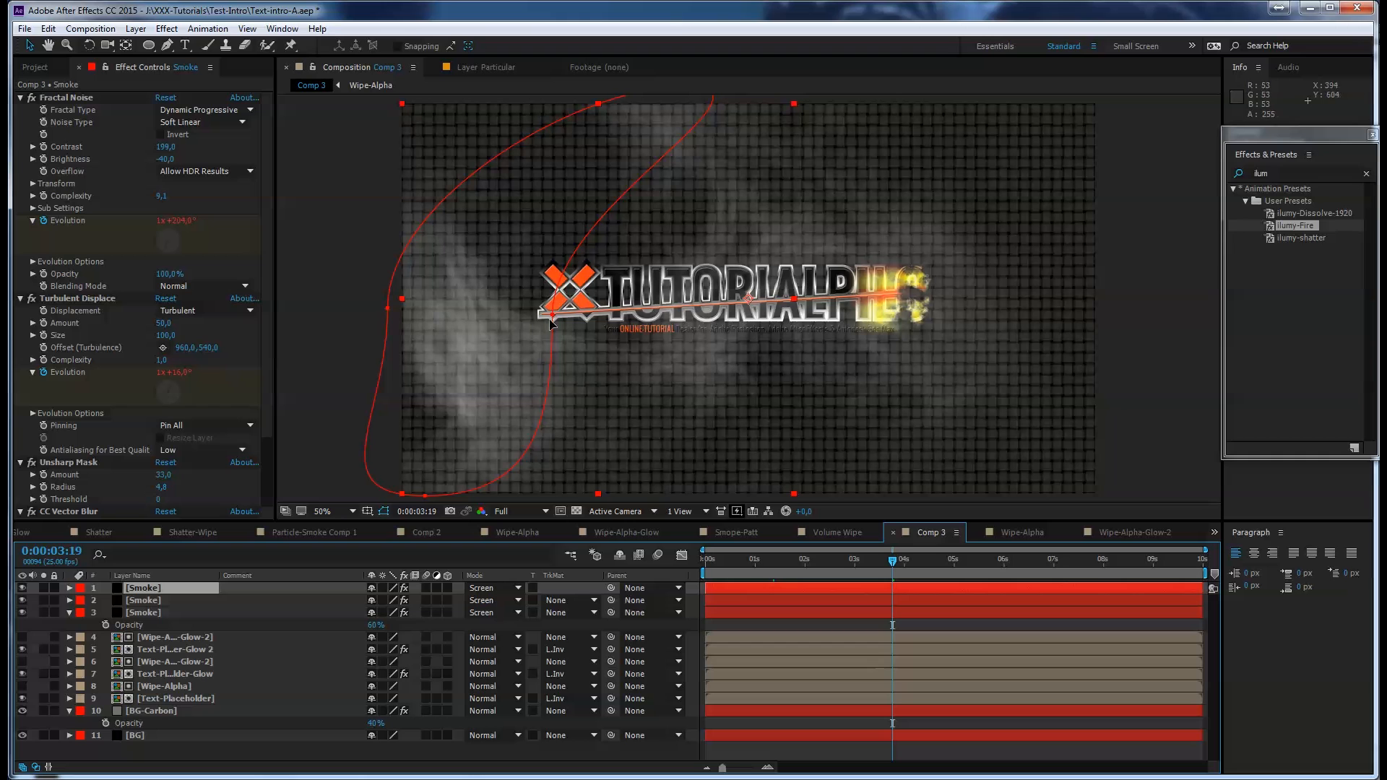
pyautogui.moveTo(555, 318); pyautogui.dragTo(1127, 324)
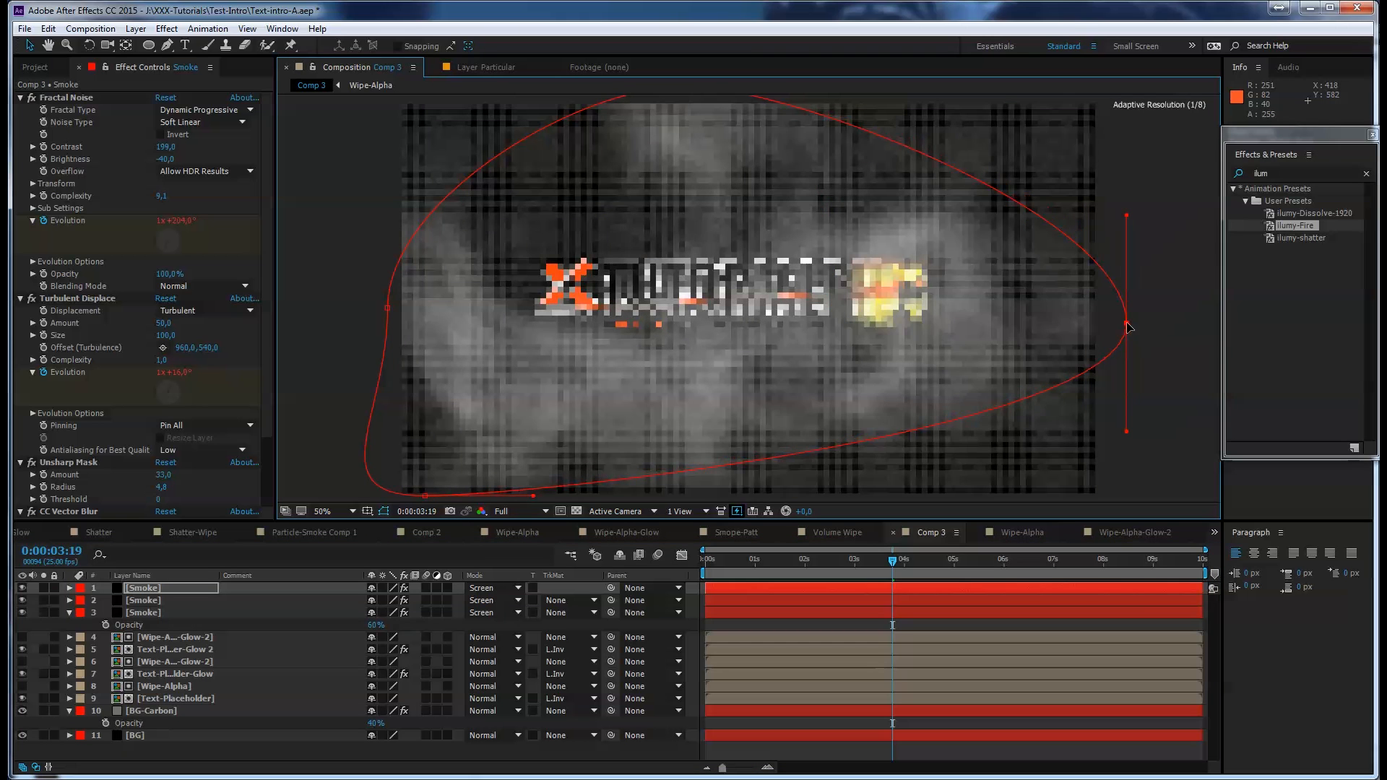
pyautogui.moveTo(388, 309); pyautogui.dragTo(941, 319)
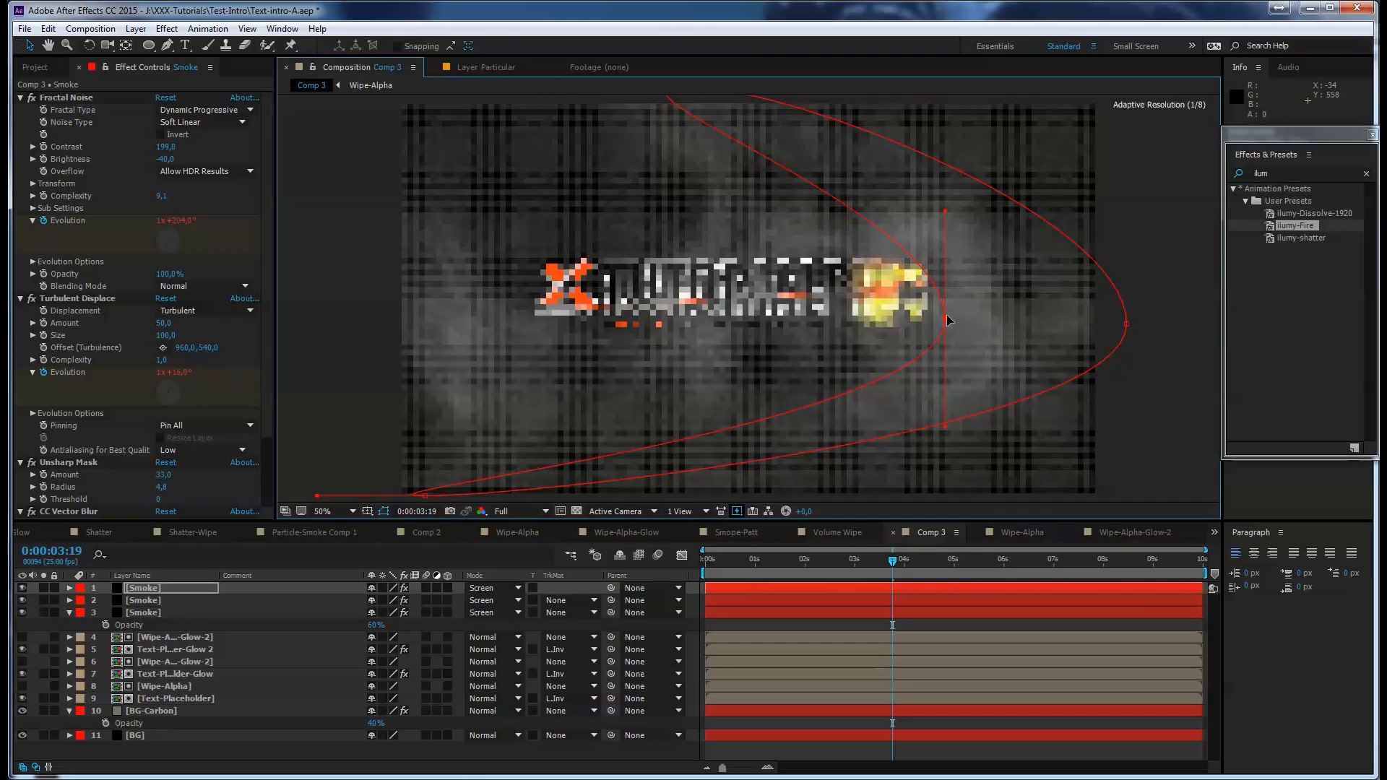
pyautogui.moveTo(425, 496); pyautogui.dragTo(927, 500)
pyautogui.moveTo(942, 293); pyautogui.dragTo(939, 414)
pyautogui.moveTo(685, 205); pyautogui.dragTo(888, 211)
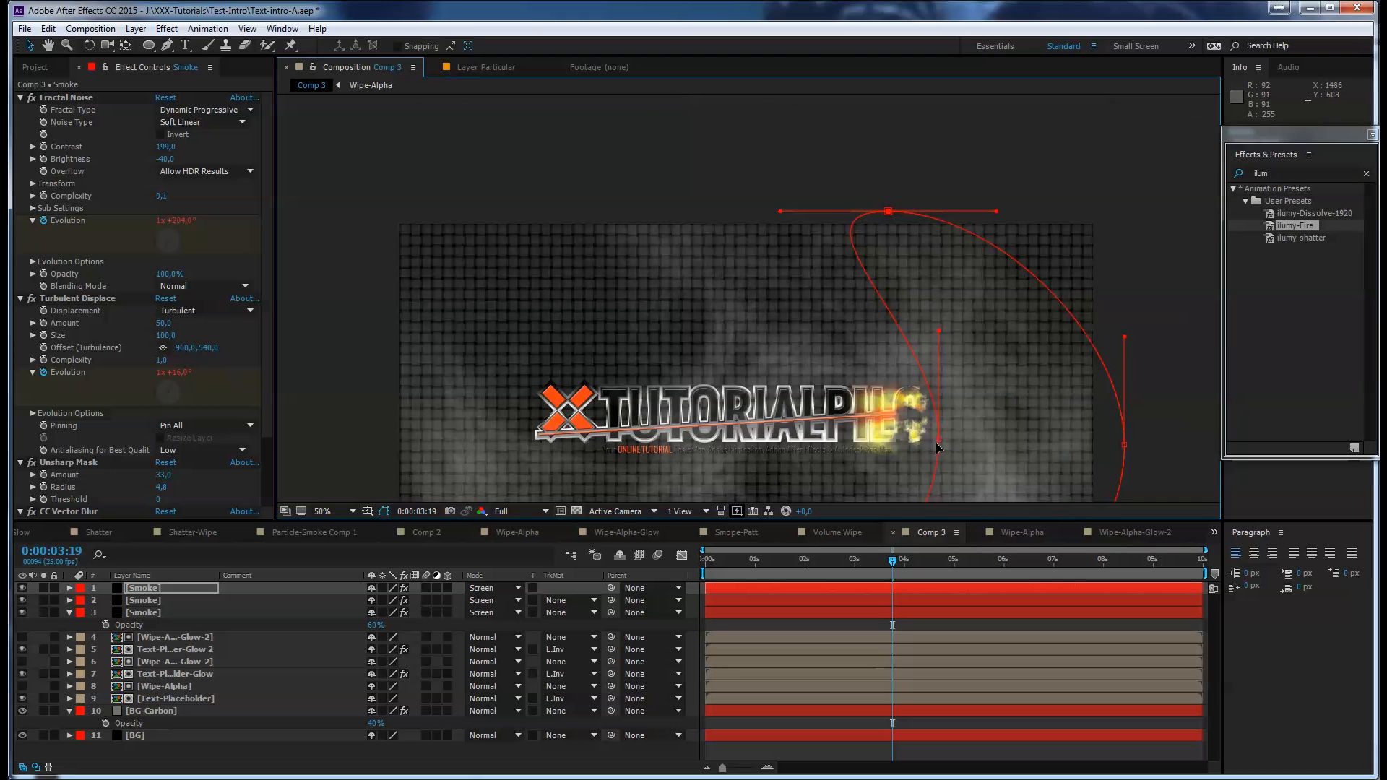
pyautogui.moveTo(886, 435); pyautogui.dragTo(821, 434)
pyautogui.moveTo(821, 329); pyautogui.dragTo(791, 207)
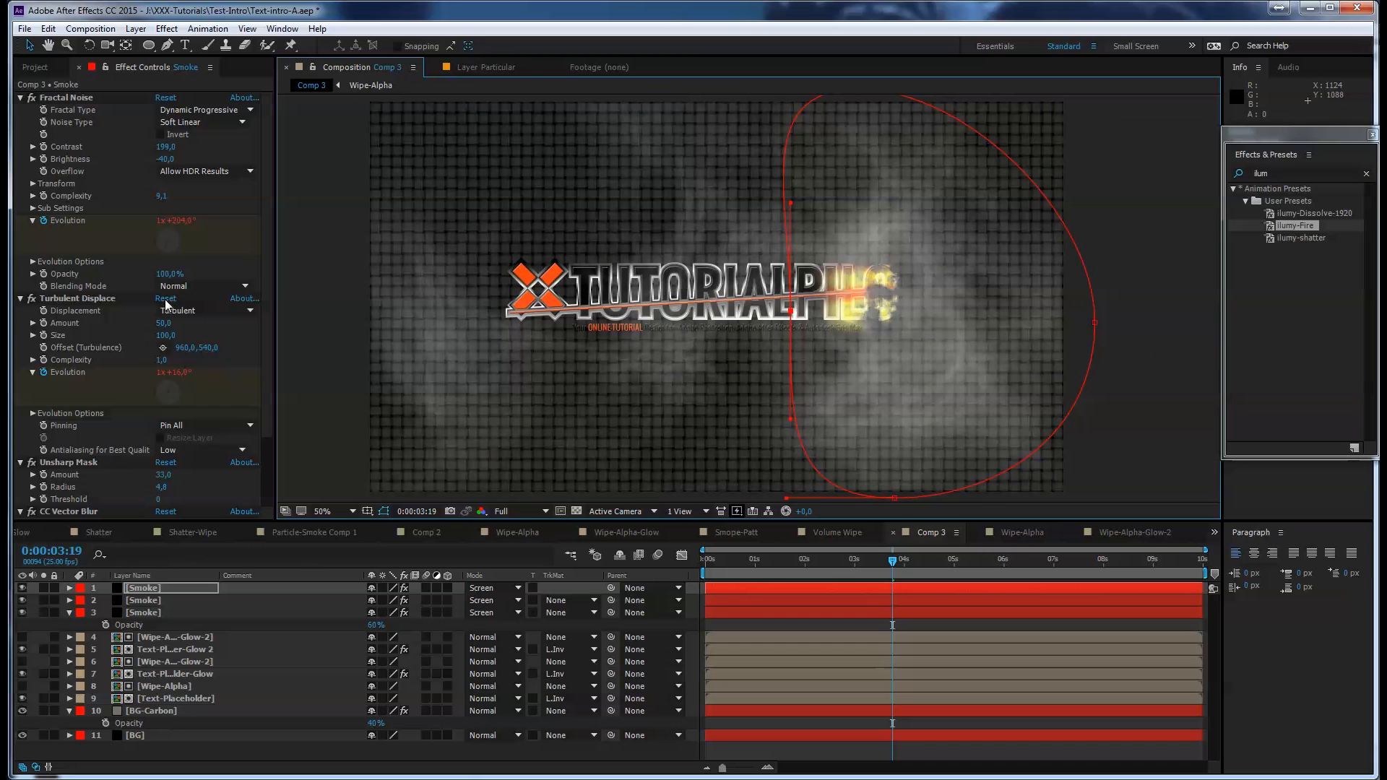
# Set the right smoke copy's Fractal Noise Random Seed to 300, deselect the layers and preview the combined smoke around 0:00:01:12
pyautogui.click(33, 262)
pyautogui.click(167, 298)
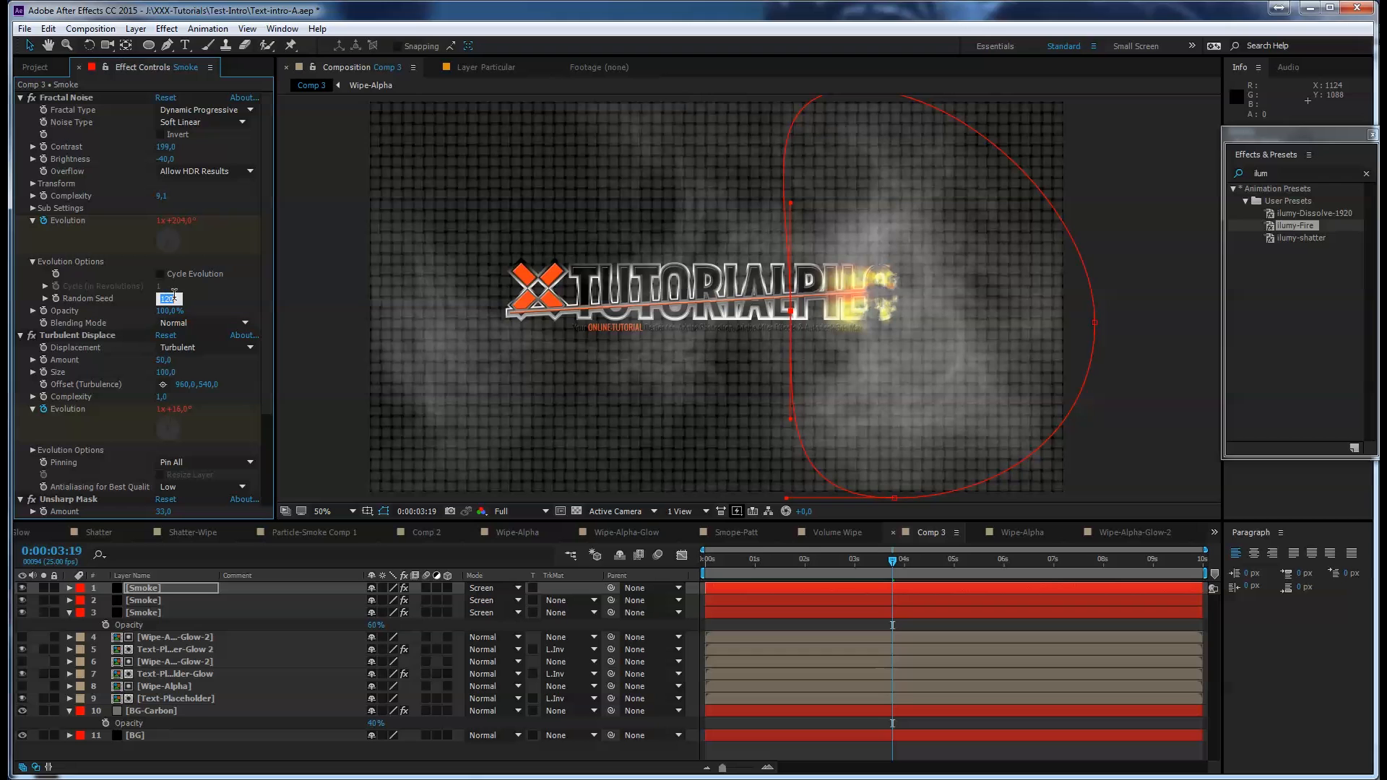
pyautogui.write('300')
pyautogui.click(188, 295)
pyautogui.moveTo(889, 565); pyautogui.dragTo(794, 561)
pyautogui.click(1123, 431)
pyautogui.click(723, 559)
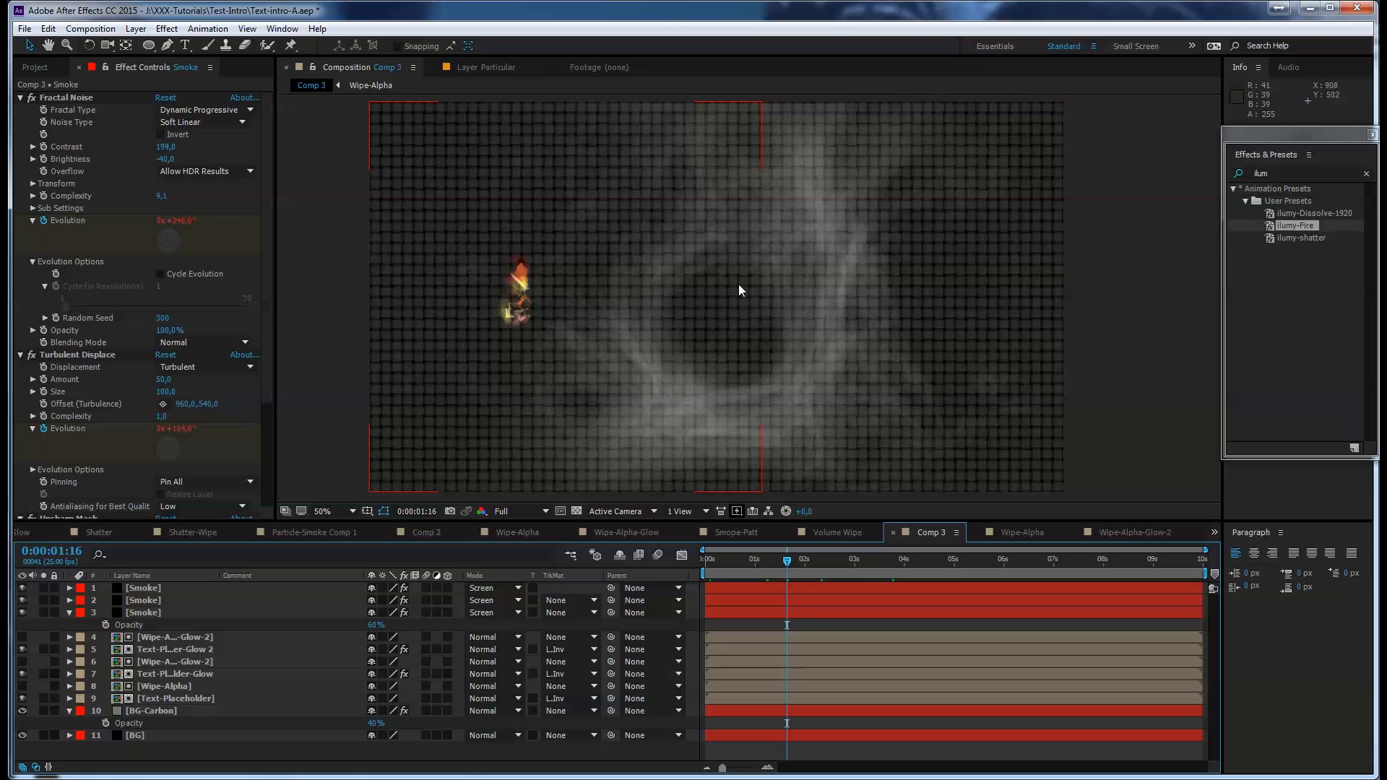
pyautogui.moveTo(790, 563); pyautogui.dragTo(779, 564)
# Move the Effects & Presets window over the composition's right edge and open the layer commands
pyautogui.moveTo(1287, 131); pyautogui.dragTo(1111, 135)
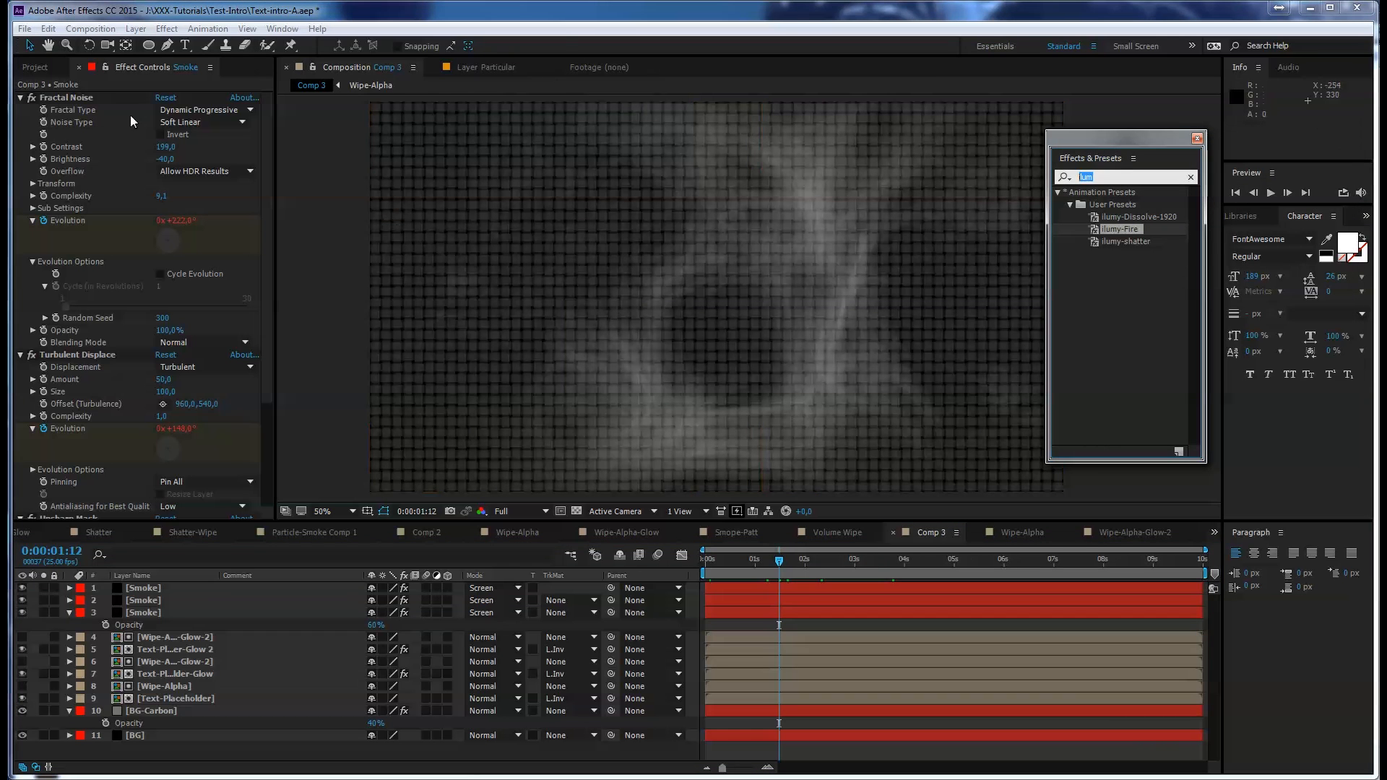
pyautogui.click(136, 29)
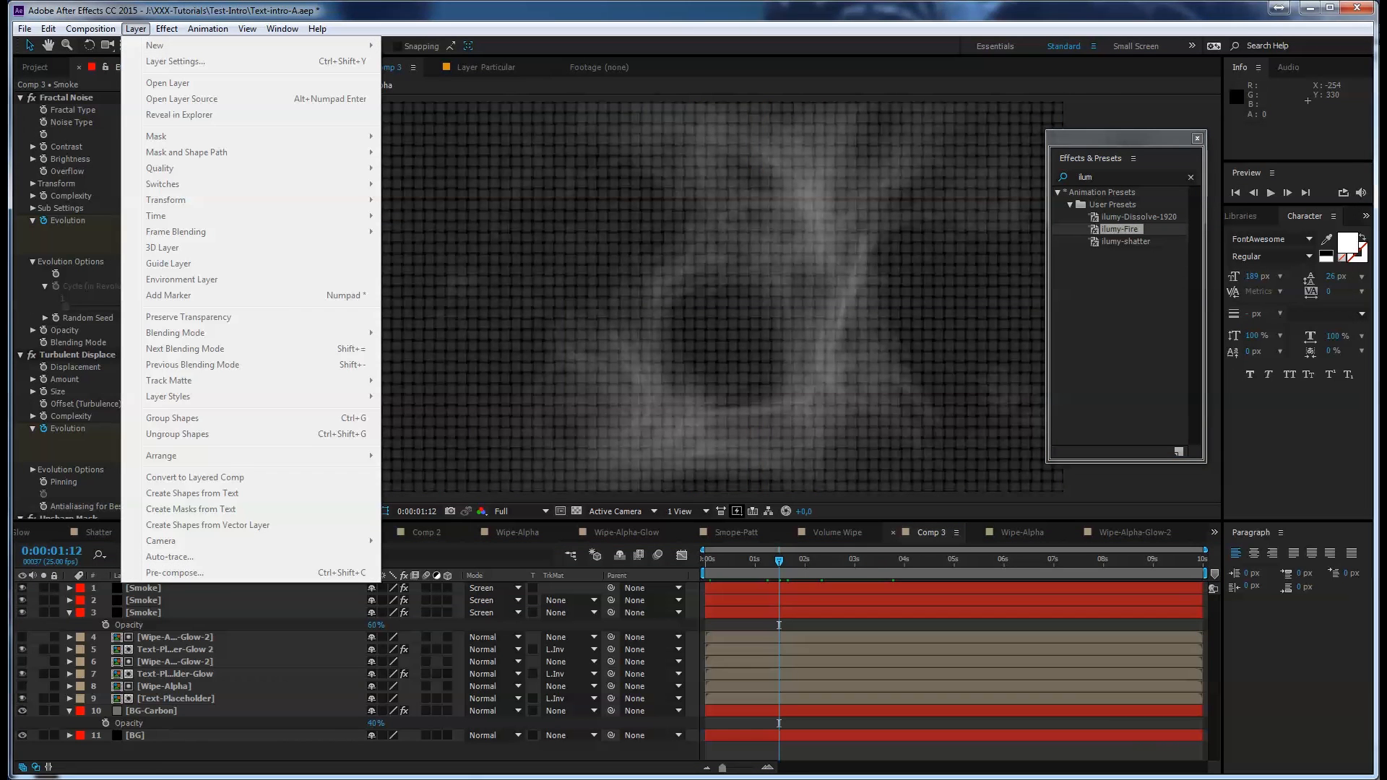
# Create a new black solid named "Prticle-Smoke" above the other layers in Comp 3
pyautogui.click(170, 765)
pyautogui.click(135, 29)
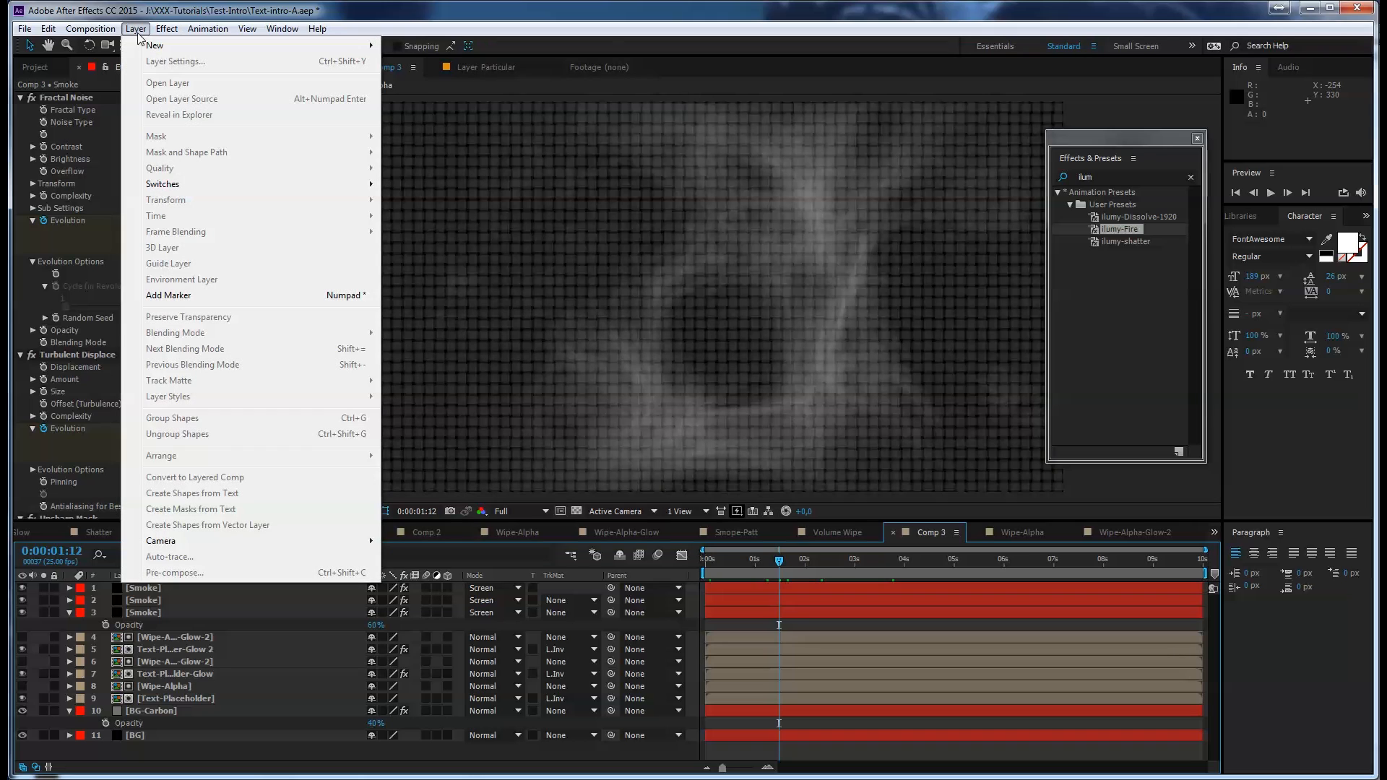
pyautogui.moveTo(159, 45)
pyautogui.click(447, 62)
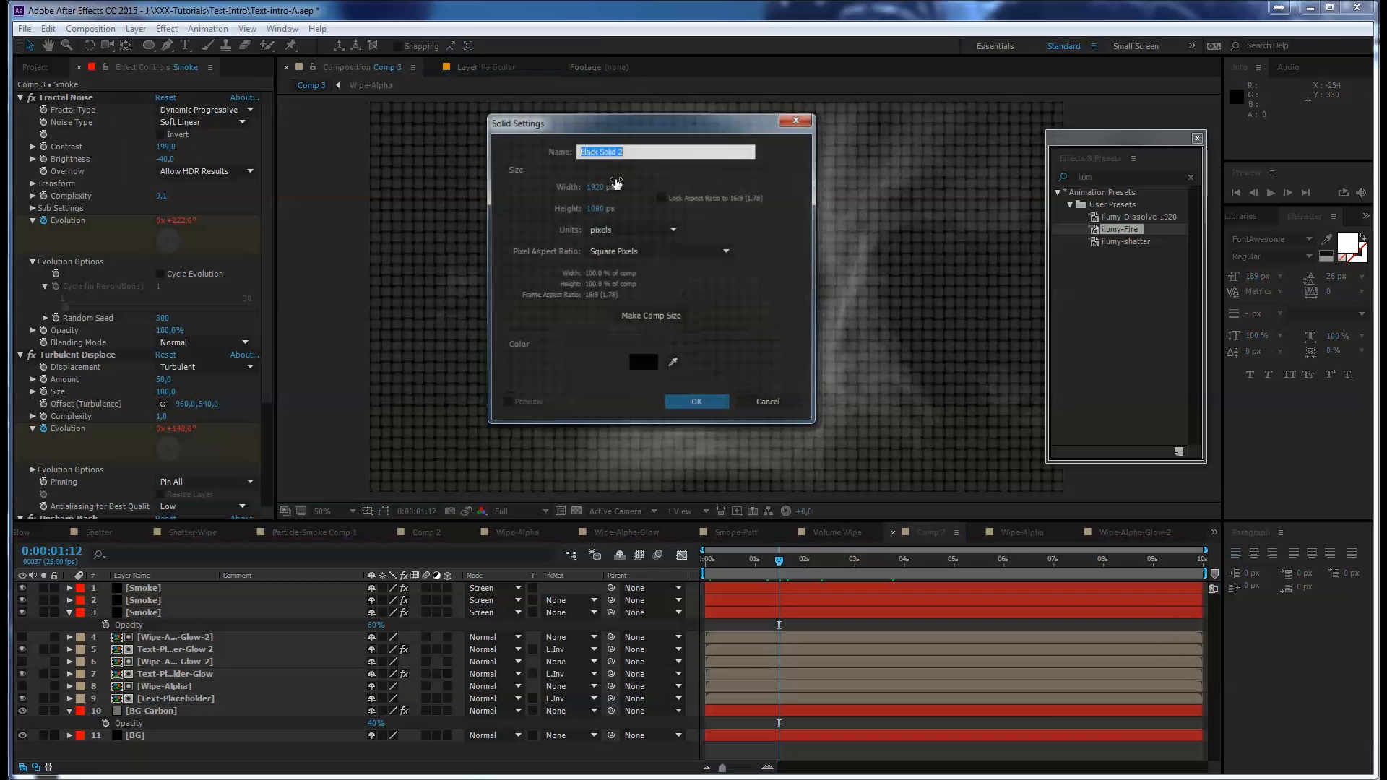
pyautogui.write('Prticle-Smoke')
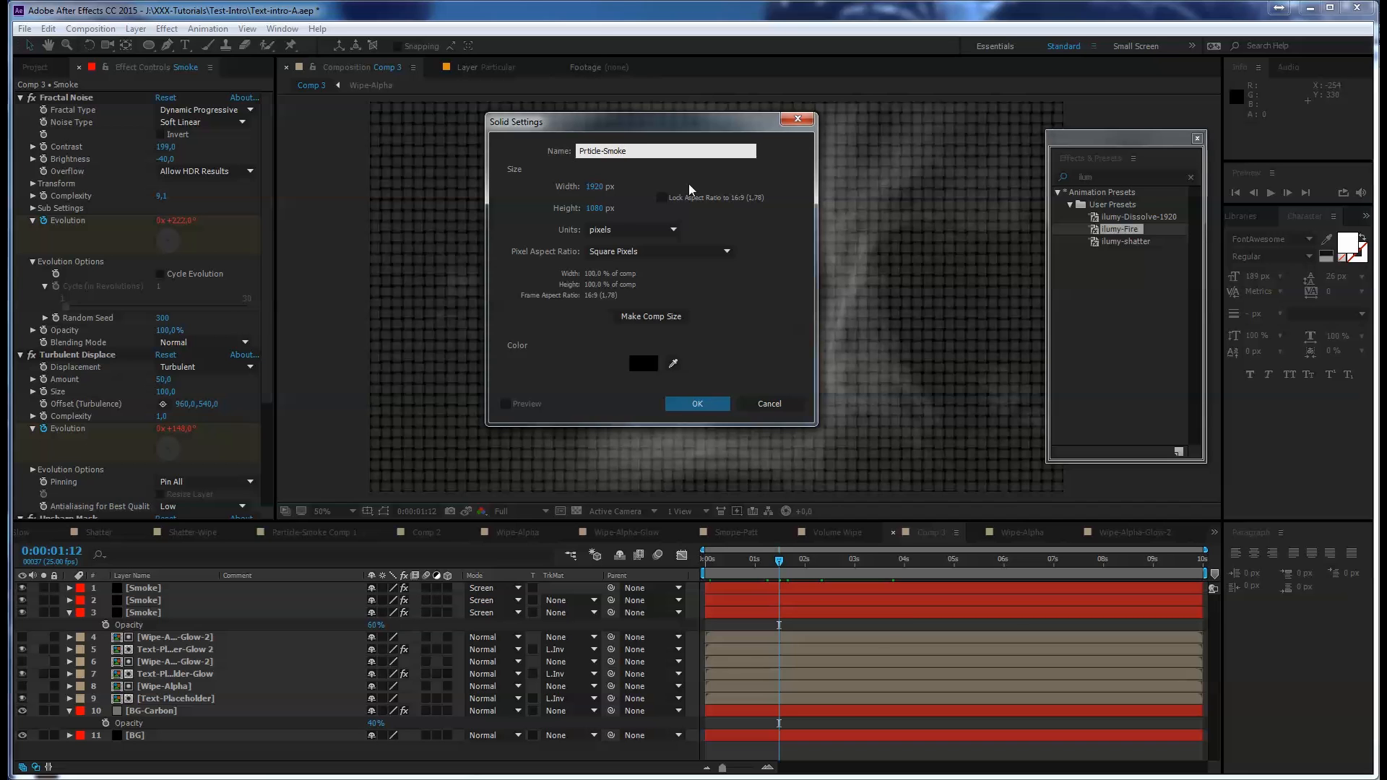
pyautogui.press('Return')
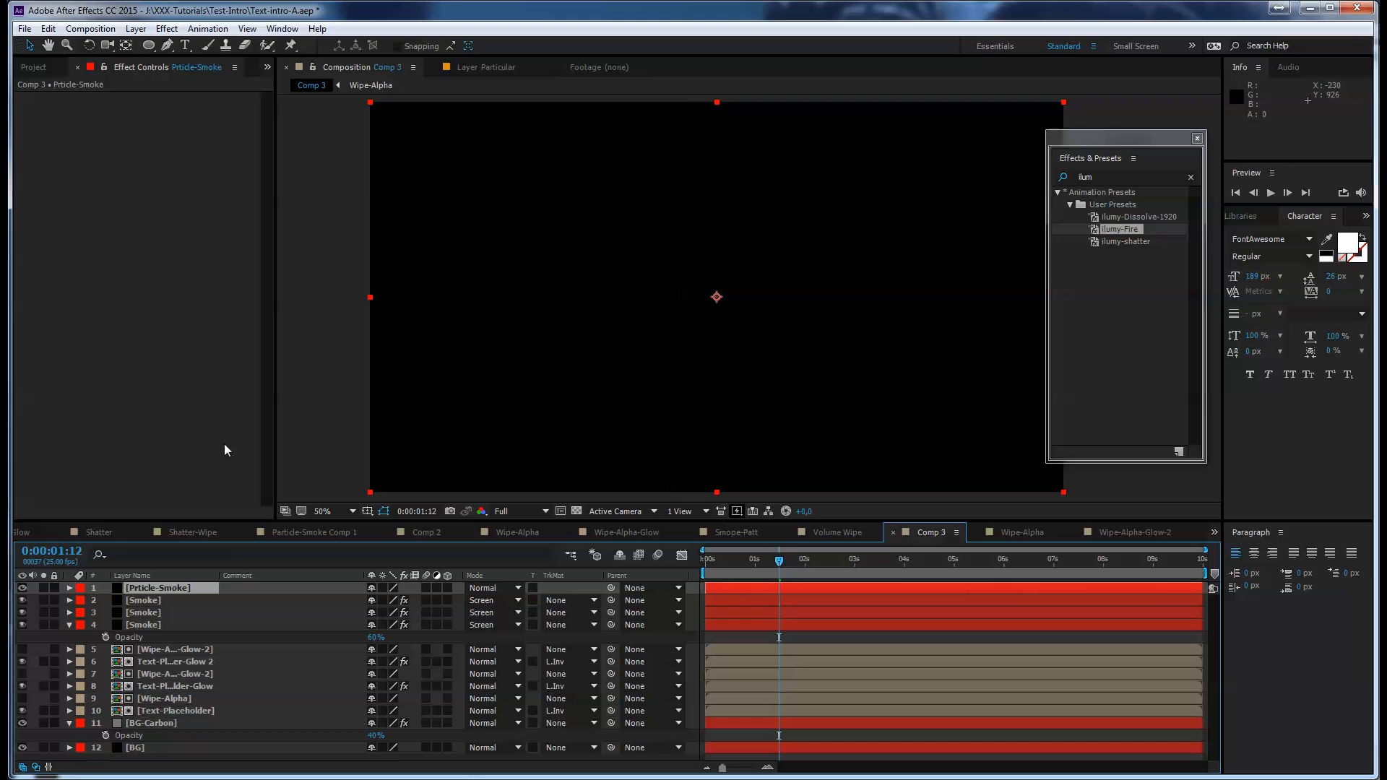
# Search the effects for "part" and apply Trapcode Particular to the Prticle-Smoke layer, then collapse its settings
pyautogui.moveTo(1108, 177); pyautogui.dragTo(988, 183)
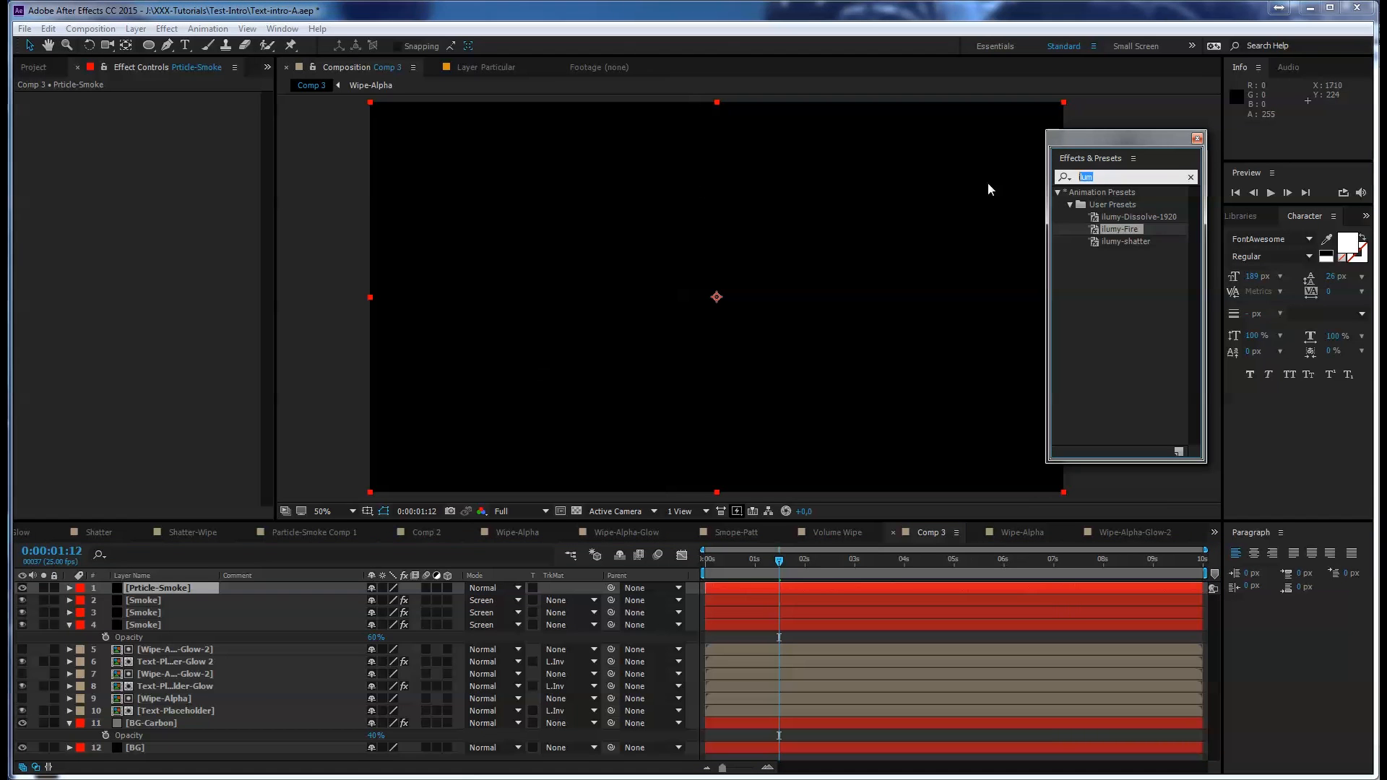
pyautogui.write('pa')
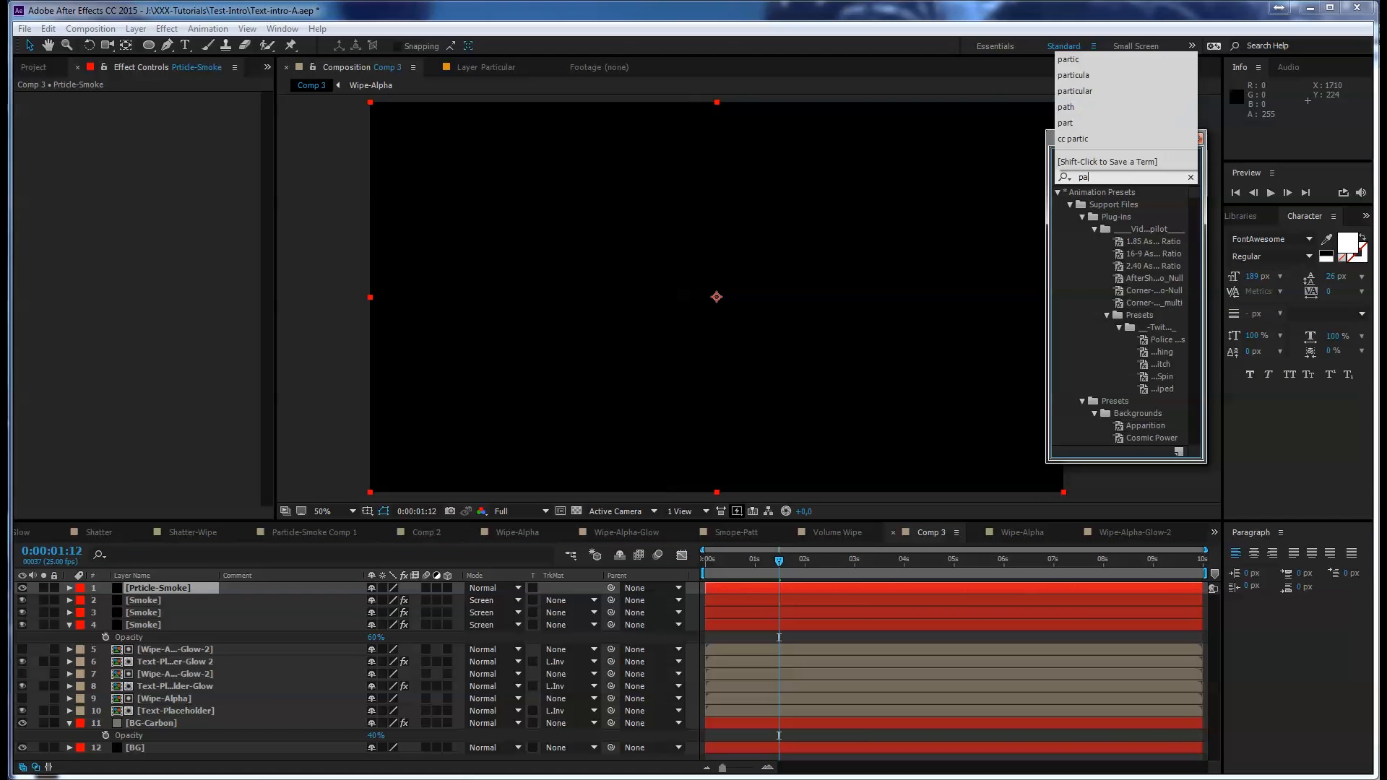
pyautogui.write('rt')
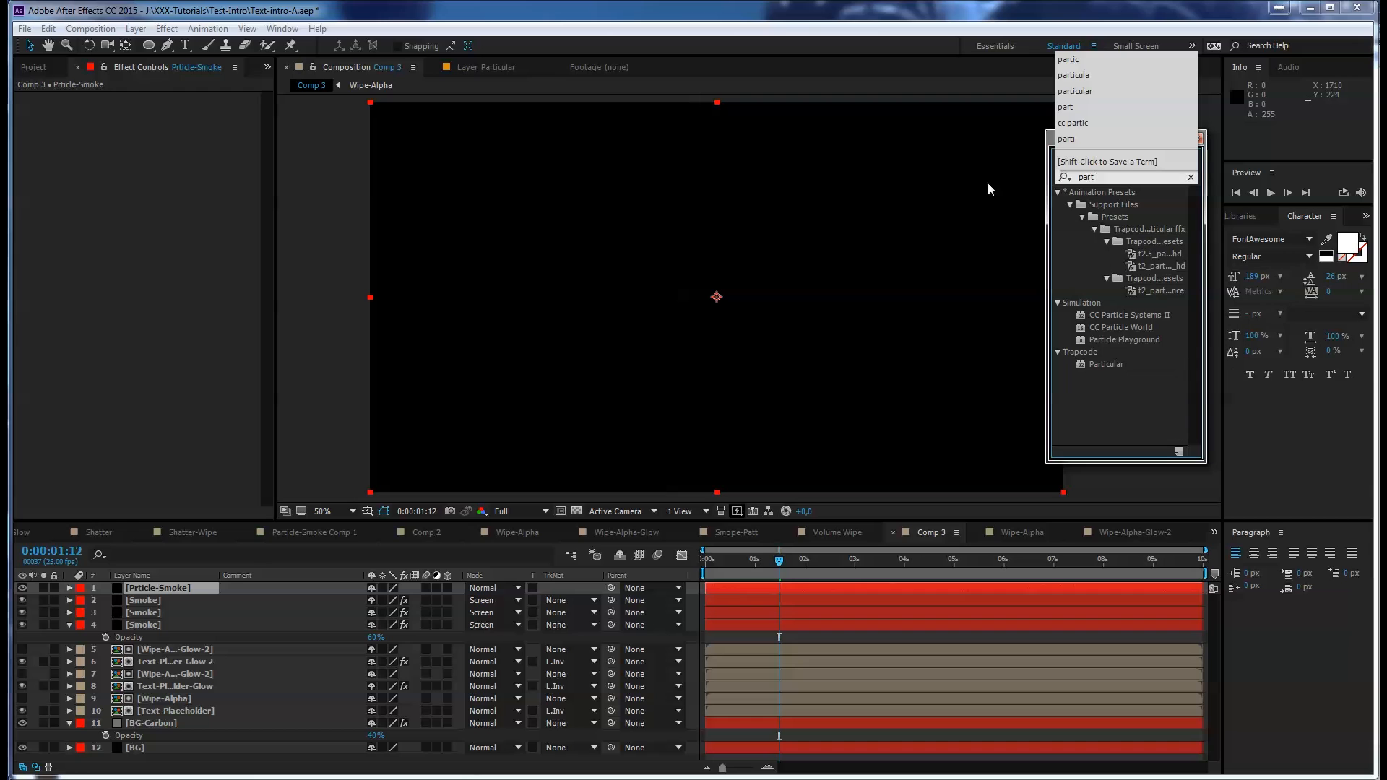
pyautogui.click(1104, 365)
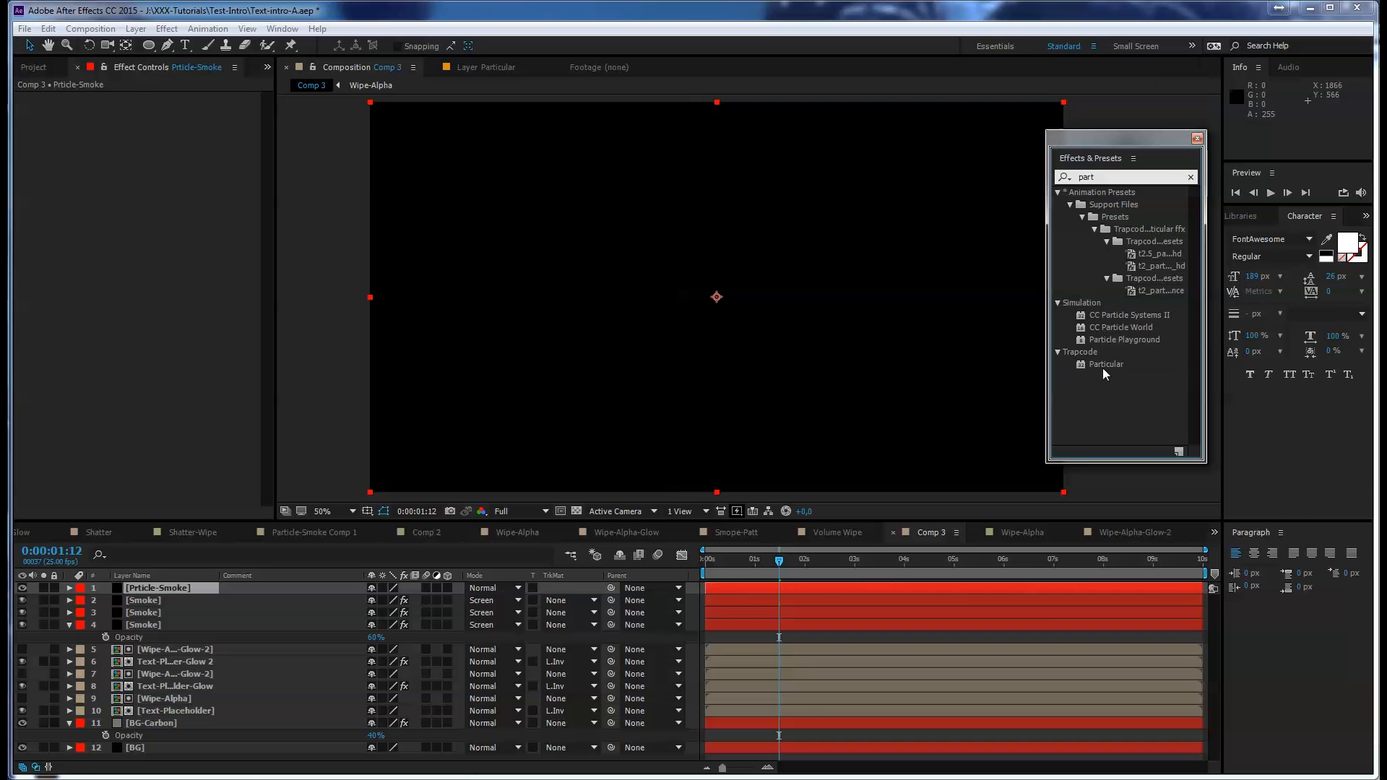
pyautogui.doubleClick(1104, 365)
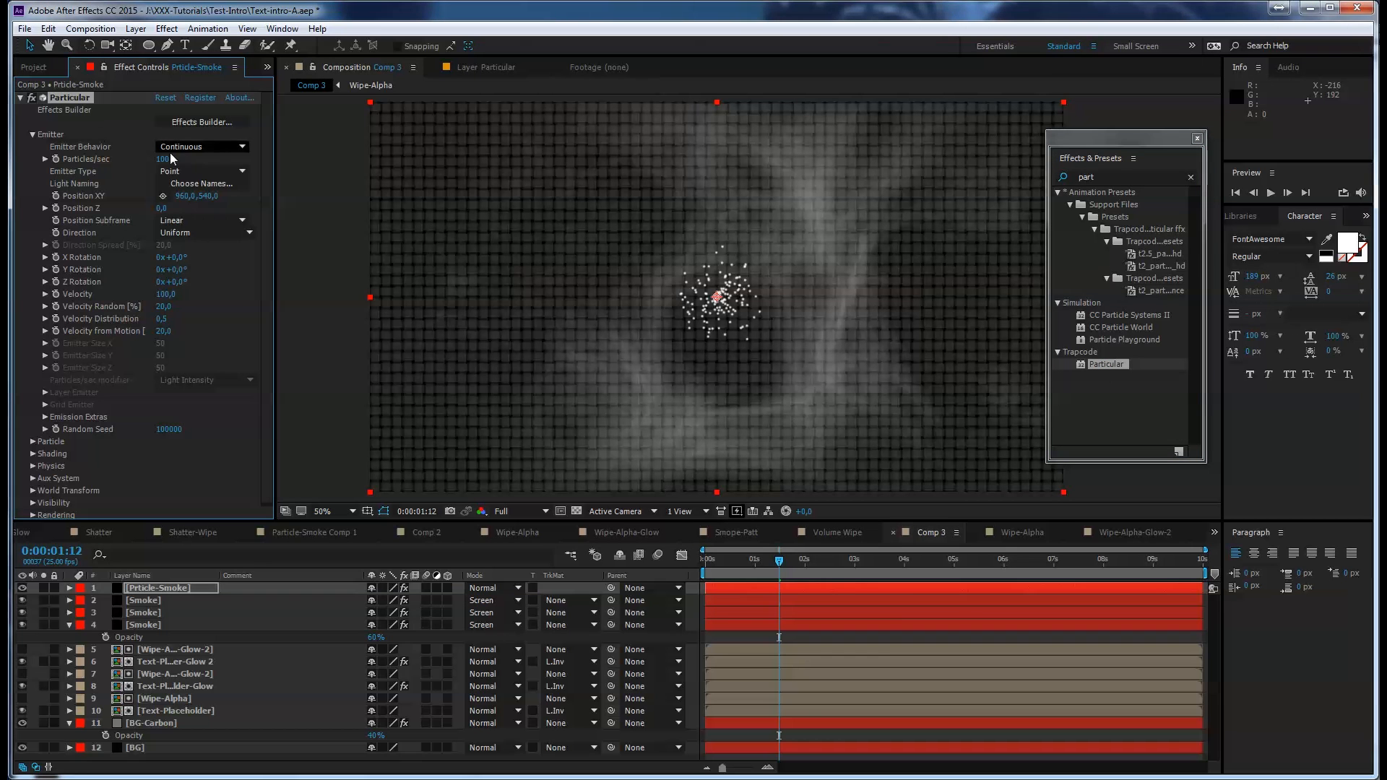
pyautogui.click(20, 98)
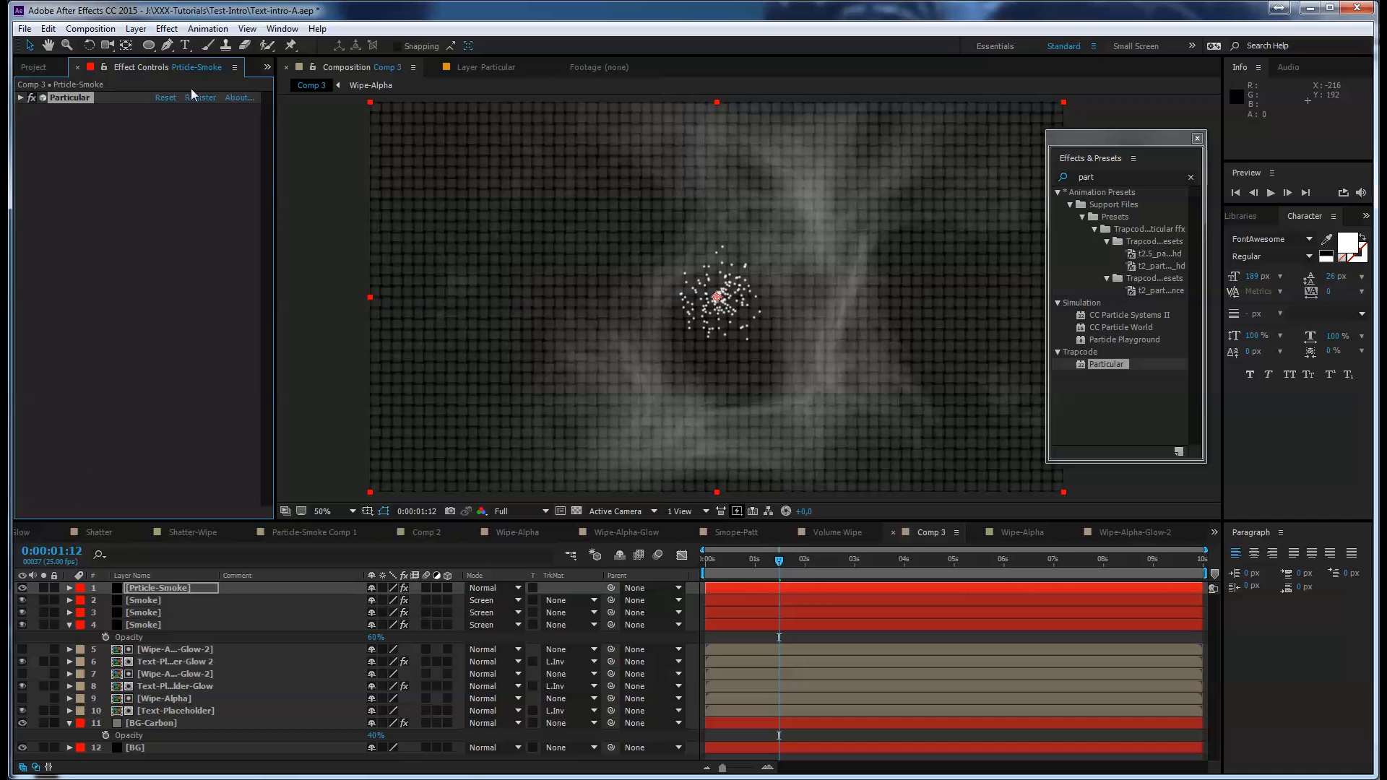
# Create a new composition named "Particle-Smoke-Layer" that is 400 px wide and 400 px high
pyautogui.click(90, 29)
pyautogui.click(118, 45)
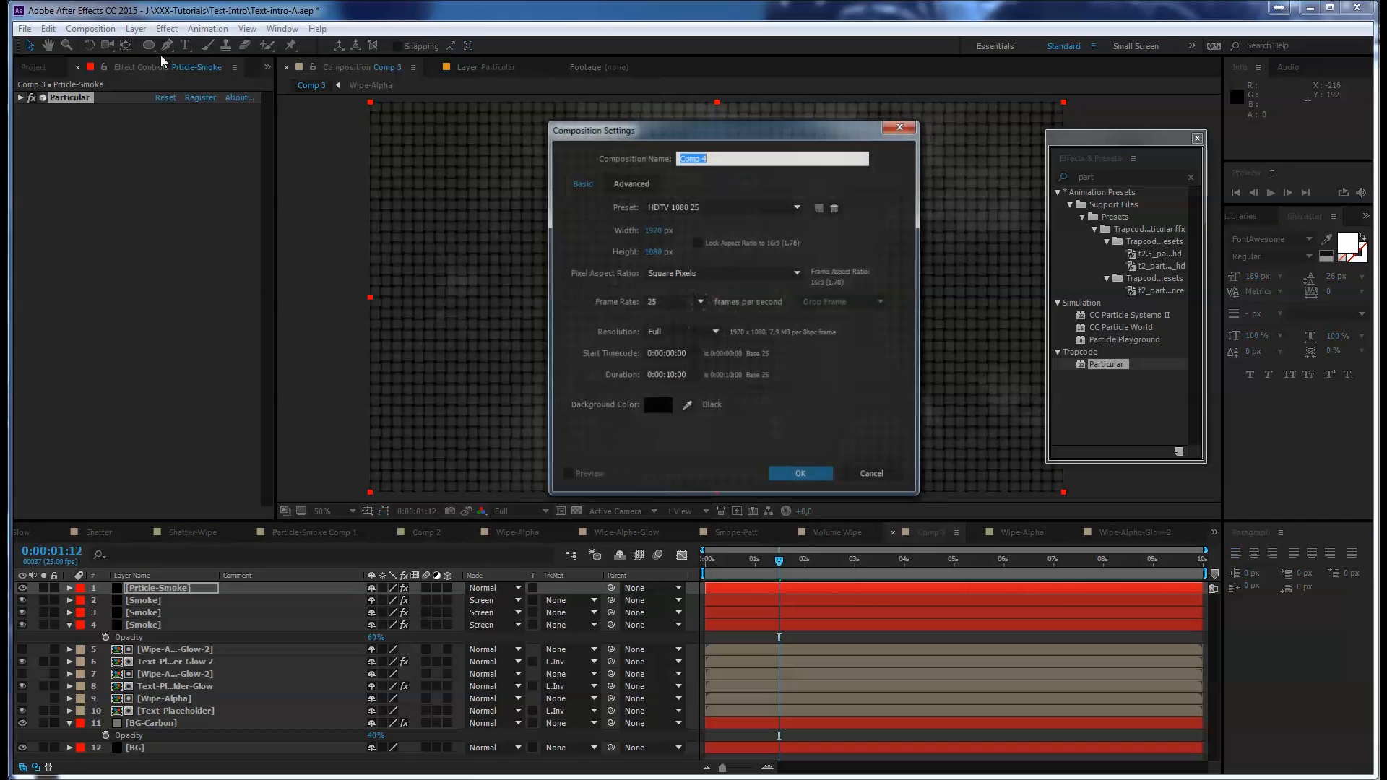
pyautogui.write('Particle-Smoke-Layer')
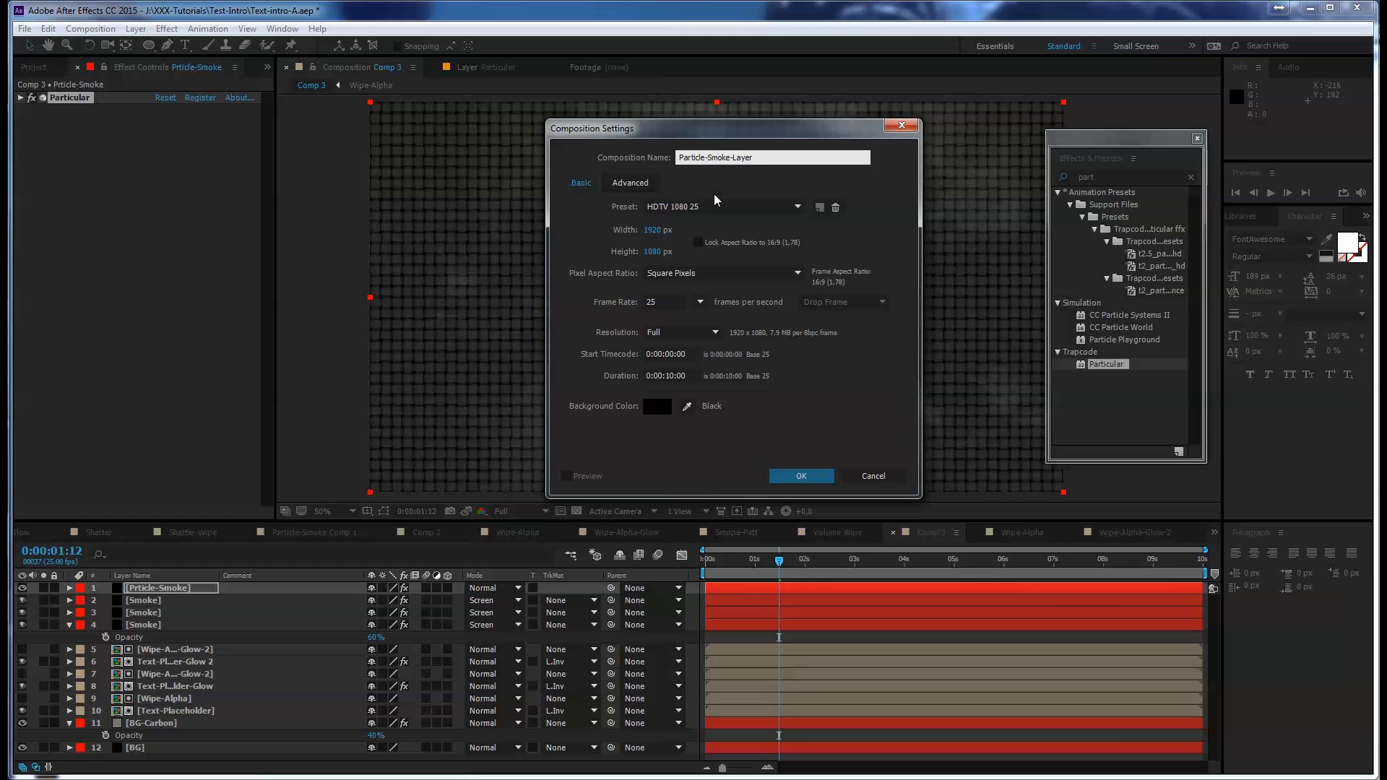
pyautogui.click(654, 230)
pyautogui.write('200')
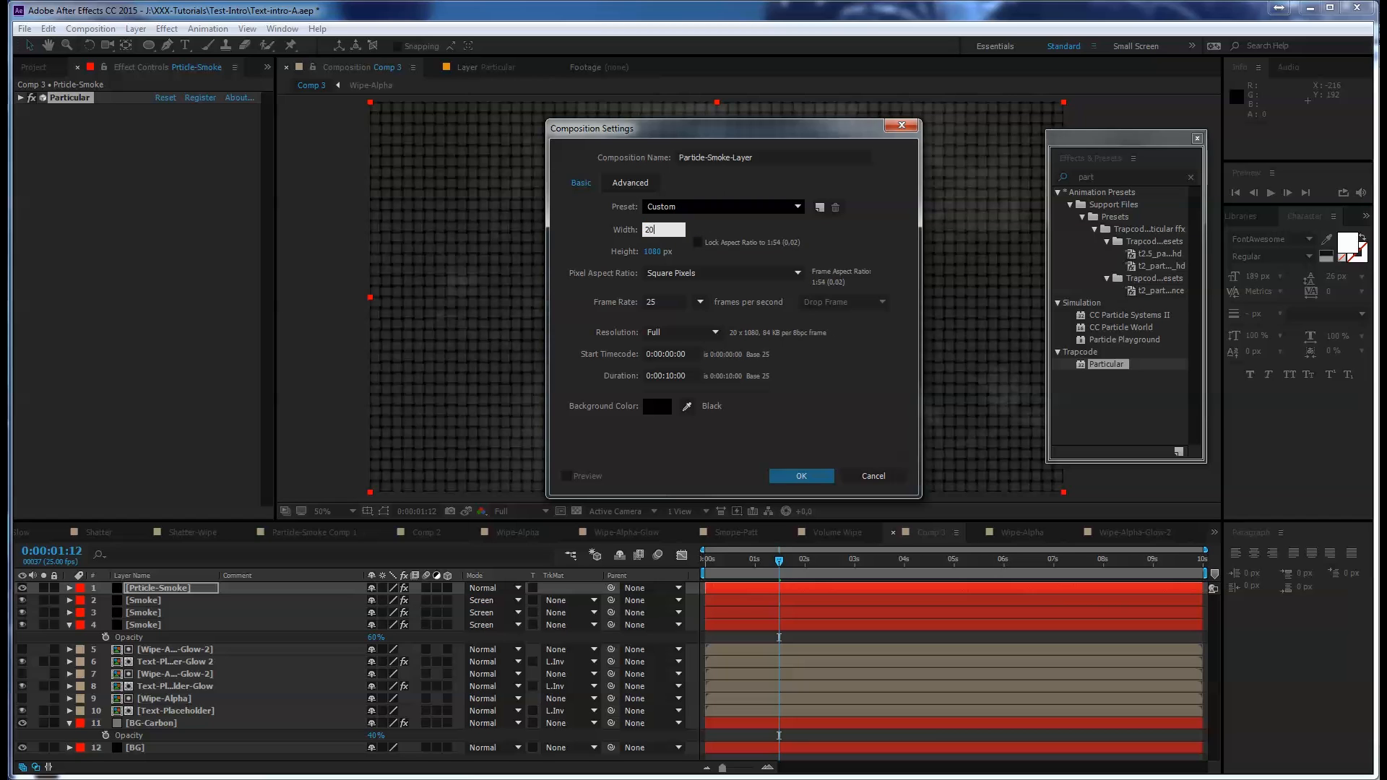
pyautogui.press('Tab')
pyautogui.write('200')
pyautogui.hotkey('shift', 'Tab')
pyautogui.write('400')
pyautogui.press('Tab')
pyautogui.write('400')
pyautogui.press('Tab')
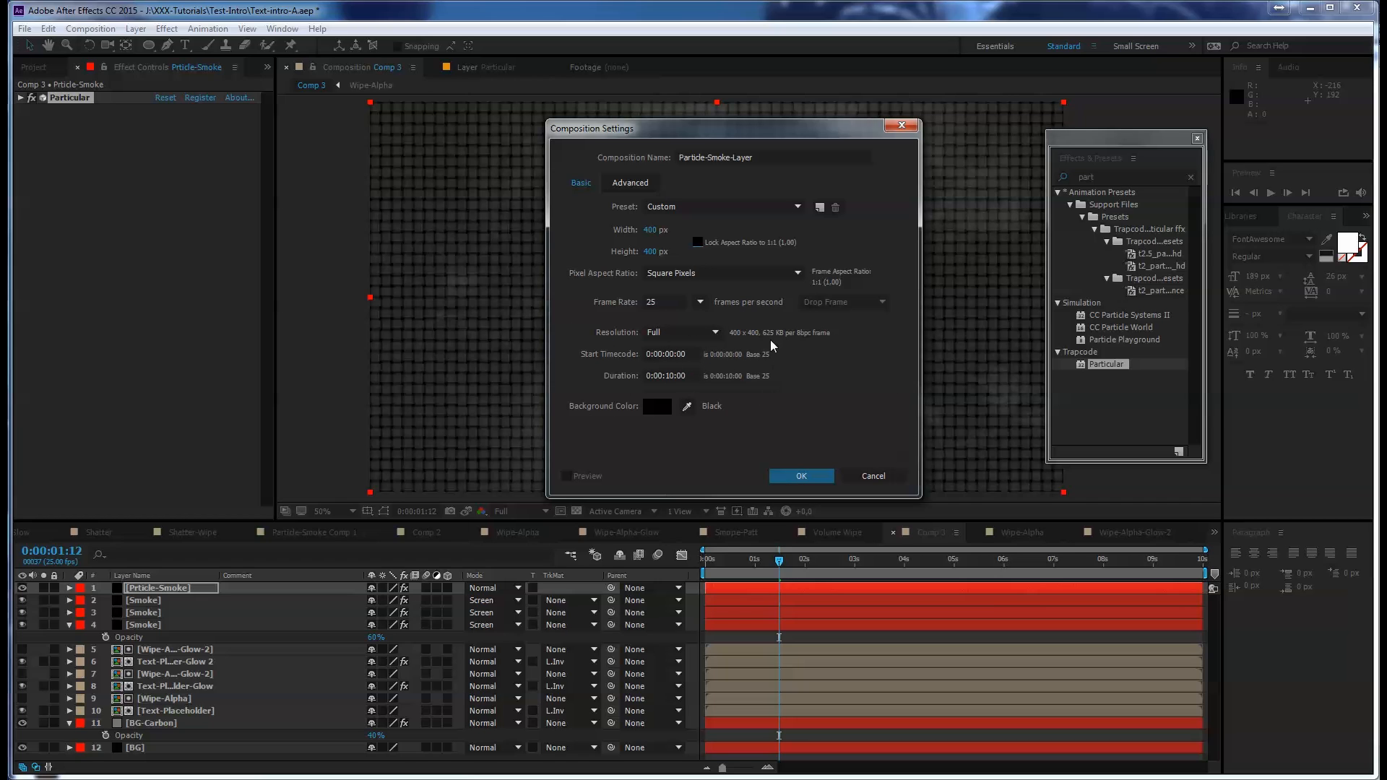
pyautogui.click(801, 476)
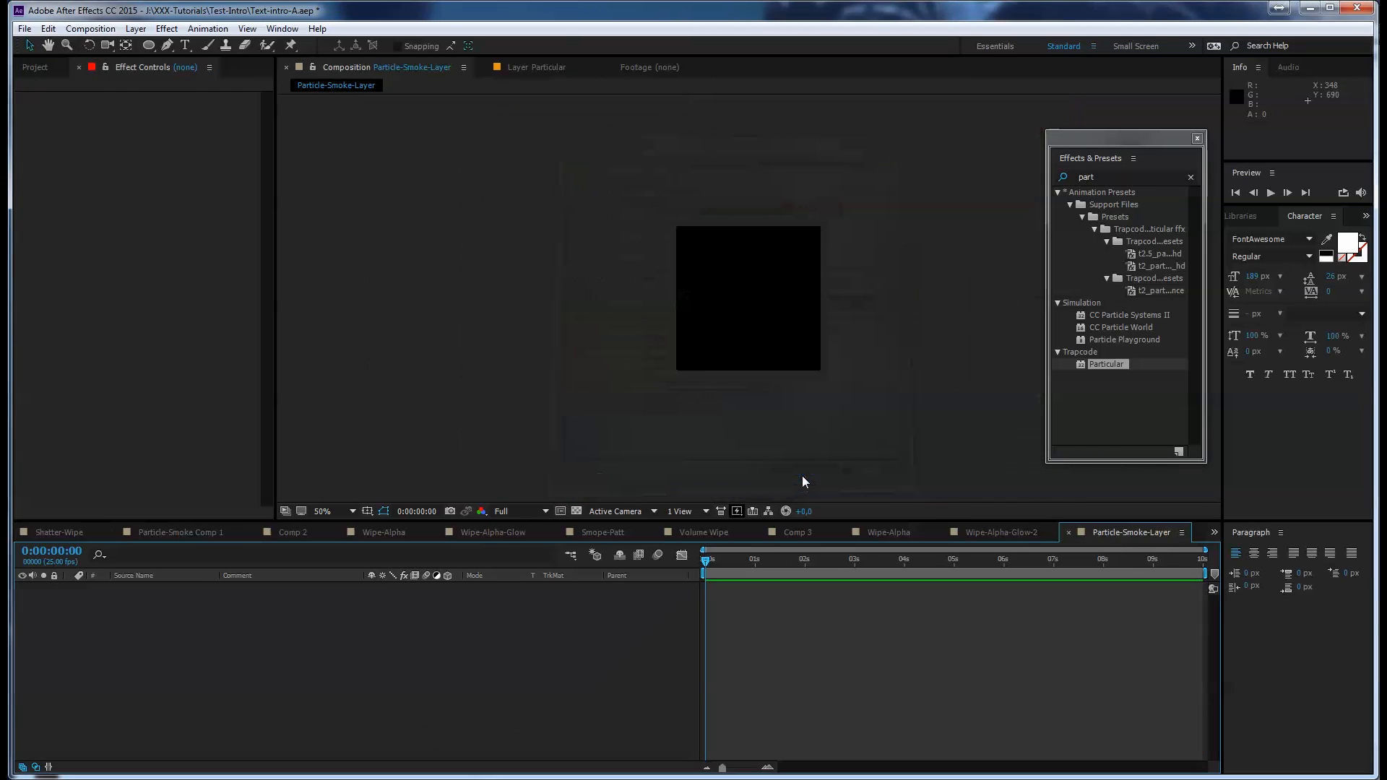
# Add a comp-sized black solid named "Smoke-Particle" to the Particle-Smoke-Layer composition
pyautogui.click(137, 28)
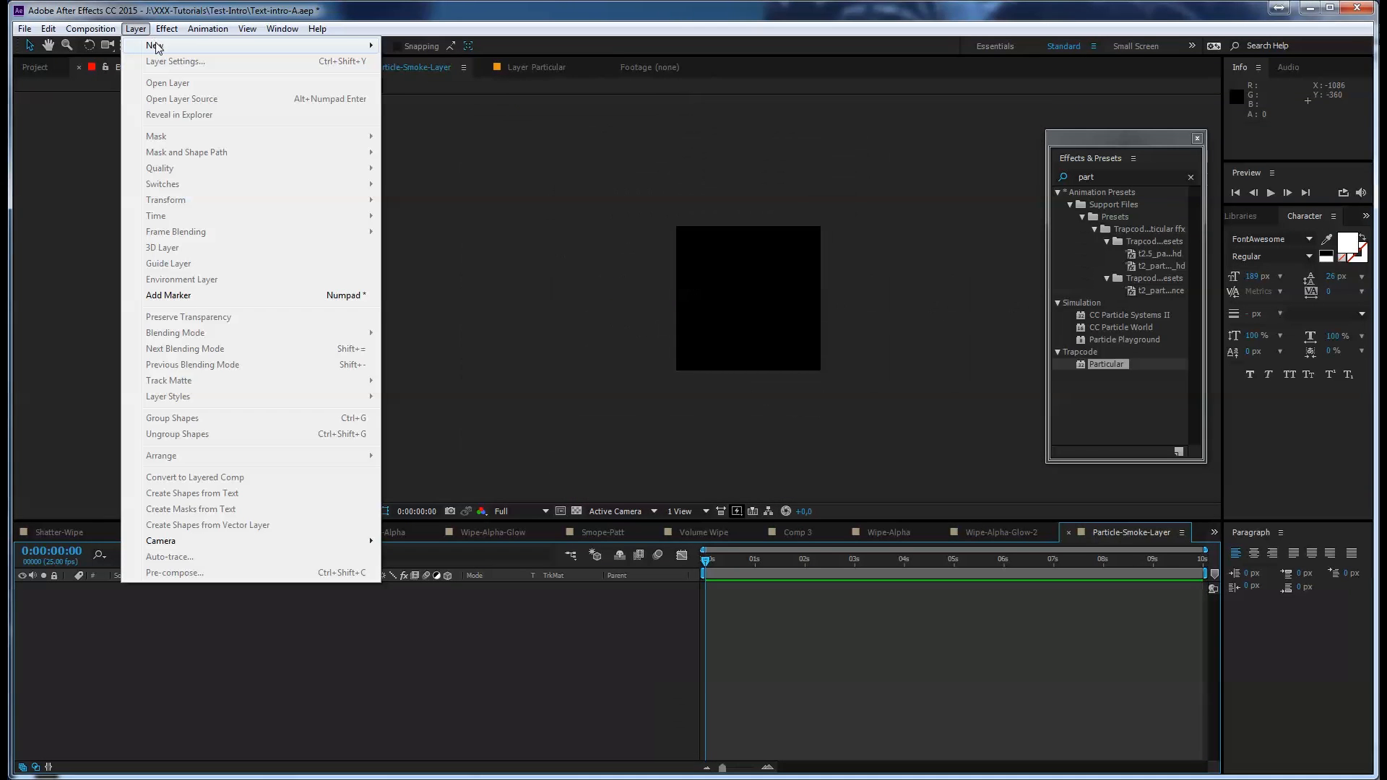
pyautogui.moveTo(159, 46)
pyautogui.click(428, 61)
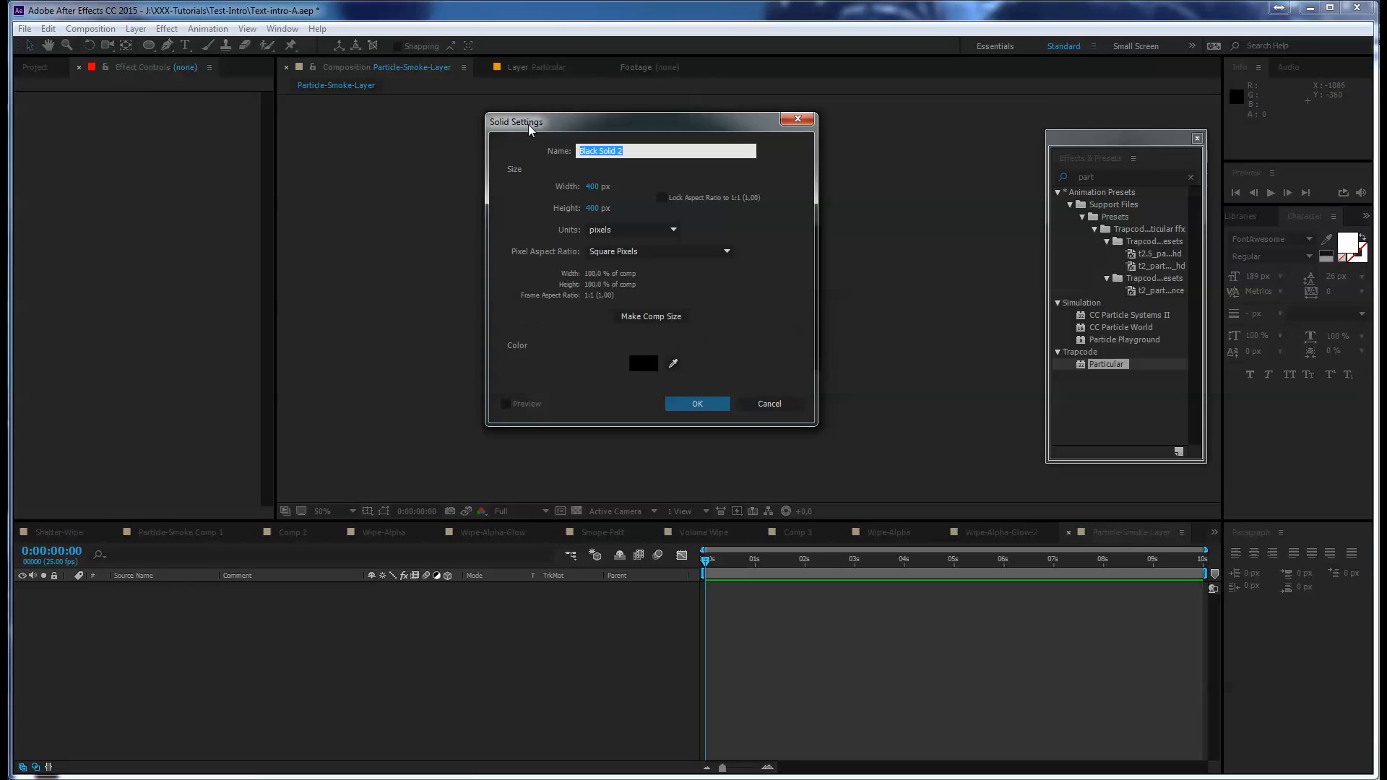
pyautogui.write('Smoke-Particle')
pyautogui.click(696, 405)
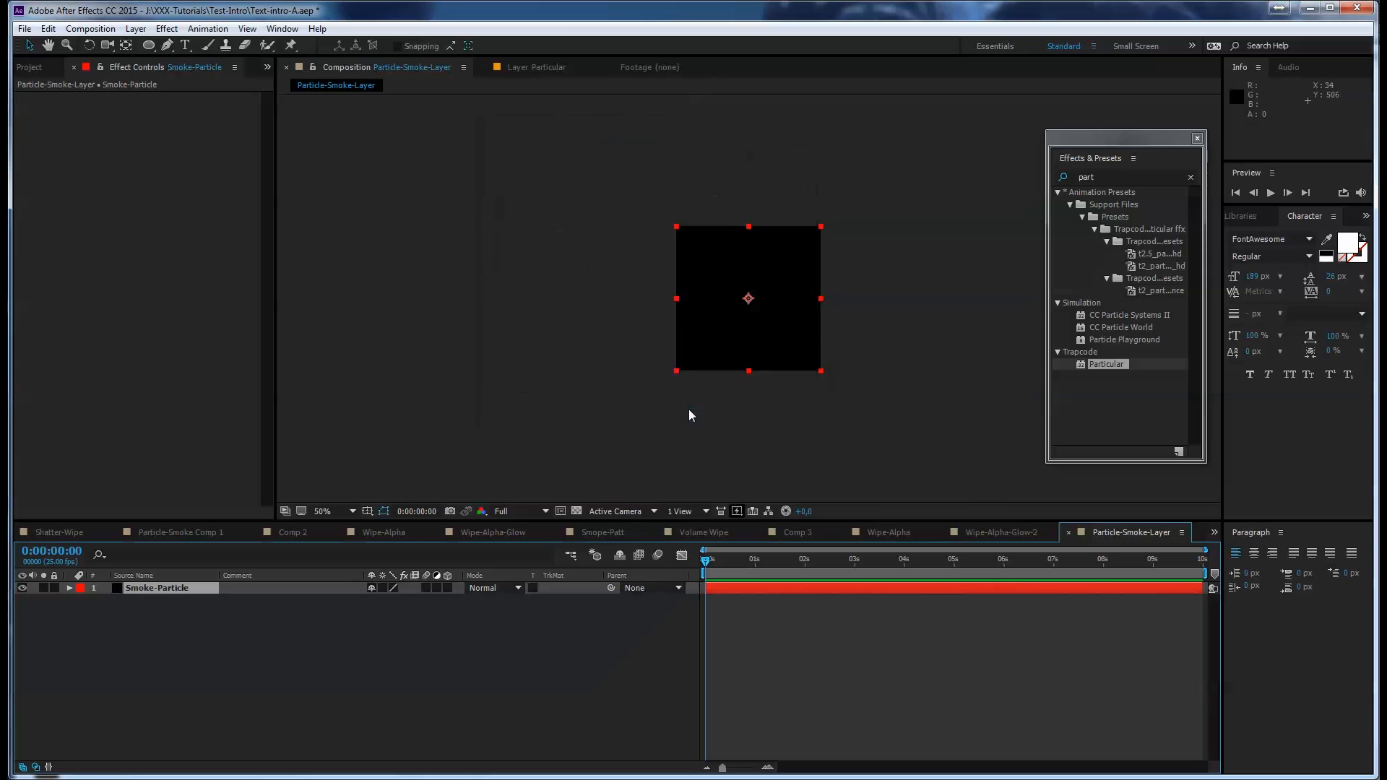
# Find the "ilumy" user presets and apply ilumy-Fire to the Smoke-Particle solid
pyautogui.click(1107, 175)
pyautogui.write('ilumy')
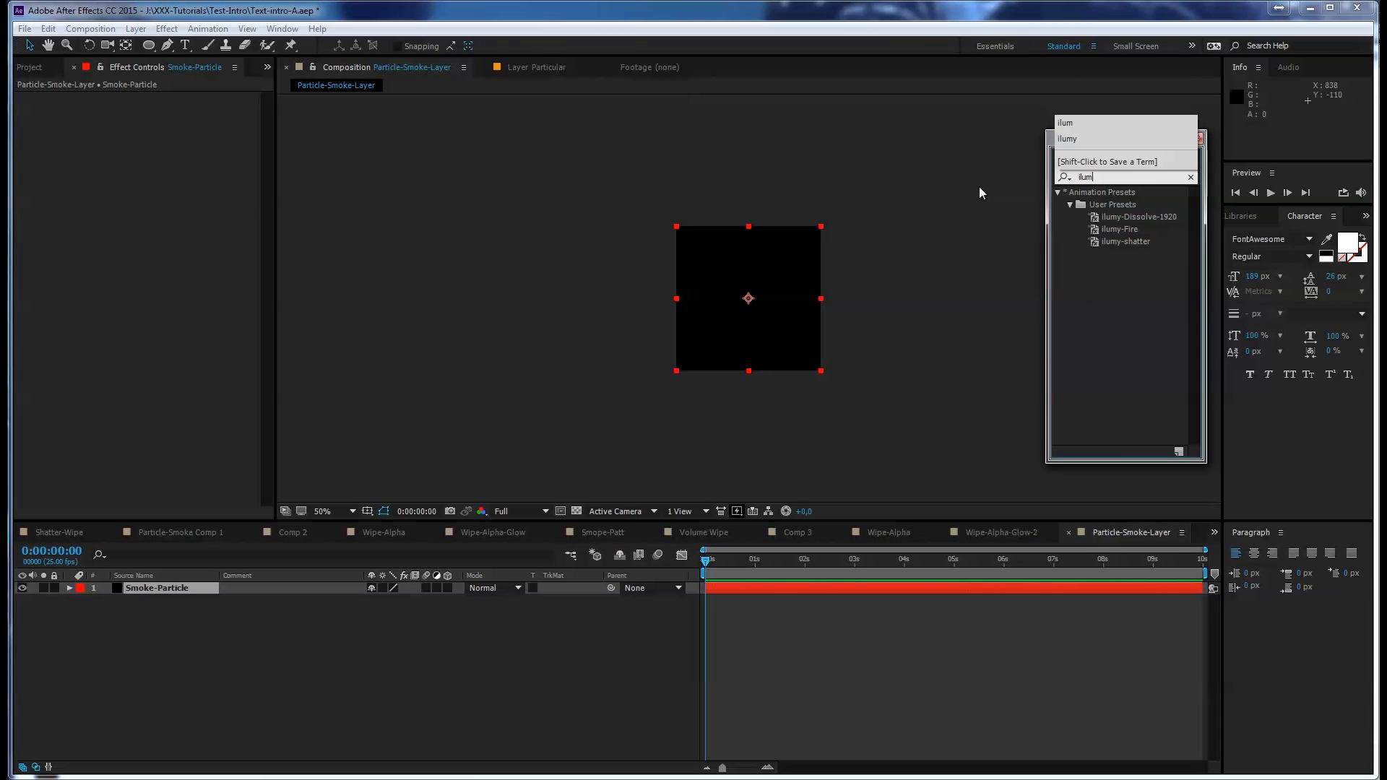
pyautogui.doubleClick(1121, 229)
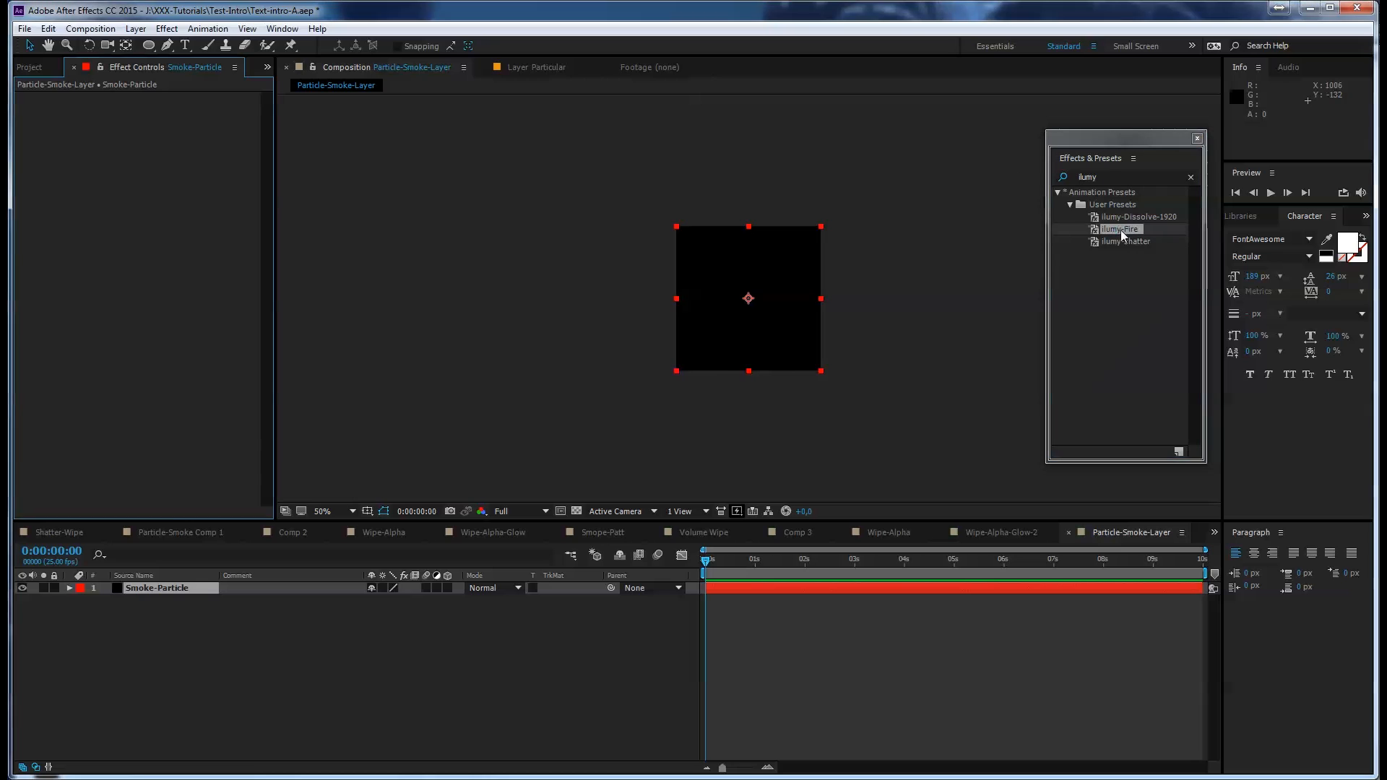
# Draw a centred circular mask on the Smoke-Particle layer, nearly filling the comp, and feather its edge strongly
pyautogui.click(148, 44)
pyautogui.moveTo(748, 297); pyautogui.dragTo(803, 363)
pyautogui.click(145, 587)
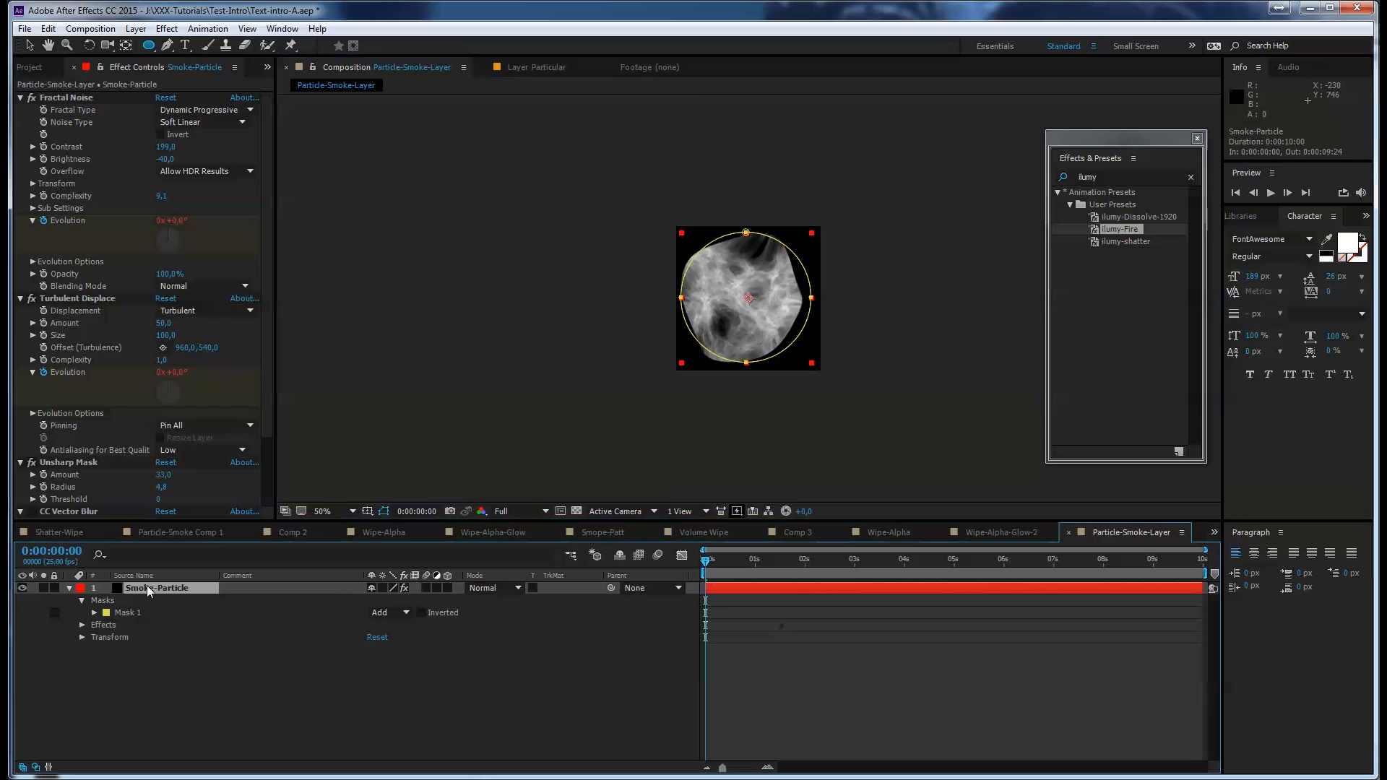
pyautogui.press('m')
pyautogui.press('m')
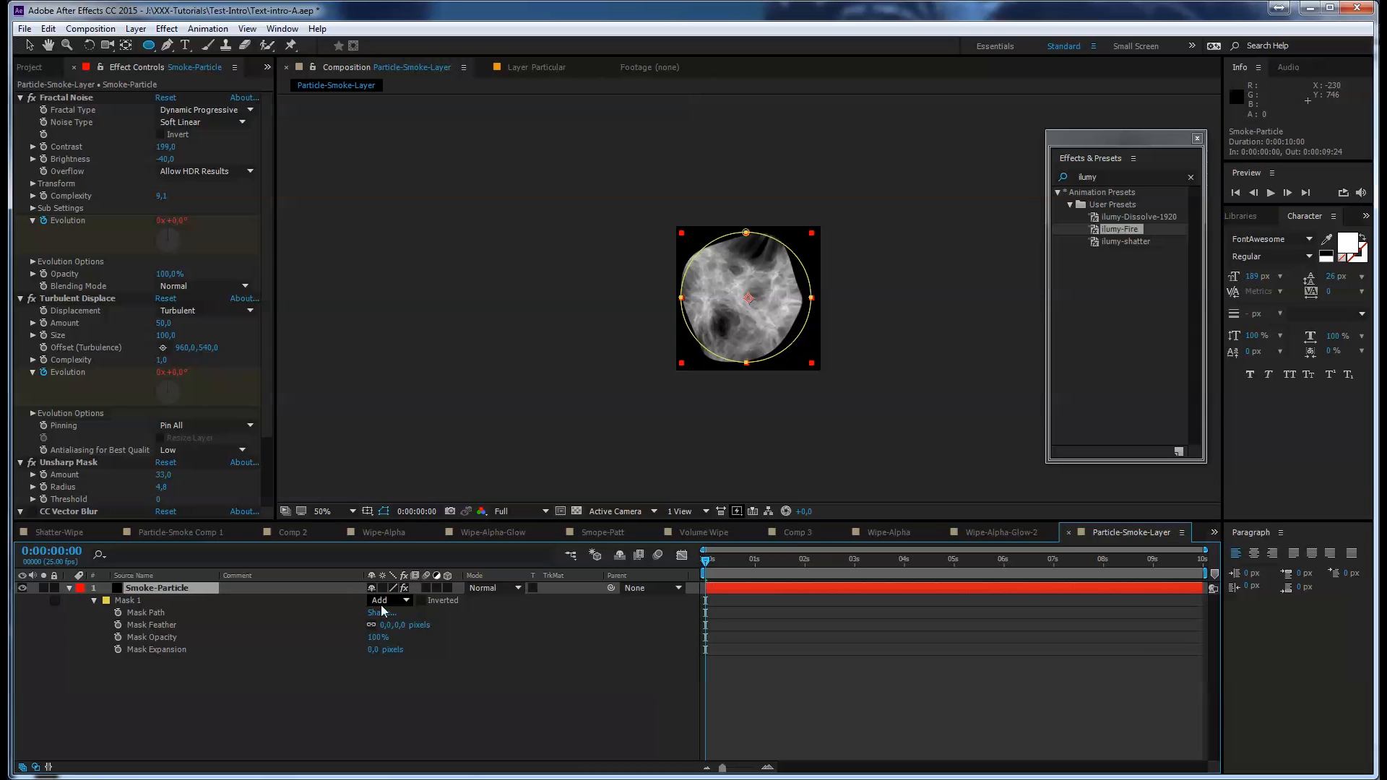
pyautogui.moveTo(396, 625); pyautogui.dragTo(476, 623)
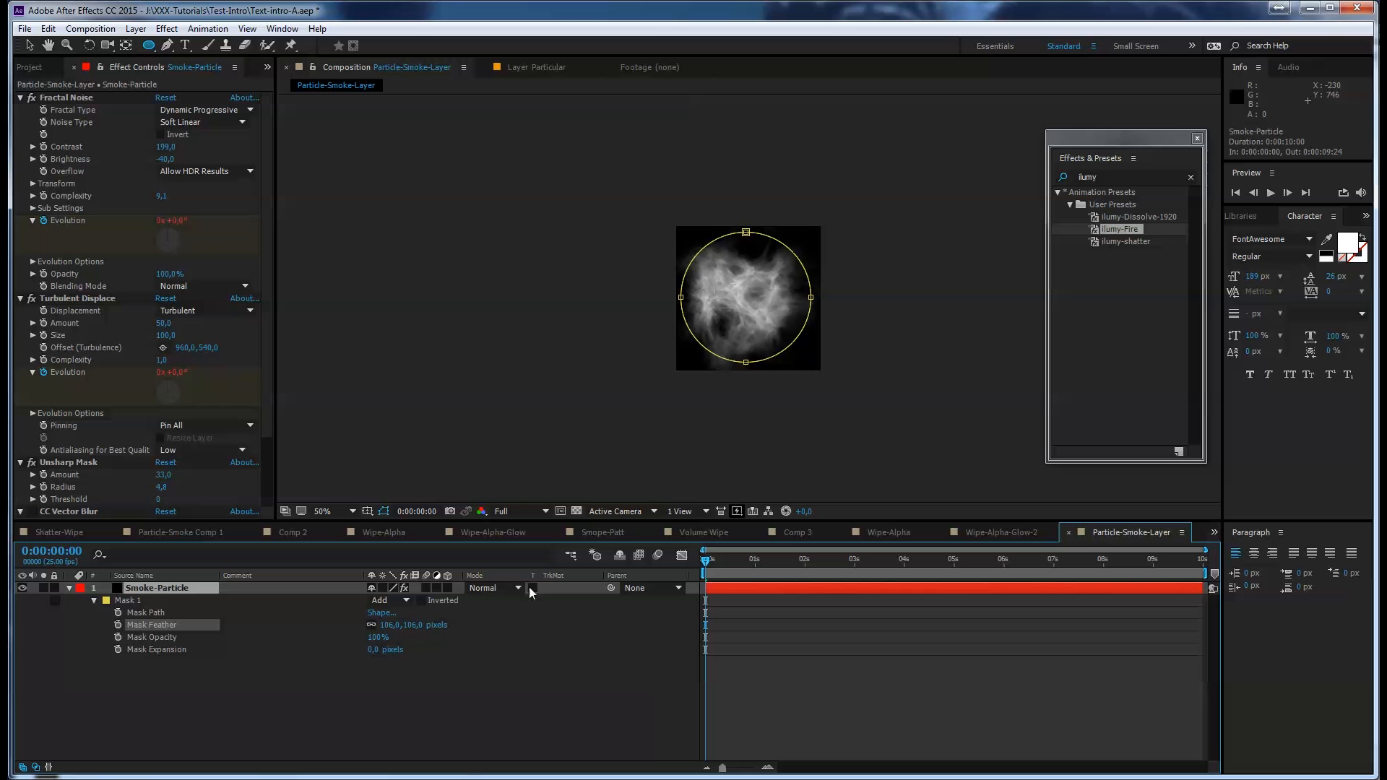
# At 0:00:02:16, move the circular mask's bottom and top points inward, away from the comp edges
pyautogui.scroll(3, 708, 410)
pyautogui.scroll(-1, 700, 403)
pyautogui.moveTo(666, 346); pyautogui.dragTo(668, 206)
pyautogui.moveTo(711, 560); pyautogui.dragTo(781, 561)
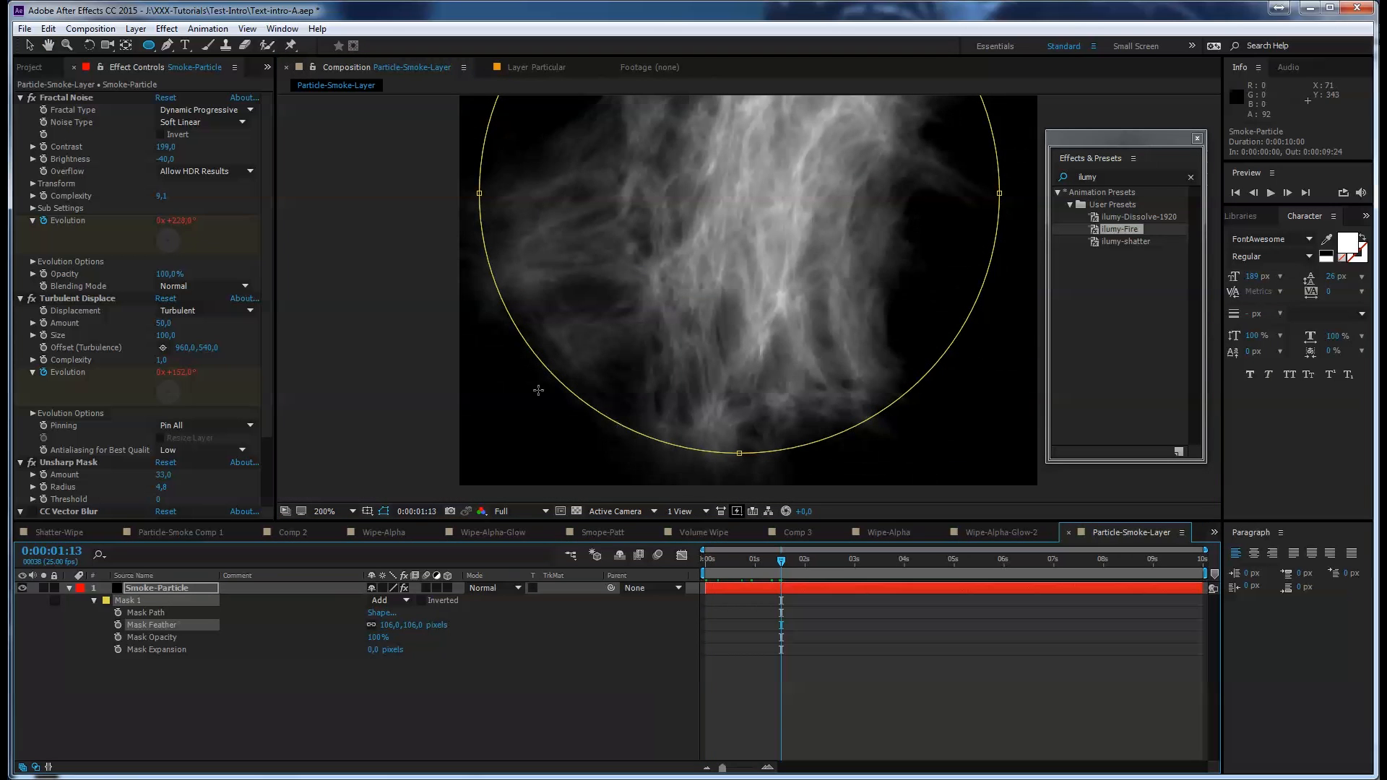
pyautogui.moveTo(782, 557); pyautogui.dragTo(837, 562)
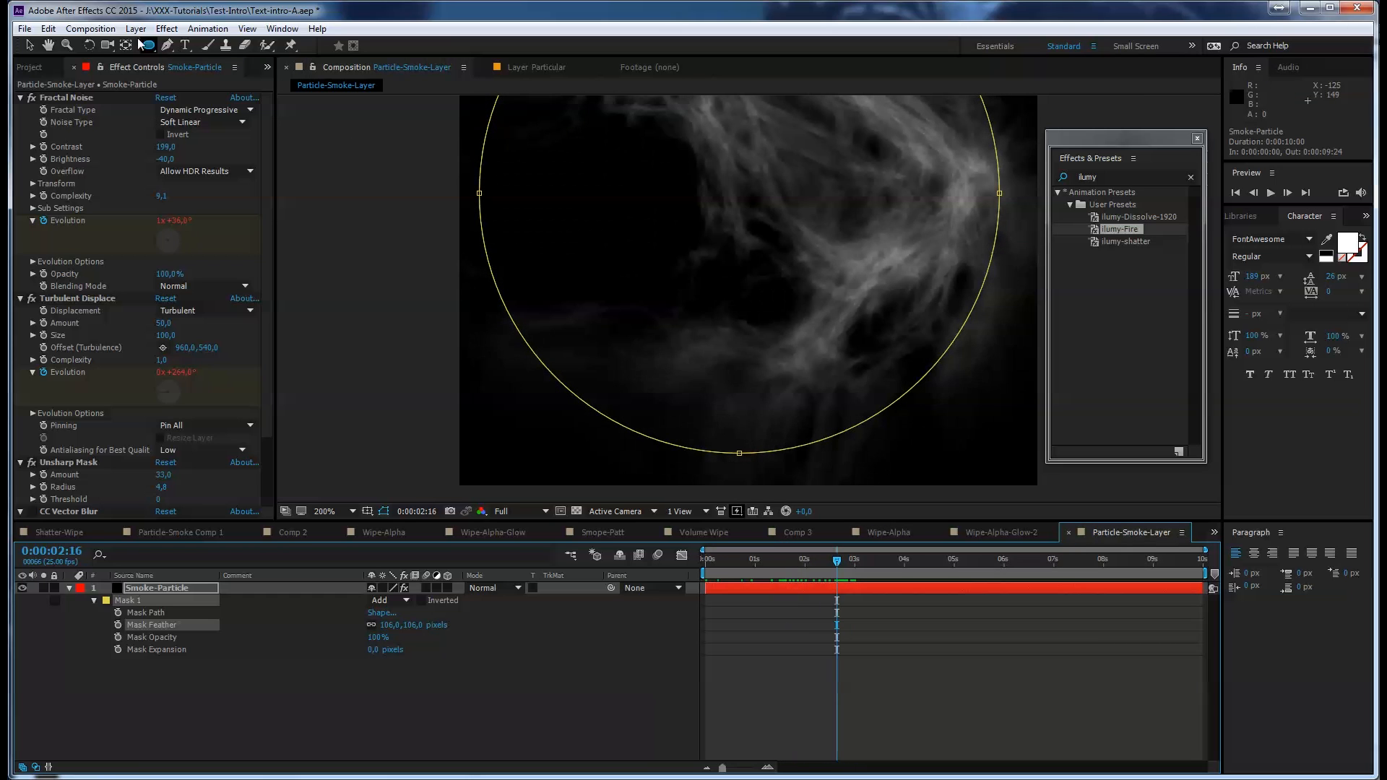
pyautogui.click(32, 45)
pyautogui.moveTo(740, 453); pyautogui.dragTo(743, 428)
pyautogui.moveTo(742, 428); pyautogui.dragTo(748, 542)
pyautogui.moveTo(771, 390); pyautogui.dragTo(779, 502)
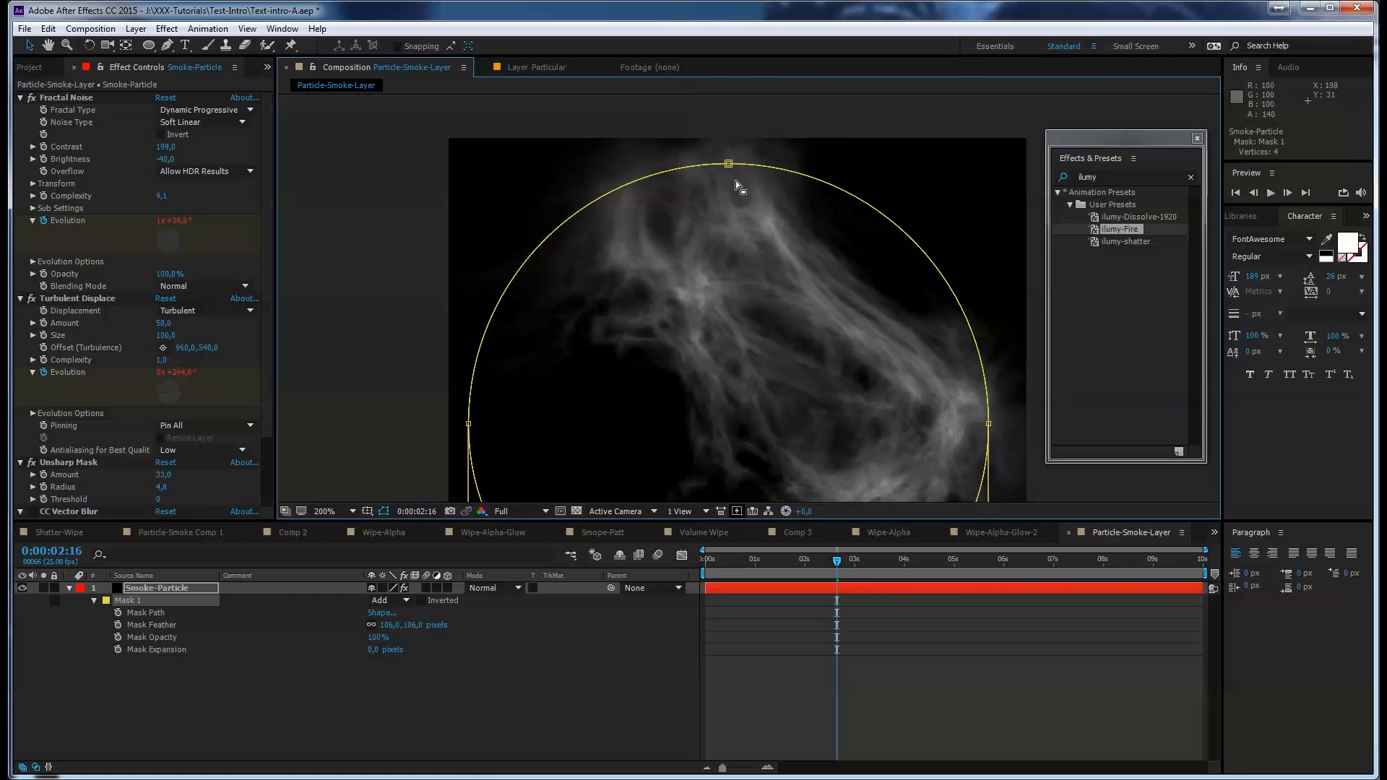
pyautogui.moveTo(729, 164); pyautogui.dragTo(730, 168)
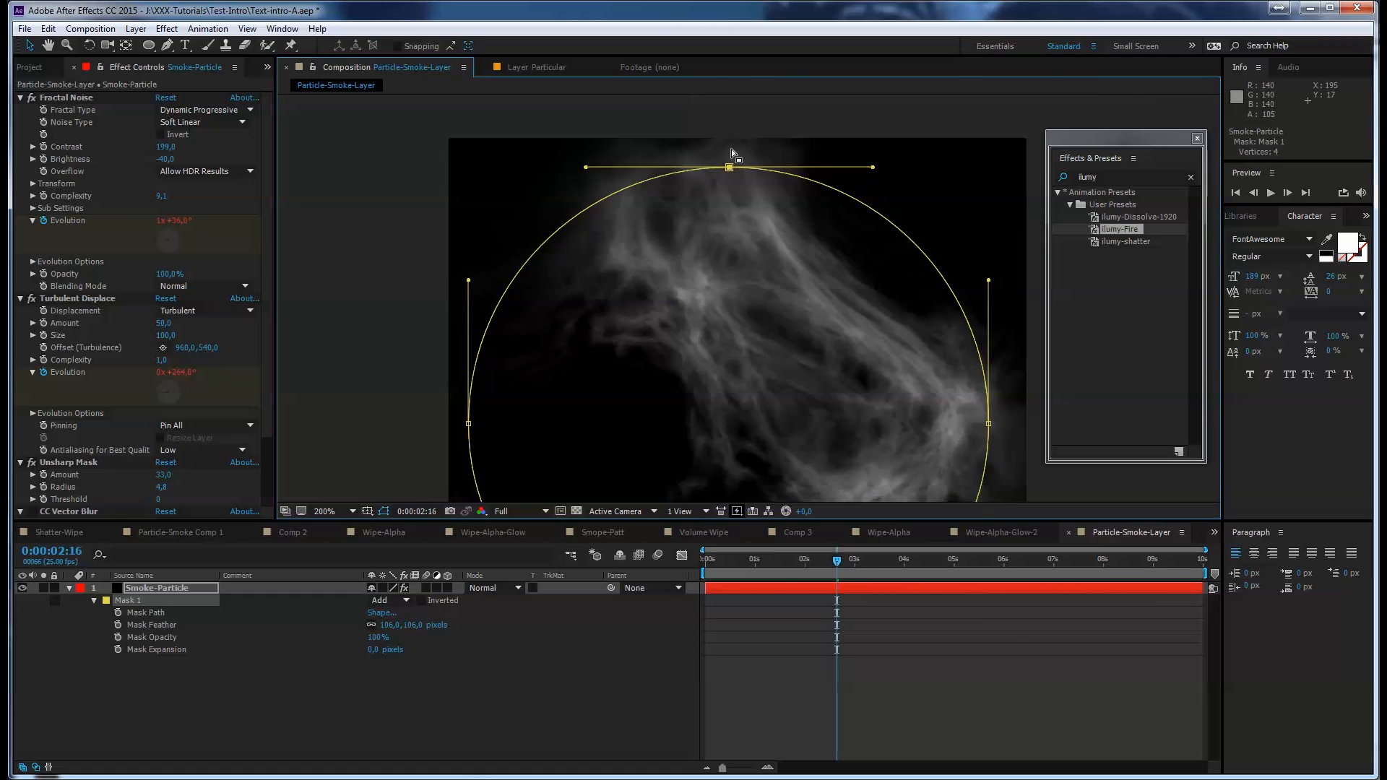
pyautogui.moveTo(727, 173); pyautogui.dragTo(735, 211)
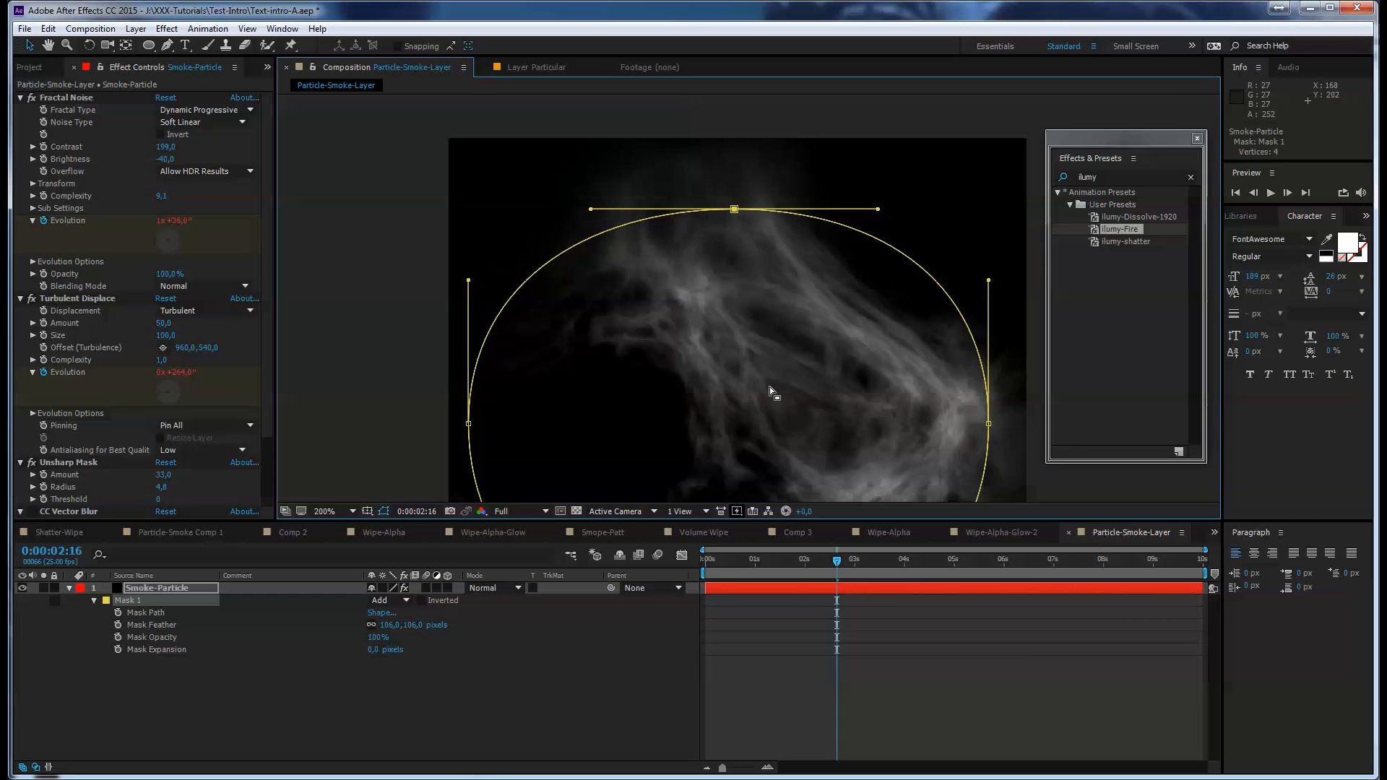
# Move the mask's right and left points inward, lower its top point further, and check the smoke at 0:00:01:22
pyautogui.moveTo(956, 343); pyautogui.dragTo(873, 211)
pyautogui.moveTo(907, 289); pyautogui.dragTo(941, 288)
pyautogui.moveTo(440, 285); pyautogui.dragTo(497, 286)
pyautogui.moveTo(749, 254); pyautogui.dragTo(733, 359)
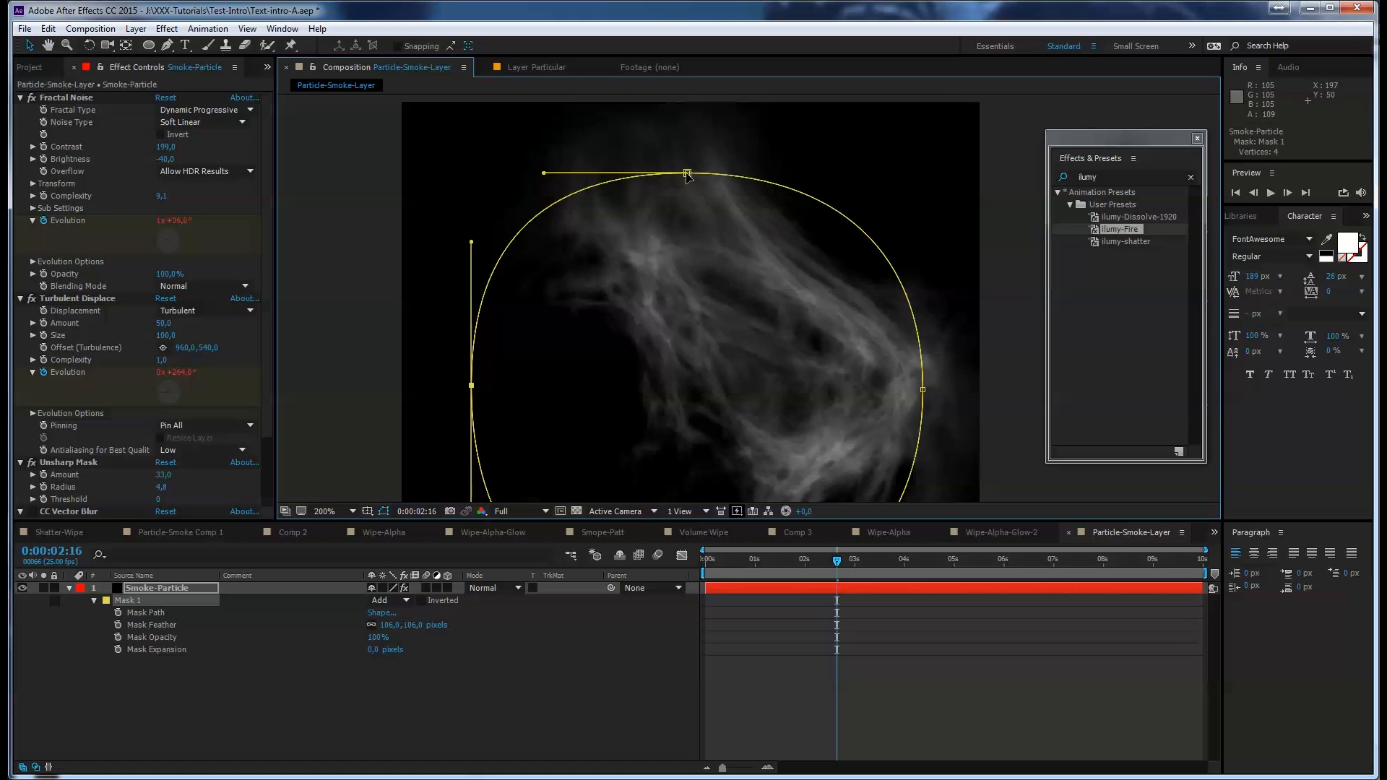
pyautogui.moveTo(687, 175); pyautogui.dragTo(685, 205)
pyautogui.moveTo(783, 335); pyautogui.dragTo(766, 201)
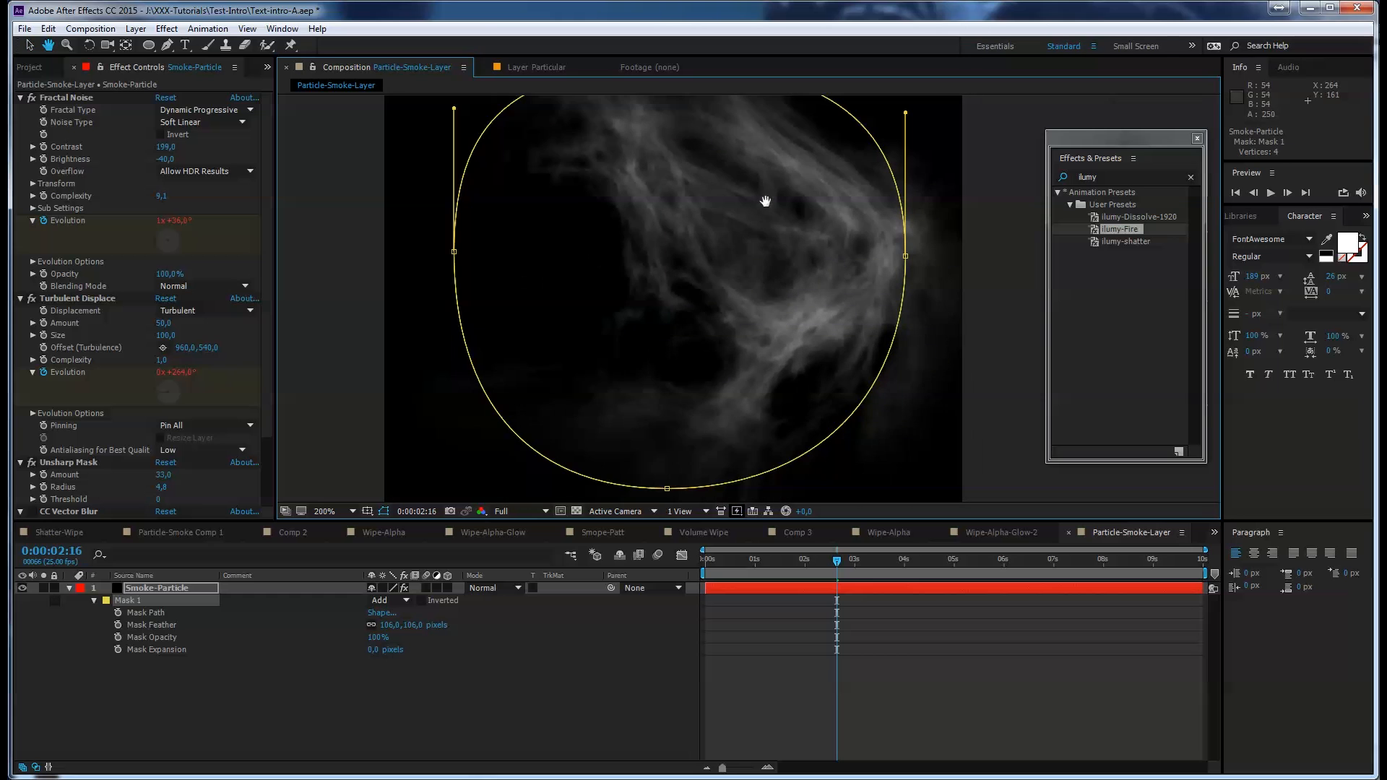
pyautogui.moveTo(836, 560); pyautogui.dragTo(801, 564)
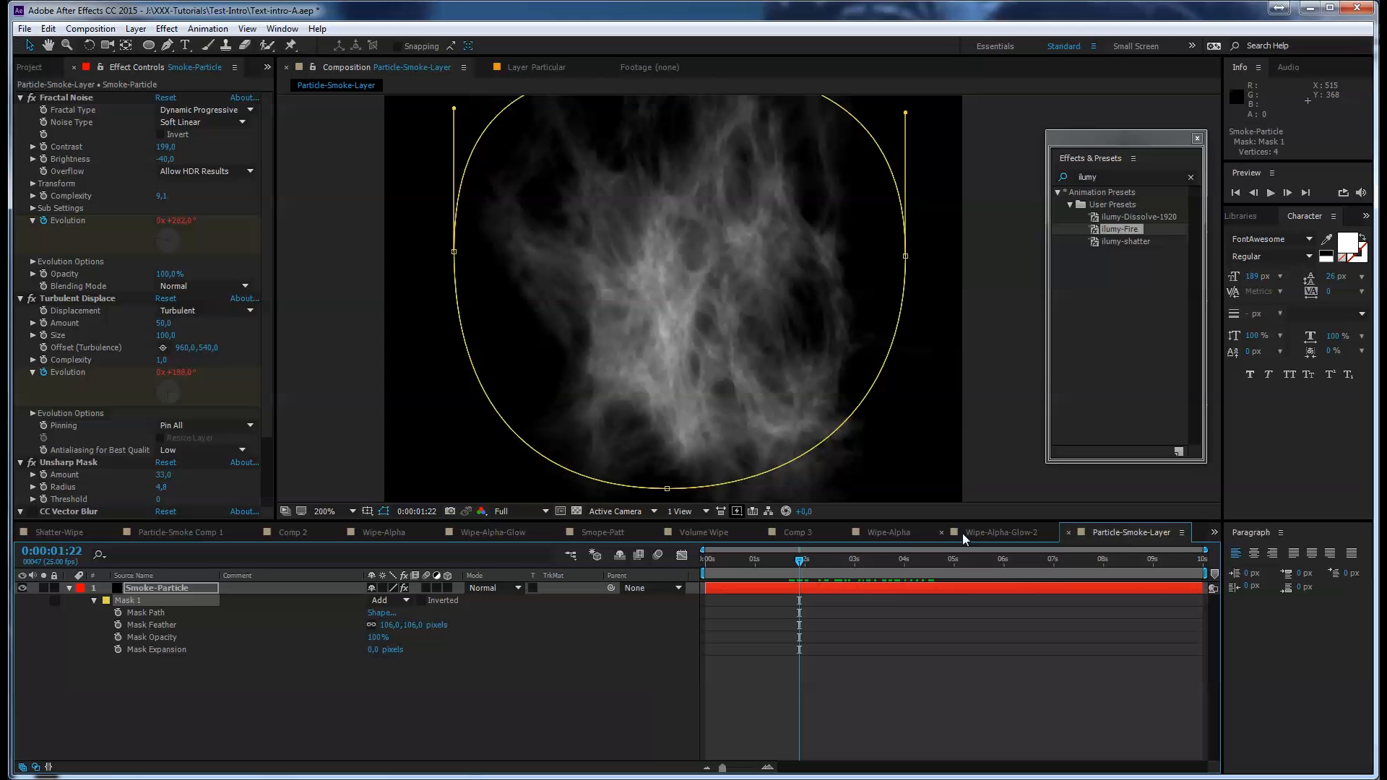
# Place the Particle-Smoke-Layer composition at the bottom of Comp 3's layer stack and hide it
pyautogui.click(795, 532)
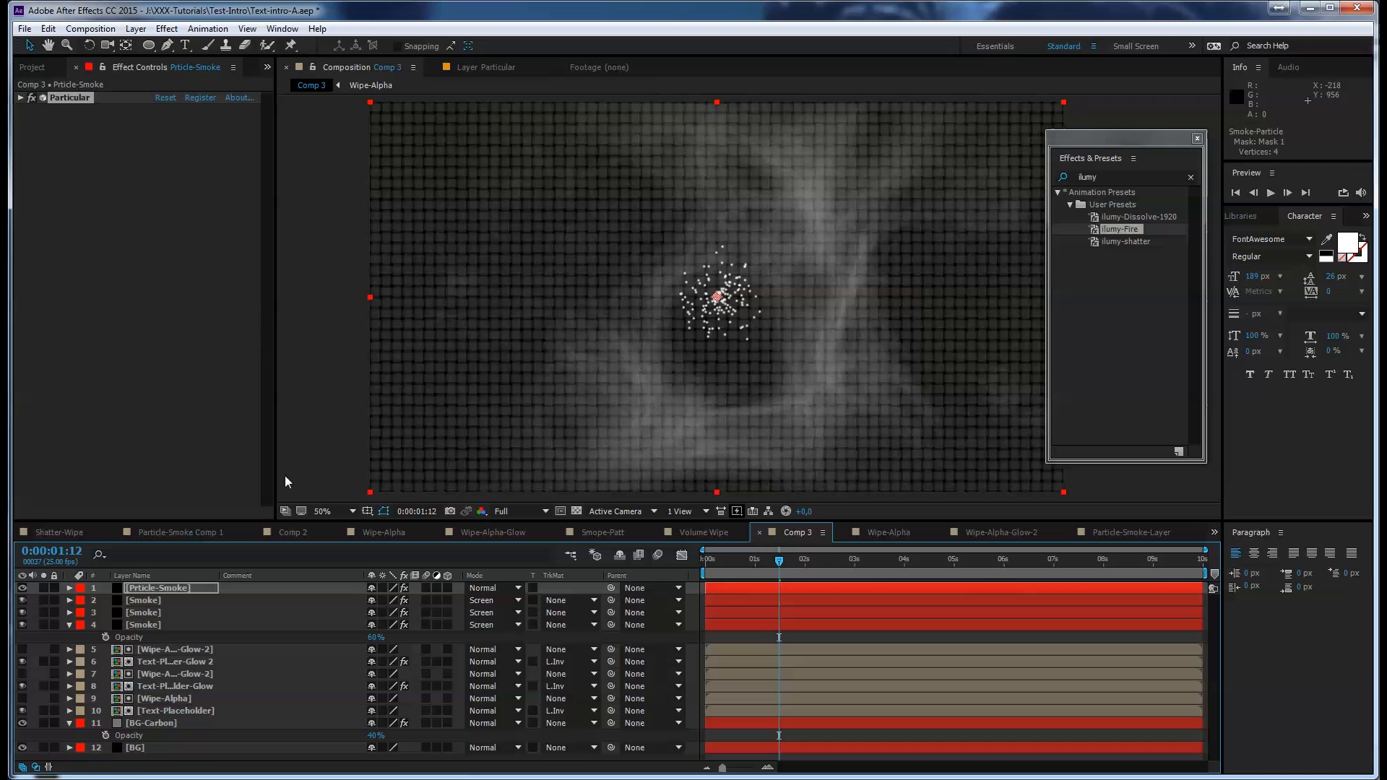
pyautogui.click(45, 66)
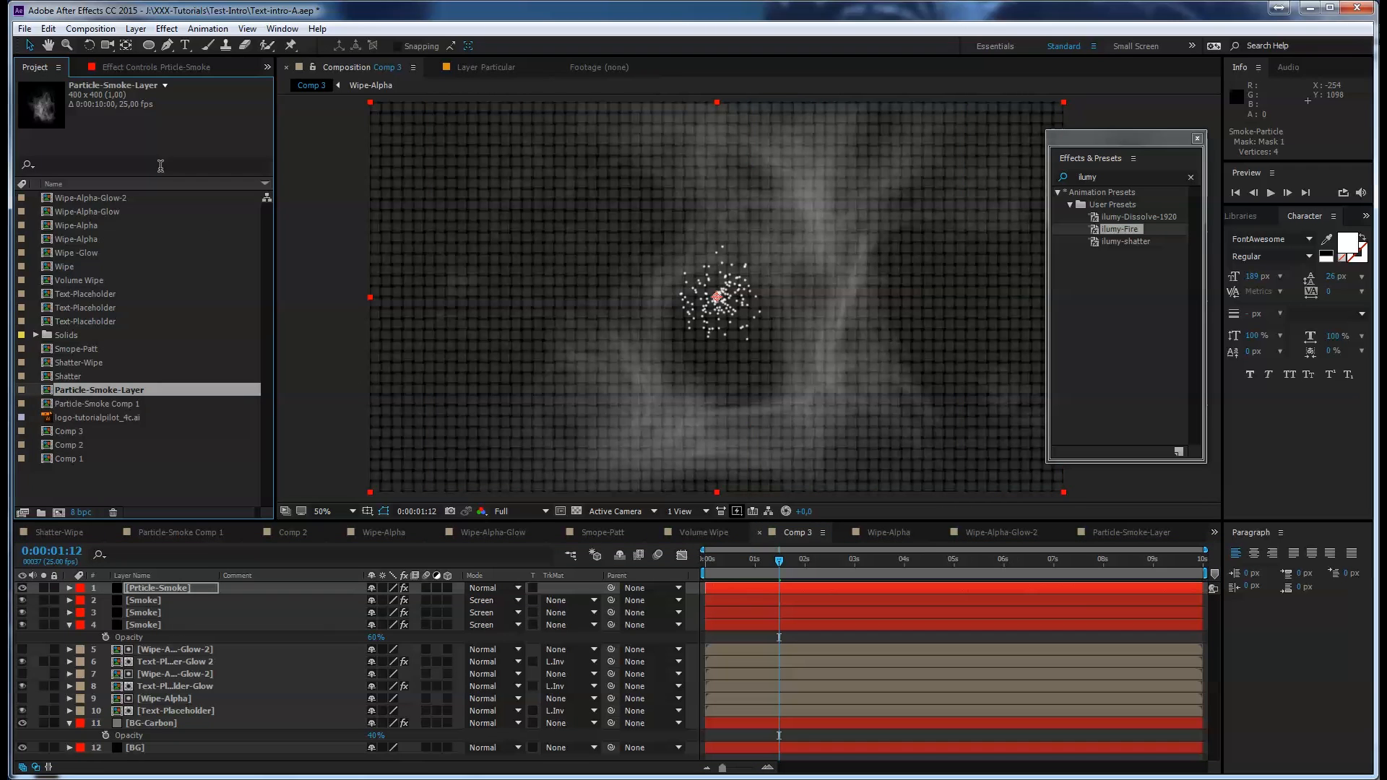
pyautogui.moveTo(85, 388); pyautogui.dragTo(140, 764)
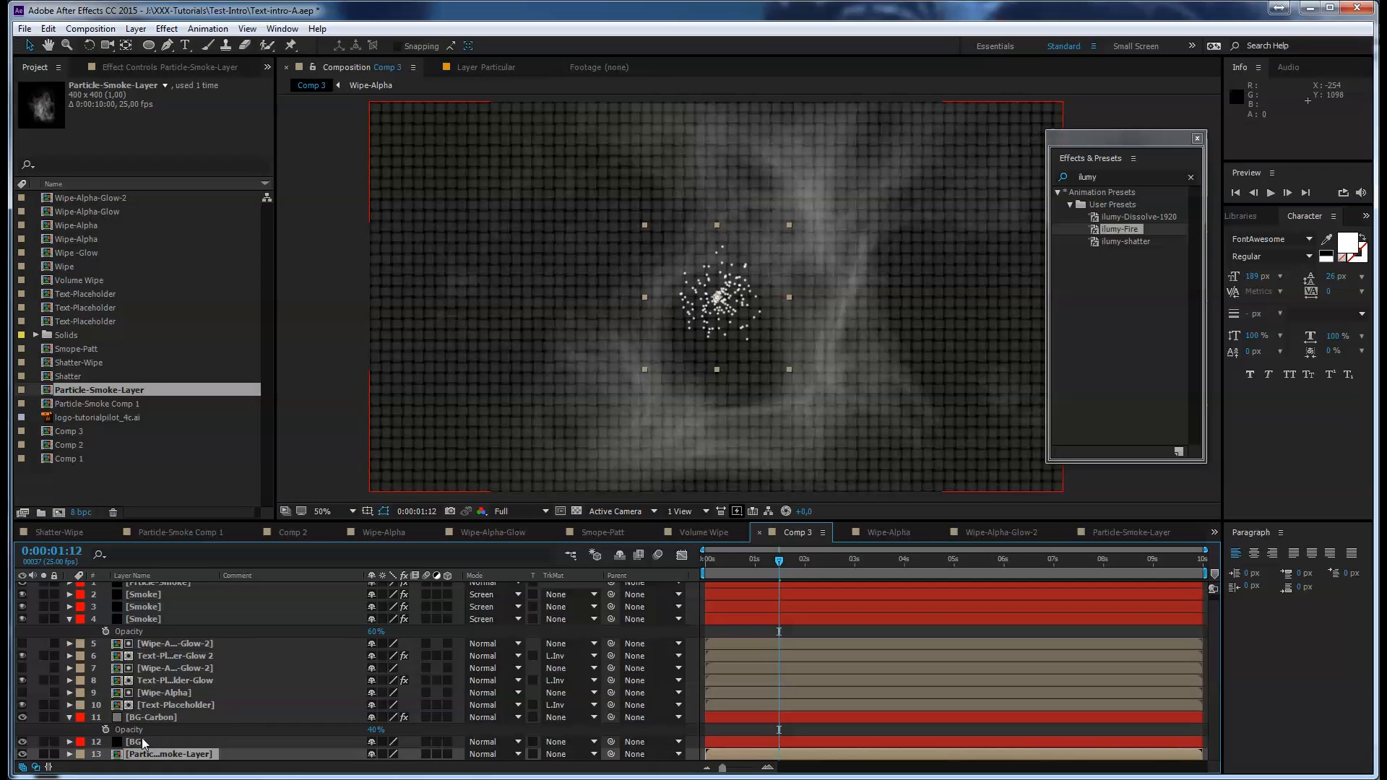
pyautogui.click(22, 756)
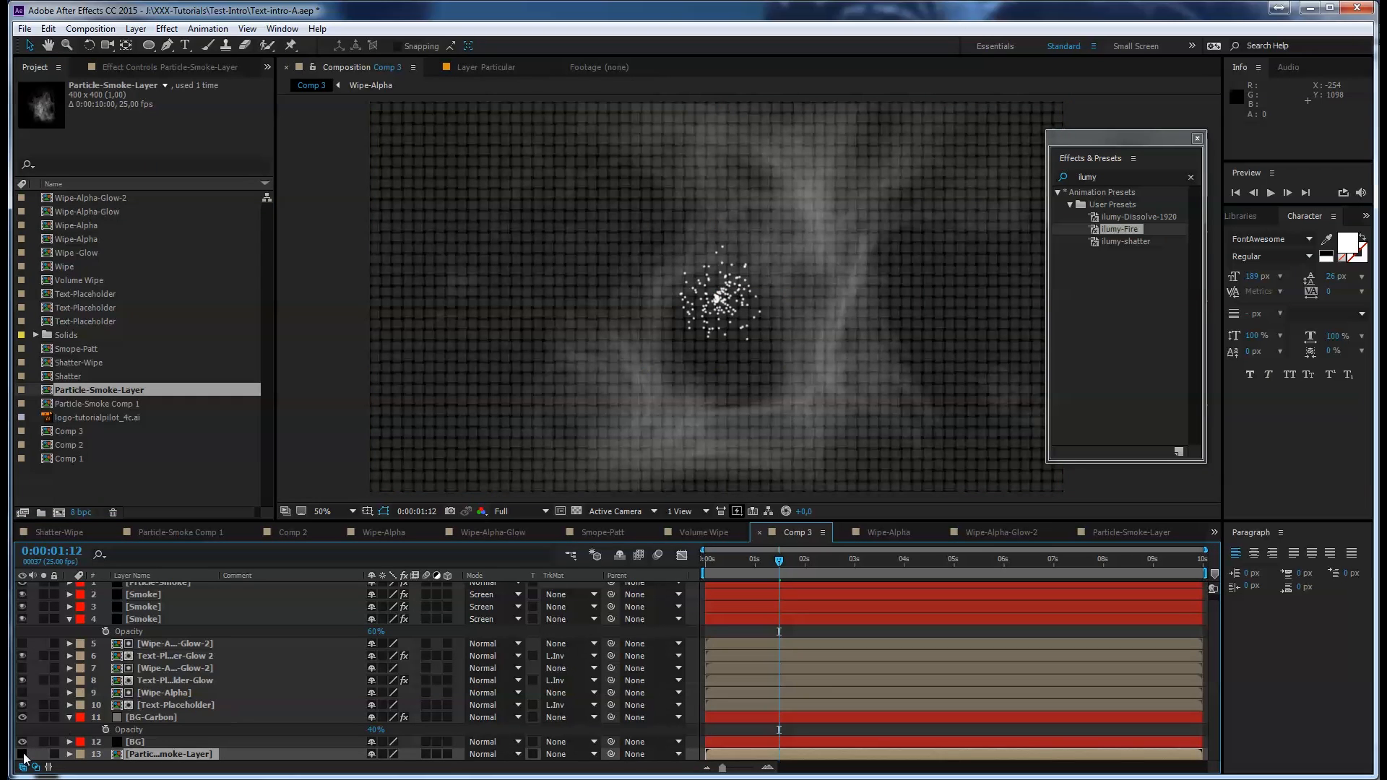
# At 0:00:01:14, place the Particular emitter of the Prticle-Smoke layer at the logo's starting edge, about 386, 574
pyautogui.scroll(1, 154, 660)
pyautogui.click(159, 588)
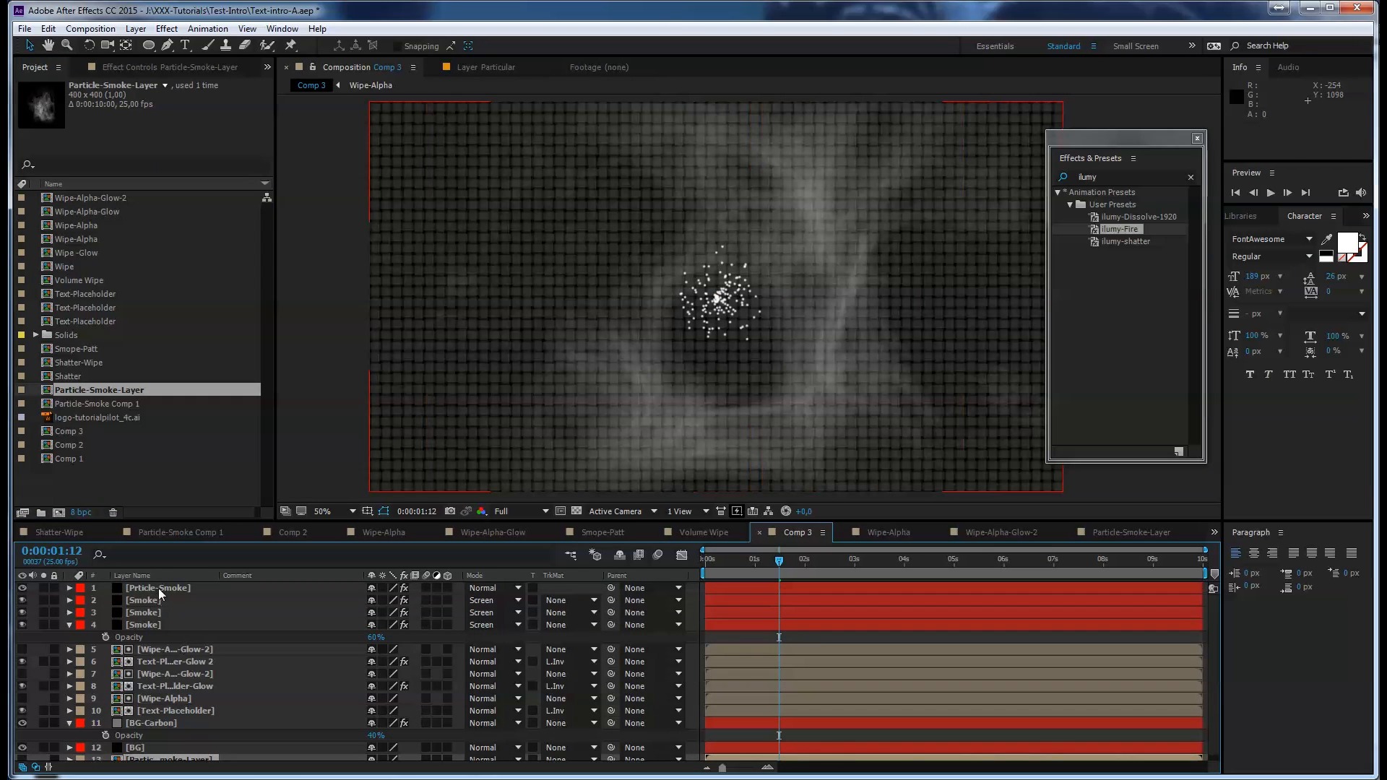
pyautogui.click(159, 67)
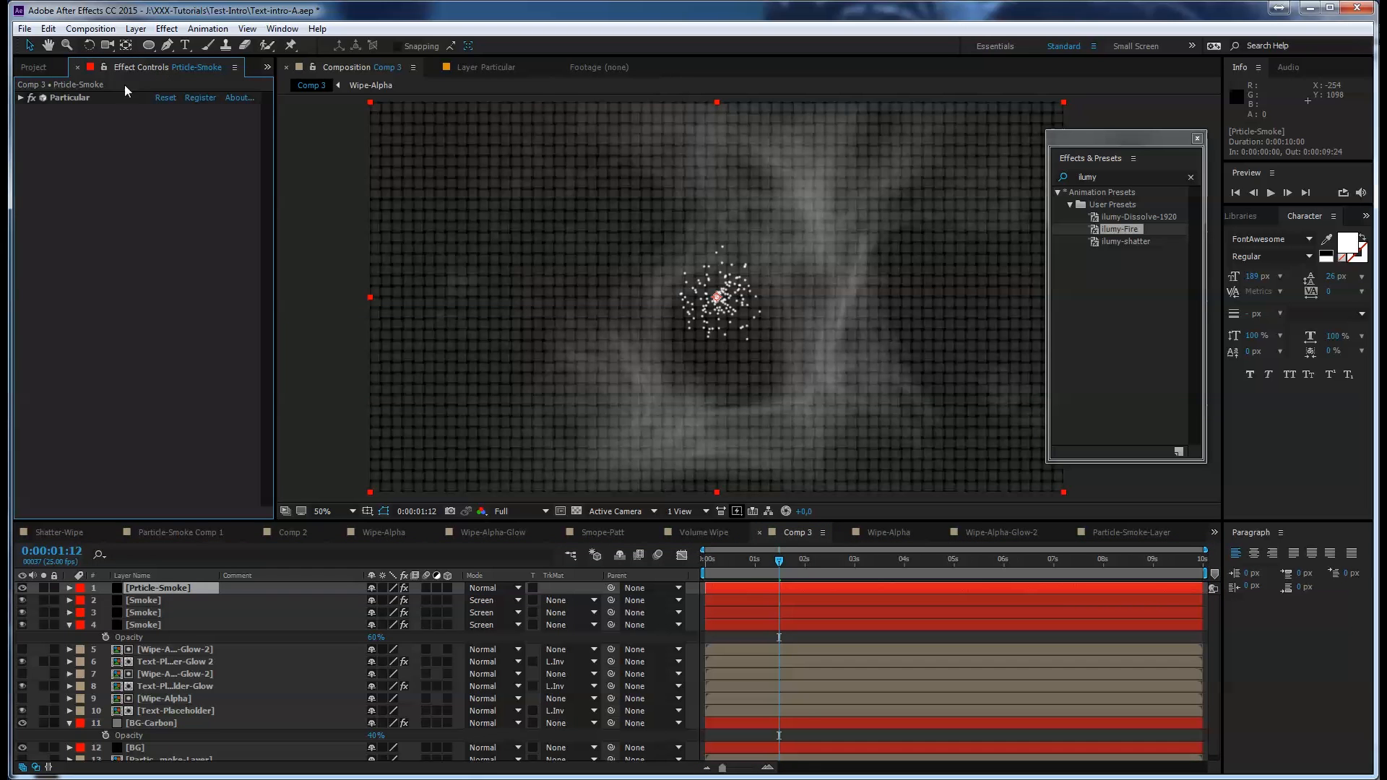
pyautogui.click(21, 101)
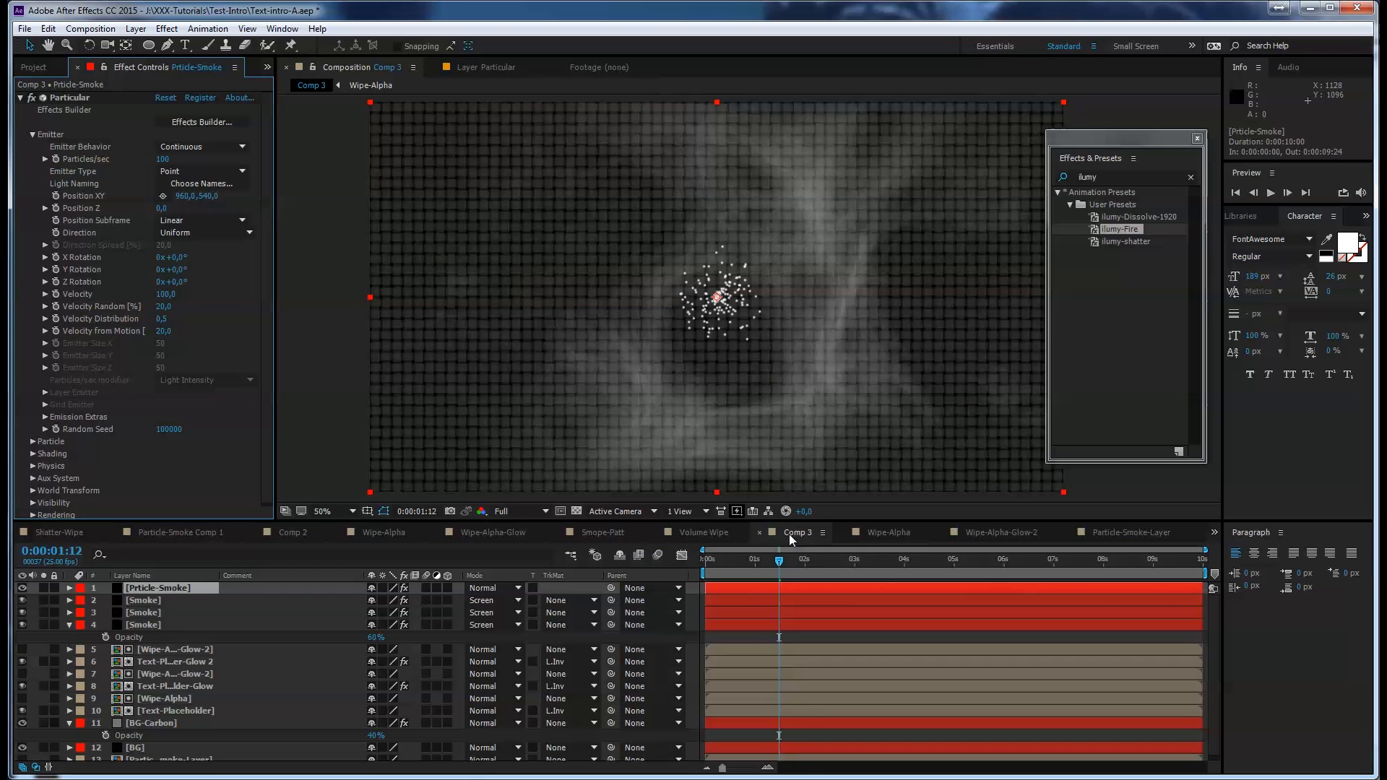
pyautogui.moveTo(749, 563); pyautogui.dragTo(794, 560)
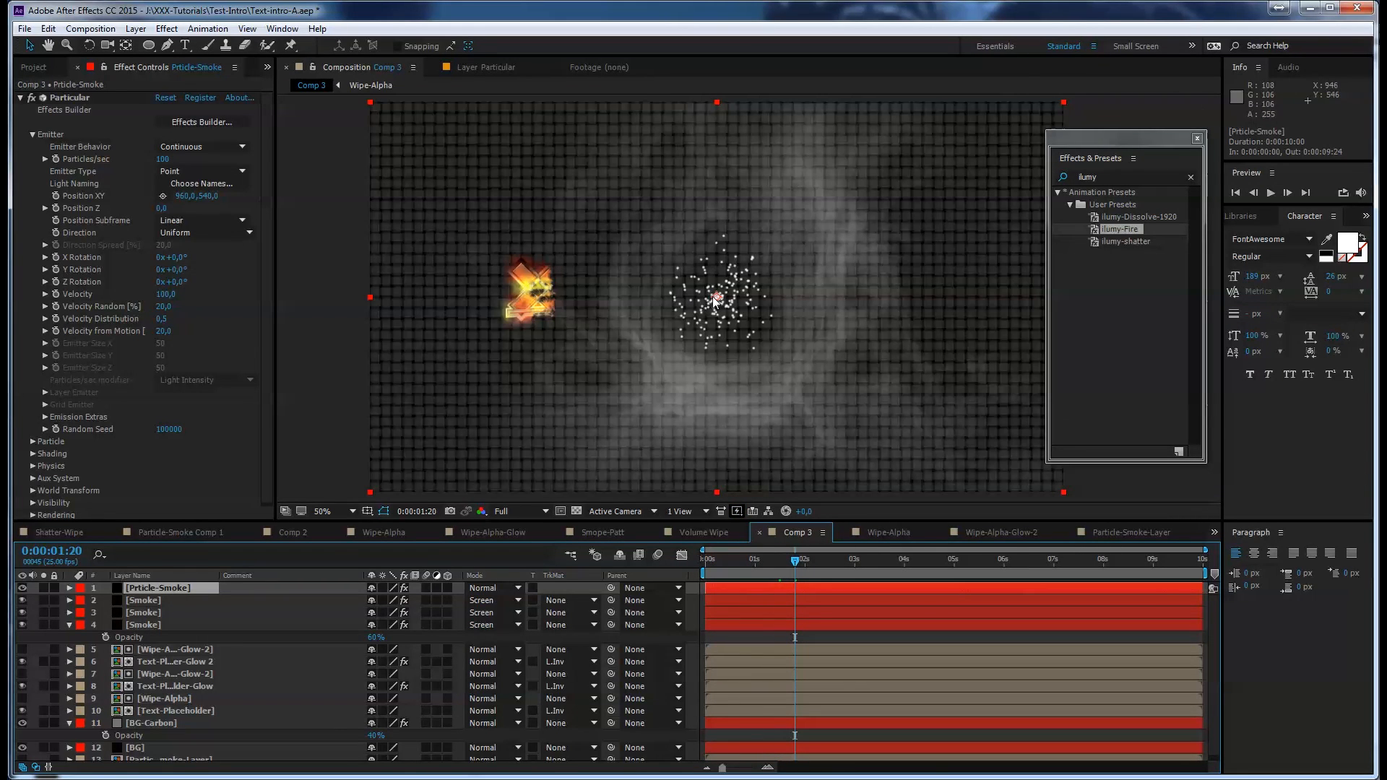
pyautogui.moveTo(794, 571); pyautogui.dragTo(782, 569)
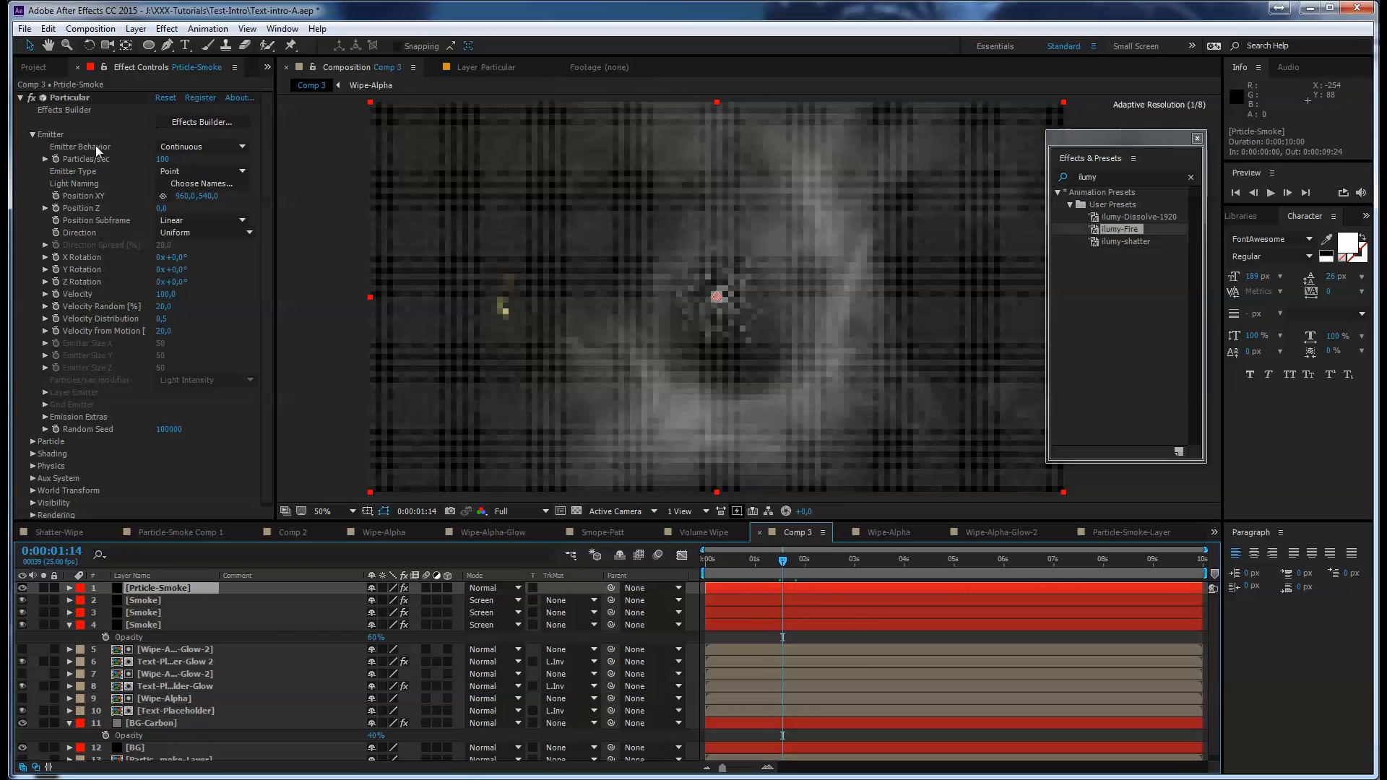
pyautogui.click(164, 195)
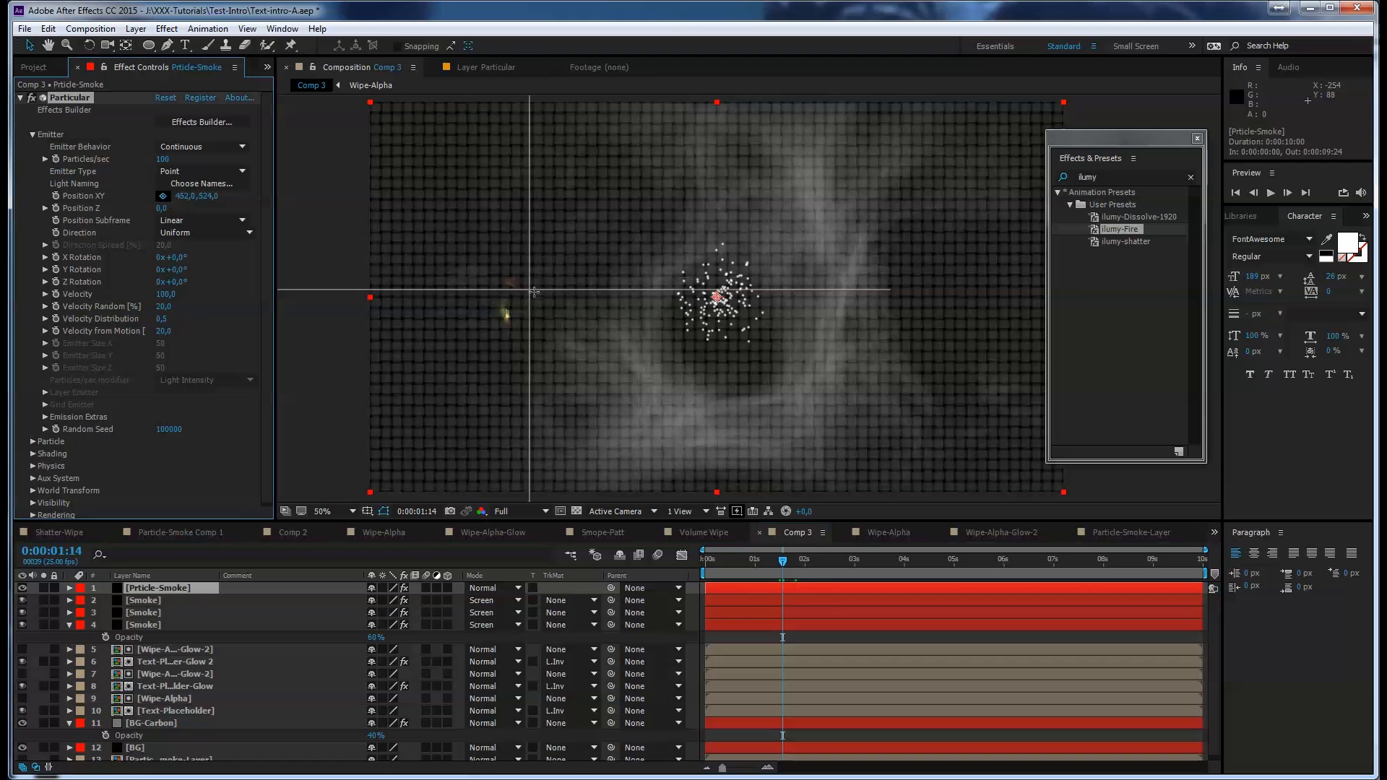
pyautogui.click(509, 310)
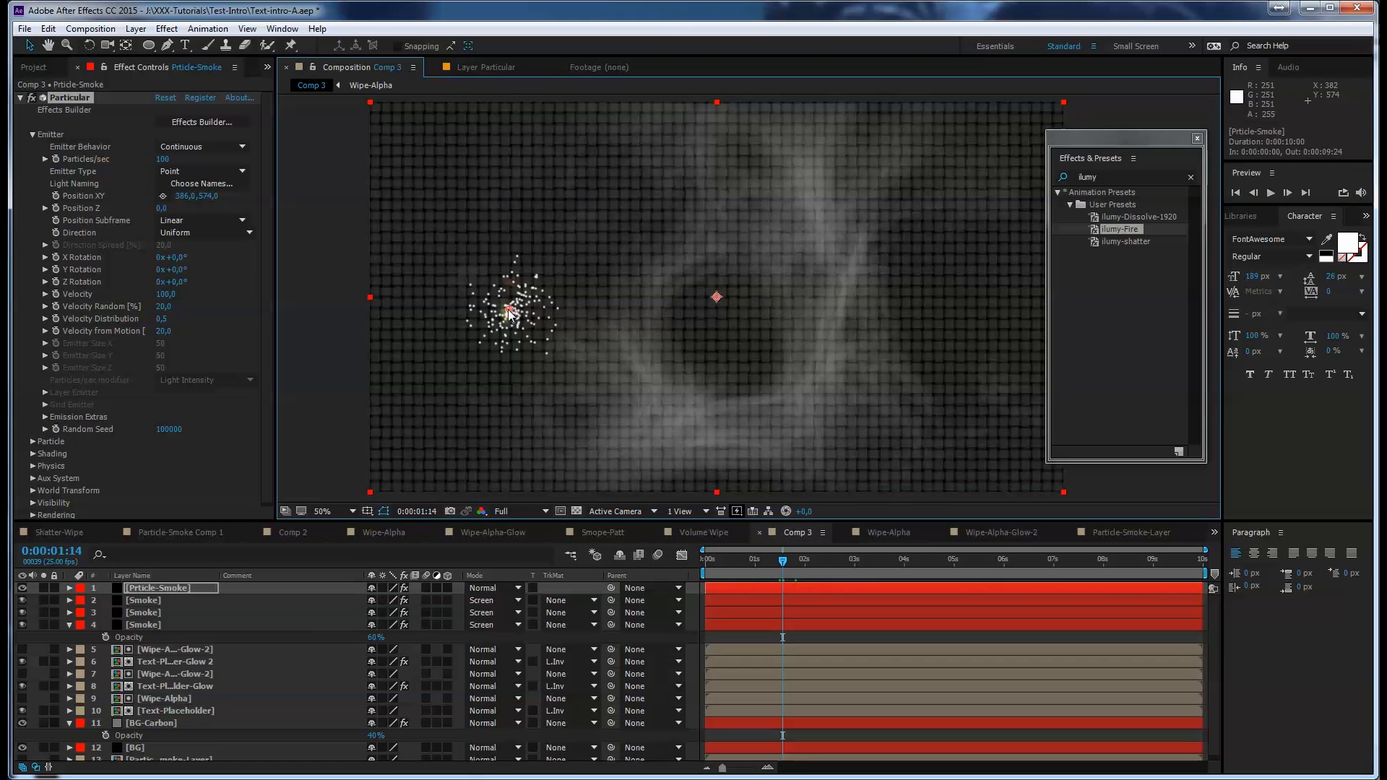
# Hide the layer controls in the composition view and show them again
pyautogui.click(247, 29)
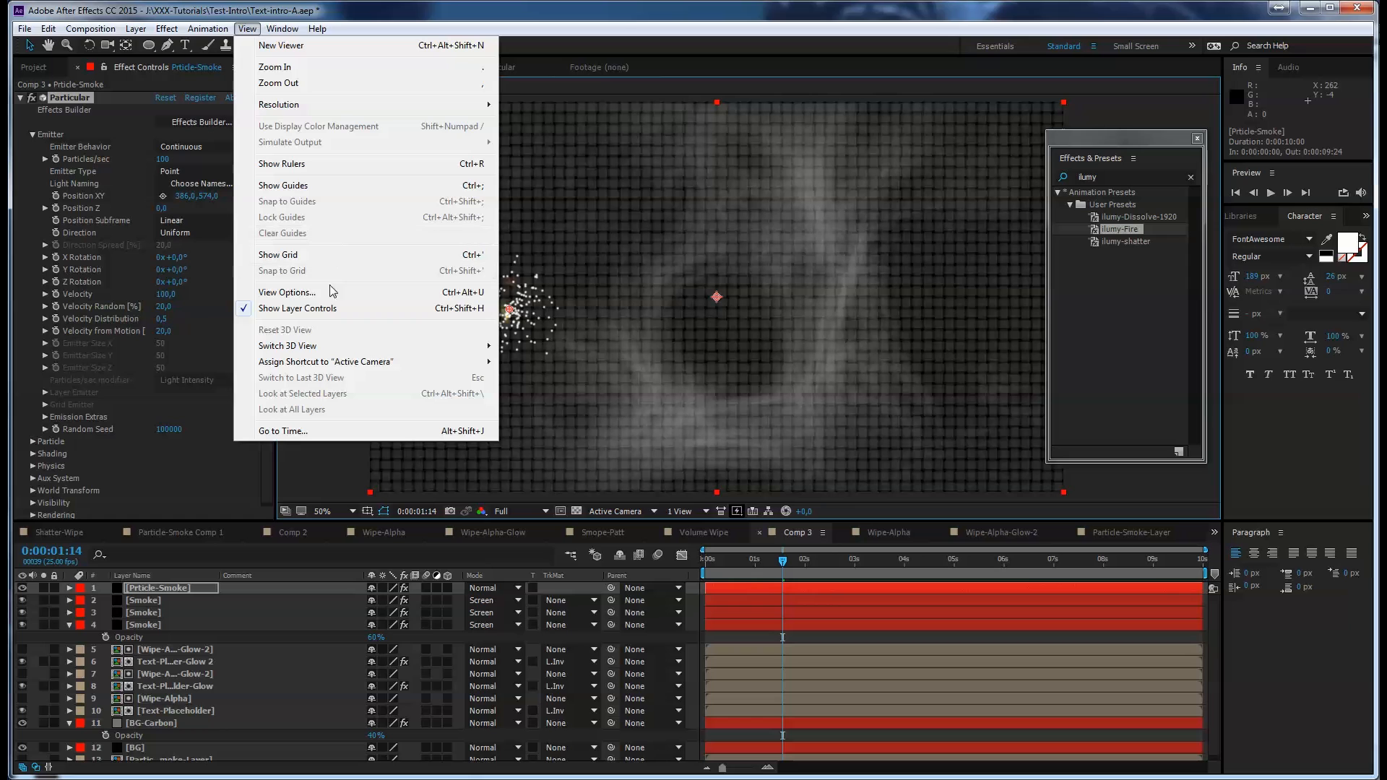
pyautogui.click(325, 308)
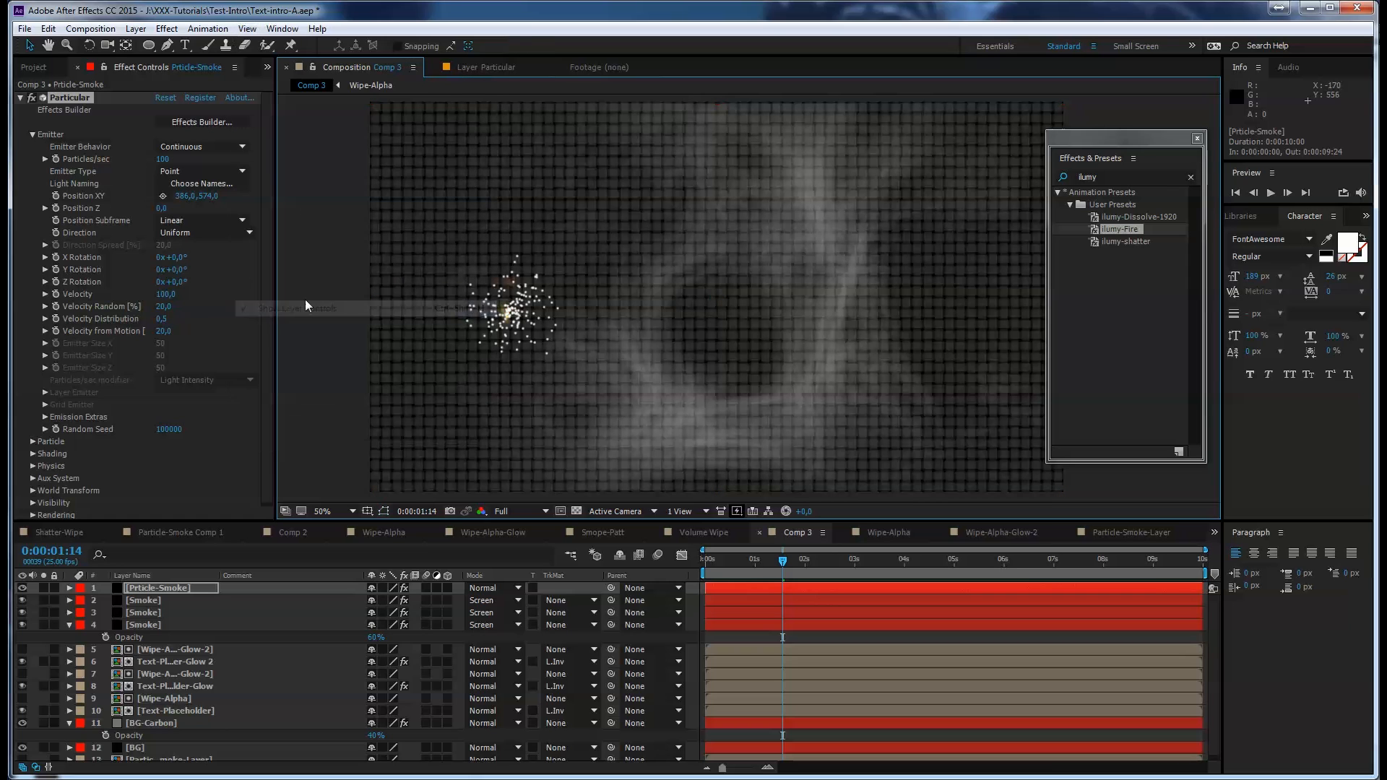
pyautogui.click(245, 29)
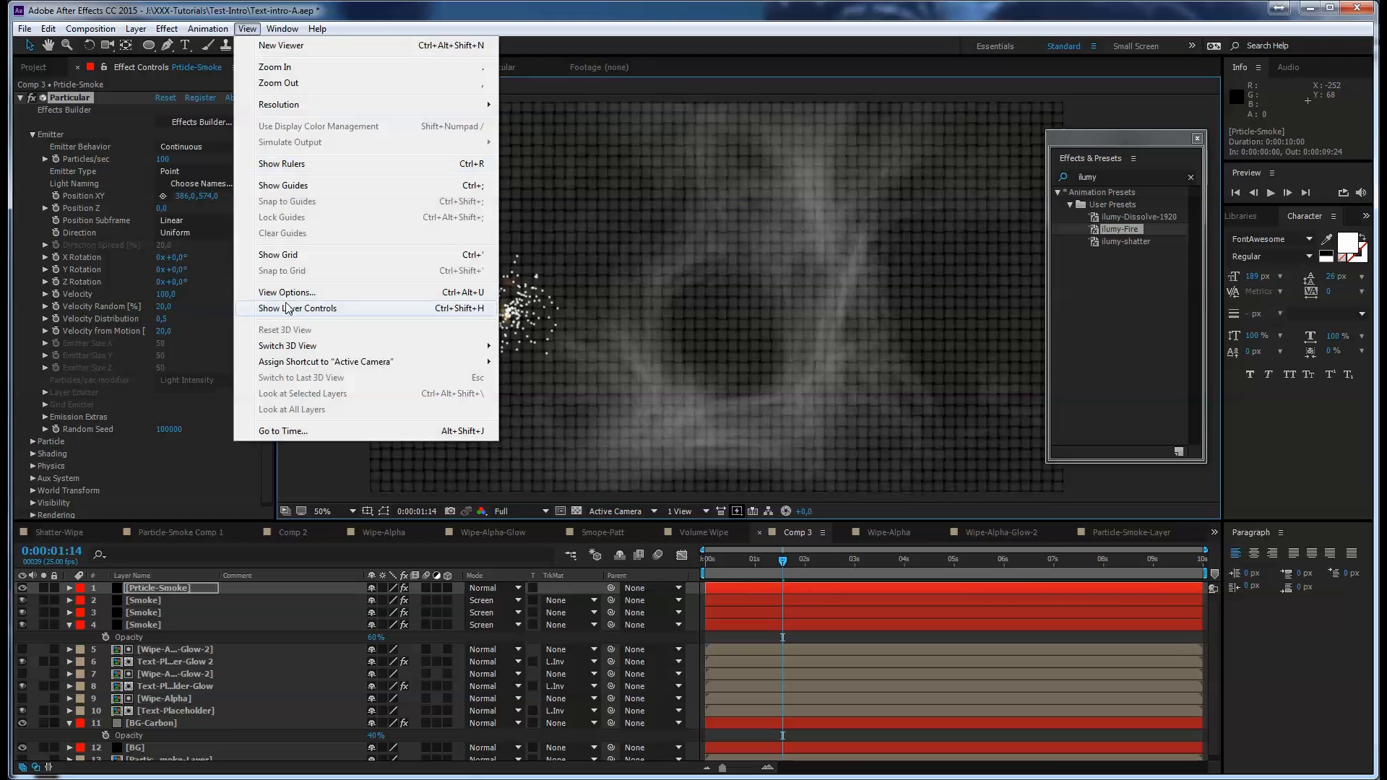
pyautogui.click(339, 308)
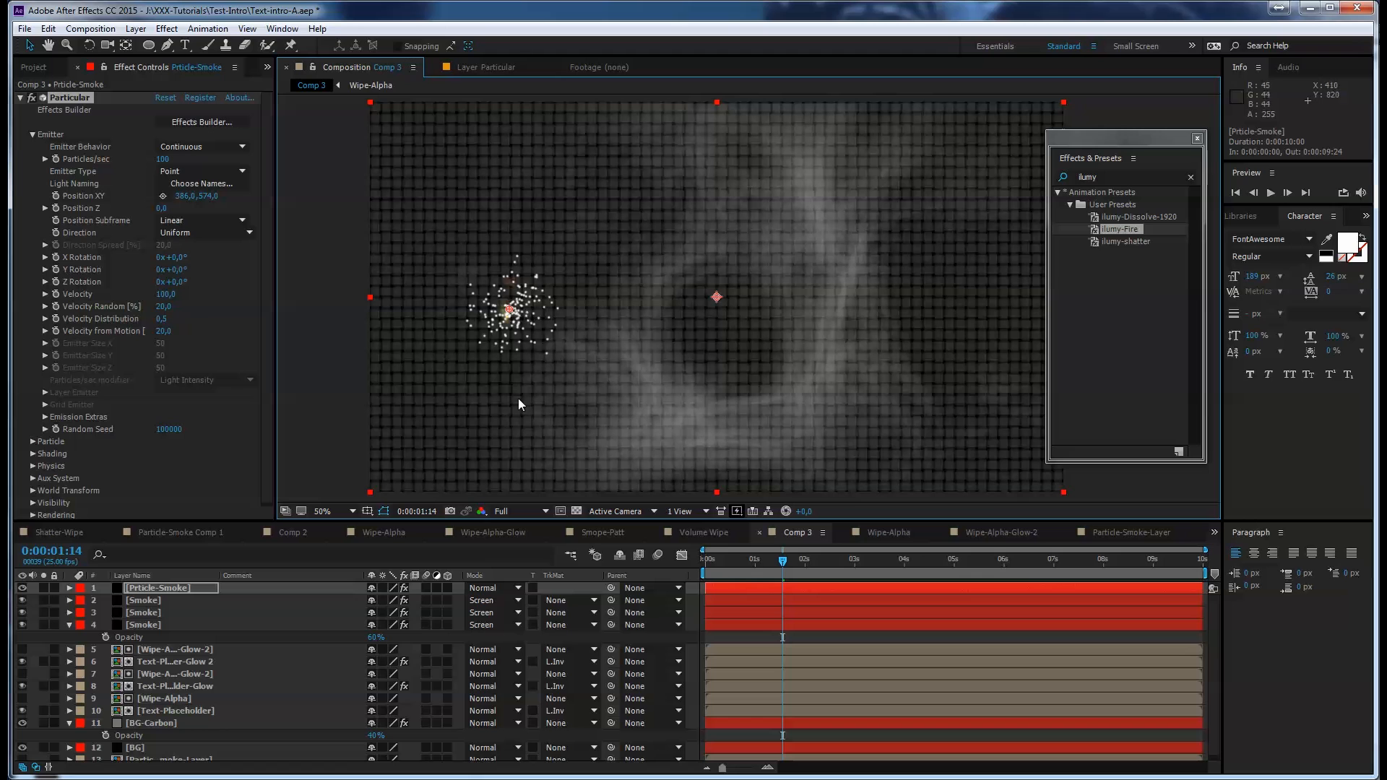
# At 0:00:01:13, start keyframing the emitter's Particles/sec with a value of 0
pyautogui.moveTo(785, 562); pyautogui.dragTo(786, 564)
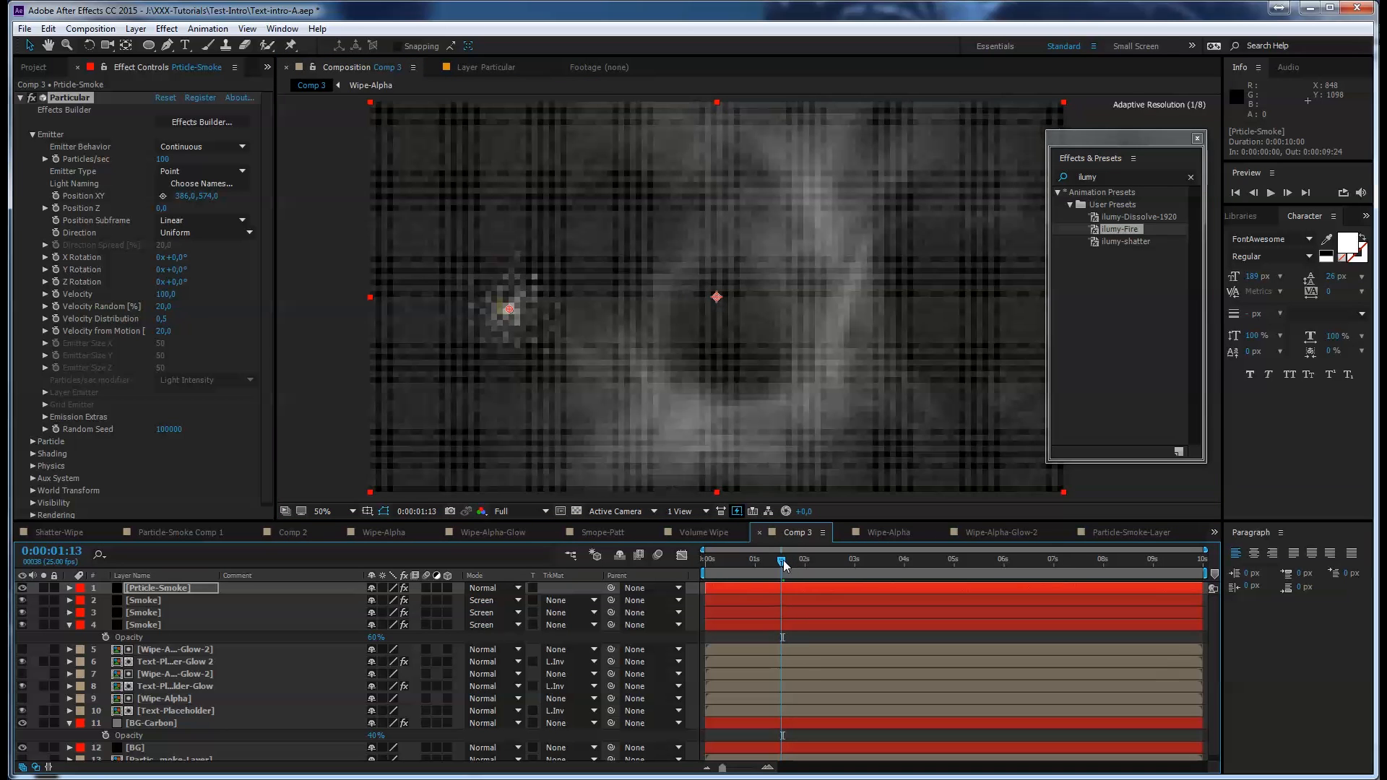
pyautogui.click(50, 158)
pyautogui.click(165, 159)
pyautogui.write('0')
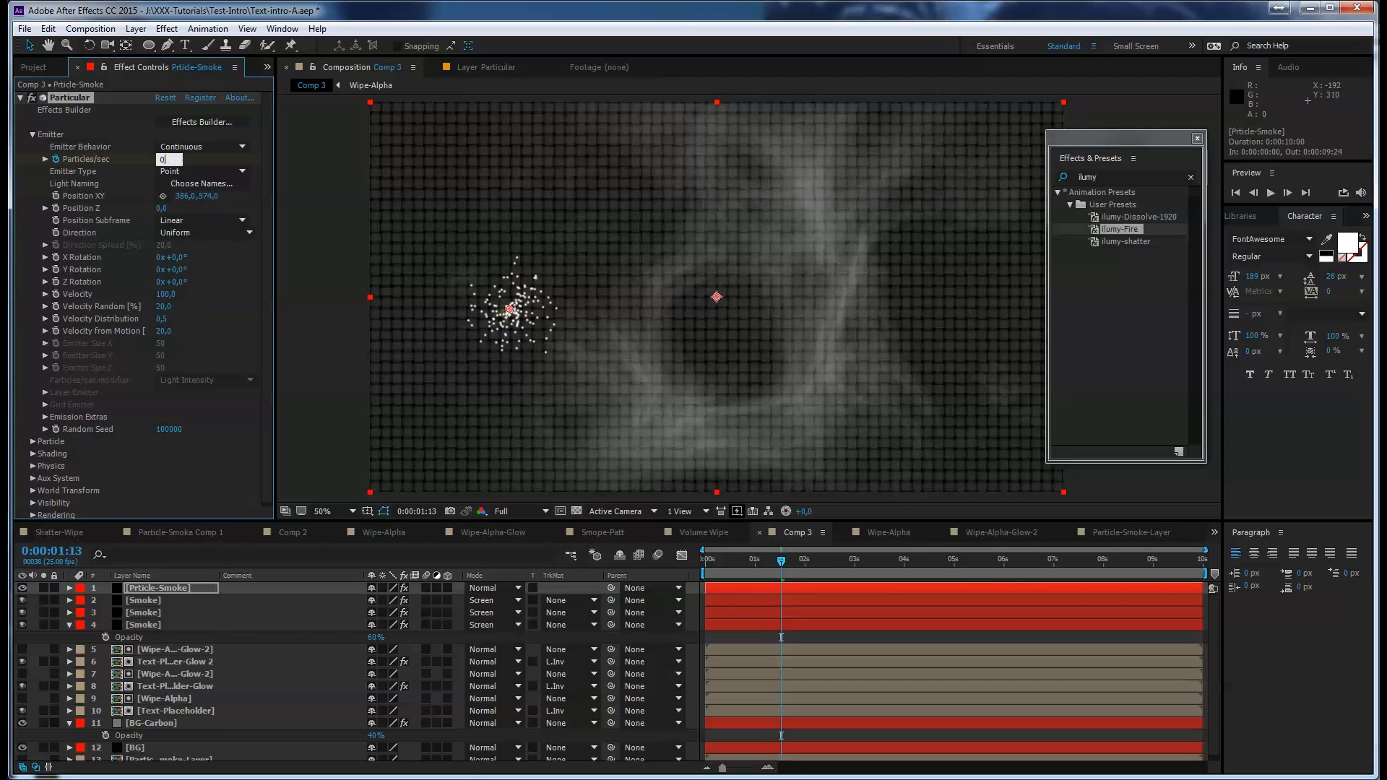
pyautogui.press('Return')
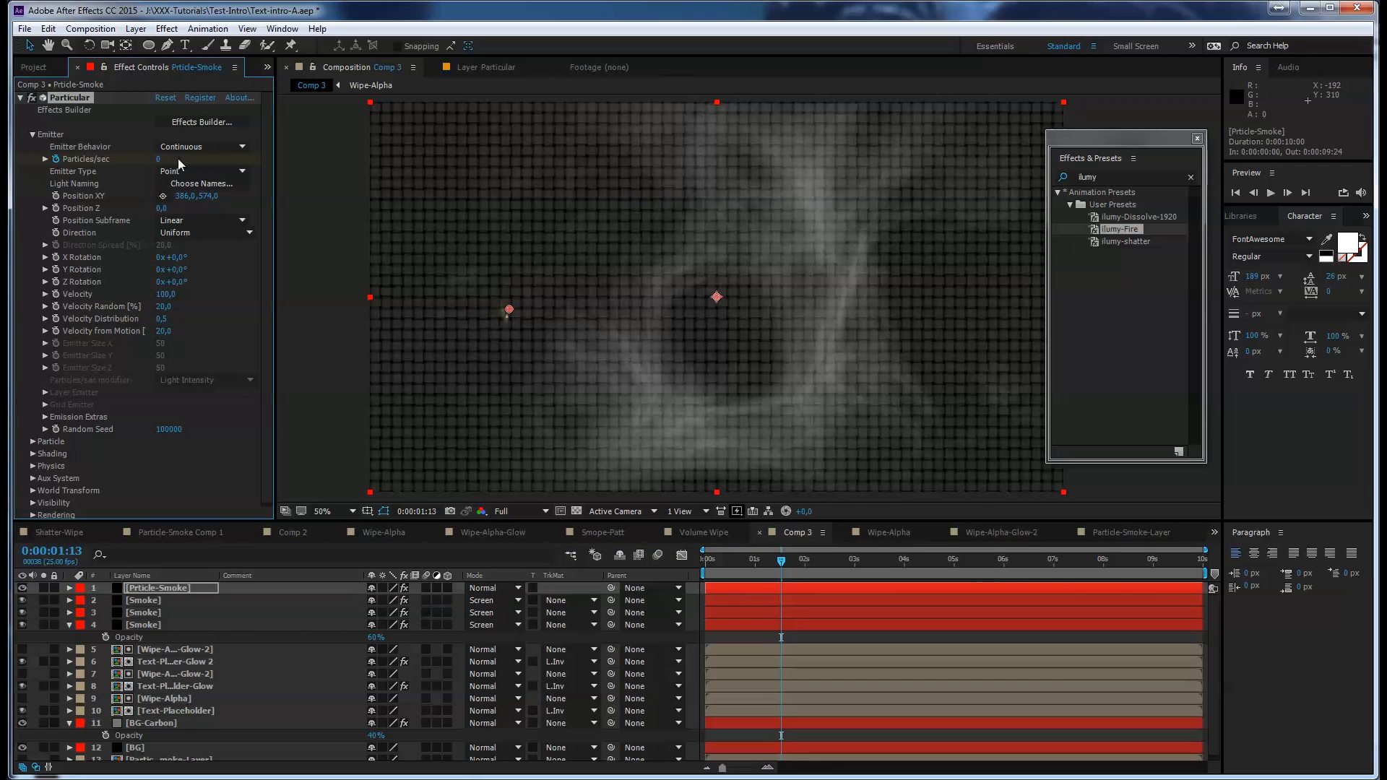
# At 0:00:01:14, set Particles/sec to 30 and start keyframing the emitter's Position XY
pyautogui.press('pagedown')
pyautogui.press('pageup')
pyautogui.press('pagedown')
pyautogui.click(159, 159)
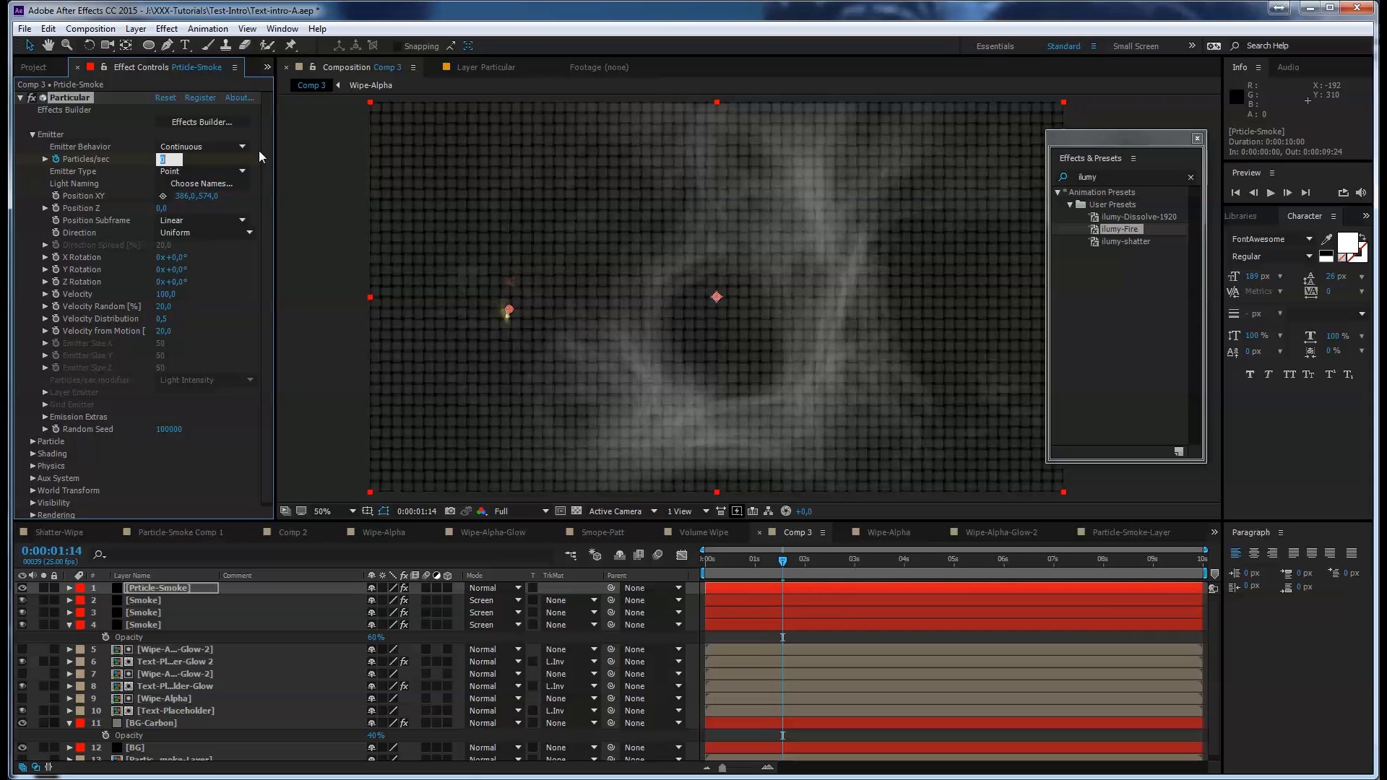
pyautogui.write('30')
pyautogui.press('Return')
# At 0:00:04:09, move the emitter to the logo's far end at about 1532, 592 and set Particles/sec to 31
pyautogui.moveTo(782, 561); pyautogui.dragTo(925, 562)
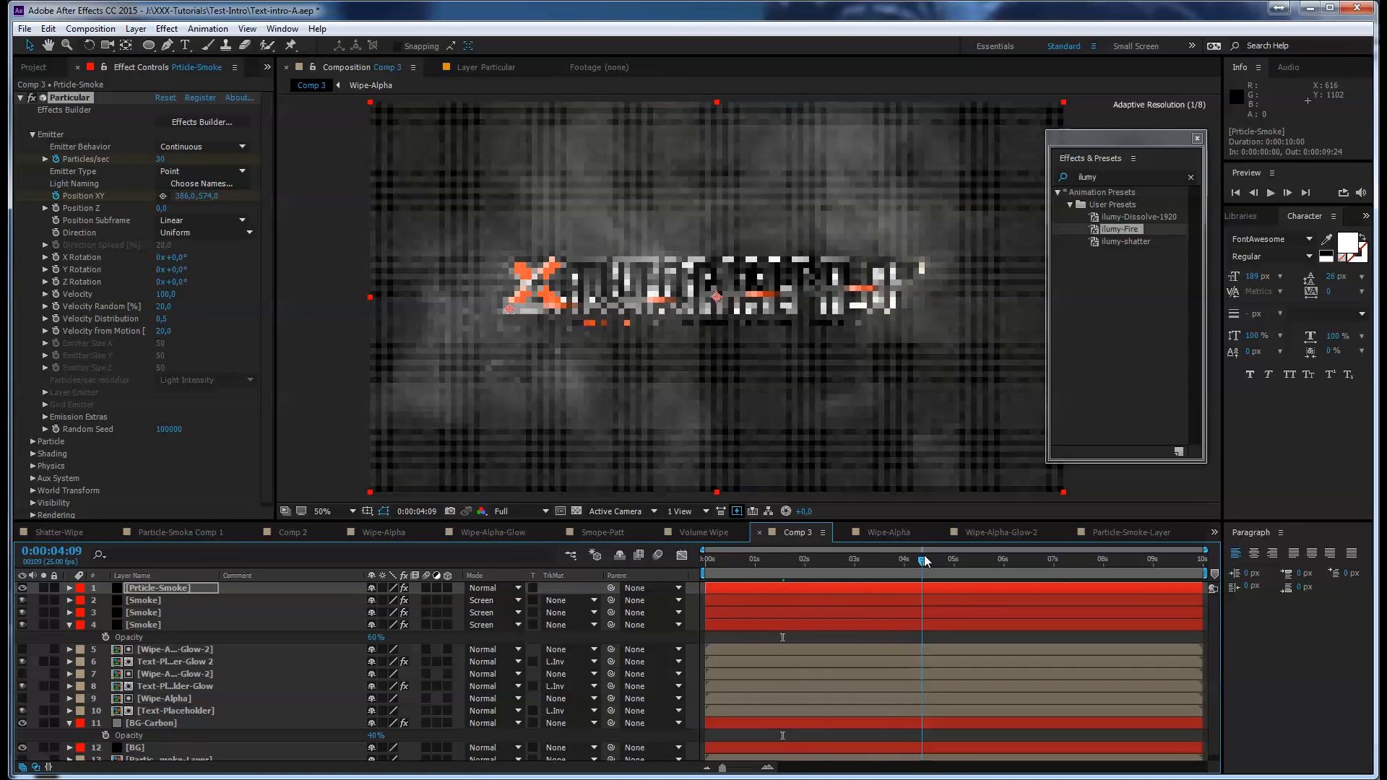
pyautogui.moveTo(509, 310); pyautogui.dragTo(923, 321)
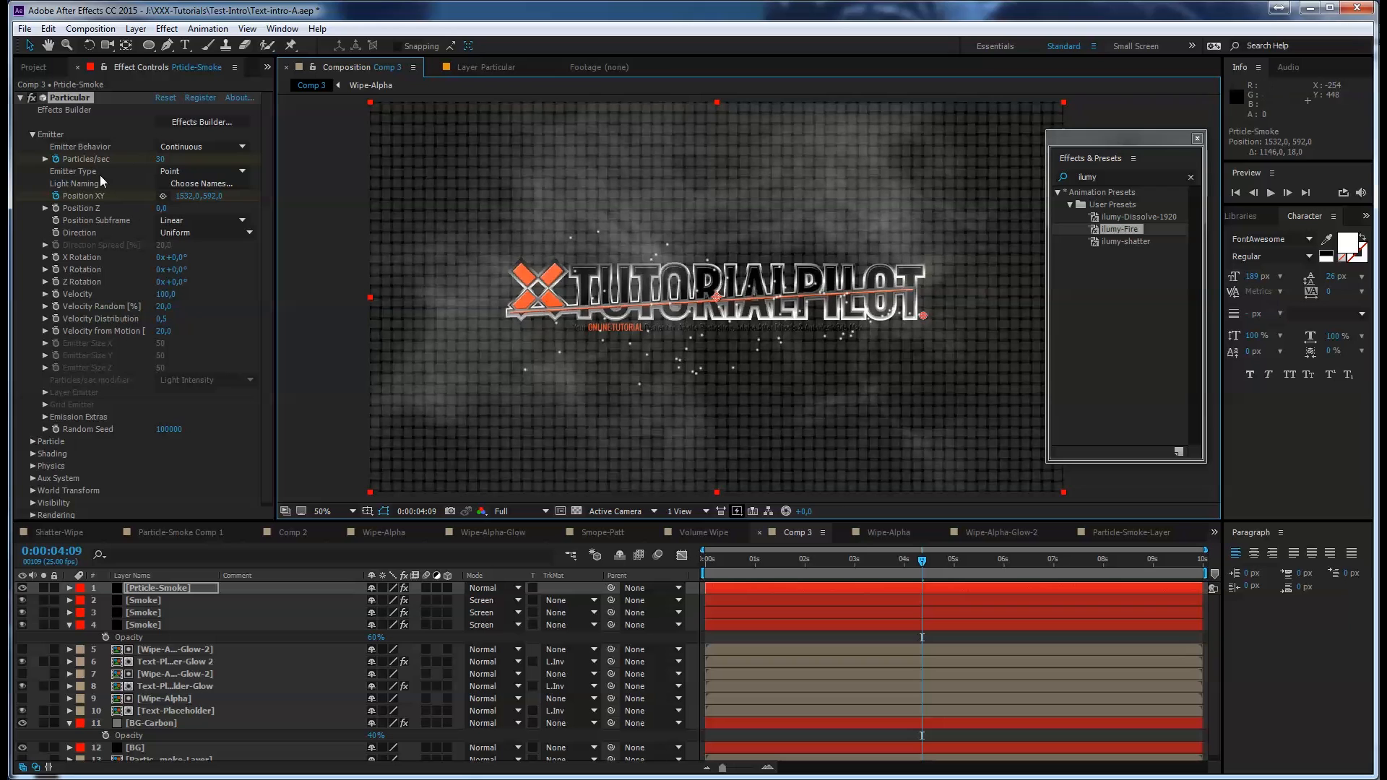
pyautogui.click(161, 159)
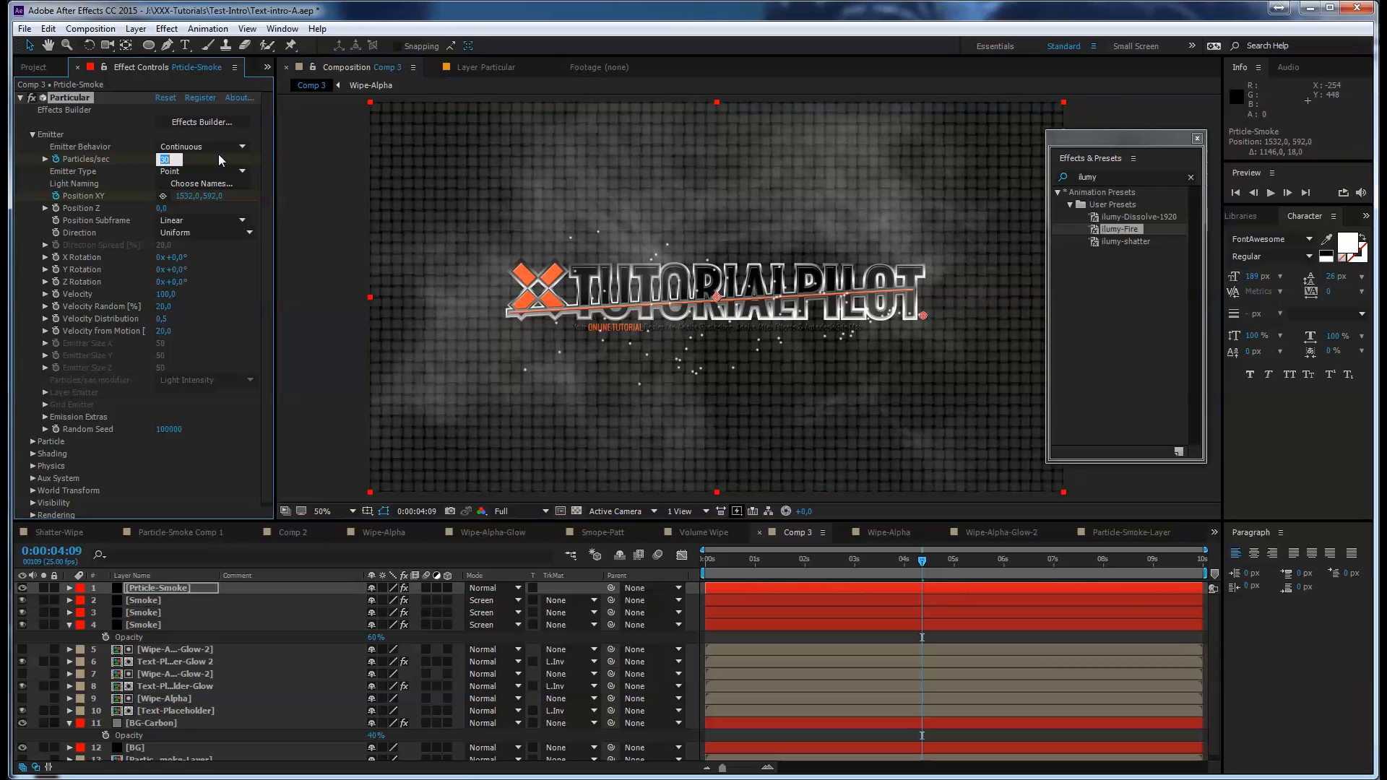
pyautogui.write('31')
pyautogui.press('Return')
# At 0:00:04:10, set Particles/sec to 0 to stop the emission
pyautogui.press('pagedown')
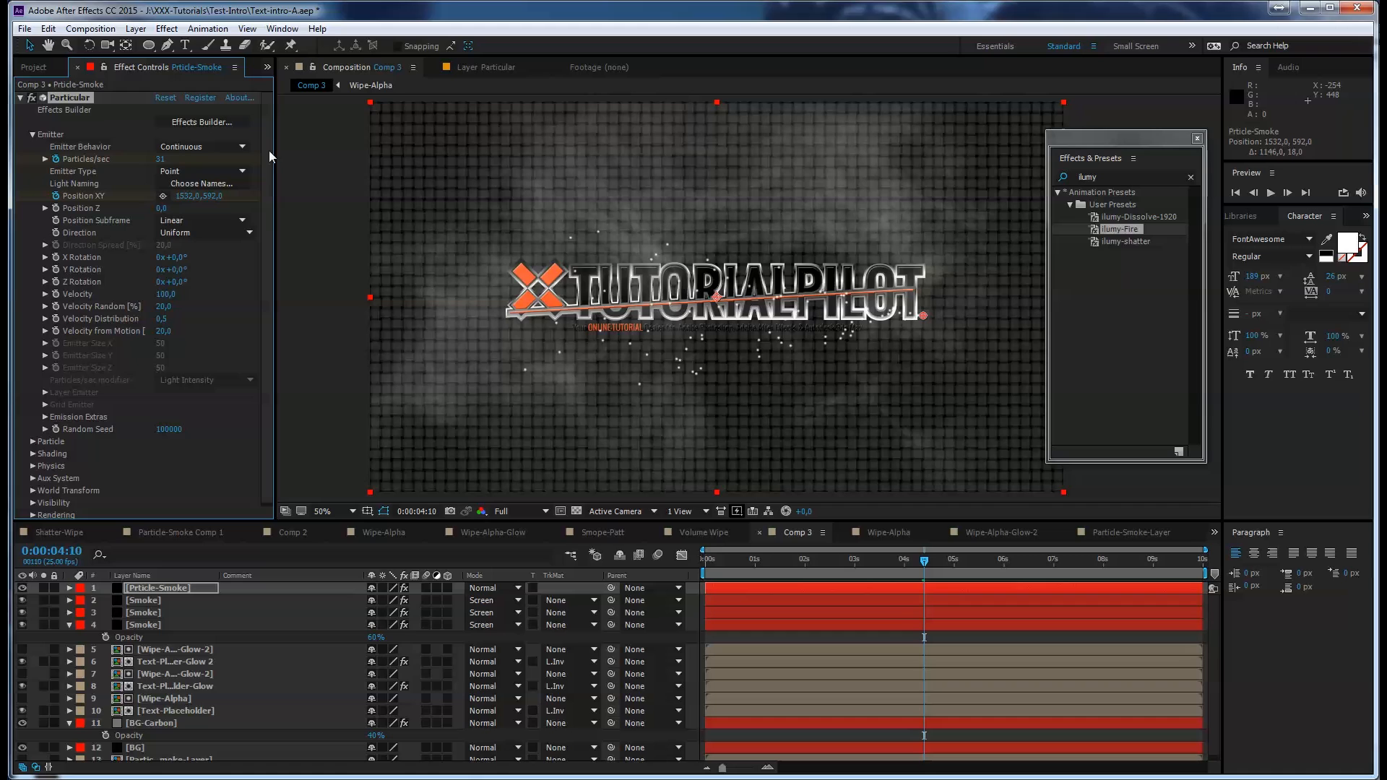
pyautogui.click(162, 159)
pyautogui.write('0')
pyautogui.press('Return')
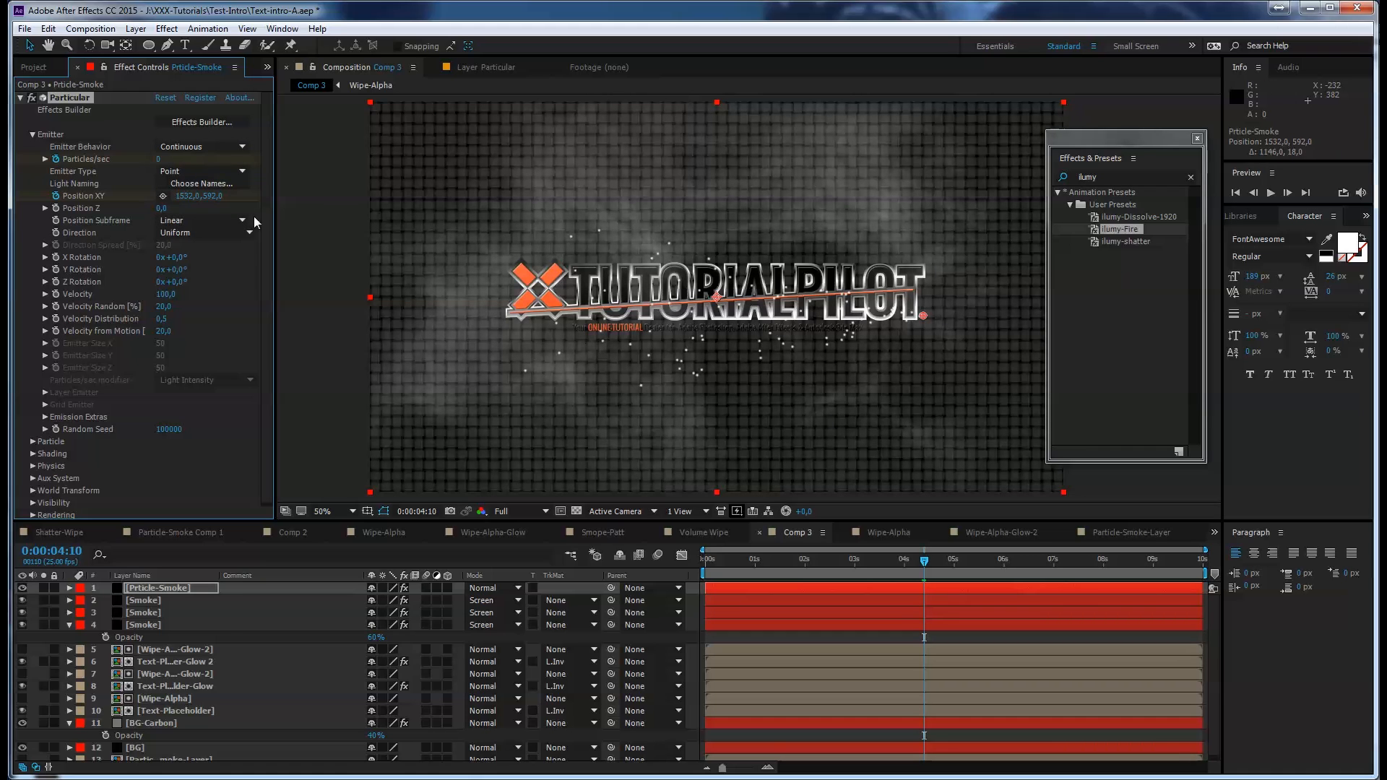
# Set the particle type to Textured Polygon Colorize and use the Particle-Smoke-Layer as its texture layer
pyautogui.moveTo(928, 557); pyautogui.dragTo(844, 553)
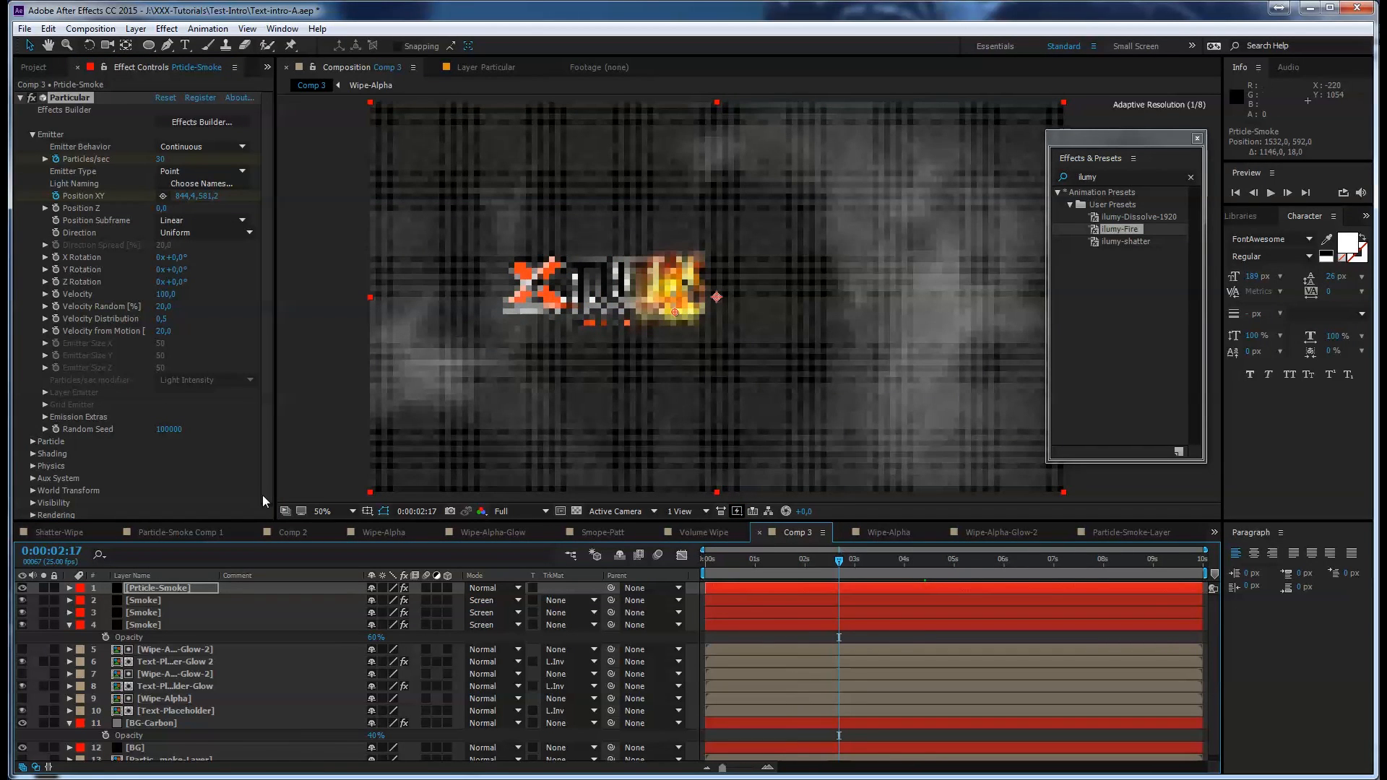
pyautogui.click(33, 134)
pyautogui.click(33, 147)
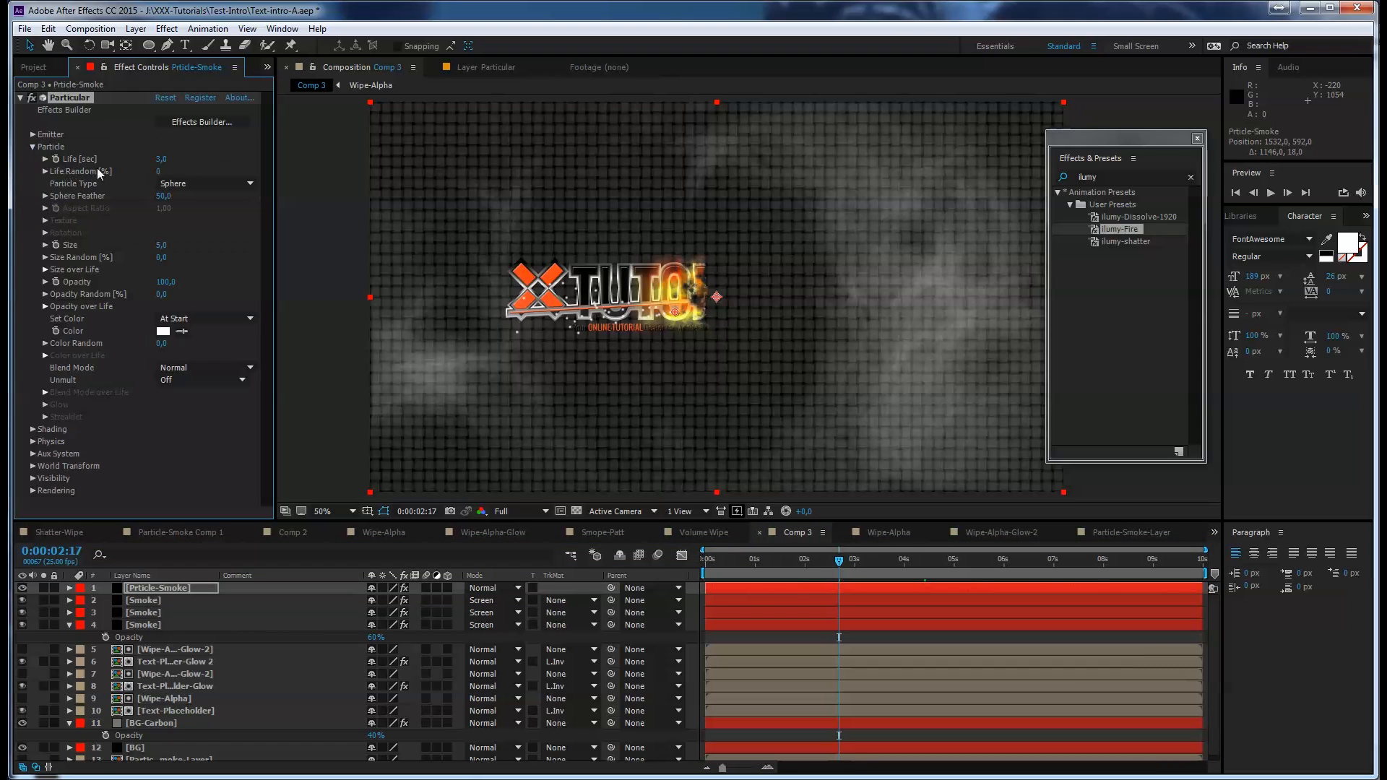
pyautogui.click(211, 185)
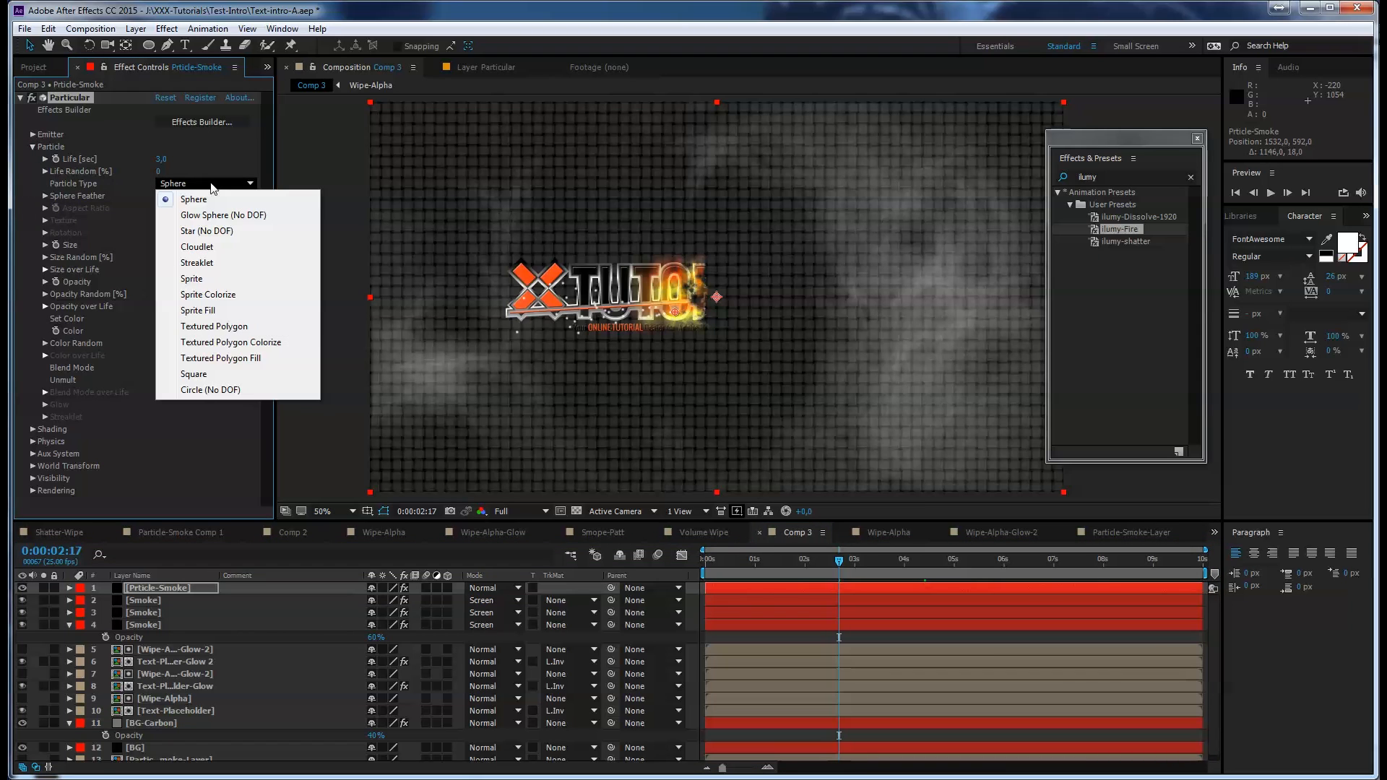
pyautogui.click(258, 343)
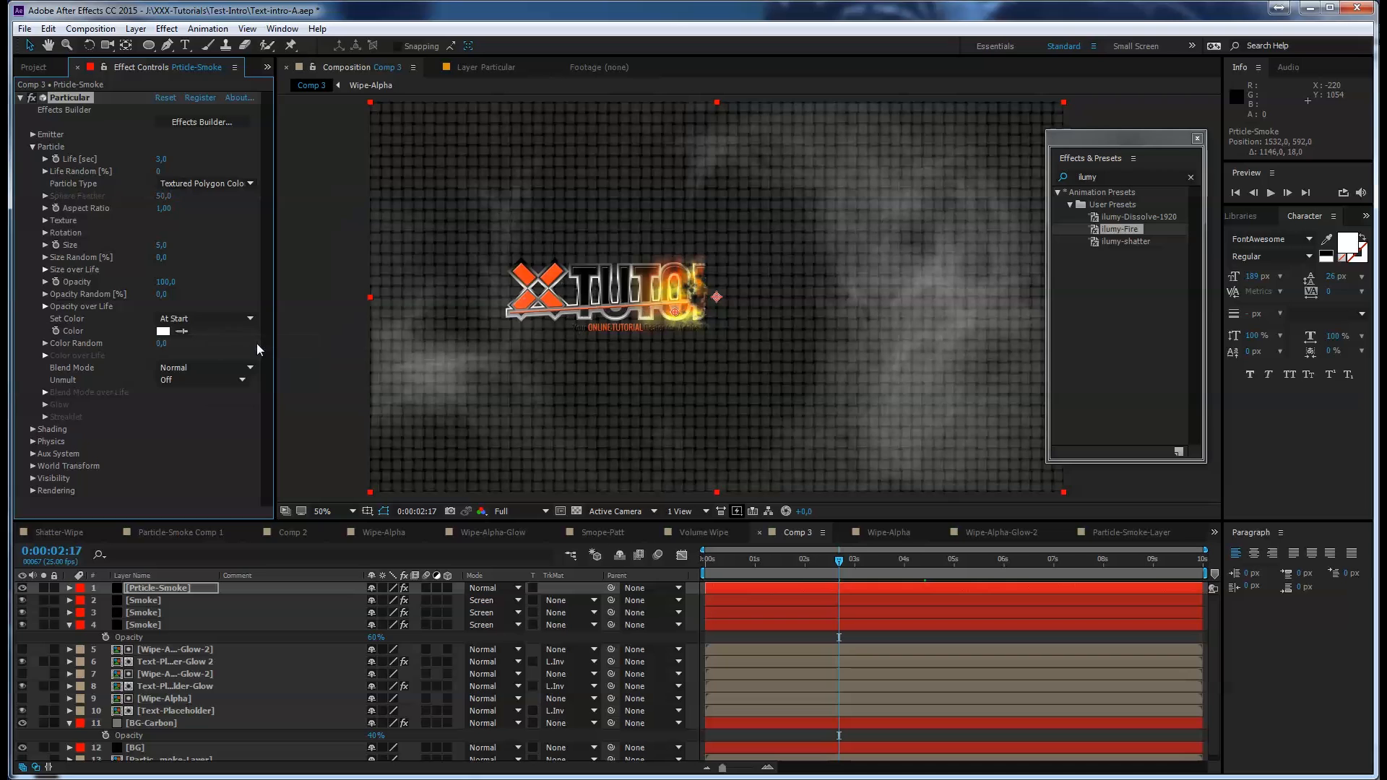
pyautogui.click(45, 221)
pyautogui.click(206, 233)
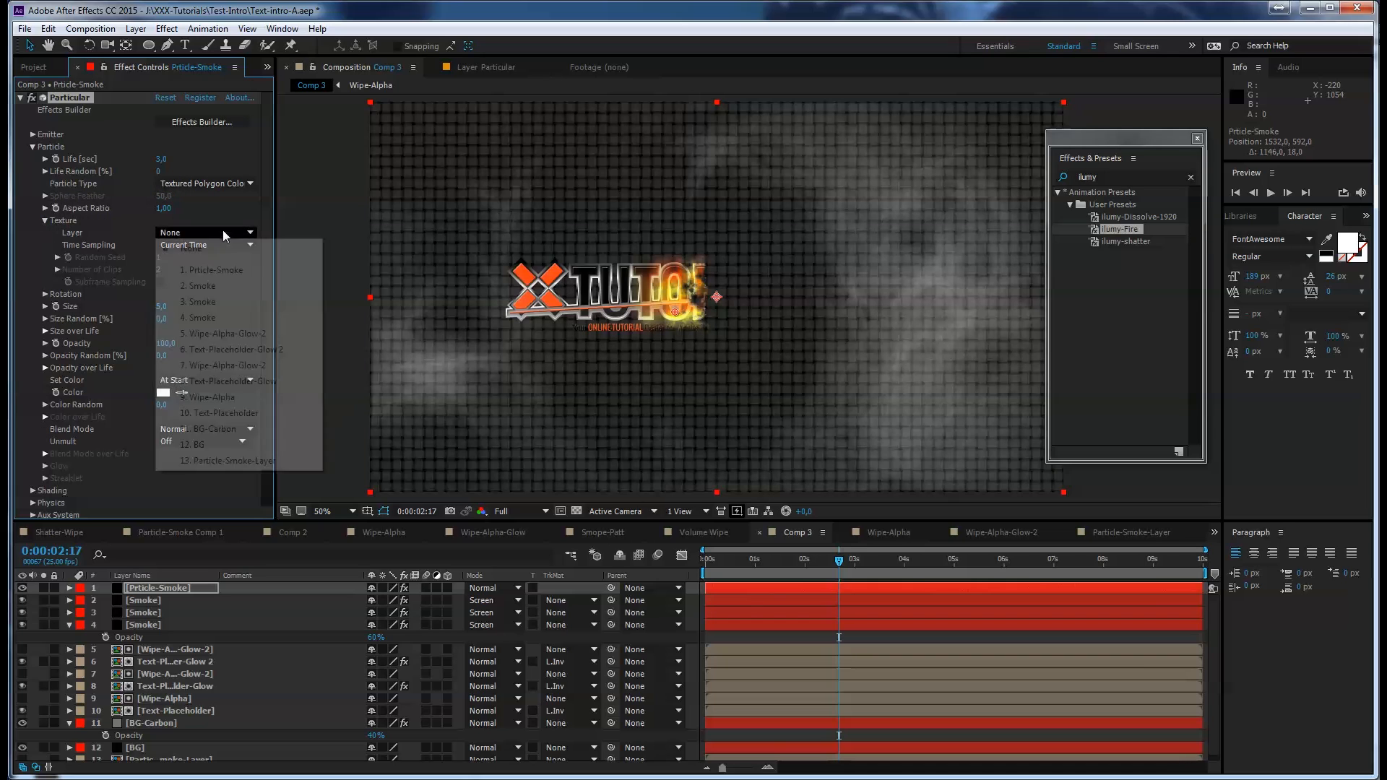
pyautogui.click(217, 461)
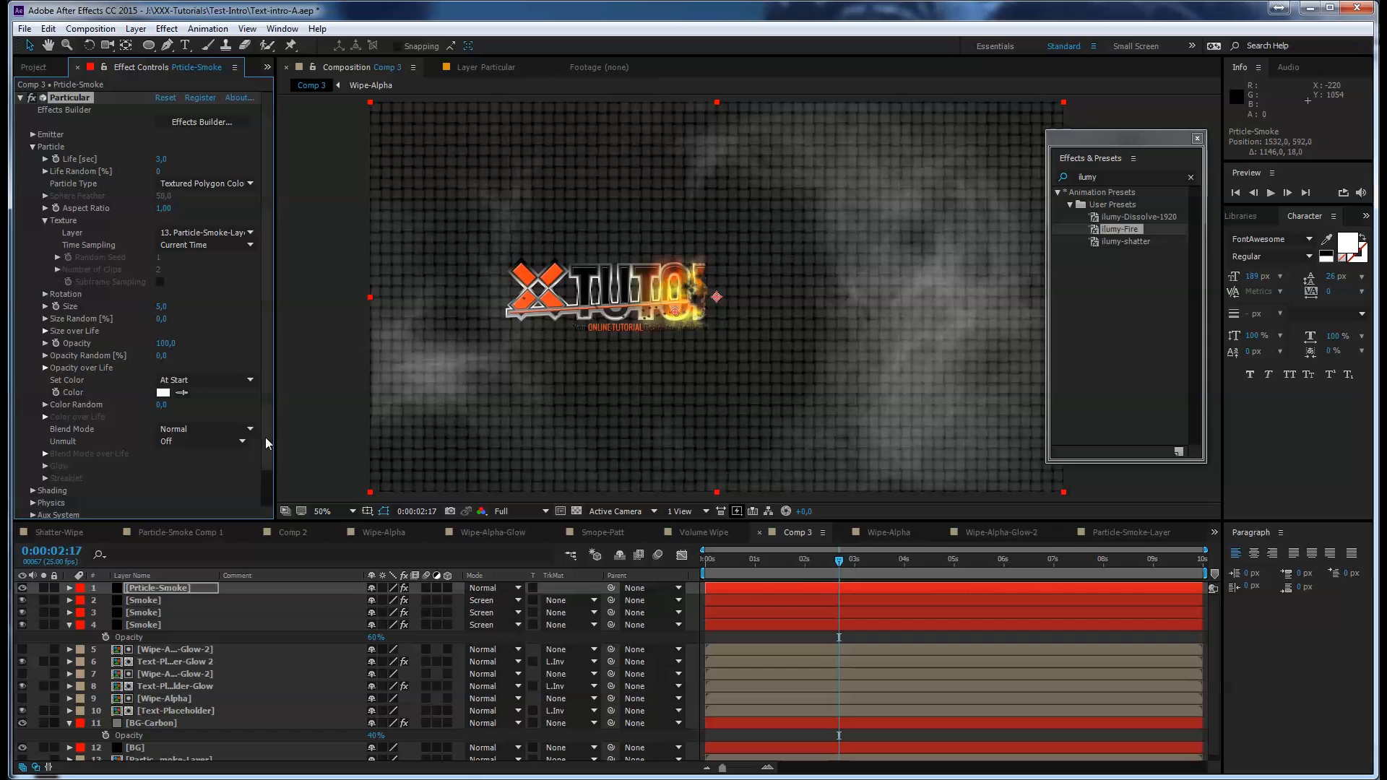
# Preview the textured particles, increase their Size to 151 and check the smoke at 0:00:03:18
pyautogui.click(839, 567)
pyautogui.press('space')
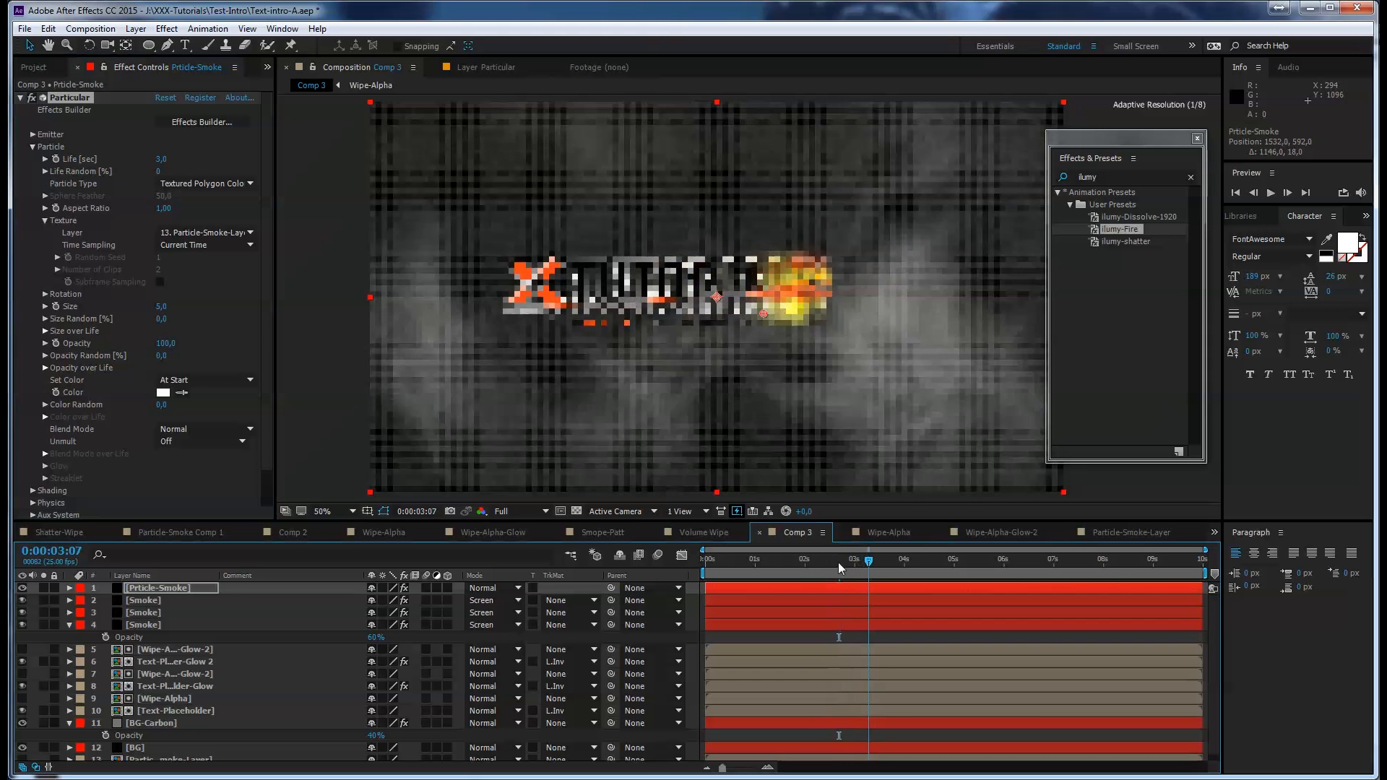
pyautogui.press('space')
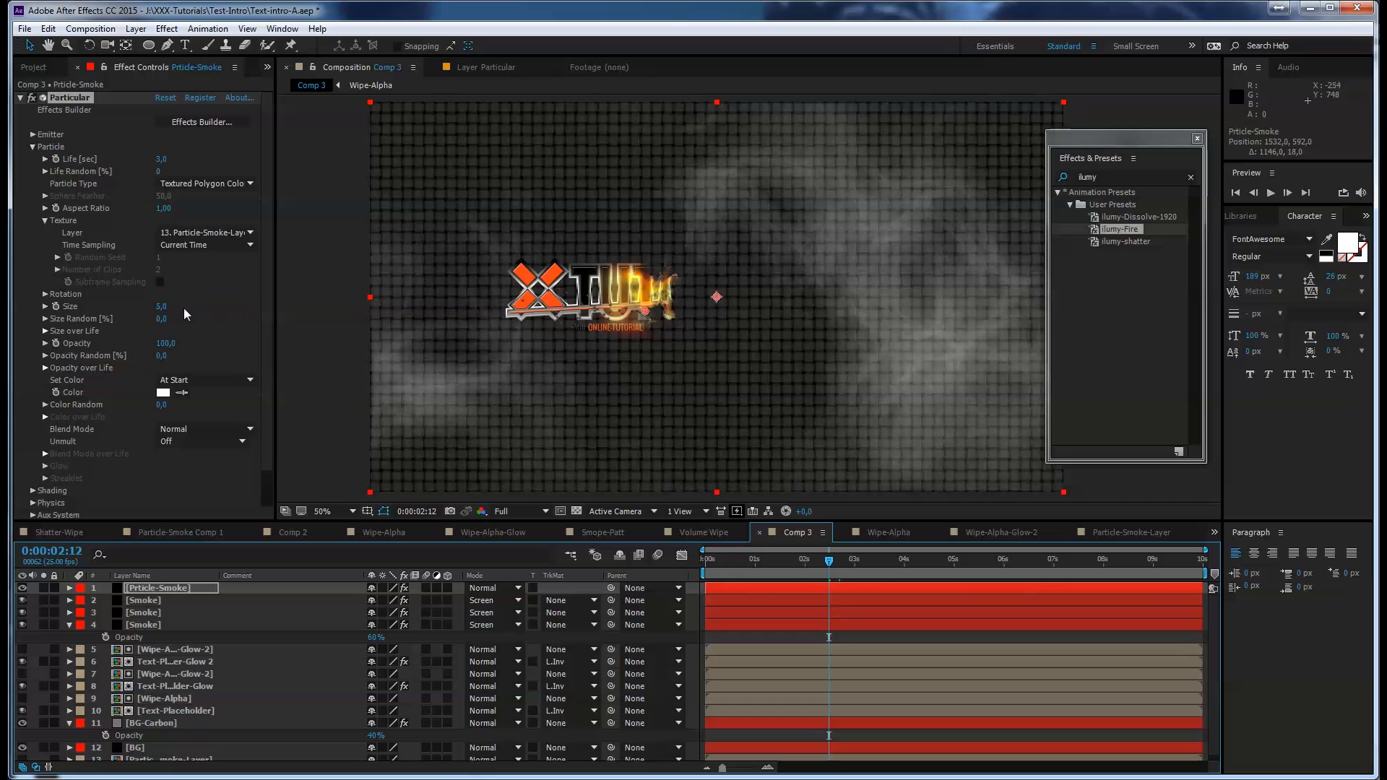
pyautogui.moveTo(161, 306); pyautogui.dragTo(270, 302)
pyautogui.moveTo(831, 562); pyautogui.dragTo(890, 562)
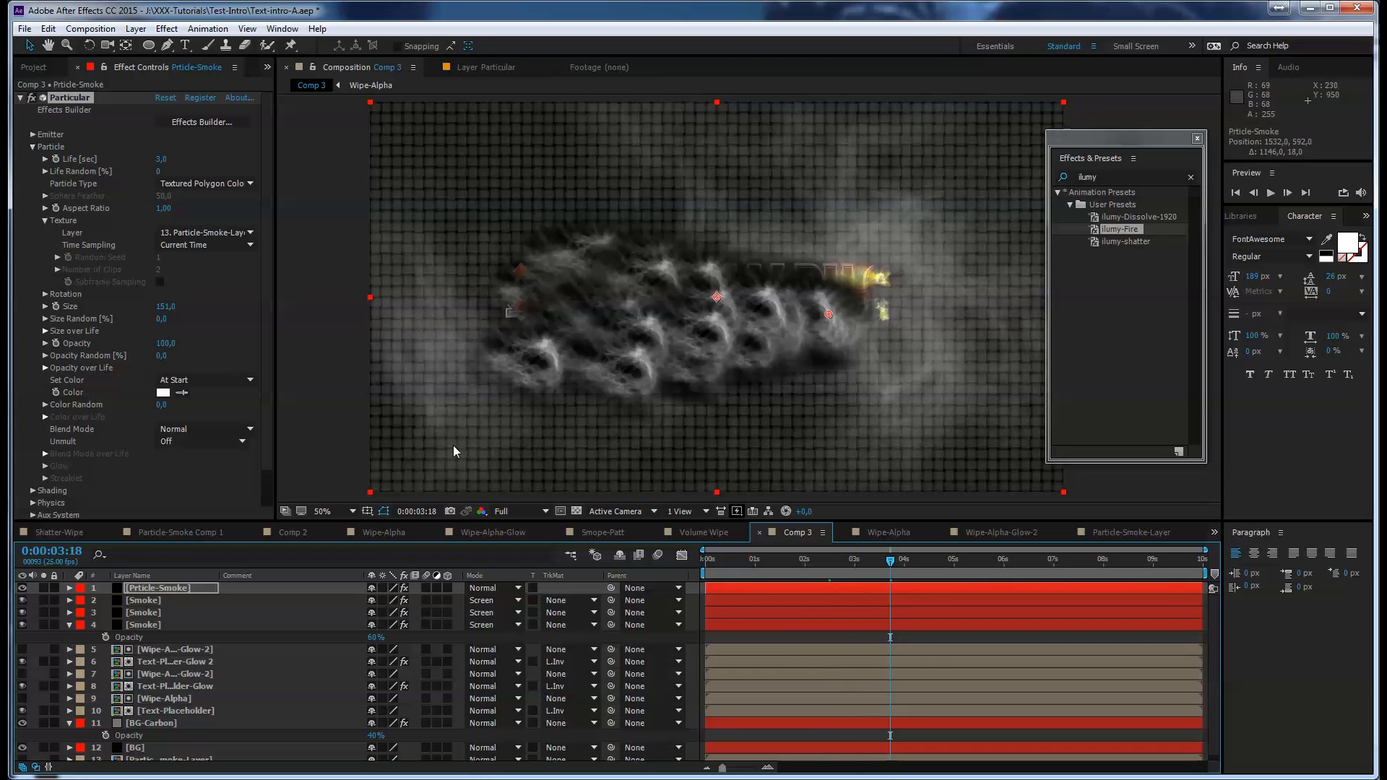
# Set the particles' Blend Mode to Screen and turn Unmult on
pyautogui.click(205, 428)
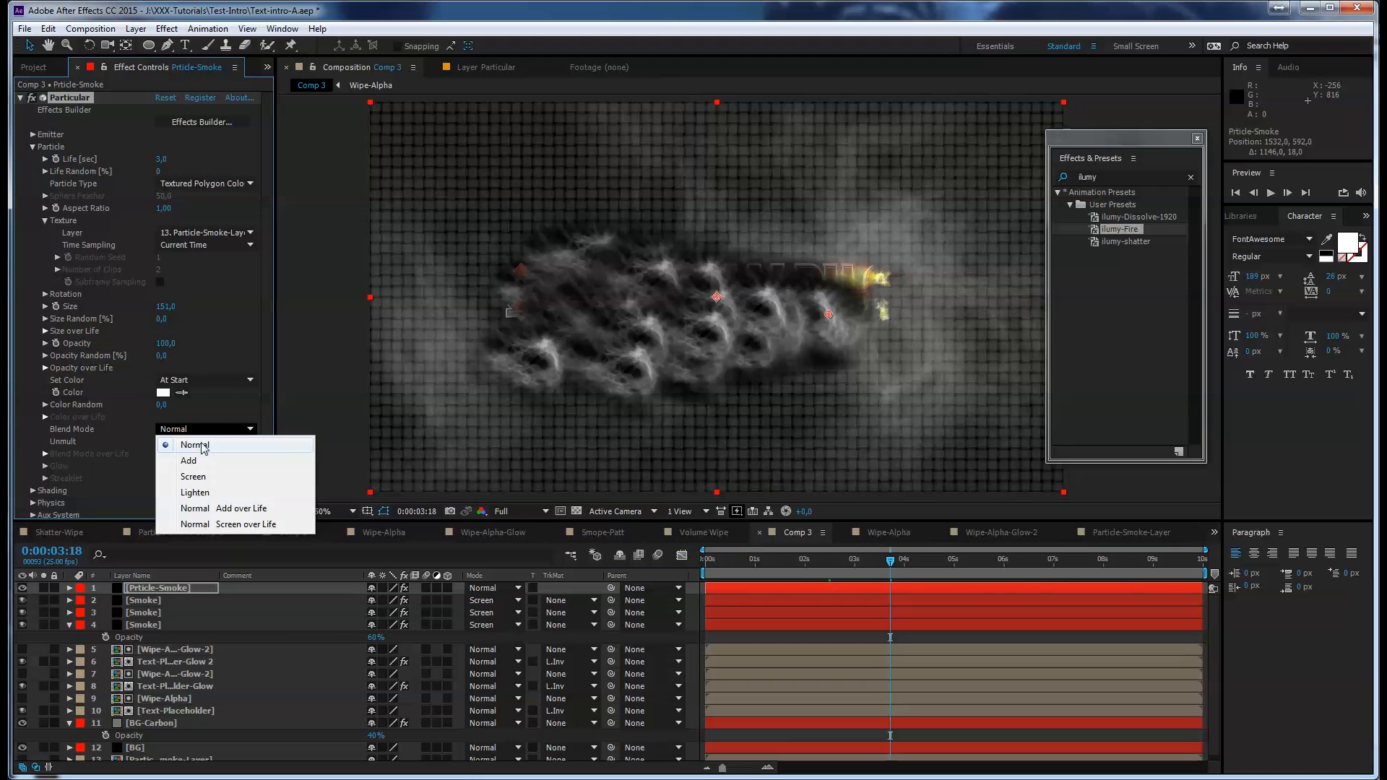
pyautogui.click(195, 476)
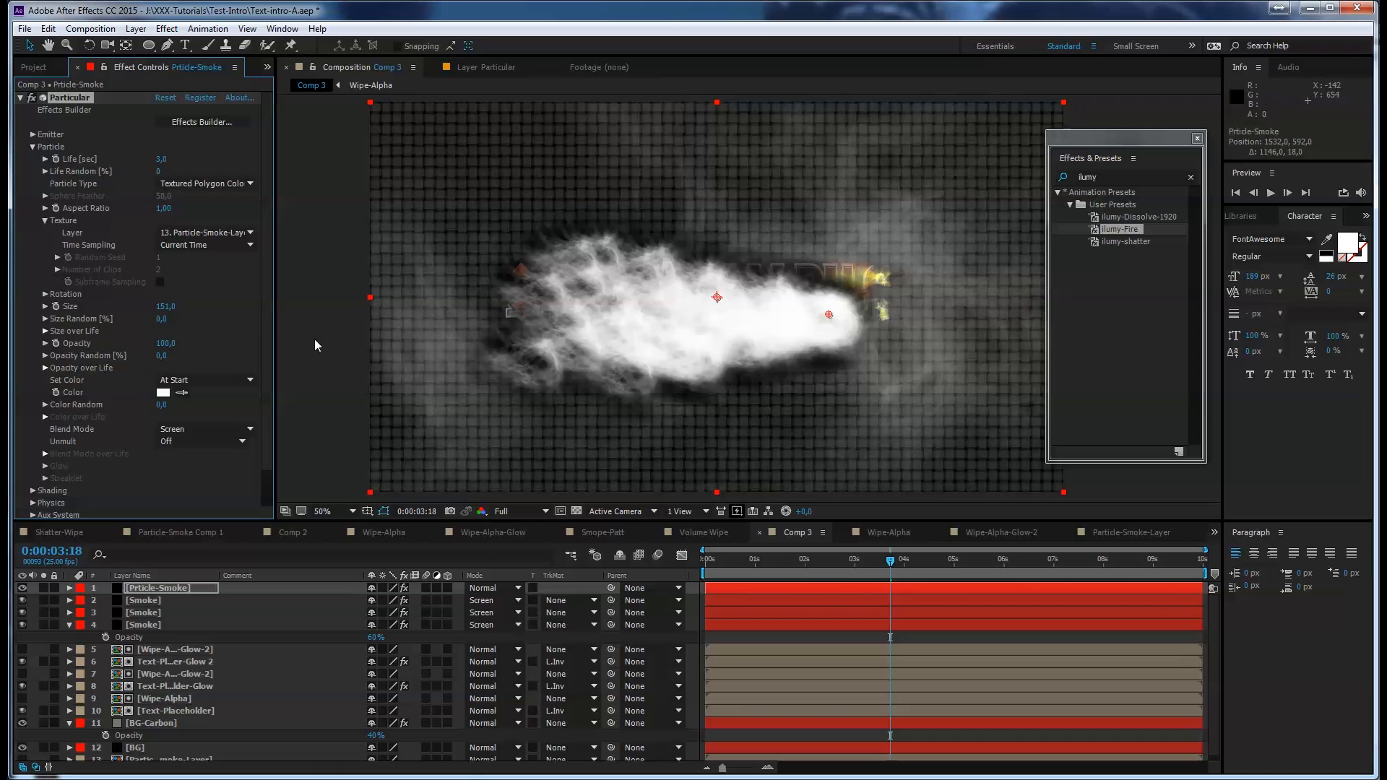
pyautogui.click(202, 440)
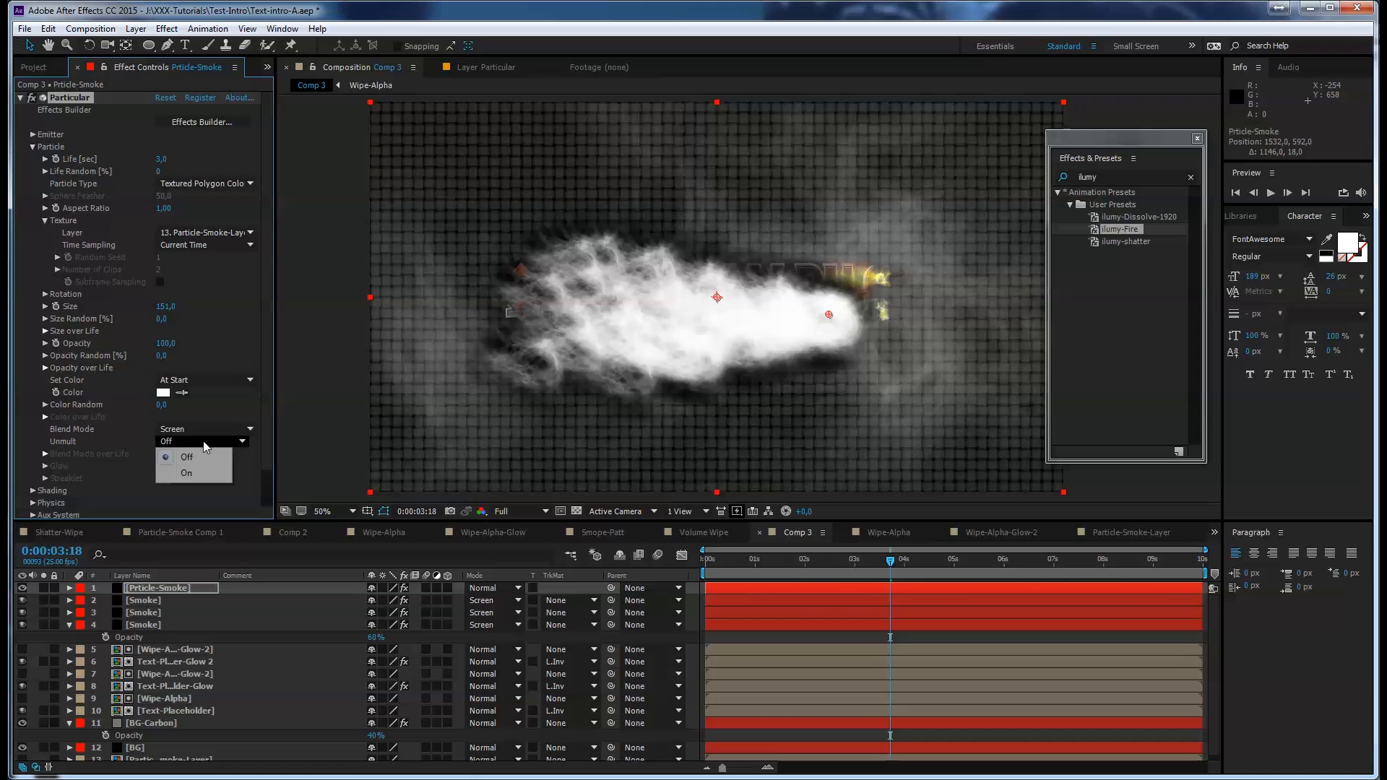
pyautogui.click(204, 473)
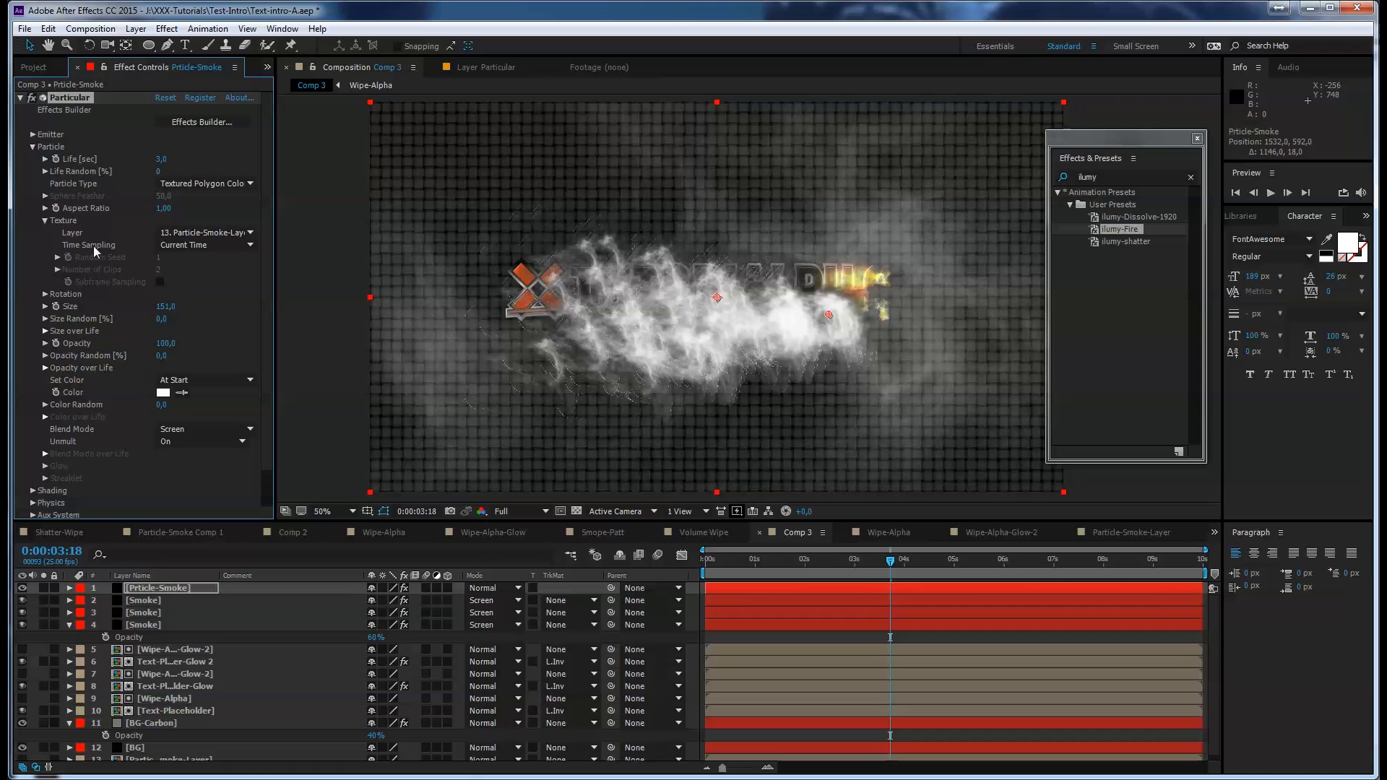
# Set the texture's Time Sampling to Random - Loop
pyautogui.click(226, 247)
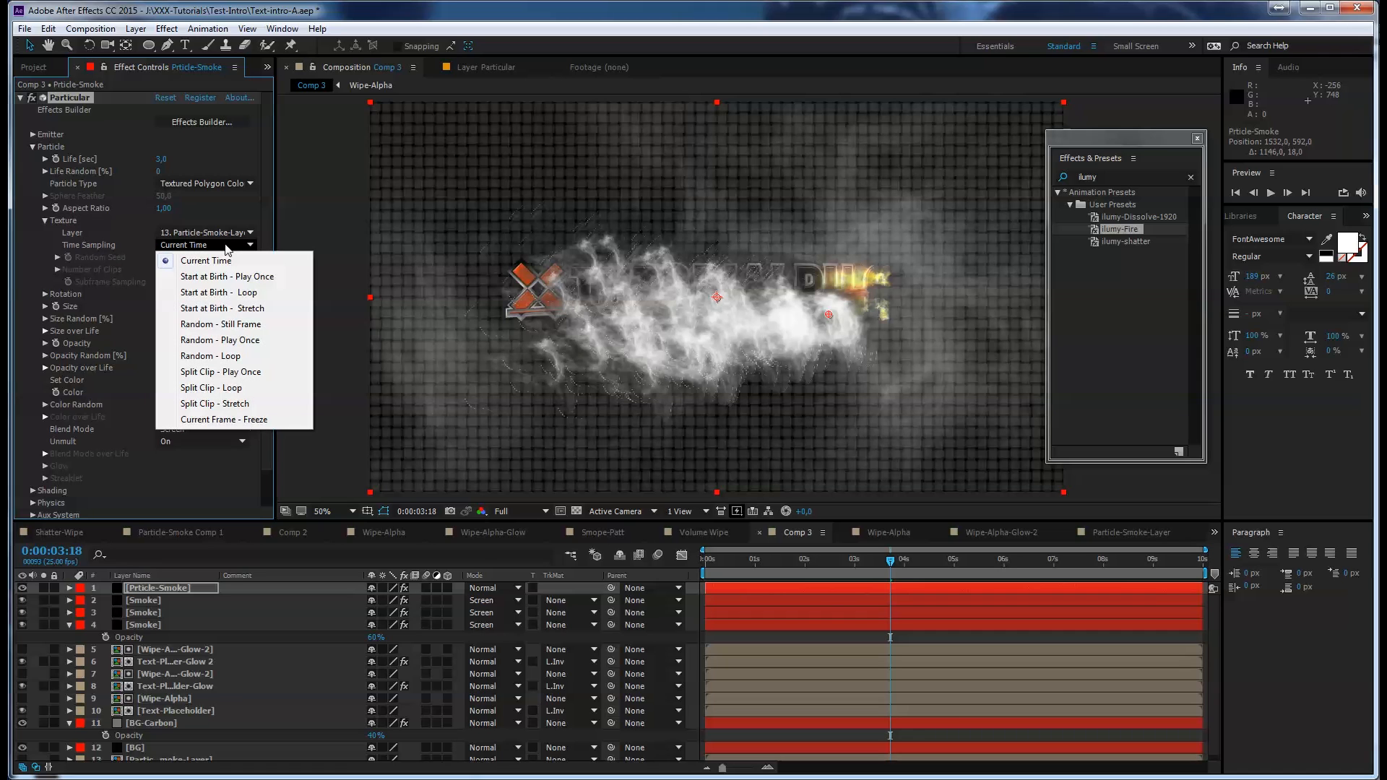
pyautogui.click(220, 356)
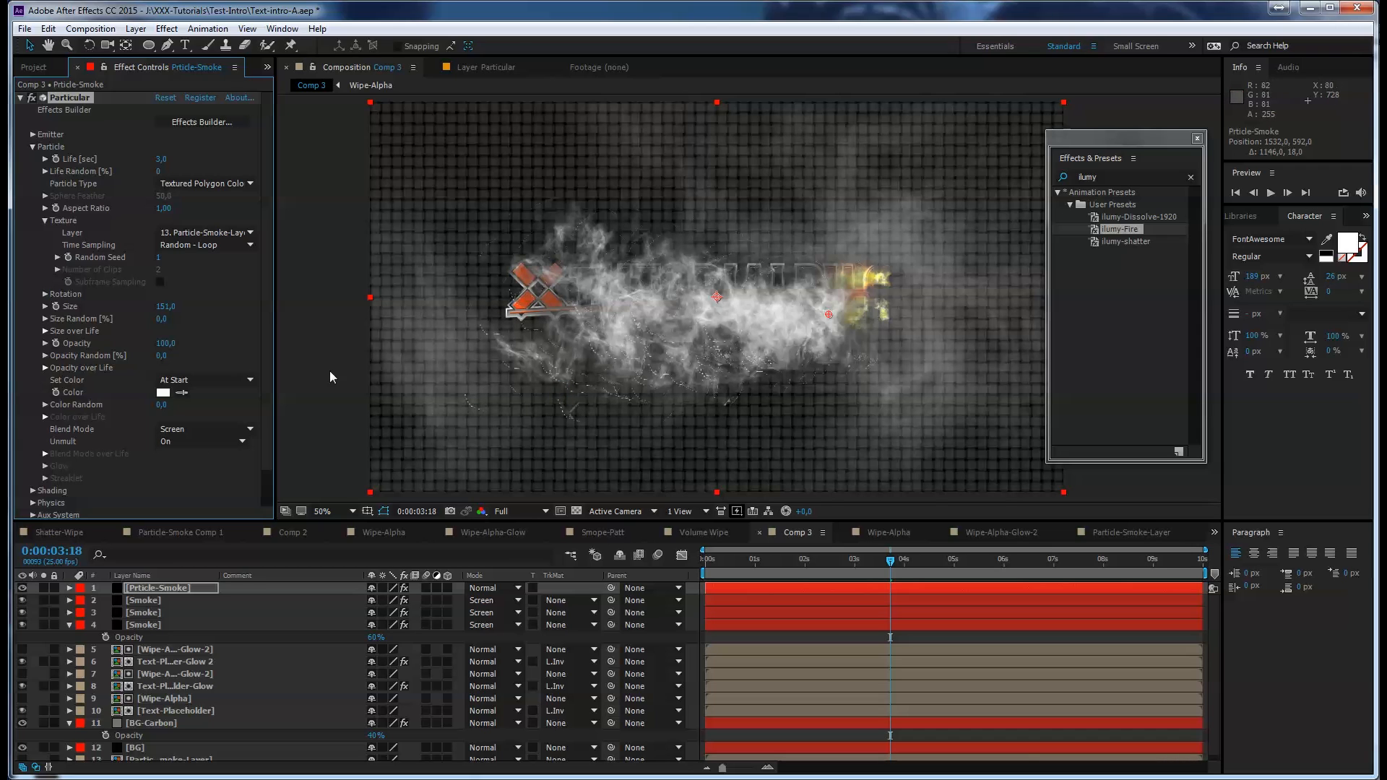
# Turn Unmult off for the smoke particles and check the result at 0:00:03:19
pyautogui.click(219, 442)
pyautogui.click(215, 458)
pyautogui.moveTo(890, 560)
pyautogui.mouseDown()
pyautogui.moveTo(881, 566)
pyautogui.moveTo(893, 566)
pyautogui.mouseUp()
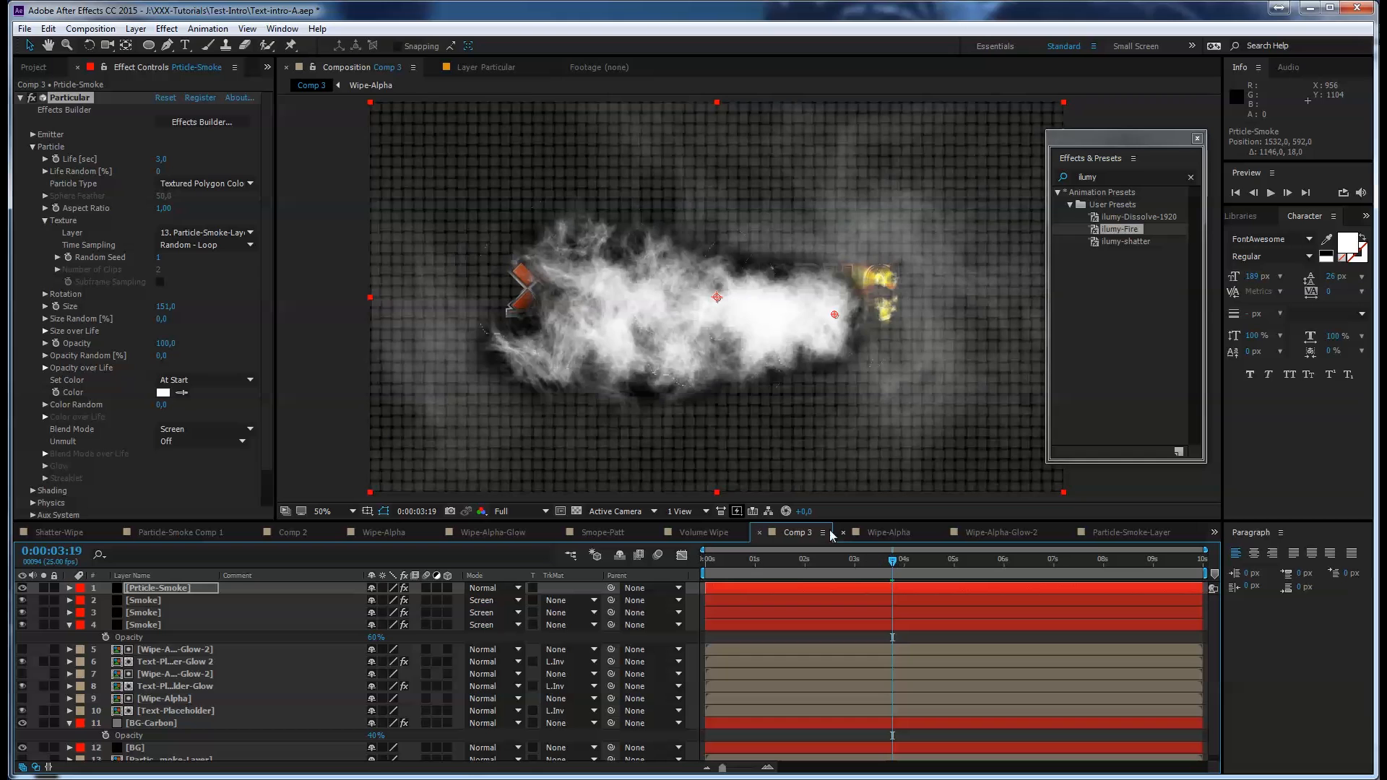
# Try the Lighten particle Blend Mode and return it to Screen
pyautogui.click(224, 428)
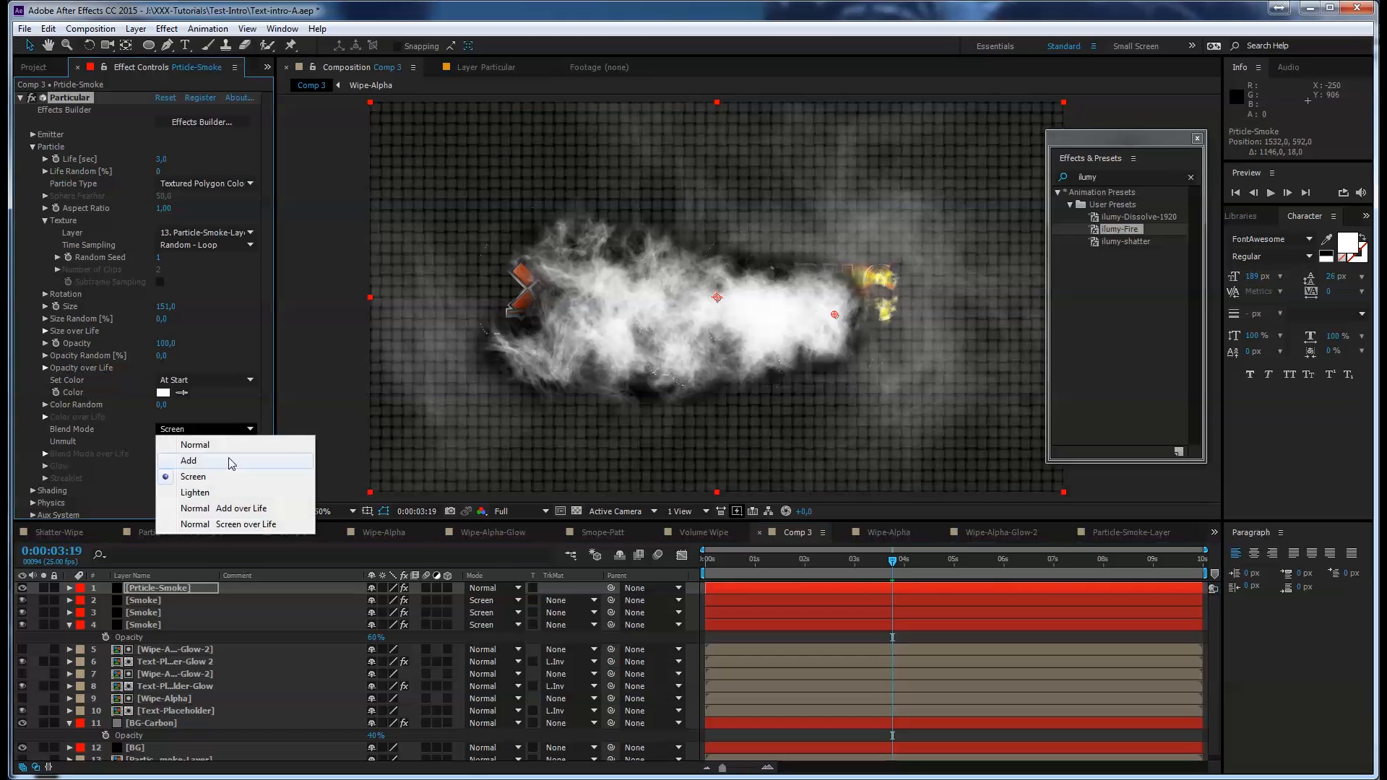
pyautogui.click(223, 492)
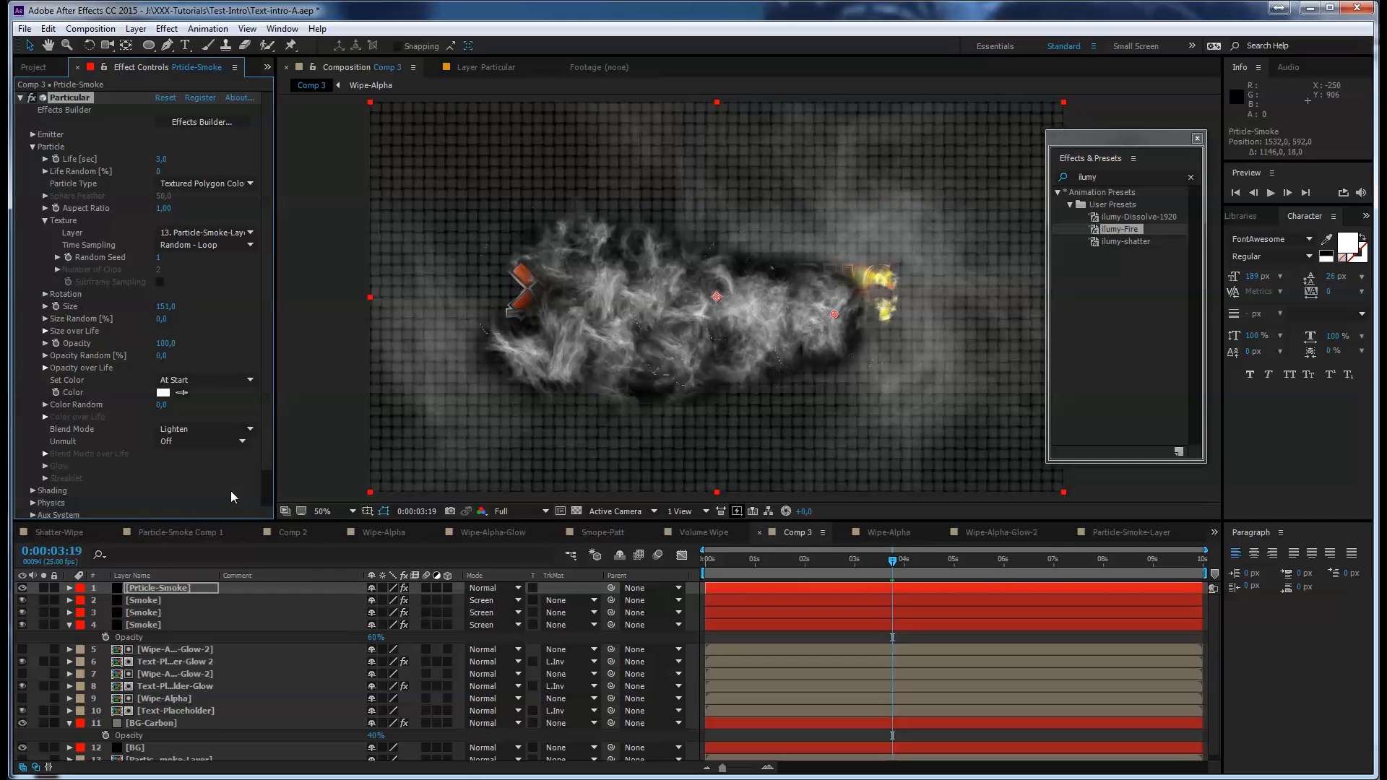
pyautogui.click(227, 429)
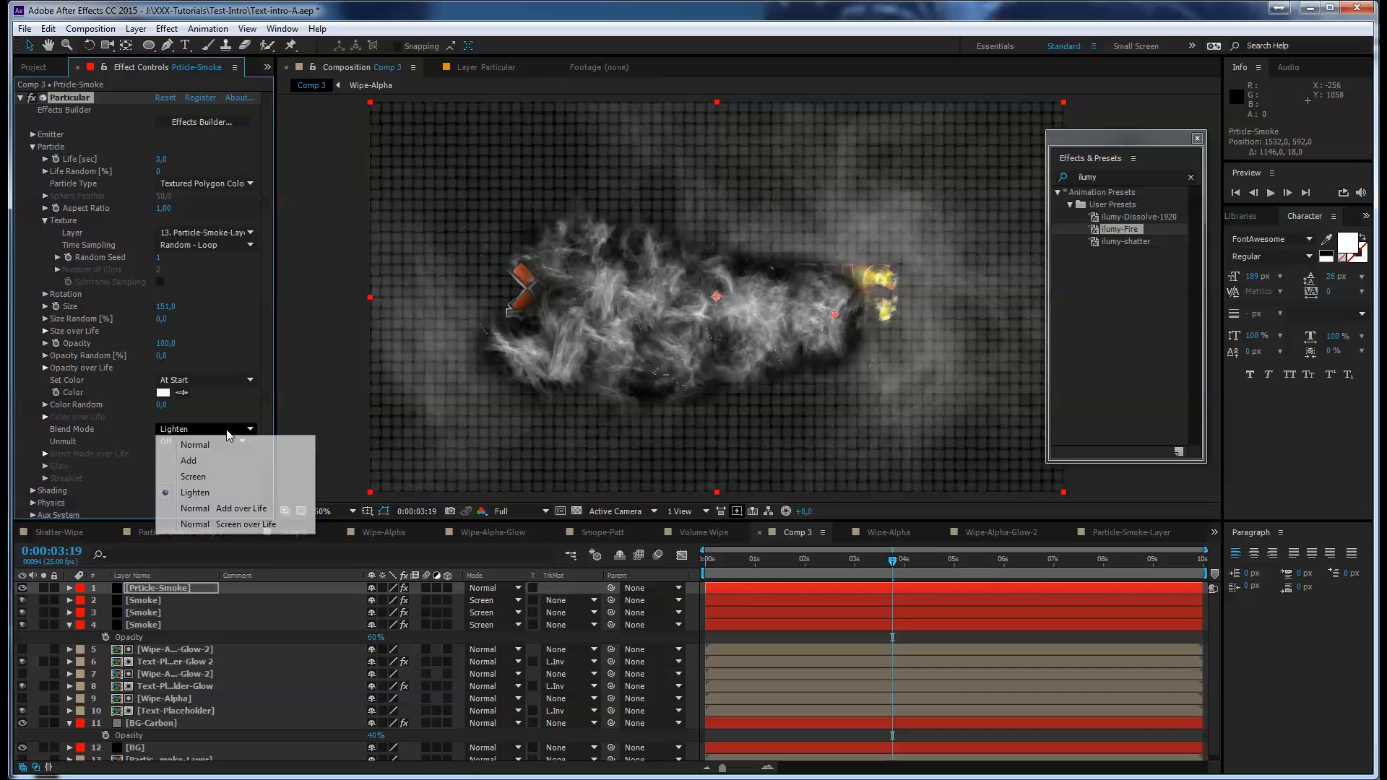
pyautogui.click(193, 477)
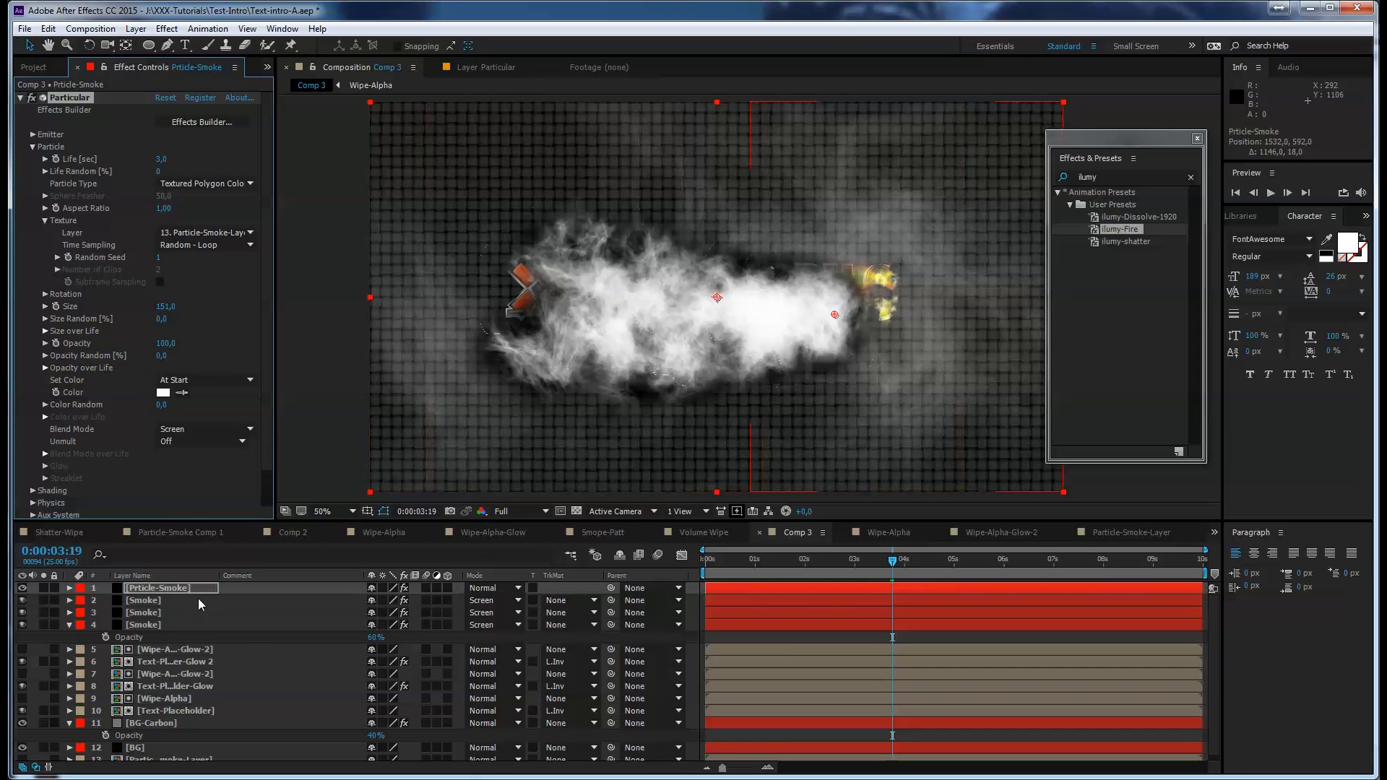
# Set the Prticle-Smoke layer's blending mode to Screen and check the smoke at 0:00:04:00
pyautogui.click(485, 588)
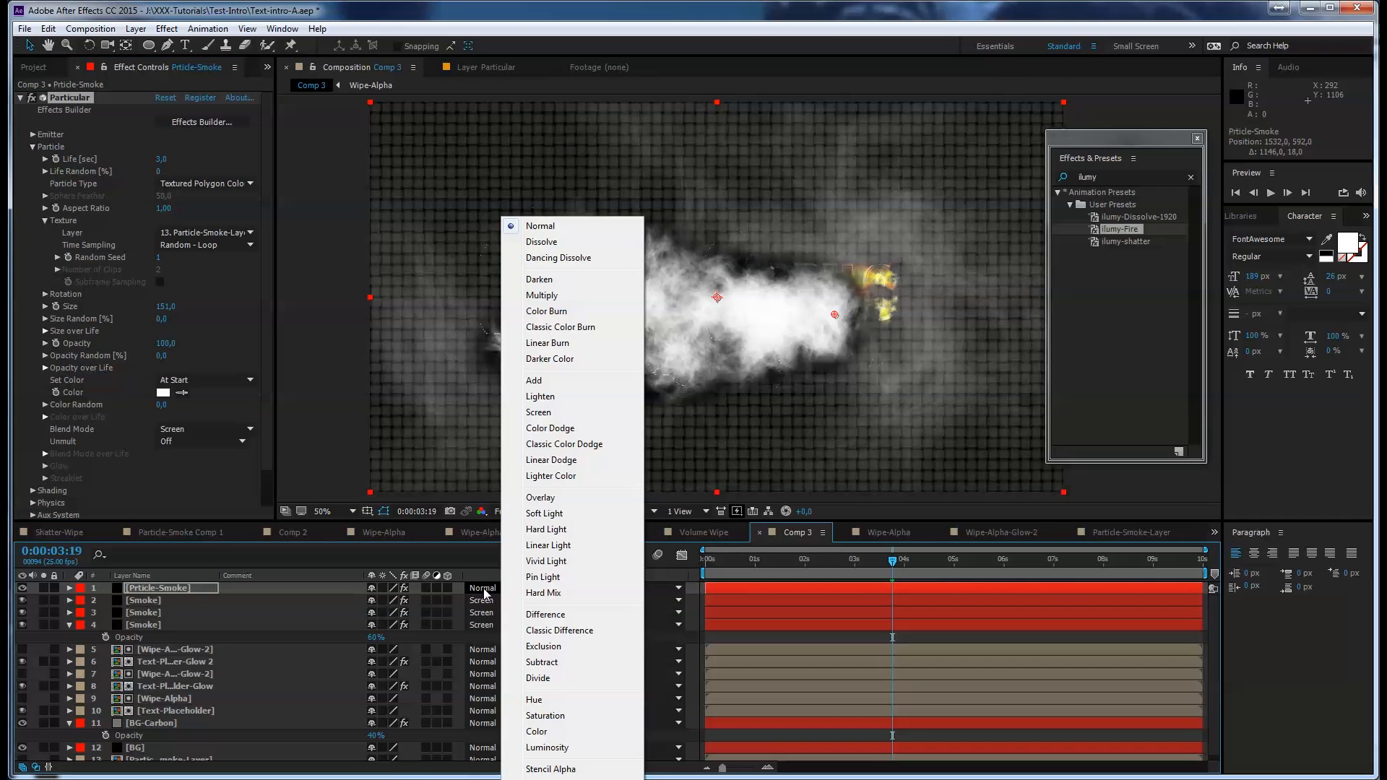
pyautogui.click(557, 414)
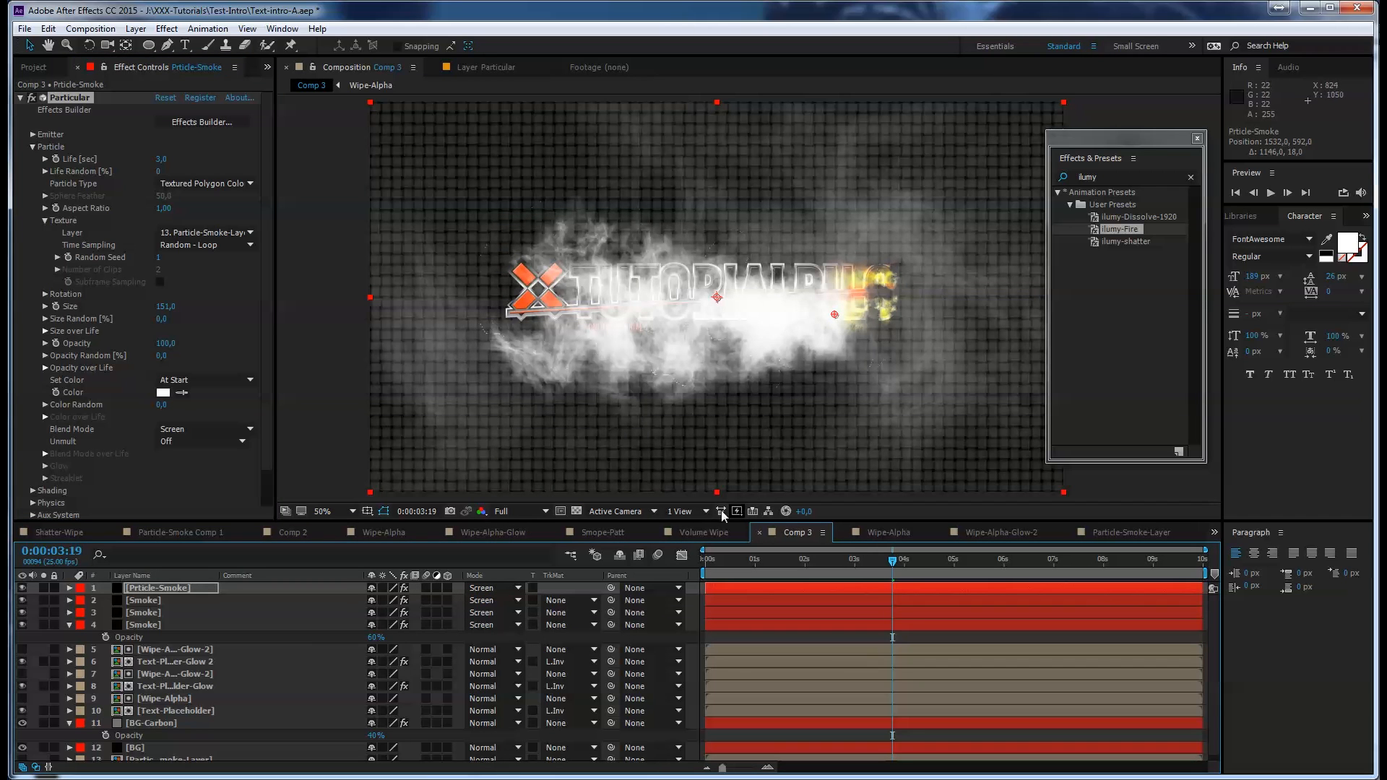
pyautogui.moveTo(894, 562)
pyautogui.mouseDown()
pyautogui.moveTo(954, 562)
pyautogui.moveTo(789, 566)
pyautogui.moveTo(907, 563)
pyautogui.mouseUp()
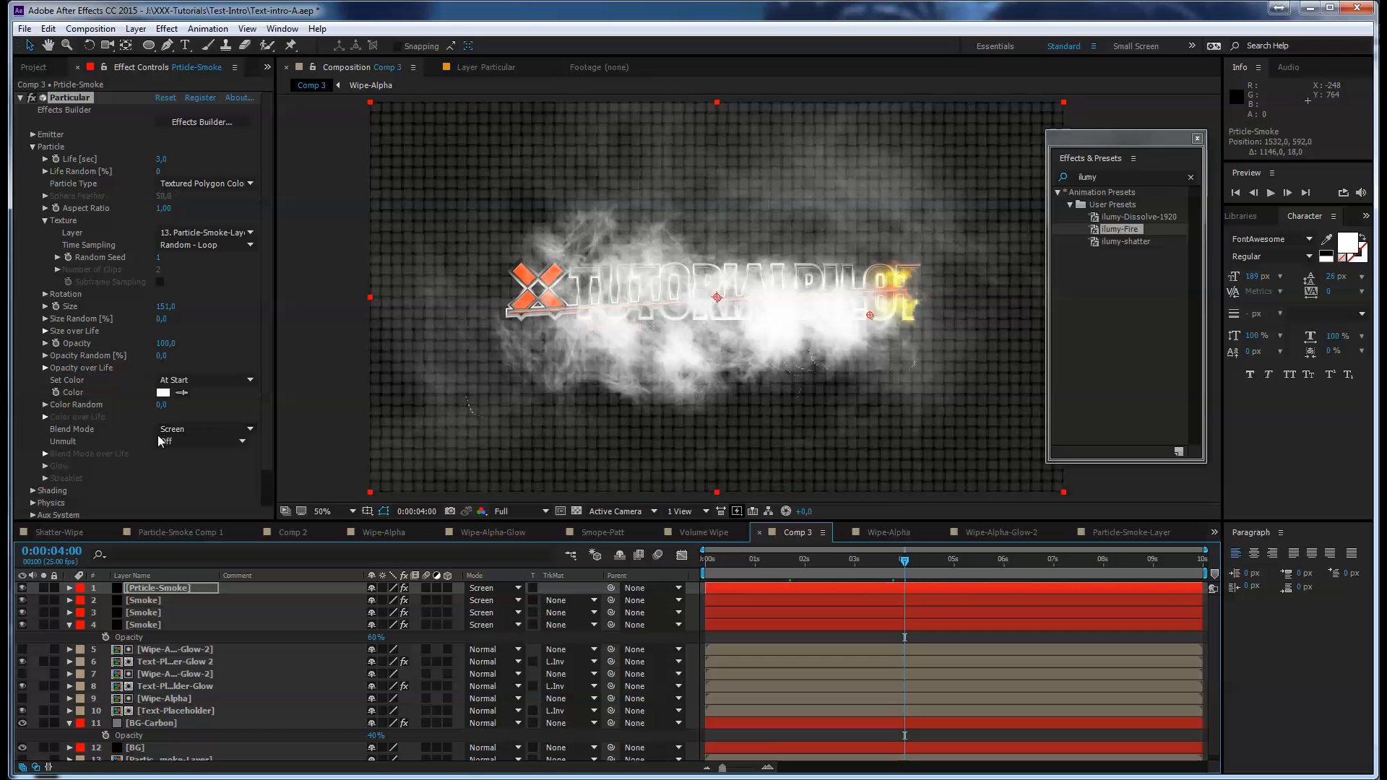
# Set Particular's Physics Gravity to -10 and preview the rising smoke back to 0:00:02:07
pyautogui.click(41, 146)
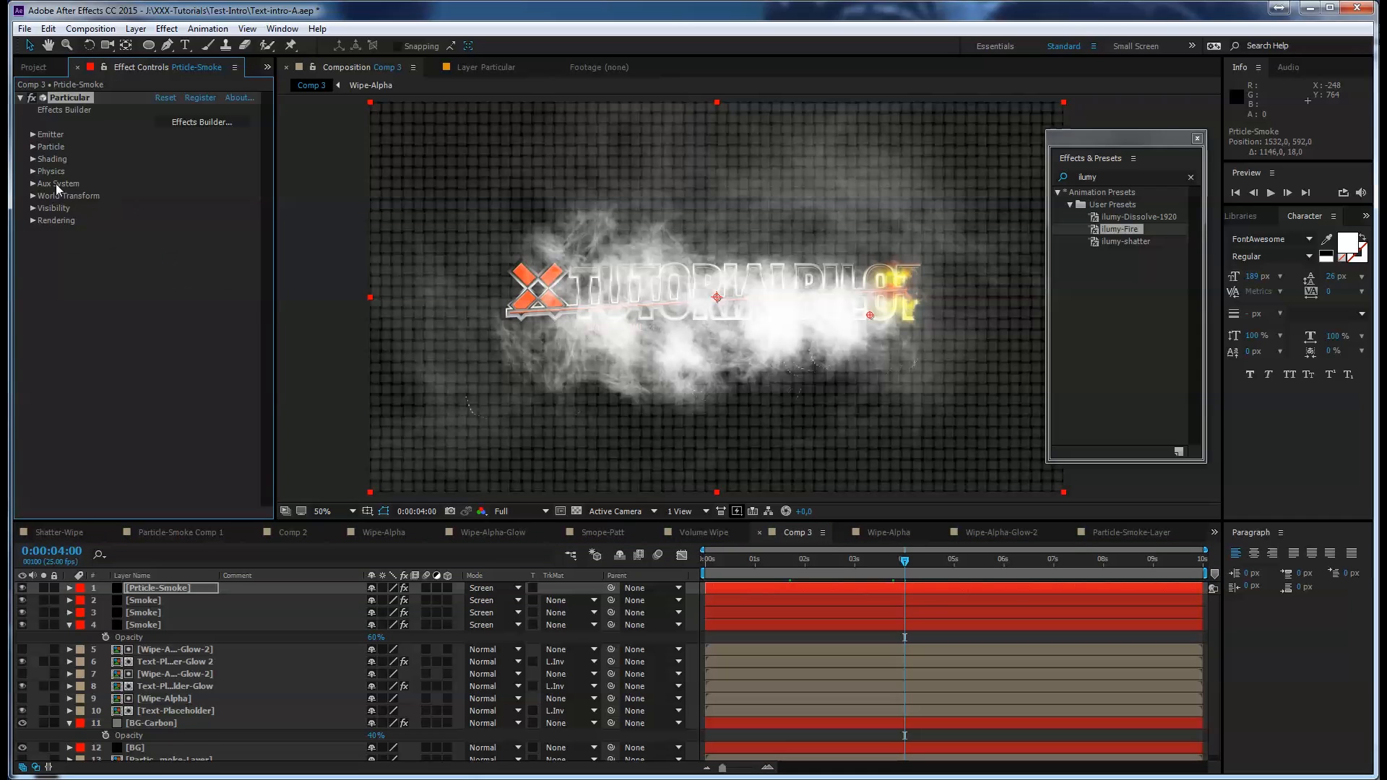
pyautogui.click(34, 171)
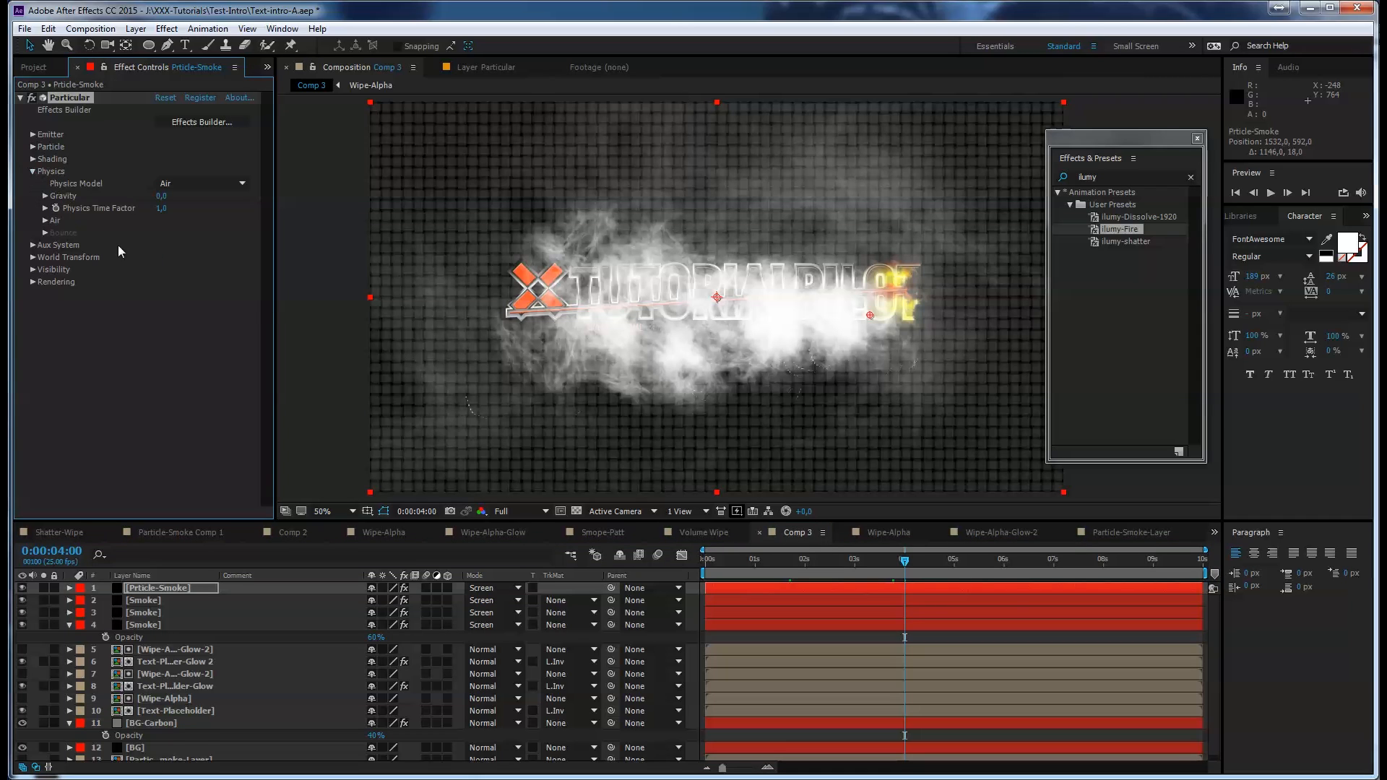
pyautogui.click(163, 196)
pyautogui.write('-10')
pyautogui.press('Return')
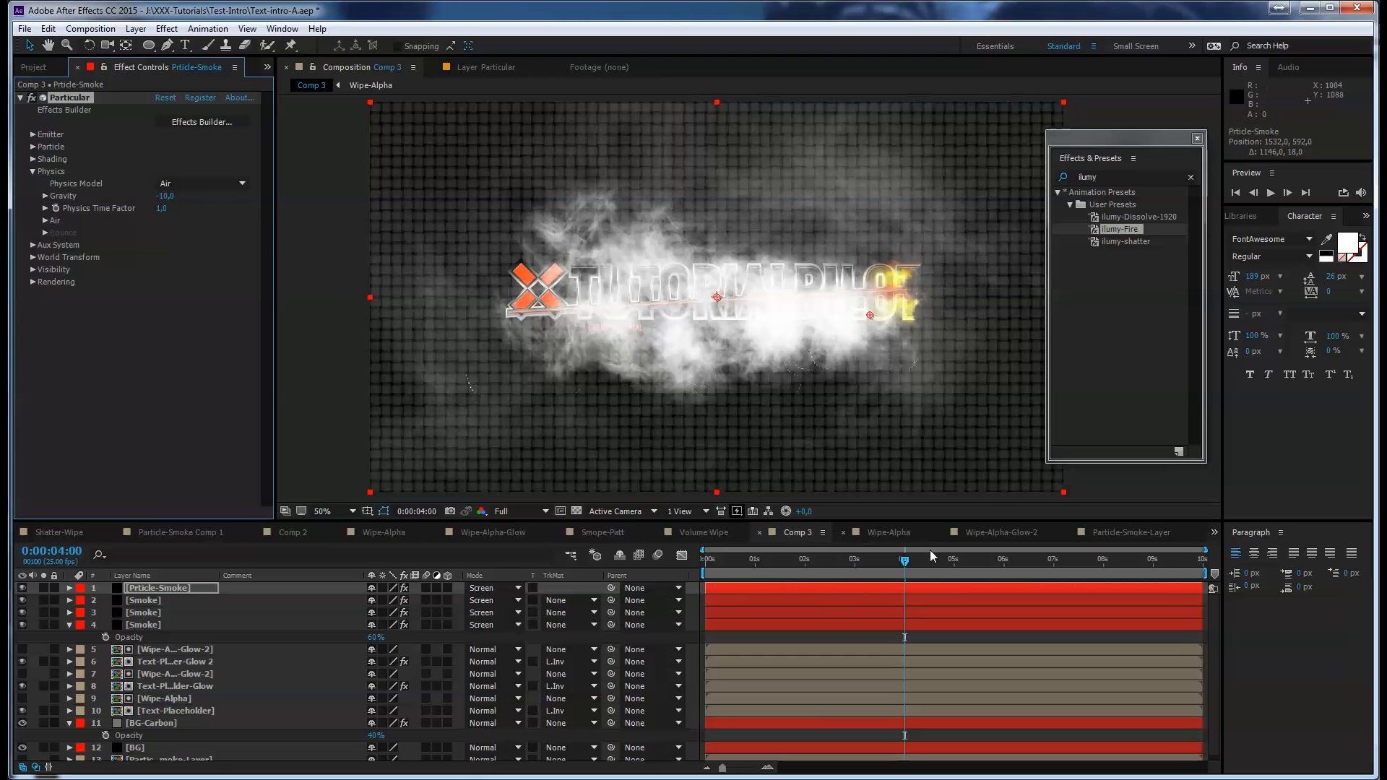
pyautogui.moveTo(939, 561); pyautogui.dragTo(819, 561)
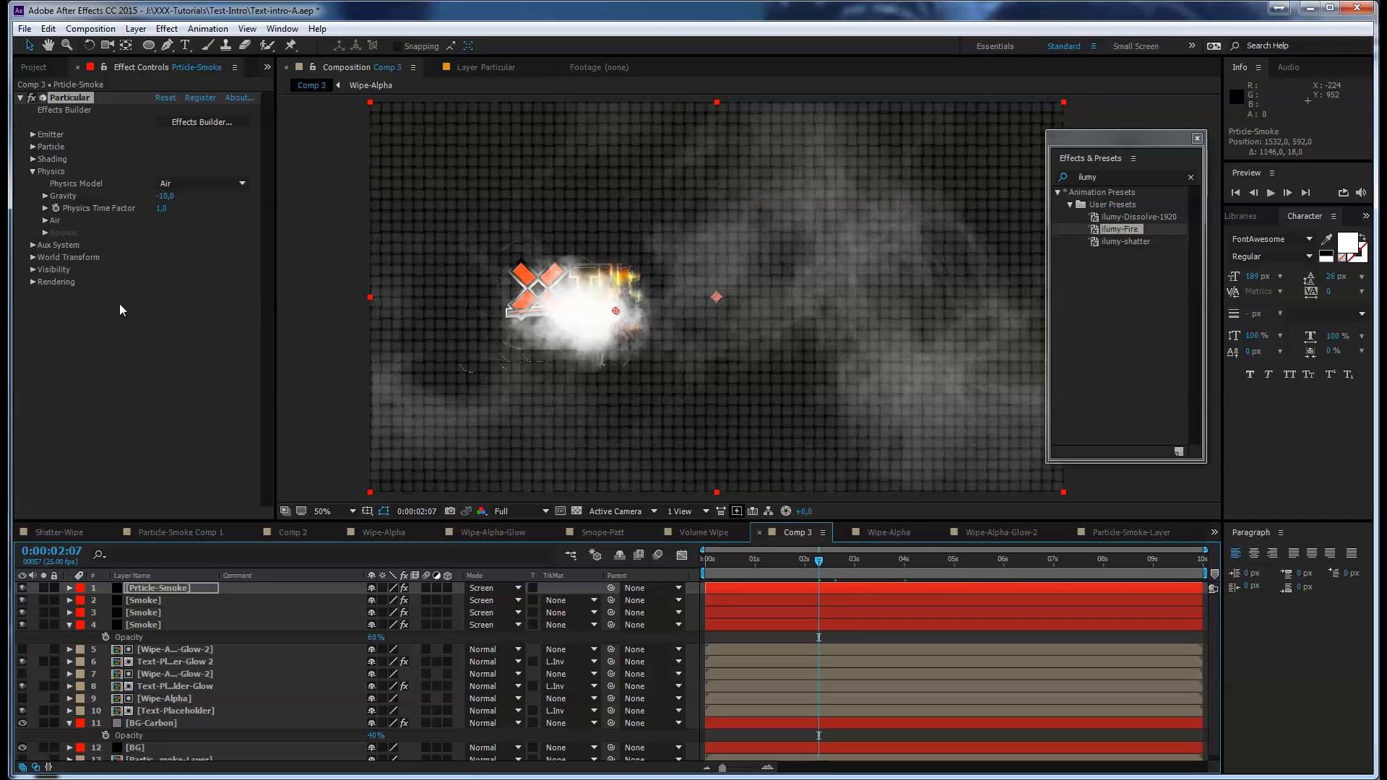
# Draw a descending Opacity over Life curve so the particles fade out, and inspect the smoke at 0:00:03:13
pyautogui.click(33, 171)
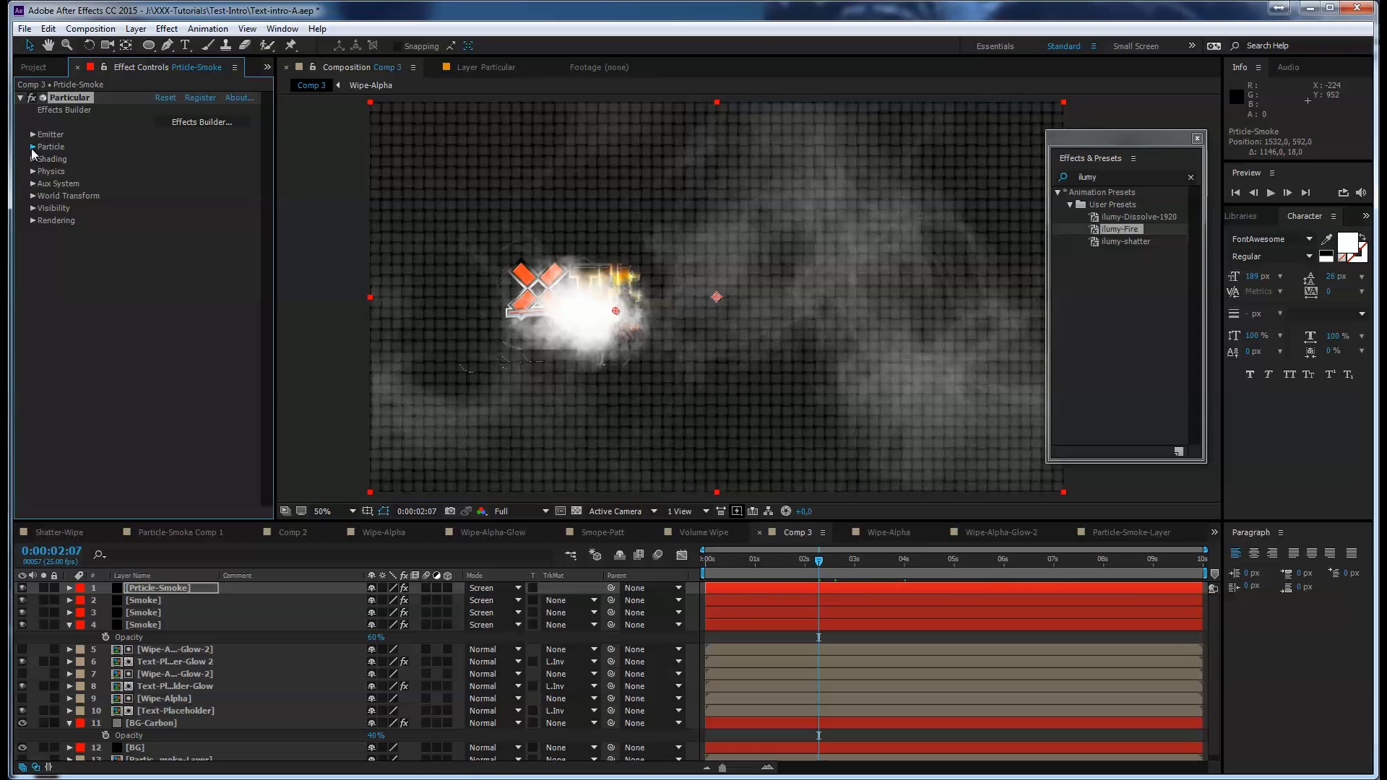
pyautogui.click(33, 147)
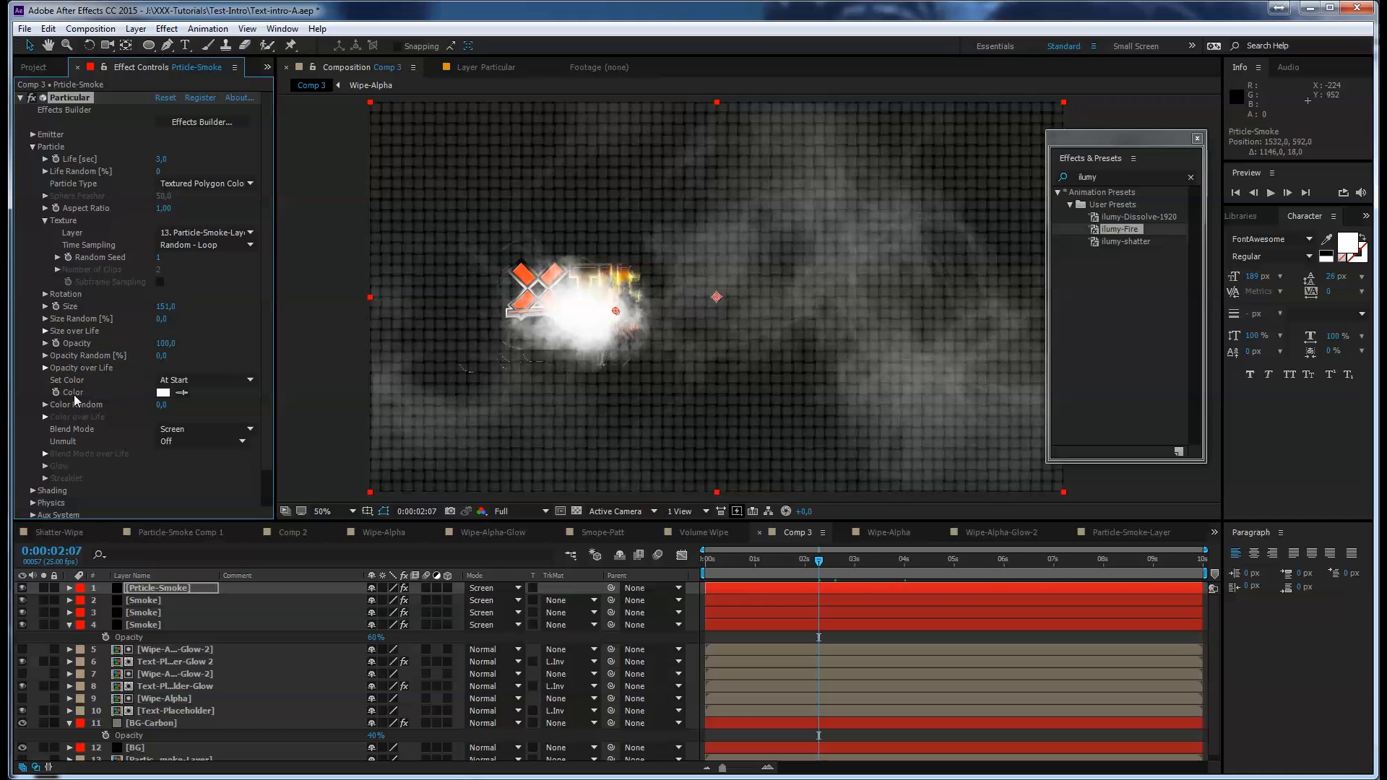
pyautogui.click(45, 368)
pyautogui.moveTo(75, 392); pyautogui.dragTo(220, 465)
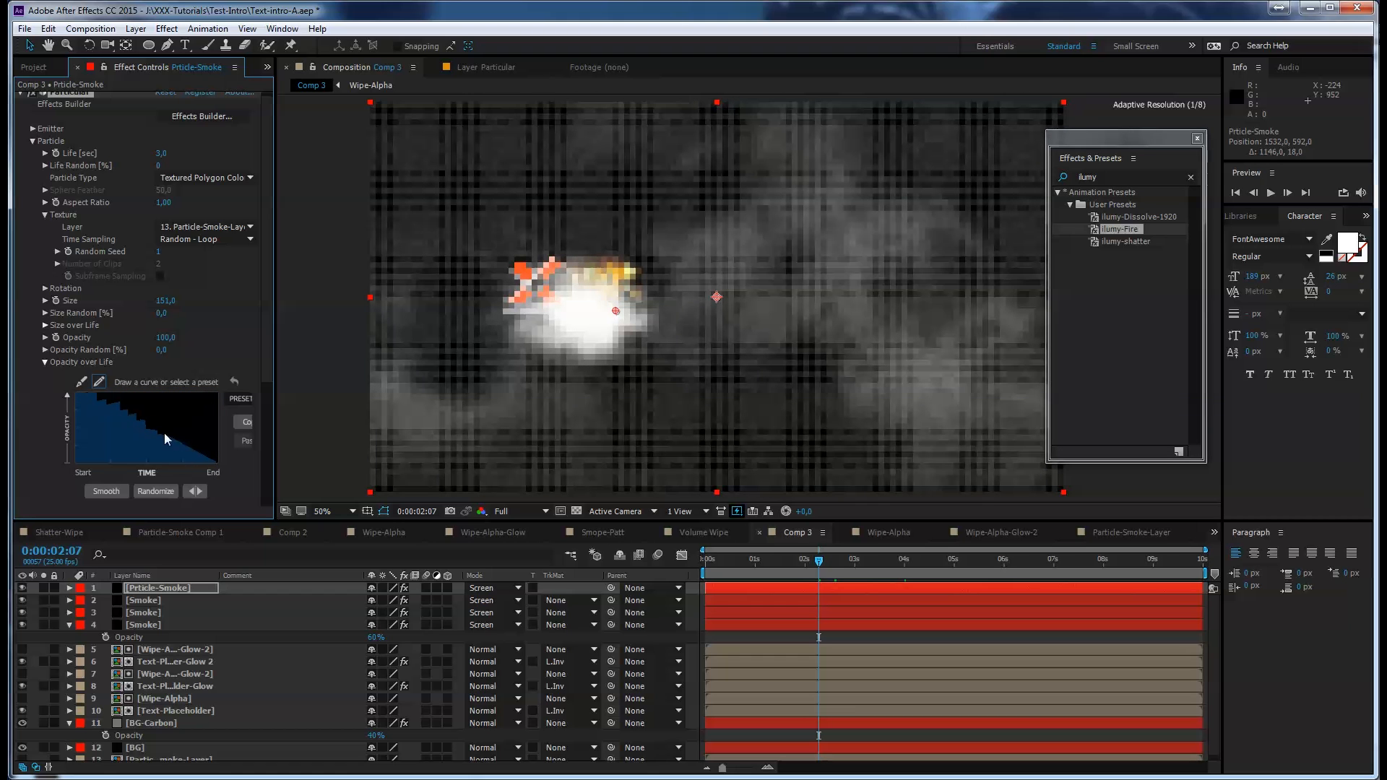
pyautogui.moveTo(219, 464); pyautogui.dragTo(128, 416)
pyautogui.moveTo(831, 558); pyautogui.dragTo(882, 564)
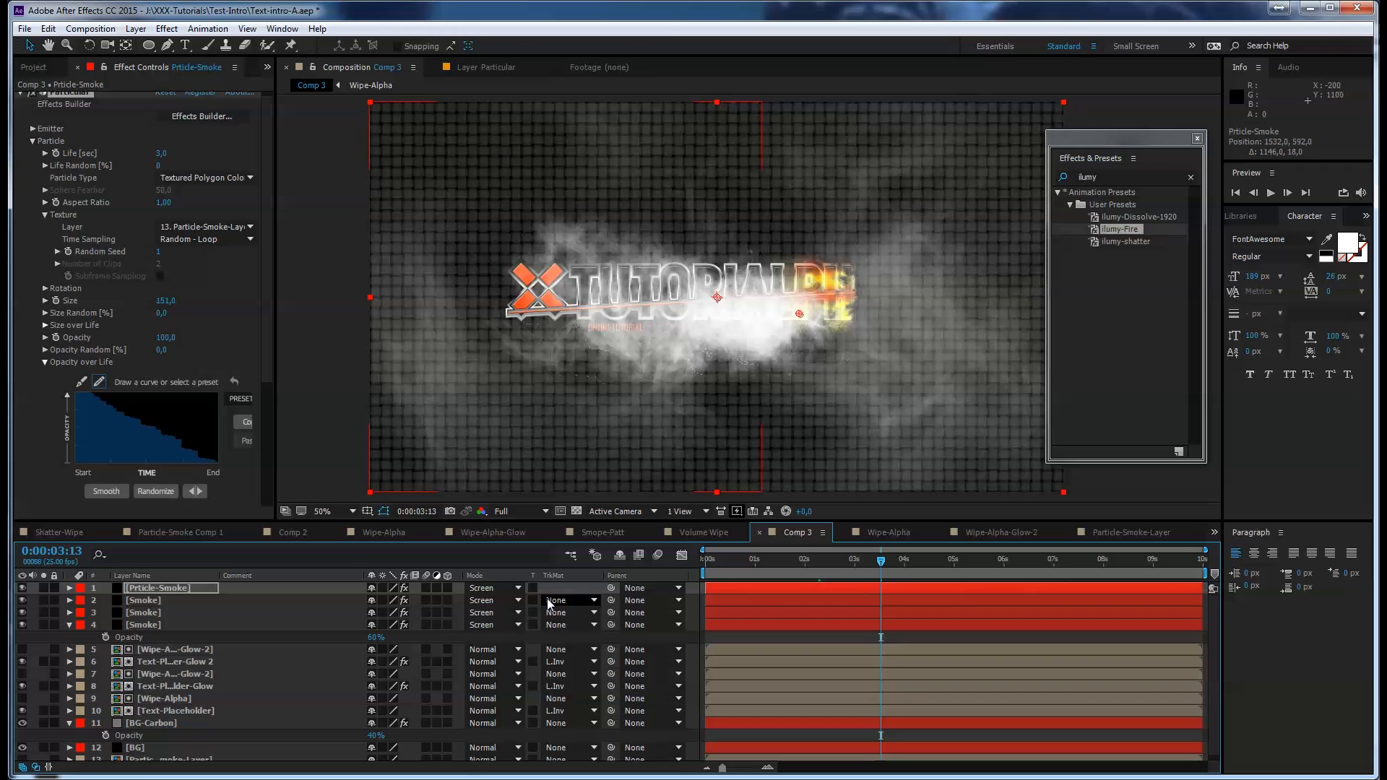
pyautogui.press('.')
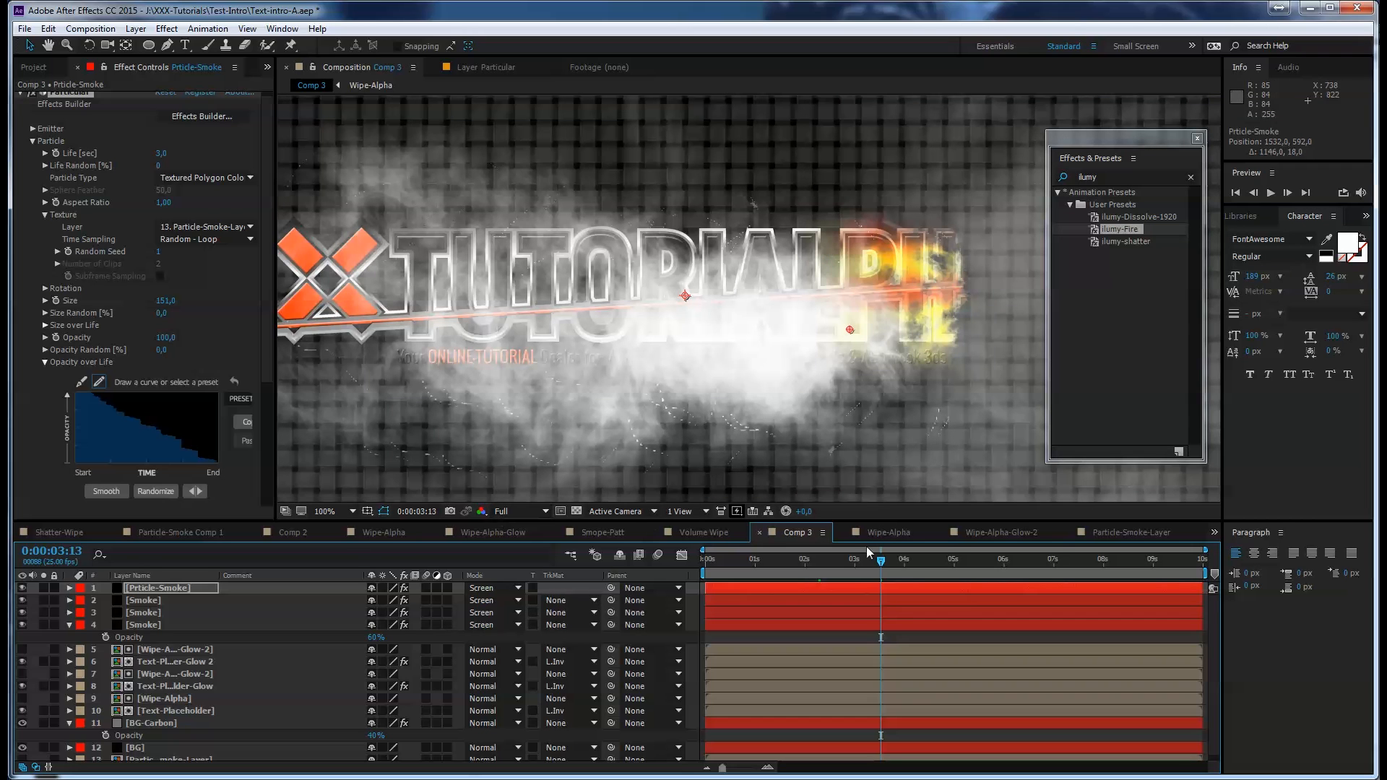
# In the Particle-Smoke-Layer composition, widen the Smoke-Particle mask on both sides and raise its lower point slightly
pyautogui.click(1130, 532)
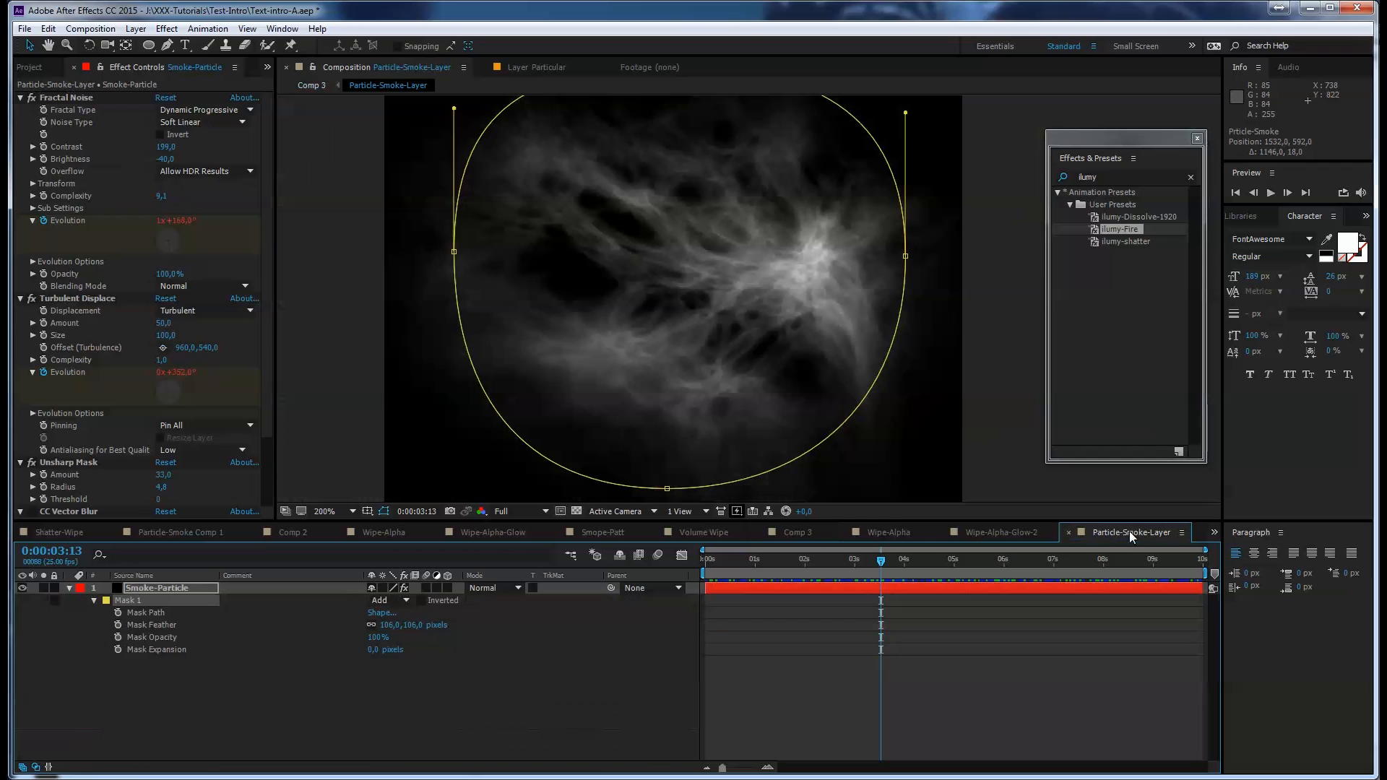
pyautogui.moveTo(906, 256); pyautogui.dragTo(915, 269)
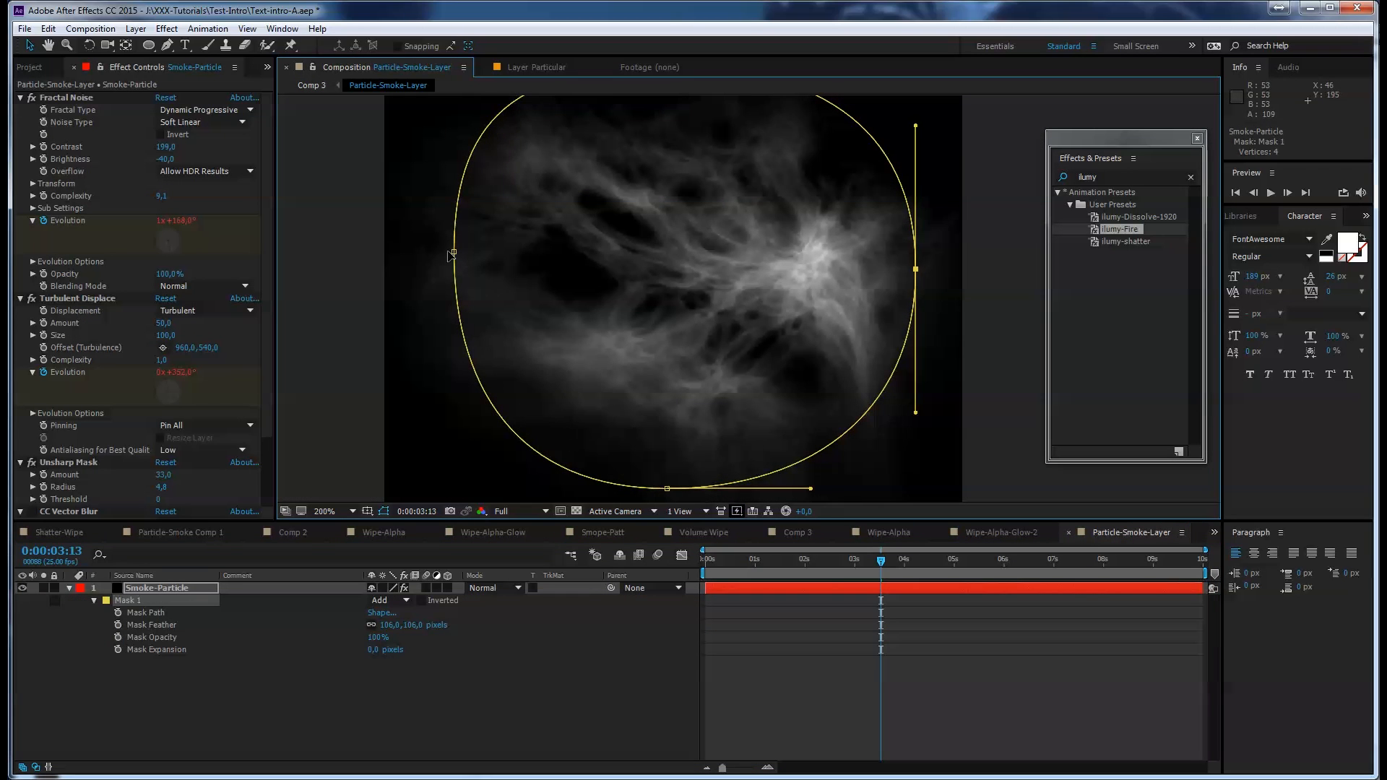
pyautogui.moveTo(455, 253); pyautogui.dragTo(442, 255)
pyautogui.moveTo(664, 488); pyautogui.dragTo(671, 478)
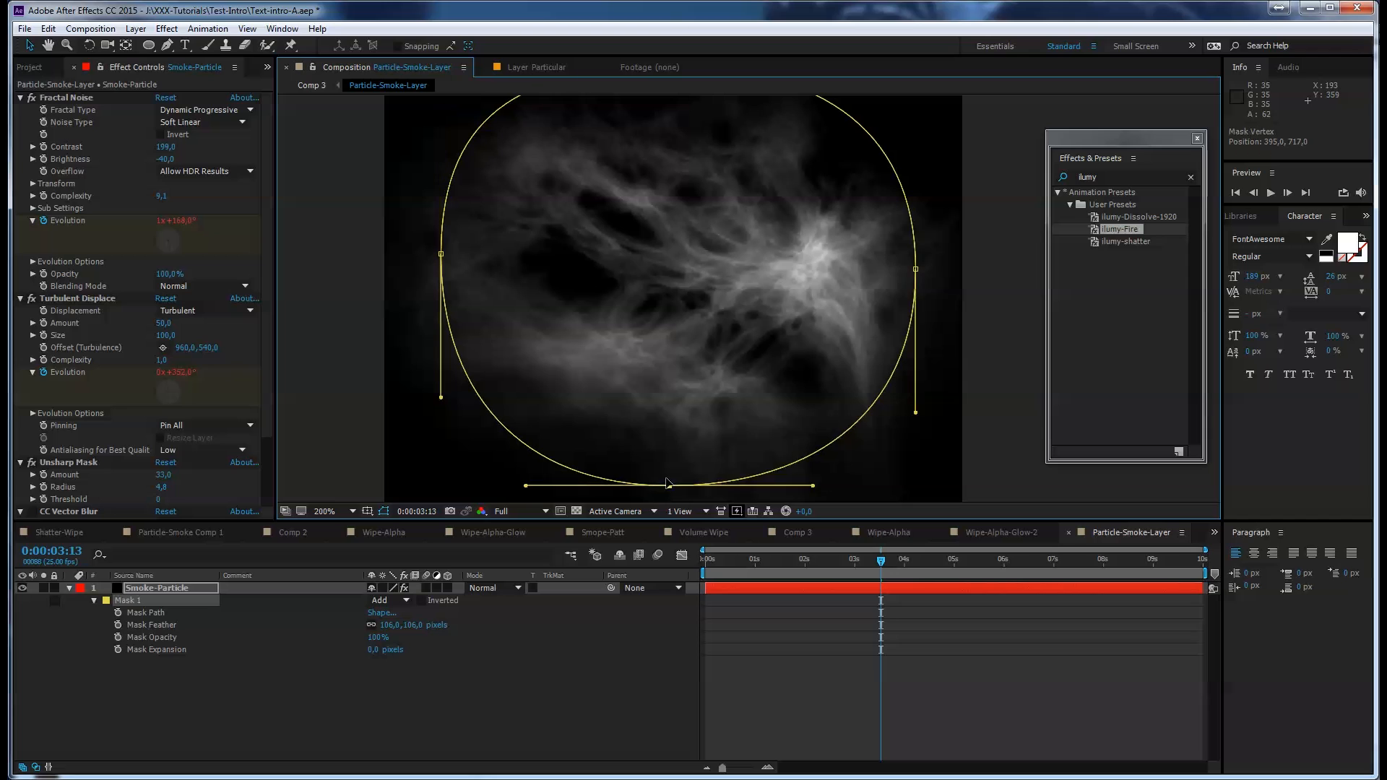
# Set the Smoke-Particle Fractal Noise Scale to 262.6 and check the smoke in Comp 3 back to 0:00:02:14
pyautogui.click(33, 183)
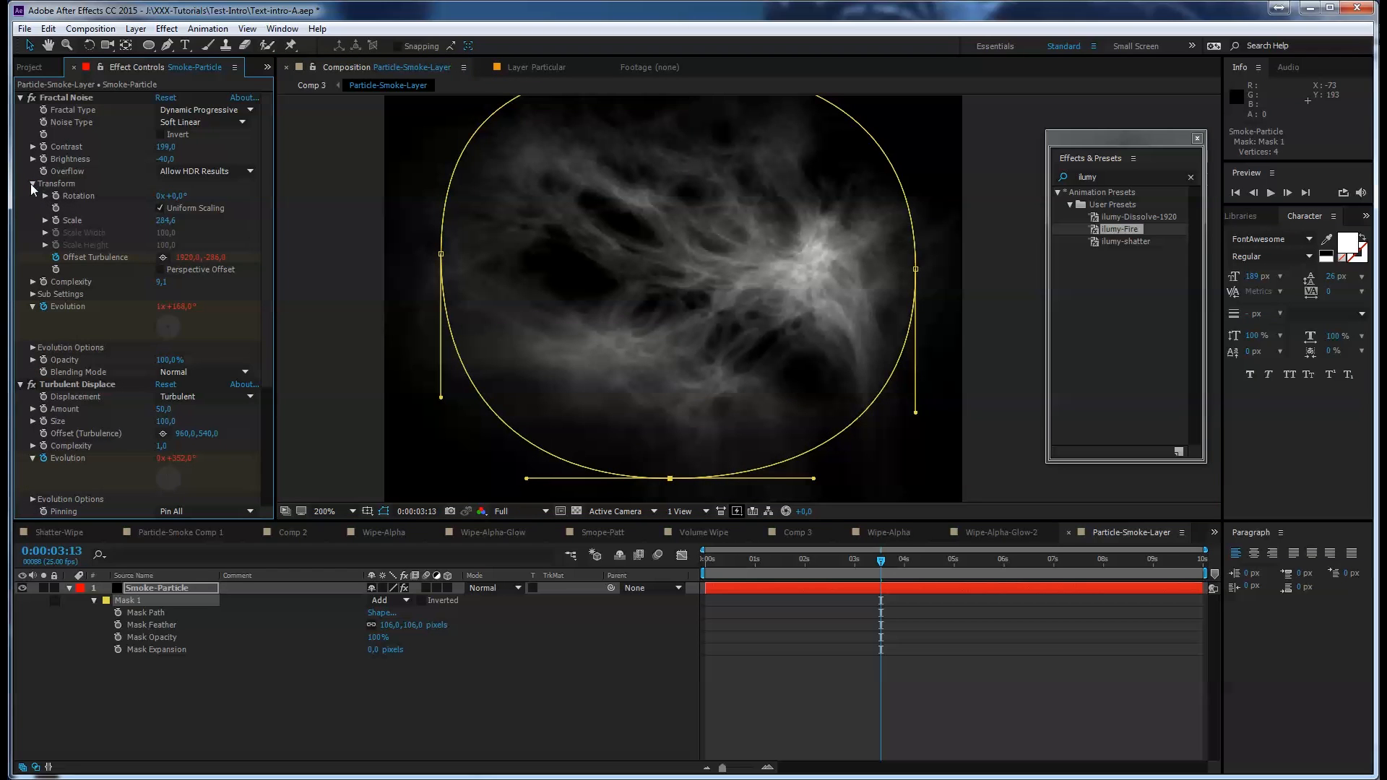
pyautogui.moveTo(164, 222); pyautogui.dragTo(147, 222)
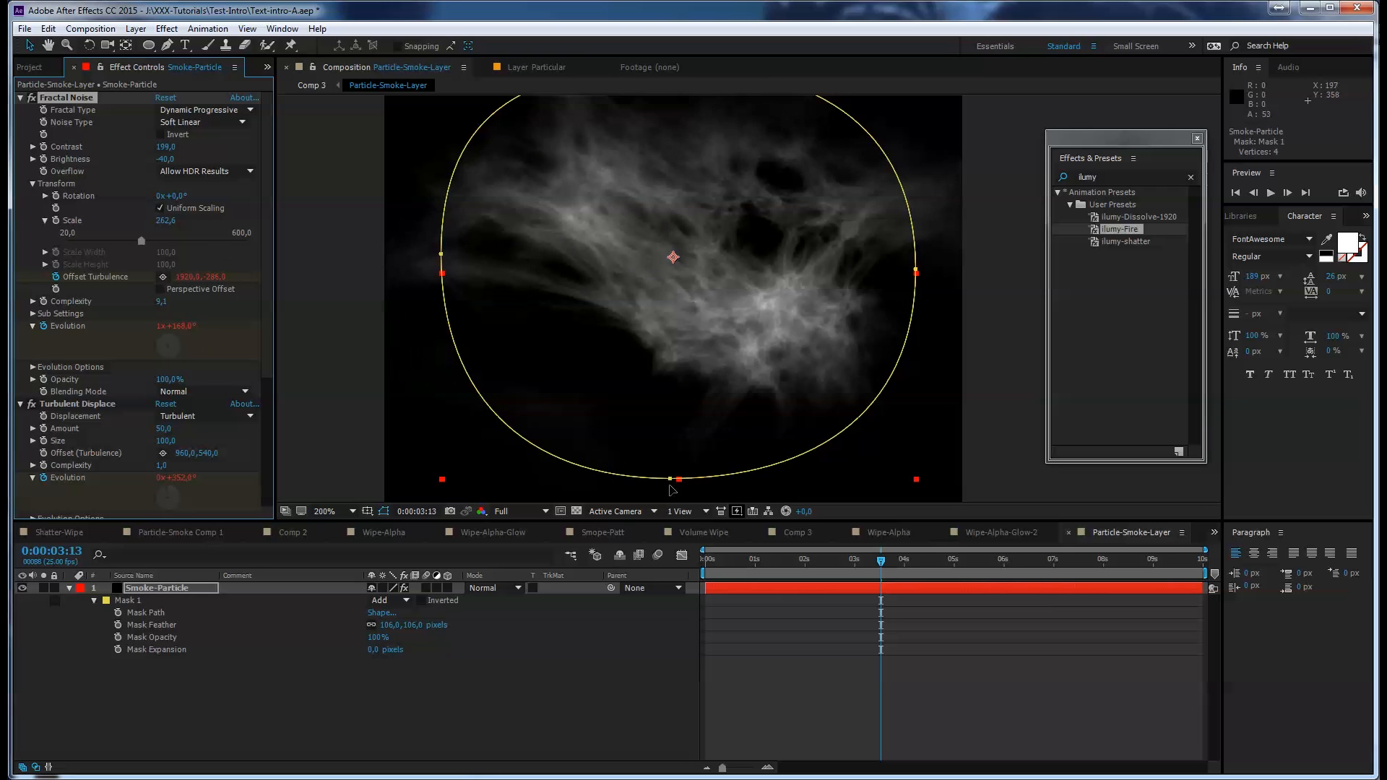
pyautogui.click(70, 588)
pyautogui.click(818, 538)
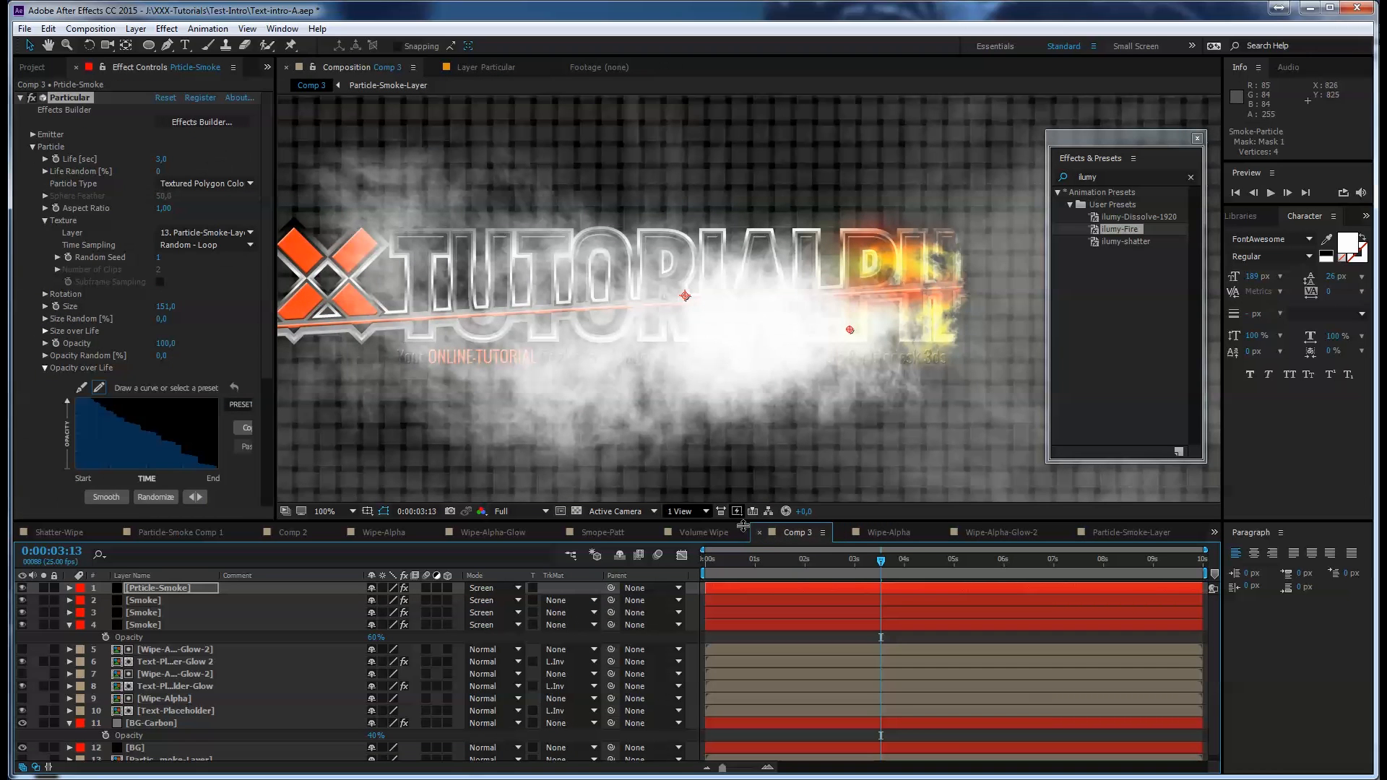
pyautogui.moveTo(883, 561)
pyautogui.mouseDown()
pyautogui.moveTo(827, 565)
pyautogui.moveTo(875, 562)
pyautogui.mouseUp()
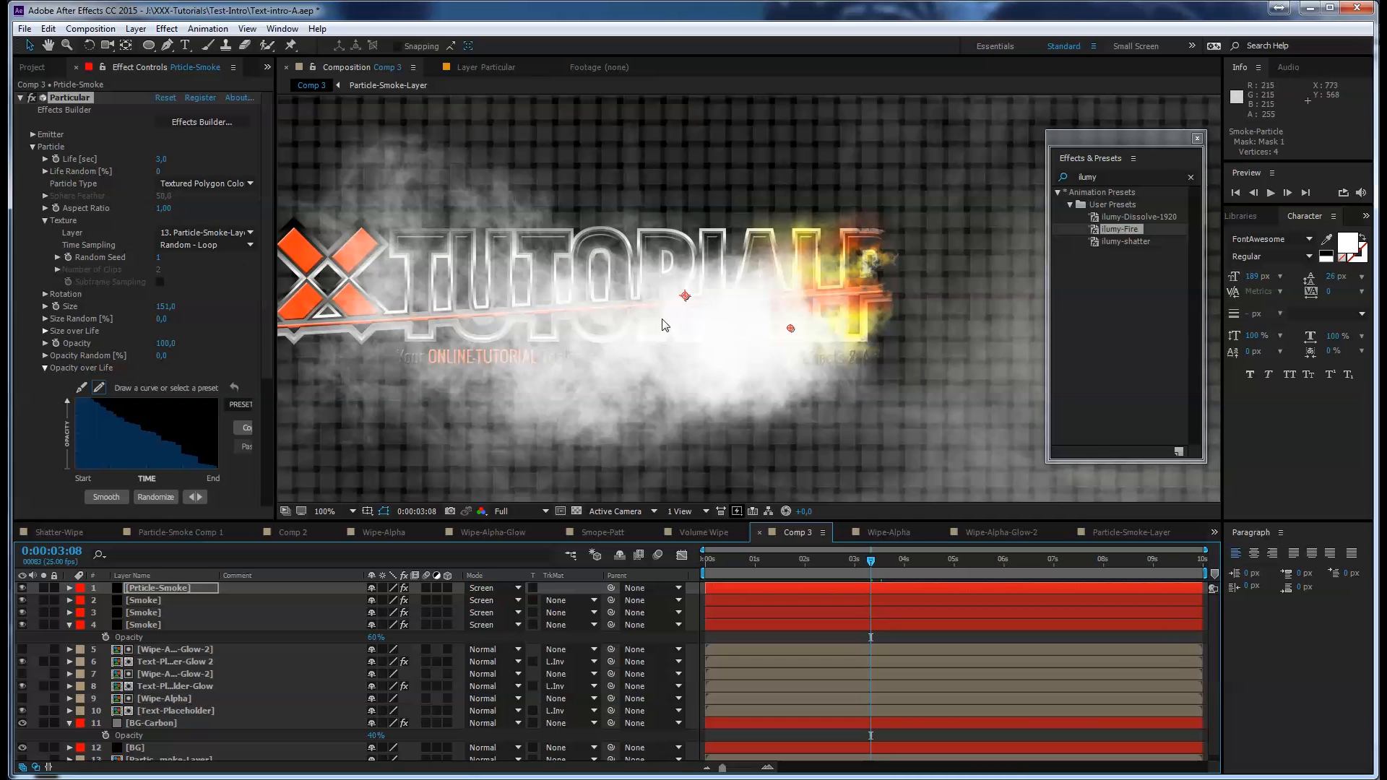
pyautogui.moveTo(871, 561); pyautogui.dragTo(833, 559)
pyautogui.scroll(-2, 650, 365)
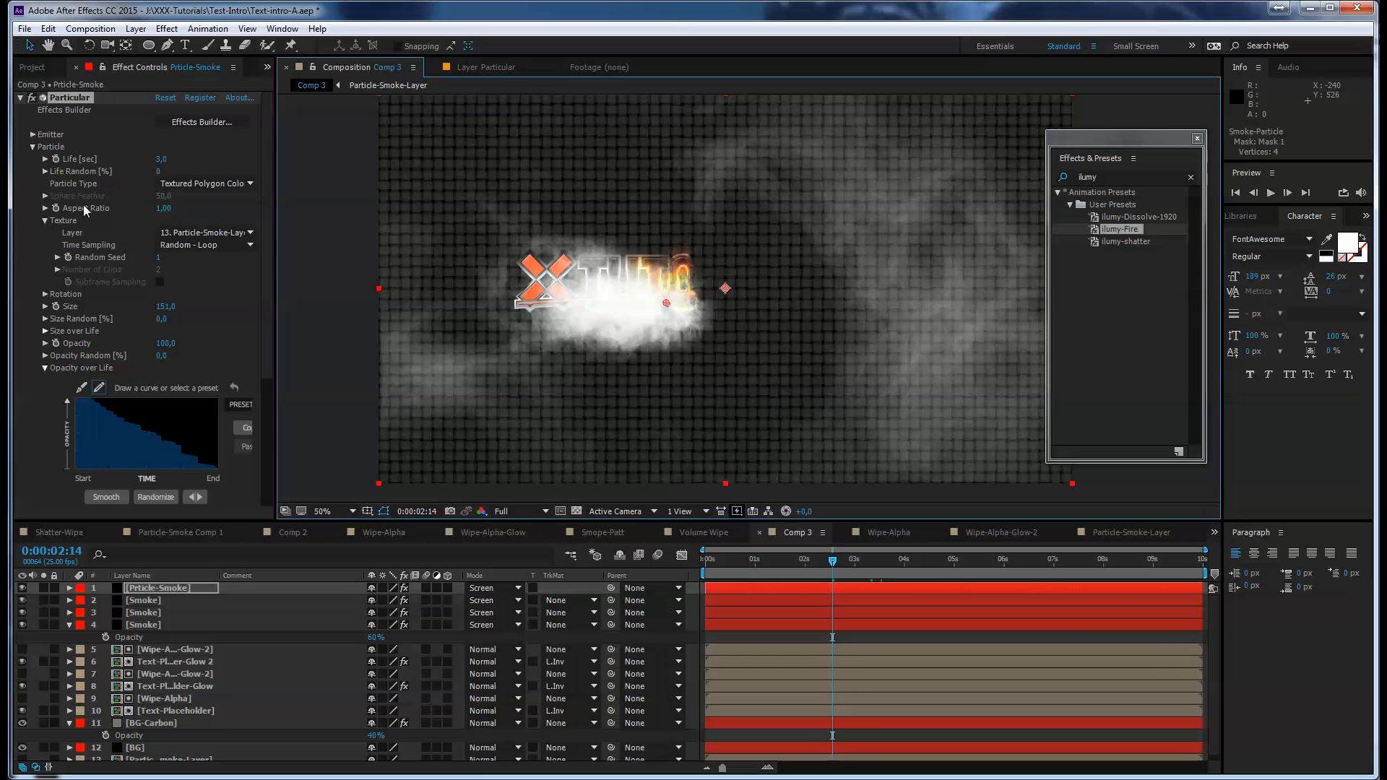
# Set Particular's particle Color to a light orange, about FBD480
pyautogui.click(45, 368)
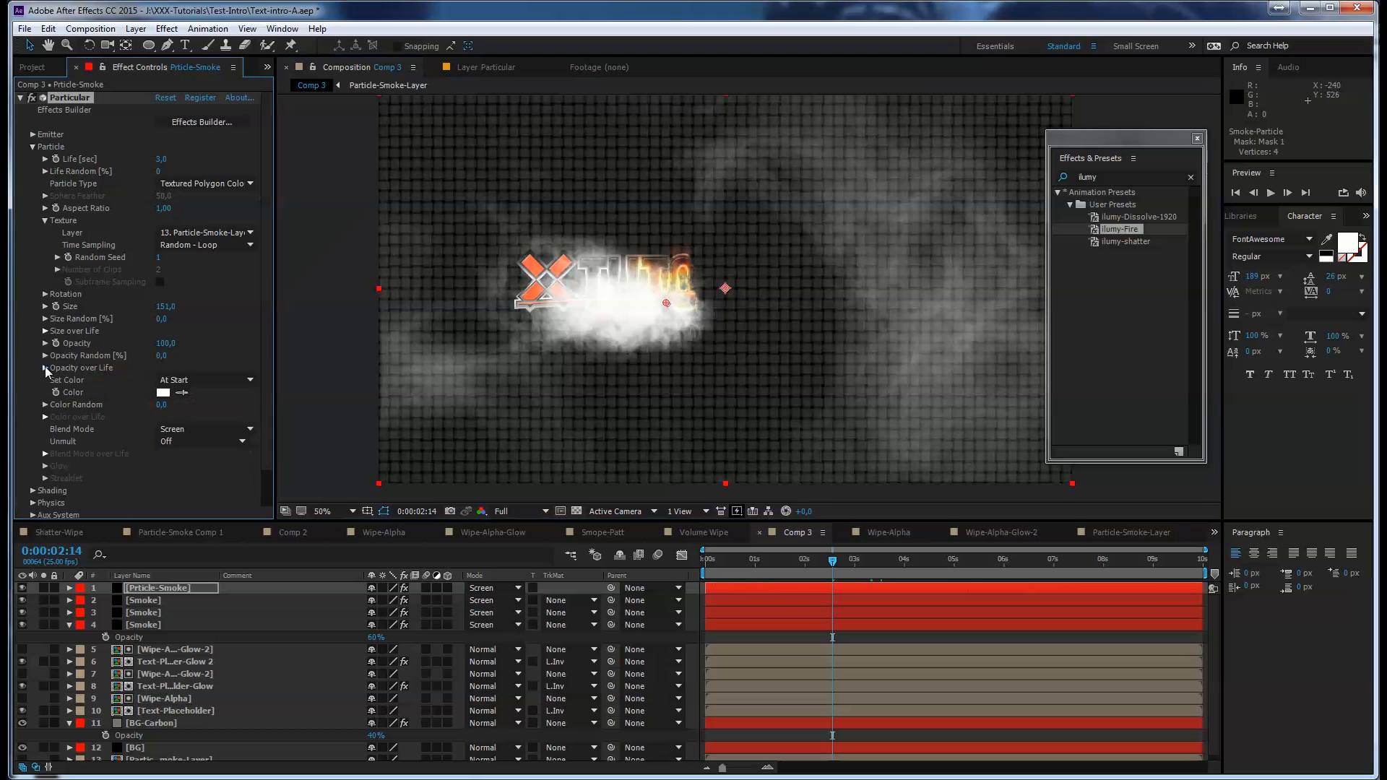
pyautogui.click(163, 392)
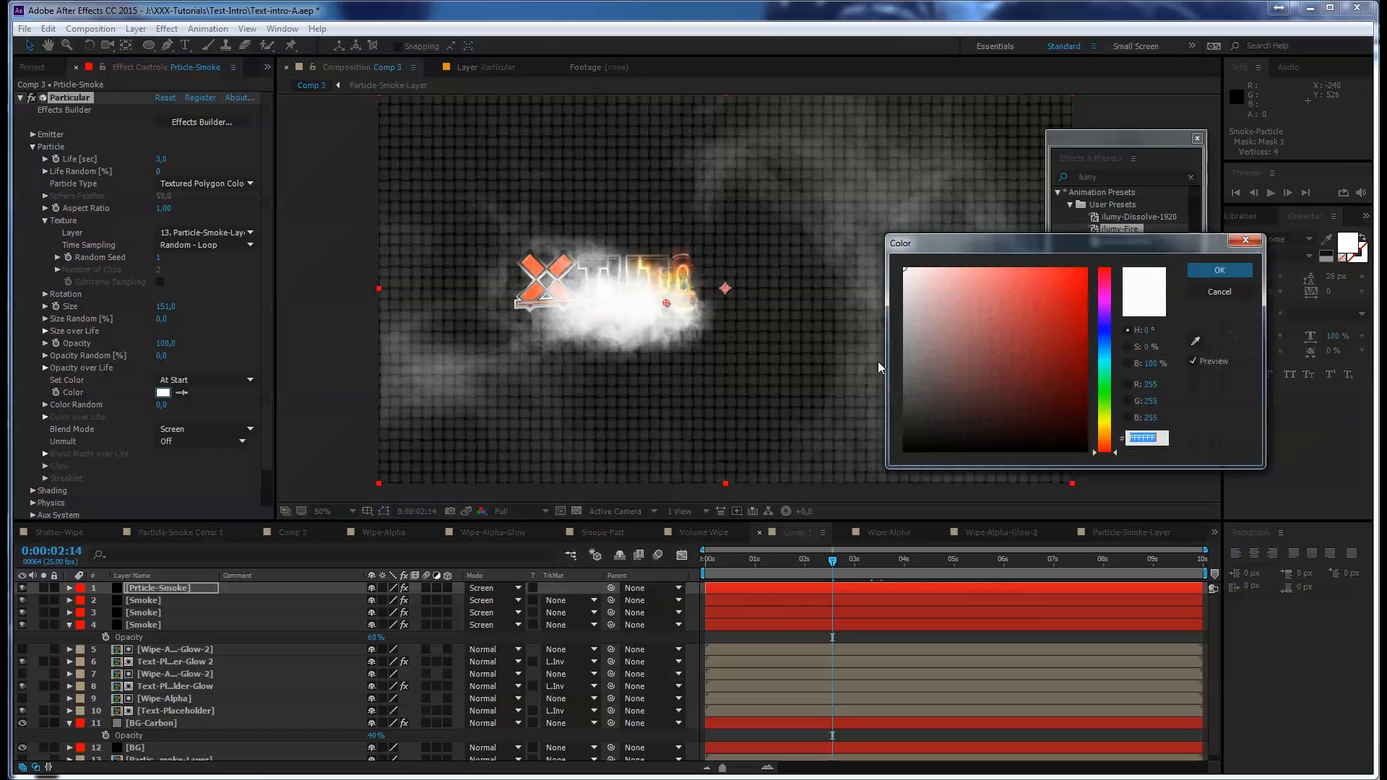
pyautogui.moveTo(1114, 439); pyautogui.dragTo(1114, 432)
pyautogui.moveTo(961, 290); pyautogui.dragTo(994, 270)
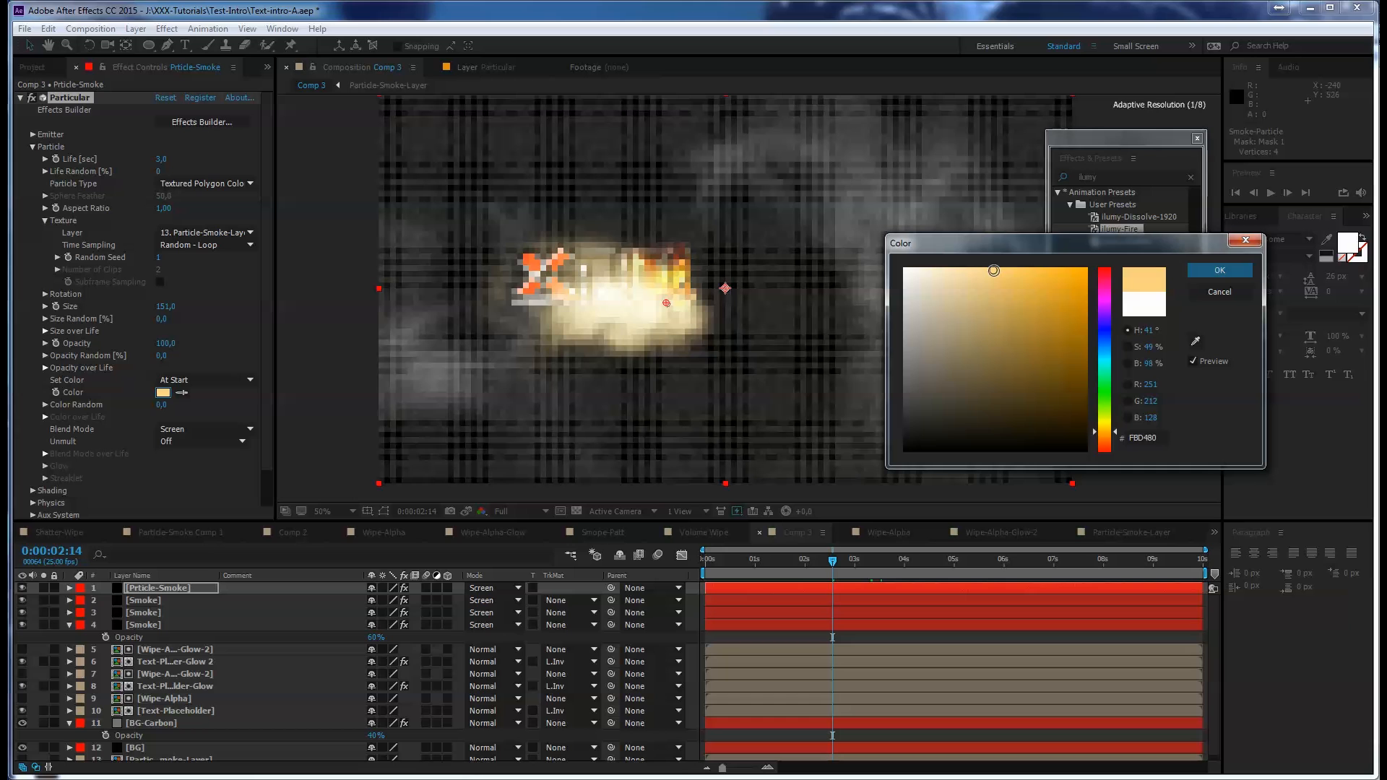
pyautogui.click(1208, 272)
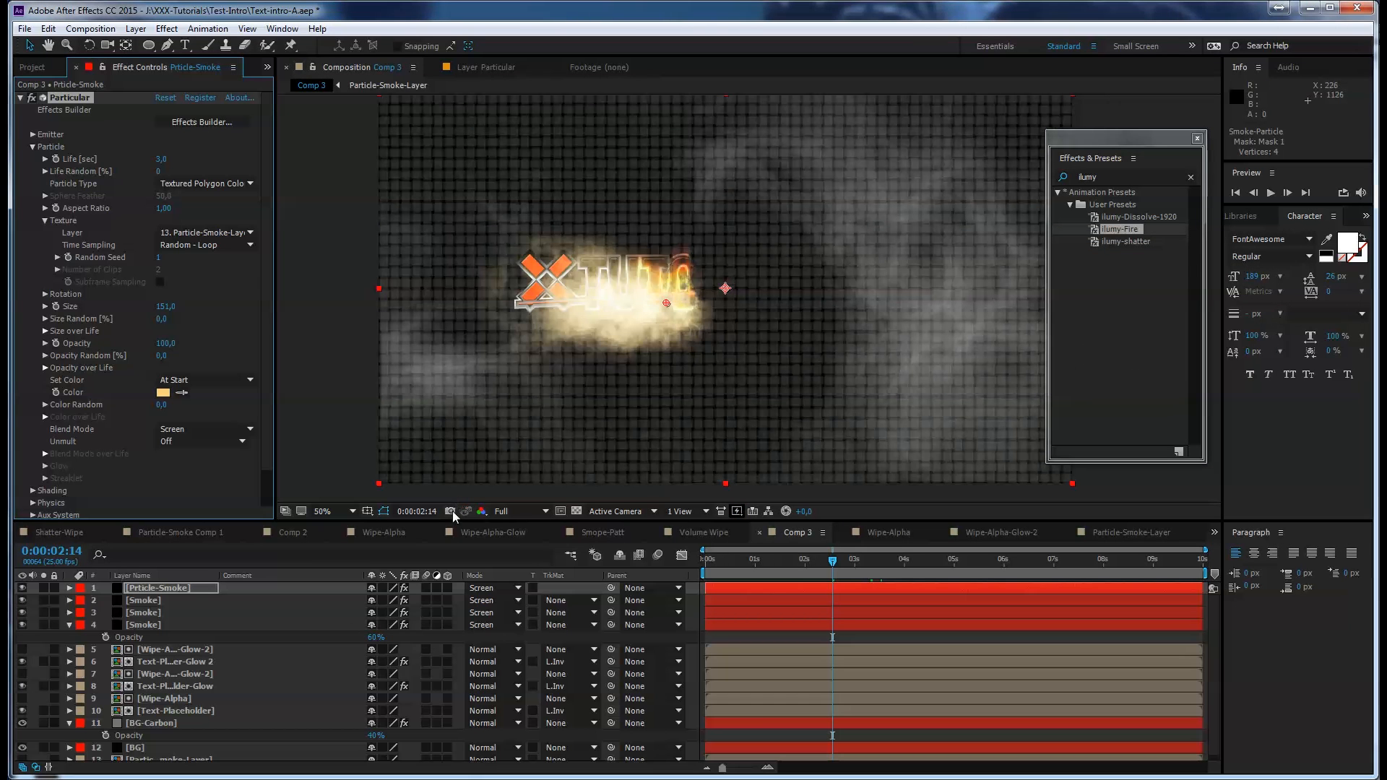
# Move the Prticle-Smoke layer below Text-Placeholder-Glow 2, set that glow layer's blending mode to Add, and check around 0:00:02:16
pyautogui.moveTo(184, 584); pyautogui.dragTo(194, 669)
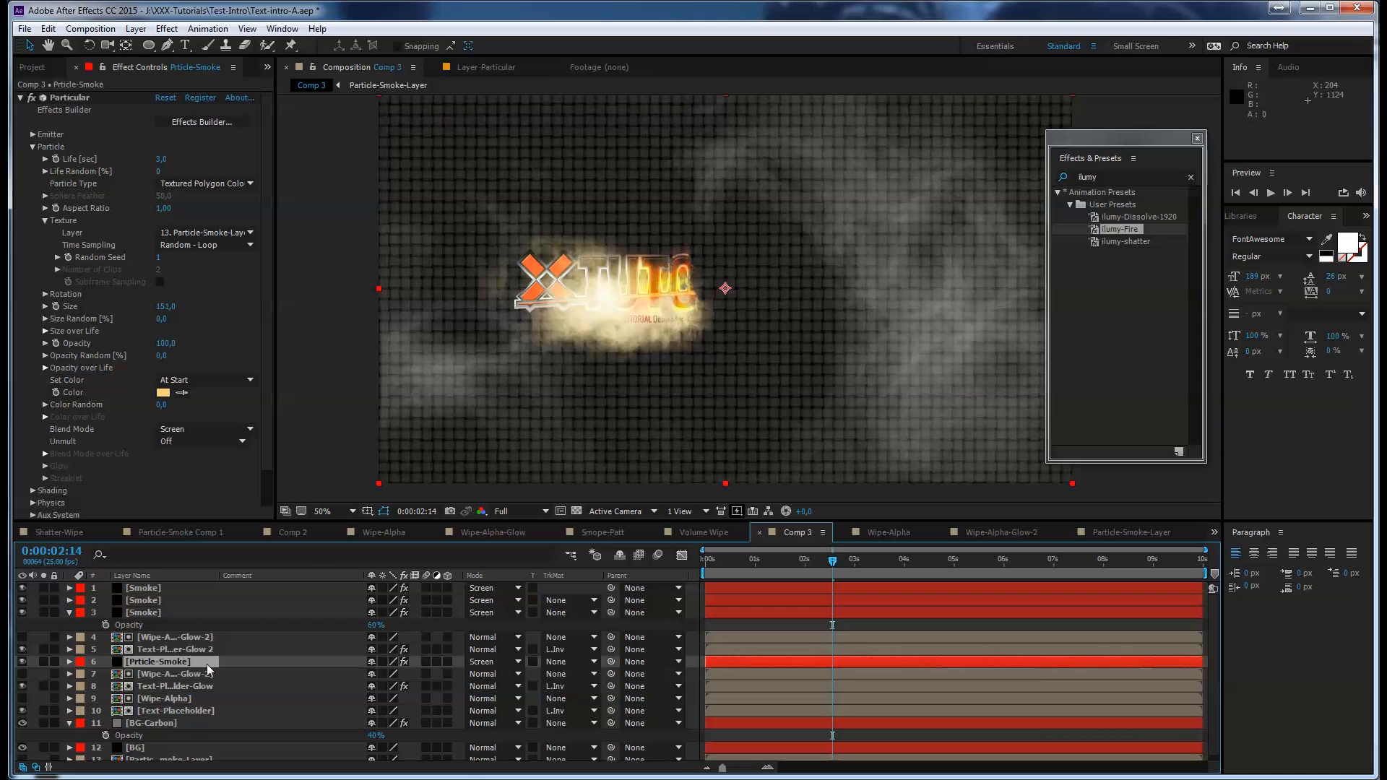
pyautogui.click(204, 649)
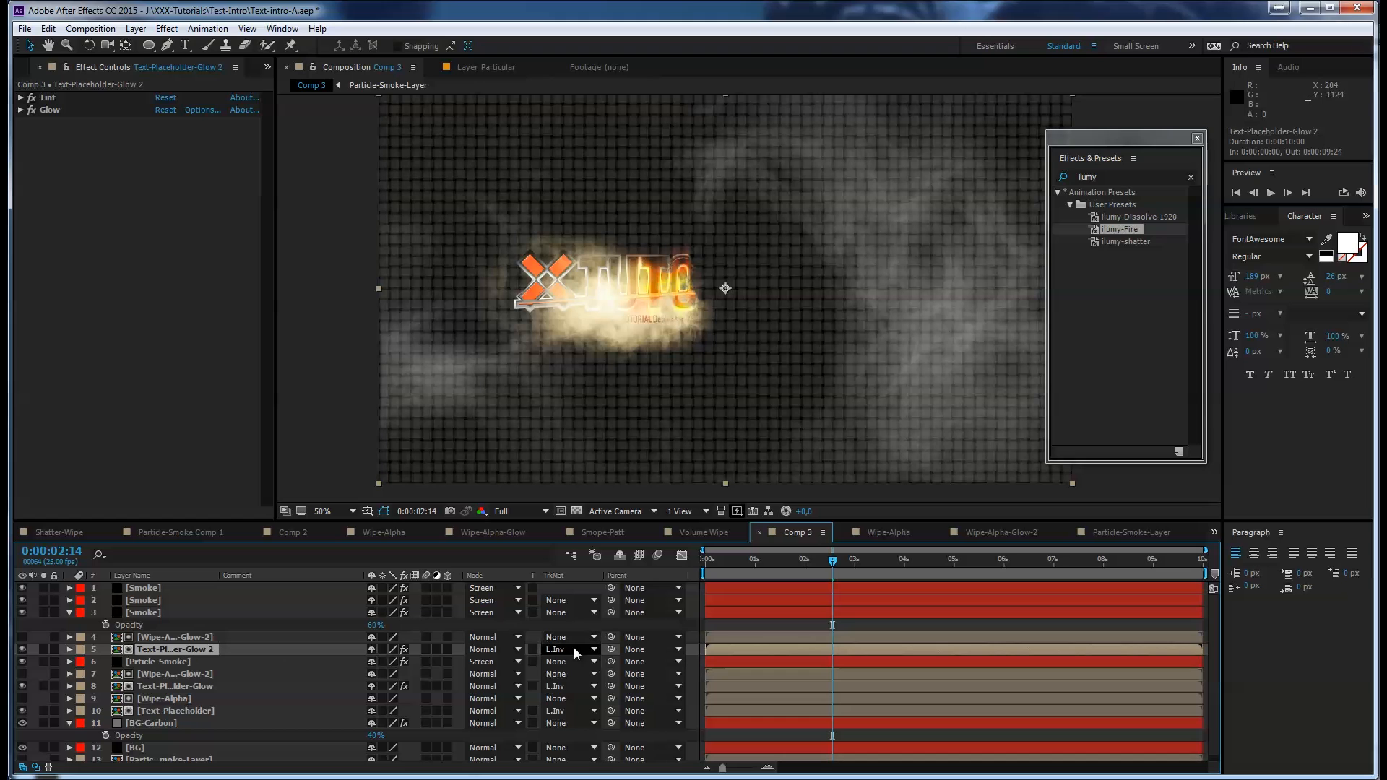
pyautogui.click(518, 650)
pyautogui.click(549, 171)
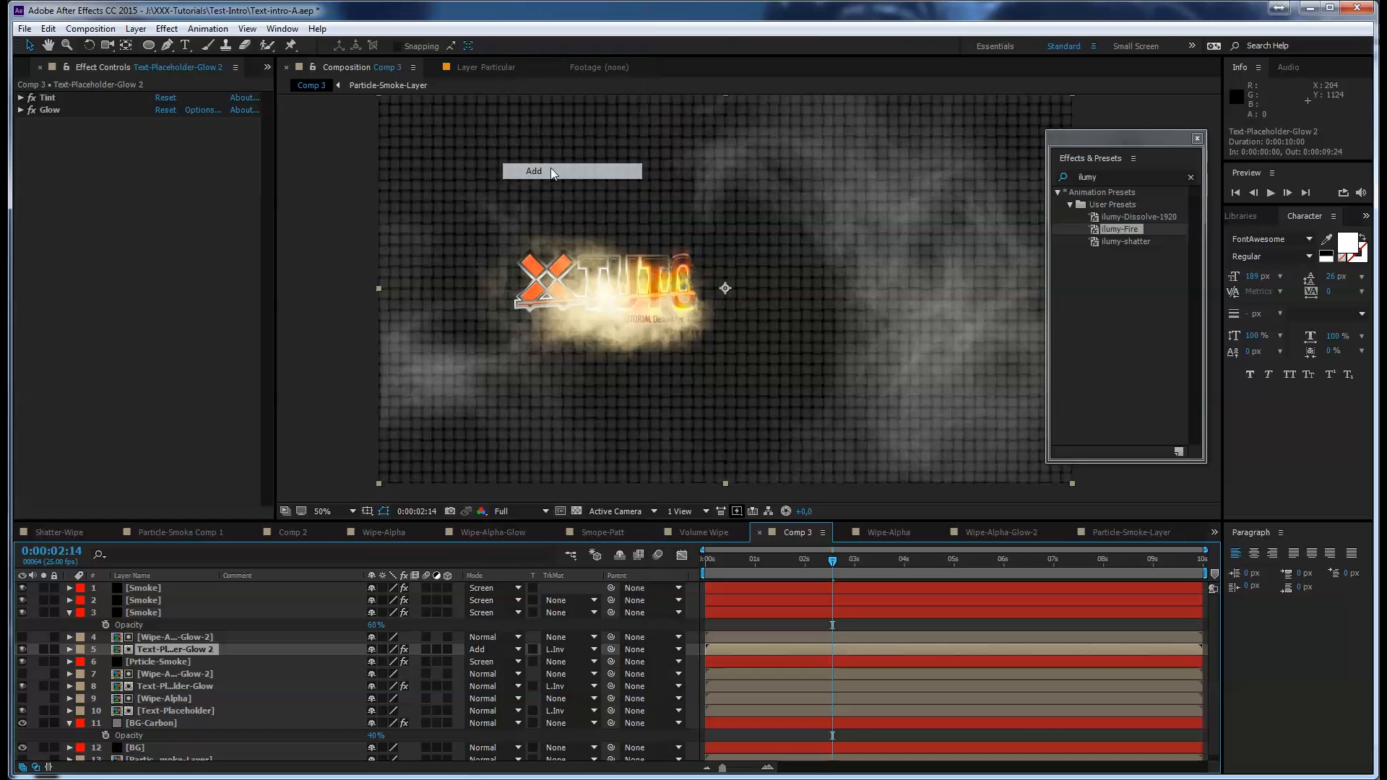
pyautogui.moveTo(852, 559)
pyautogui.mouseDown()
pyautogui.moveTo(890, 562)
pyautogui.moveTo(845, 563)
pyautogui.mouseUp()
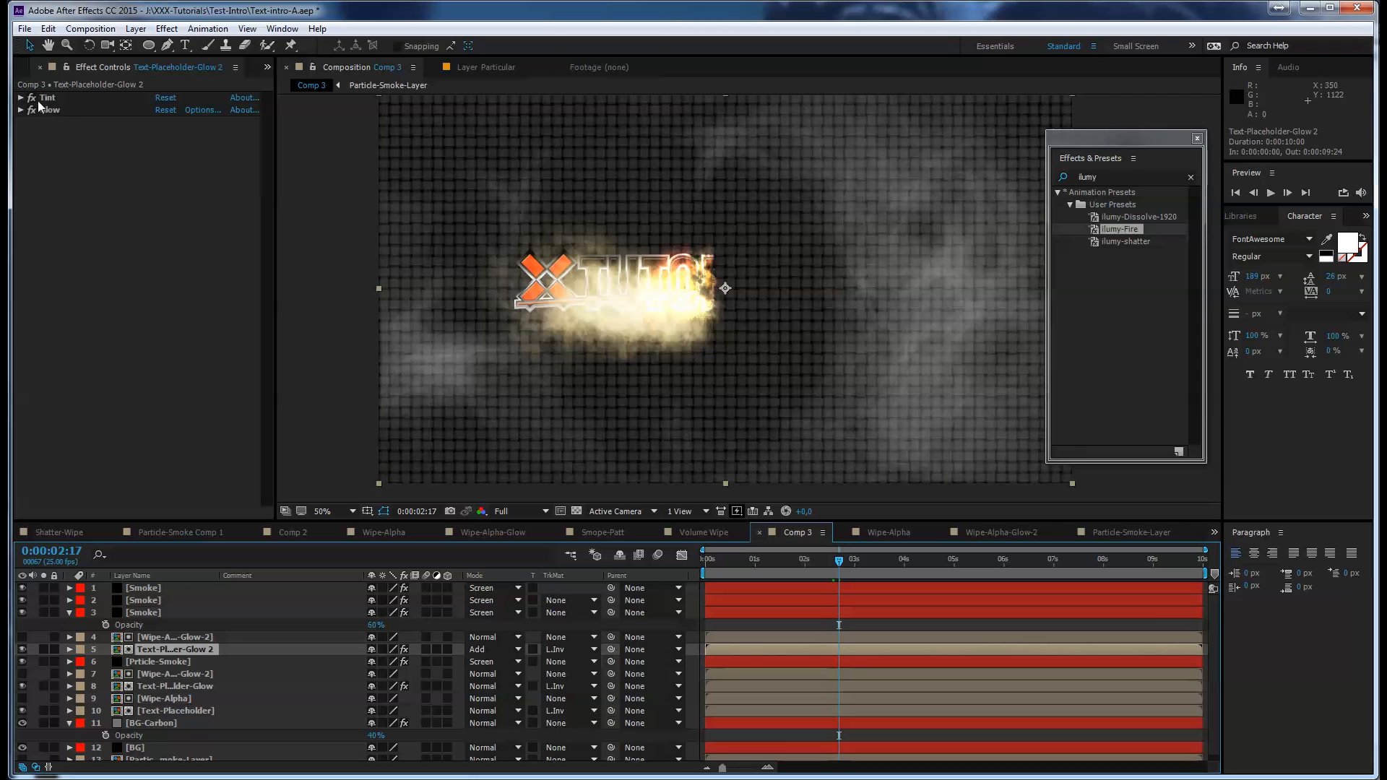
pyautogui.moveTo(841, 563)
pyautogui.mouseDown()
pyautogui.moveTo(910, 562)
pyautogui.moveTo(837, 559)
pyautogui.mouseUp()
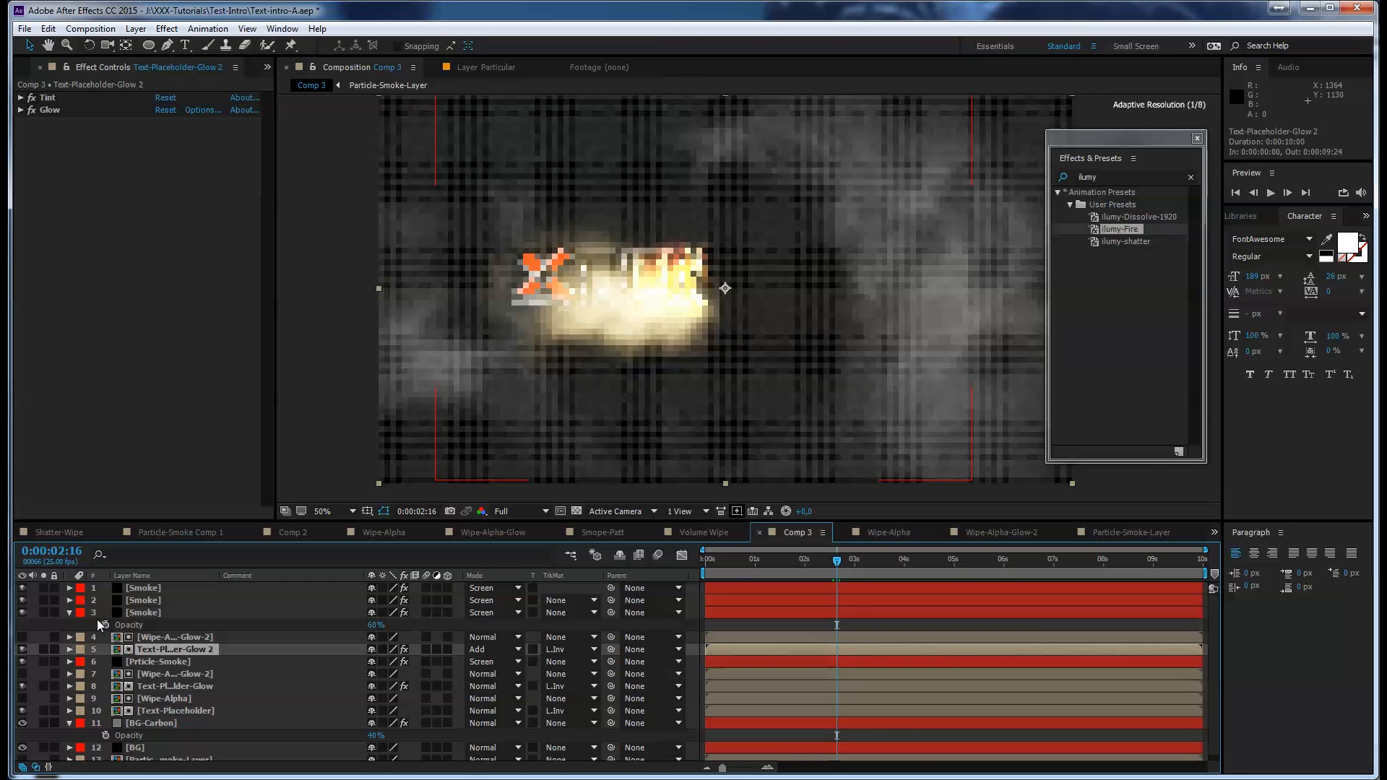
pyautogui.click(69, 613)
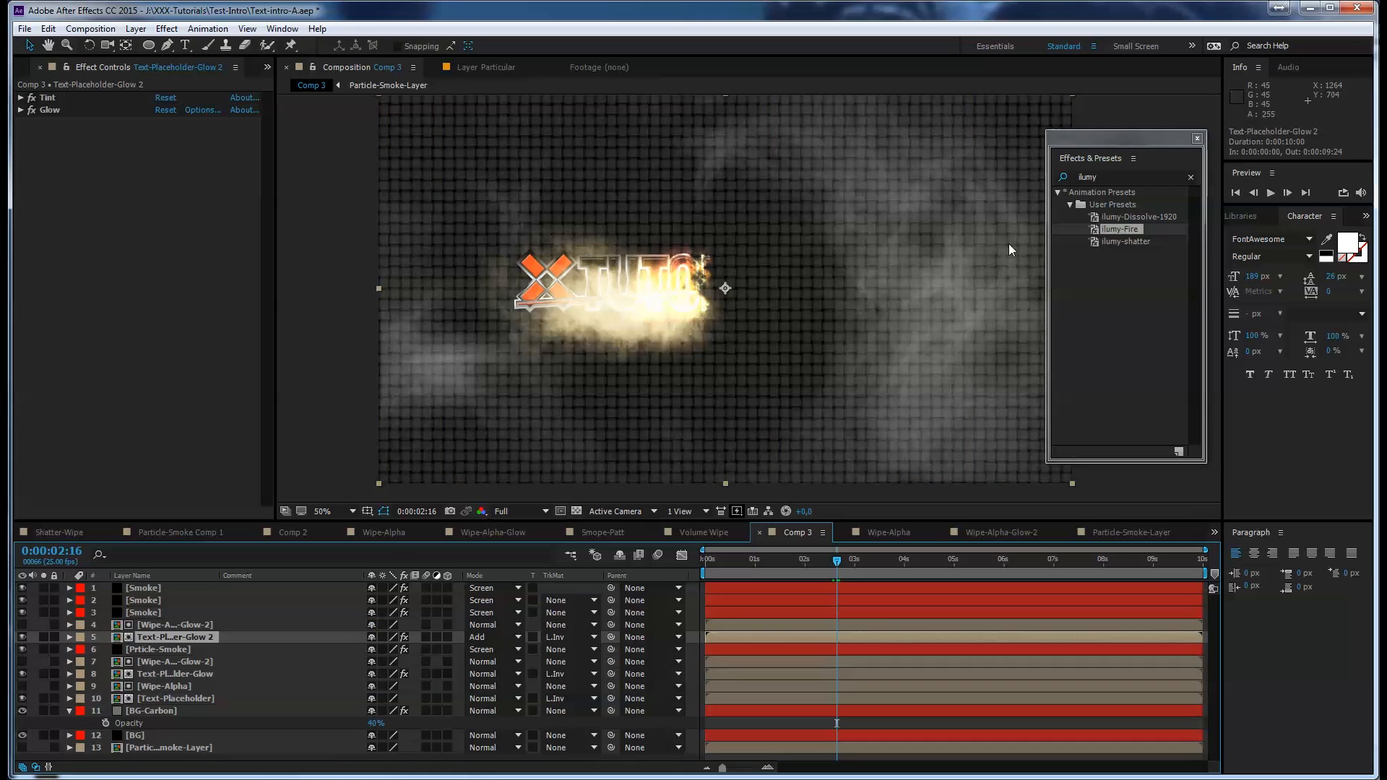
# Search the effects library for "lightn" and select the Advanced Lightning effect
pyautogui.click(1121, 177)
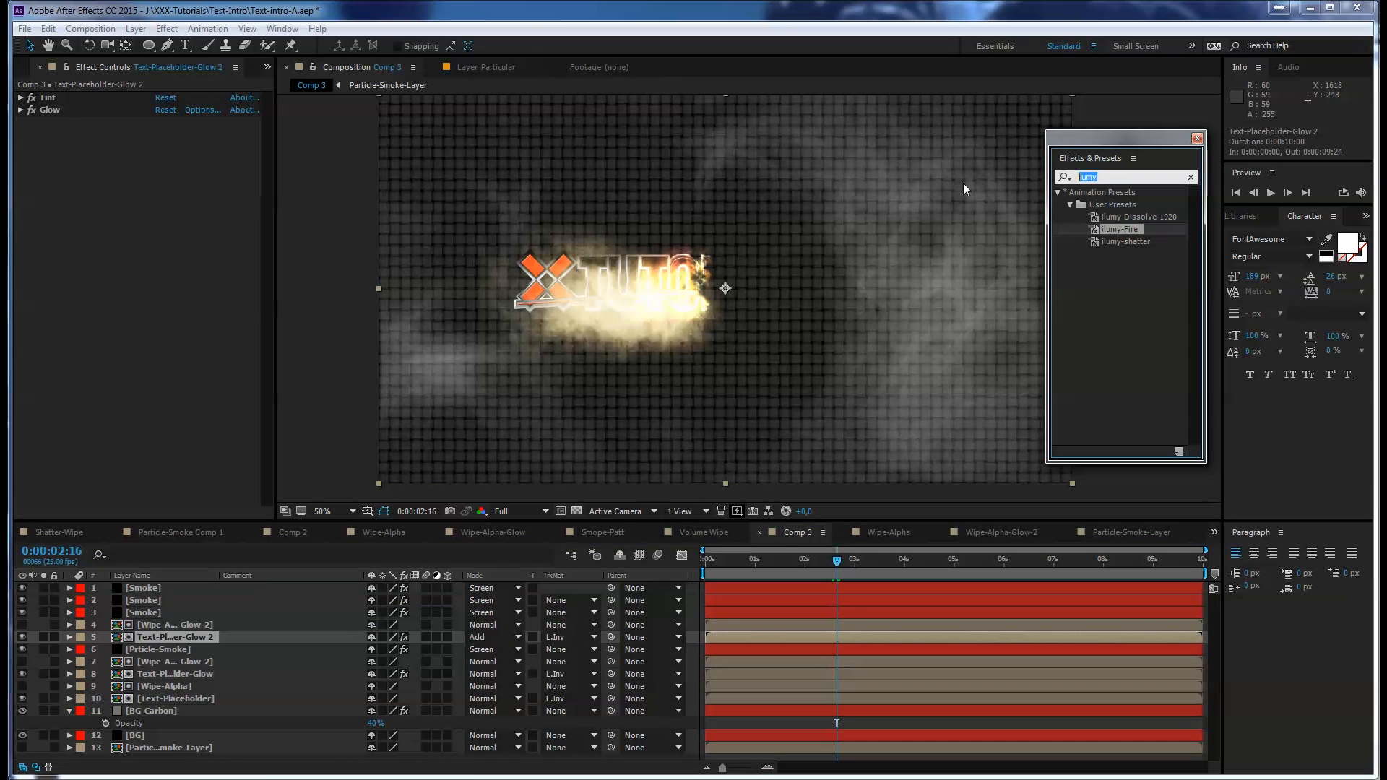
pyautogui.write('ligh')
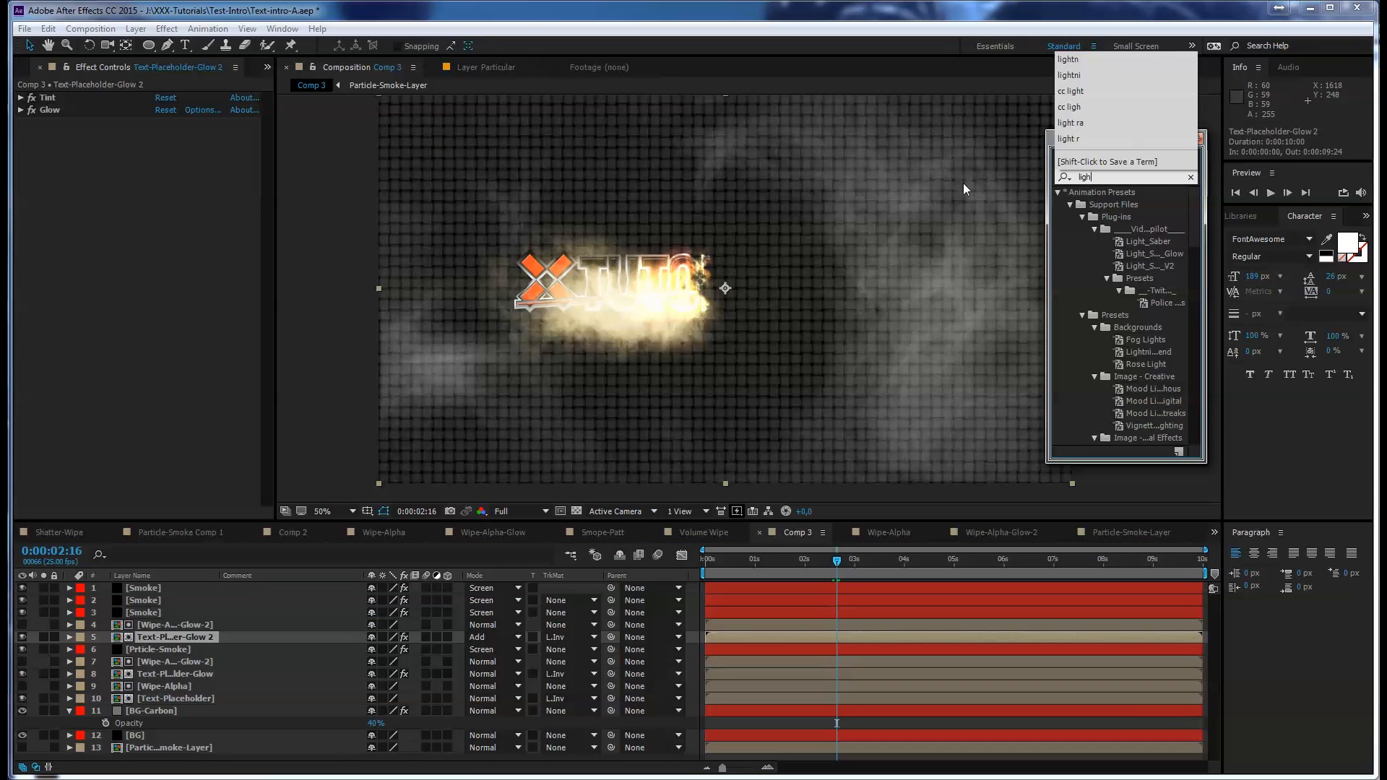
pyautogui.write('t')
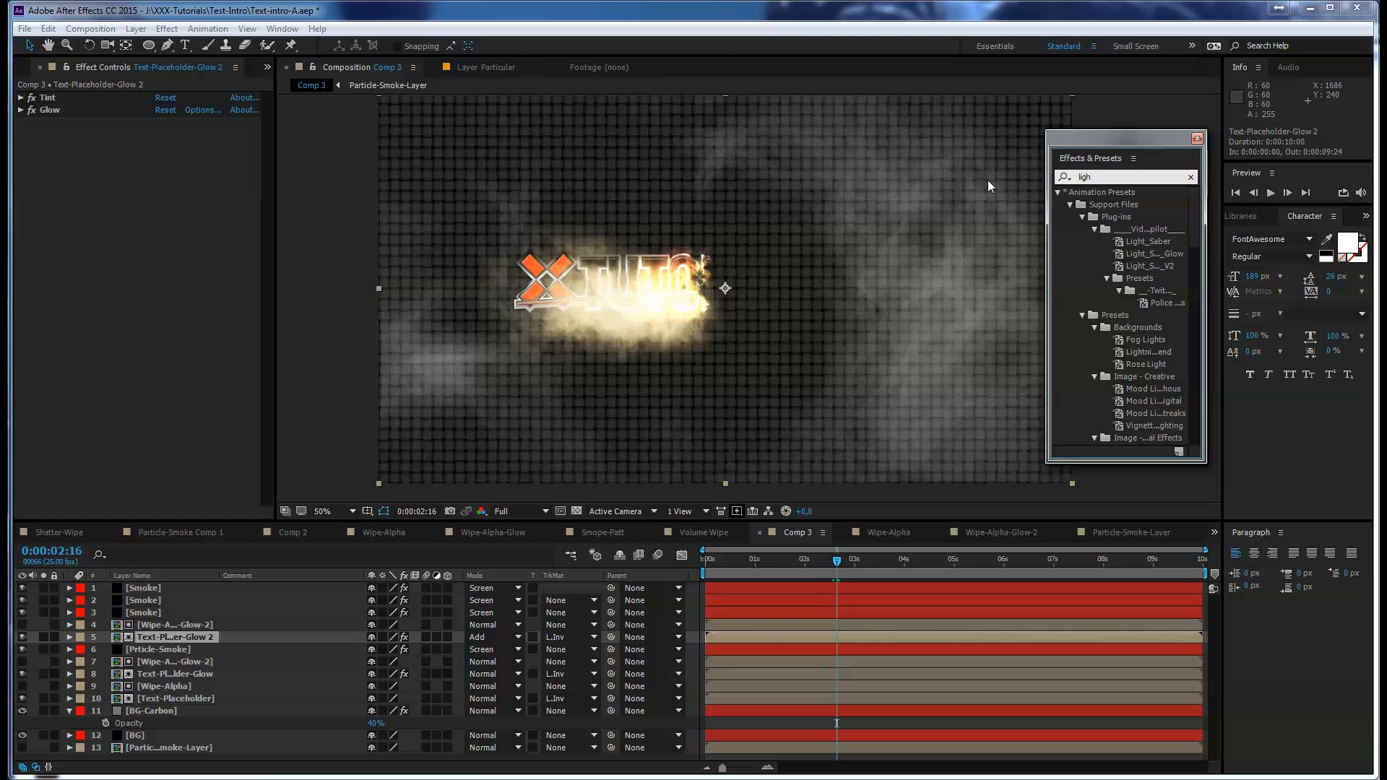
pyautogui.write('n')
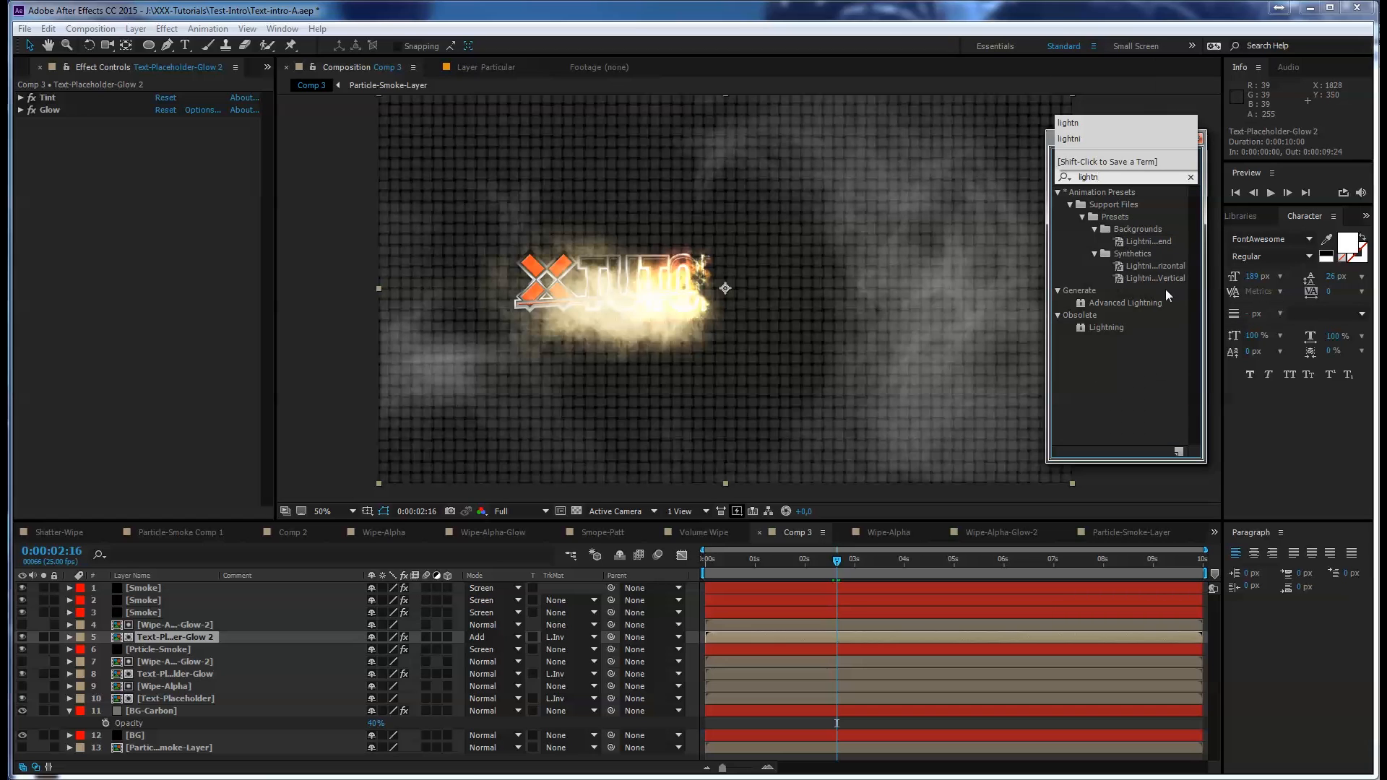
pyautogui.click(1132, 309)
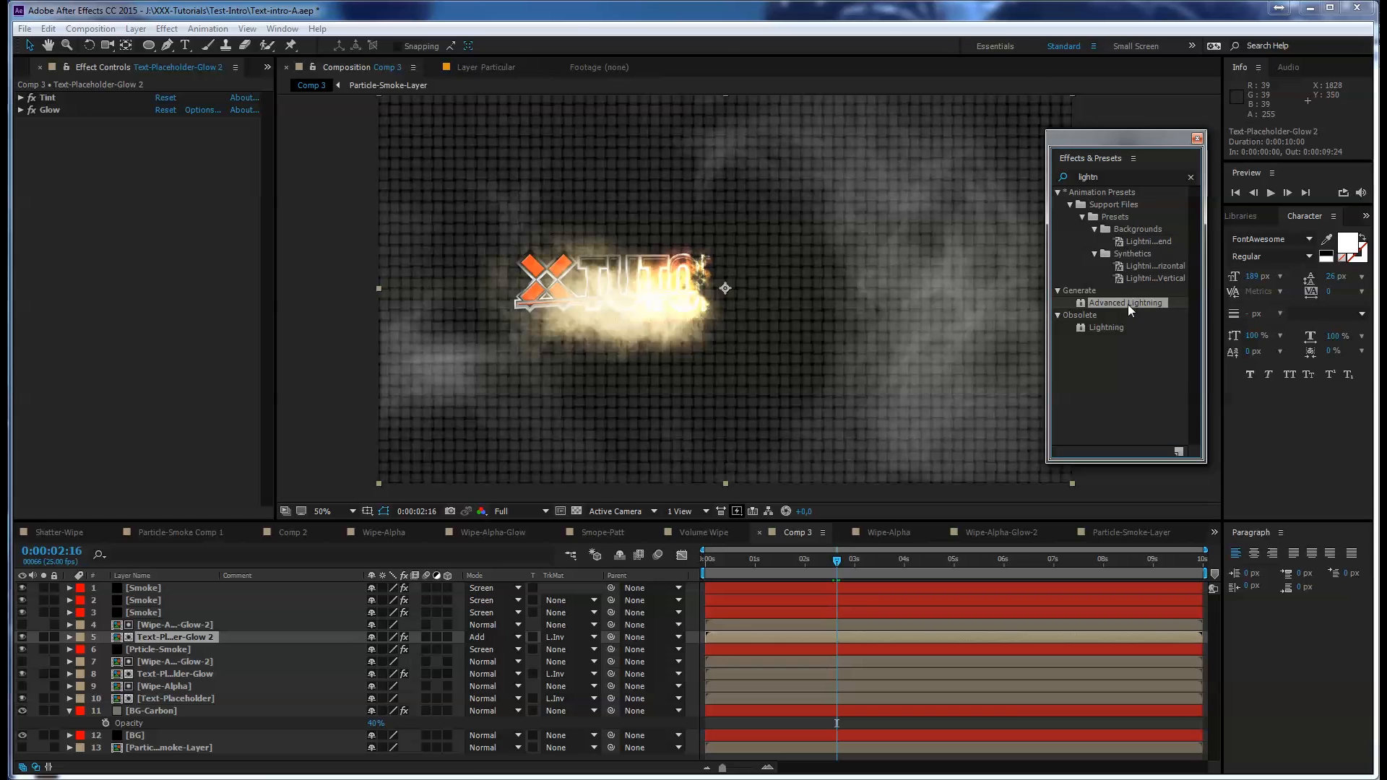
# Create a black 1920 × 1080 px solid named Thunder directly above the Text-Placeholder-Glow layer
pyautogui.click(136, 29)
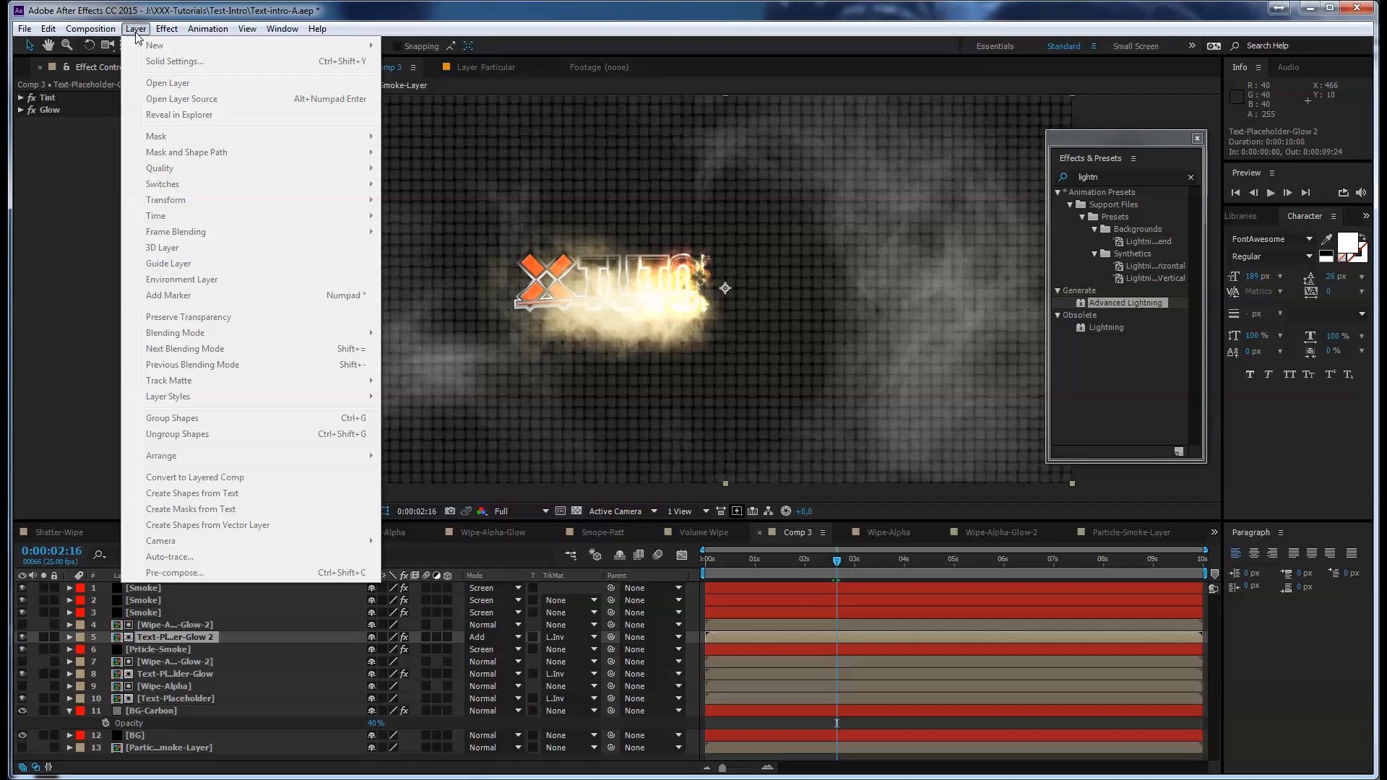
pyautogui.click(157, 676)
pyautogui.click(136, 29)
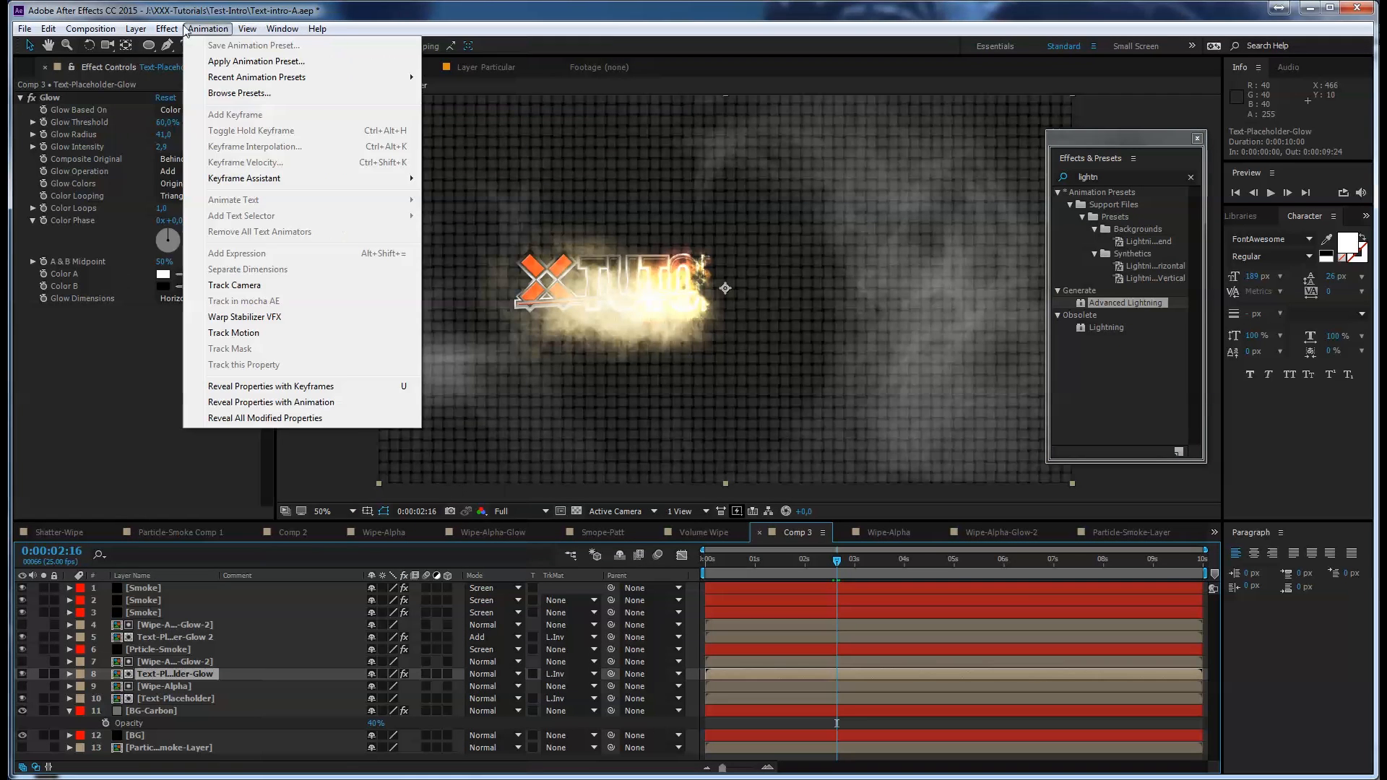
pyautogui.moveTo(136, 29)
pyautogui.moveTo(278, 48)
pyautogui.click(410, 63)
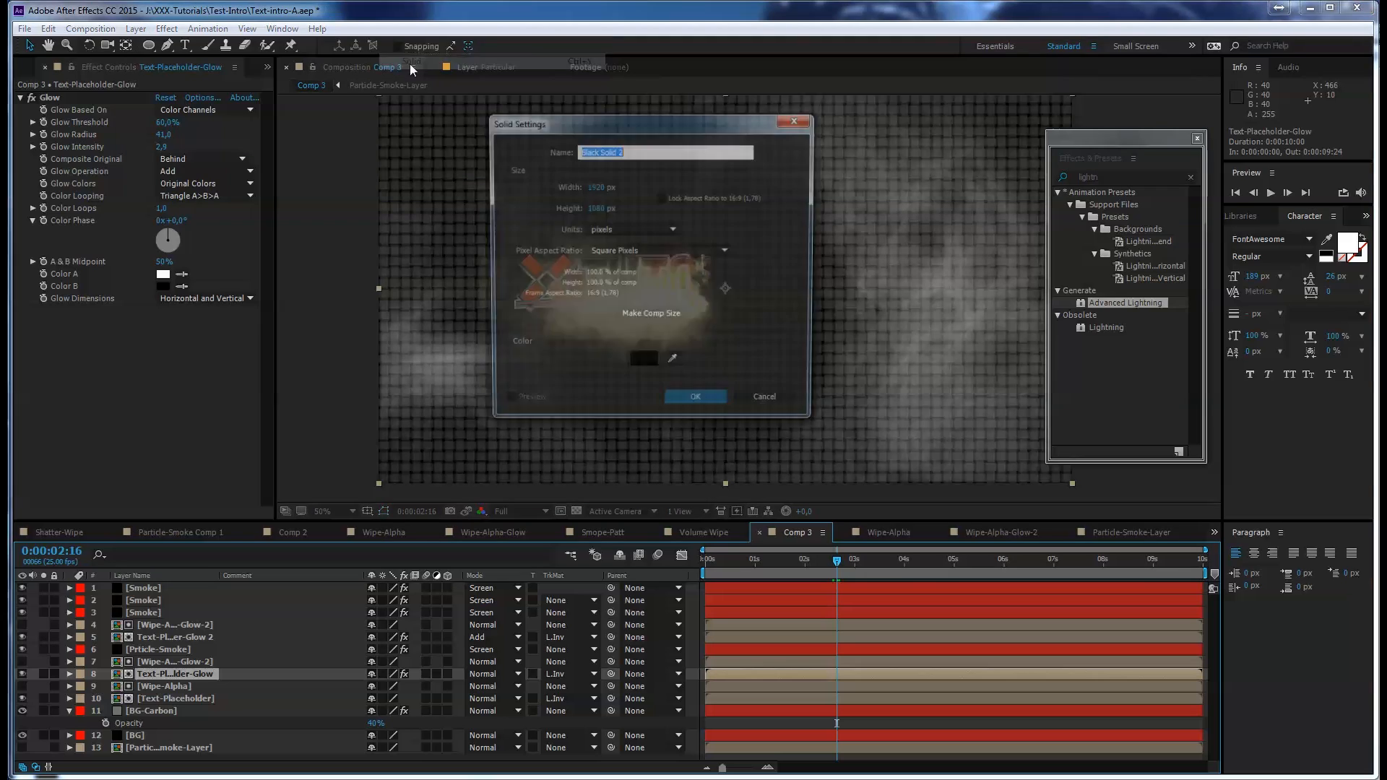
pyautogui.write('Ligh')
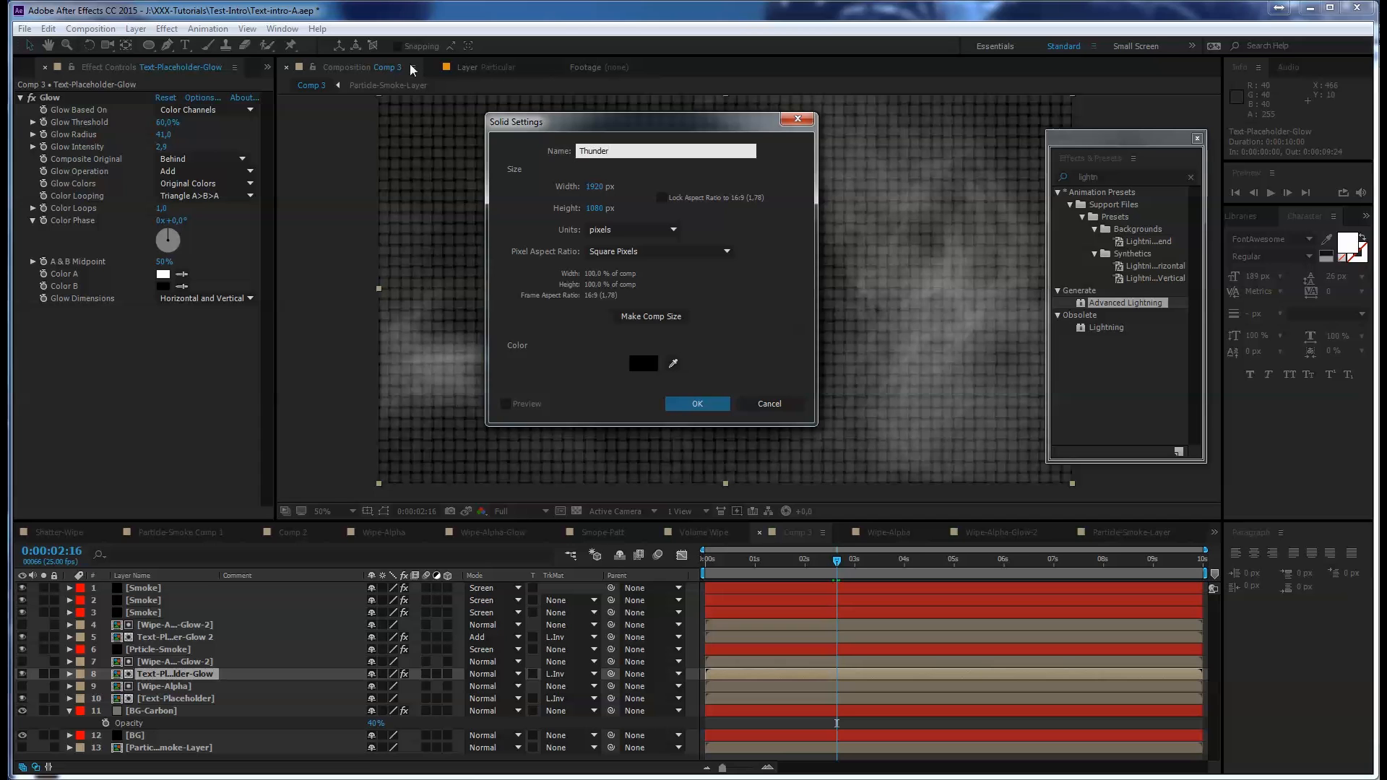
pyautogui.press('Return')
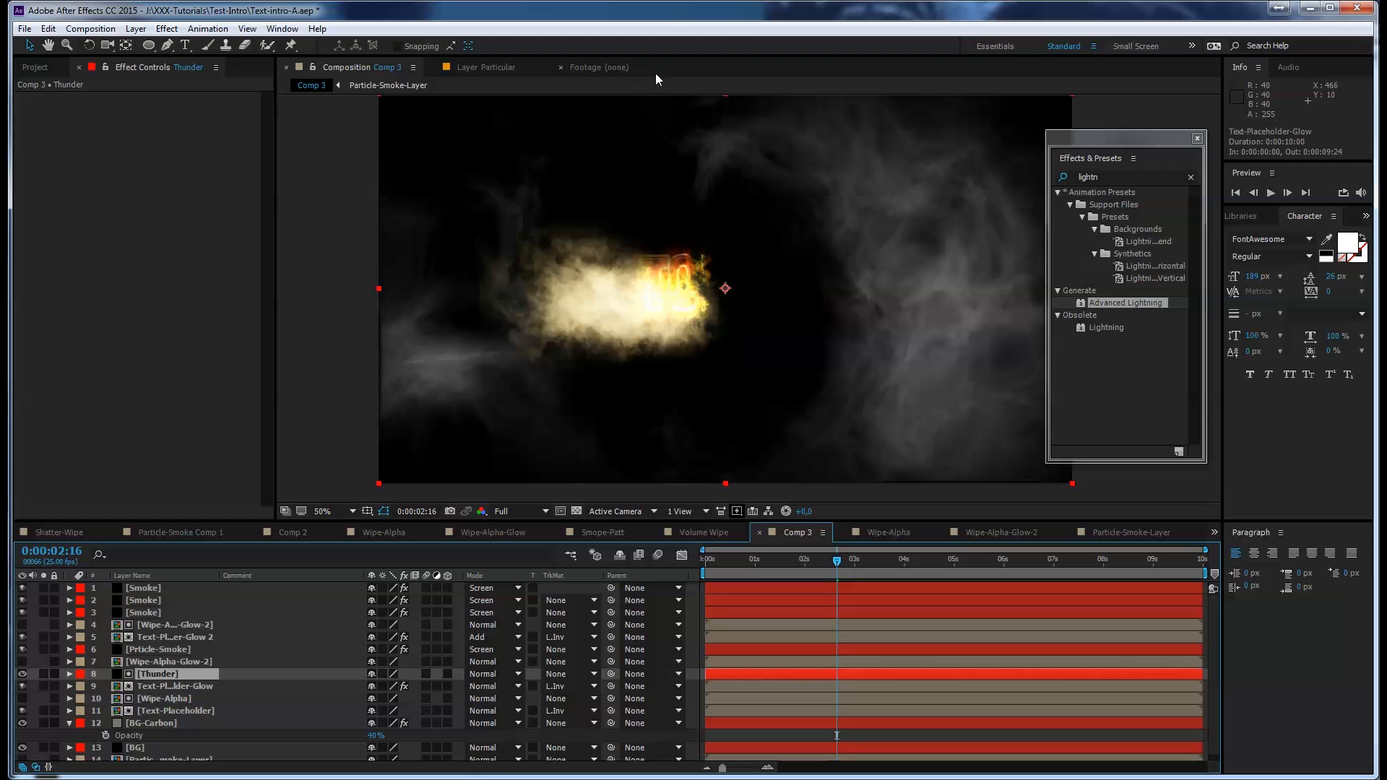
# Move the Thunder layer directly below the three upper Smoke layers and apply Advanced Lightning to it
pyautogui.moveTo(172, 674); pyautogui.dragTo(168, 622)
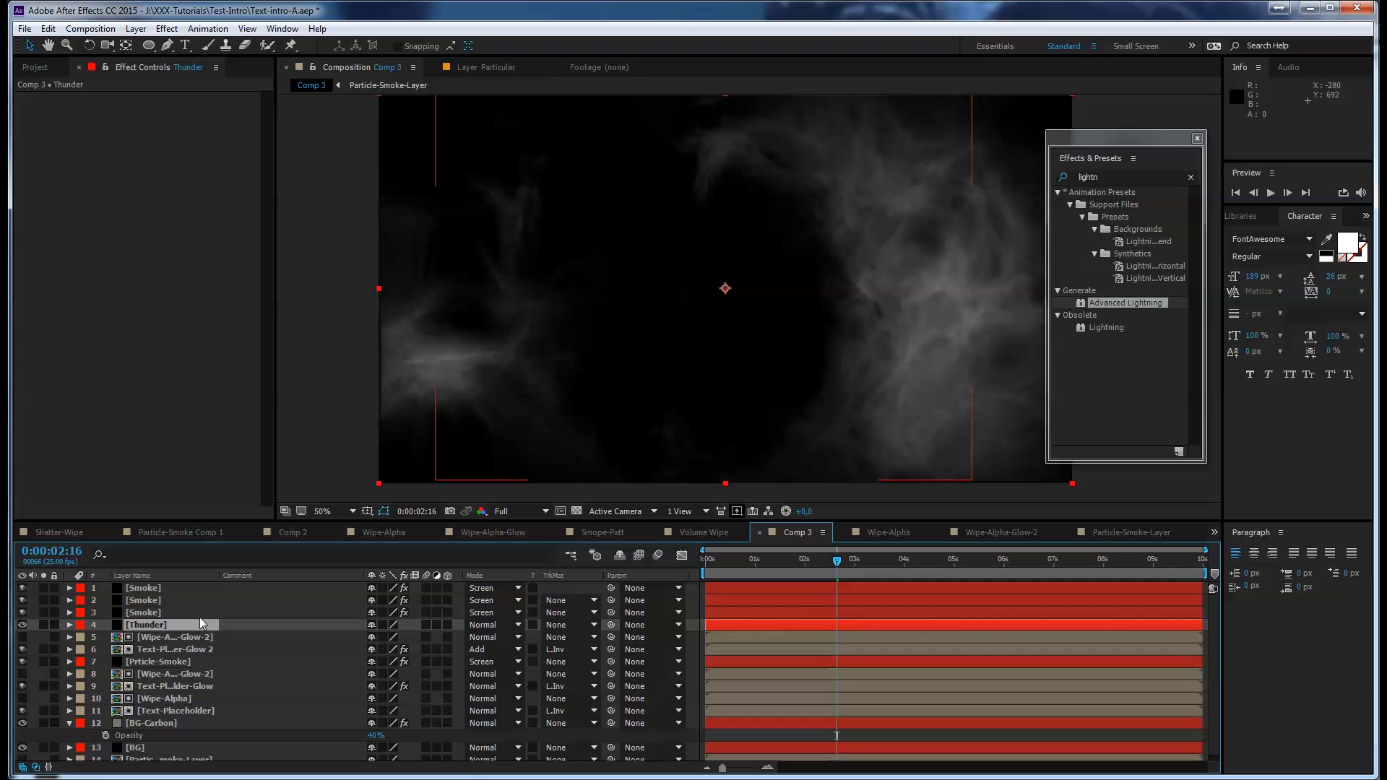
pyautogui.doubleClick(1120, 304)
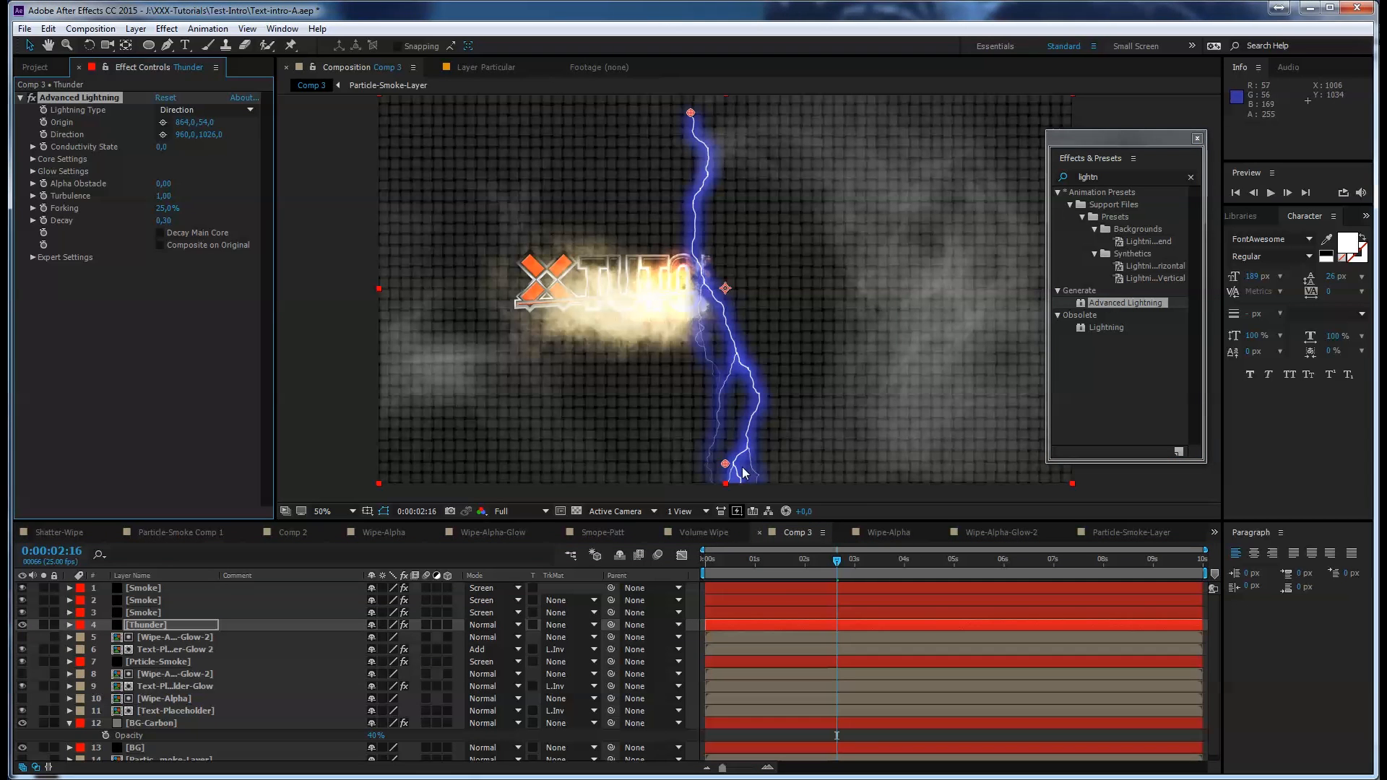
# Set the Lightning Type to Strike, with its Origin above the frame at about 790, -48 and its Direction point on the X logo
pyautogui.moveTo(725, 463); pyautogui.dragTo(688, 373)
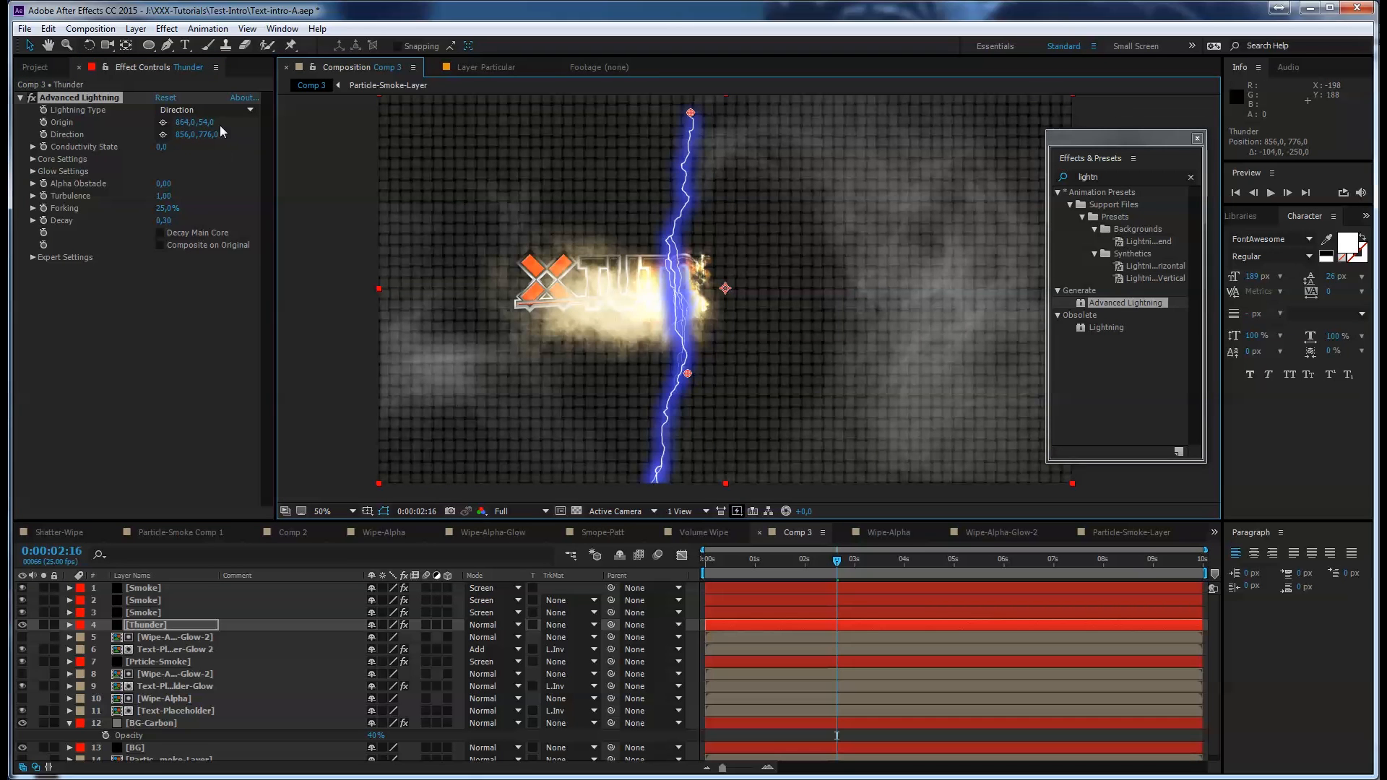
pyautogui.click(205, 110)
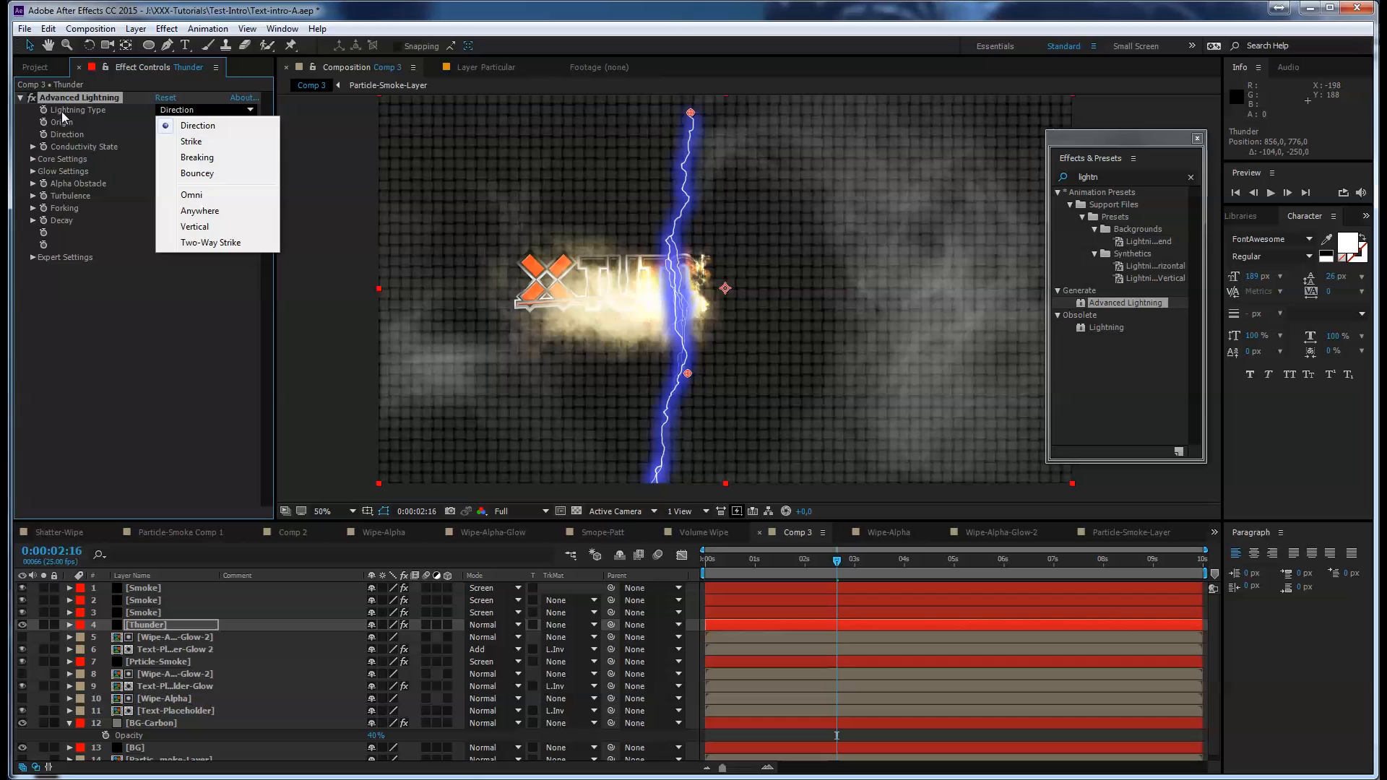
pyautogui.click(220, 142)
pyautogui.moveTo(691, 112); pyautogui.dragTo(670, 86)
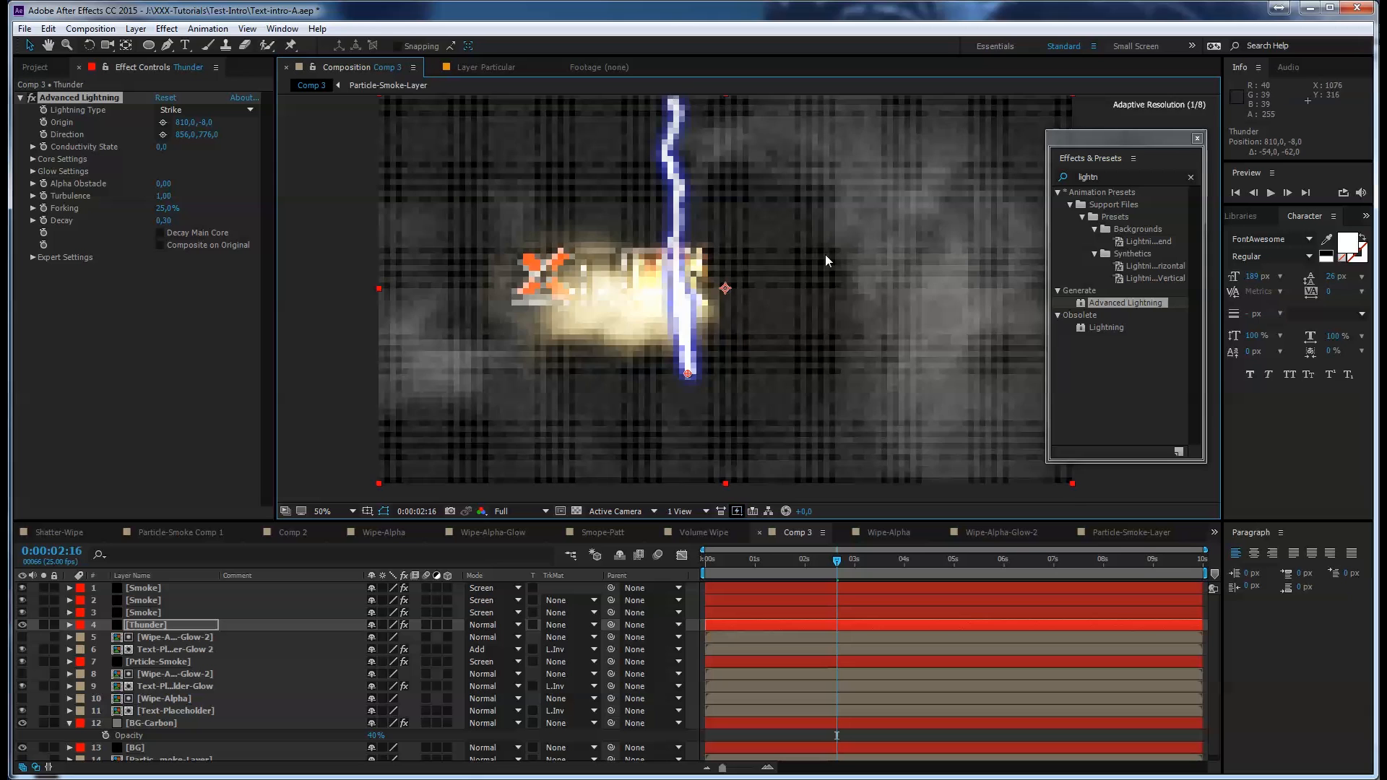
pyautogui.moveTo(830, 260); pyautogui.dragTo(832, 289)
pyautogui.moveTo(673, 121); pyautogui.dragTo(666, 106)
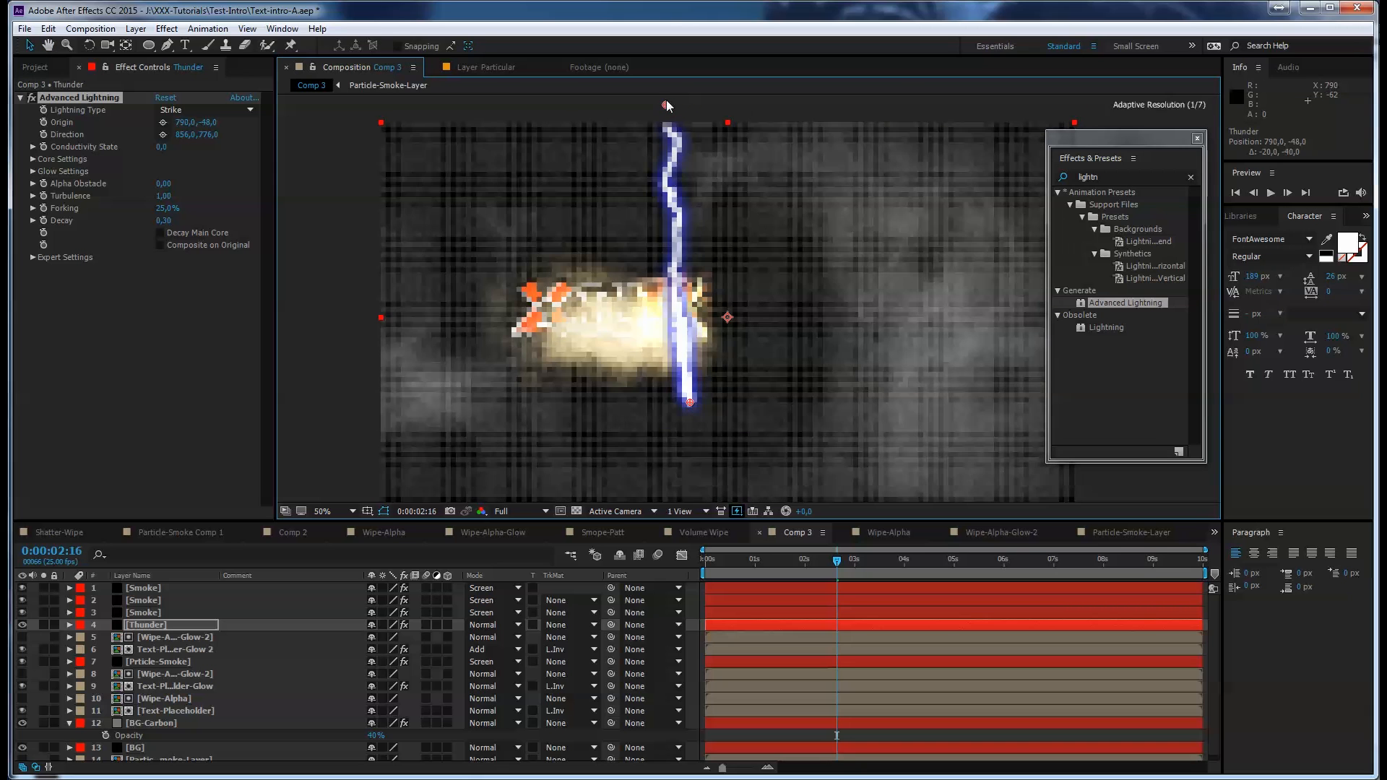
pyautogui.moveTo(690, 402); pyautogui.dragTo(536, 319)
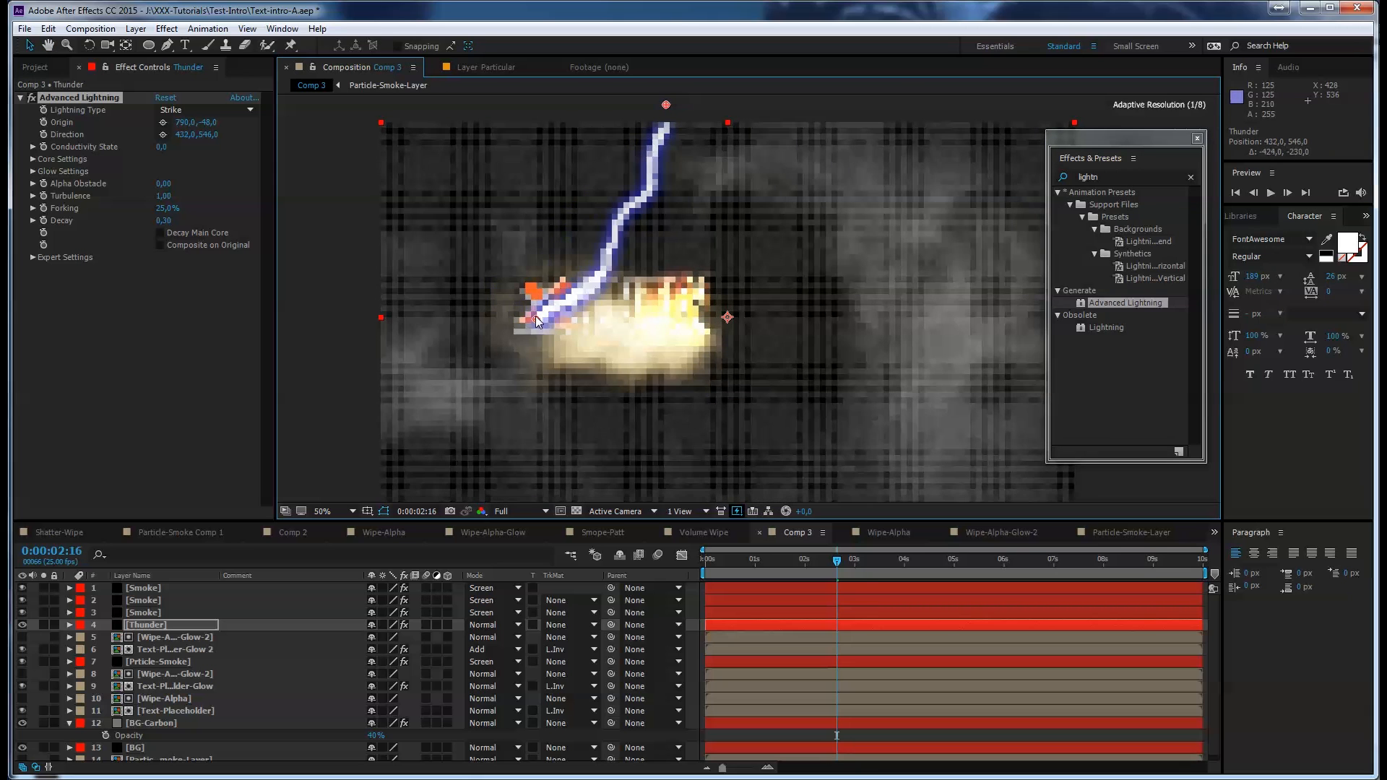
# At 0:00:01:14, place the lightning's Direction point at about 374, 550 and enable keyframing for Direction
pyautogui.click(758, 562)
pyautogui.moveTo(759, 563); pyautogui.dragTo(783, 564)
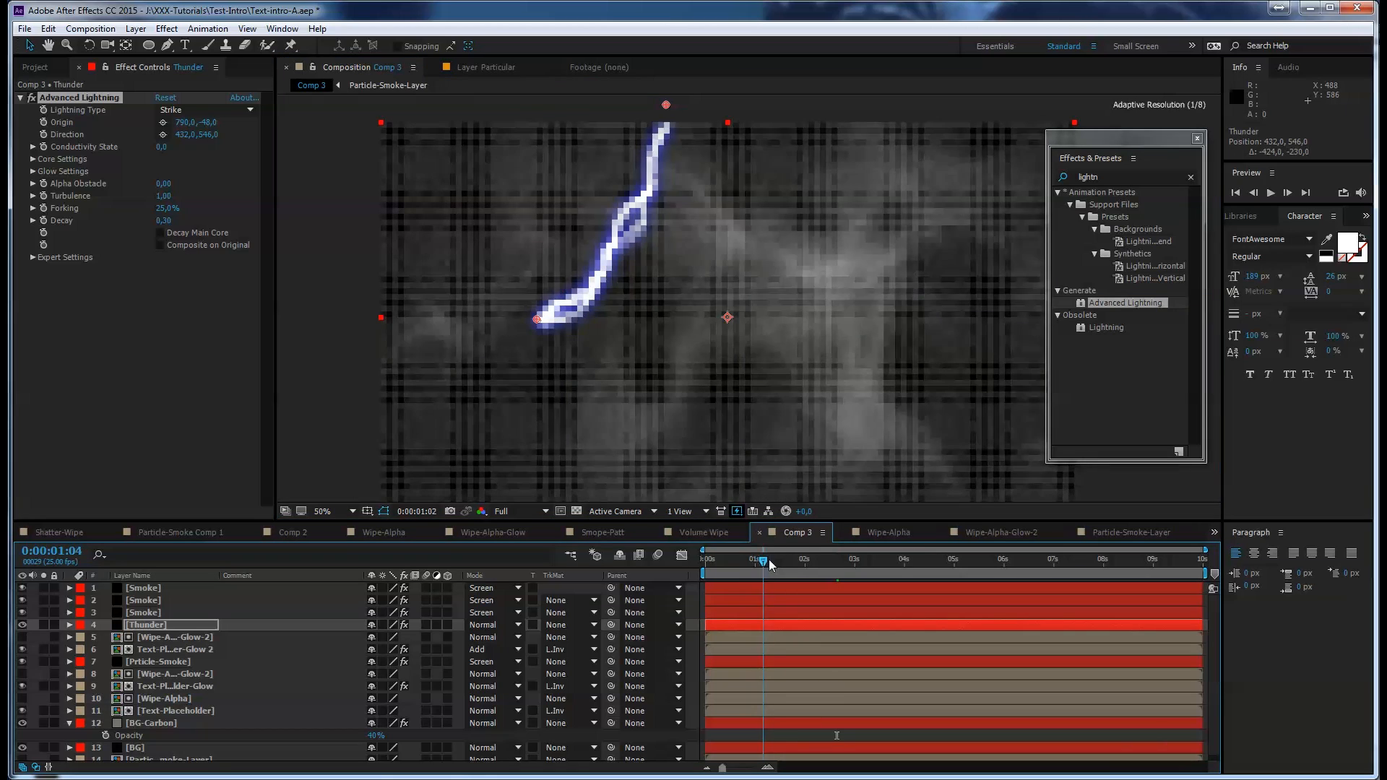
pyautogui.moveTo(536, 320); pyautogui.dragTo(515, 322)
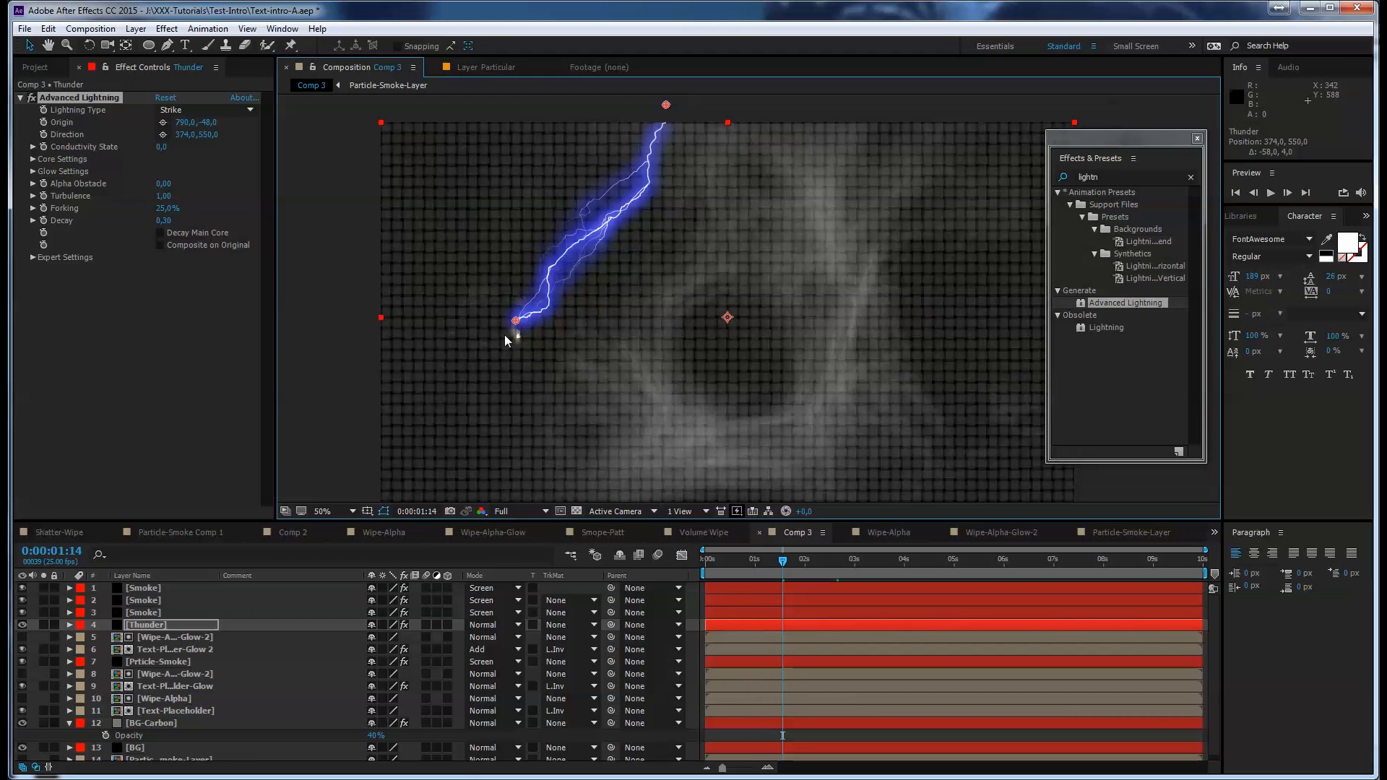
pyautogui.click(44, 134)
# At 0:00:04:06, keyframe the lightning's Direction point at the end of the logo text, about 1520, 516
pyautogui.moveTo(784, 563); pyautogui.dragTo(917, 565)
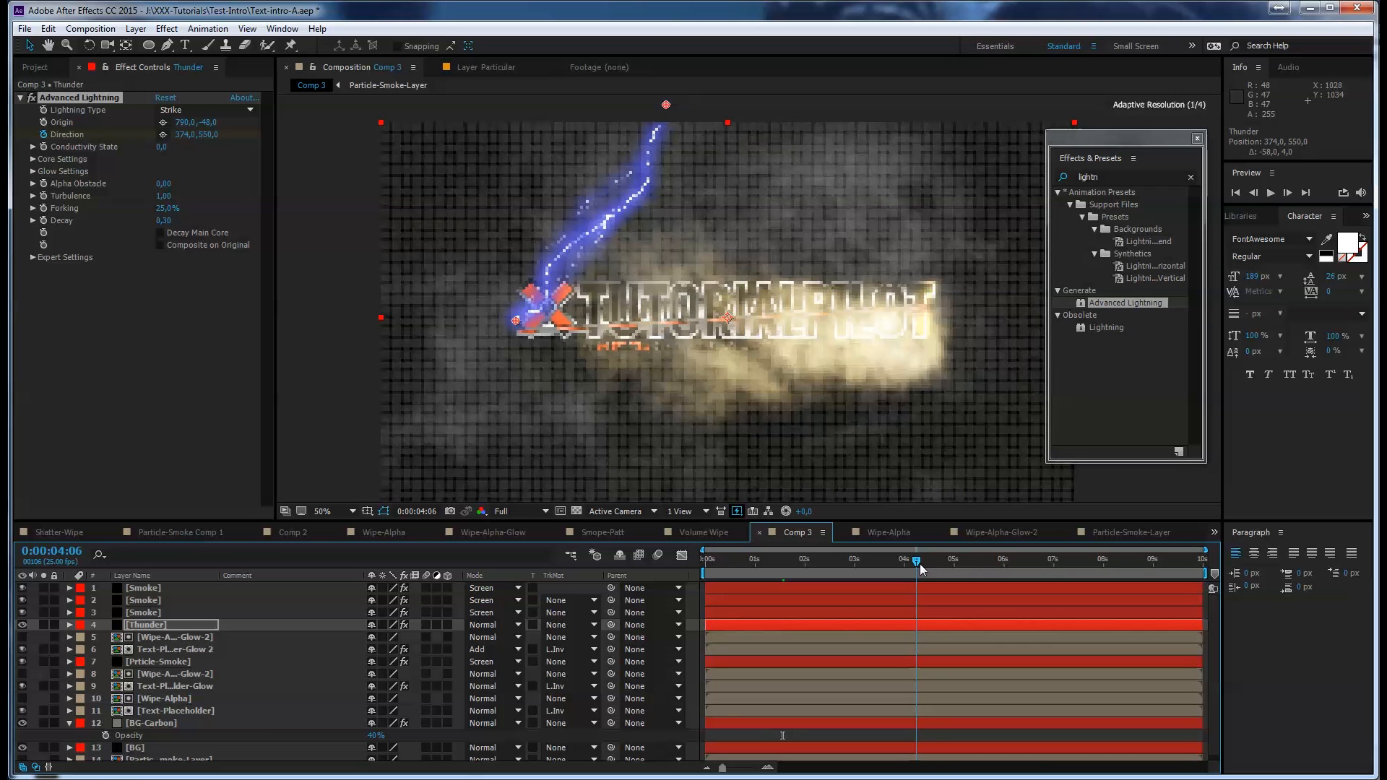
pyautogui.moveTo(511, 325); pyautogui.dragTo(930, 309)
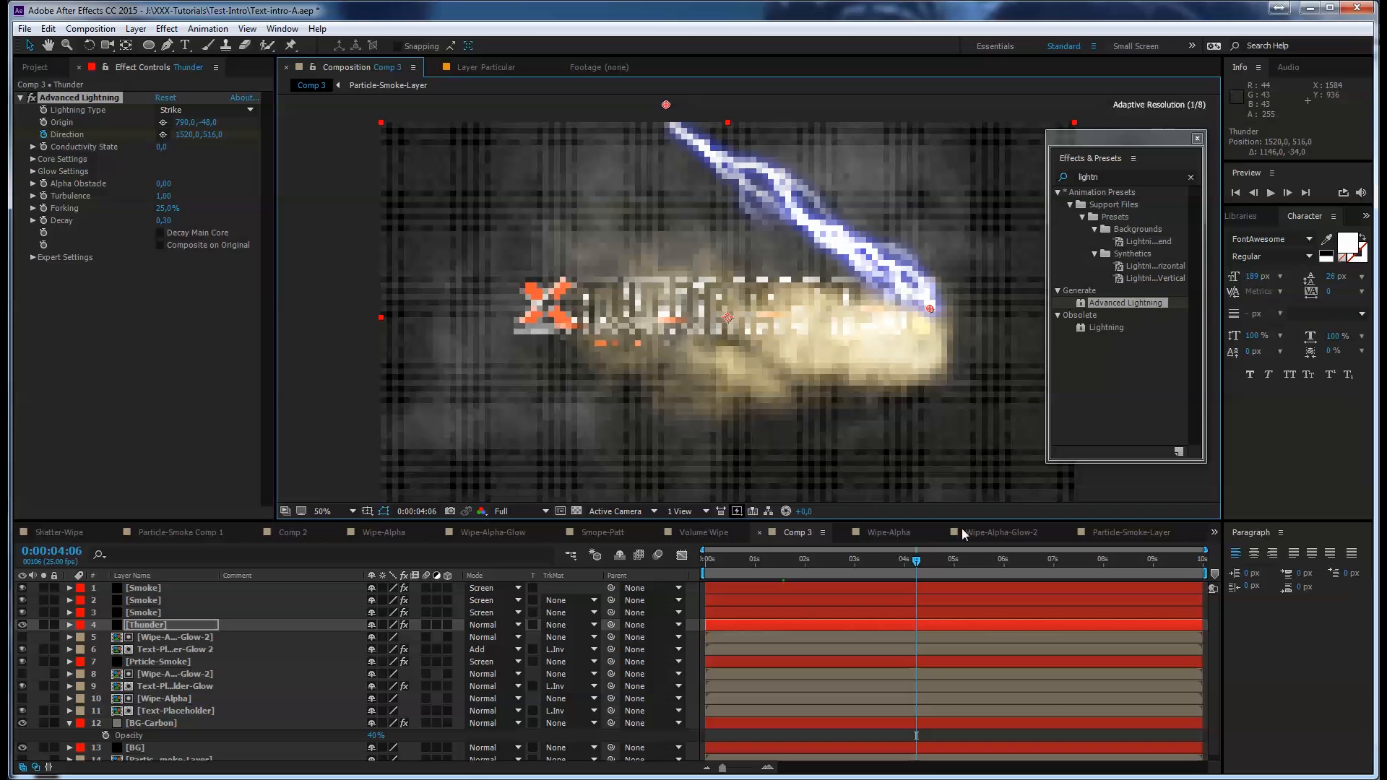
pyautogui.moveTo(916, 564)
pyautogui.mouseDown()
pyautogui.moveTo(770, 564)
pyautogui.moveTo(920, 556)
pyautogui.mouseUp()
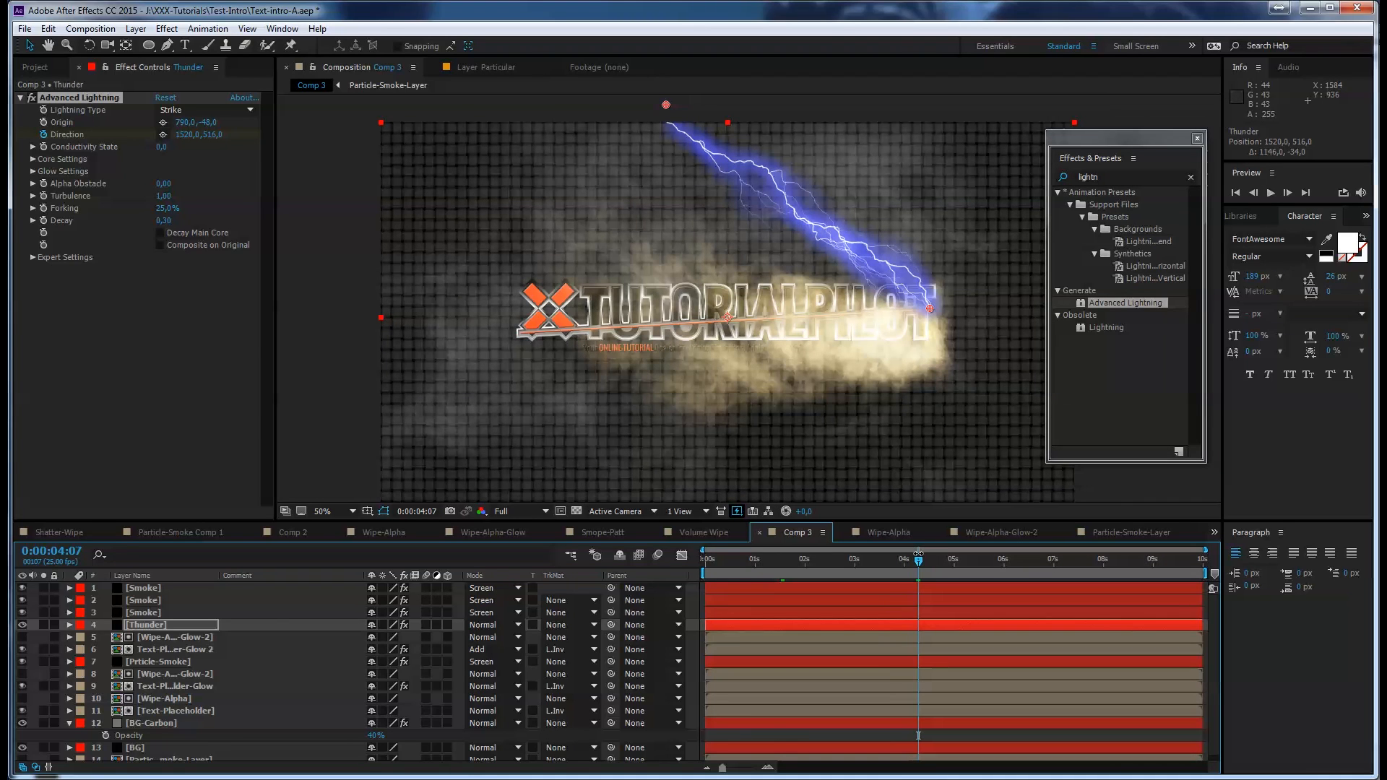
pyautogui.moveTo(918, 556); pyautogui.dragTo(917, 557)
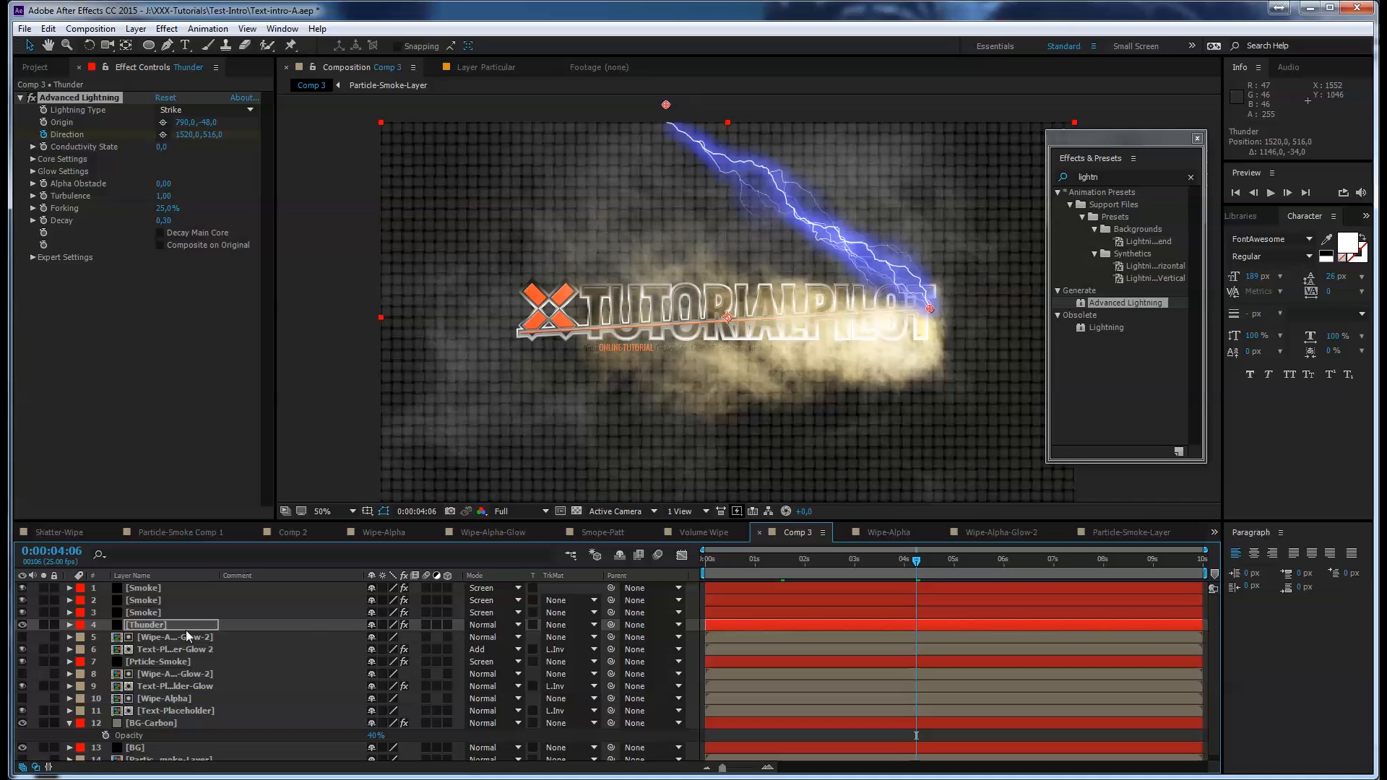
# Split the Thunder layer at 0:00:04:06 and delete the part after that time
pyautogui.click(815, 623)
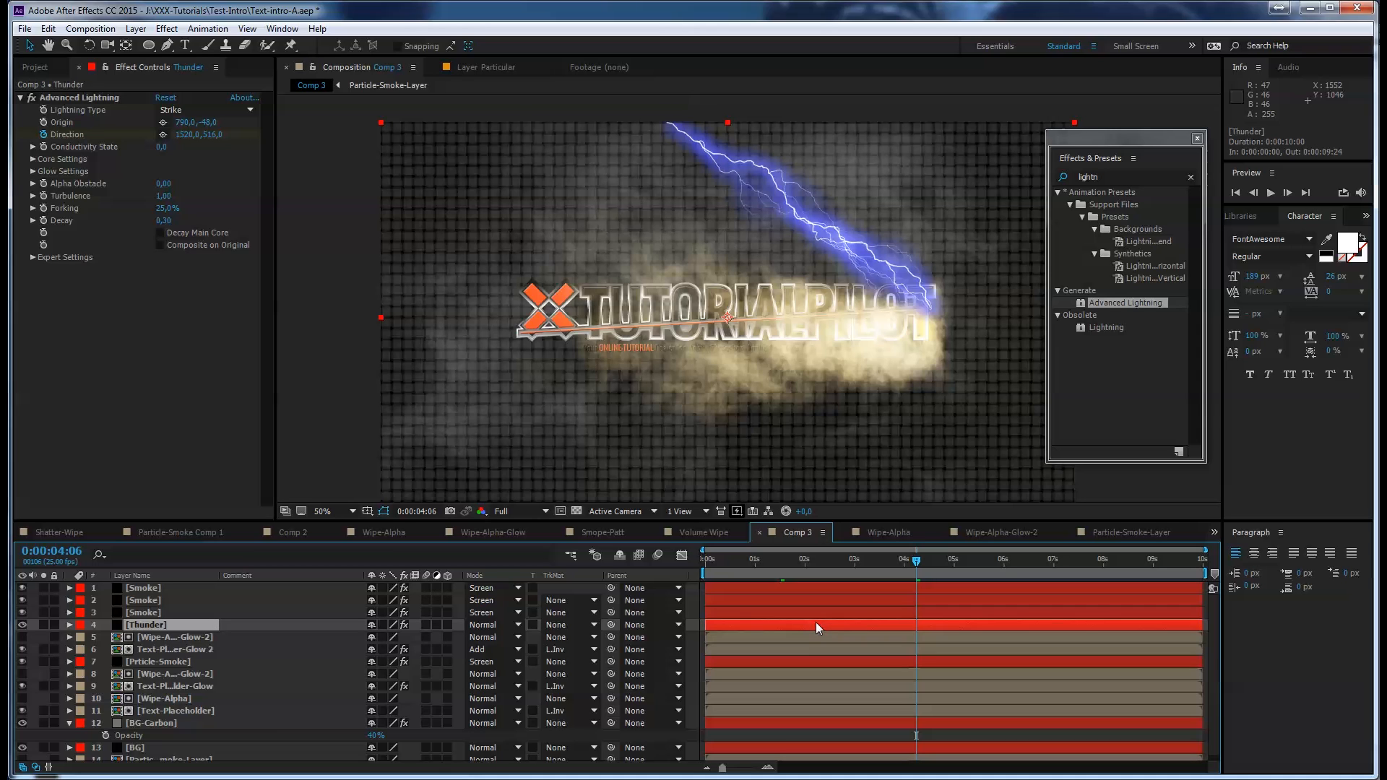
pyautogui.hotkey('ctrl', 'shift', 'd')
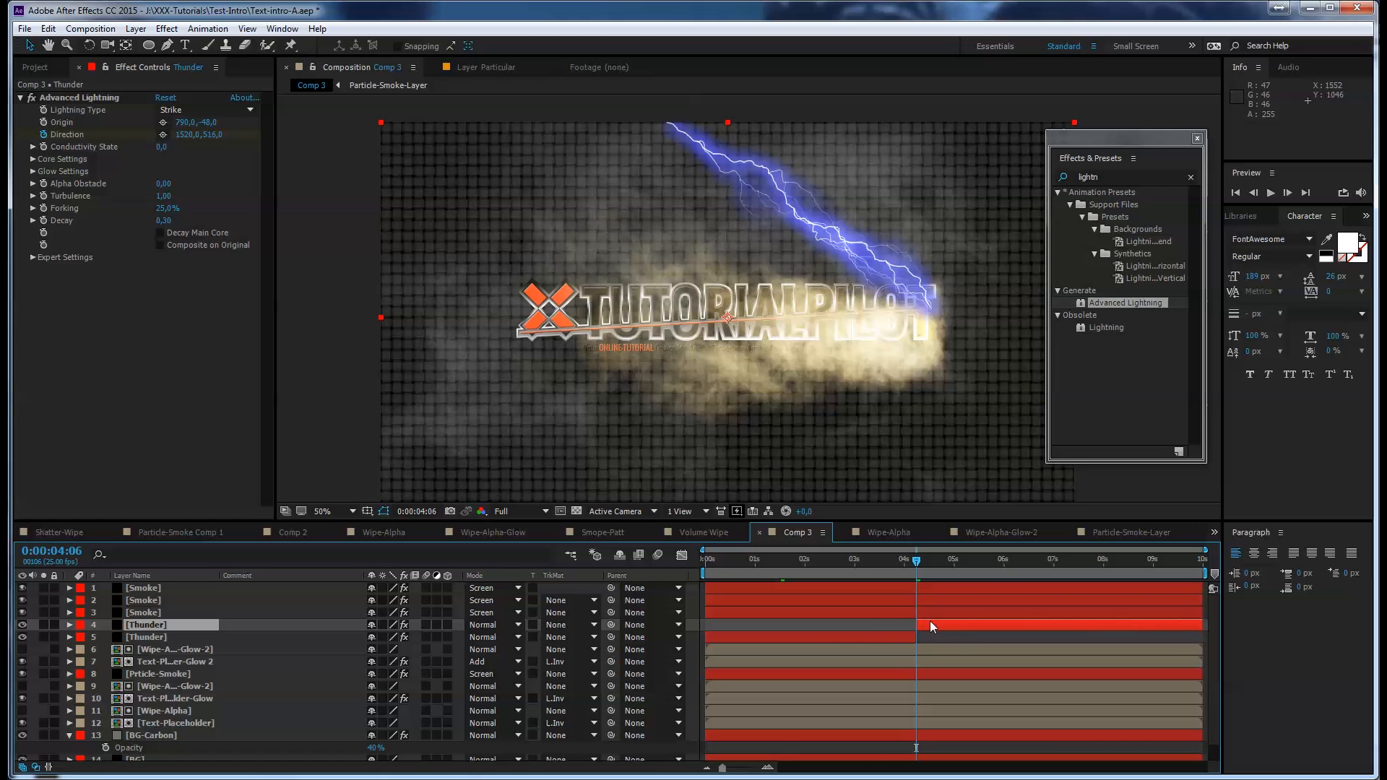
pyautogui.press('Delete')
# Trim the start of the Thunder layer to 0:00:01:17 and check the lightning up to 0:00:02:15
pyautogui.moveTo(918, 562); pyautogui.dragTo(789, 557)
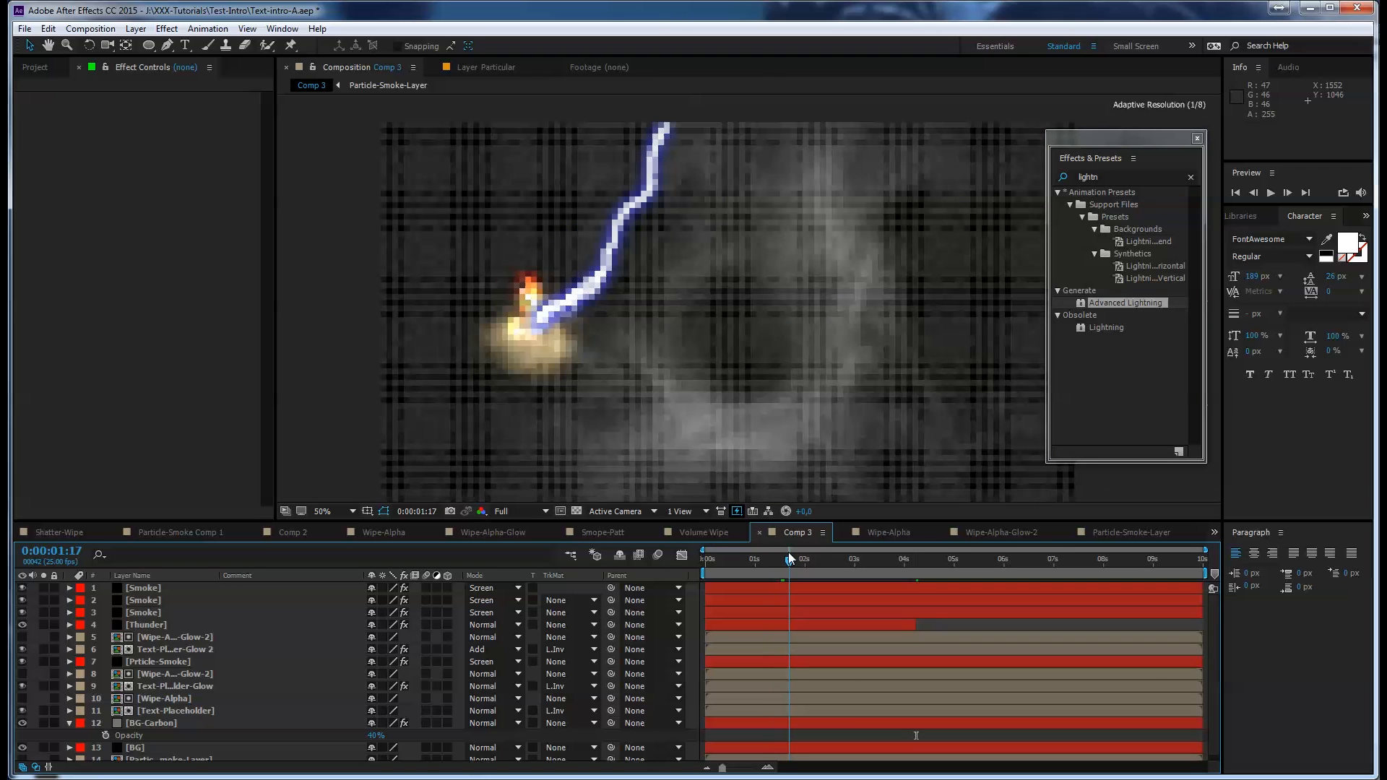
pyautogui.moveTo(703, 626); pyautogui.dragTo(783, 631)
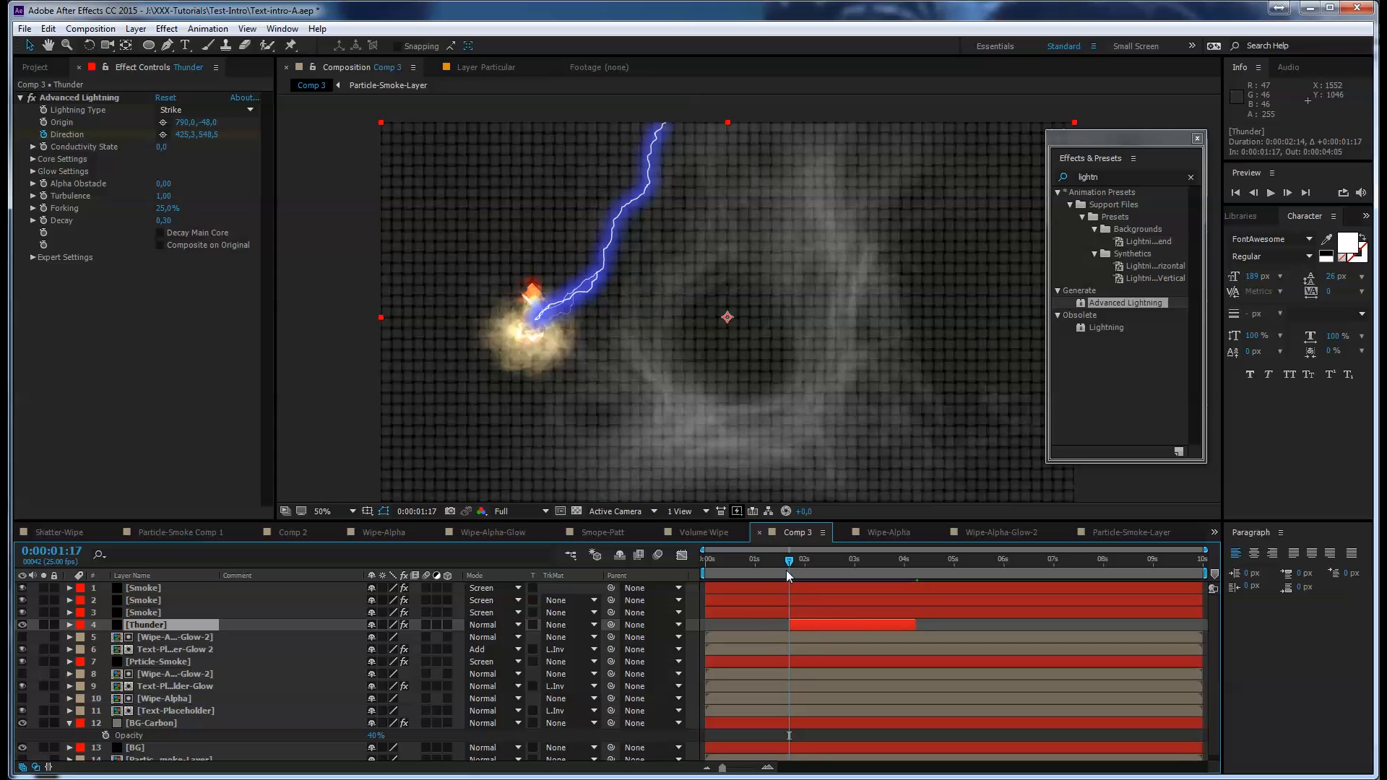
pyautogui.moveTo(775, 563); pyautogui.dragTo(836, 560)
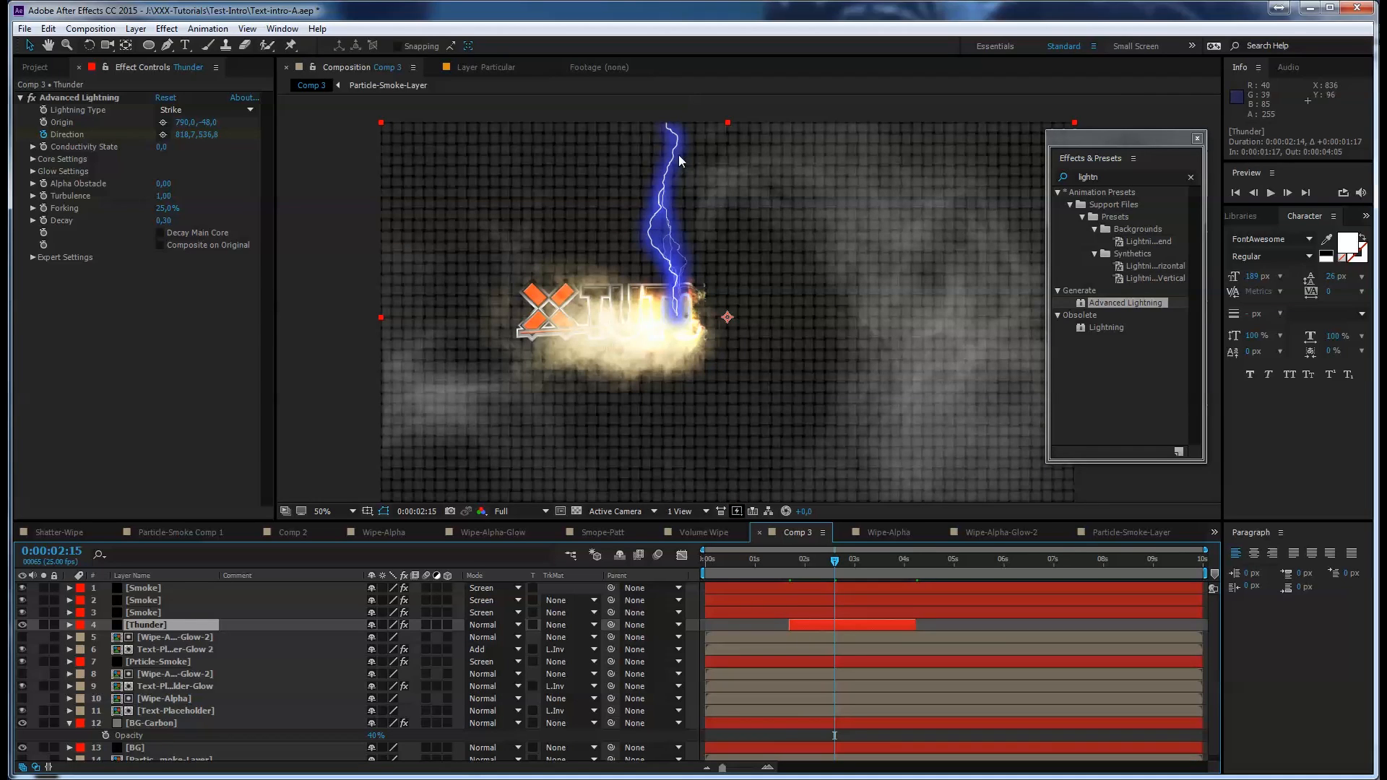
# Set the Advanced Lightning Glow Color on the Thunder layer to a light orange
pyautogui.click(33, 171)
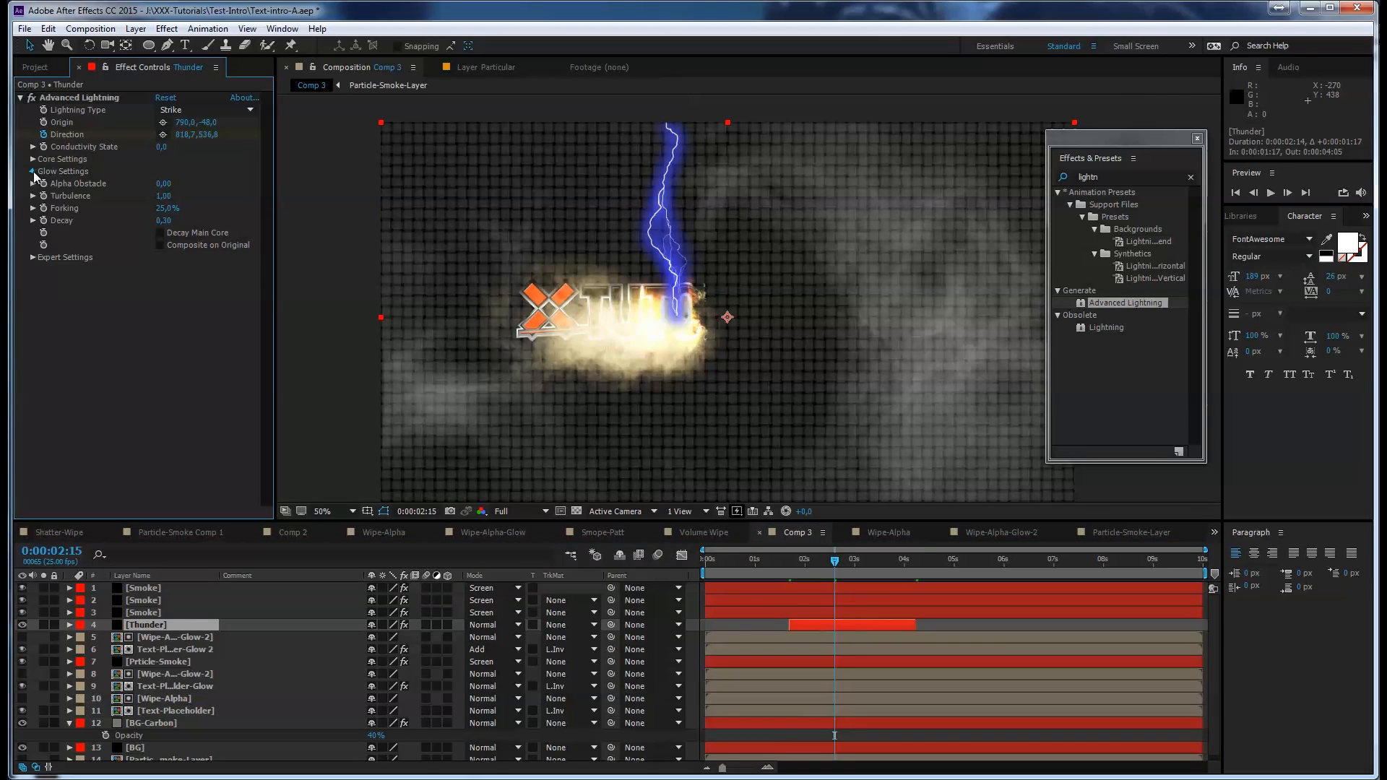
pyautogui.click(654, 325)
pyautogui.click(163, 208)
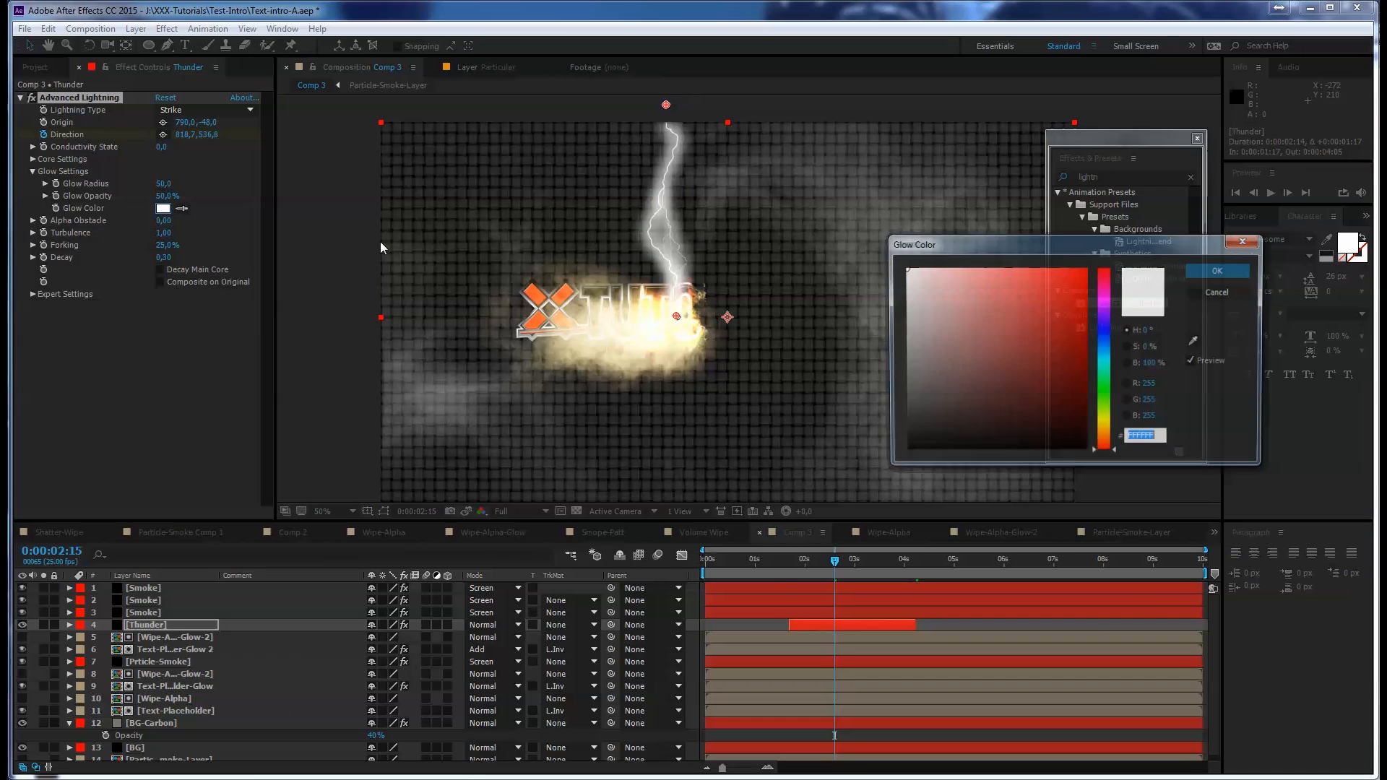
pyautogui.moveTo(1113, 449); pyautogui.dragTo(1112, 435)
pyautogui.moveTo(975, 293); pyautogui.dragTo(1026, 269)
pyautogui.click(1220, 269)
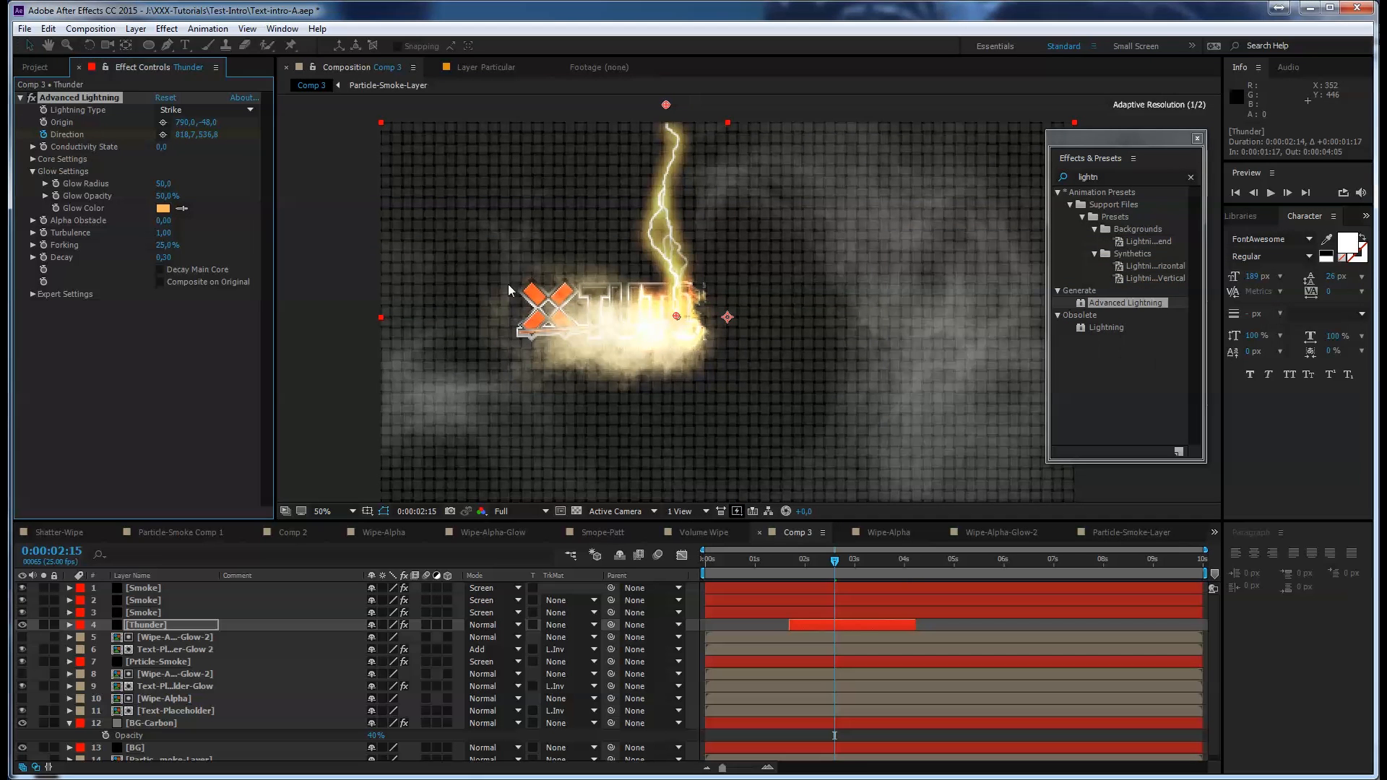
# Set the lightning's Glow Opacity to 25% and Glow Radius to 40, and pause the preview refresh
pyautogui.click(163, 196)
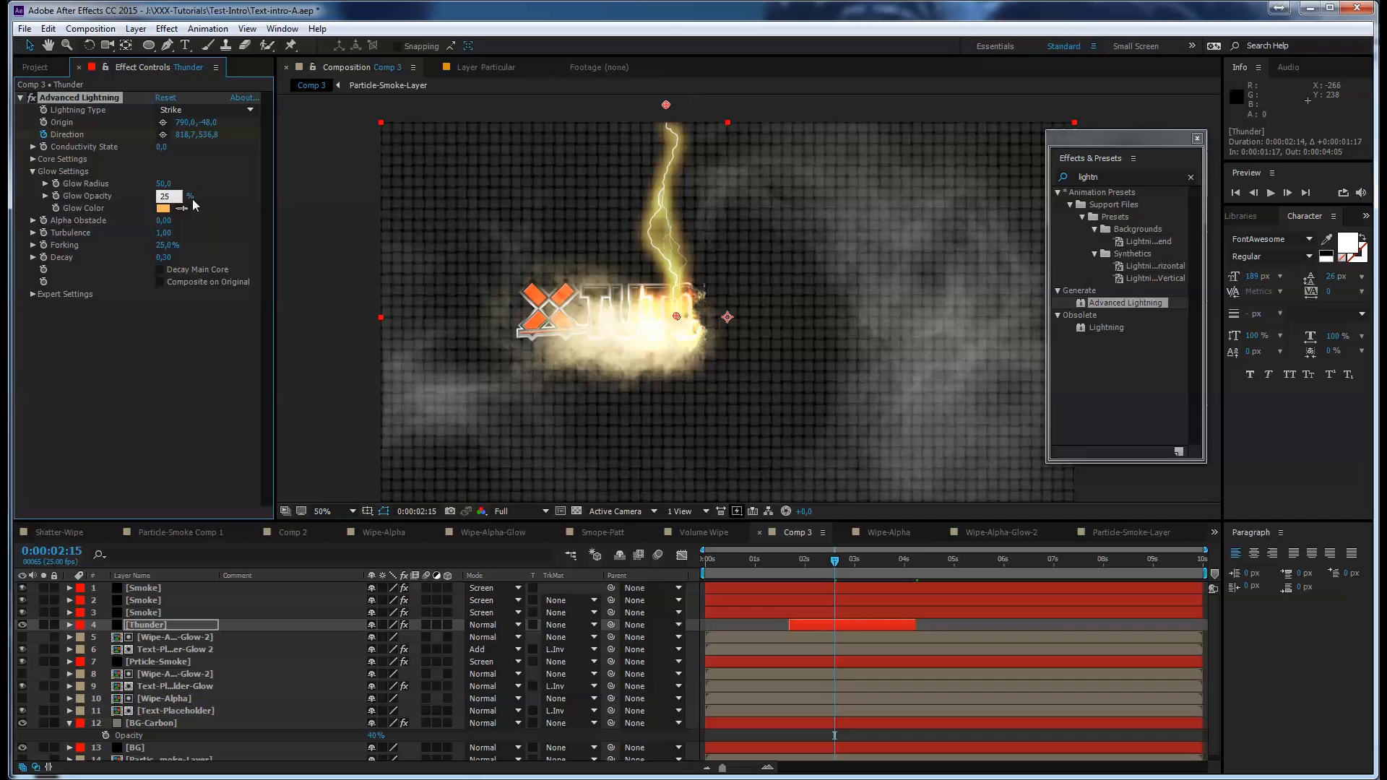
pyautogui.write('25')
pyautogui.hotkey('shift', 'Tab')
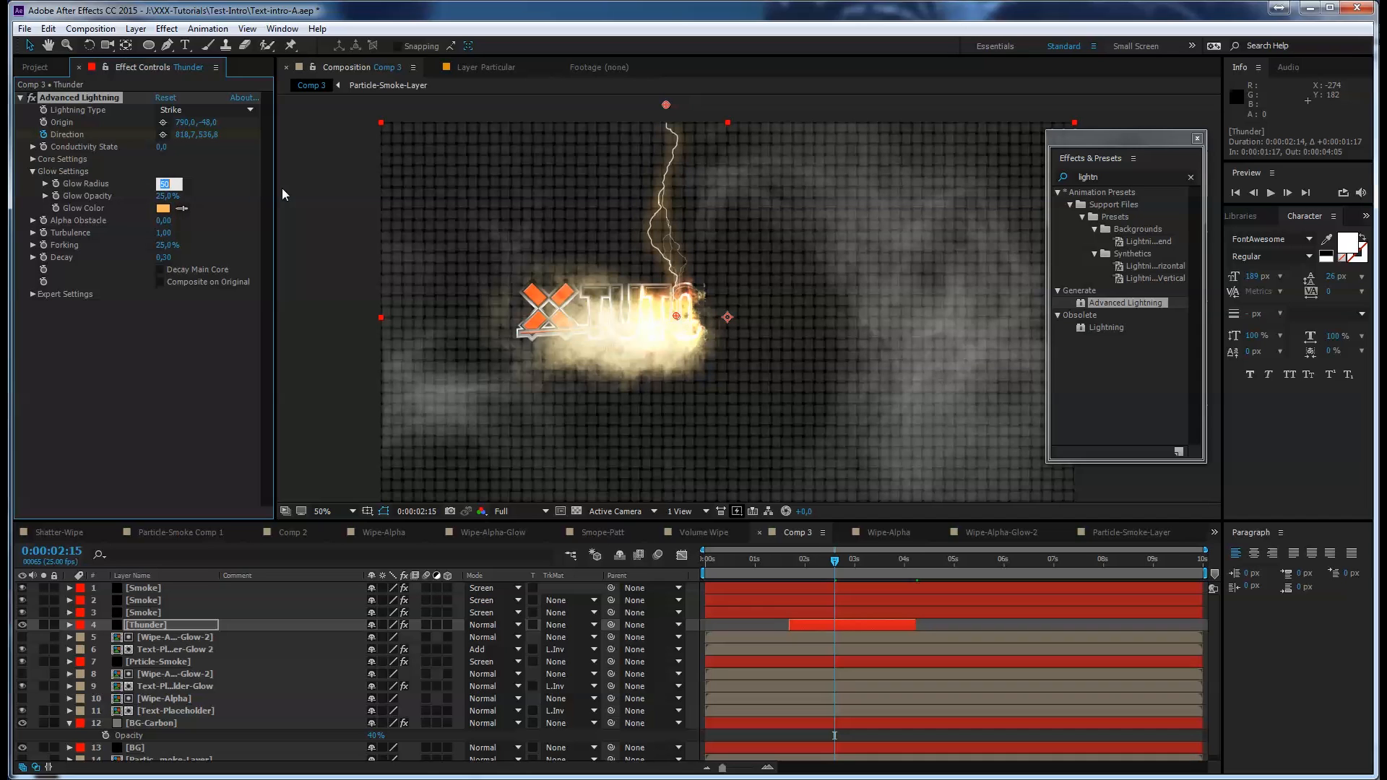
pyautogui.write('30')
pyautogui.press('Tab')
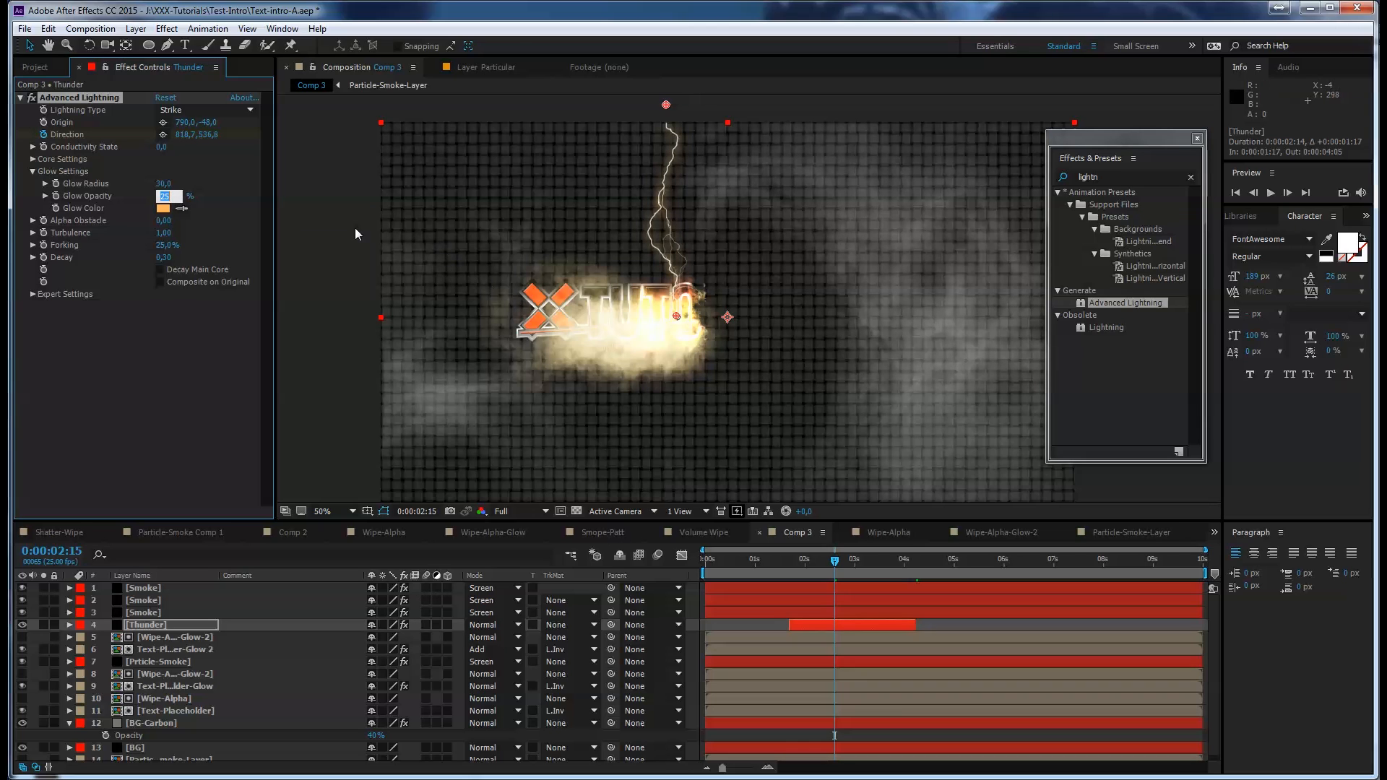
pyautogui.click(173, 184)
pyautogui.press('Tab')
pyautogui.press('capslock')
pyautogui.click(339, 418)
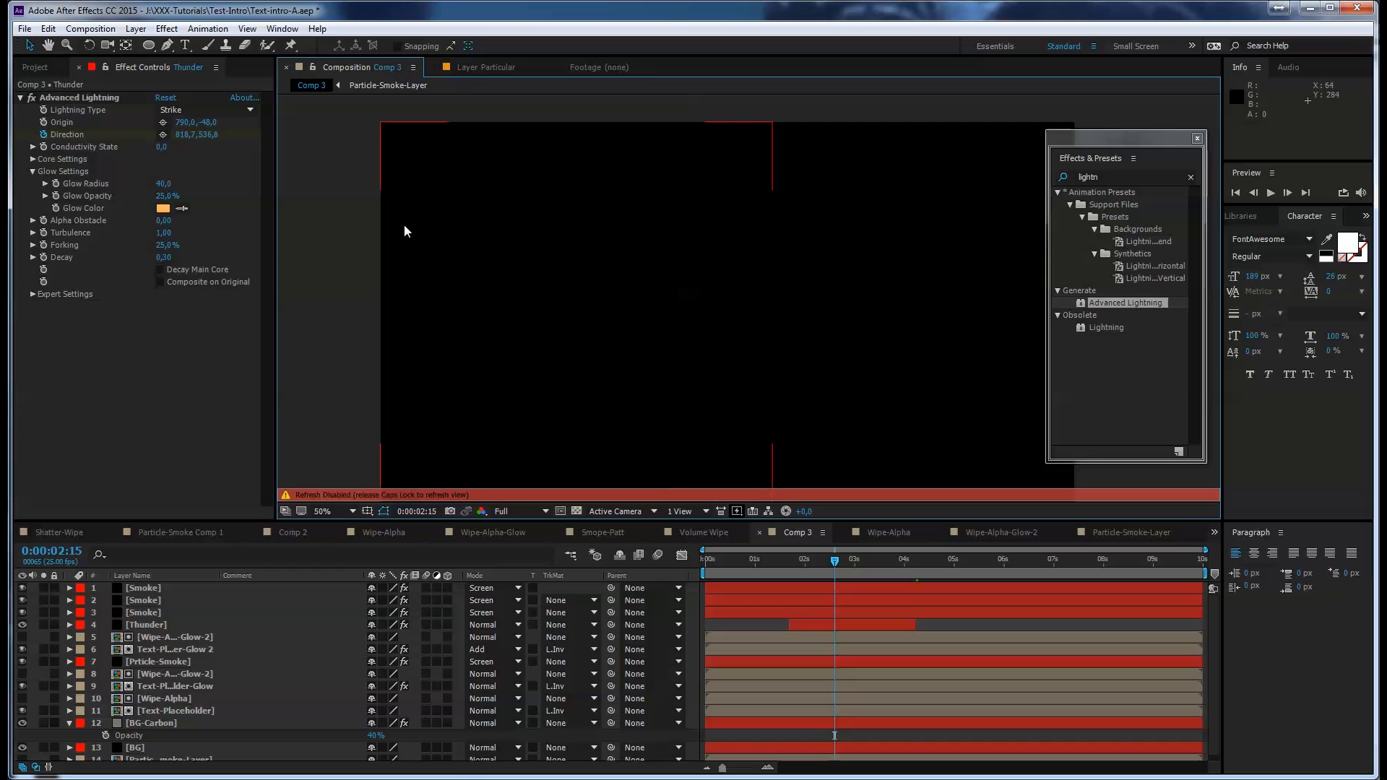
# Resume the preview refresh and check the lightning strike on the text at 0:00:03:01
pyautogui.press('capslock')
pyautogui.moveTo(833, 566)
pyautogui.mouseDown()
pyautogui.moveTo(748, 559)
pyautogui.moveTo(859, 560)
pyautogui.mouseUp()
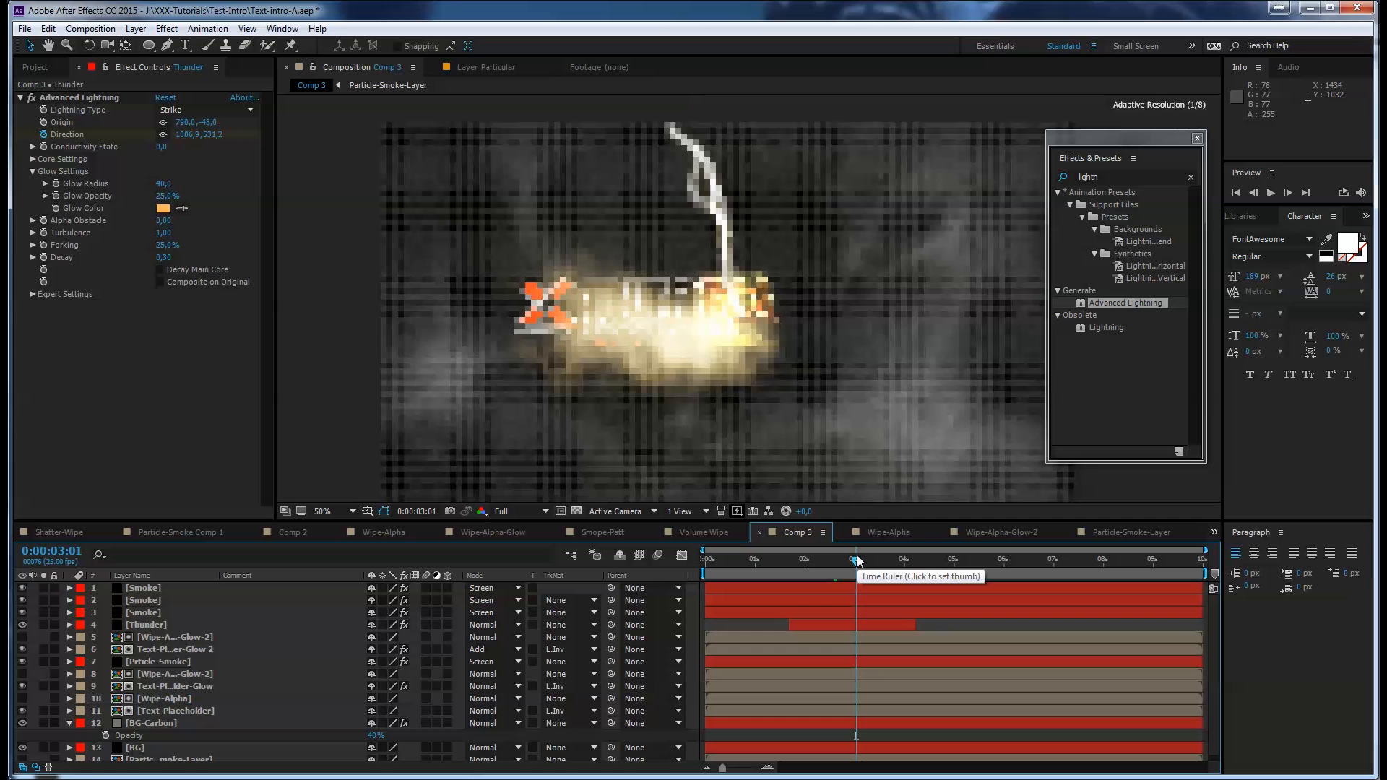
pyautogui.moveTo(763, 362); pyautogui.dragTo(767, 325)
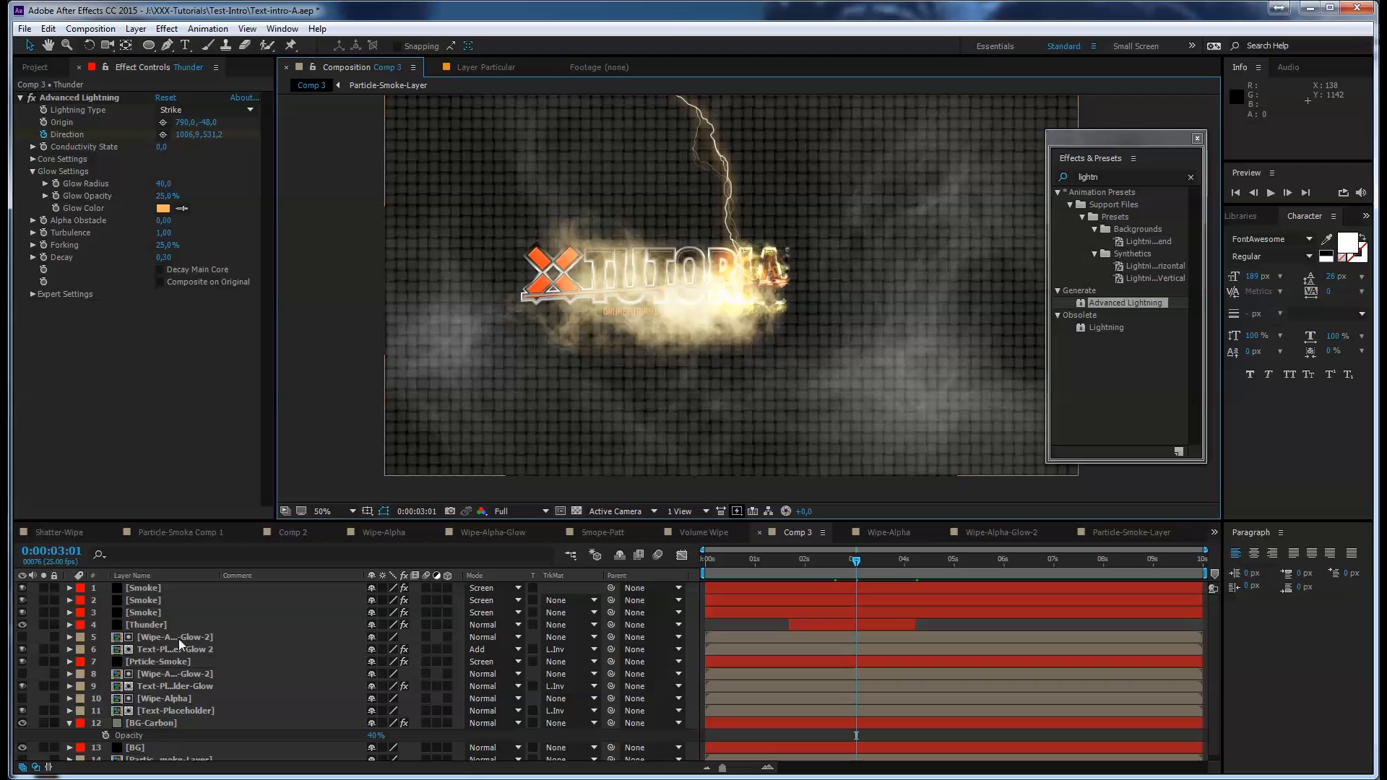
# Duplicate the Thunder layer and place the copy's lightning Origin at about -140, 1184, outside the frame's lower-left corner
pyautogui.click(159, 626)
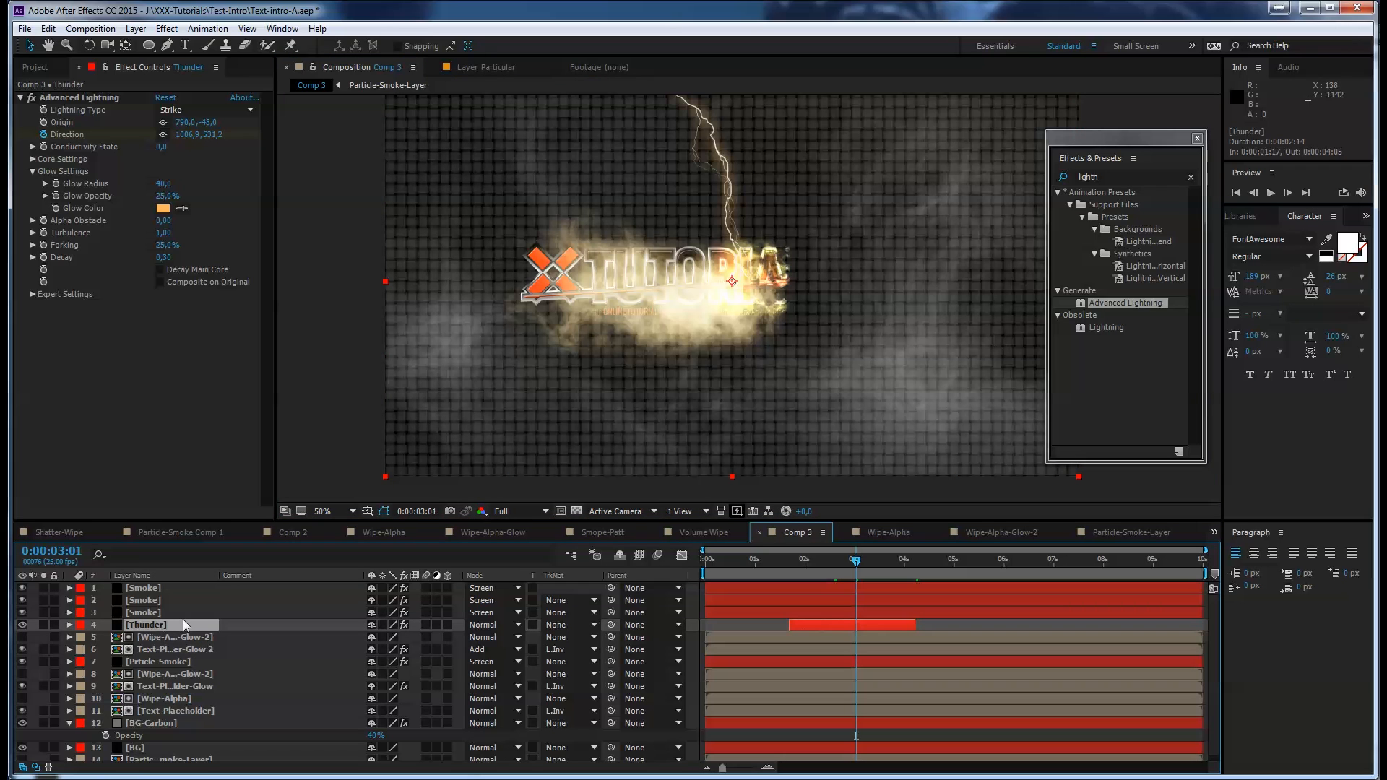
pyautogui.hotkey('ctrl', 'd')
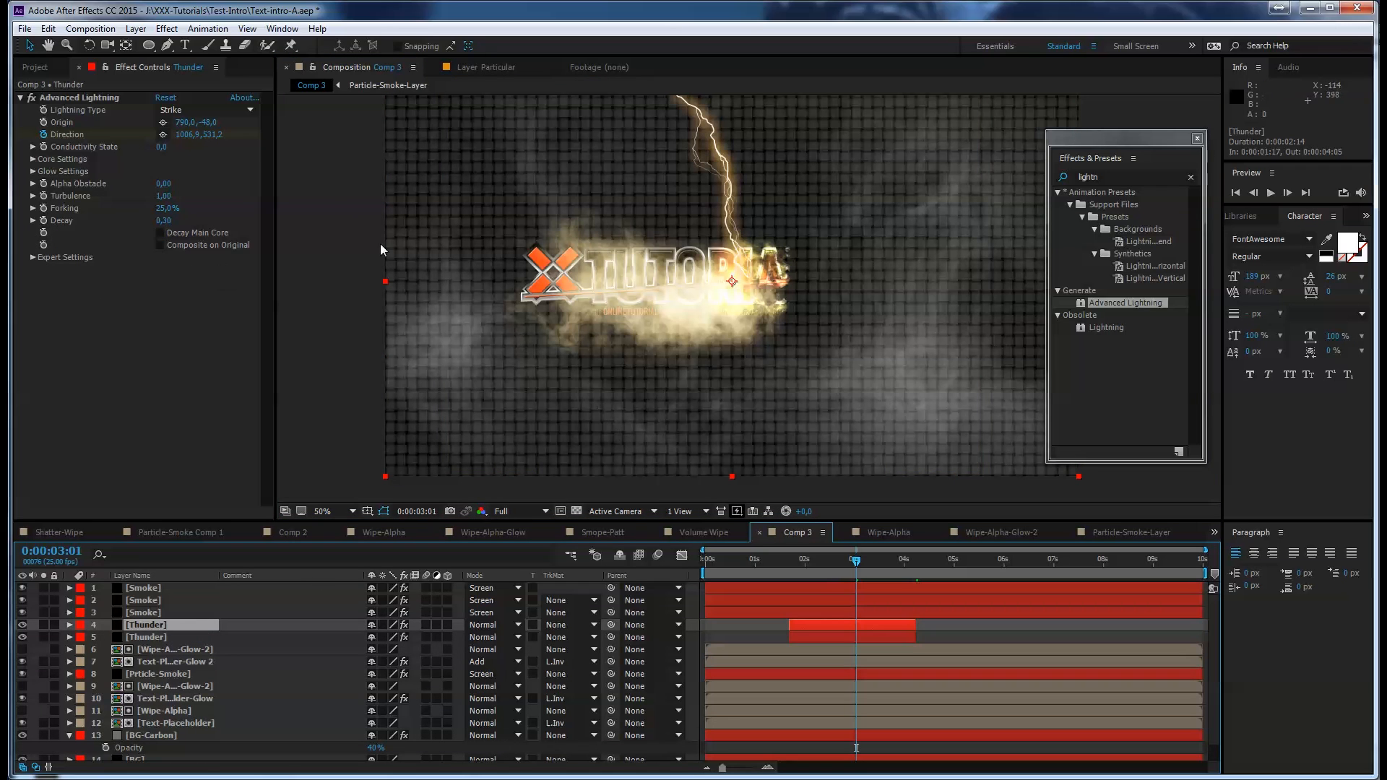
pyautogui.press(',')
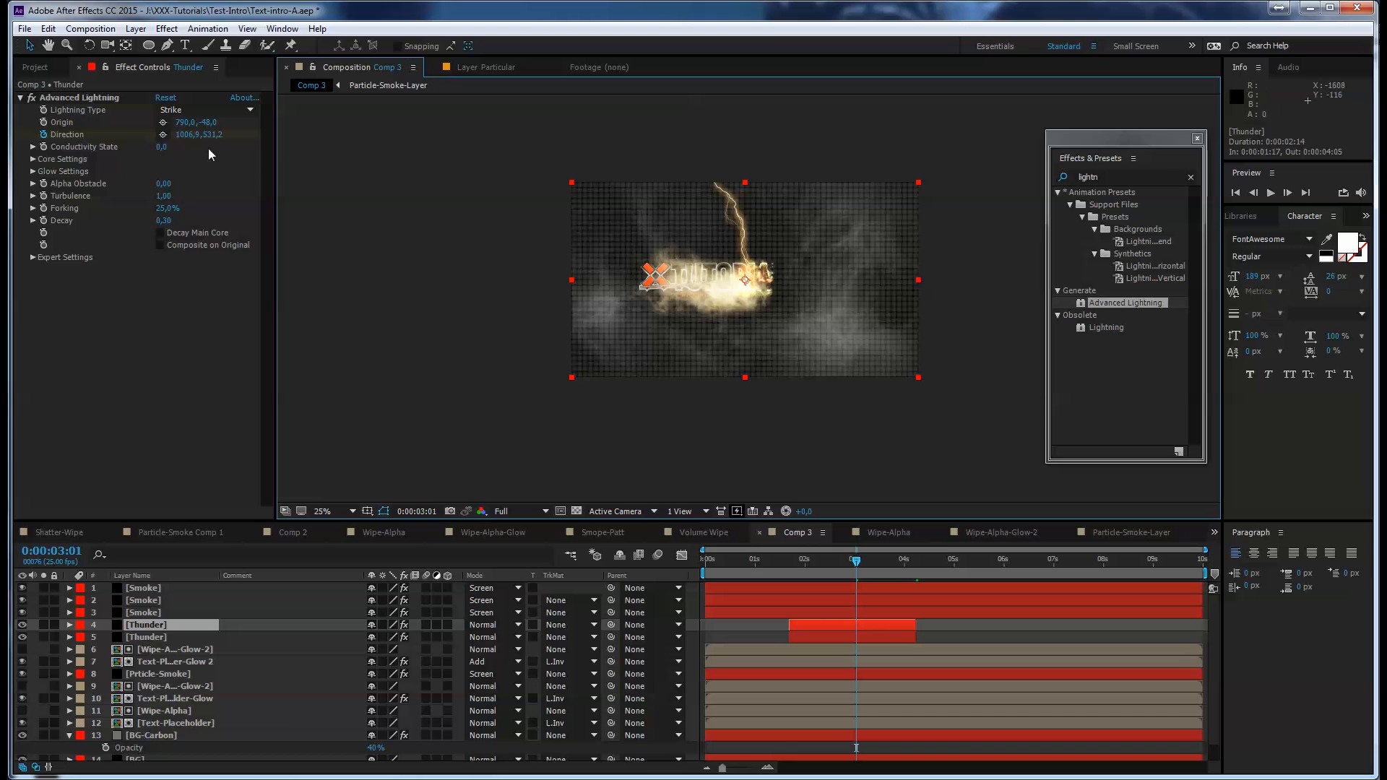
pyautogui.click(162, 122)
pyautogui.moveTo(546, 390); pyautogui.dragTo(546, 400)
pyautogui.moveTo(707, 366); pyautogui.dragTo(639, 366)
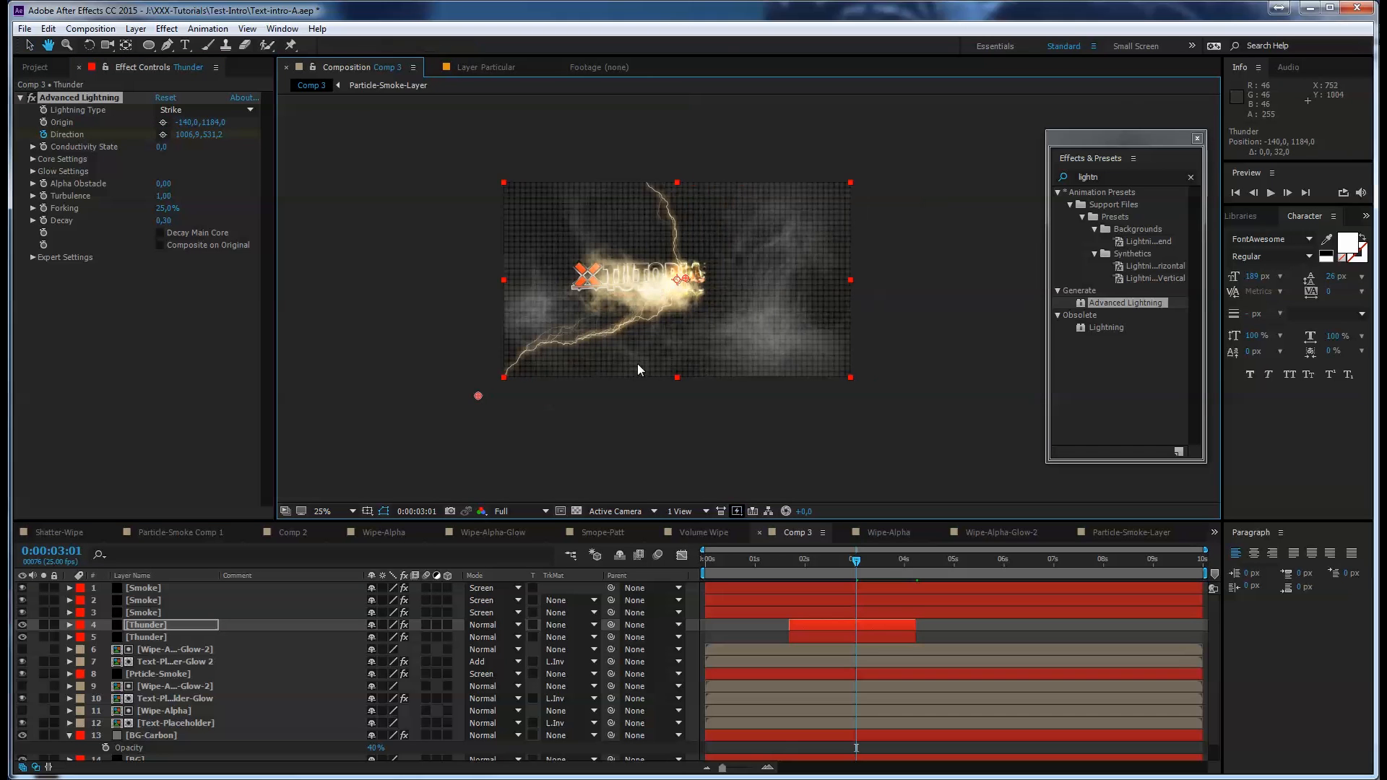
# Check both lightning strikes against the text reveal at 0:00:03:11
pyautogui.scroll(2, 650, 373)
pyautogui.moveTo(893, 555)
pyautogui.mouseDown()
pyautogui.moveTo(780, 560)
pyautogui.moveTo(917, 548)
pyautogui.moveTo(876, 556)
pyautogui.mouseUp()
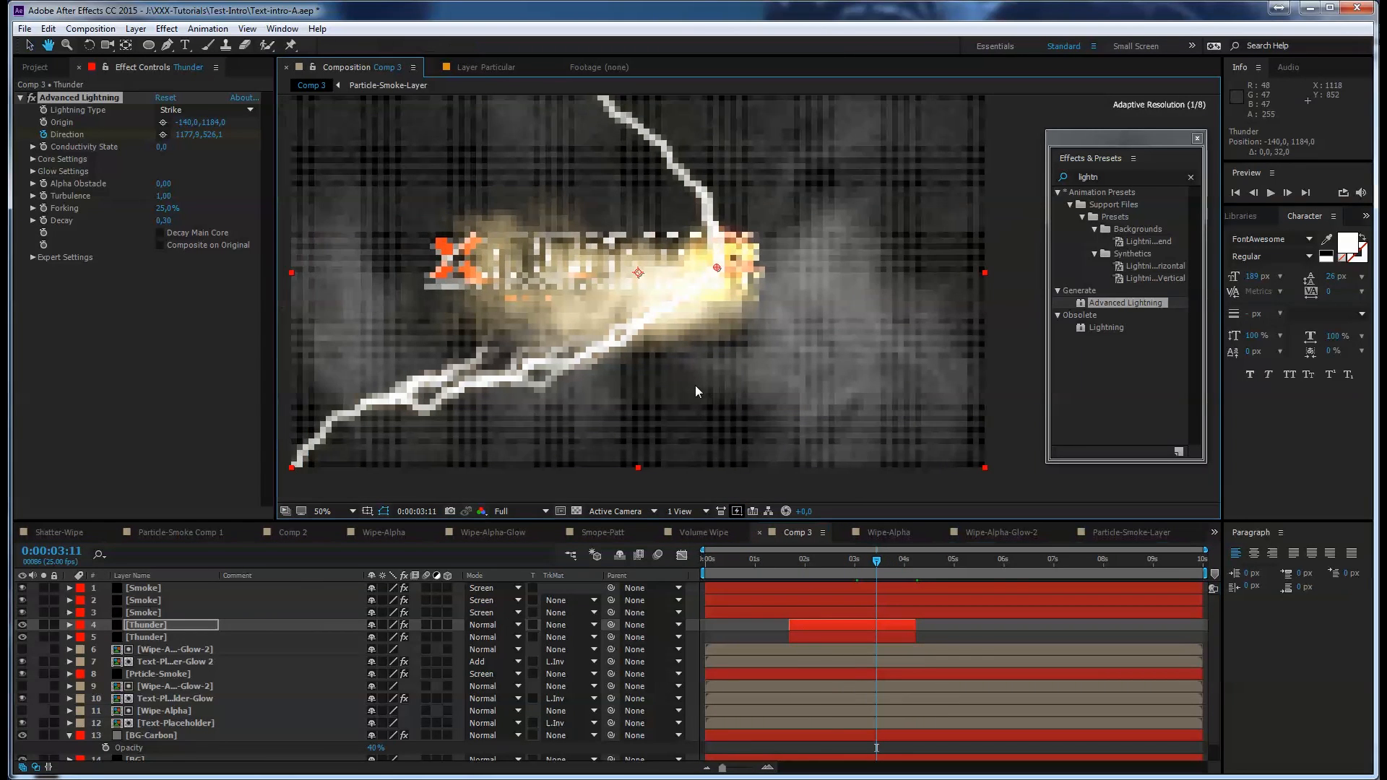
pyautogui.scroll(-2, 695, 390)
pyautogui.scroll(2, 695, 385)
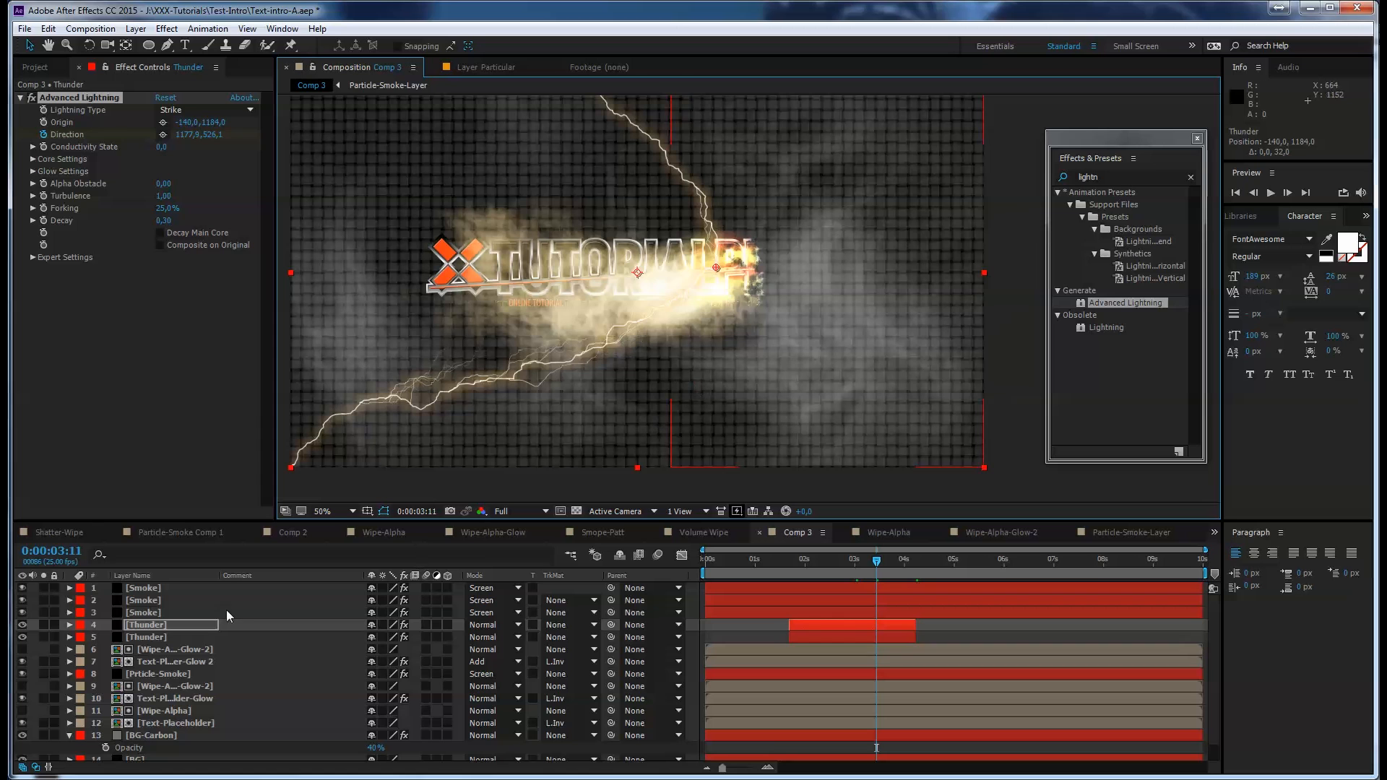
# Add a new adjustment layer above the topmost Smoke layer in Comp 3
pyautogui.click(159, 591)
pyautogui.scroll(3, 667, 368)
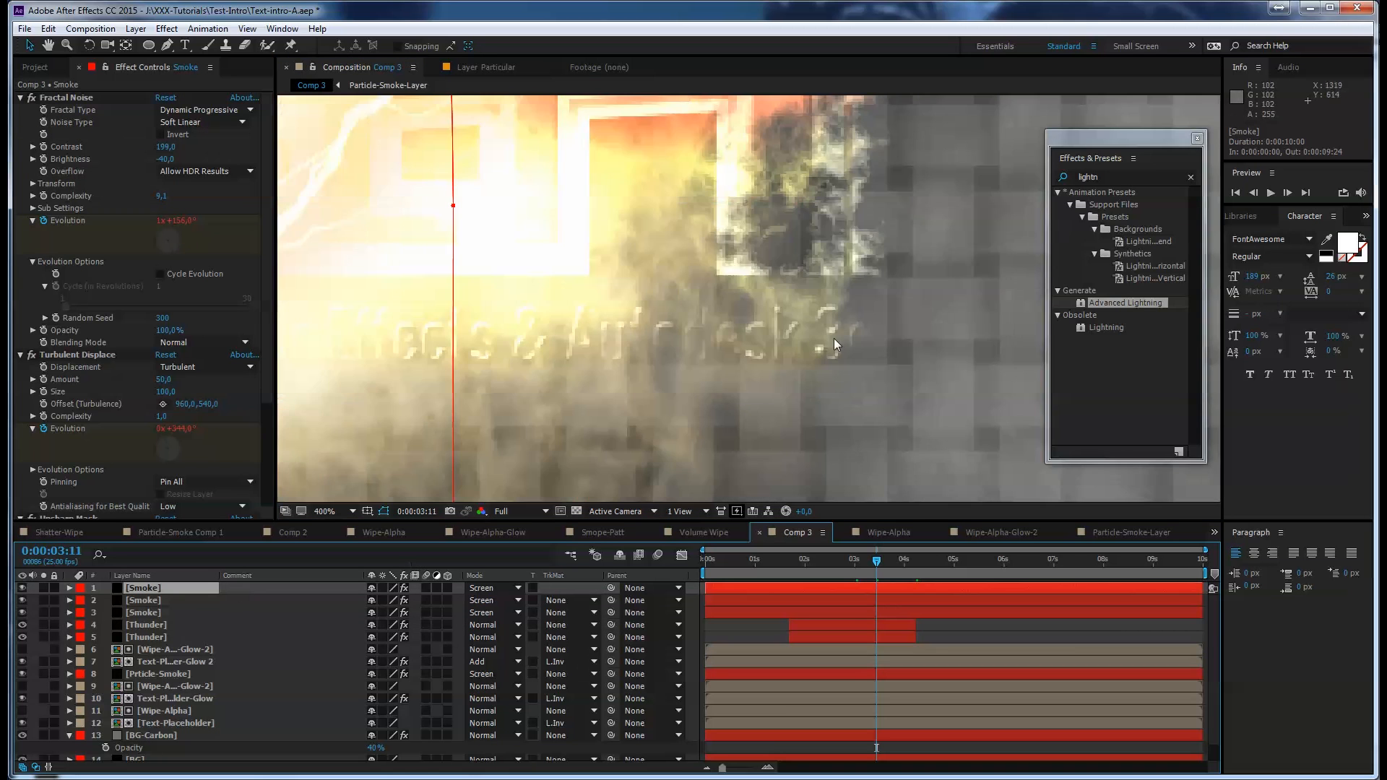
pyautogui.scroll(-5, 666, 369)
pyautogui.scroll(2, 665, 361)
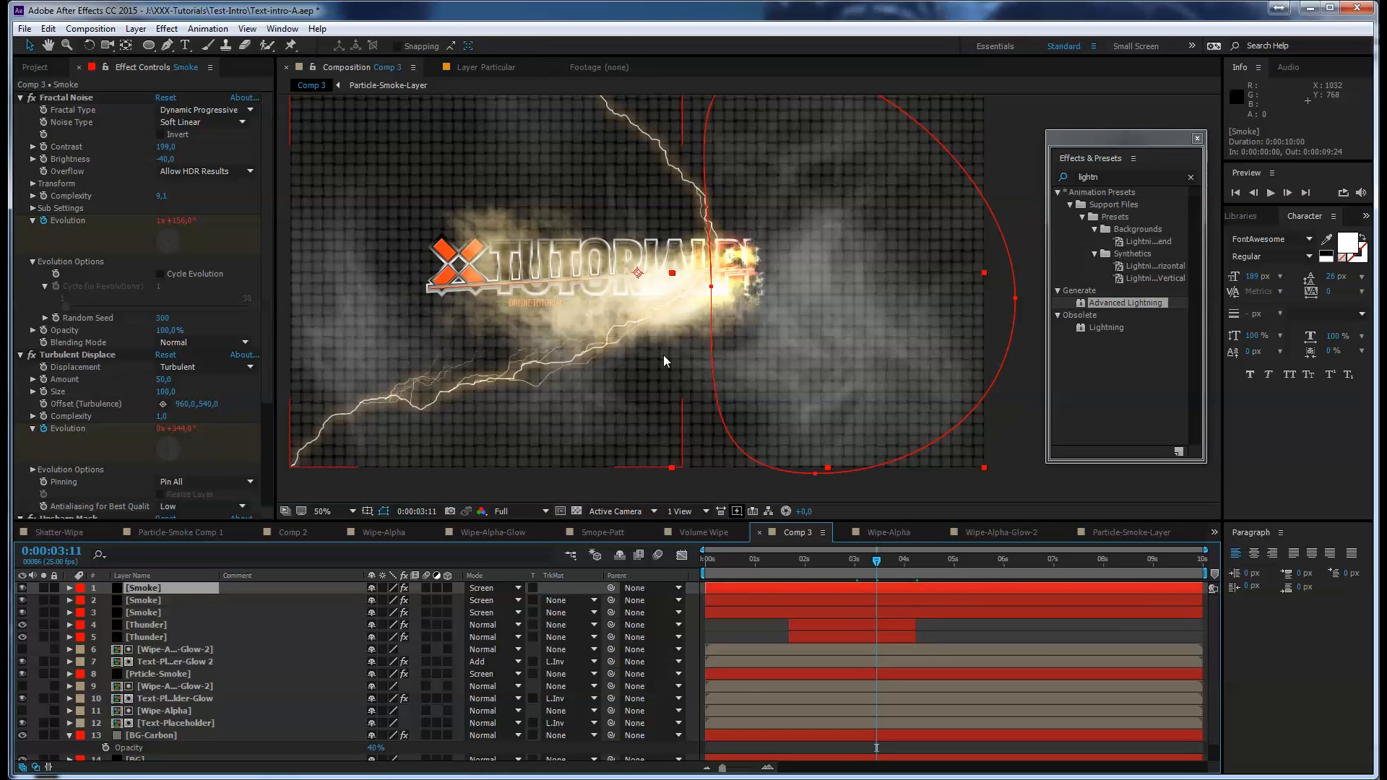
pyautogui.moveTo(1113, 175); pyautogui.dragTo(978, 186)
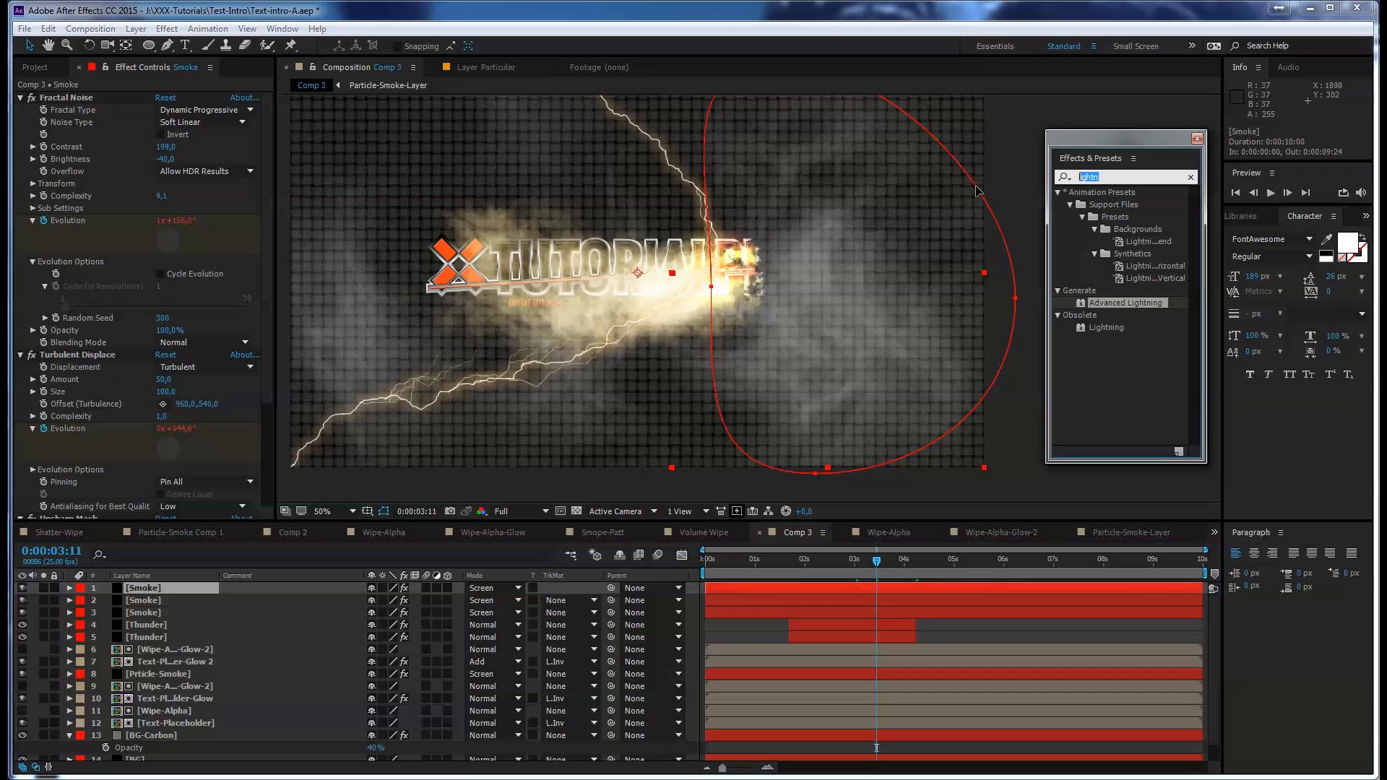
pyautogui.click(141, 31)
pyautogui.click(241, 640)
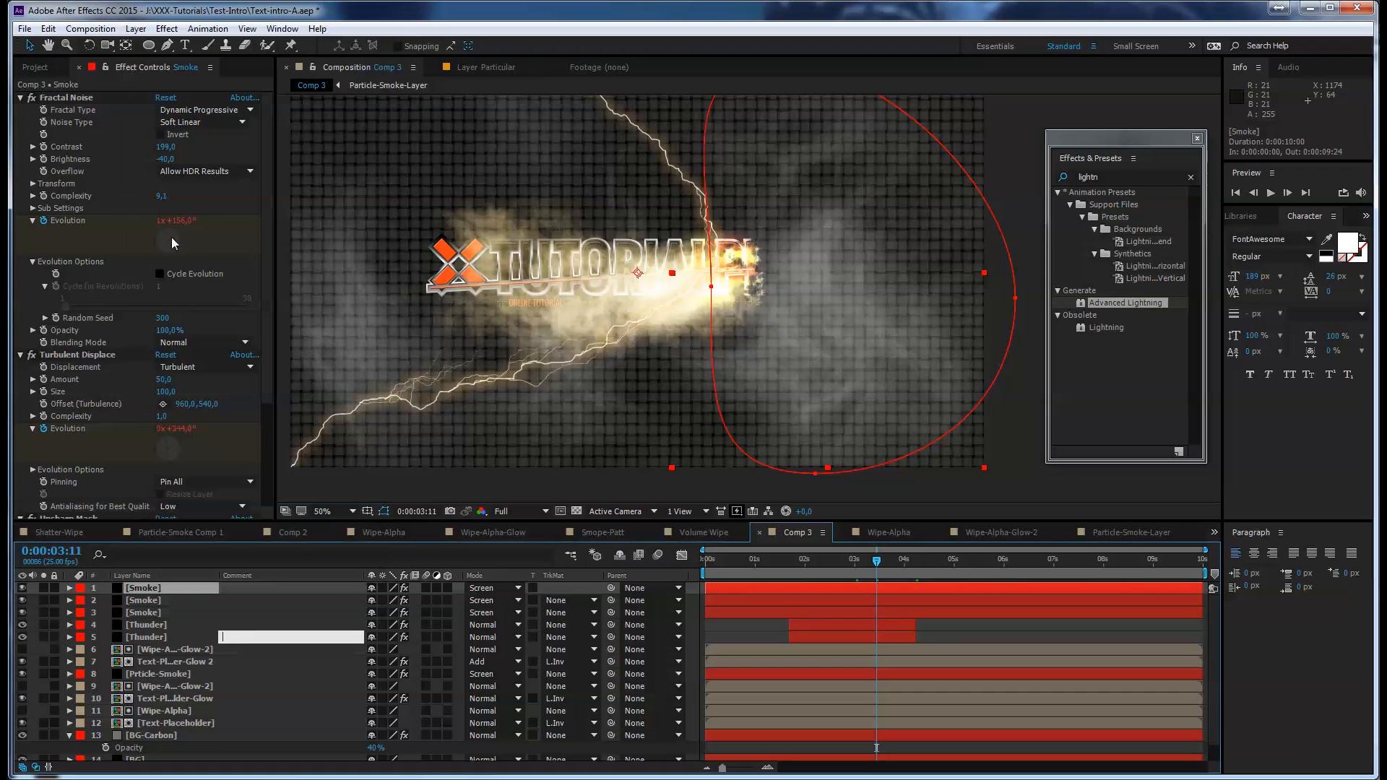
pyautogui.click(136, 29)
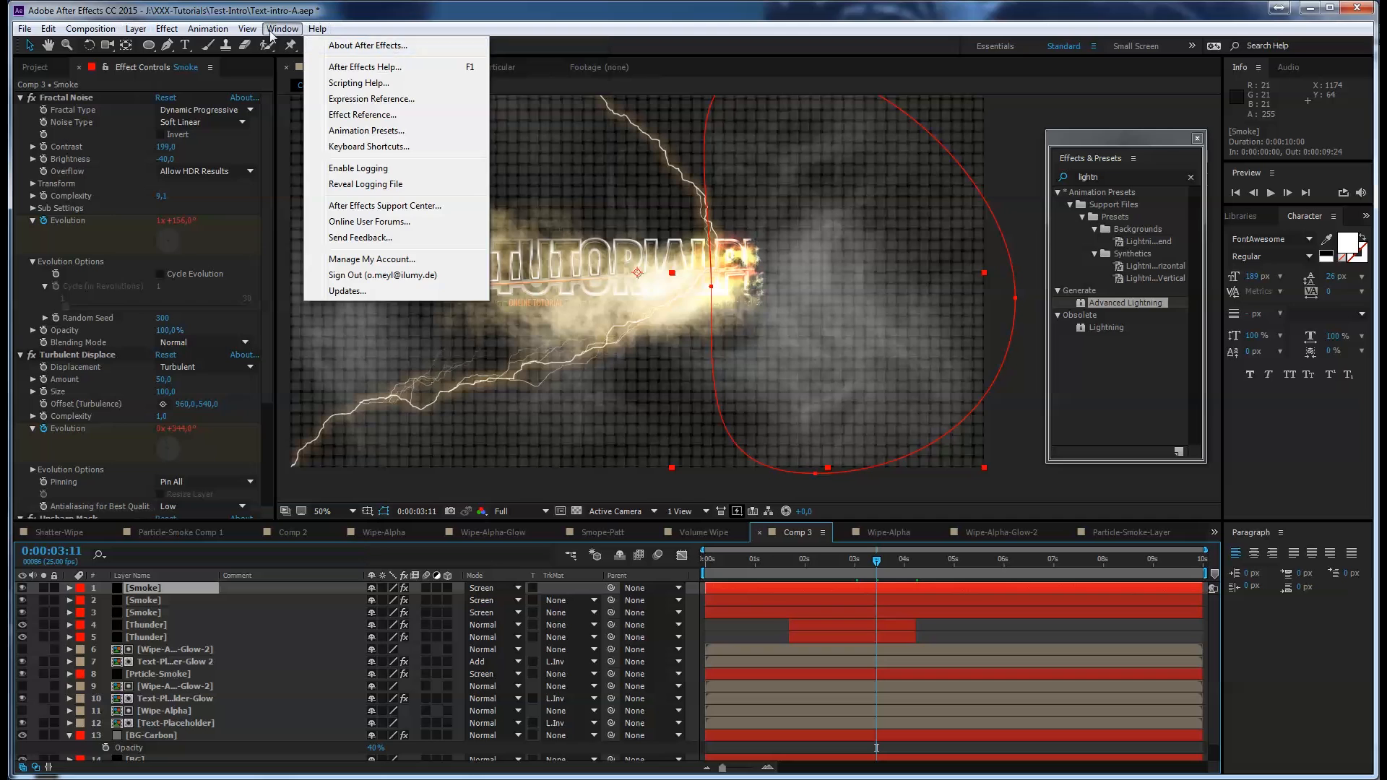
pyautogui.moveTo(136, 29)
pyautogui.moveTo(239, 46)
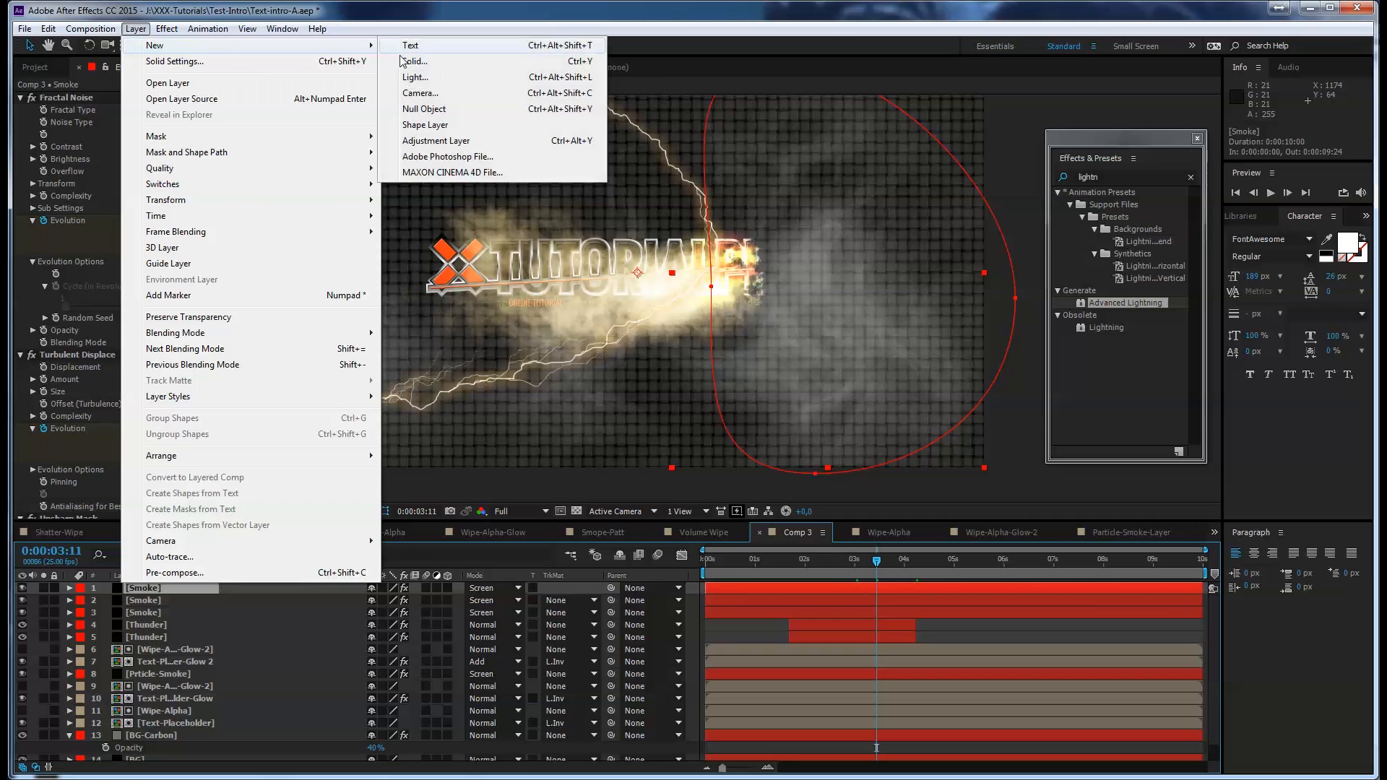
pyautogui.click(438, 140)
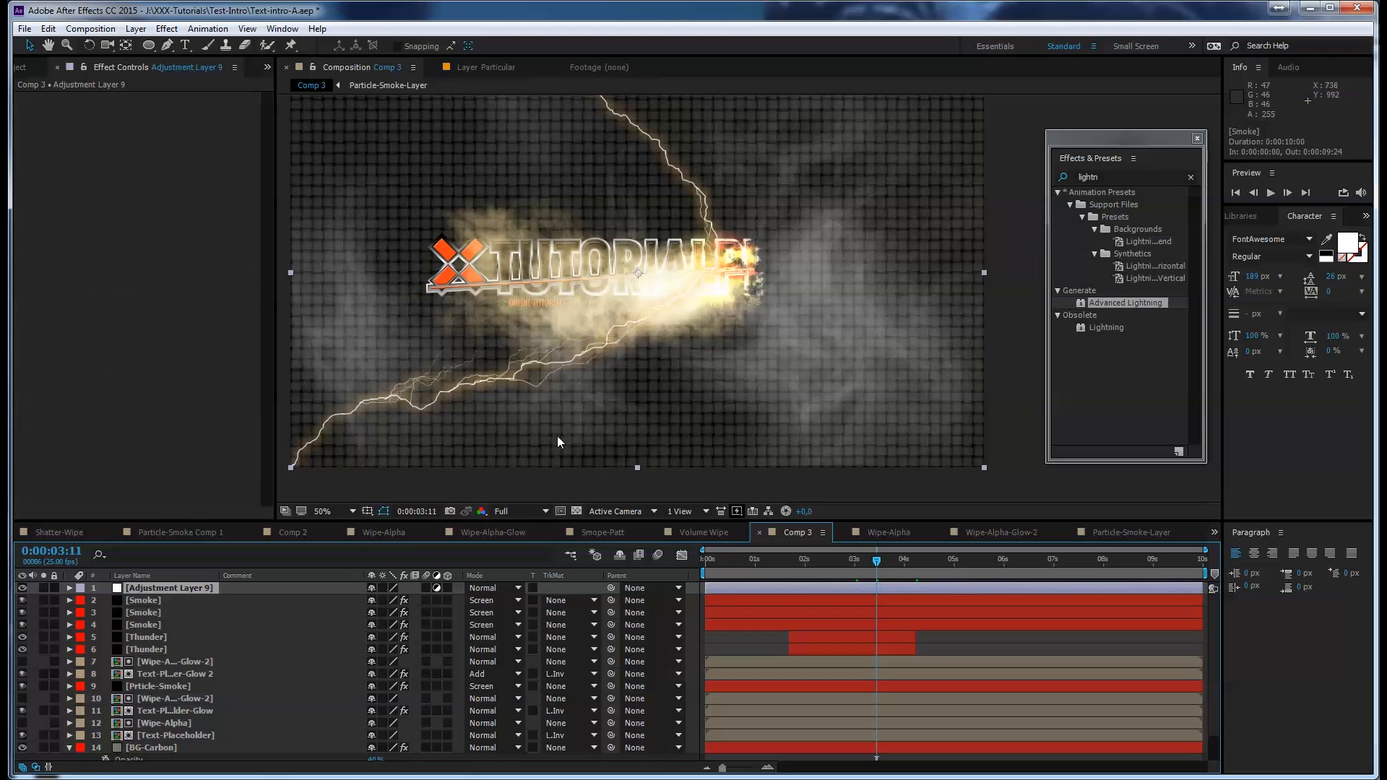
# Rename the new adjustment layer as Colorcorrect and apply the Curves effect to it
pyautogui.press('Return')
pyautogui.write('Colorcorrect')
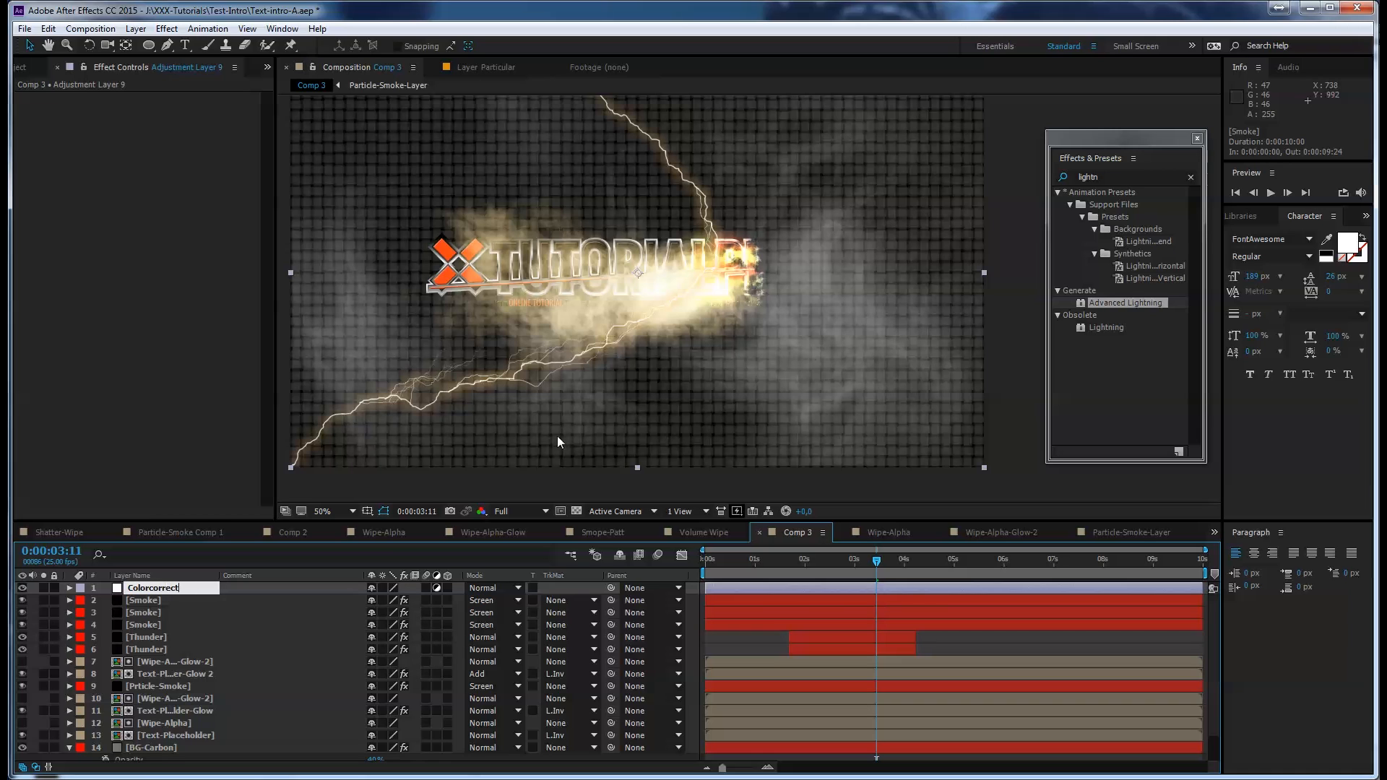
pyautogui.press('Return')
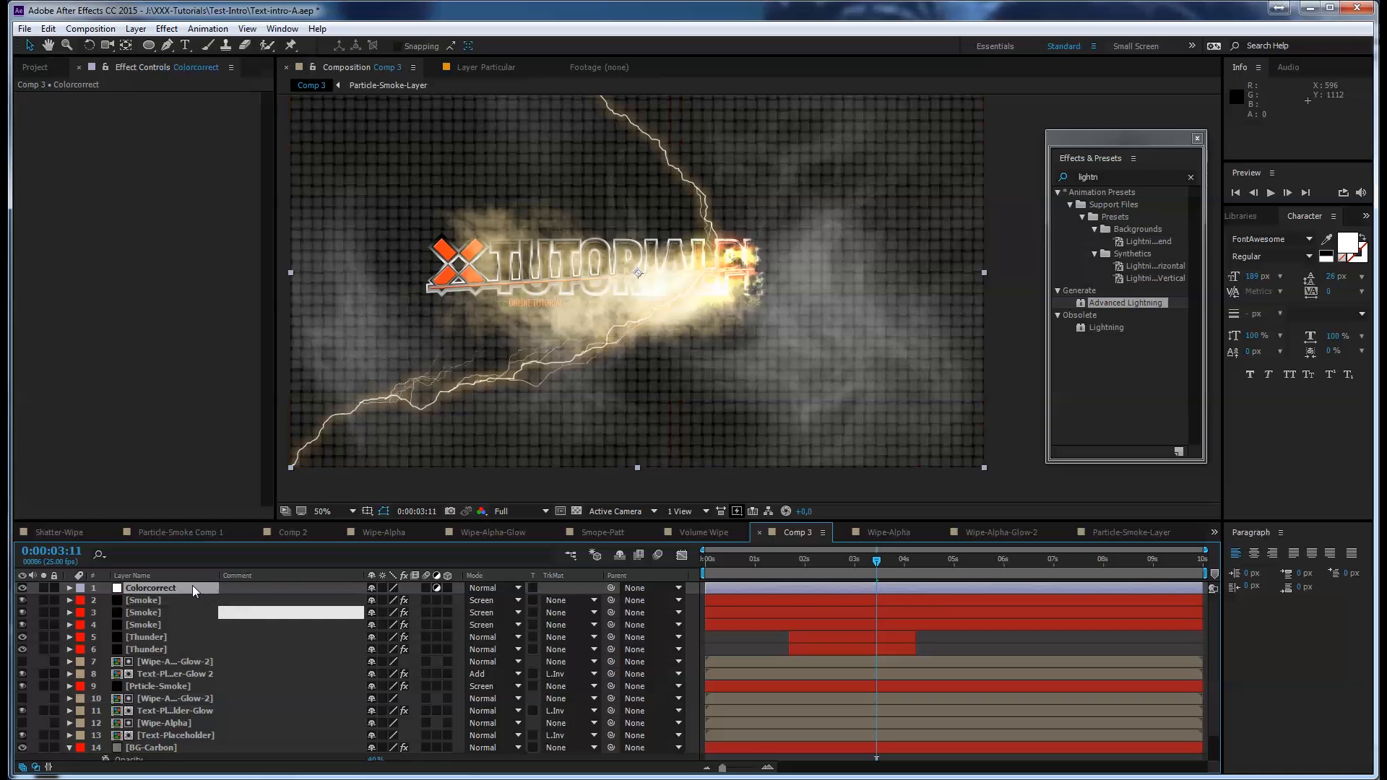
pyautogui.moveTo(1119, 178); pyautogui.dragTo(979, 188)
pyautogui.write('cu')
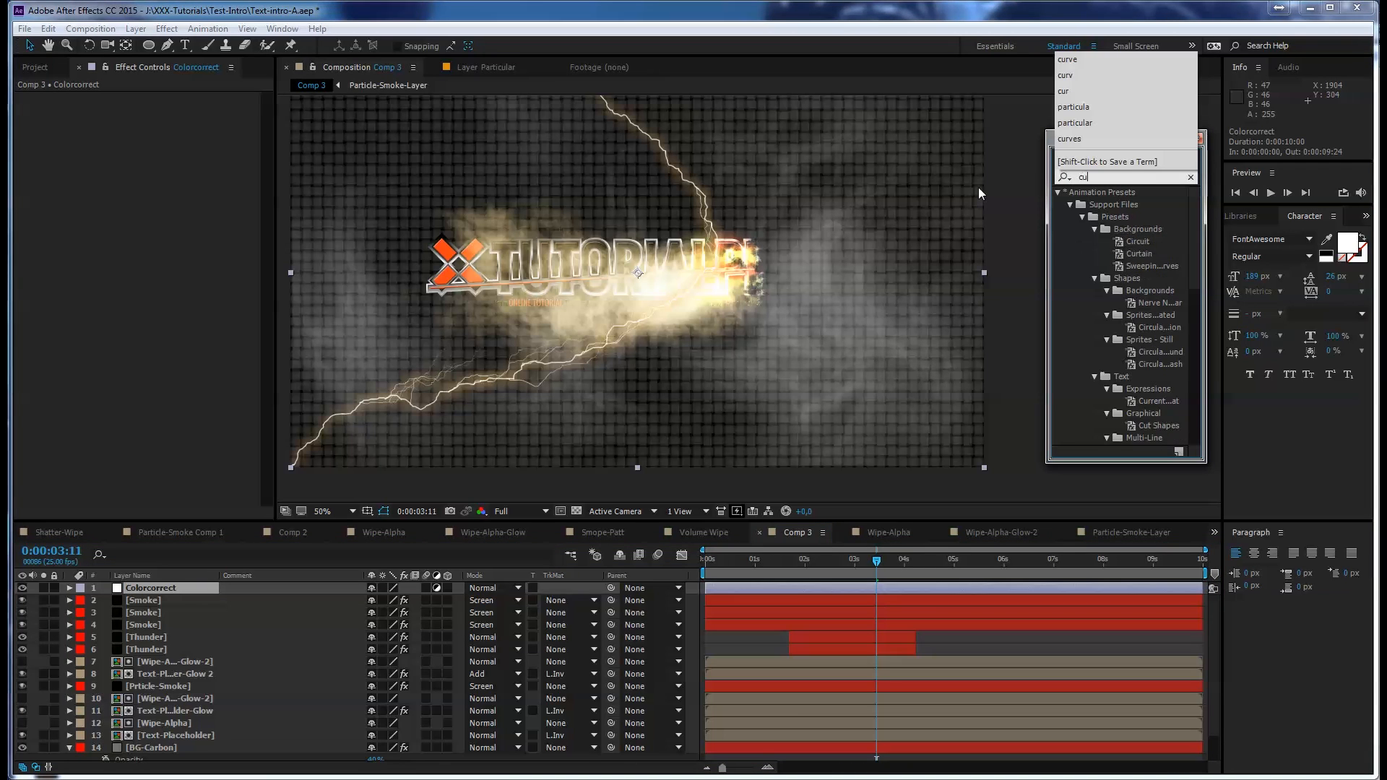
pyautogui.write('rve')
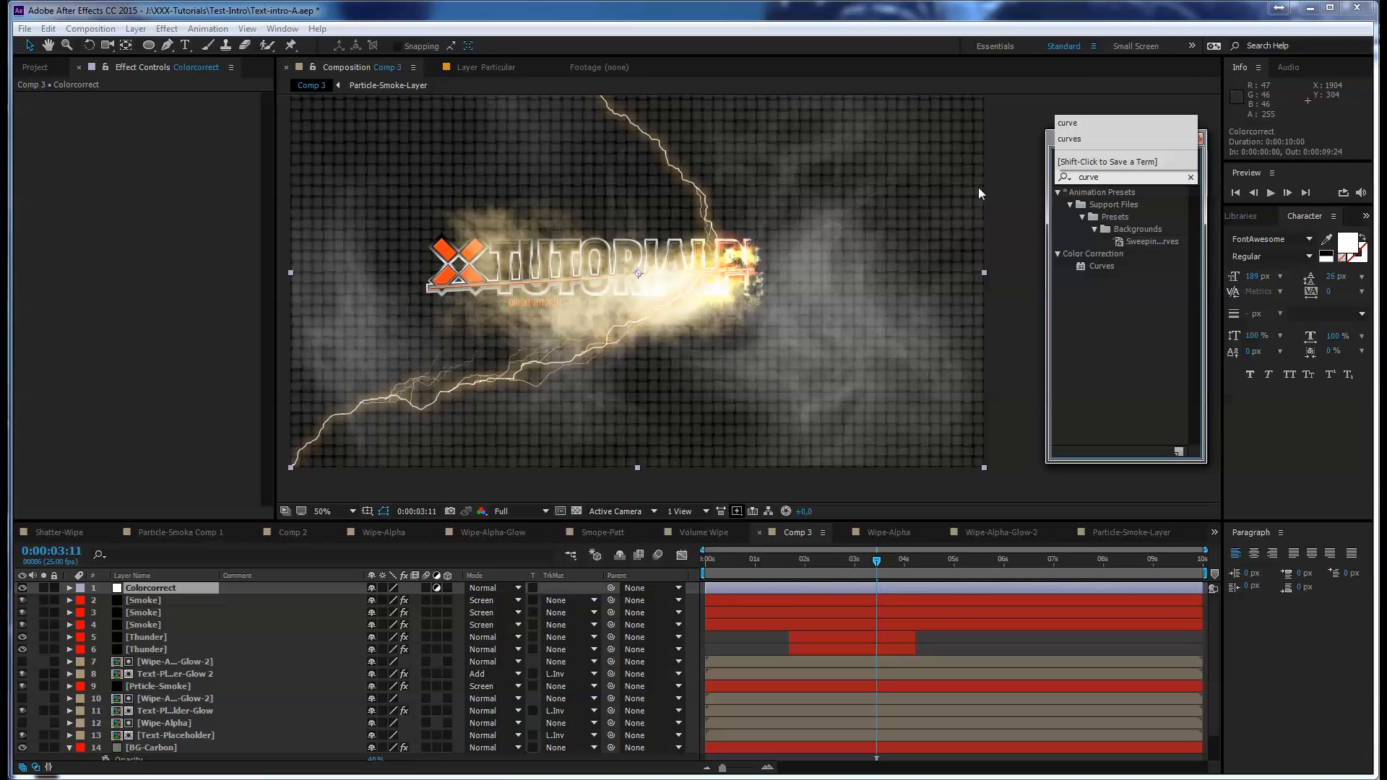
pyautogui.doubleClick(1091, 266)
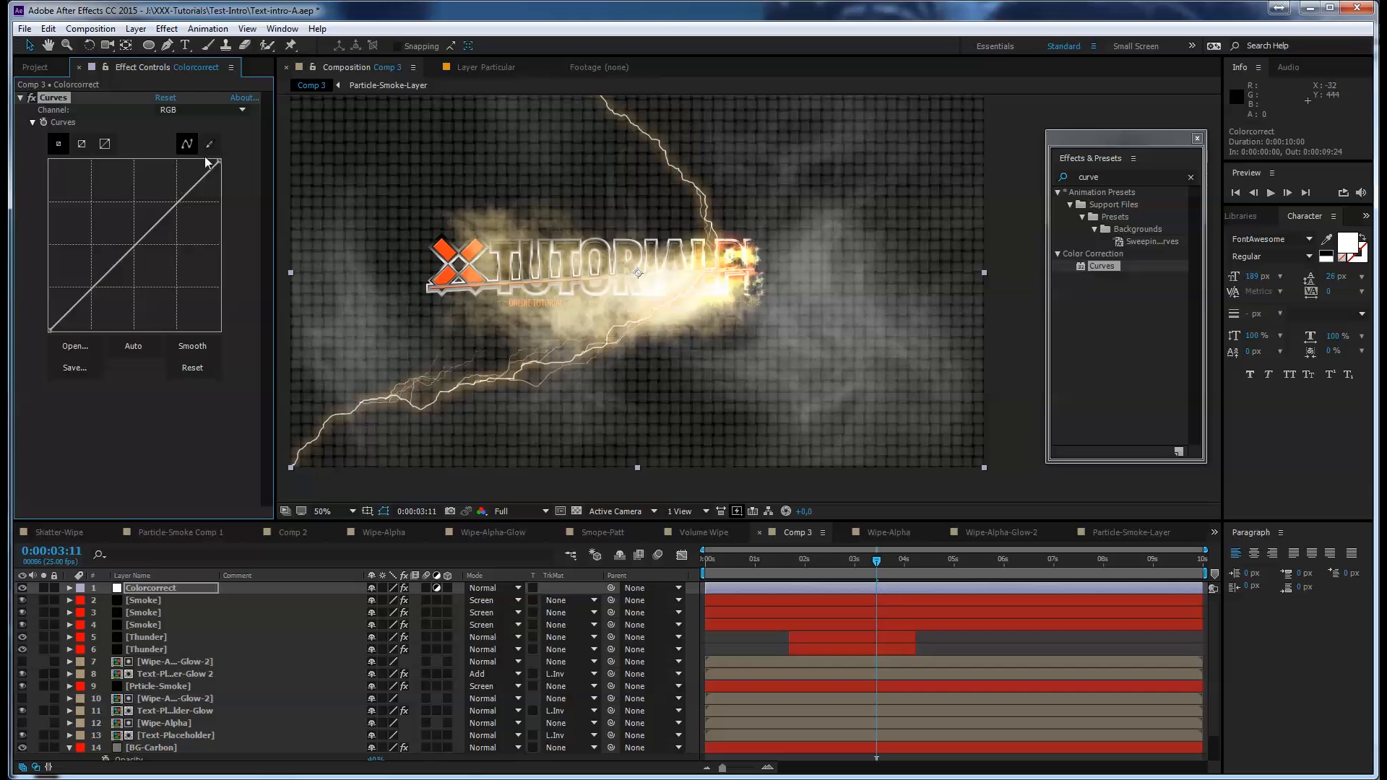
# In Curves, raise the midtones of the Red channel slightly and lower those of the Blue channel
pyautogui.click(193, 111)
pyautogui.click(180, 138)
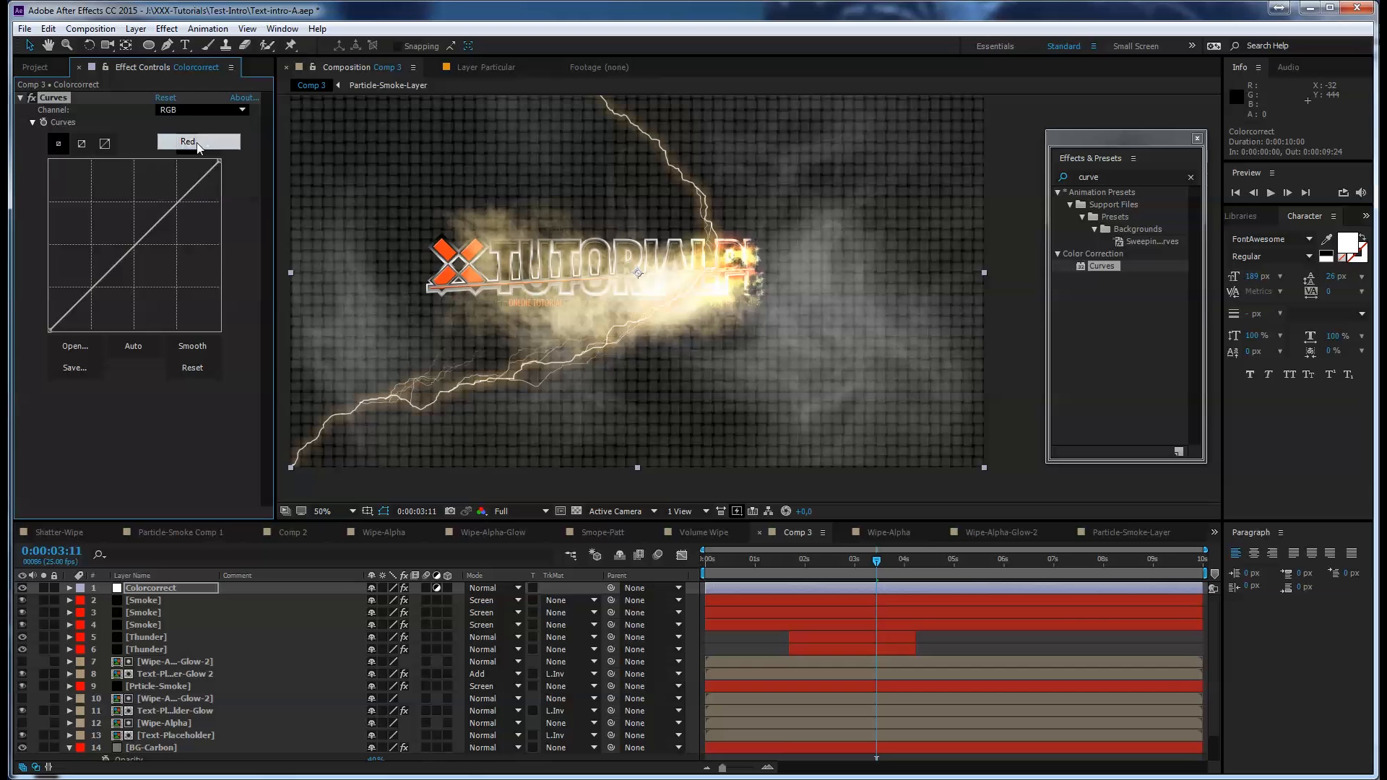
pyautogui.moveTo(150, 228); pyautogui.dragTo(142, 229)
pyautogui.click(214, 110)
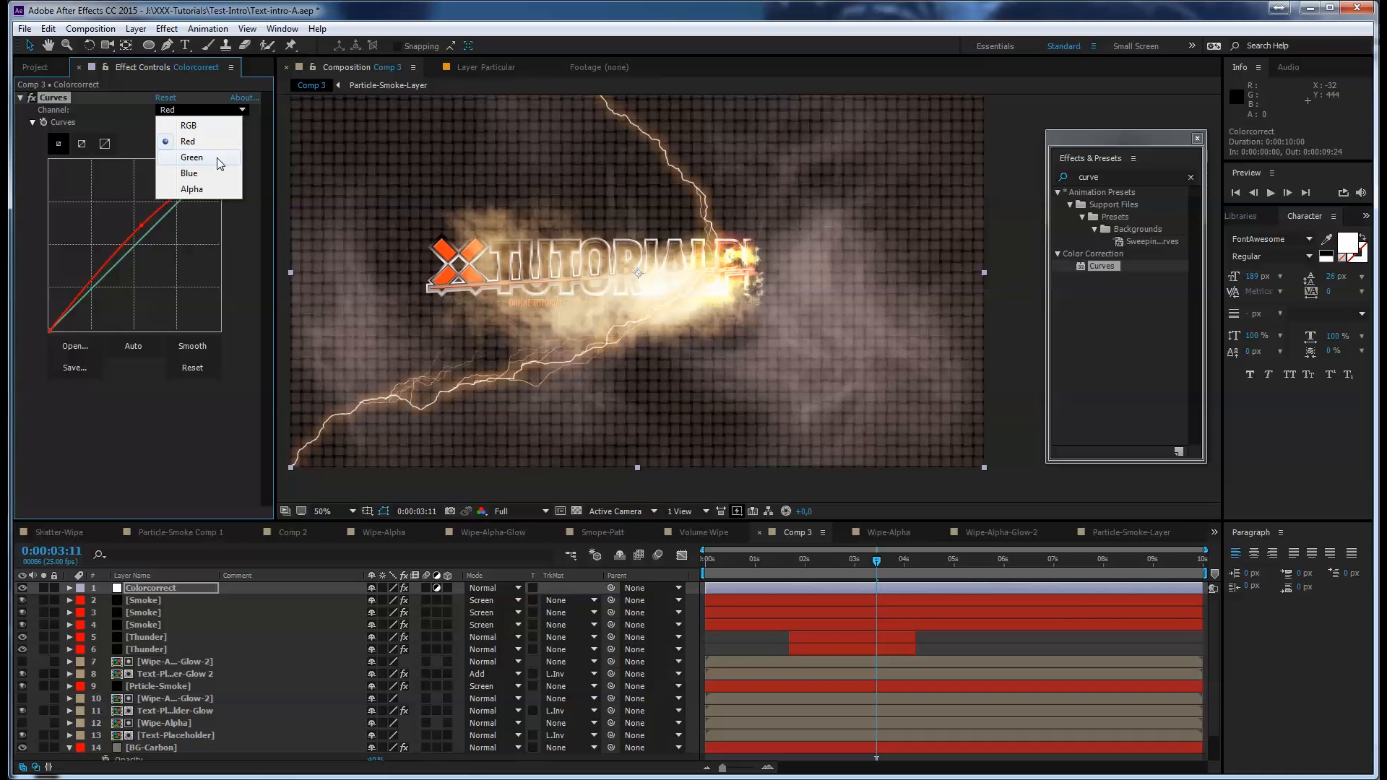
pyautogui.click(188, 172)
pyautogui.moveTo(157, 223); pyautogui.dragTo(156, 239)
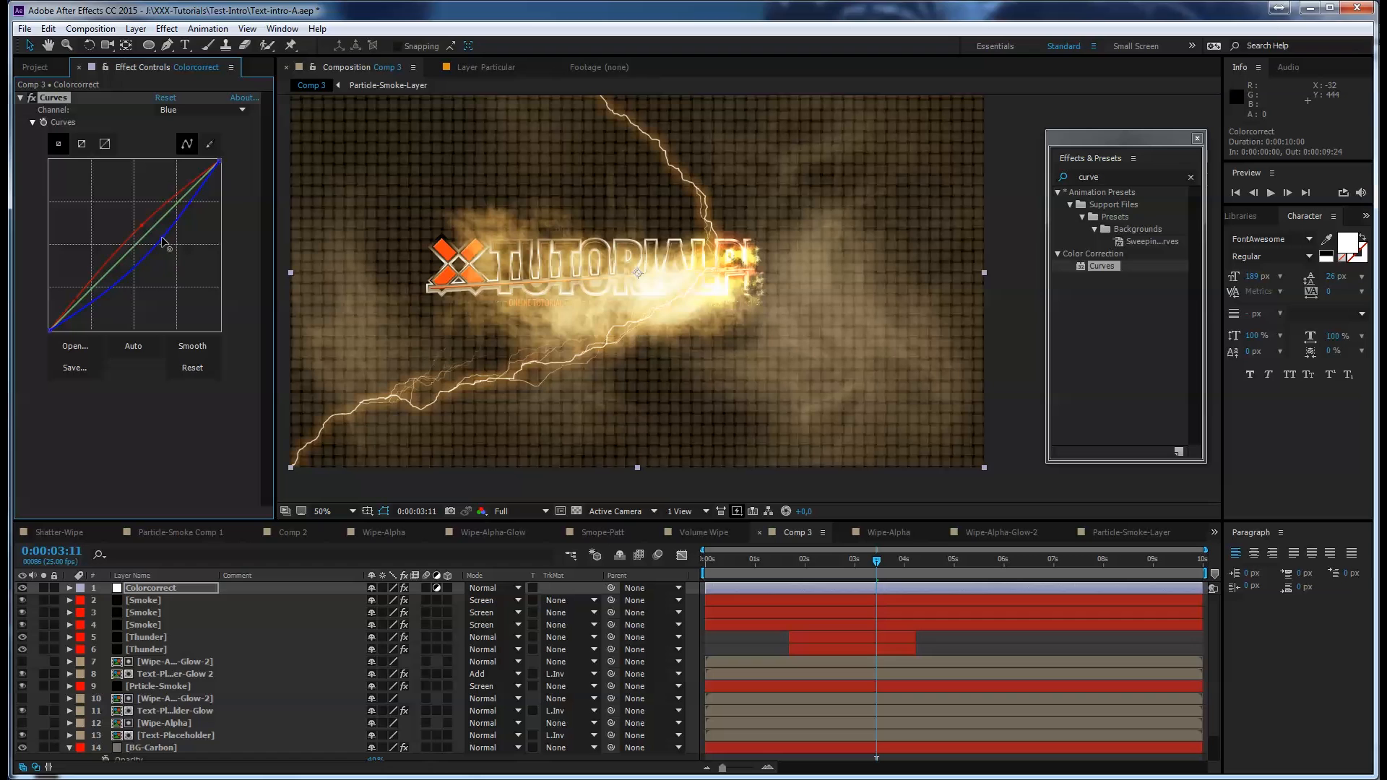
# Shape the RGB curve into a gentle S with raised highlights and lowered shadows, and check the grade at 0:00:03:03
pyautogui.click(211, 110)
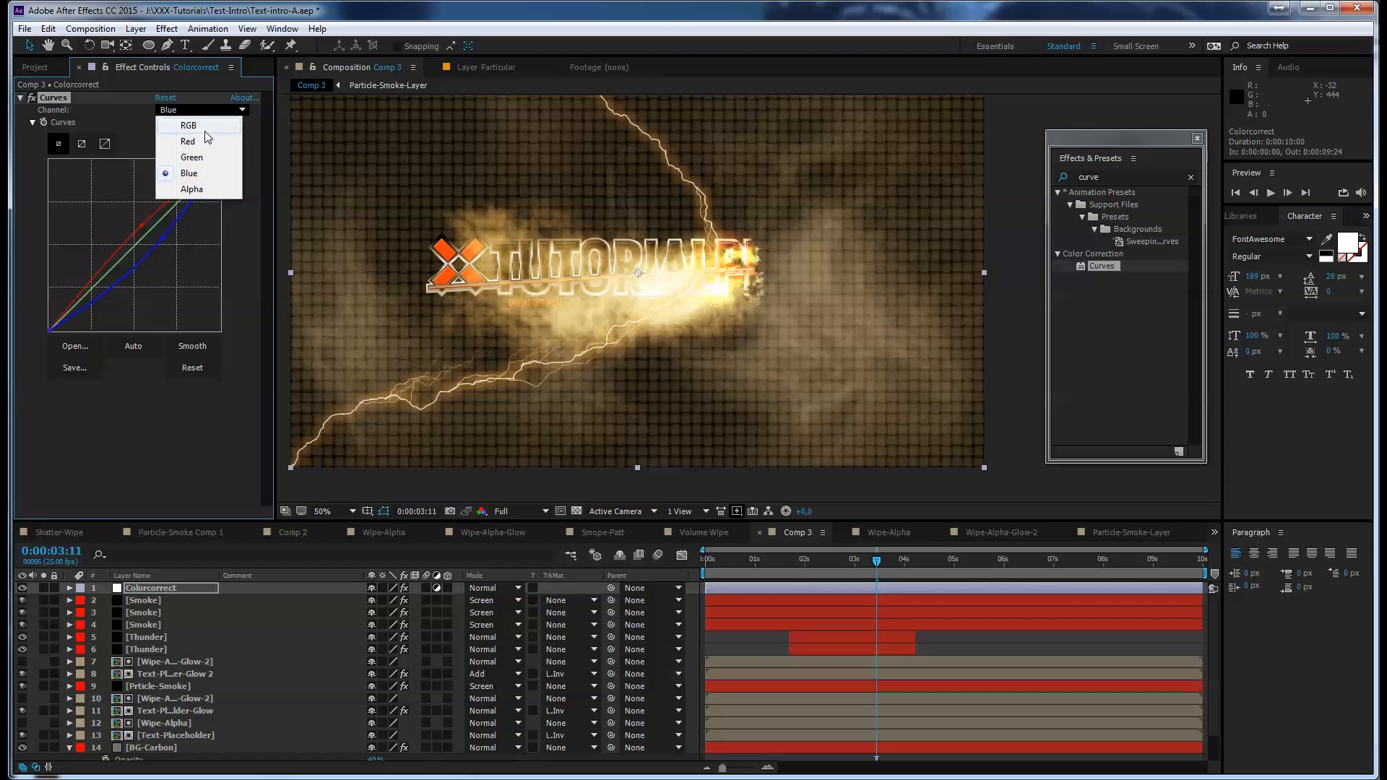
pyautogui.click(208, 125)
pyautogui.moveTo(194, 196); pyautogui.dragTo(187, 188)
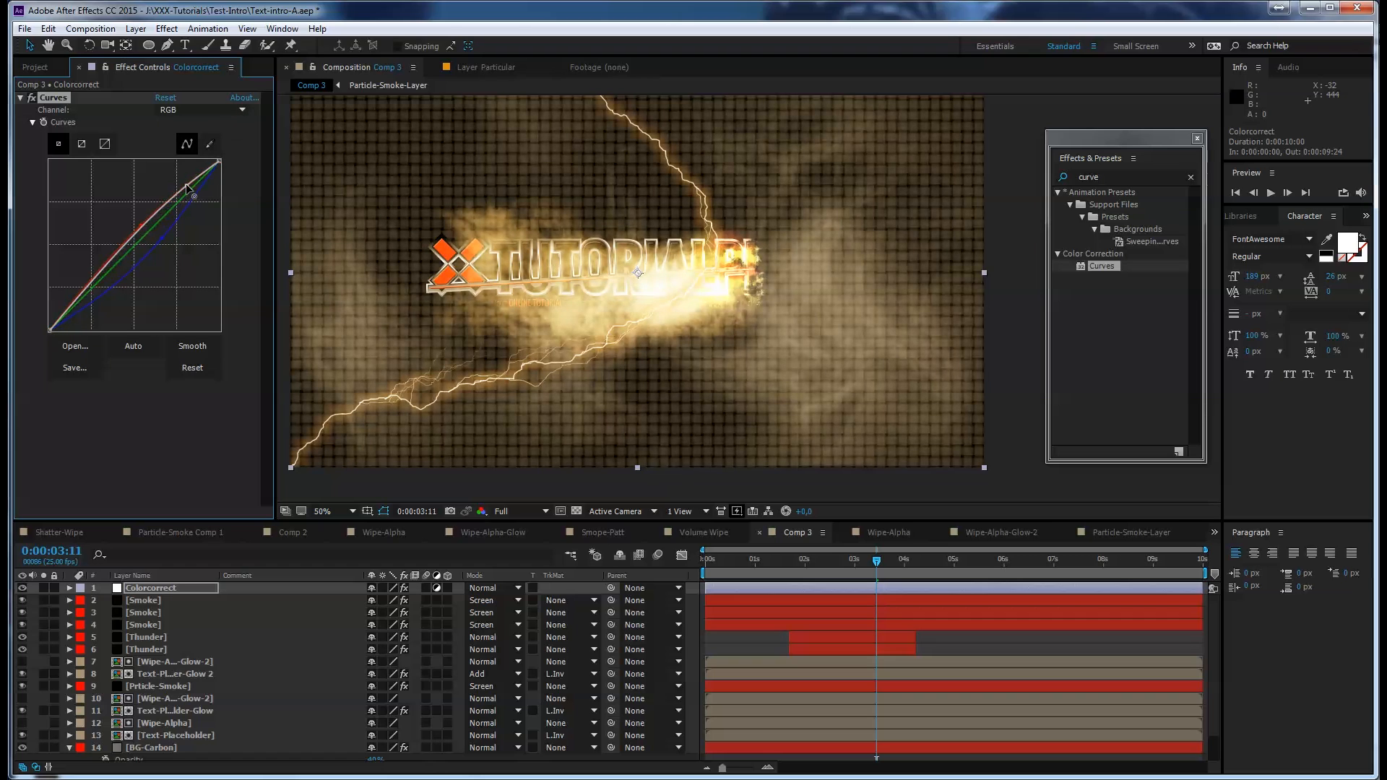
pyautogui.moveTo(81, 296); pyautogui.dragTo(73, 312)
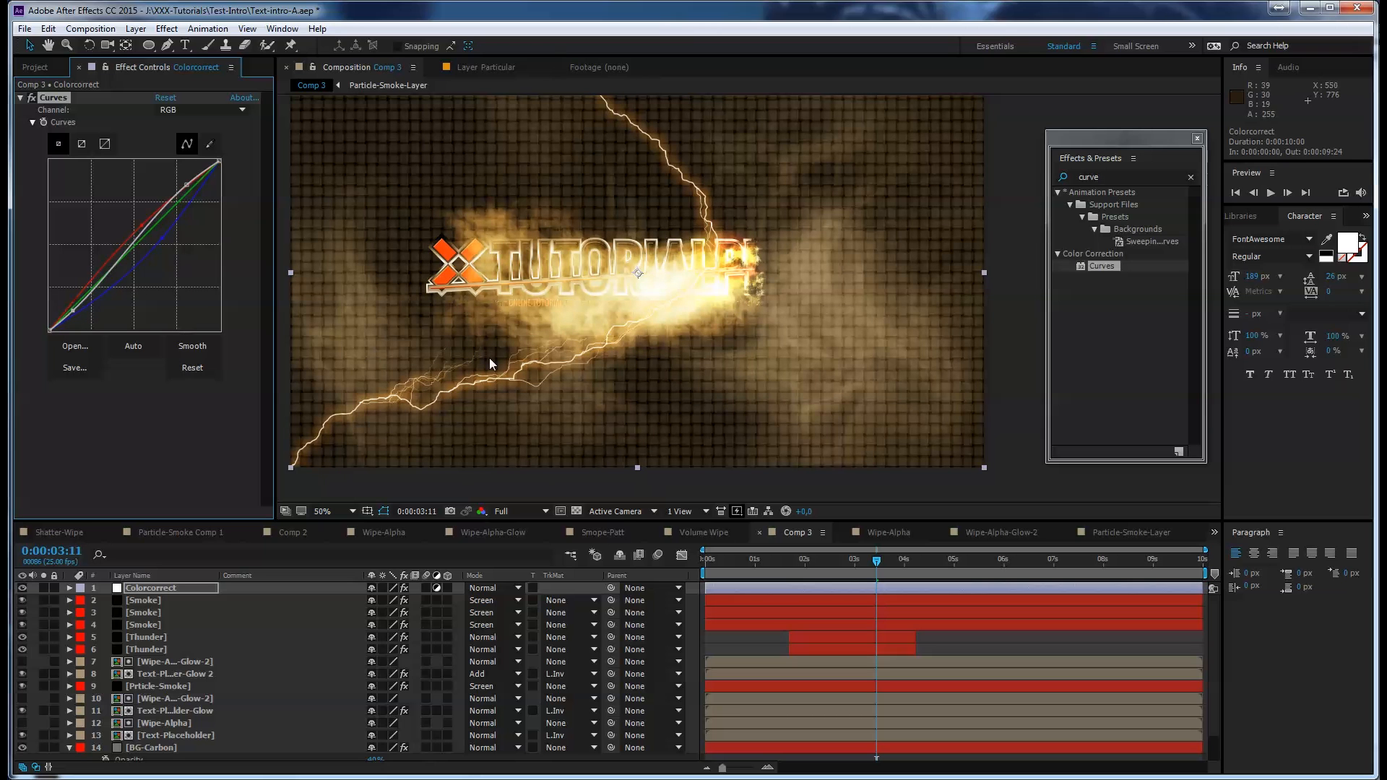
pyautogui.moveTo(876, 569)
pyautogui.mouseDown()
pyautogui.moveTo(792, 566)
pyautogui.moveTo(888, 562)
pyautogui.moveTo(860, 561)
pyautogui.mouseUp()
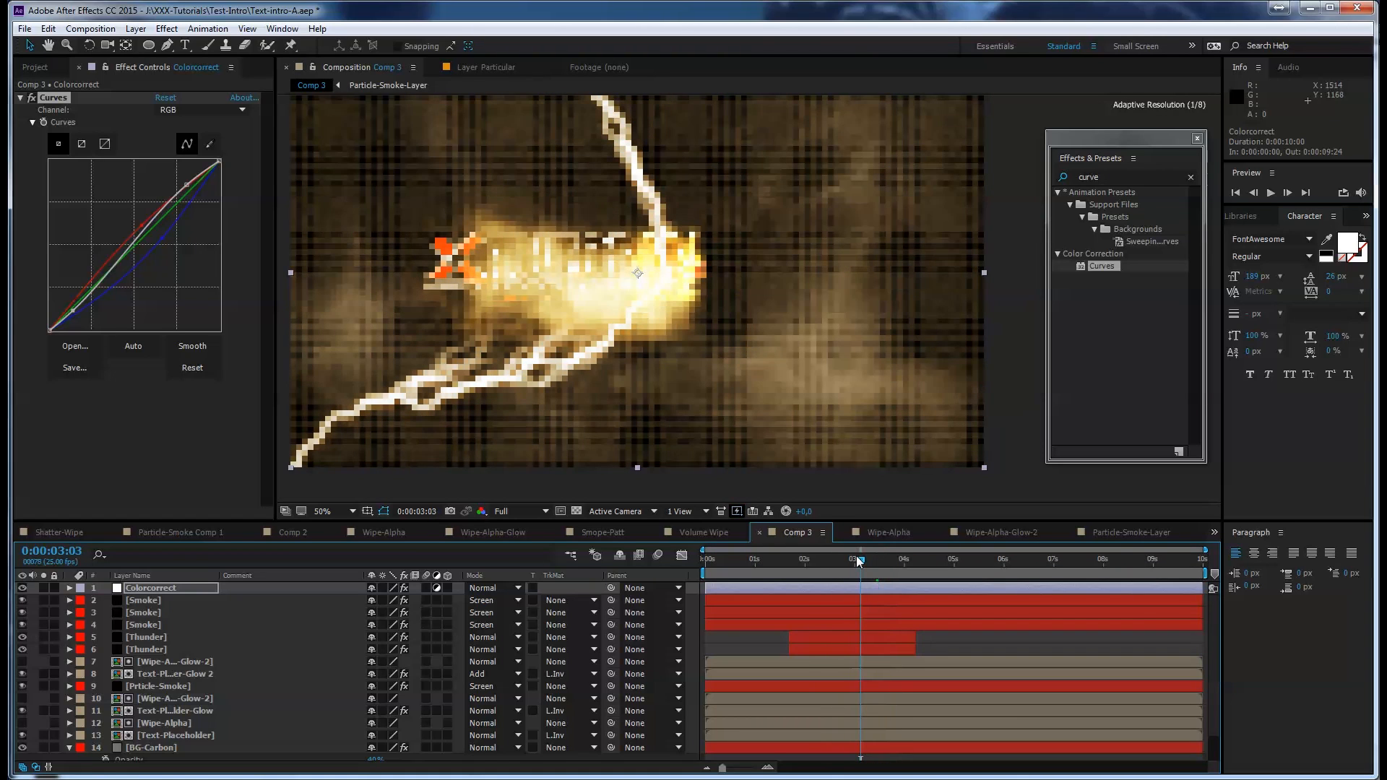
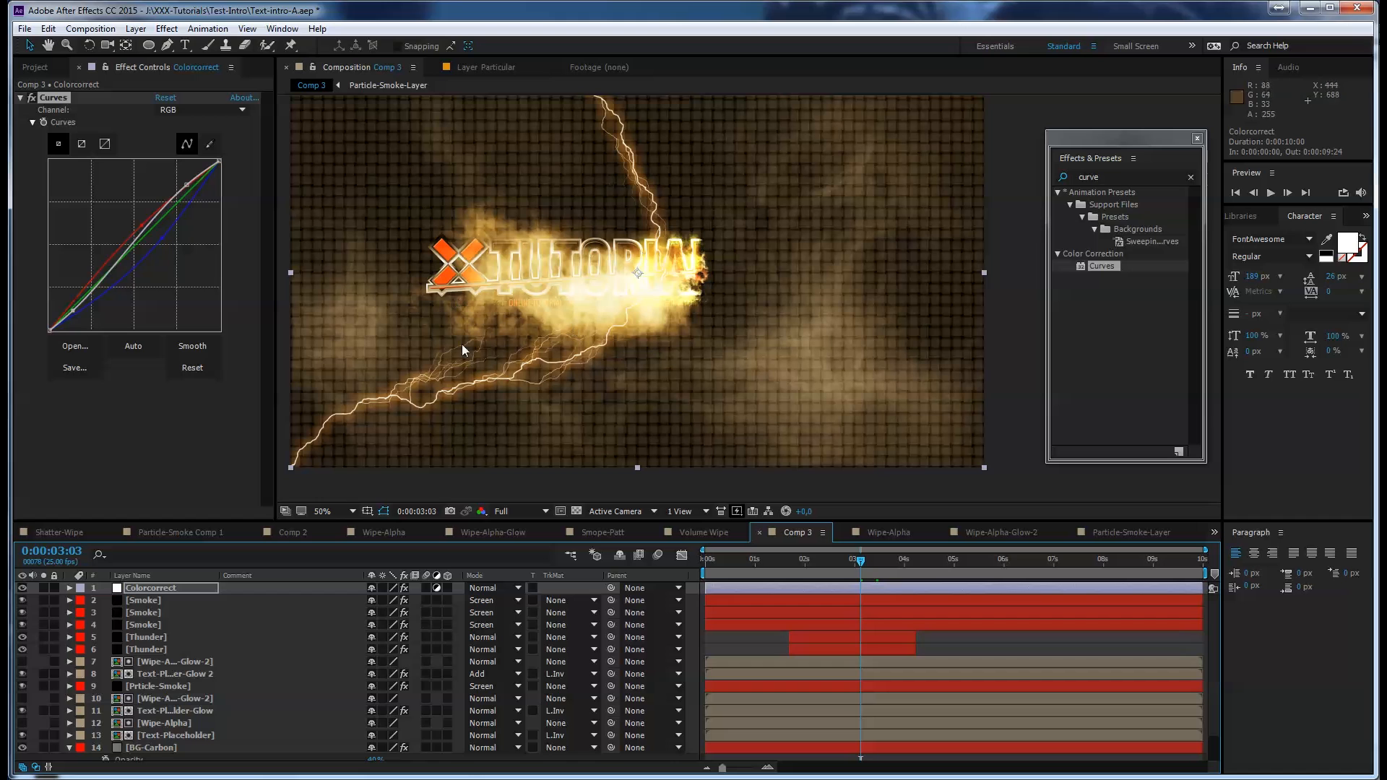
# Add another adjustment layer above Colorcorrect and apply the Fast Blur effect to it
pyautogui.click(136, 29)
pyautogui.moveTo(169, 45)
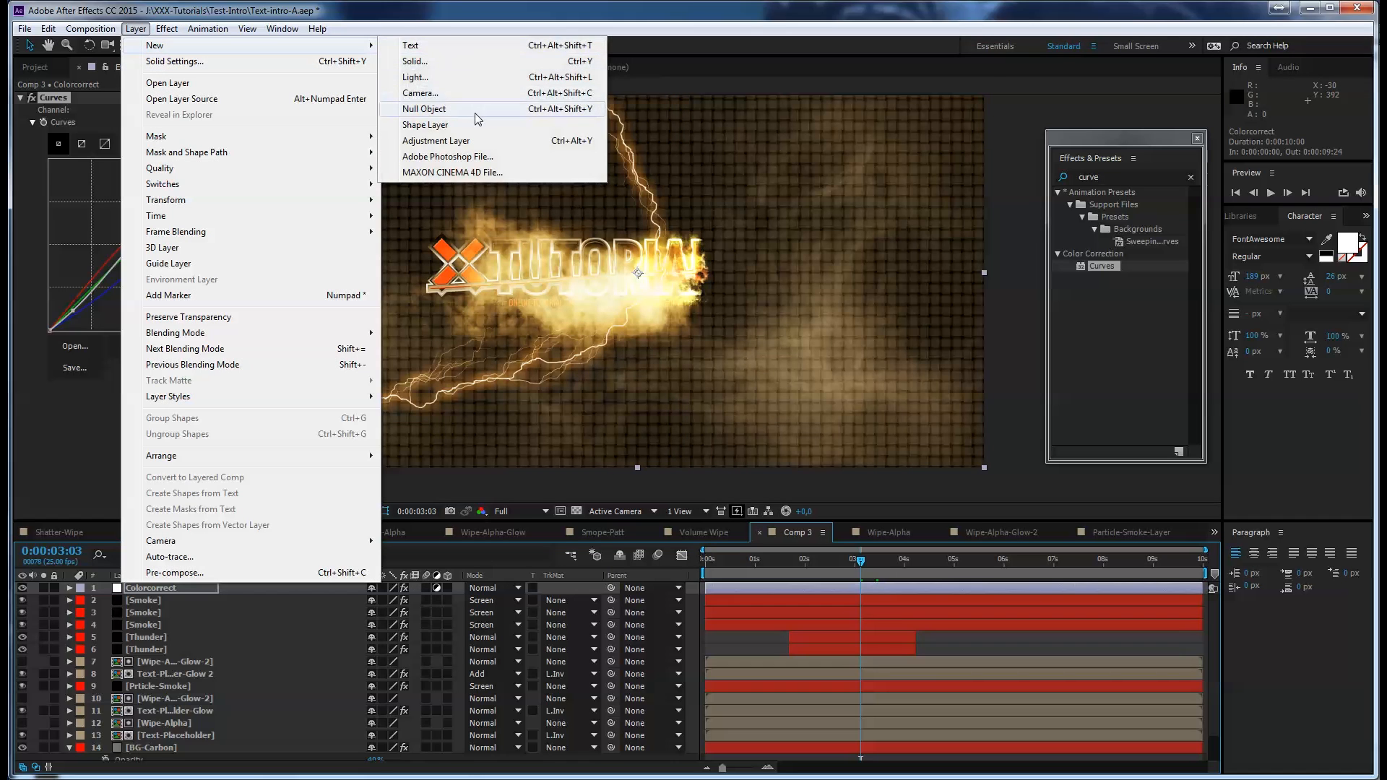
pyautogui.click(479, 140)
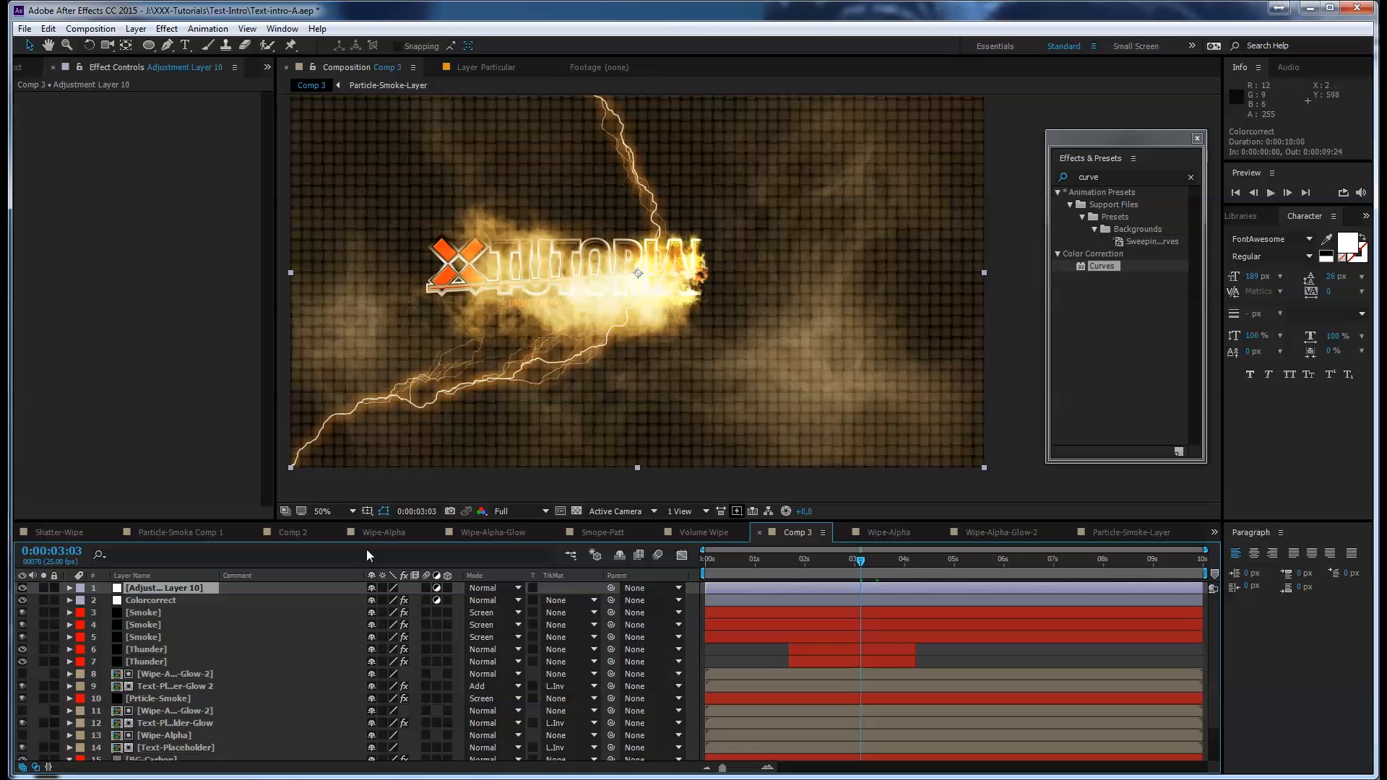
pyautogui.click(1124, 176)
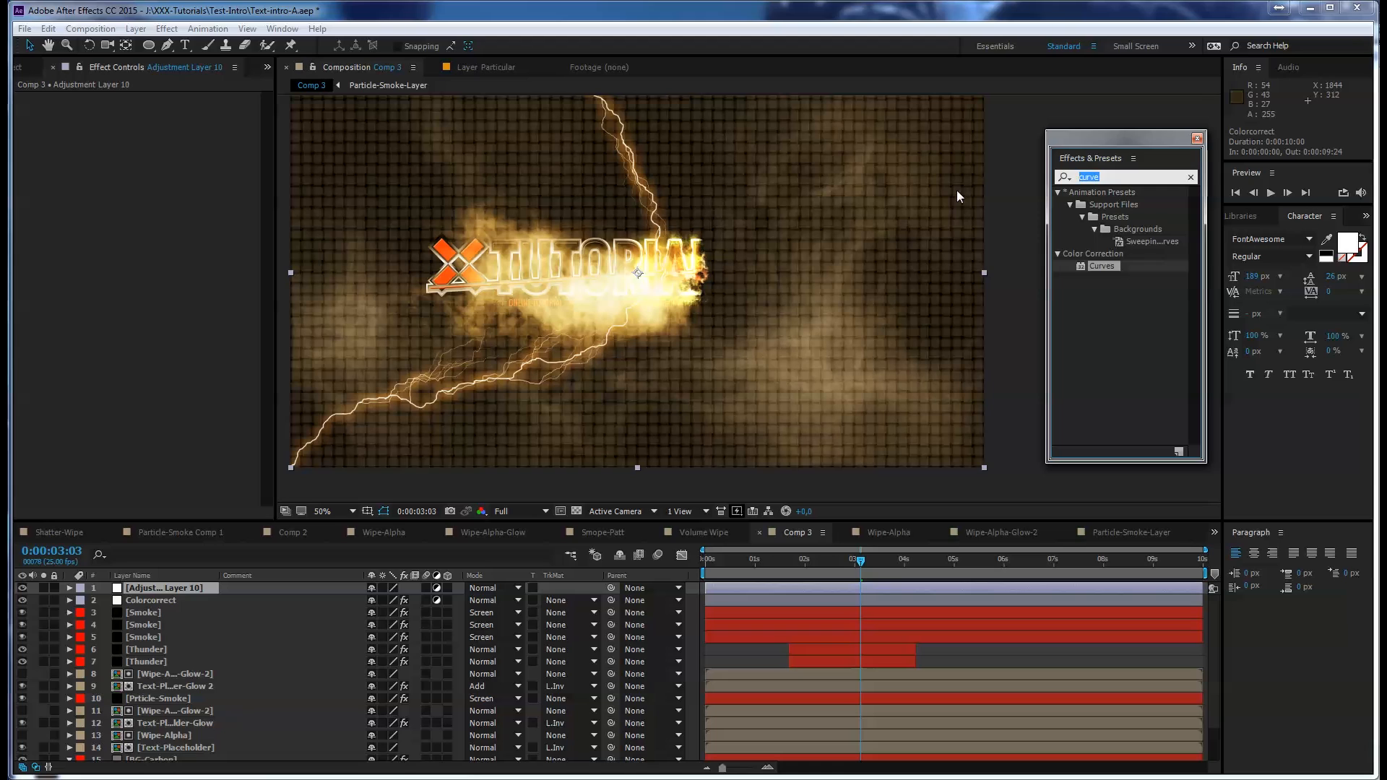
pyautogui.write('fa')
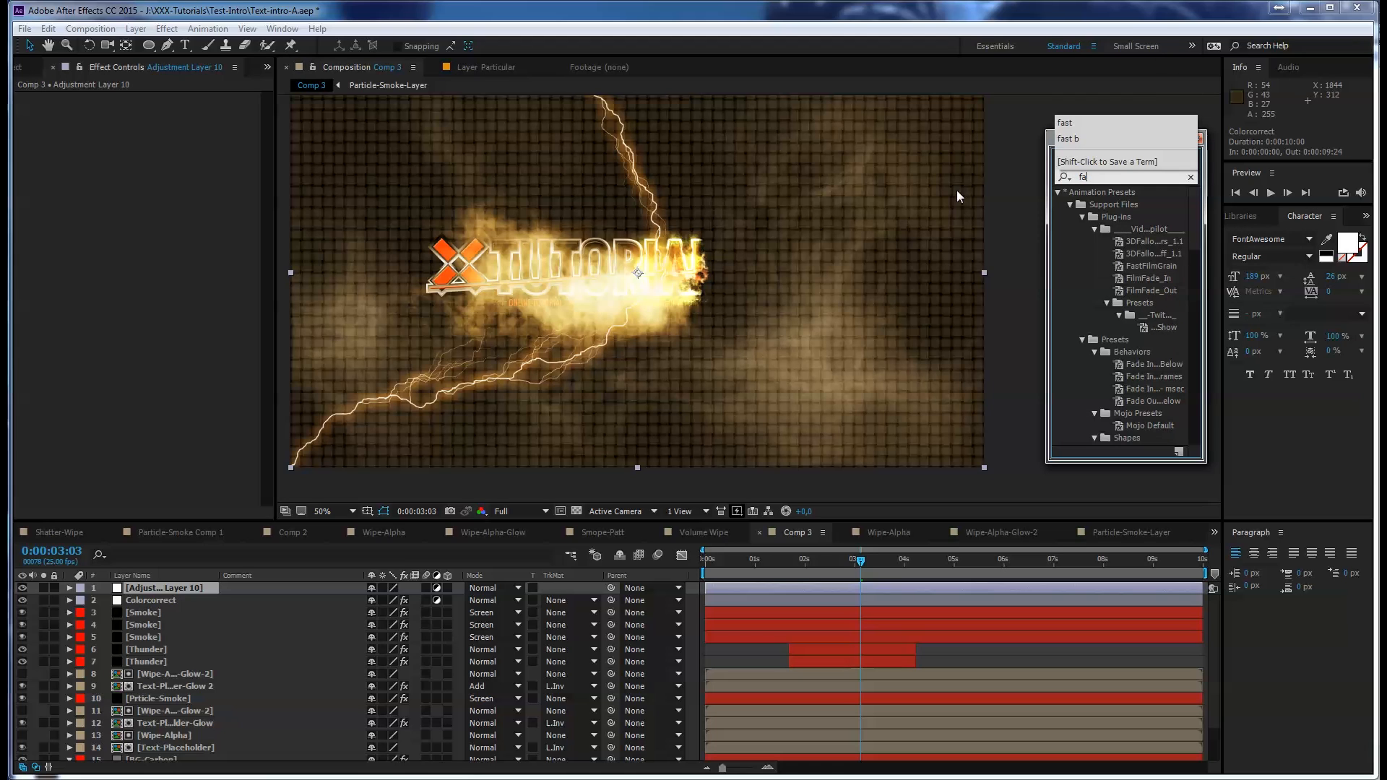
pyautogui.write('st b')
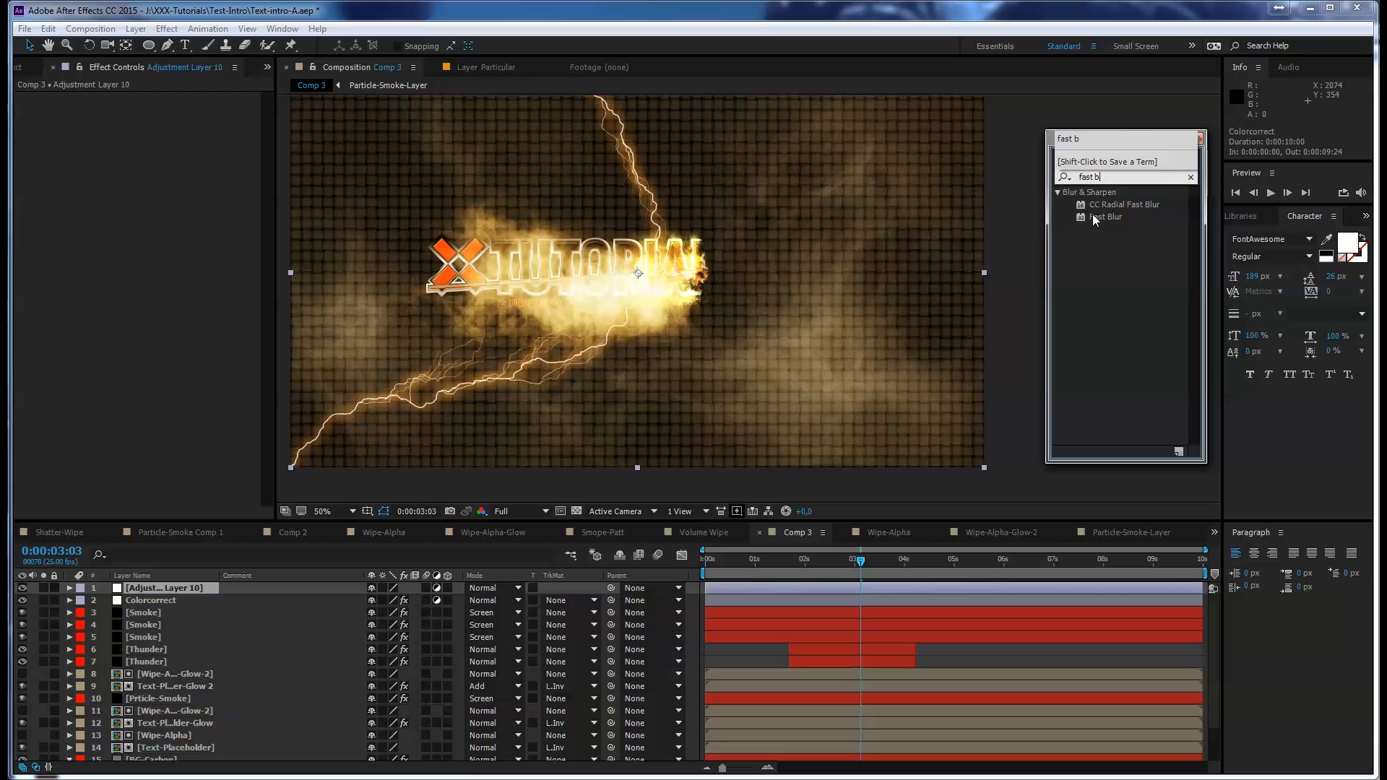
pyautogui.doubleClick(1094, 216)
# Set the Fast Blur Blurriness to 50 with Repeat Edge Pixels enabled
pyautogui.click(160, 109)
pyautogui.write('50')
pyautogui.press('Return')
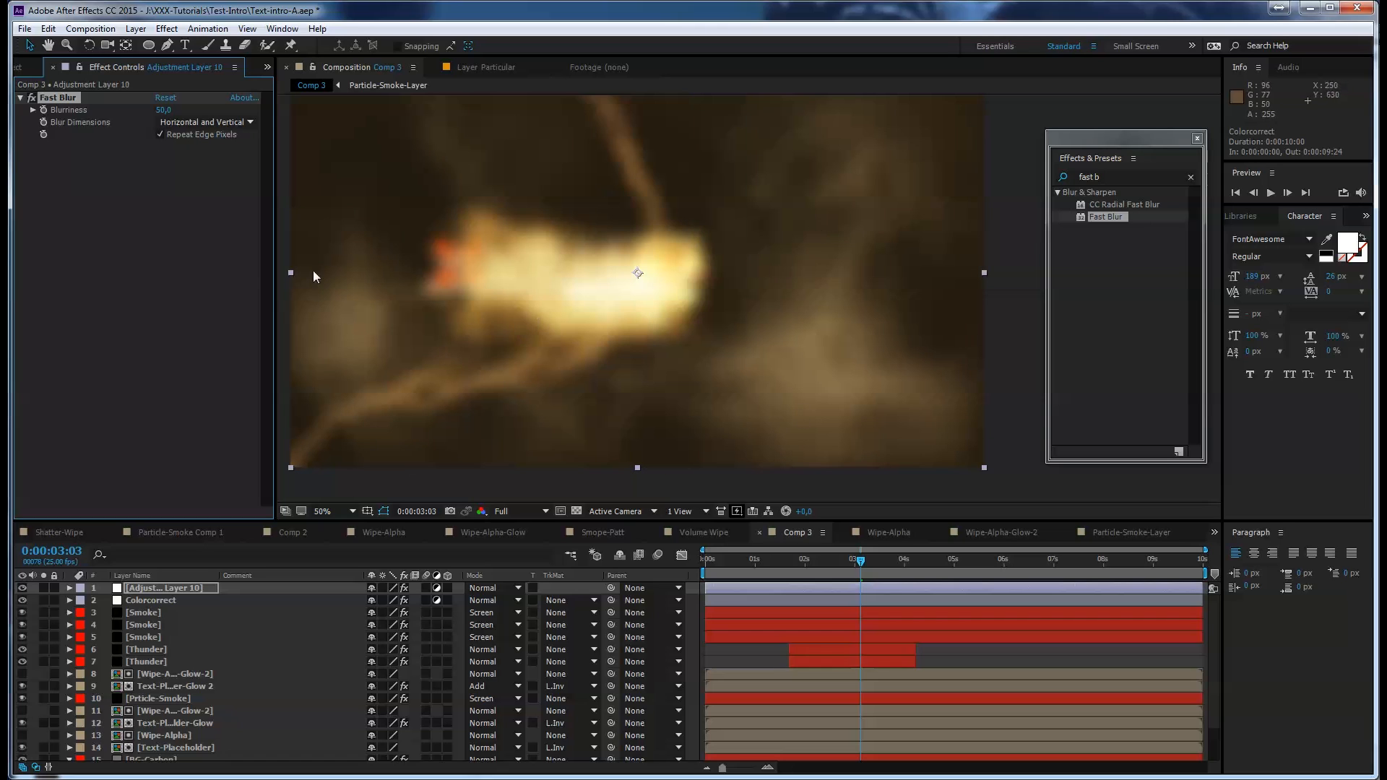
# Draw a large circular mask from the centre of the blur adjustment layer
pyautogui.press('q')
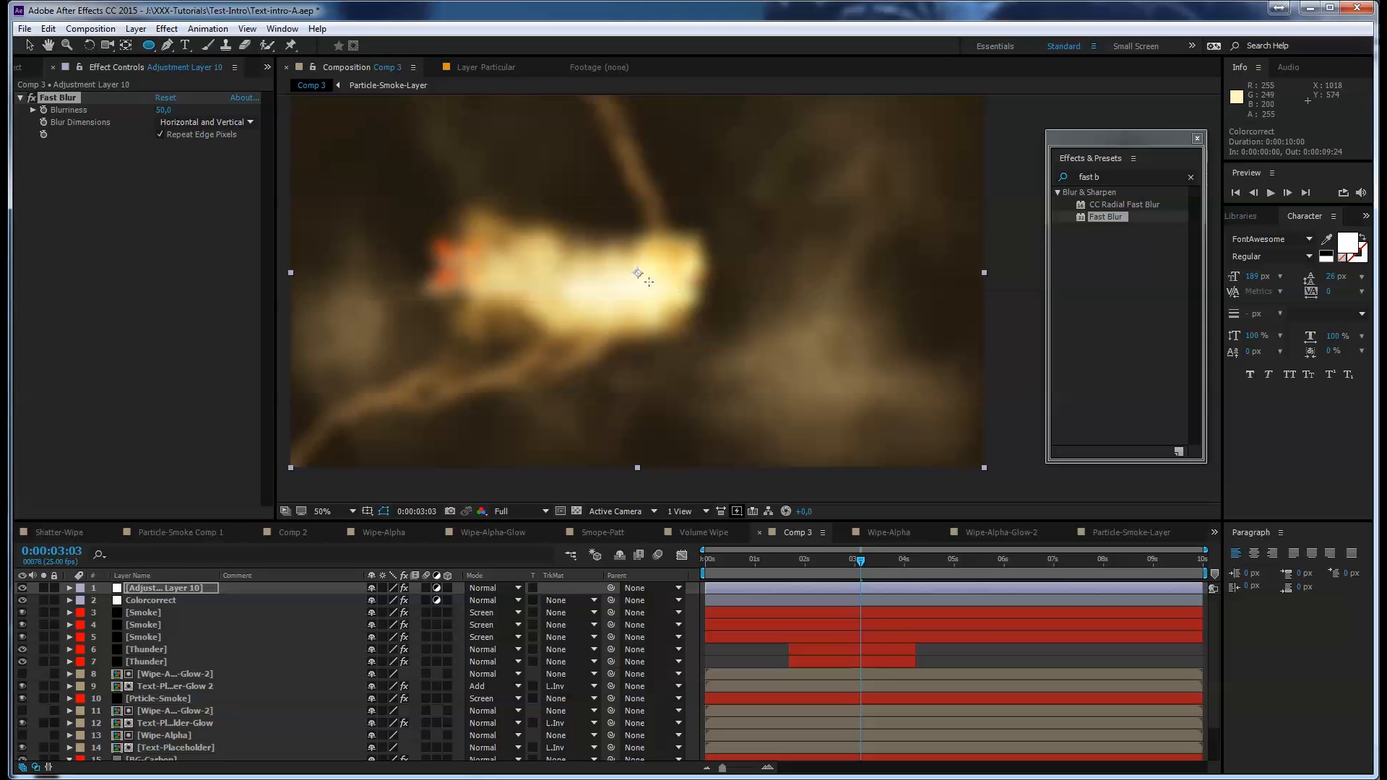
pyautogui.moveTo(638, 274); pyautogui.dragTo(819, 381)
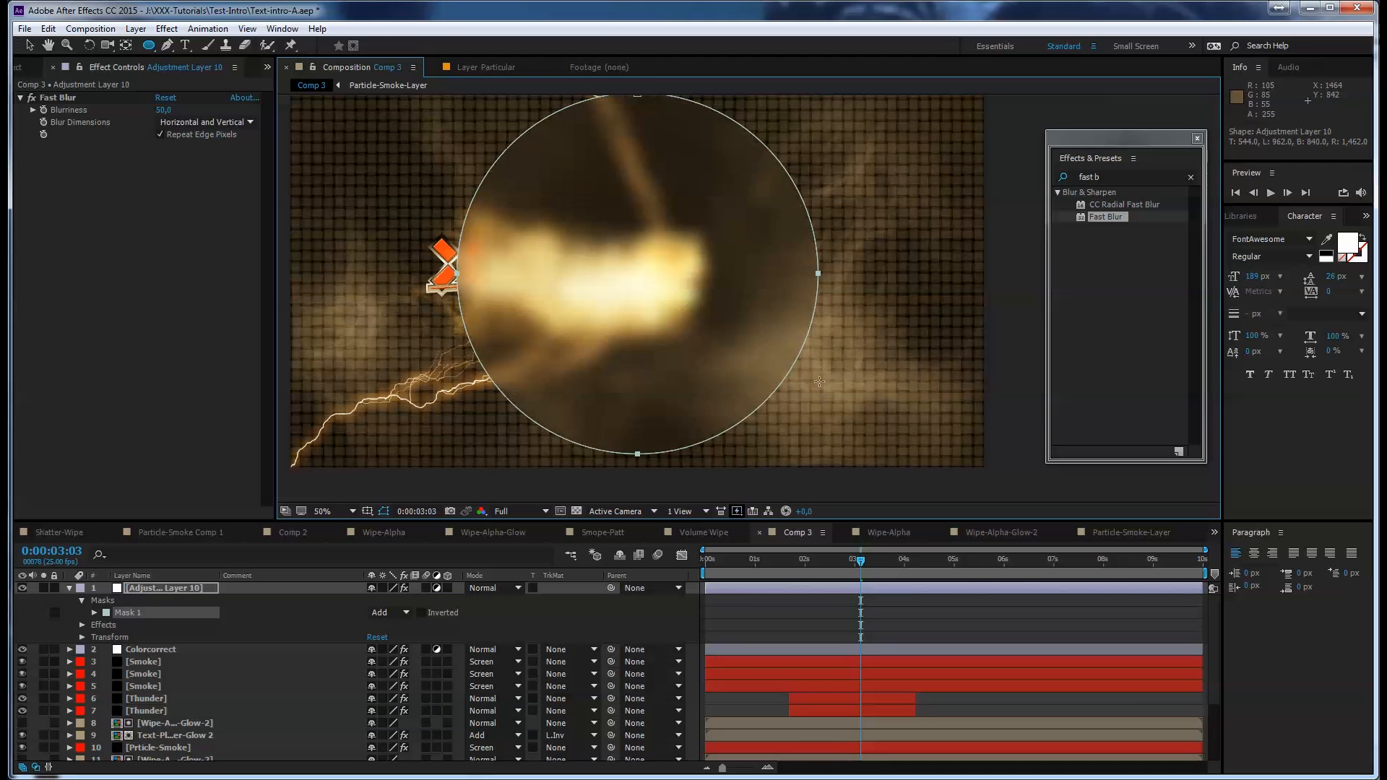
pyautogui.moveTo(557, 220); pyautogui.dragTo(560, 236)
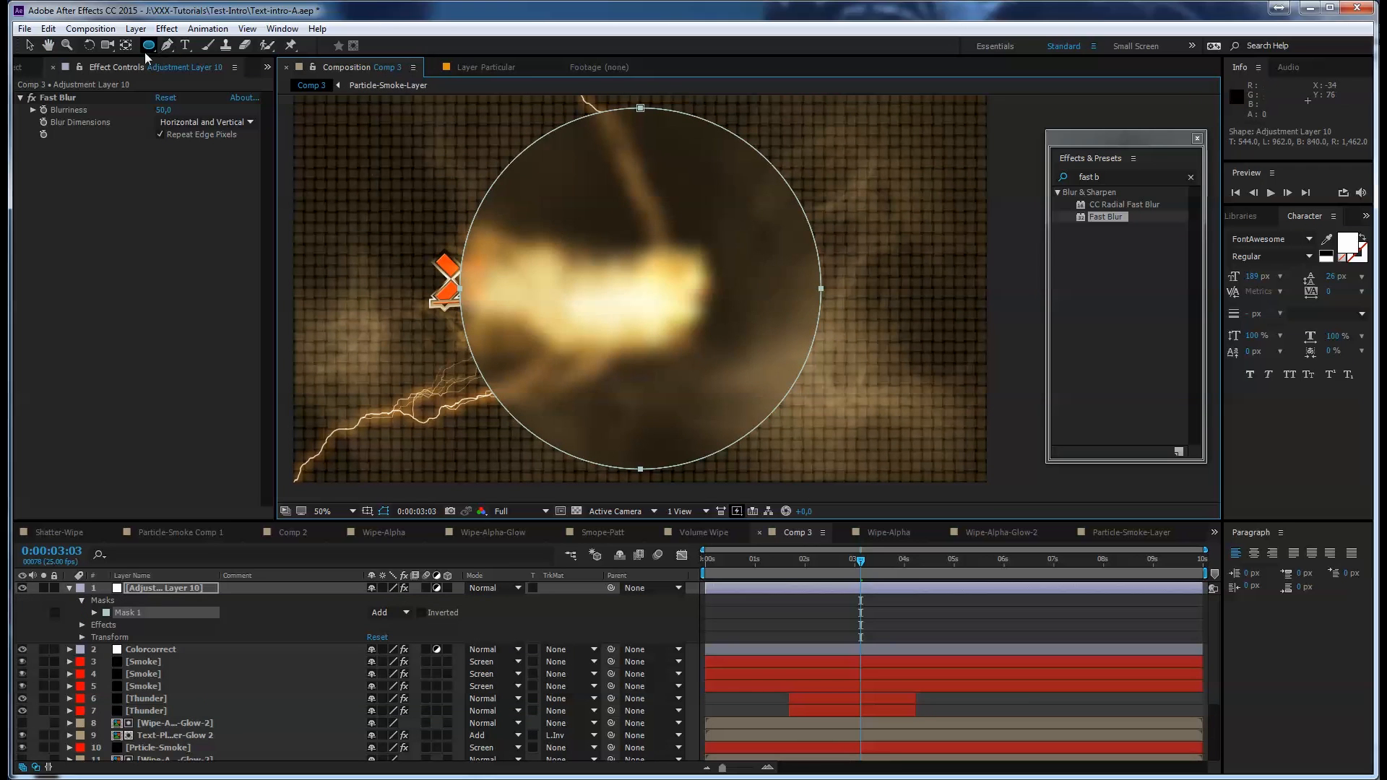
# Reshape the circular mask into a wide ellipse around the logo and invert it so only the frame edges blur
pyautogui.click(29, 44)
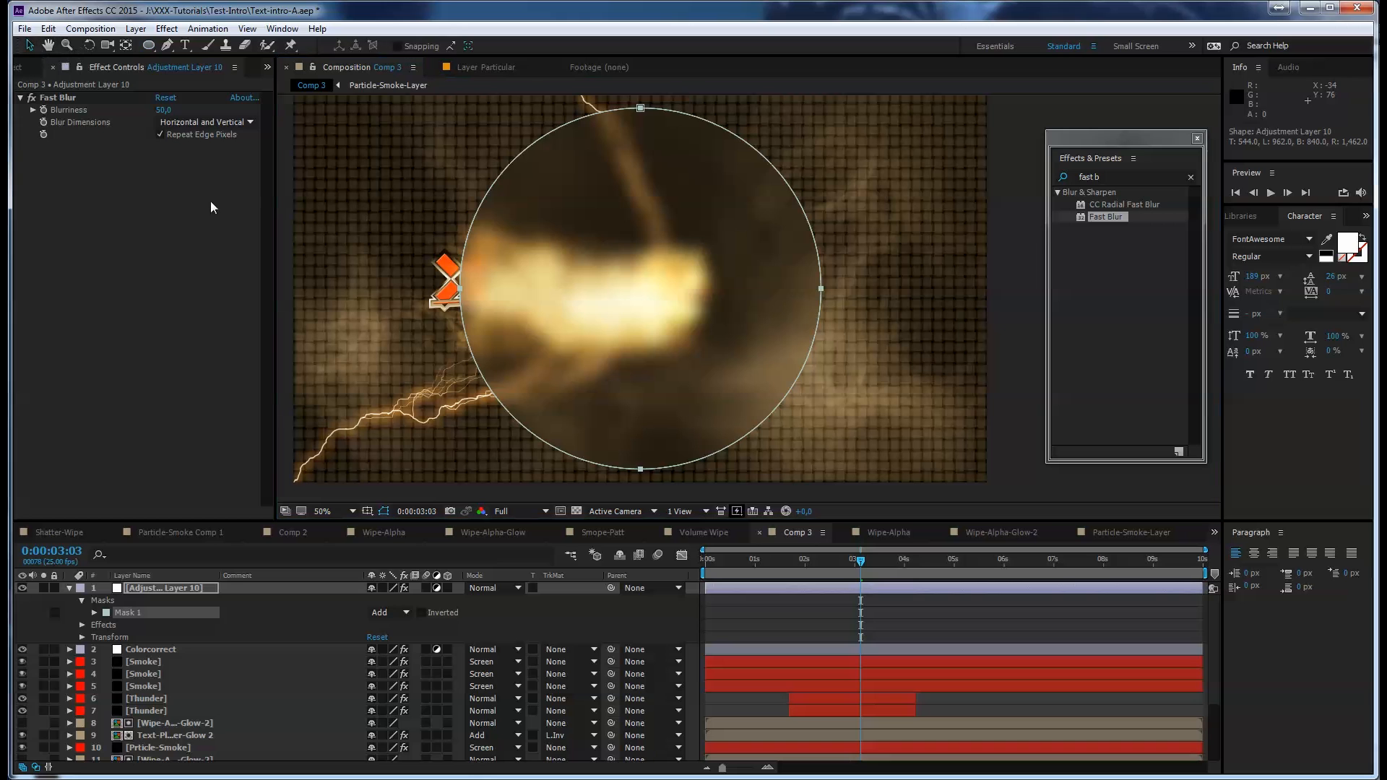
pyautogui.moveTo(460, 288); pyautogui.dragTo(366, 289)
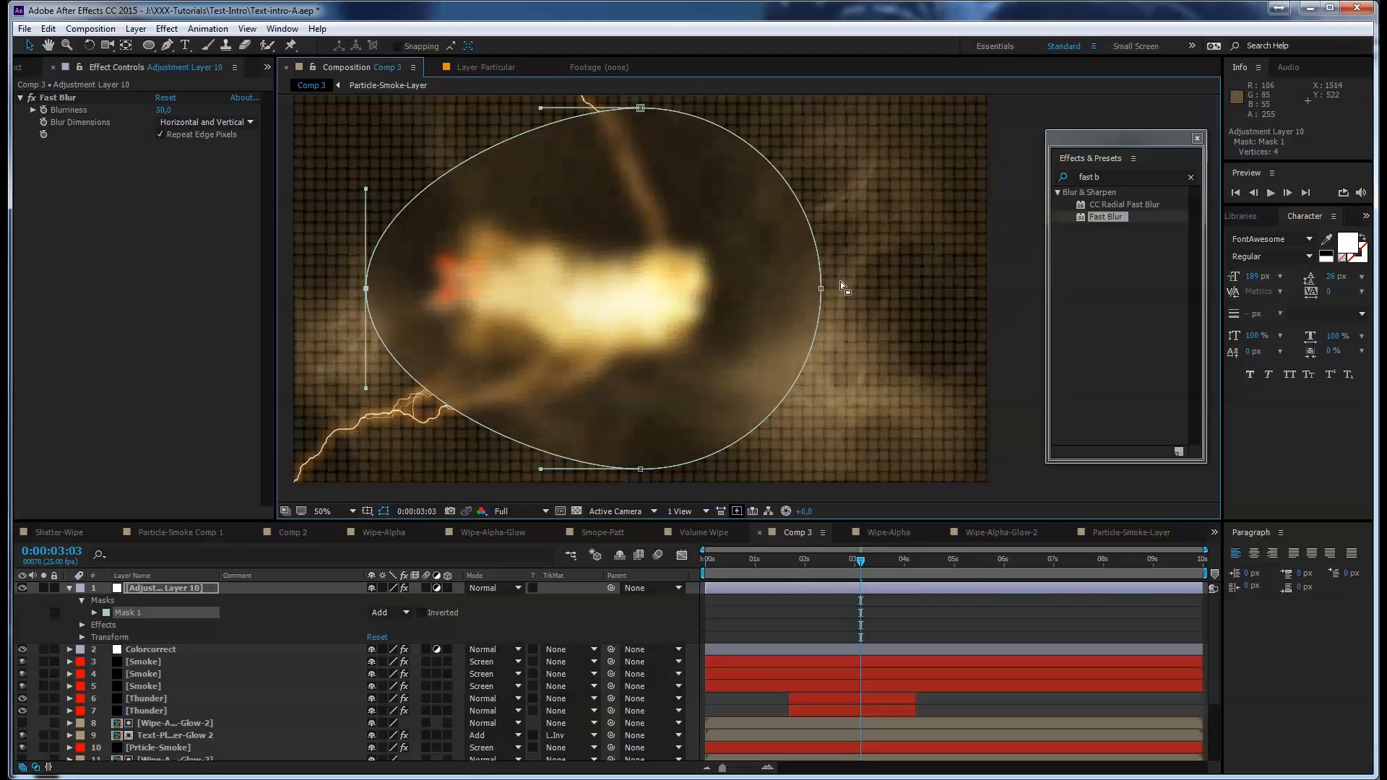
pyautogui.moveTo(821, 291); pyautogui.dragTo(918, 292)
pyautogui.moveTo(640, 108); pyautogui.dragTo(639, 117)
pyautogui.moveTo(645, 470); pyautogui.dragTo(649, 454)
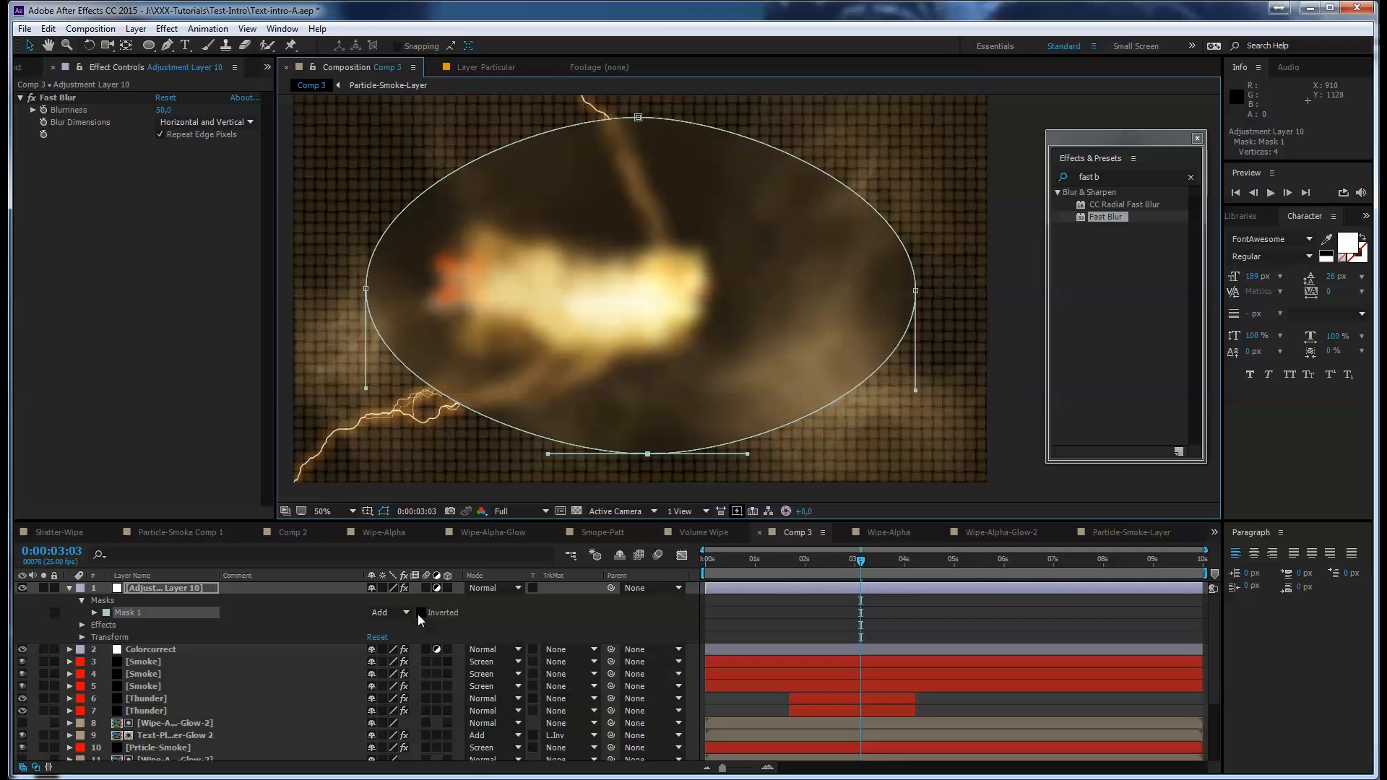
pyautogui.click(421, 613)
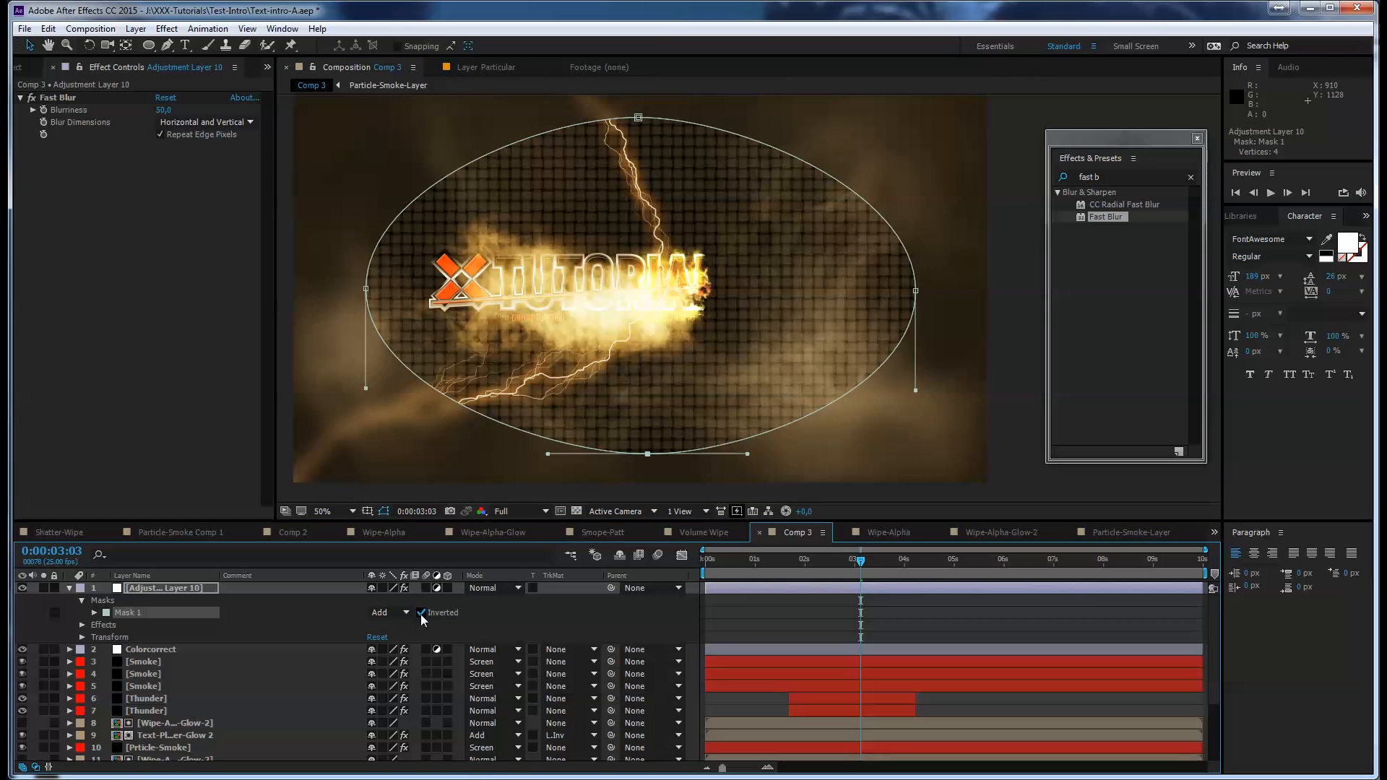
# Set the Mask Feather of the blur layer's mask to 350 pixels
pyautogui.click(188, 584)
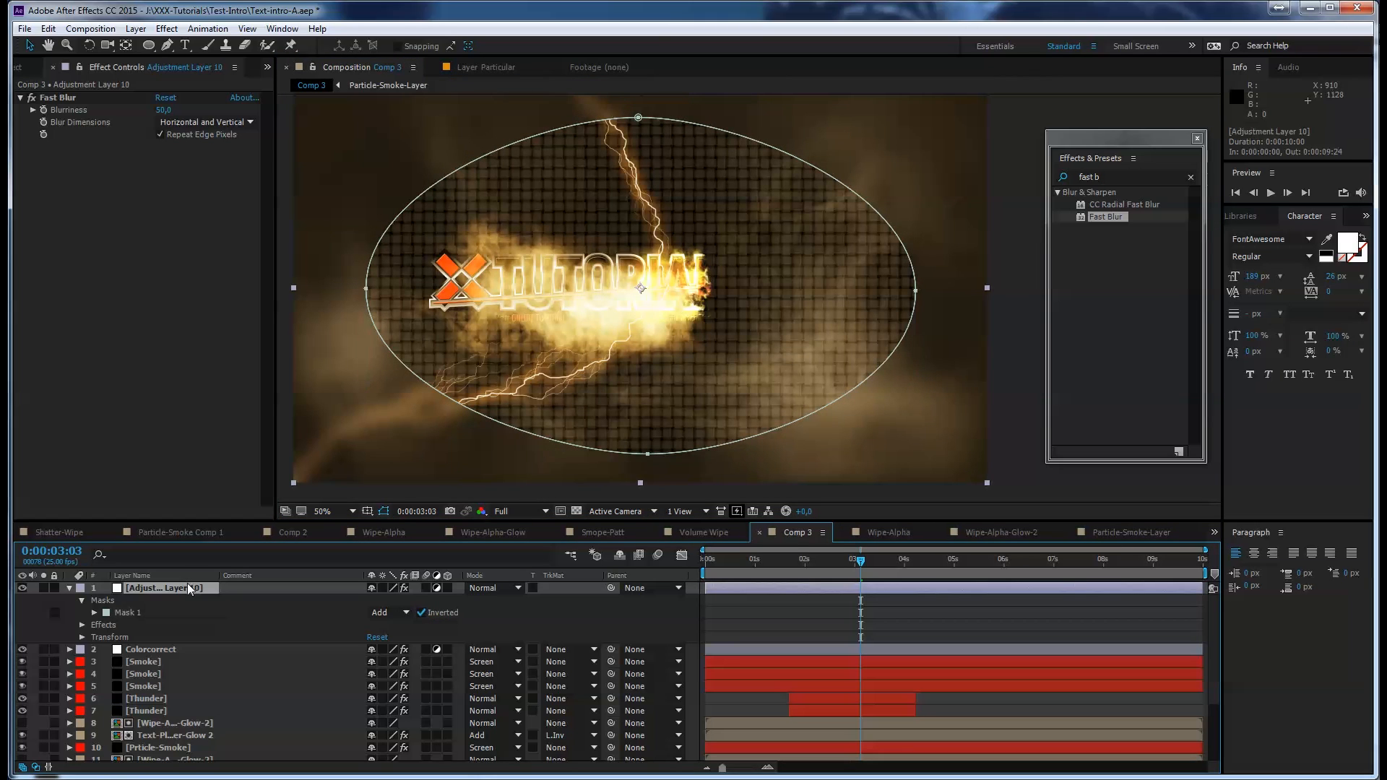
pyautogui.press('m')
pyautogui.press('m')
pyautogui.press('m')
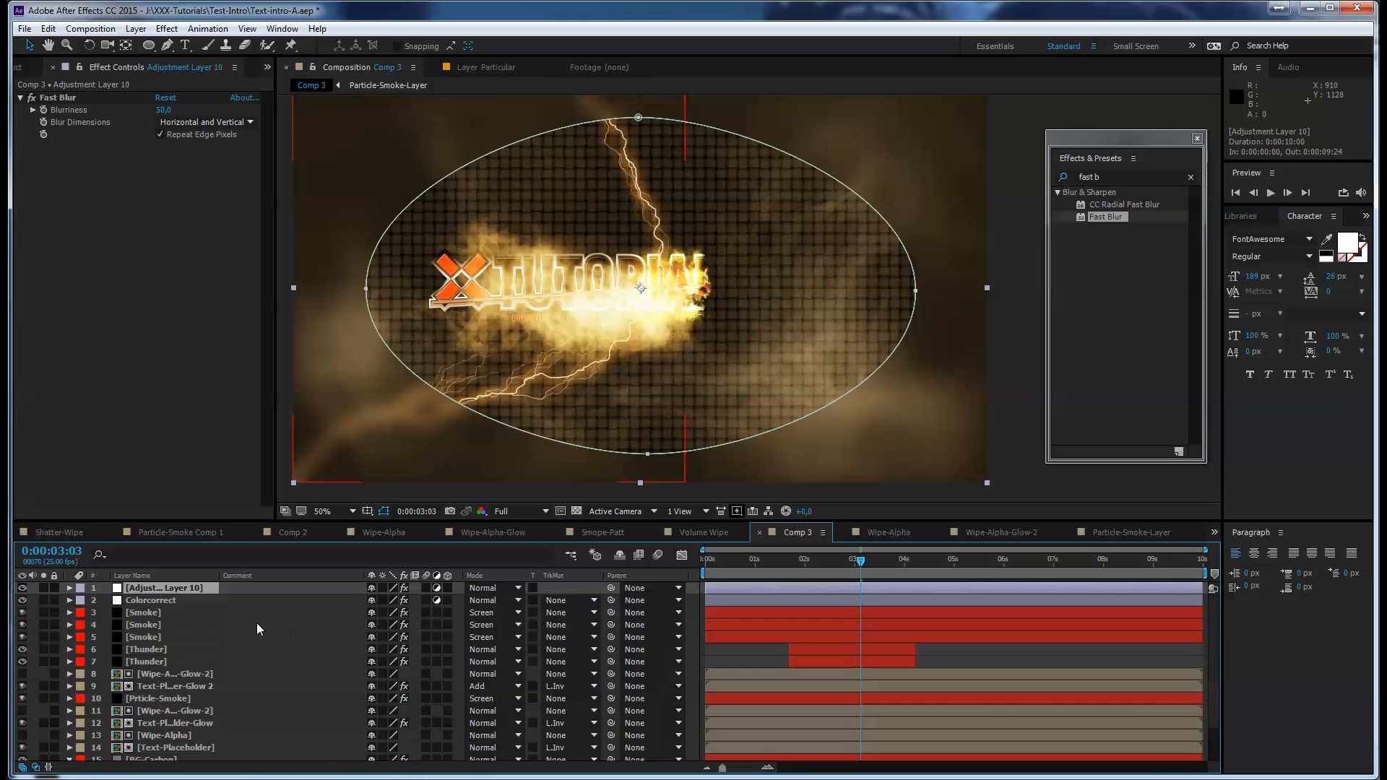
pyautogui.press('m')
pyautogui.press('m')
pyautogui.moveTo(402, 626); pyautogui.dragTo(643, 612)
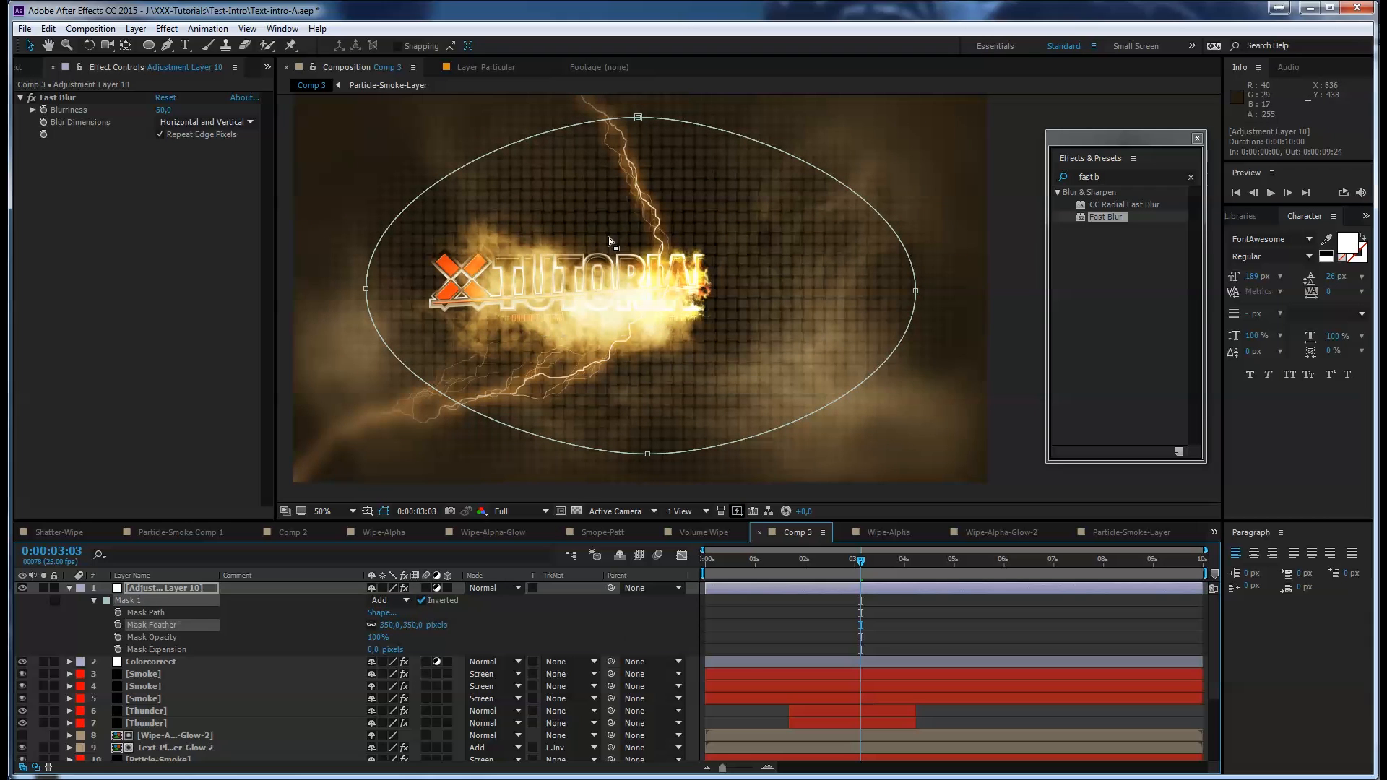
# Set the BG-Carbon layer's Opacity to 20% and check the composition at 0:00:03:15
pyautogui.scroll(-3, 202, 666)
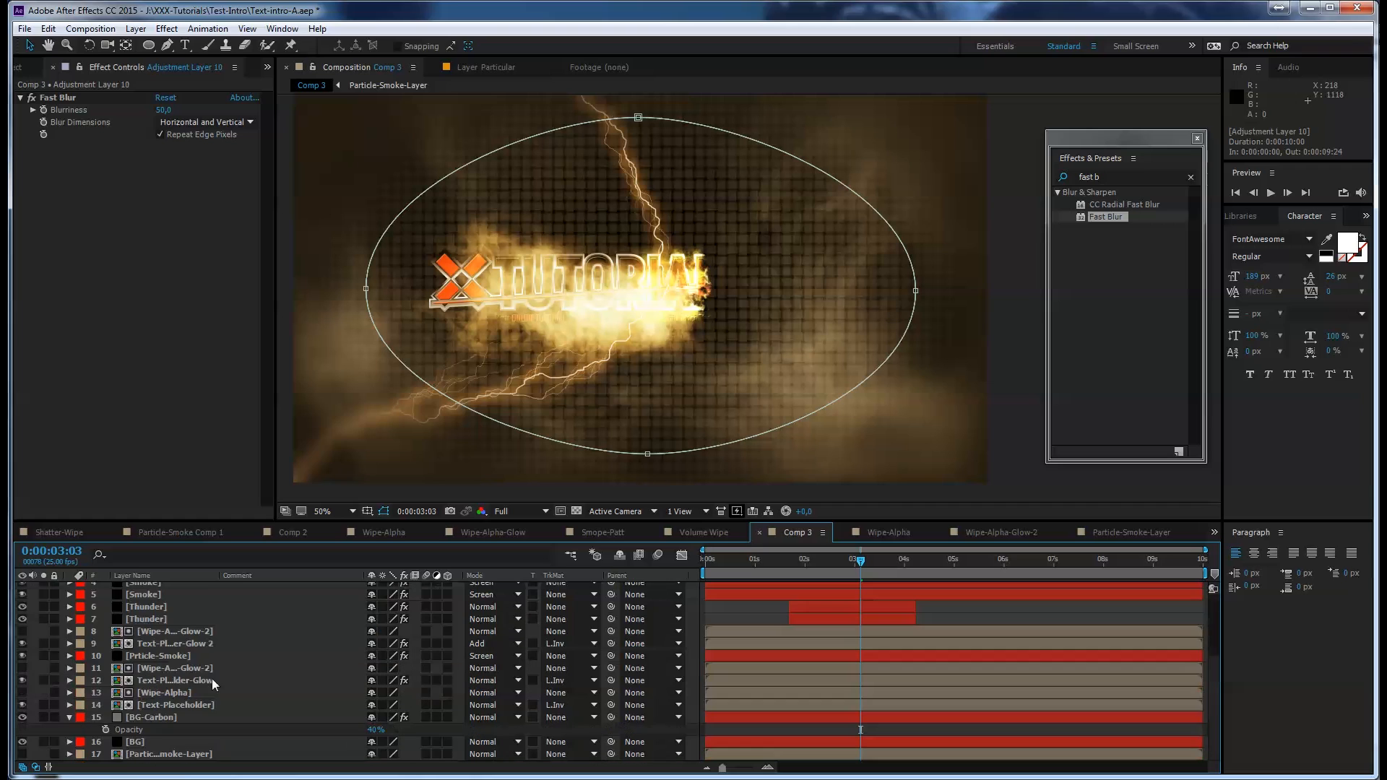
pyautogui.click(197, 717)
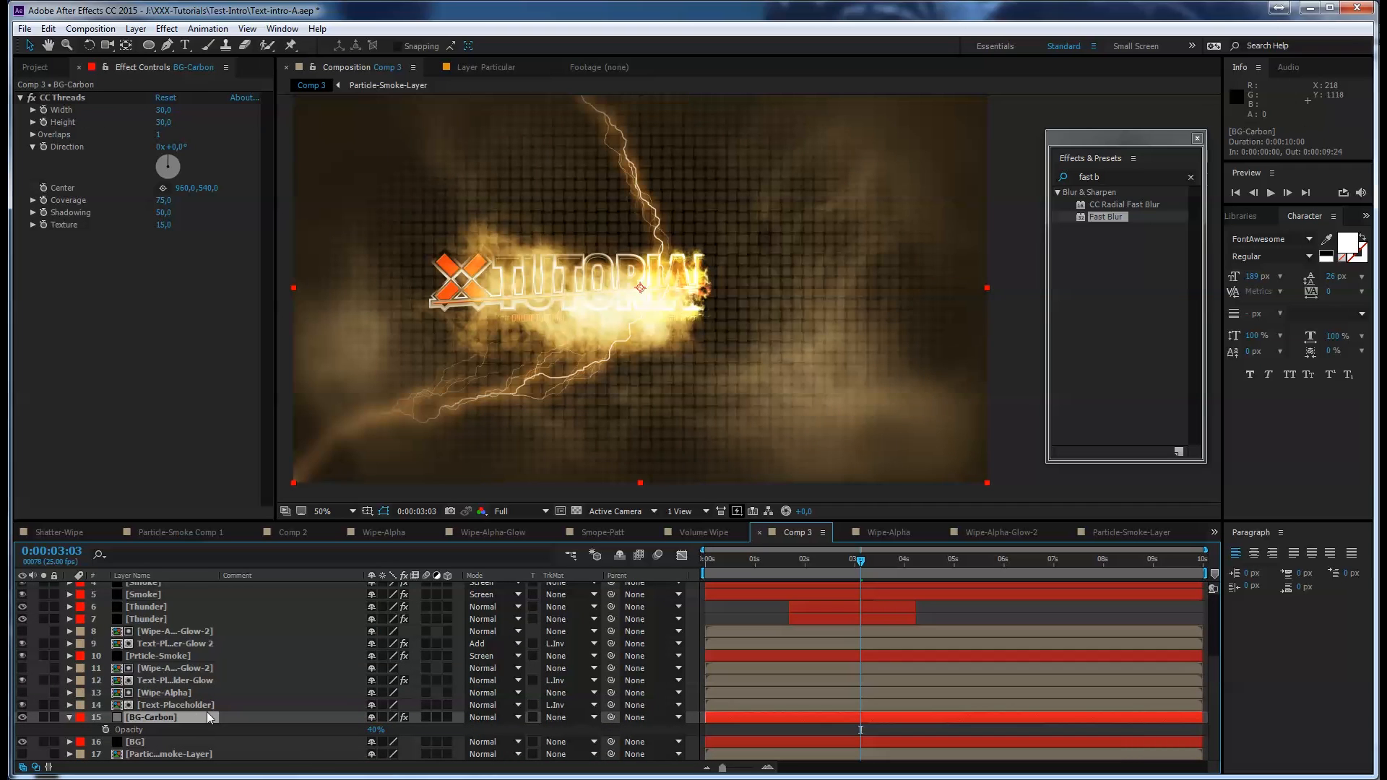
pyautogui.click(375, 729)
pyautogui.write('20')
pyautogui.press('Return')
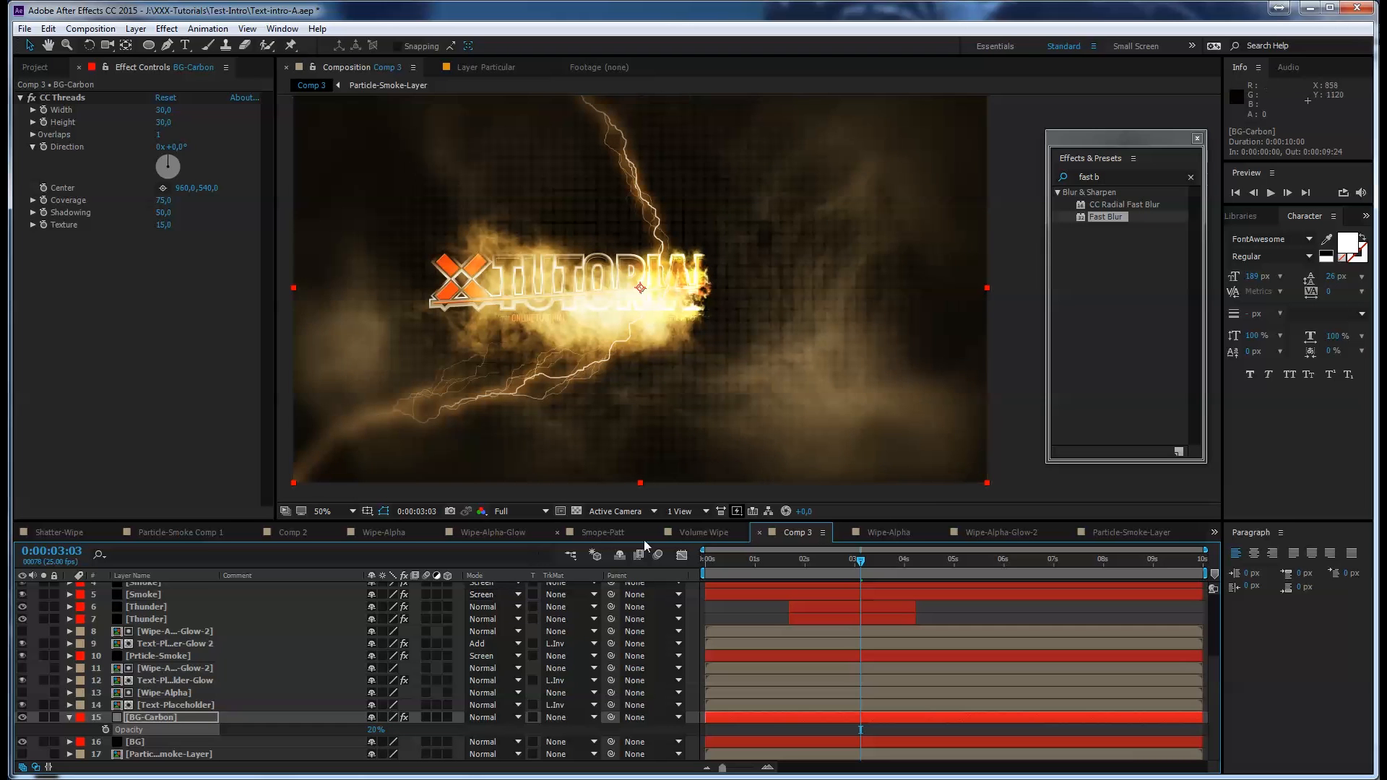
pyautogui.moveTo(869, 563)
pyautogui.mouseDown()
pyautogui.moveTo(801, 562)
pyautogui.moveTo(887, 563)
pyautogui.mouseUp()
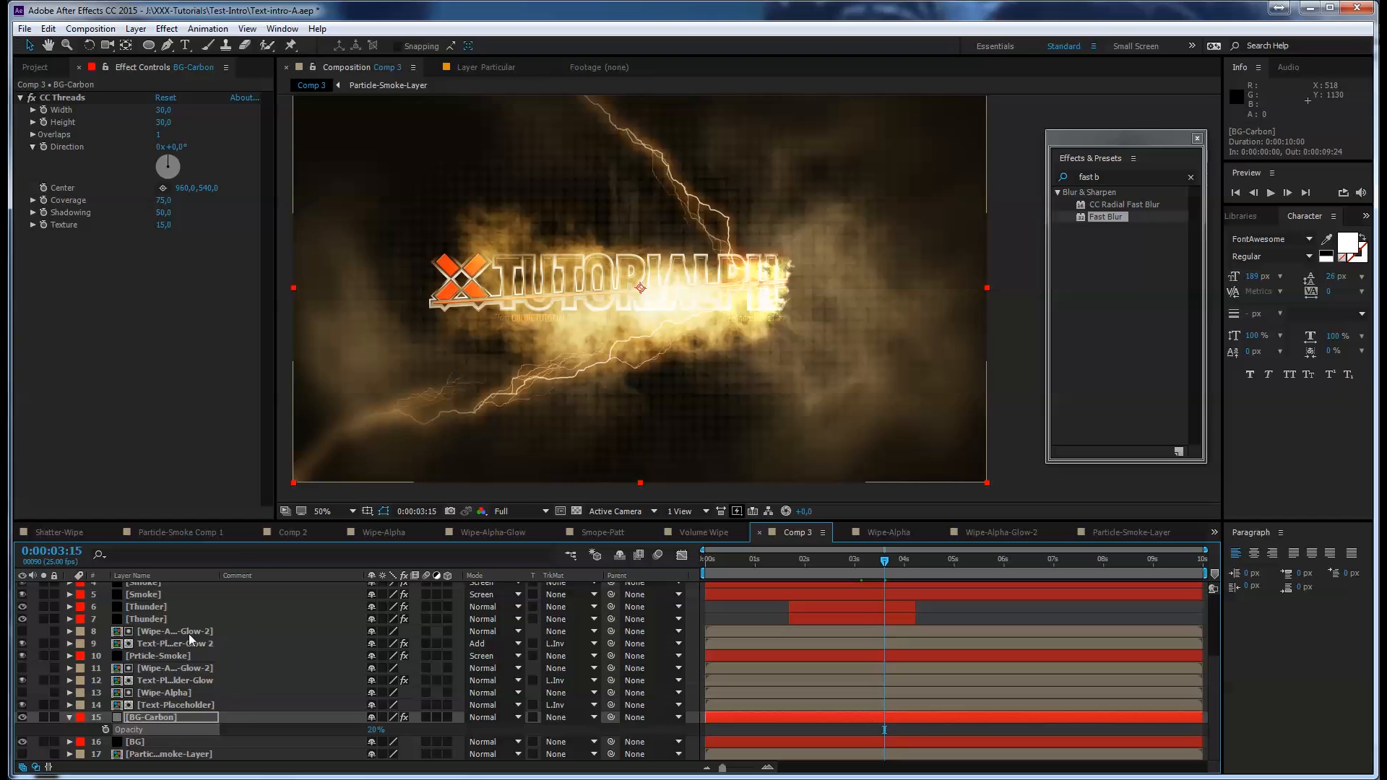
# Open the Text-Placeholder composition and hide all four logo layers
pyautogui.doubleClick(189, 704)
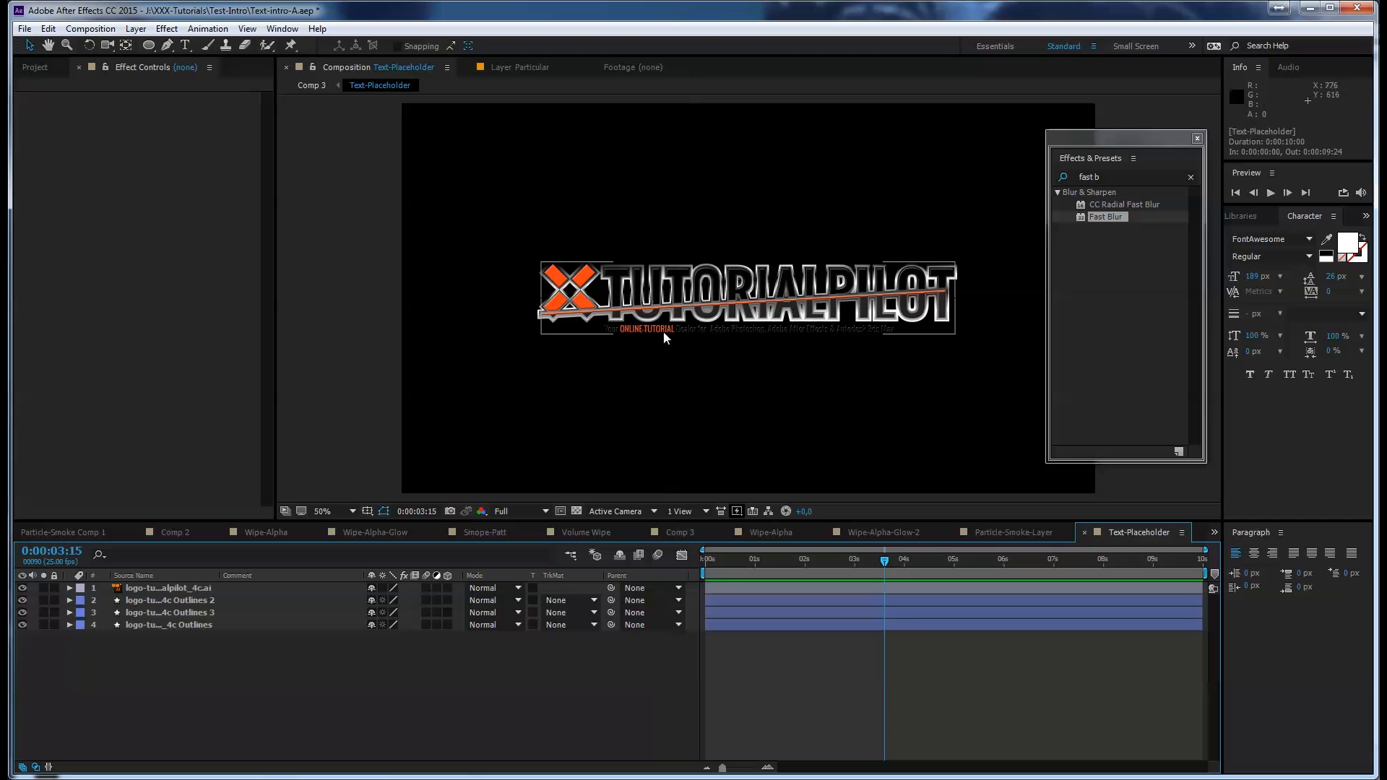
pyautogui.click(22, 588)
pyautogui.moveTo(23, 600); pyautogui.dragTo(24, 627)
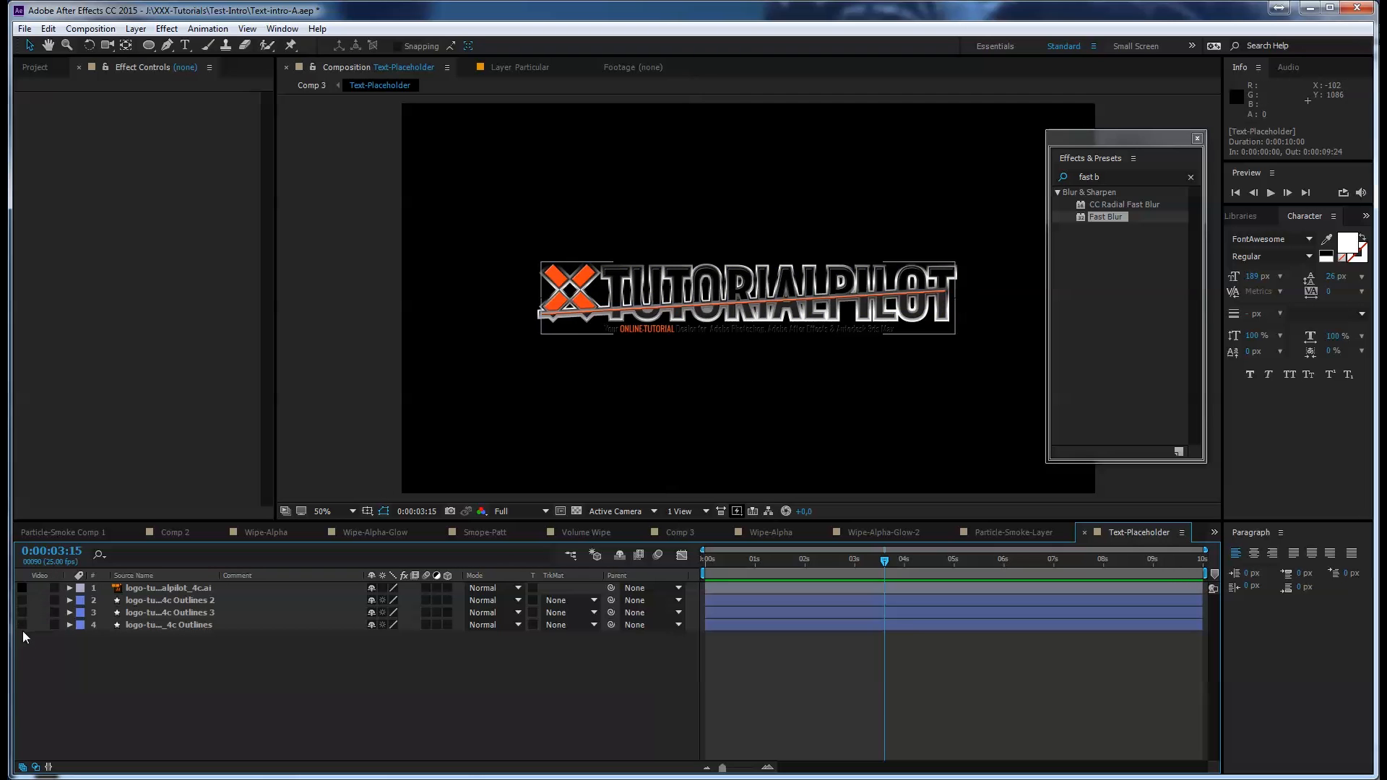
# Add a white text layer reading TUTORIALPILOT and move it to the middle of the frame
pyautogui.click(183, 45)
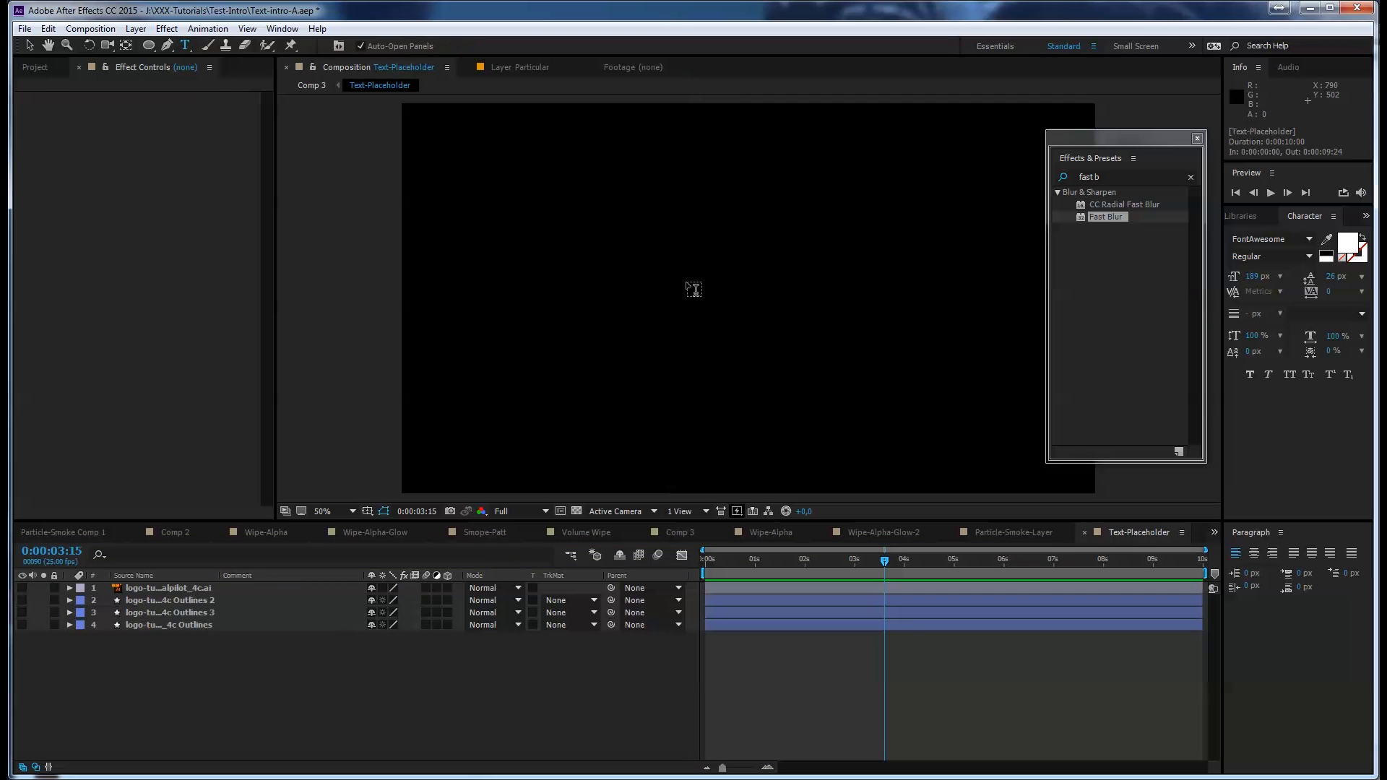
pyautogui.click(659, 296)
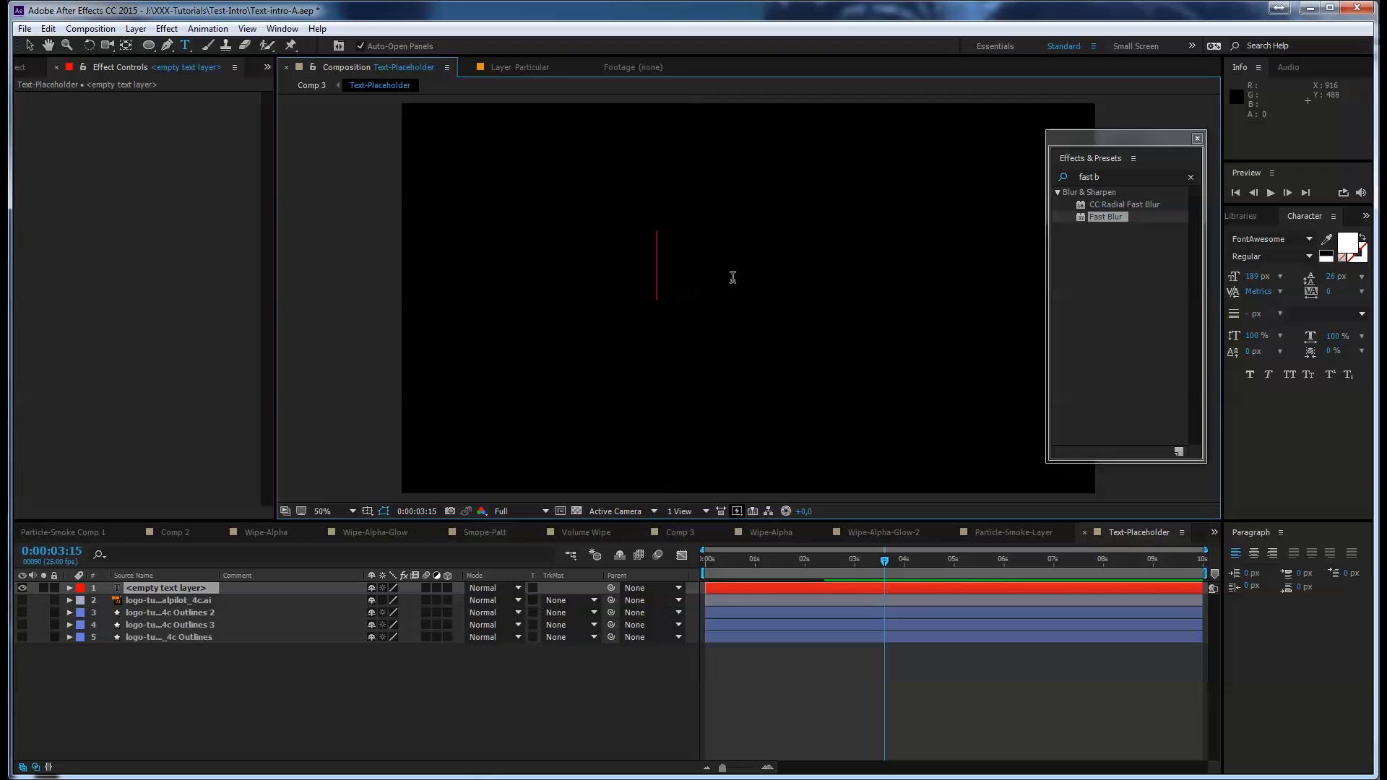
pyautogui.write('TUTORIAL')
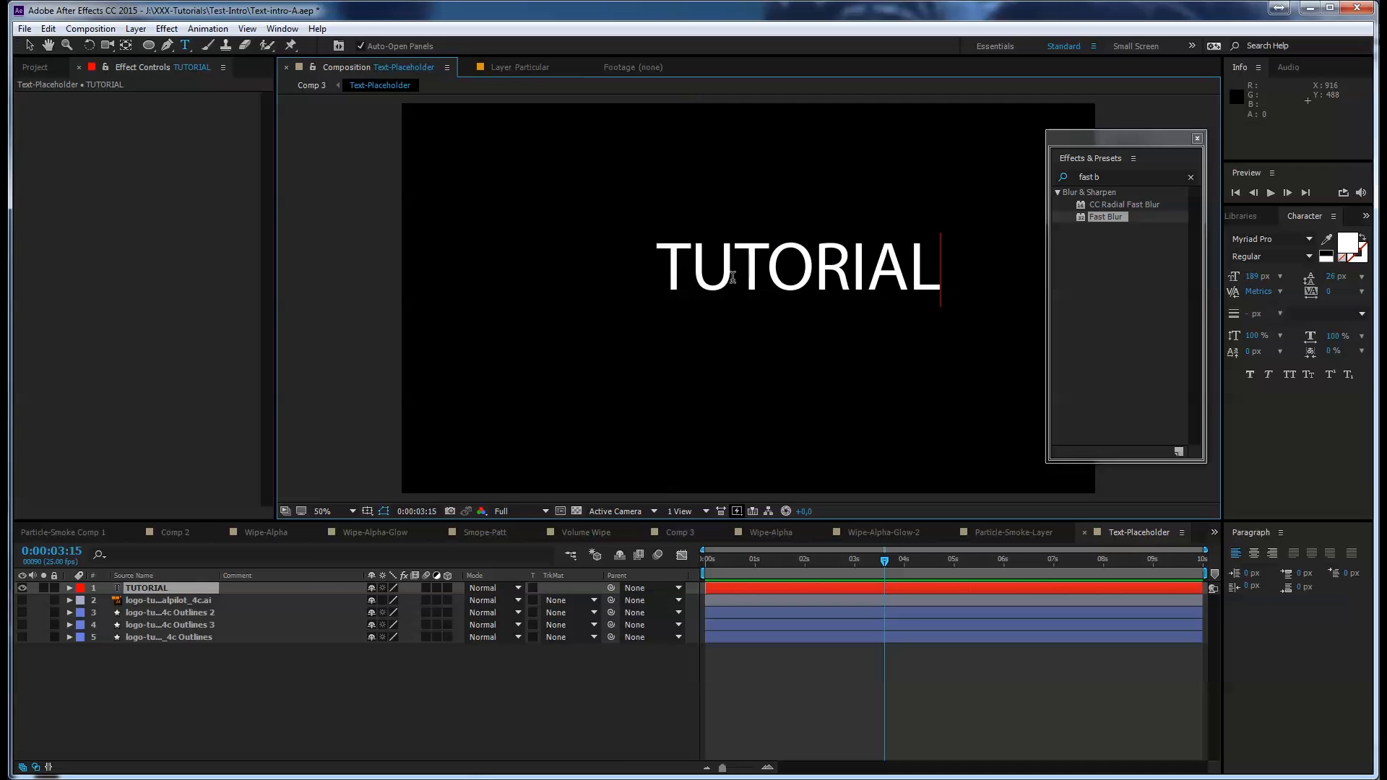
pyautogui.write(' P')
pyautogui.press('BackSpace')
pyautogui.press('BackSpace')
pyautogui.write('PILOT')
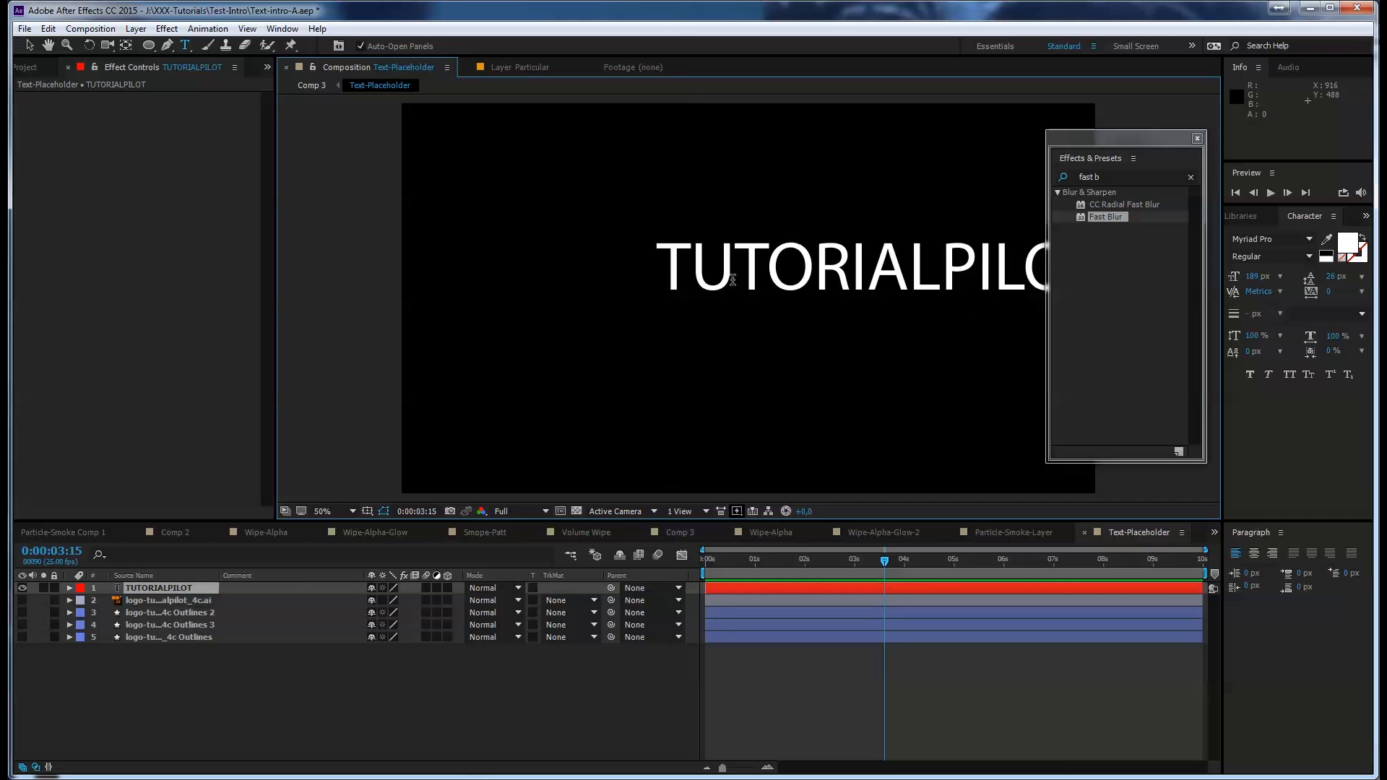
pyautogui.click(29, 45)
pyautogui.moveTo(808, 258); pyautogui.dragTo(712, 279)
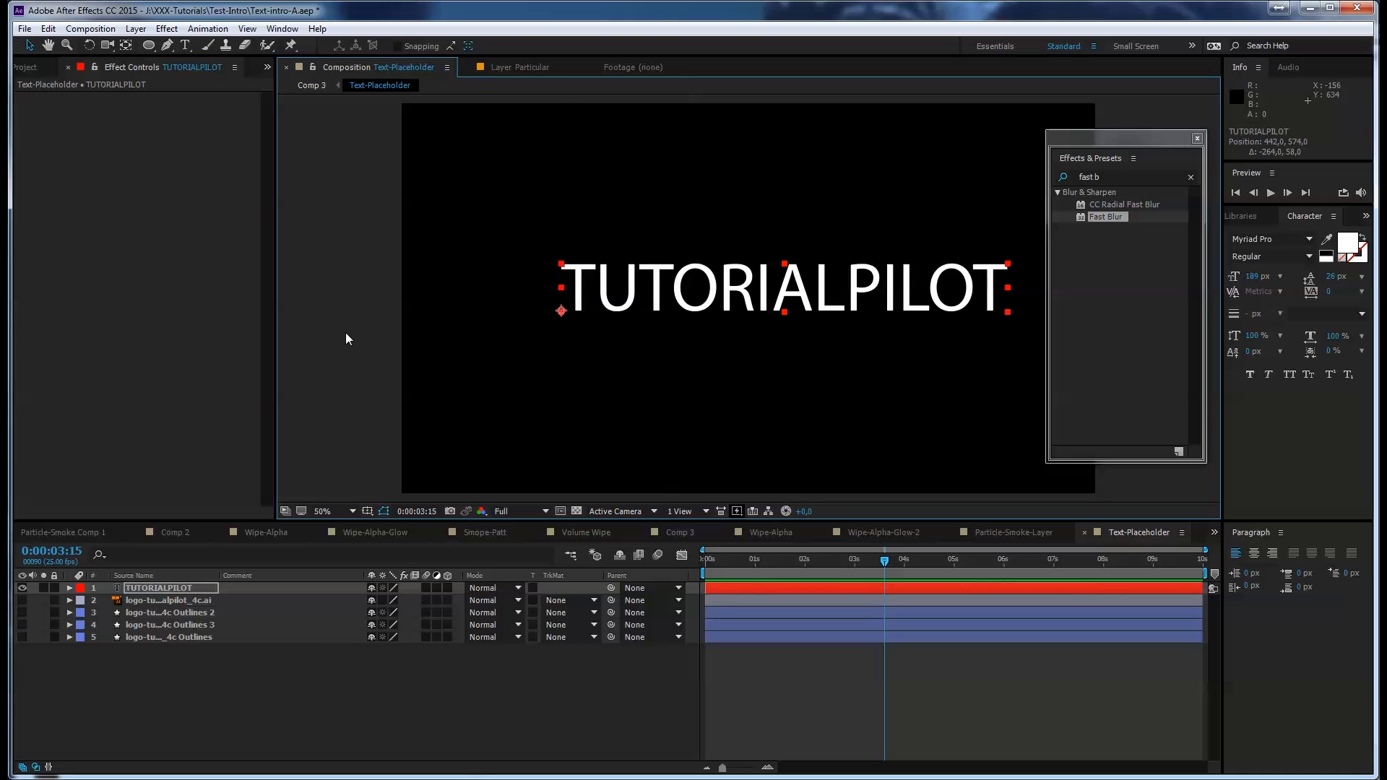
# Create shapes from the TUTORIALPILOT text and add a Gradient Stroke to the resulting outlines layer
pyautogui.click(137, 29)
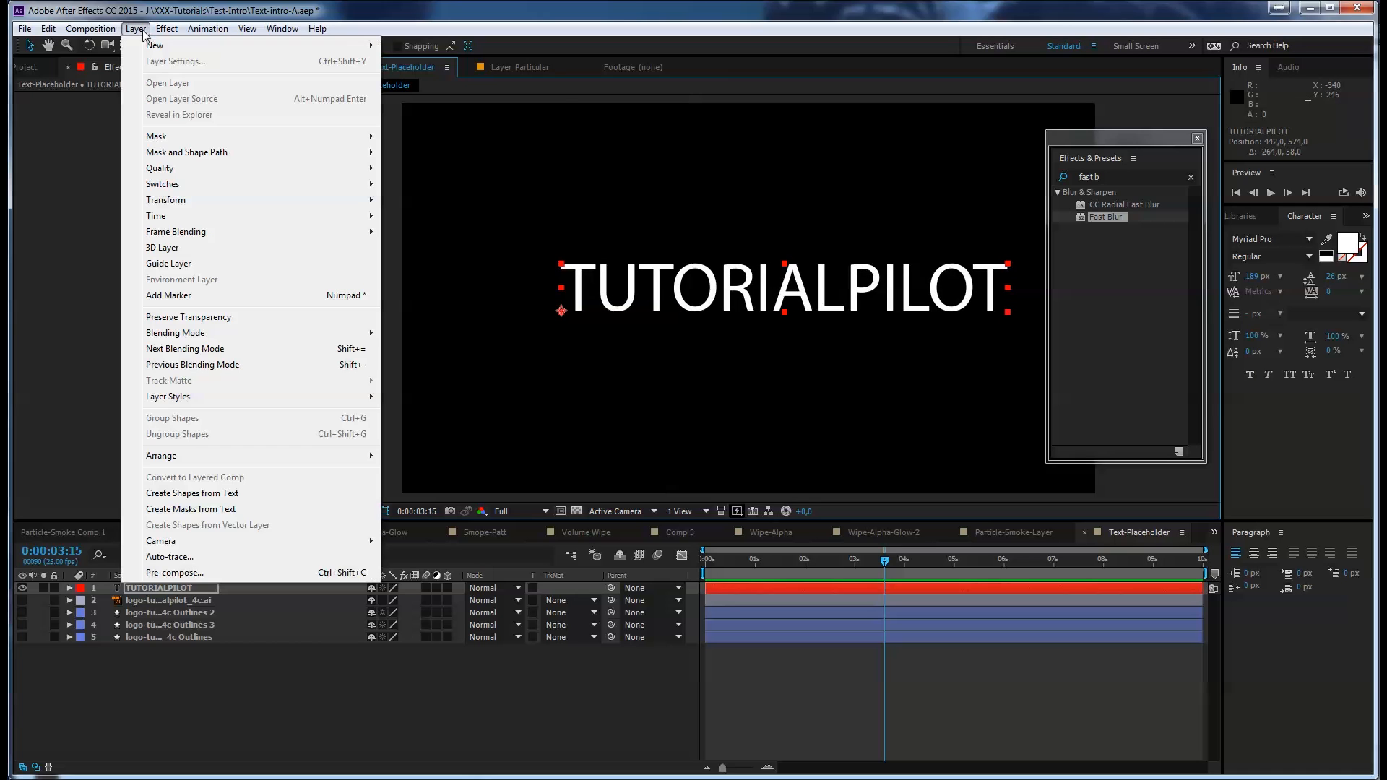
pyautogui.click(246, 493)
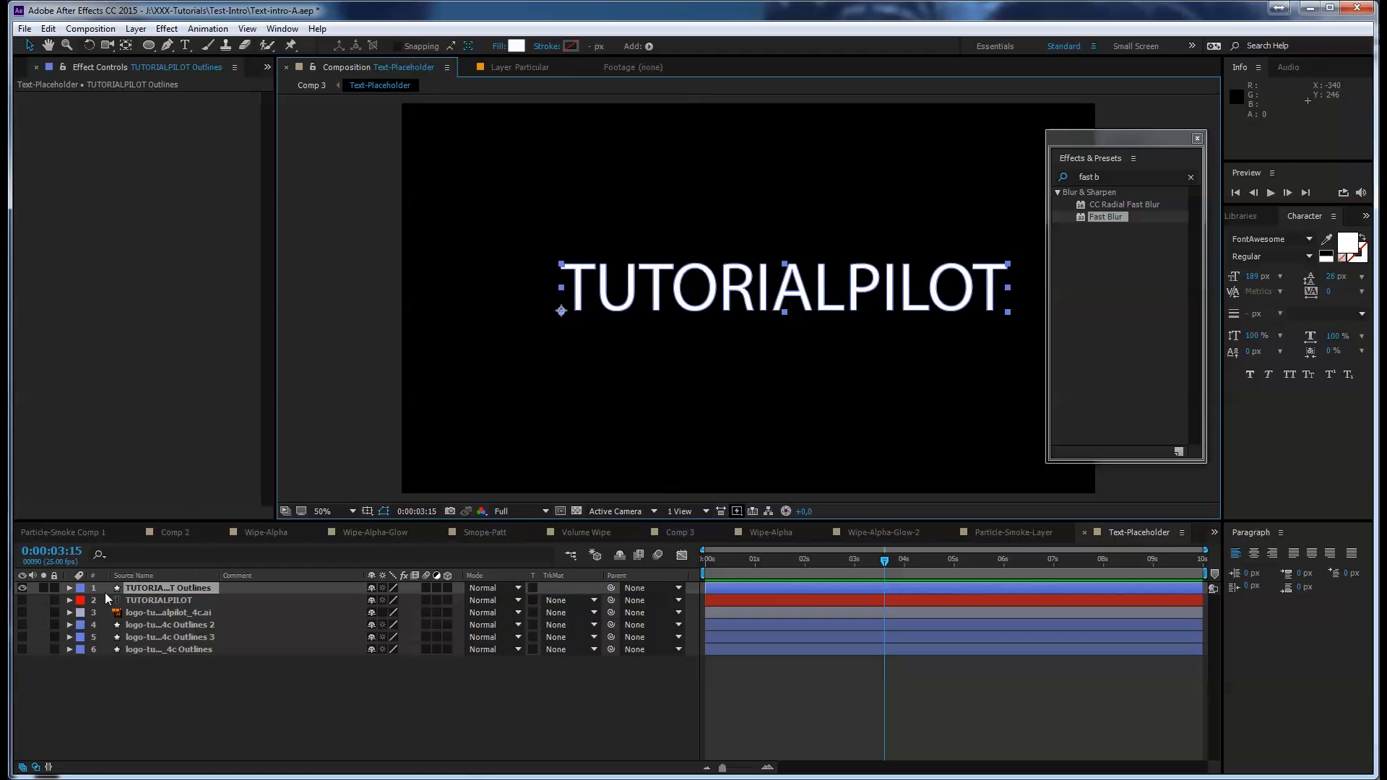
pyautogui.click(649, 48)
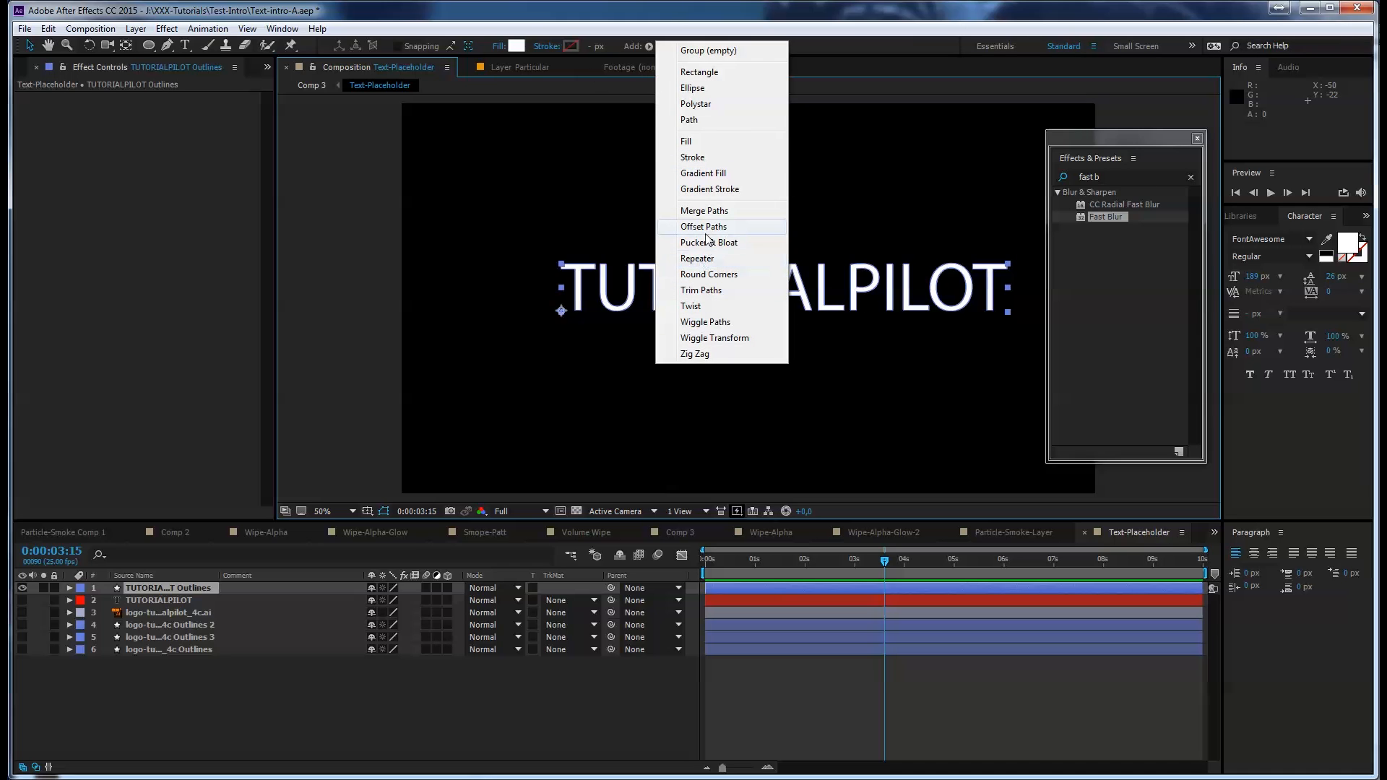
pyautogui.click(709, 190)
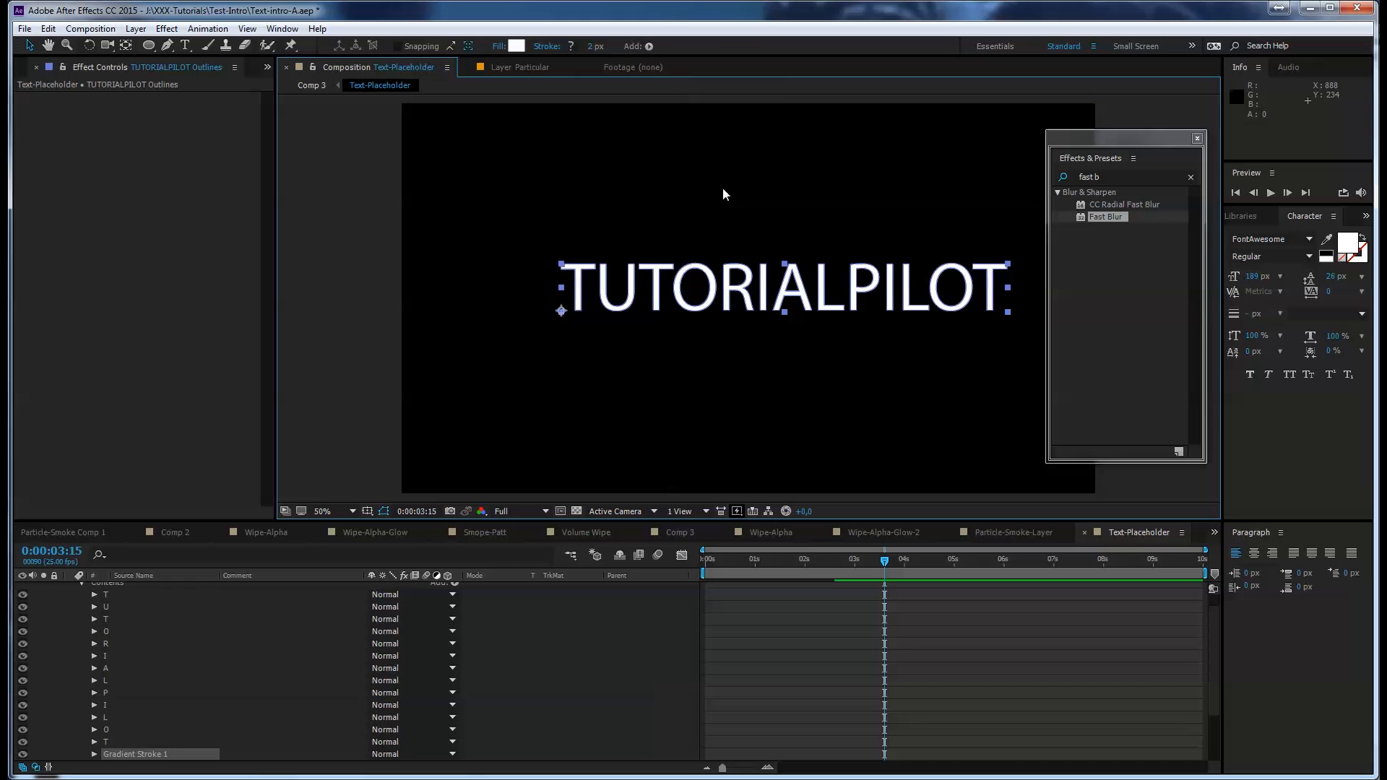
# Set the gradient stroke's width to 15 and adjust its start and end points so it spreads over more letters
pyautogui.click(94, 754)
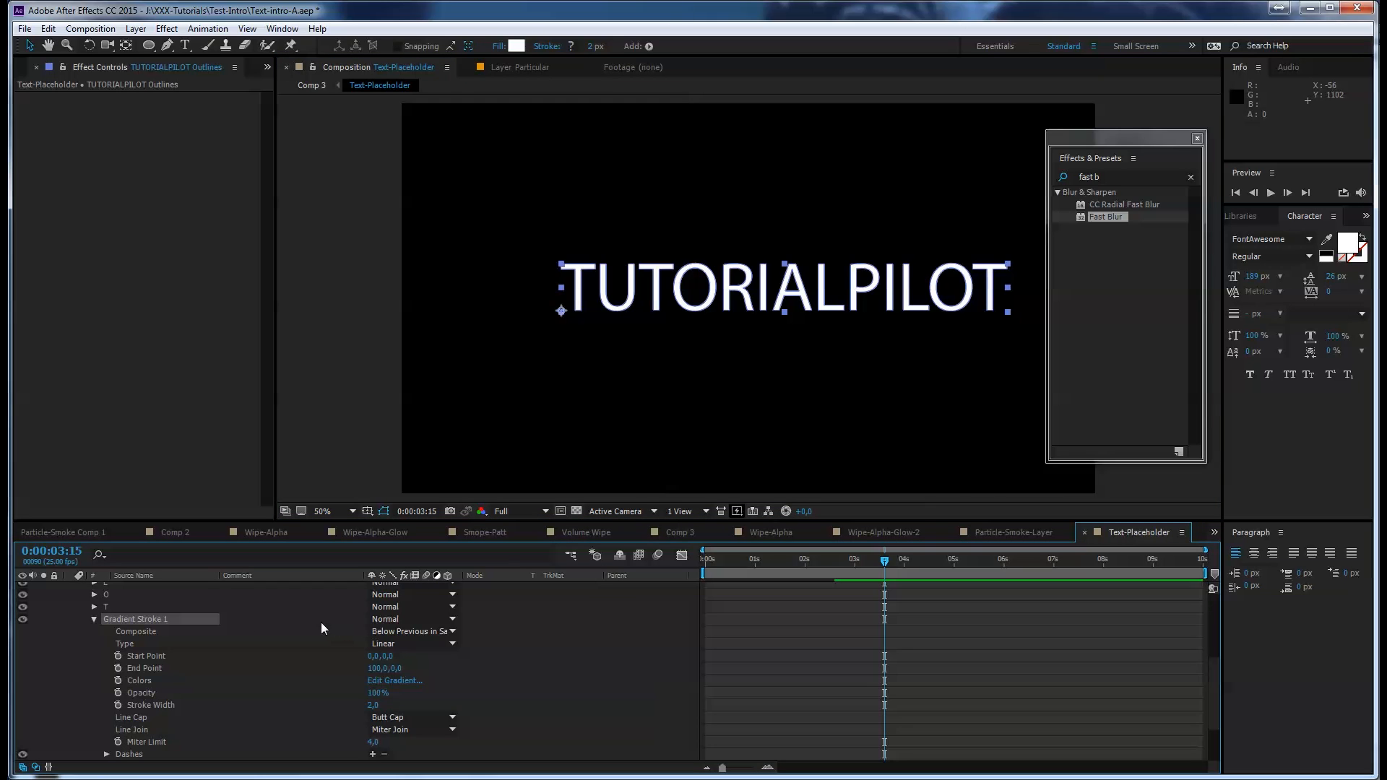
pyautogui.moveTo(372, 706); pyautogui.dragTo(378, 706)
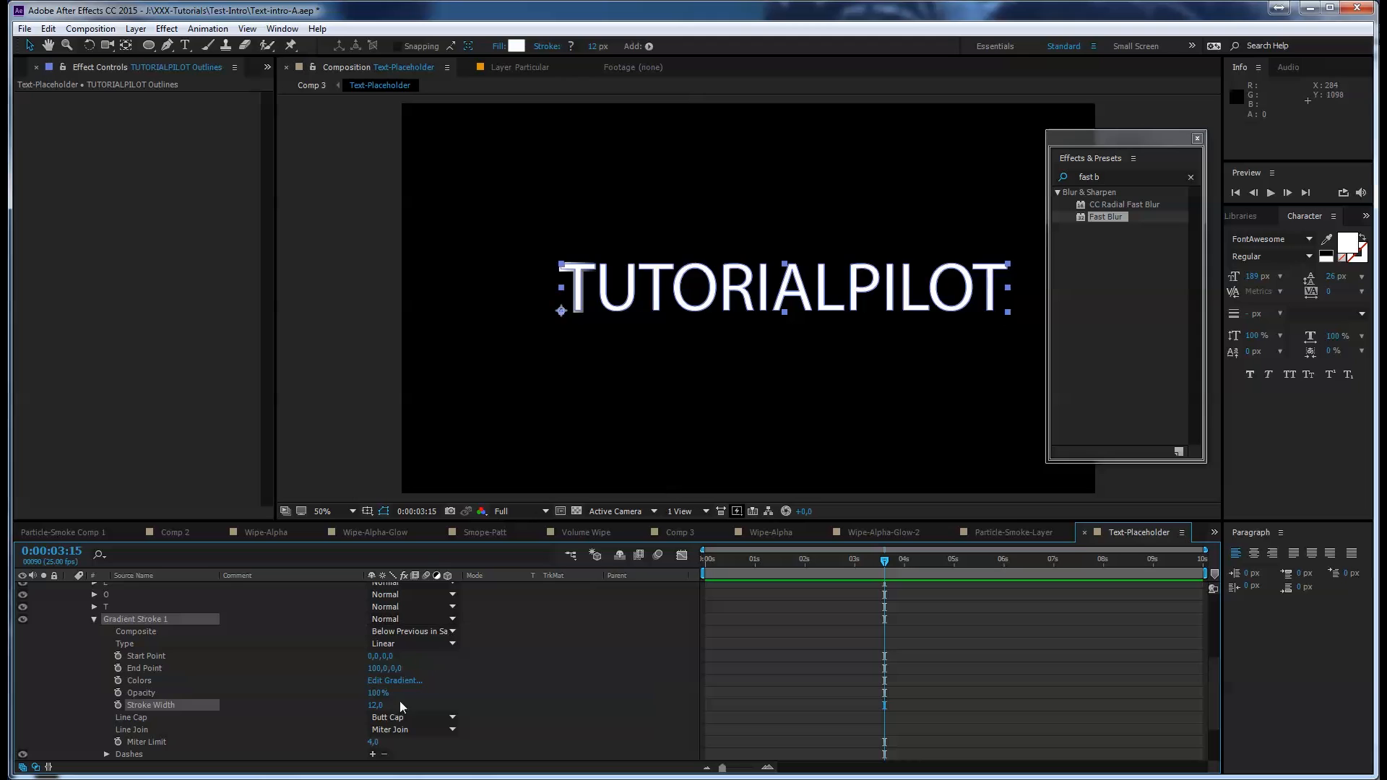
pyautogui.moveTo(392, 659); pyautogui.dragTo(463, 656)
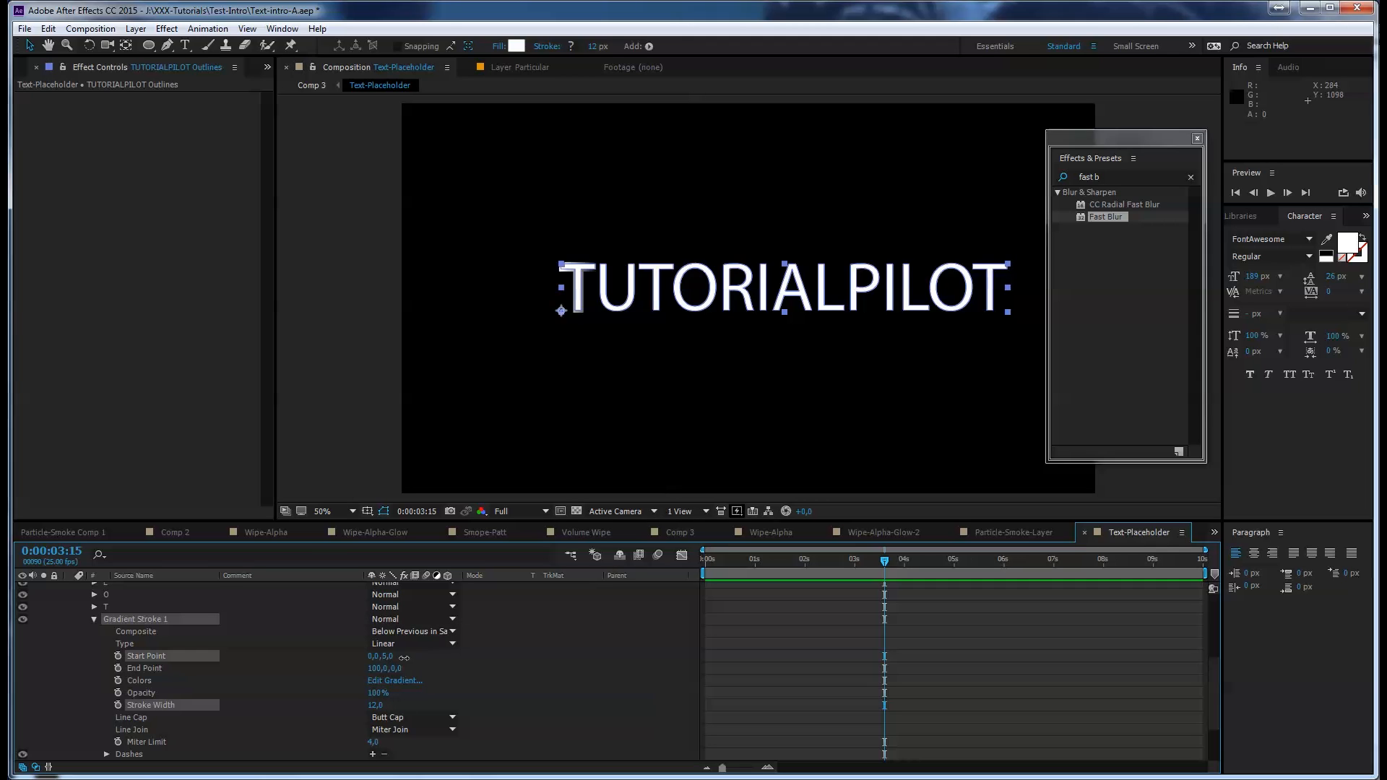
pyautogui.moveTo(373, 656)
pyautogui.mouseDown()
pyautogui.moveTo(343, 657)
pyautogui.moveTo(494, 648)
pyautogui.mouseUp()
pyautogui.moveTo(374, 705)
pyautogui.mouseDown()
pyautogui.moveTo(390, 702)
pyautogui.moveTo(380, 656)
pyautogui.moveTo(403, 662)
pyautogui.moveTo(296, 656)
pyautogui.mouseUp()
pyautogui.moveTo(397, 671)
pyautogui.mouseDown()
pyautogui.moveTo(532, 658)
pyautogui.moveTo(319, 658)
pyautogui.moveTo(377, 656)
pyautogui.mouseUp()
pyautogui.moveTo(374, 659)
pyautogui.mouseDown()
pyautogui.moveTo(318, 656)
pyautogui.moveTo(462, 662)
pyautogui.moveTo(312, 658)
pyautogui.mouseUp()
pyautogui.moveTo(373, 705); pyautogui.dragTo(365, 705)
pyautogui.moveTo(359, 706); pyautogui.dragTo(363, 706)
pyautogui.scroll(5, 227, 657)
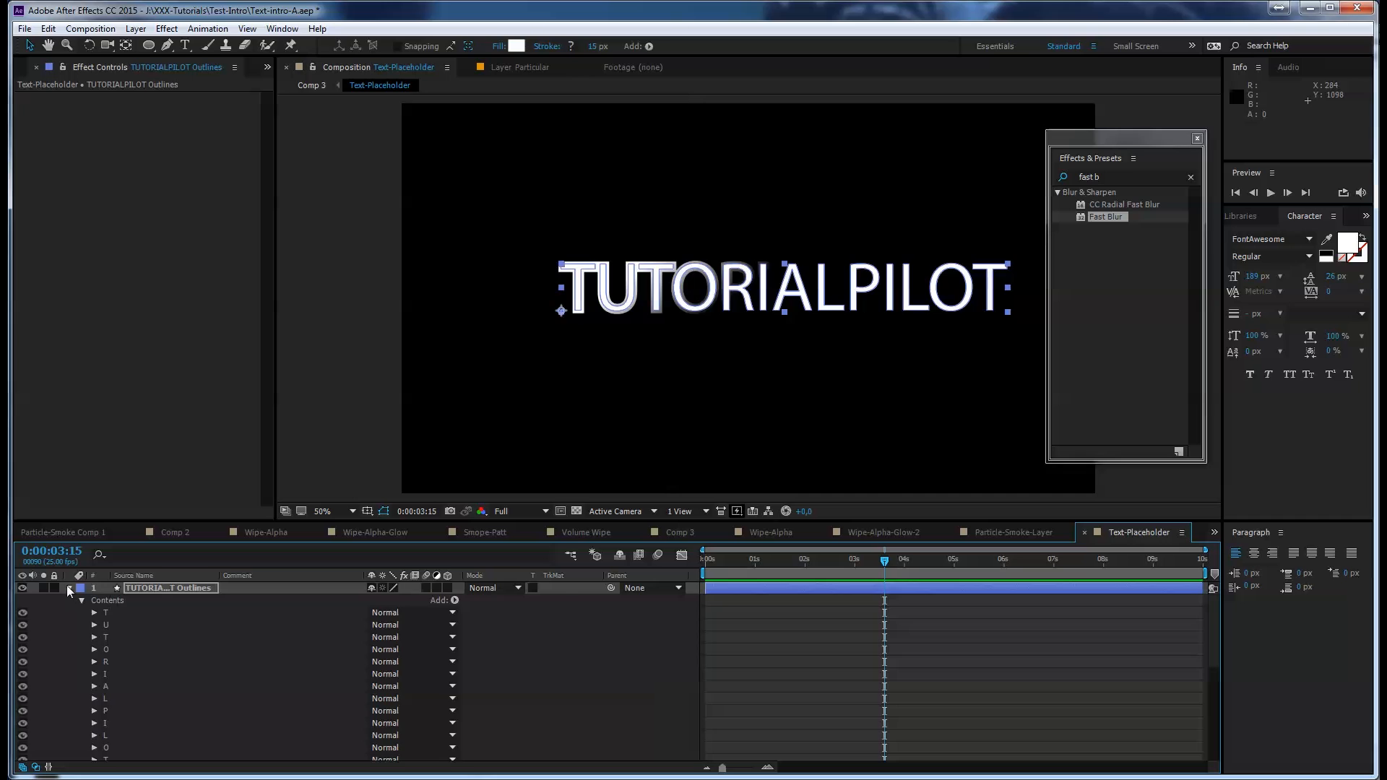
pyautogui.click(69, 587)
# Duplicate the TUTORIALPILOT Outlines layer and select the lower of the two copies
pyautogui.click(130, 588)
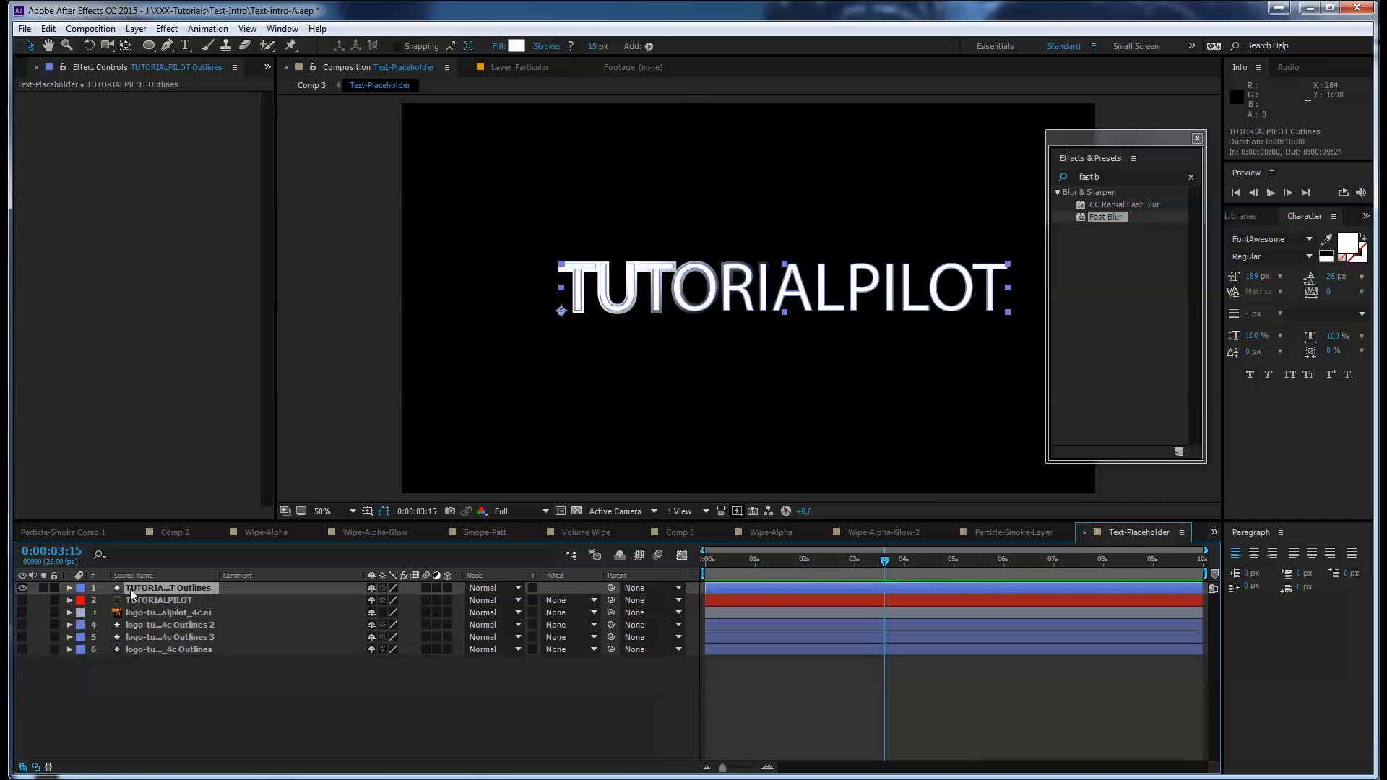
pyautogui.hotkey('ctrl', 'd')
pyautogui.click(138, 598)
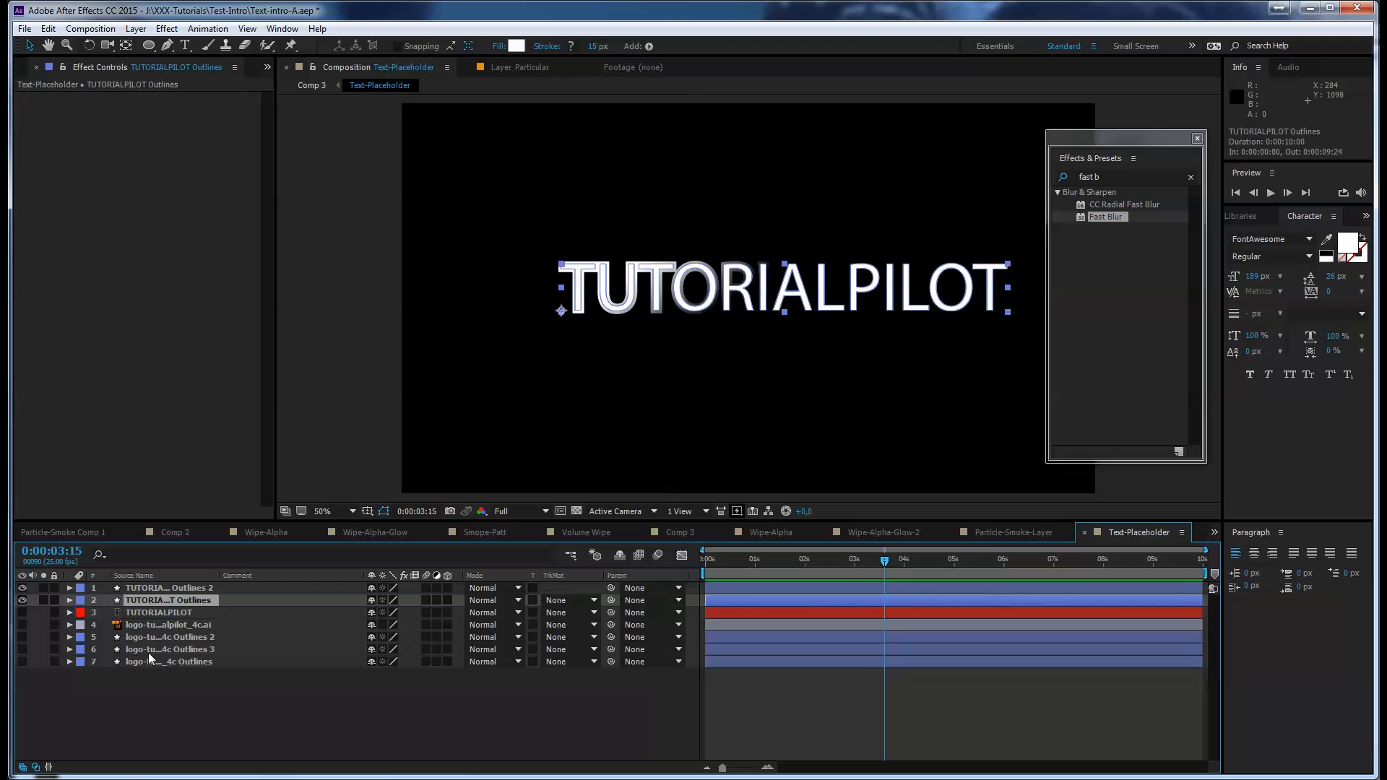
# Examine the Gradient Stroke in the contents of the logo-tutorialpilot_4c Outlines 3 layer
pyautogui.click(69, 649)
pyautogui.click(82, 661)
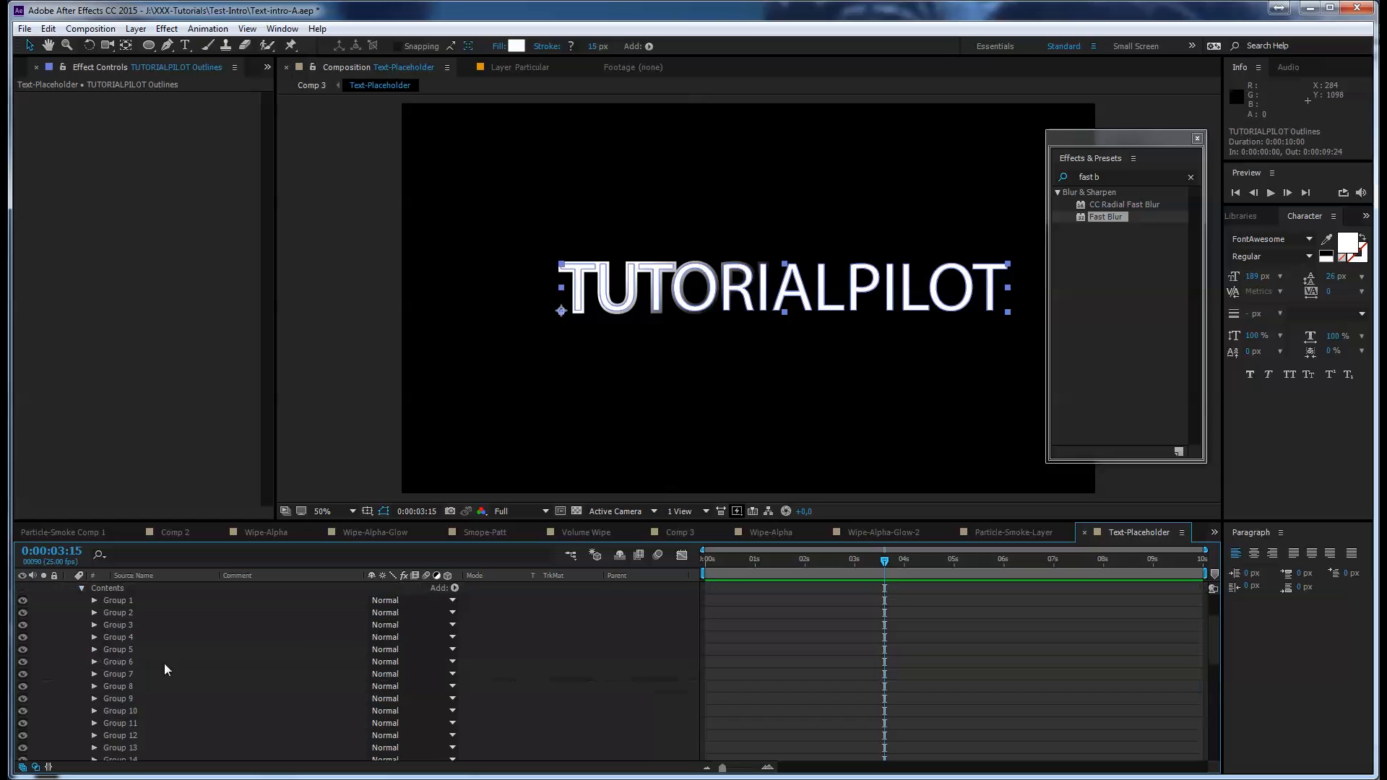
pyautogui.scroll(-8, 164, 663)
pyautogui.click(140, 730)
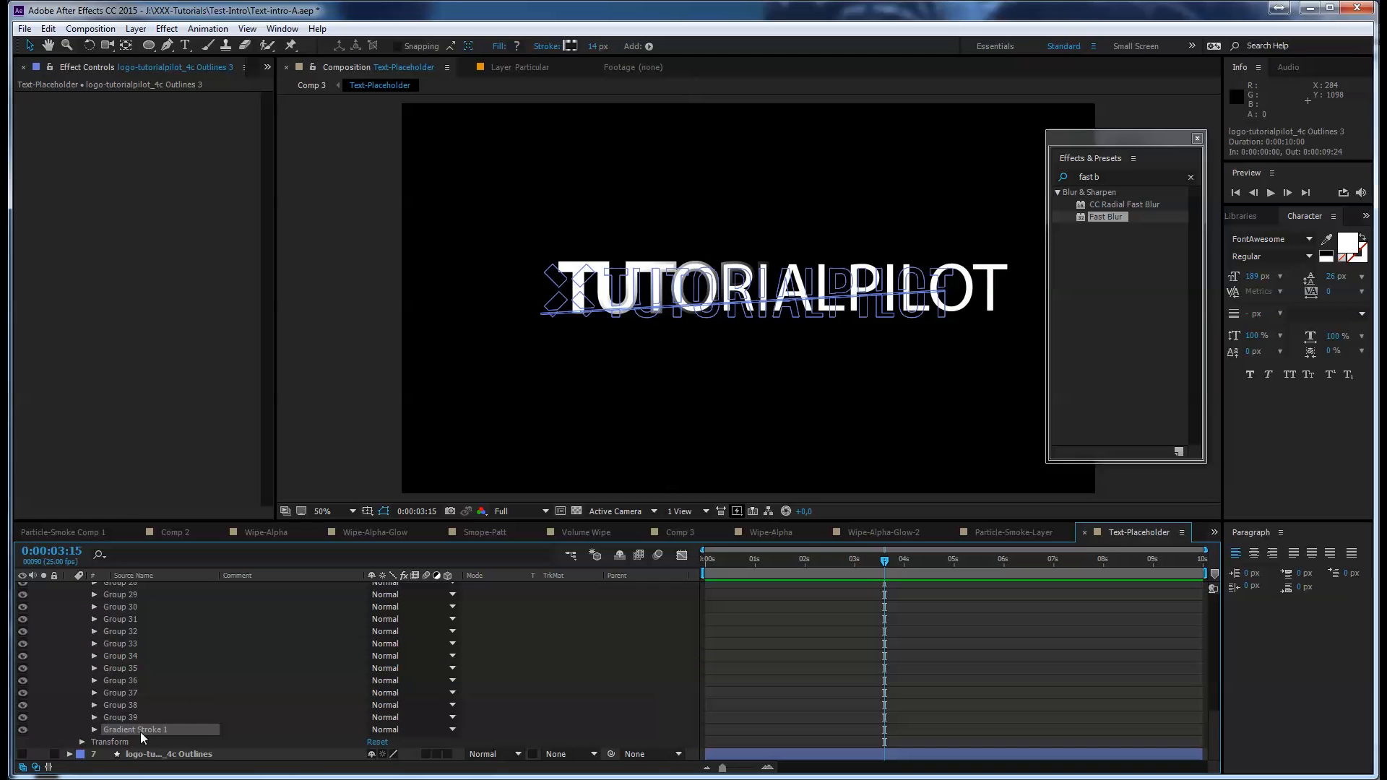
pyautogui.scroll(10, 210, 684)
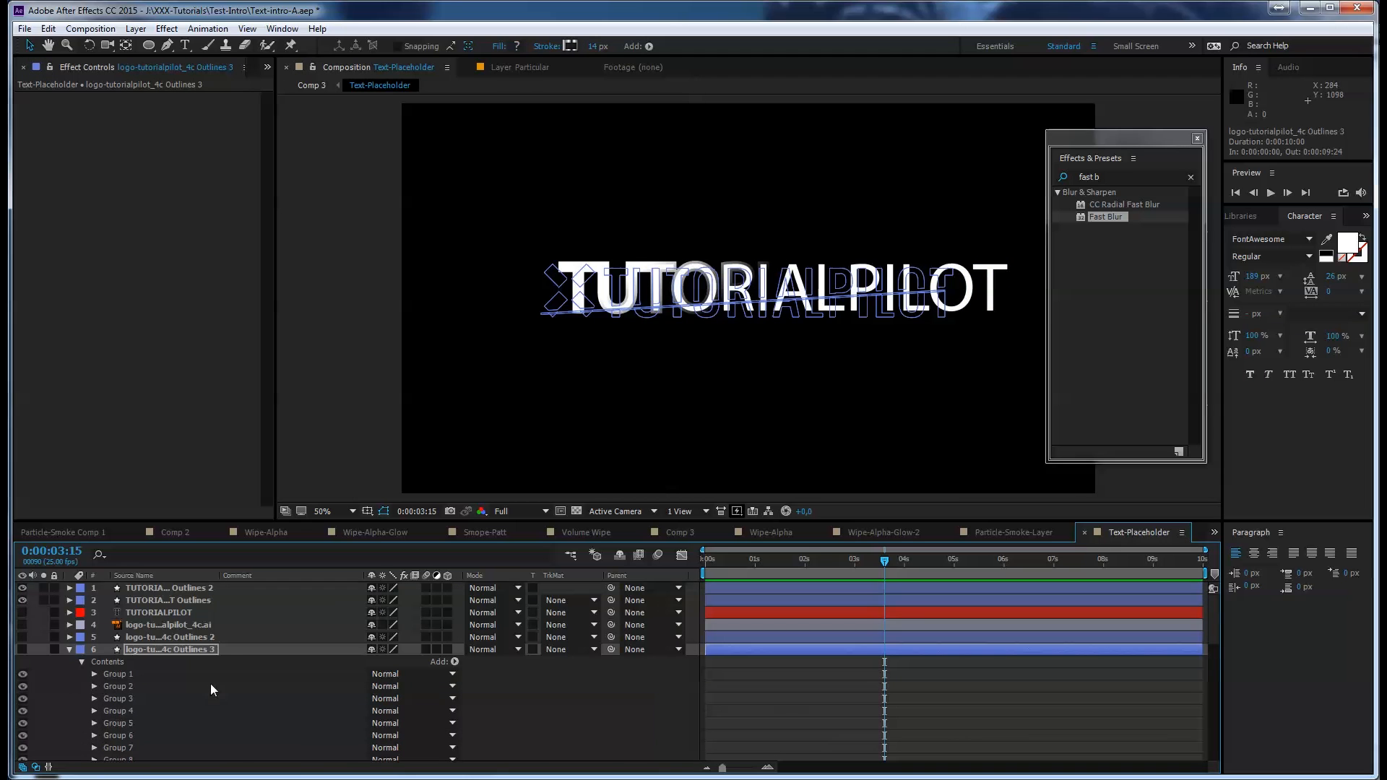
# Delete Gradient Stroke 1 from the TUTORIALPILOT Outlines layer, keeping Gradient Stroke 2
pyautogui.click(166, 598)
pyautogui.press('Return')
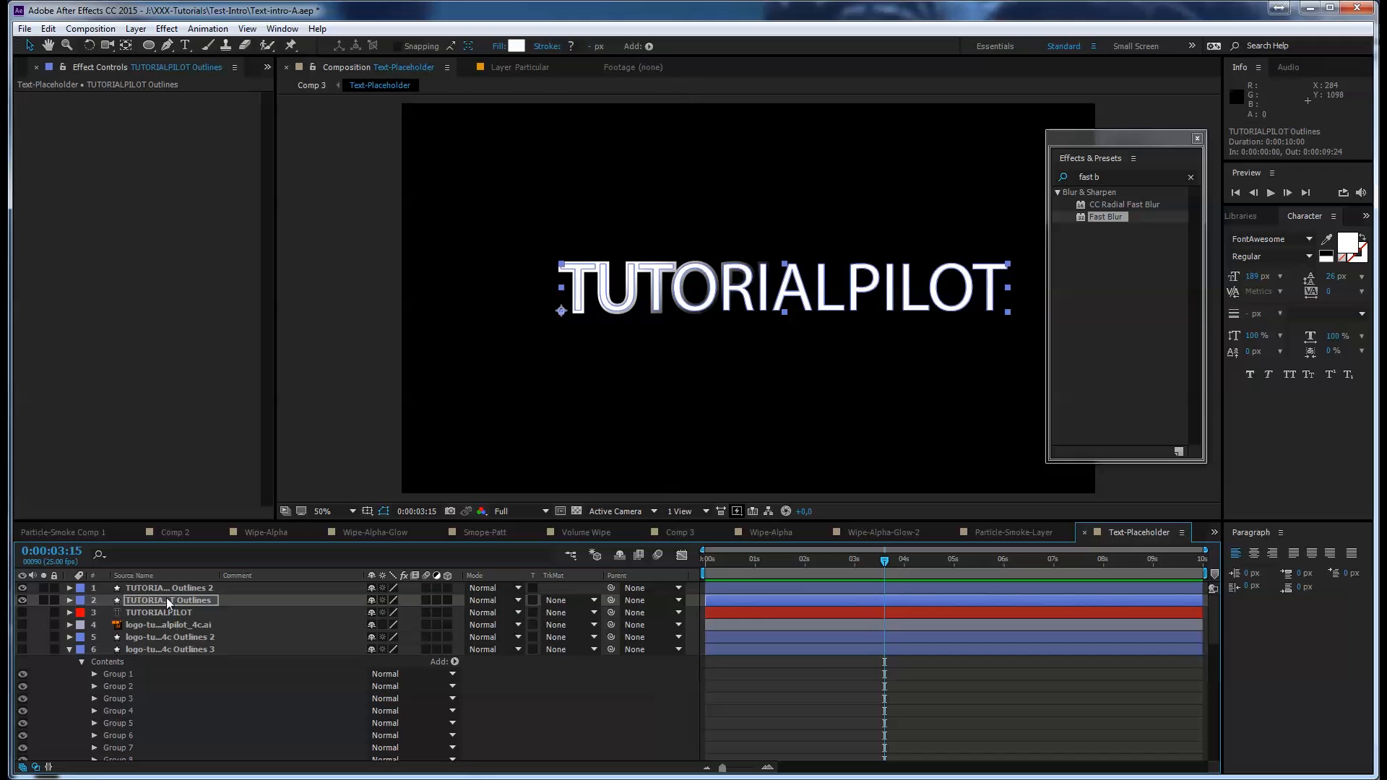
pyautogui.click(70, 600)
pyautogui.scroll(-7, 167, 657)
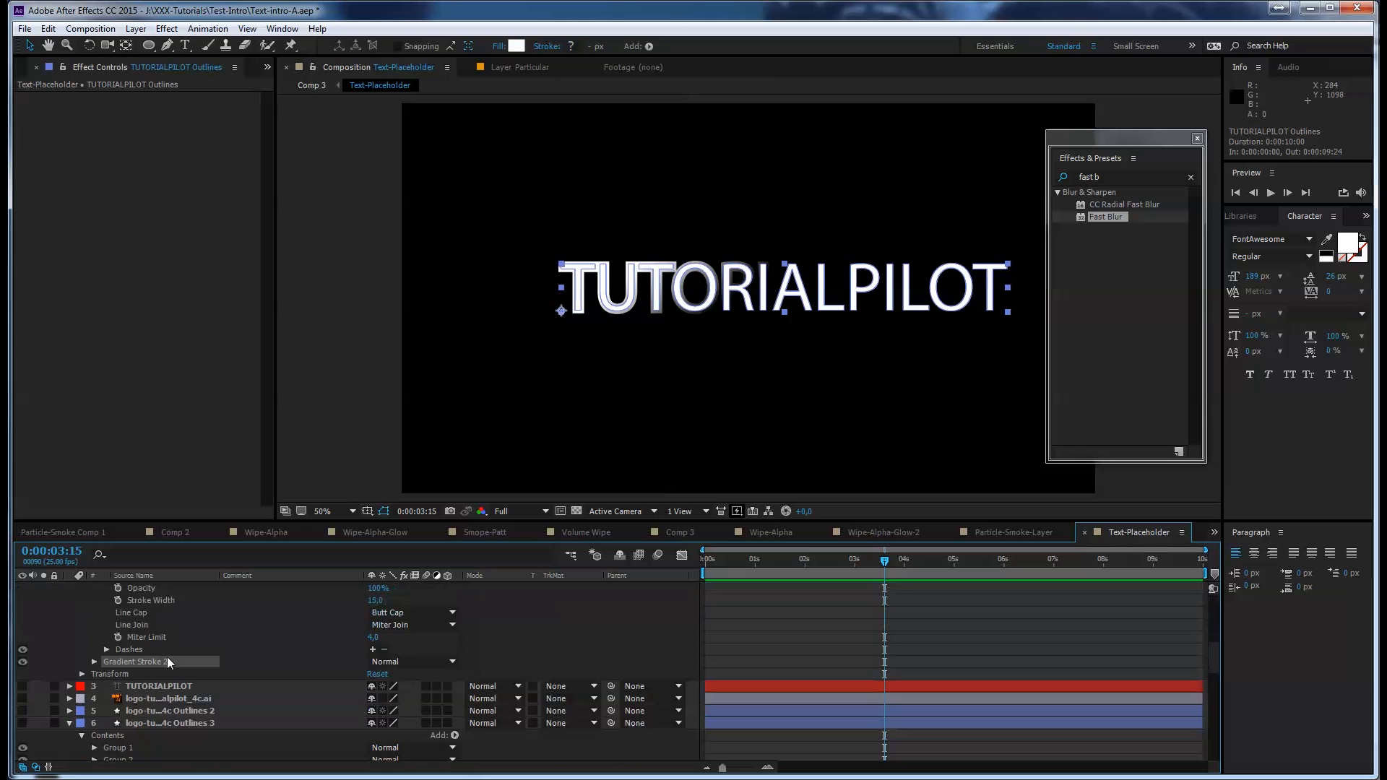
pyautogui.scroll(2, 167, 657)
pyautogui.scroll(2, 167, 657)
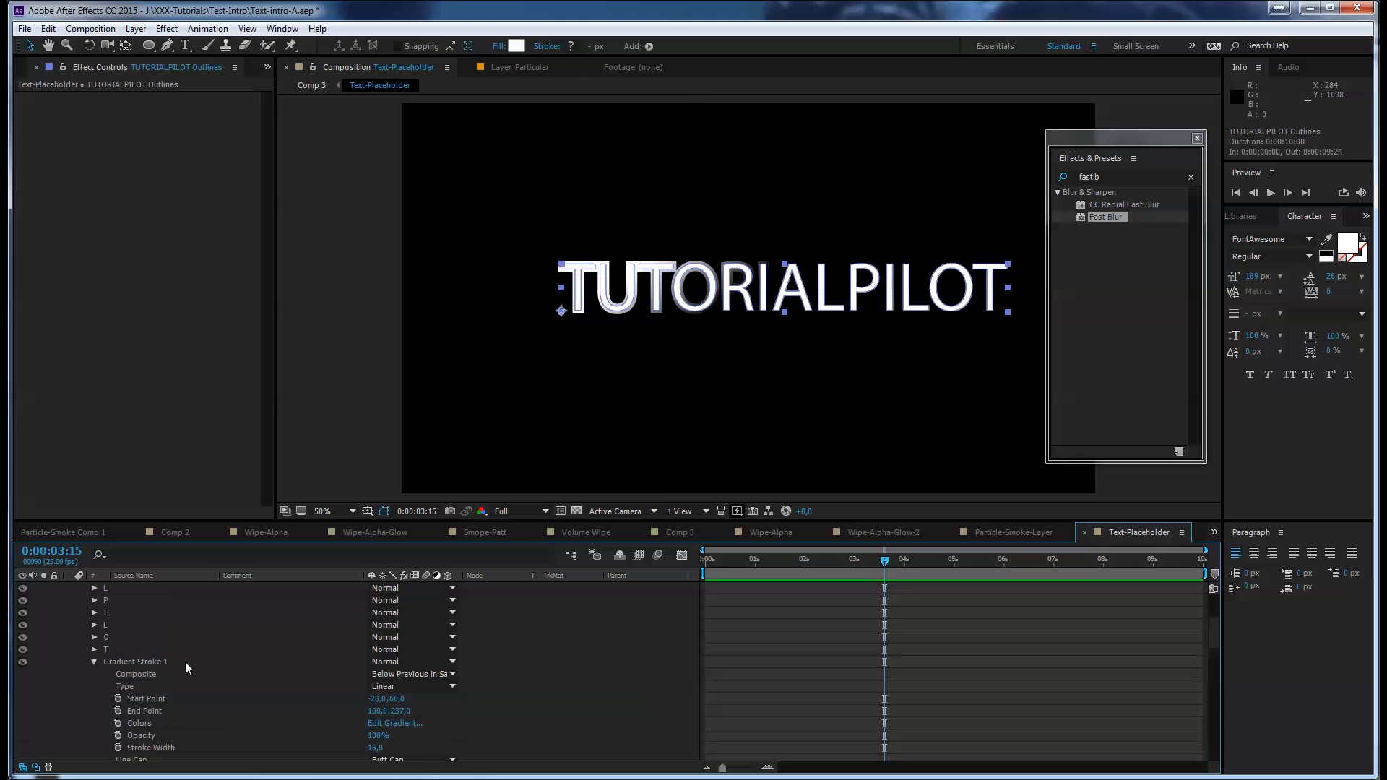
pyautogui.click(146, 659)
pyautogui.press('Delete')
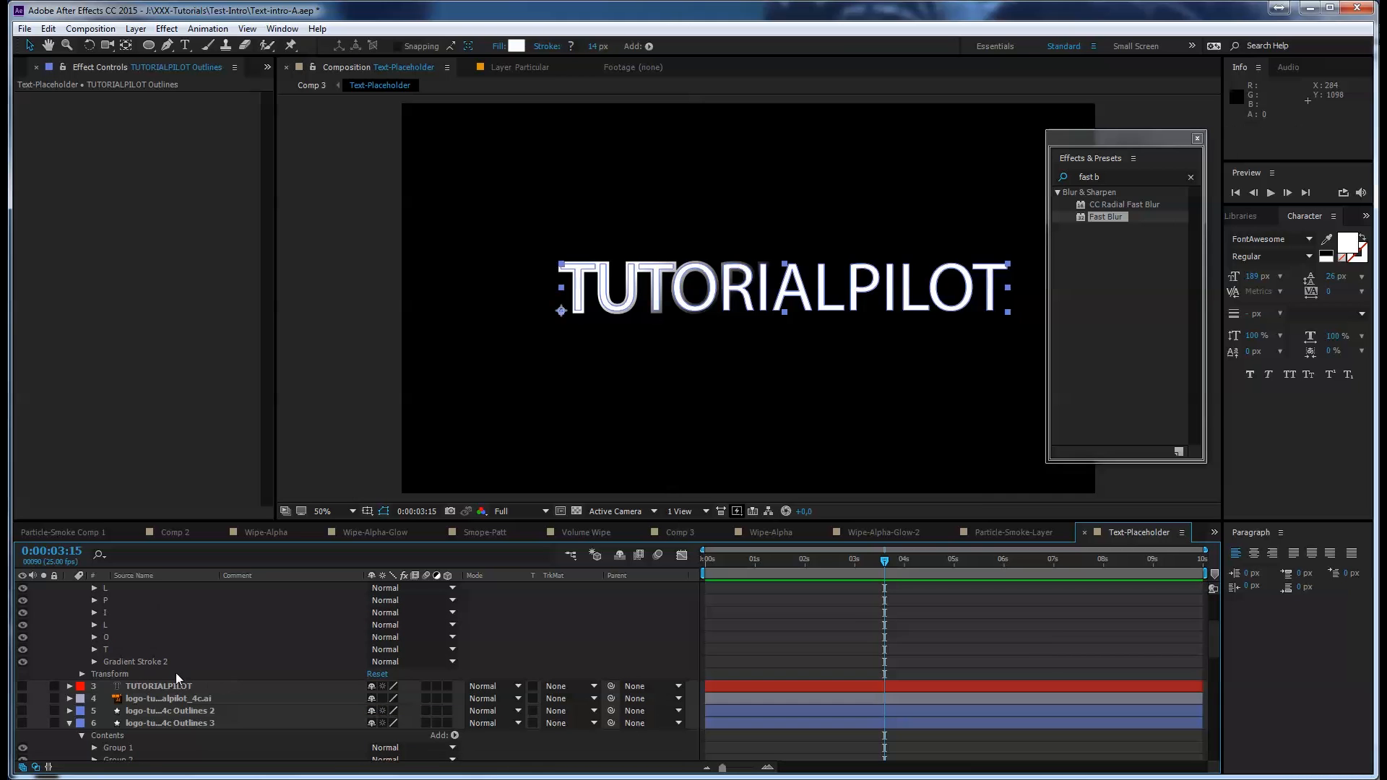
# Set Gradient Stroke 2's width to 34 and move its colour stops, the last grey one to 89.2% and the middle white one to 36.3%
pyautogui.click(93, 661)
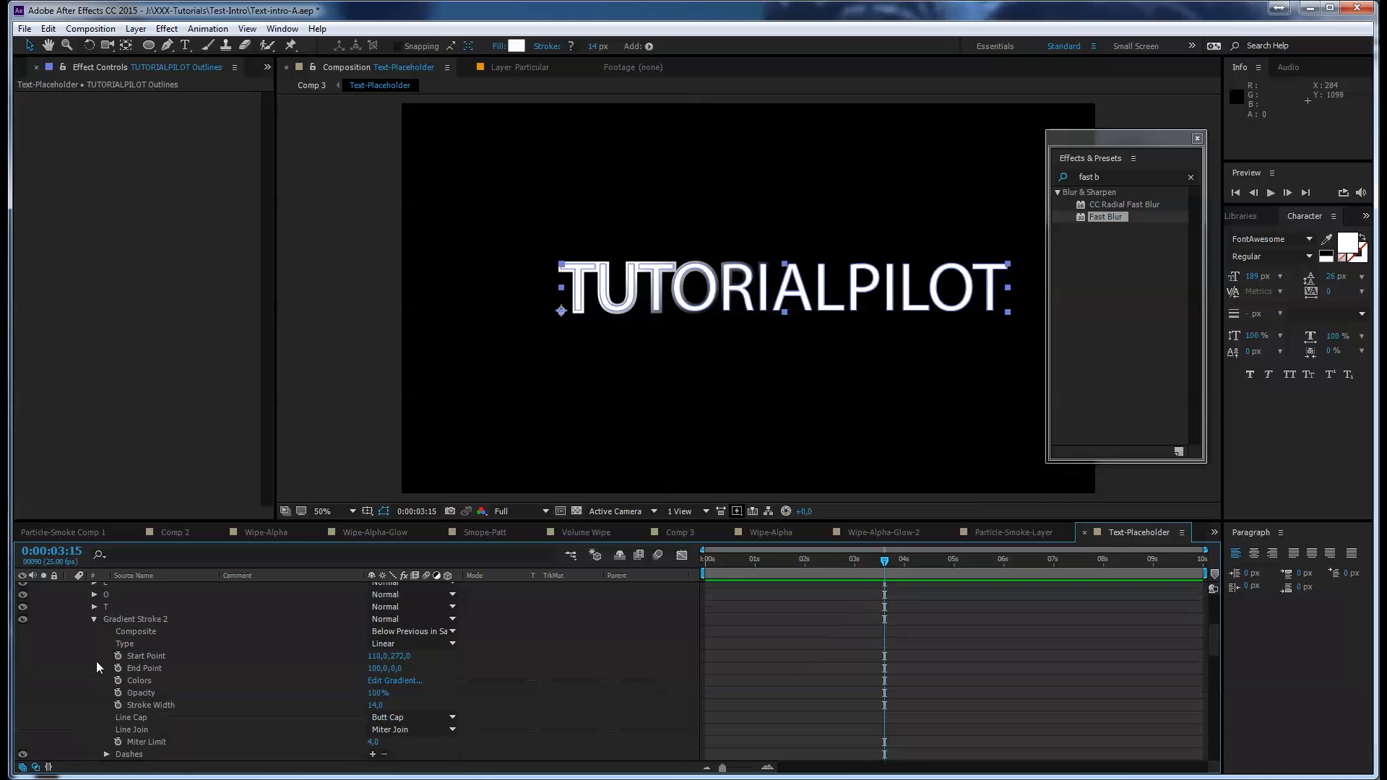
pyautogui.moveTo(383, 708); pyautogui.dragTo(391, 706)
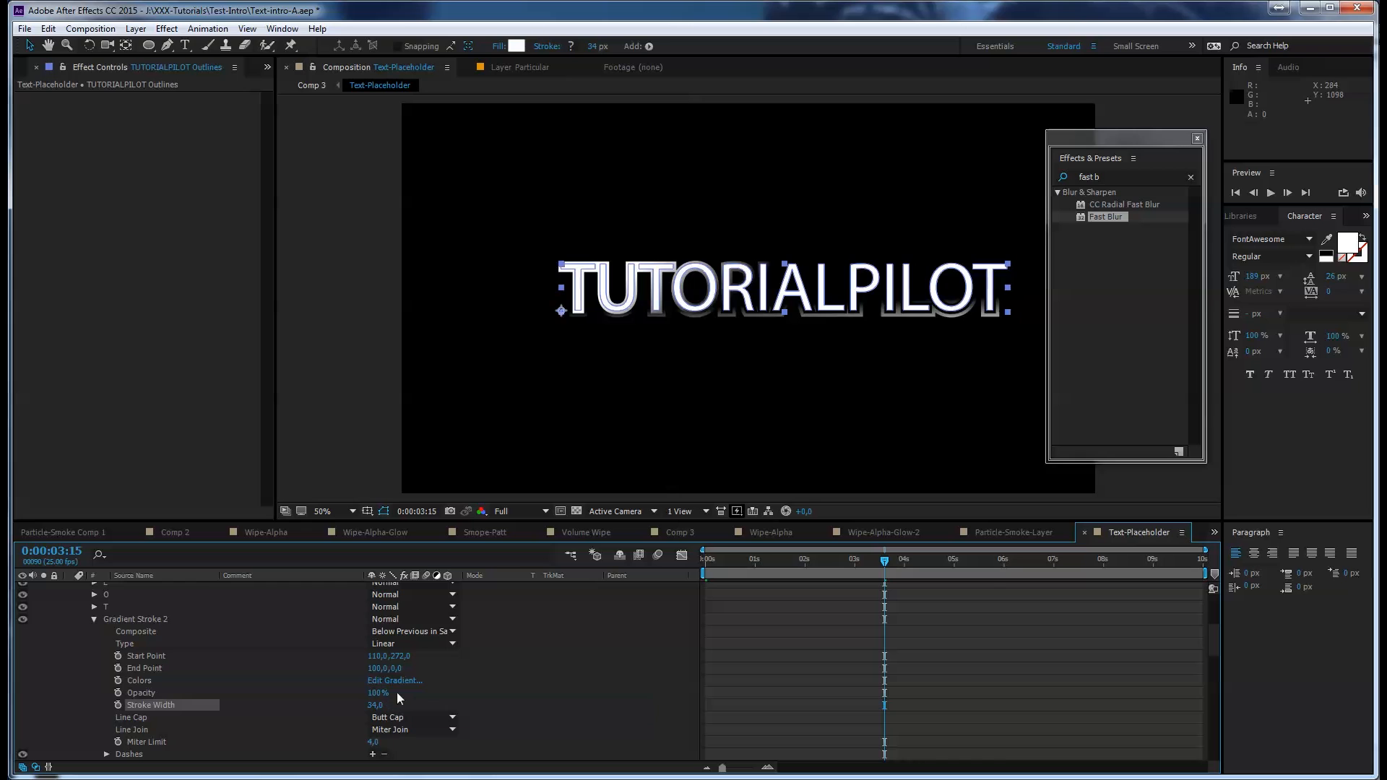
pyautogui.click(396, 681)
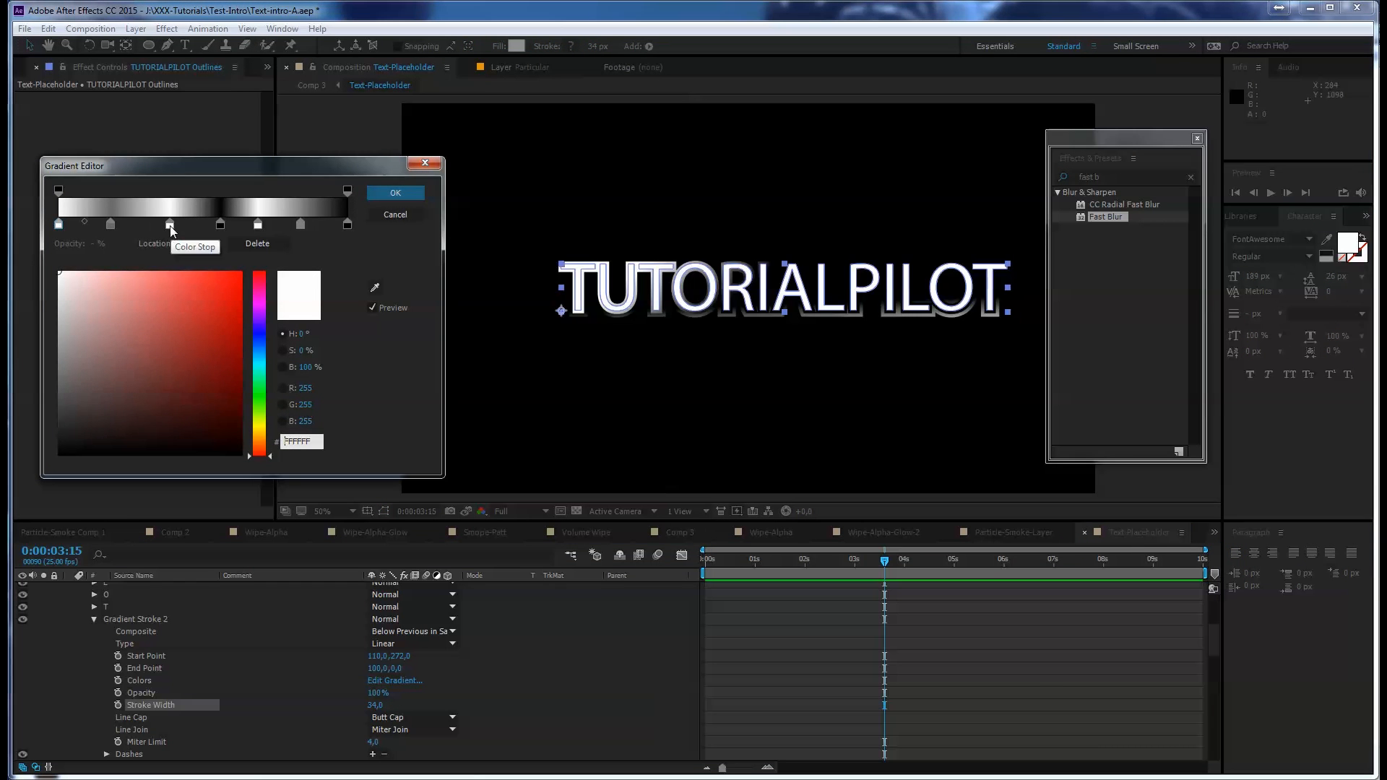
pyautogui.moveTo(171, 225); pyautogui.dragTo(155, 229)
pyautogui.moveTo(300, 228); pyautogui.dragTo(317, 225)
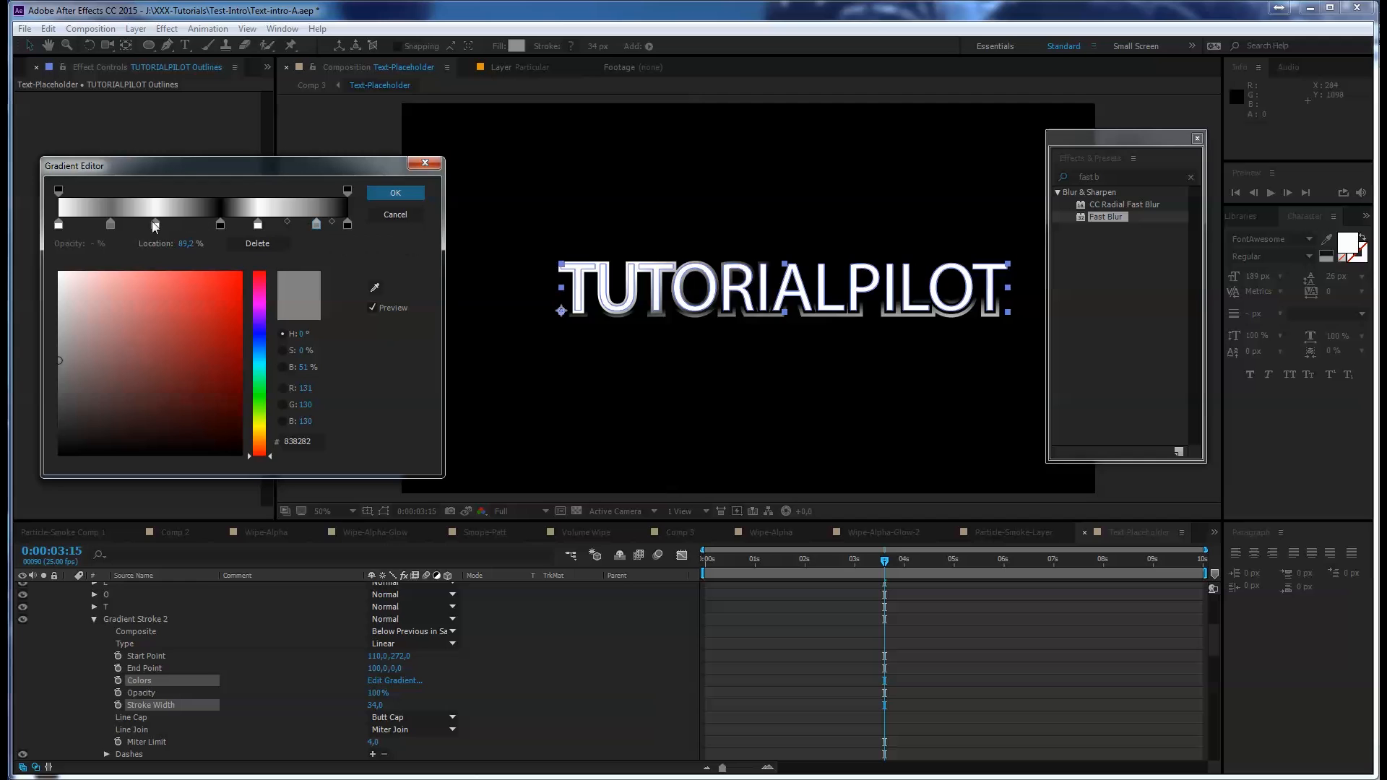
pyautogui.moveTo(154, 224); pyautogui.dragTo(175, 225)
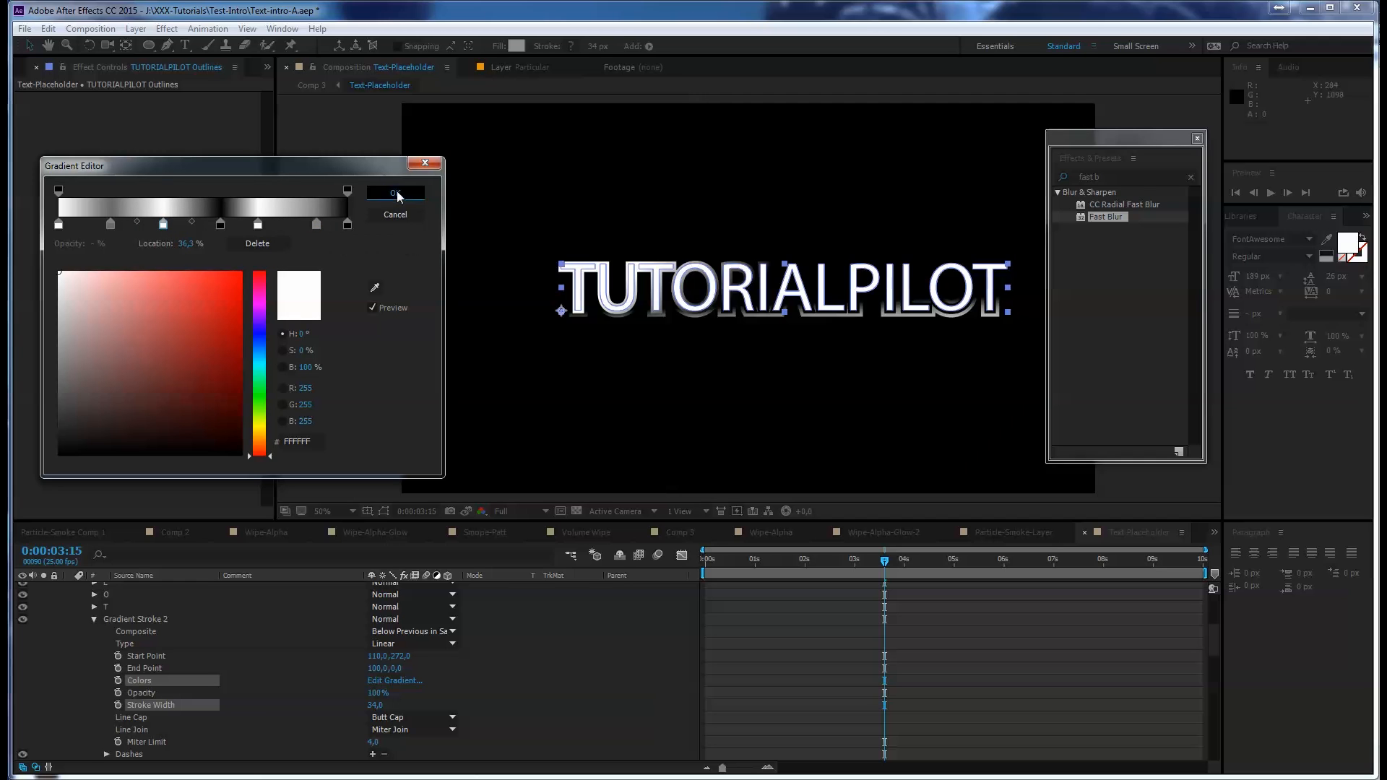
pyautogui.click(397, 192)
pyautogui.moveTo(1107, 137); pyautogui.dragTo(1175, 126)
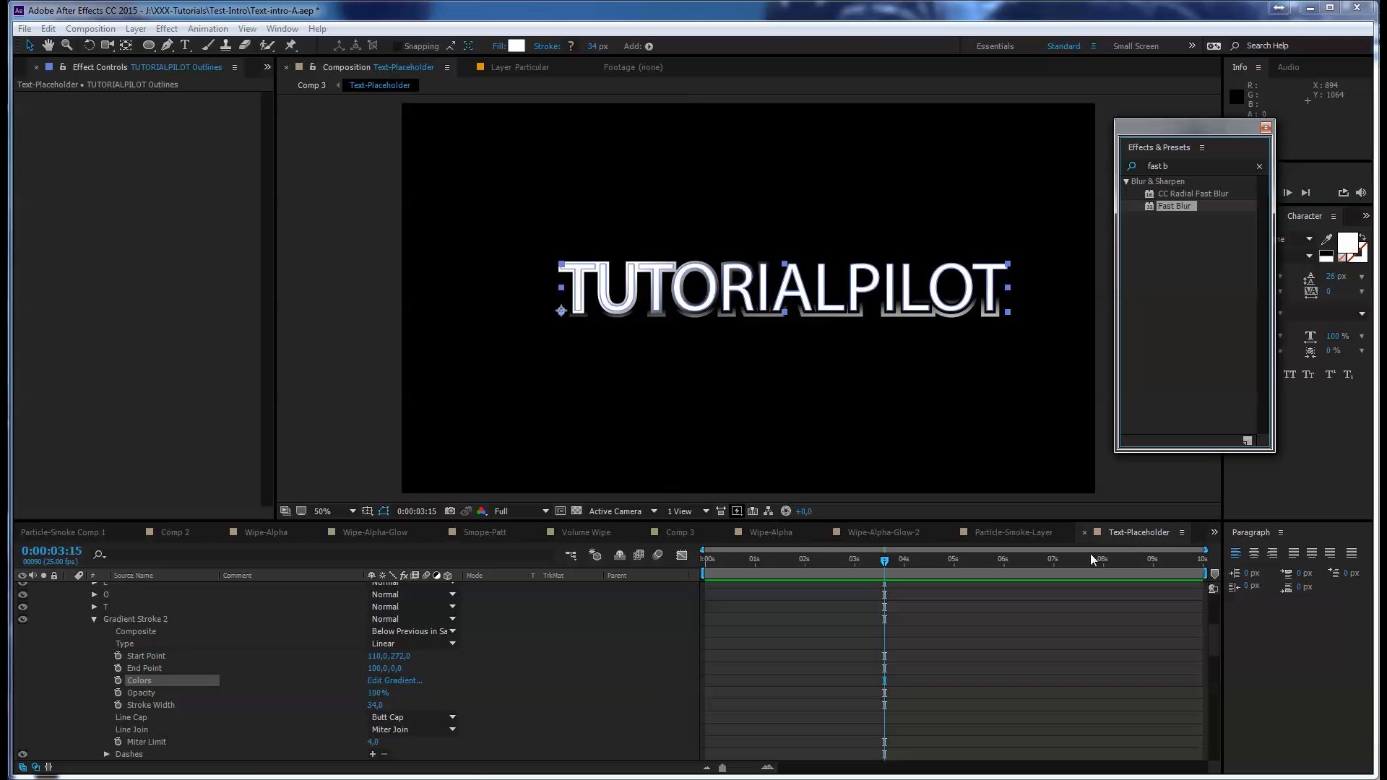
# Preview the gradient-stroked text reveal in Comp 3 at 0:00:04:16 and 0:00:02:23
pyautogui.click(698, 531)
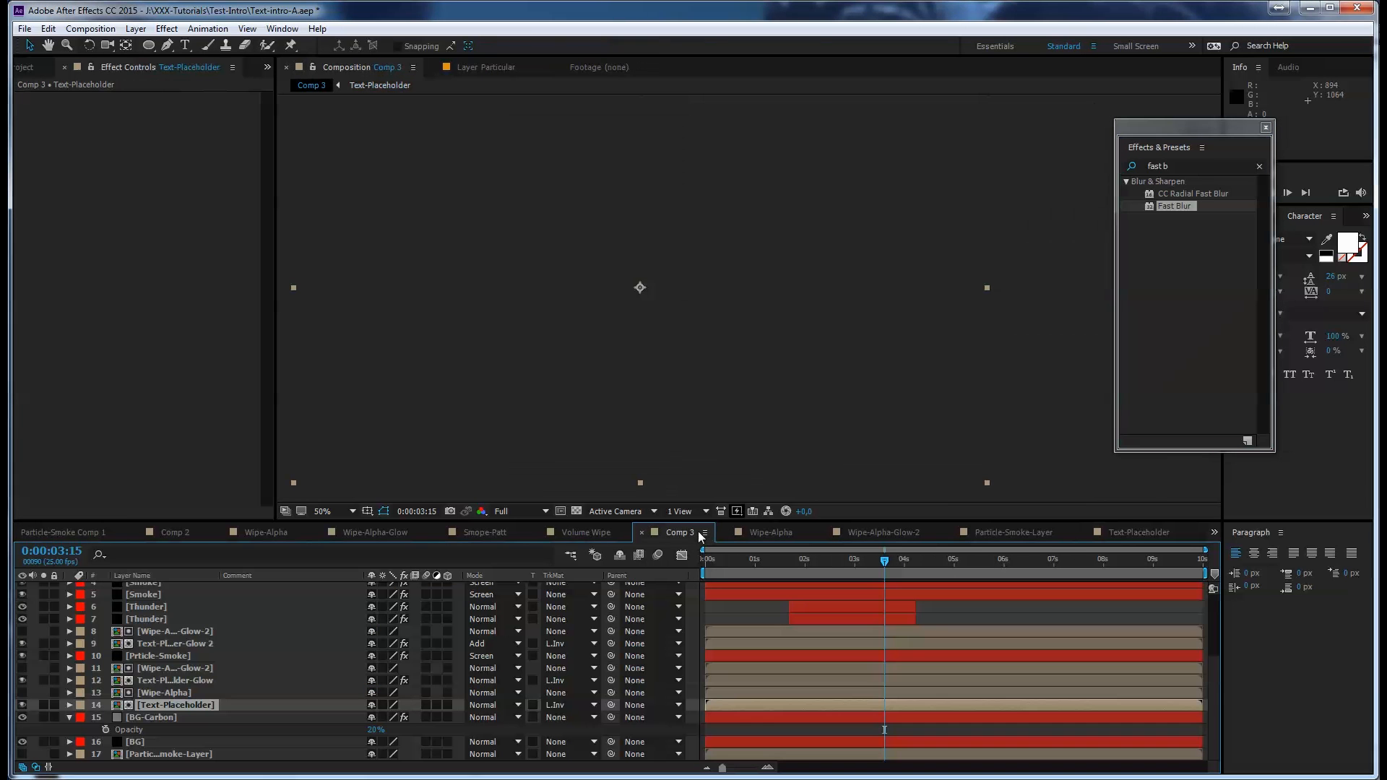
pyautogui.moveTo(890, 562); pyautogui.dragTo(938, 549)
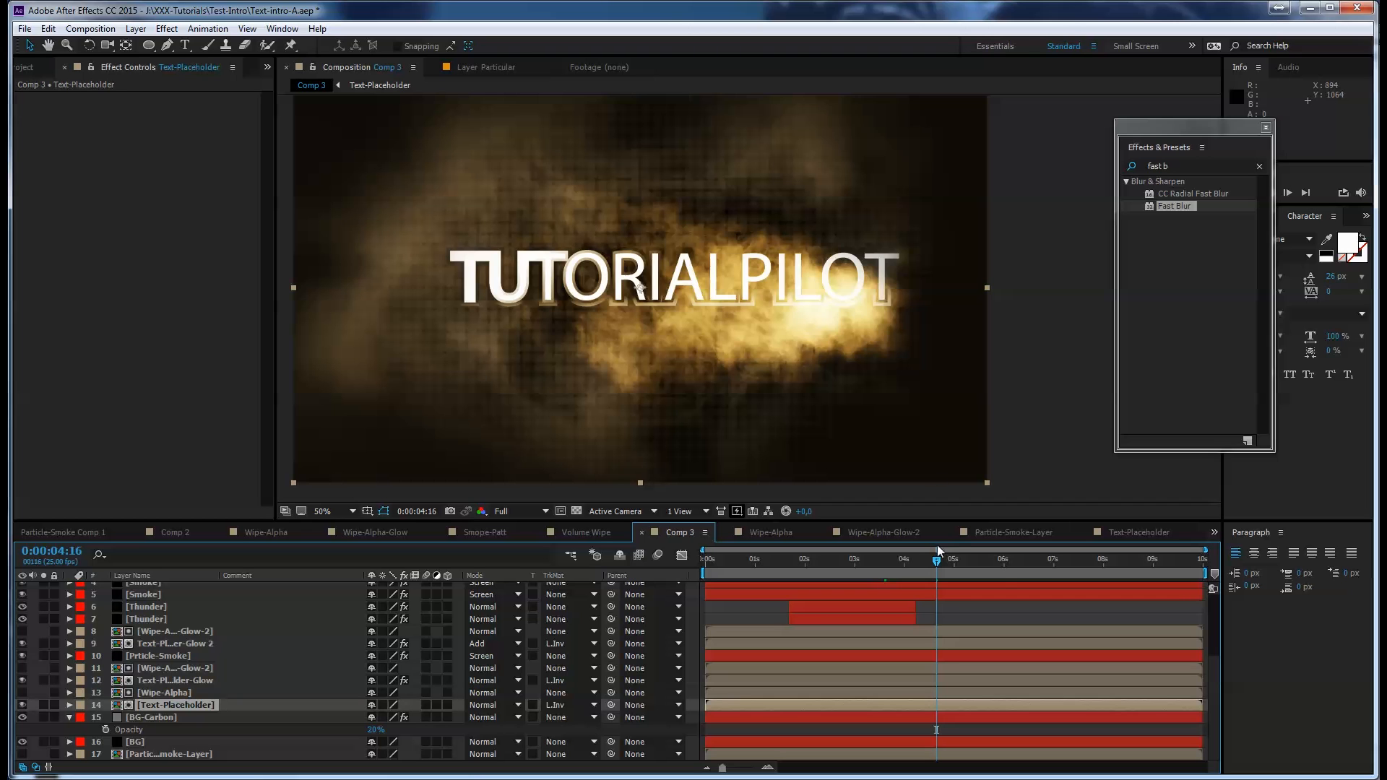
pyautogui.moveTo(935, 557); pyautogui.dragTo(849, 556)
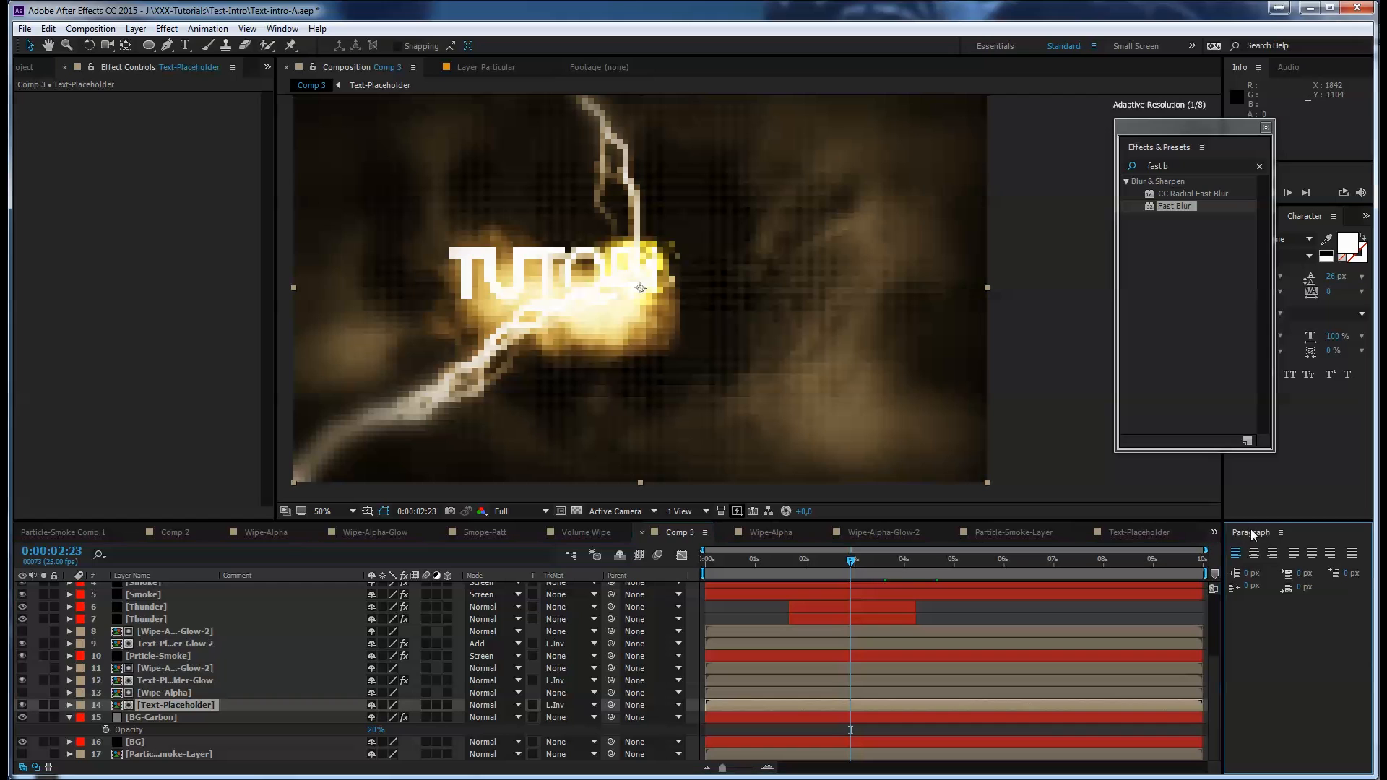
# In Text-Placeholder, delete the TUTORIALPILOT text layer and both its outlines layers, and make the four original logo layers visible again
pyautogui.click(1141, 532)
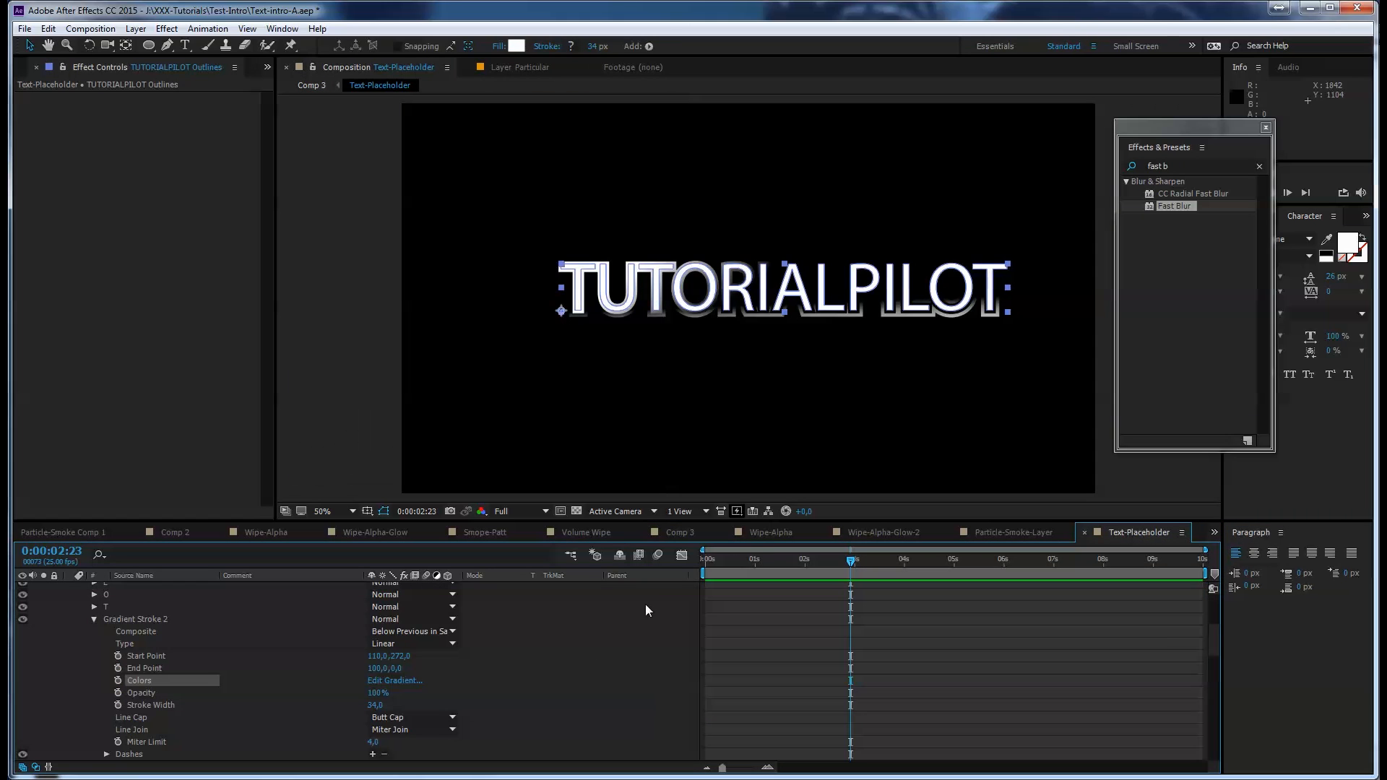
pyautogui.moveTo(851, 560); pyautogui.dragTo(787, 561)
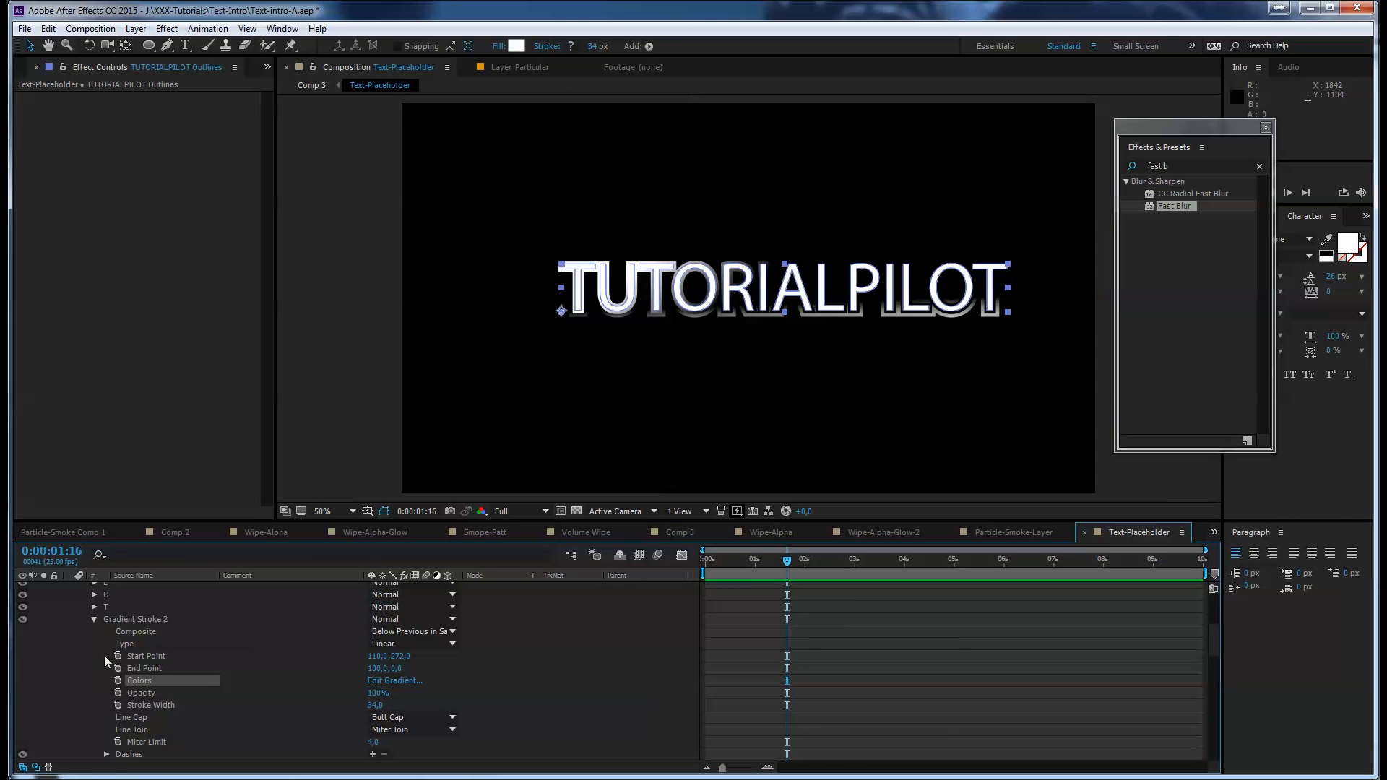
pyautogui.scroll(5, 87, 635)
pyautogui.click(70, 601)
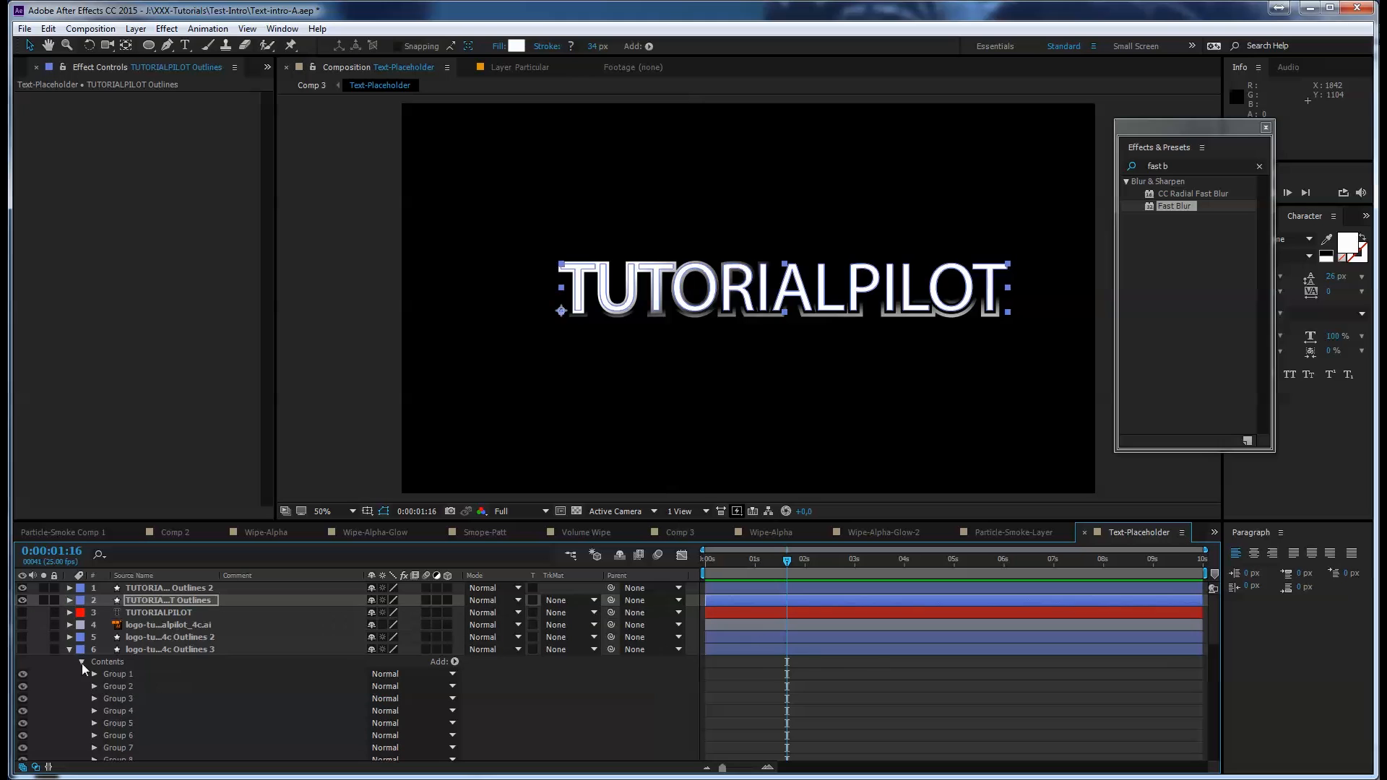
pyautogui.click(154, 588)
pyautogui.keyDown('shift'); pyautogui.click(158, 612); pyautogui.keyUp('shift')
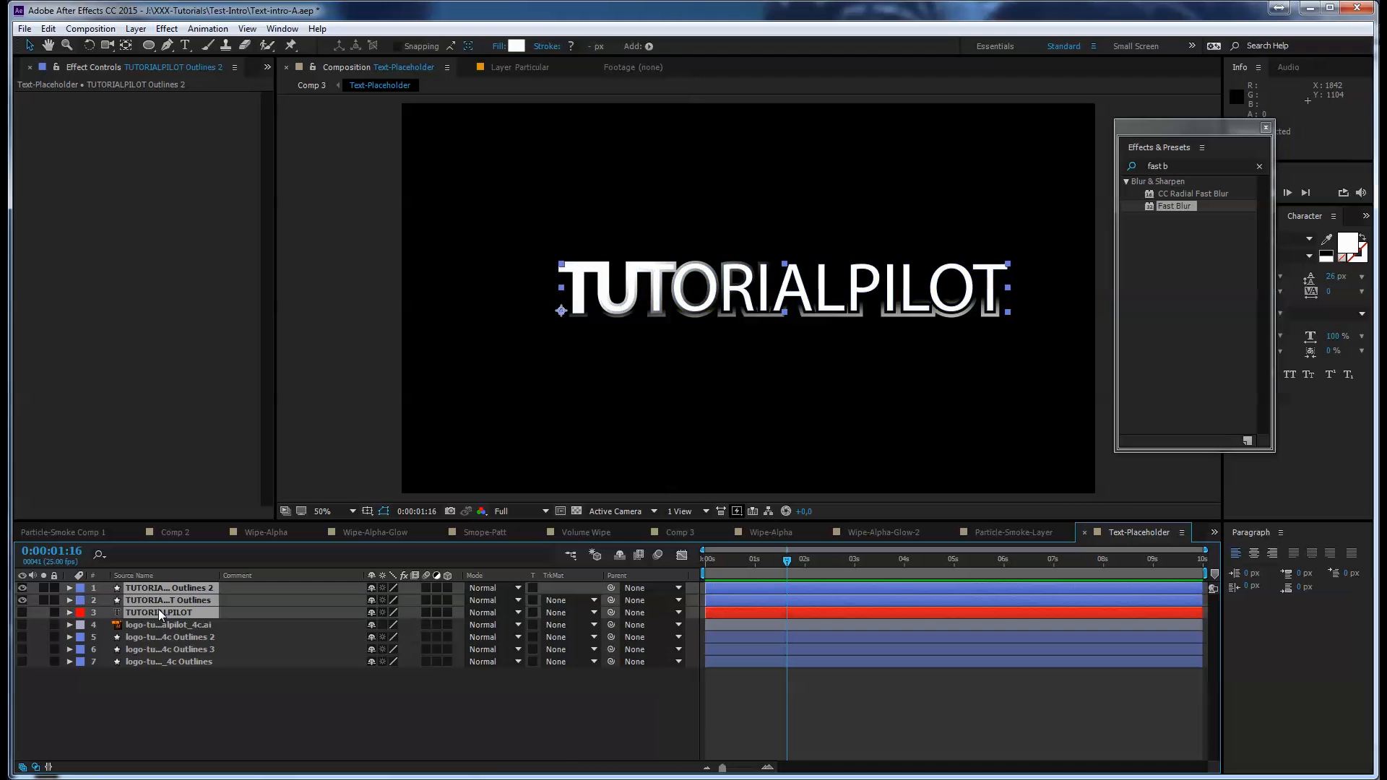
pyautogui.press('Delete')
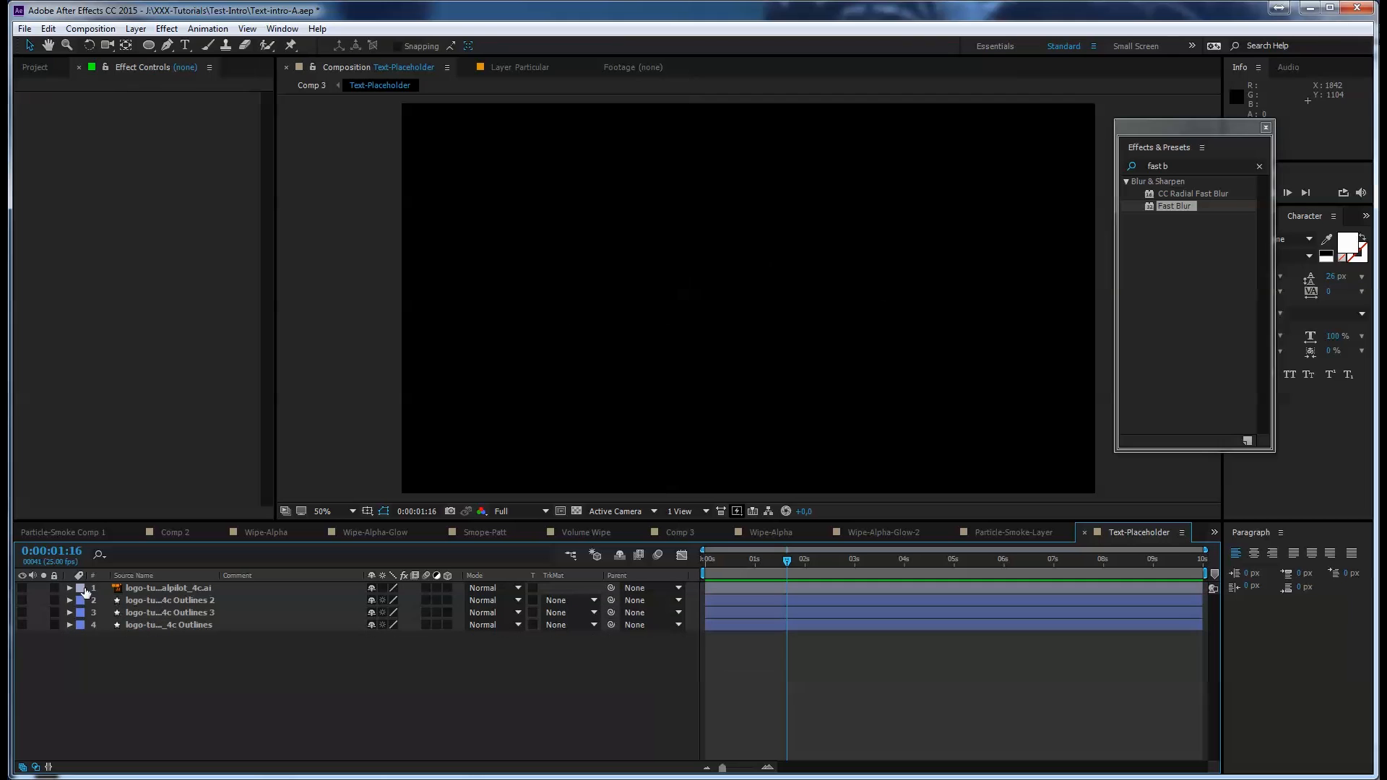
pyautogui.moveTo(22, 587); pyautogui.dragTo(22, 625)
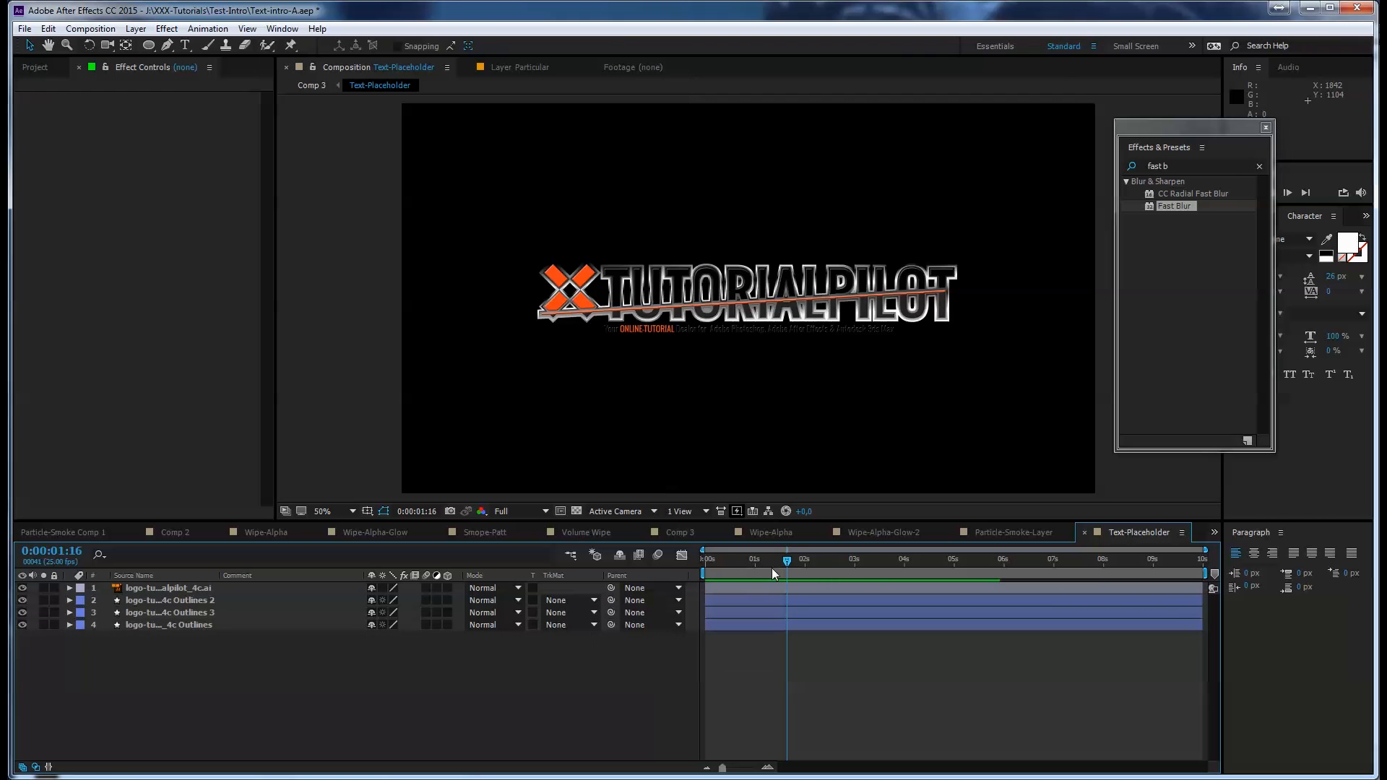
pyautogui.moveTo(792, 558); pyautogui.dragTo(826, 560)
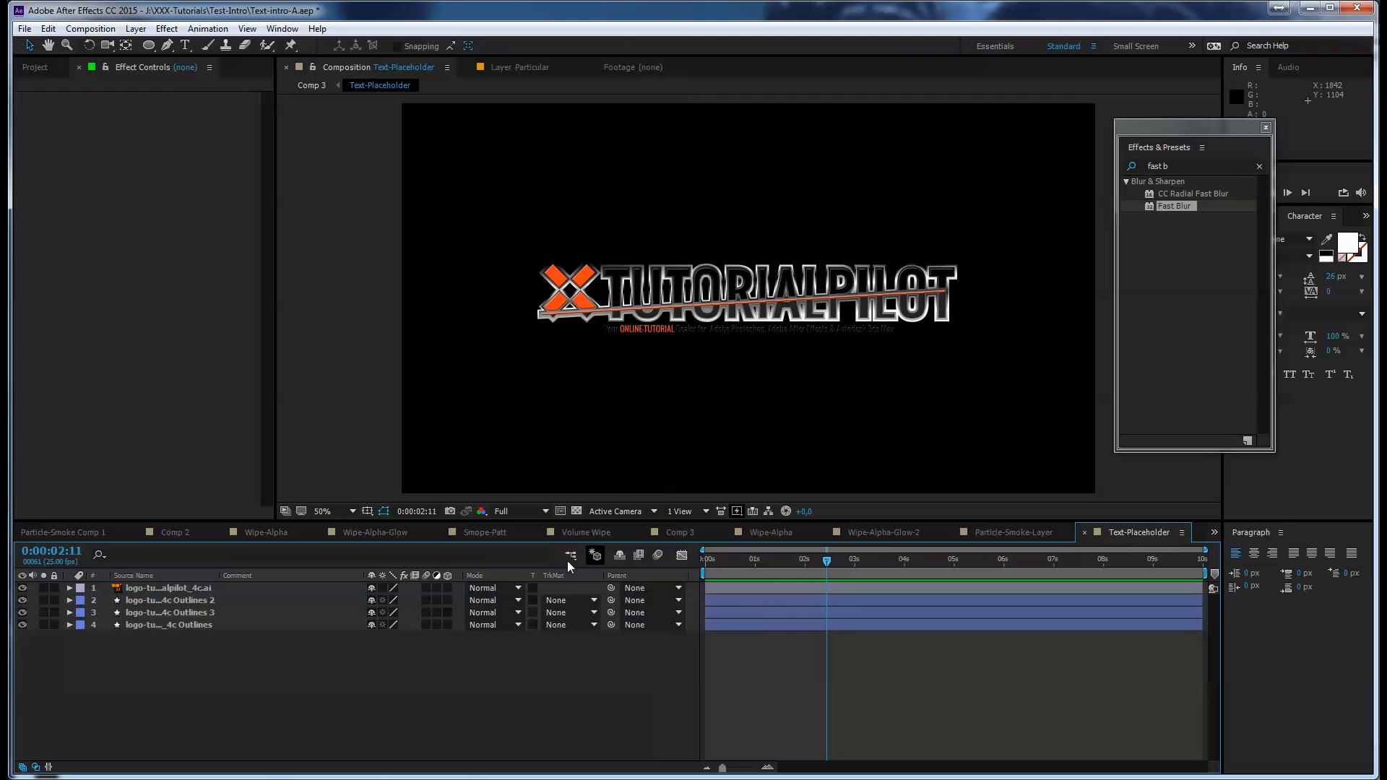
# In Comp 3 at 0:00:02:17, duplicate the Text-Placeholder layer and place the copy directly below the original
pyautogui.click(1017, 533)
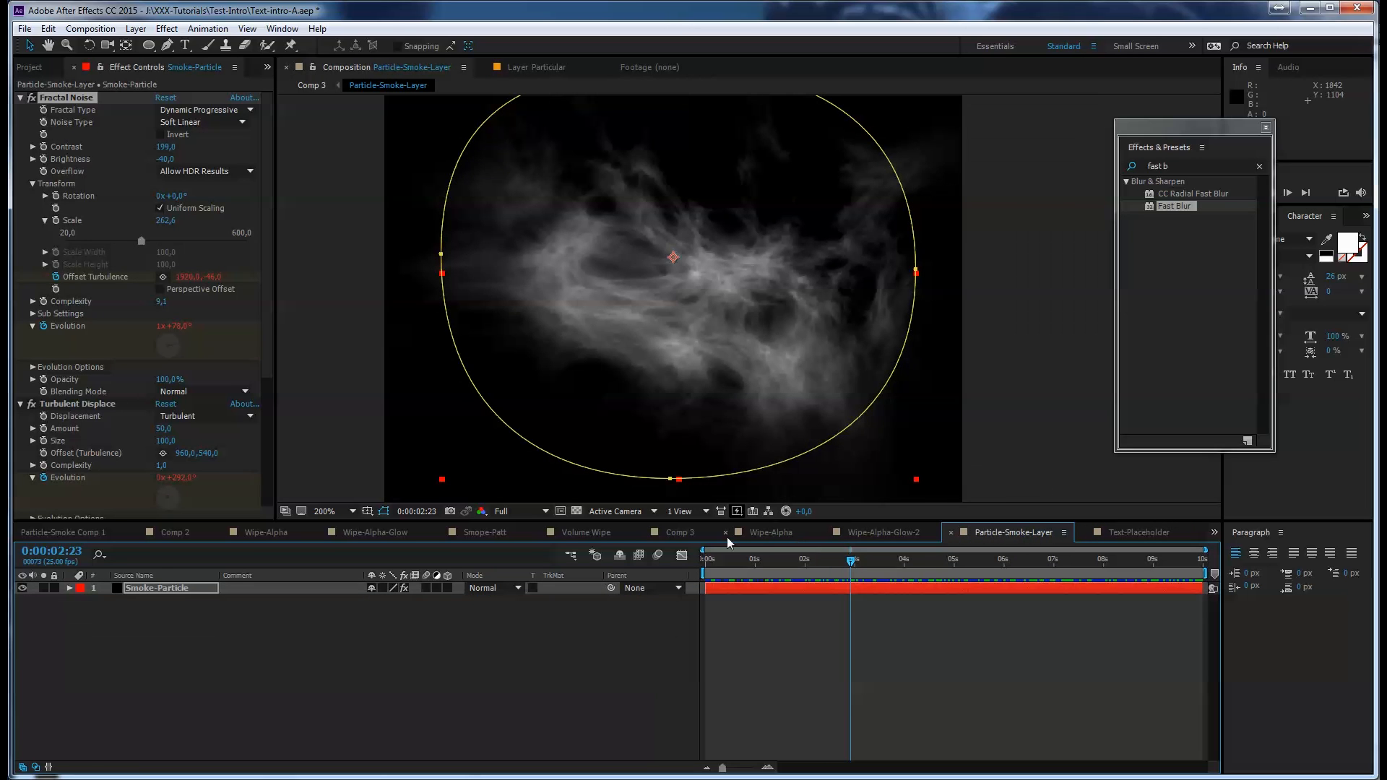
pyautogui.click(693, 533)
pyautogui.moveTo(827, 559); pyautogui.dragTo(839, 560)
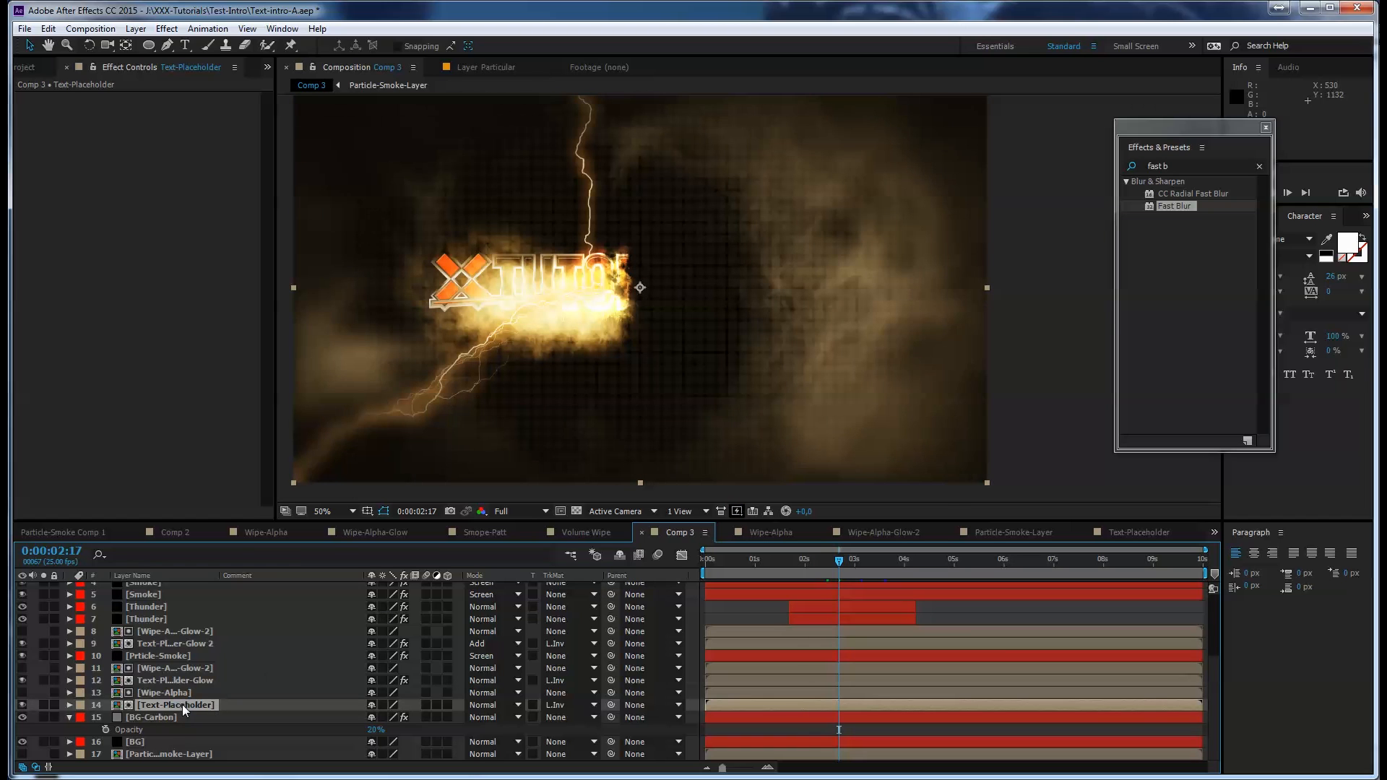
pyautogui.click(182, 705)
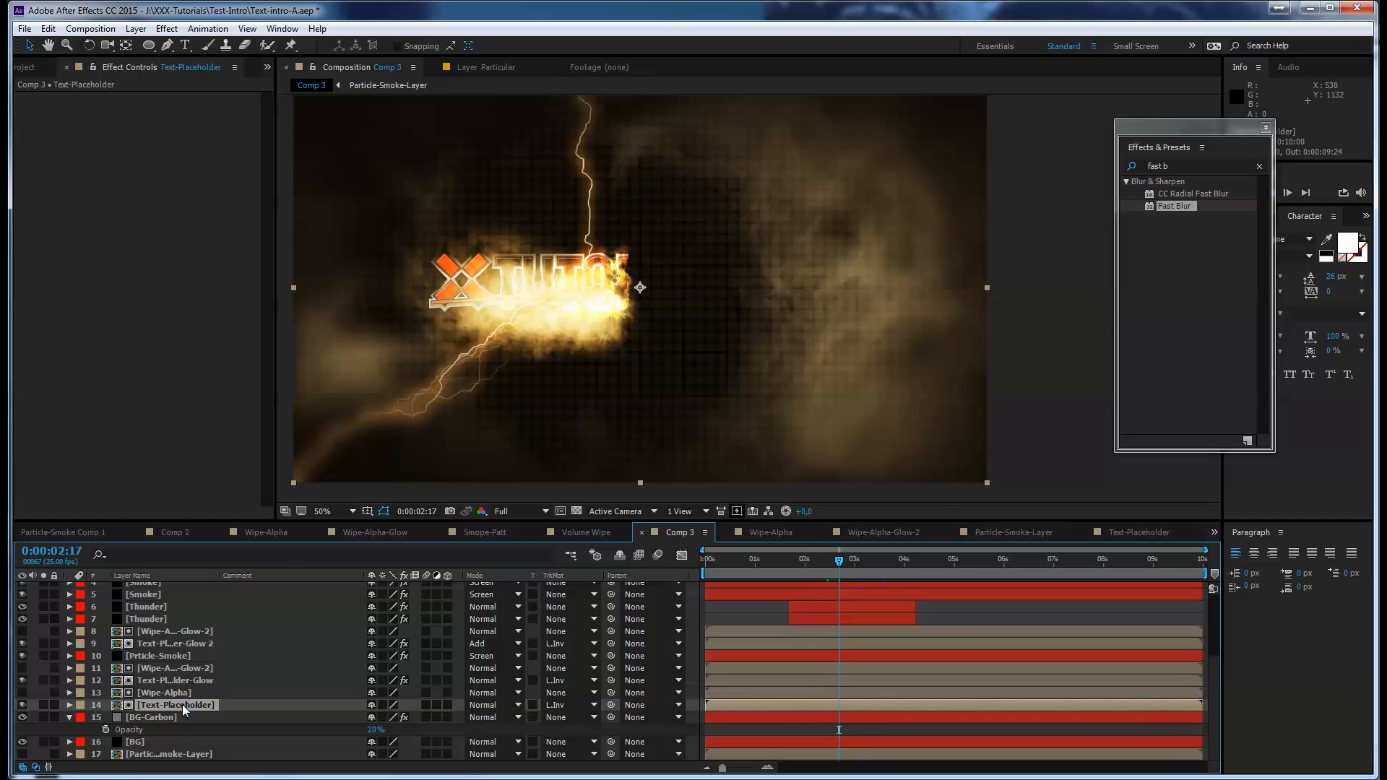
pyautogui.hotkey('ctrl', 'd')
pyautogui.moveTo(193, 692); pyautogui.dragTo(192, 729)
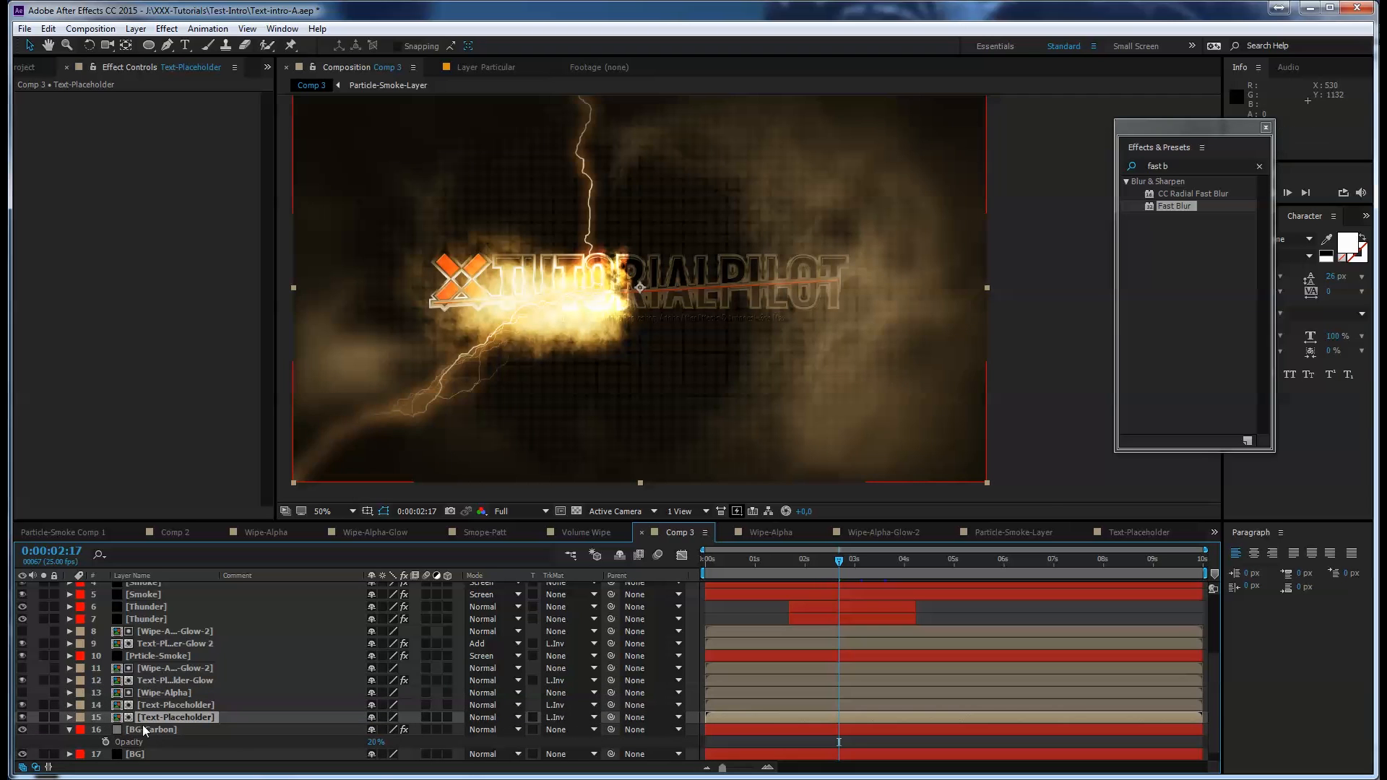
# Rename the lower Text-Placeholder copy as Text-Volume
pyautogui.press('Return')
pyautogui.write('Text')
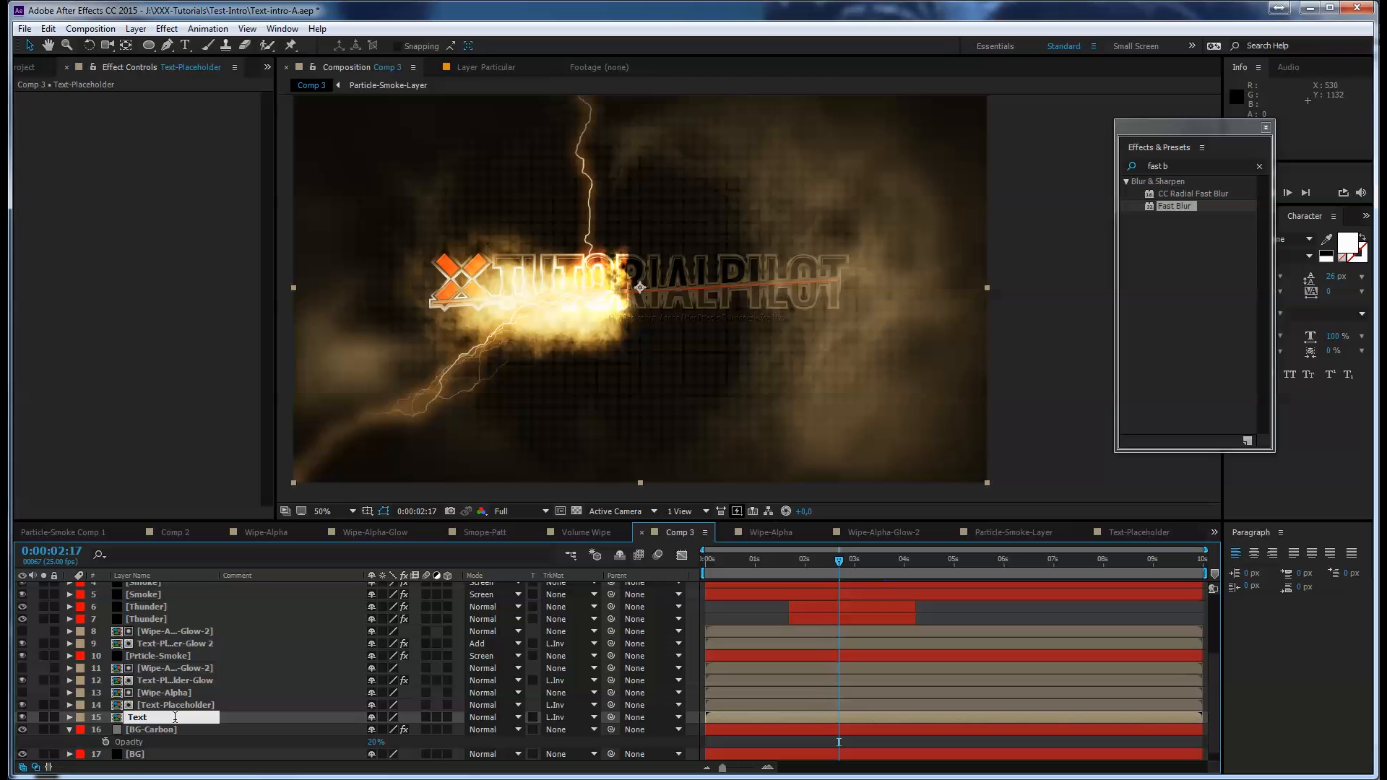
pyautogui.write('-Glow')
pyautogui.press('BackSpace')
pyautogui.press('BackSpace')
pyautogui.press('BackSpace')
pyautogui.write('Volume')
pyautogui.press('Return')
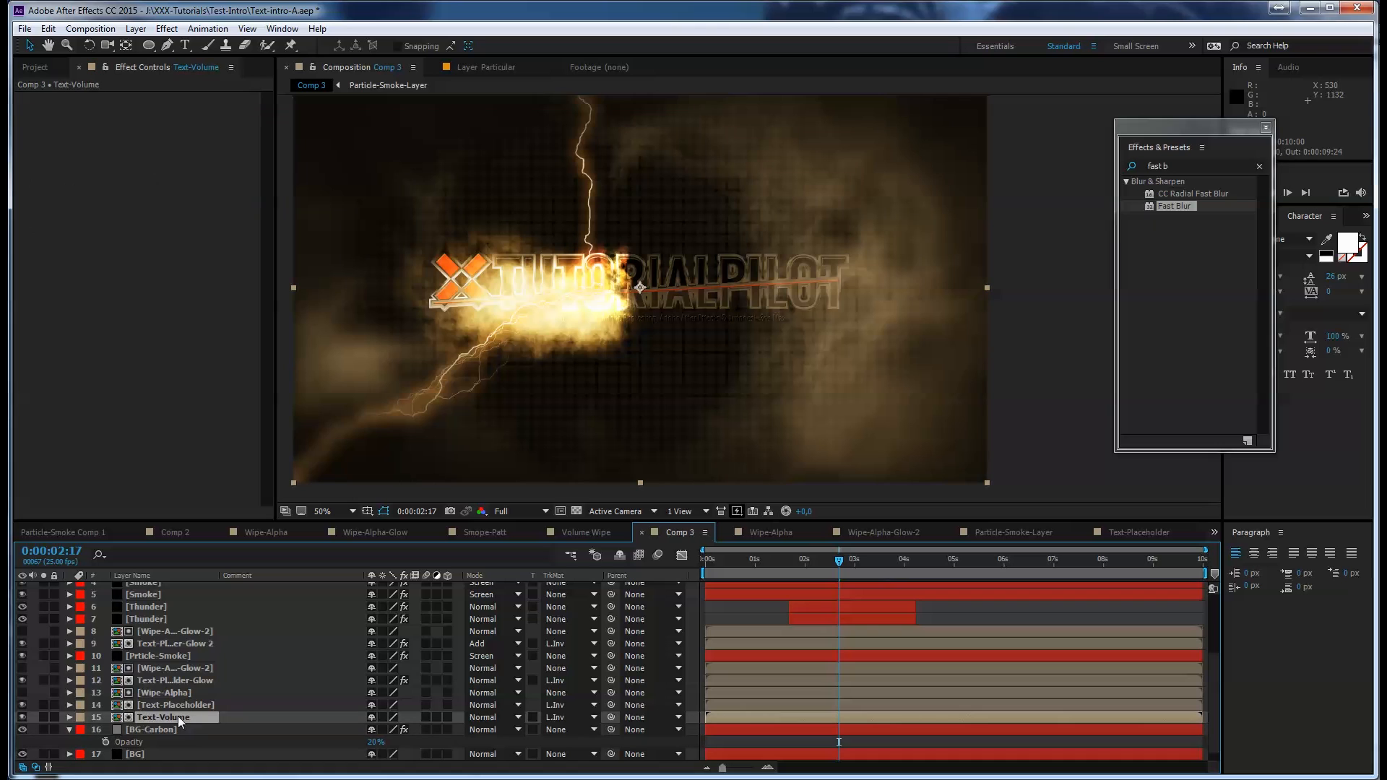
# Duplicate the upper Wipe-Alpha-Glow-2 layer, place the copy directly above Text-Volume and rename it Wipe-Volume
pyautogui.click(148, 633)
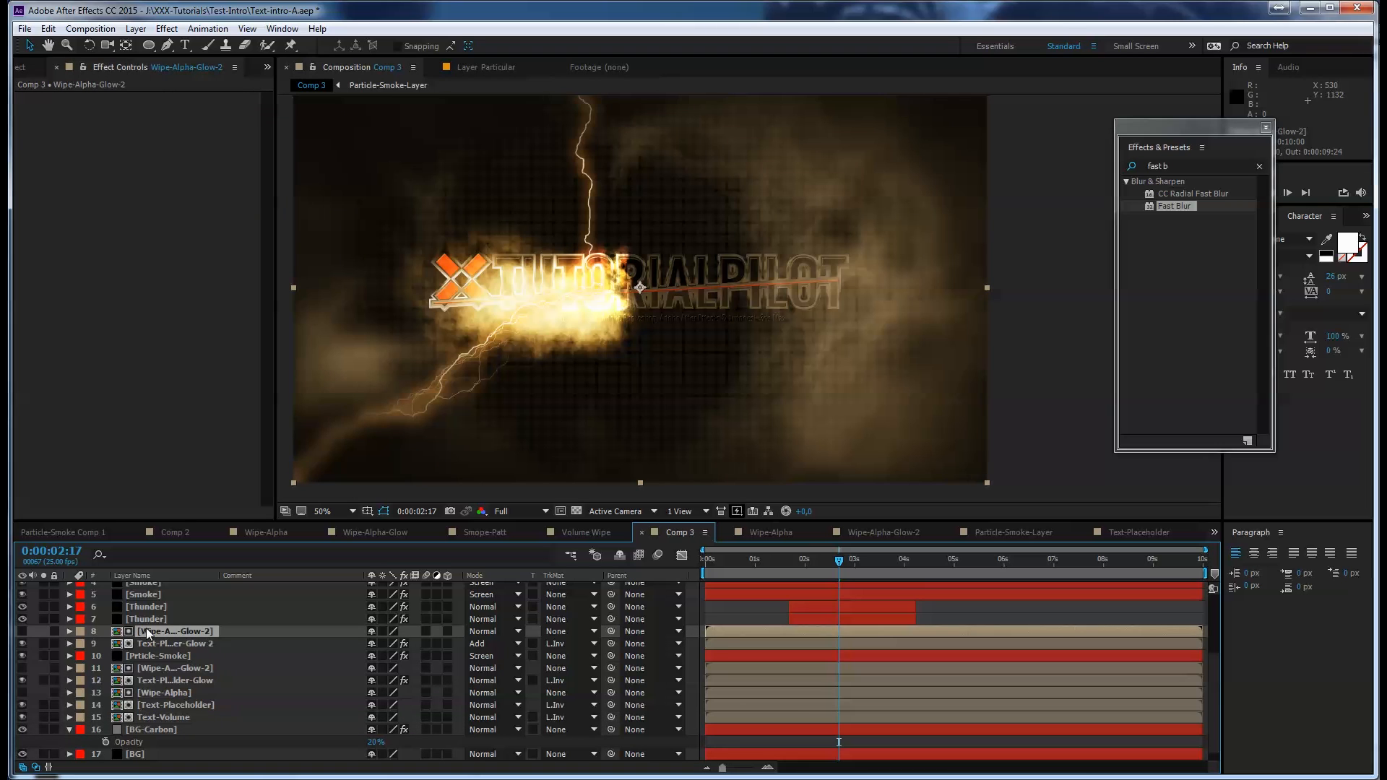
pyautogui.hotkey('ctrl', 'd')
pyautogui.moveTo(149, 633); pyautogui.dragTo(175, 731)
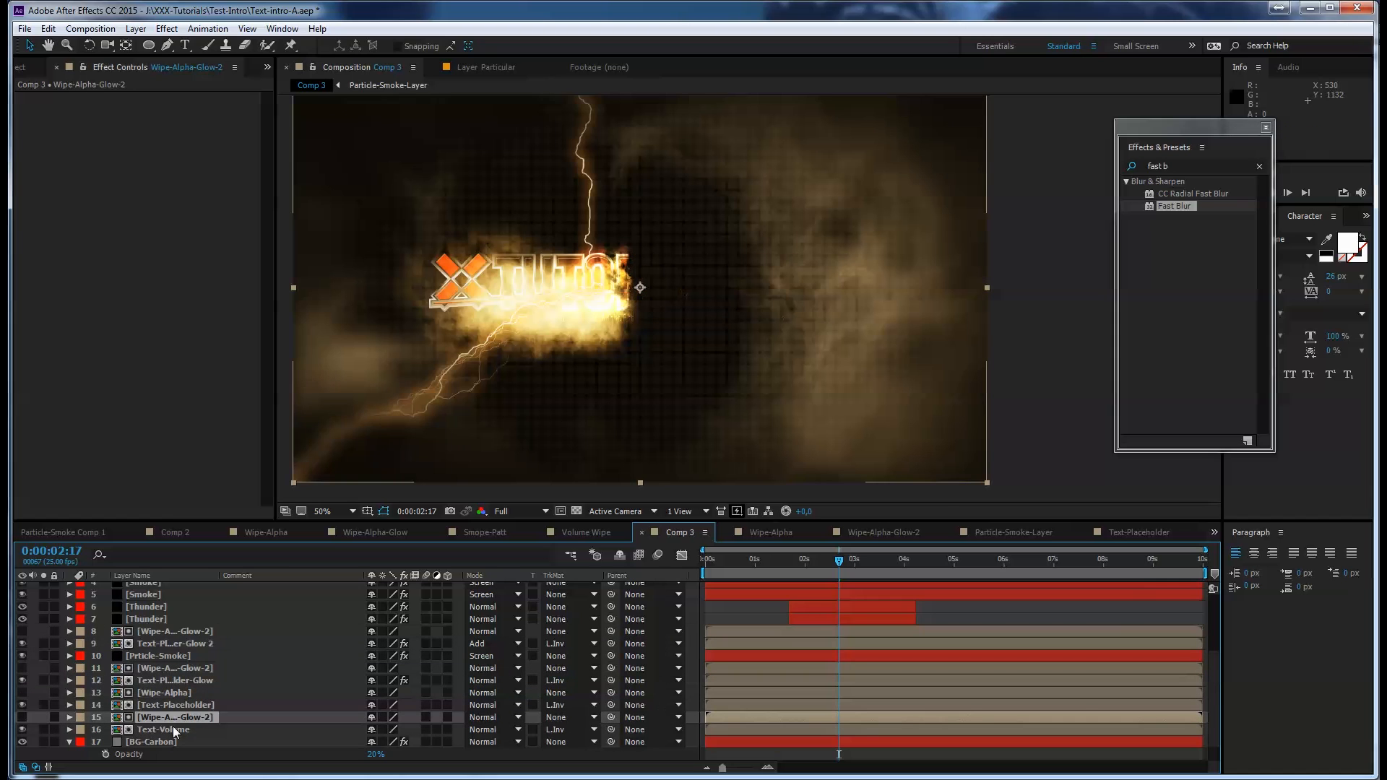
pyautogui.press('Return')
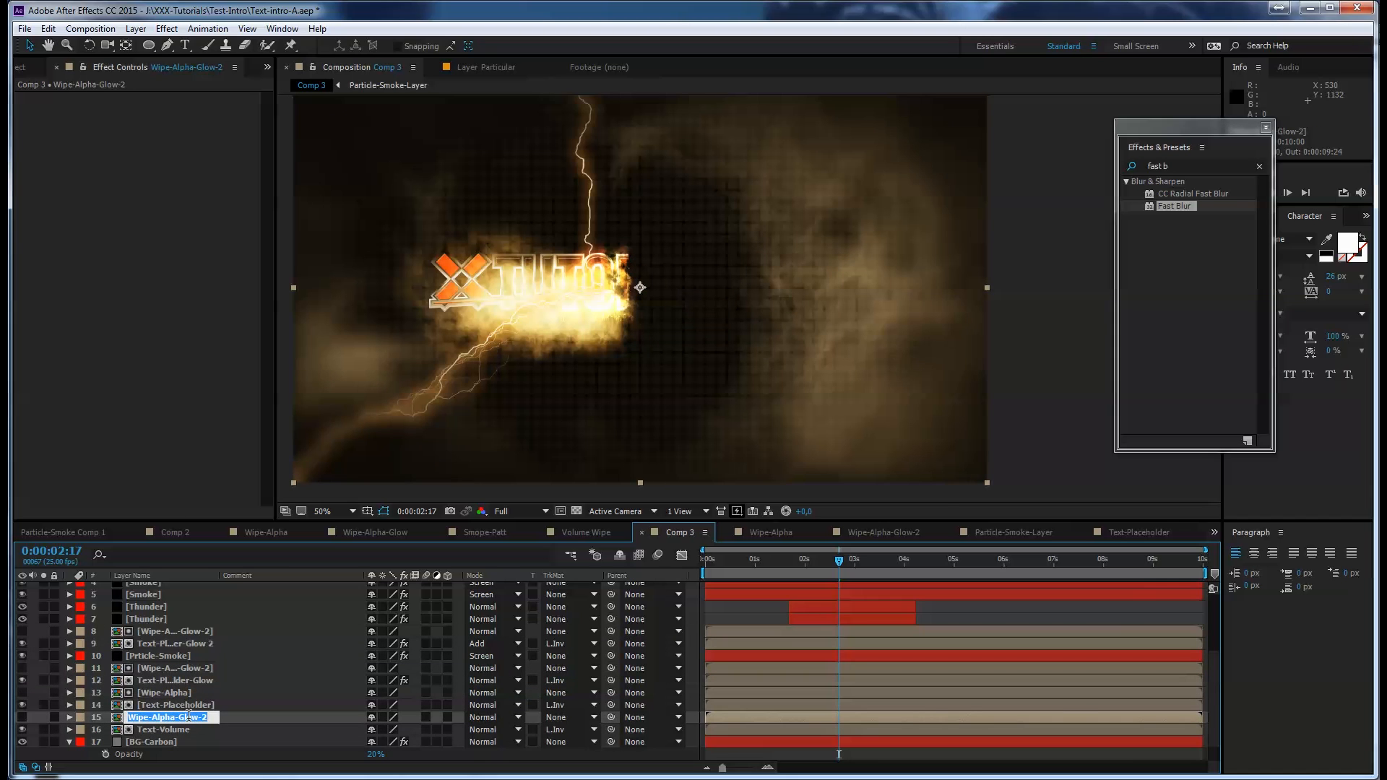
pyautogui.write('Wipe-Volume')
pyautogui.click(175, 730)
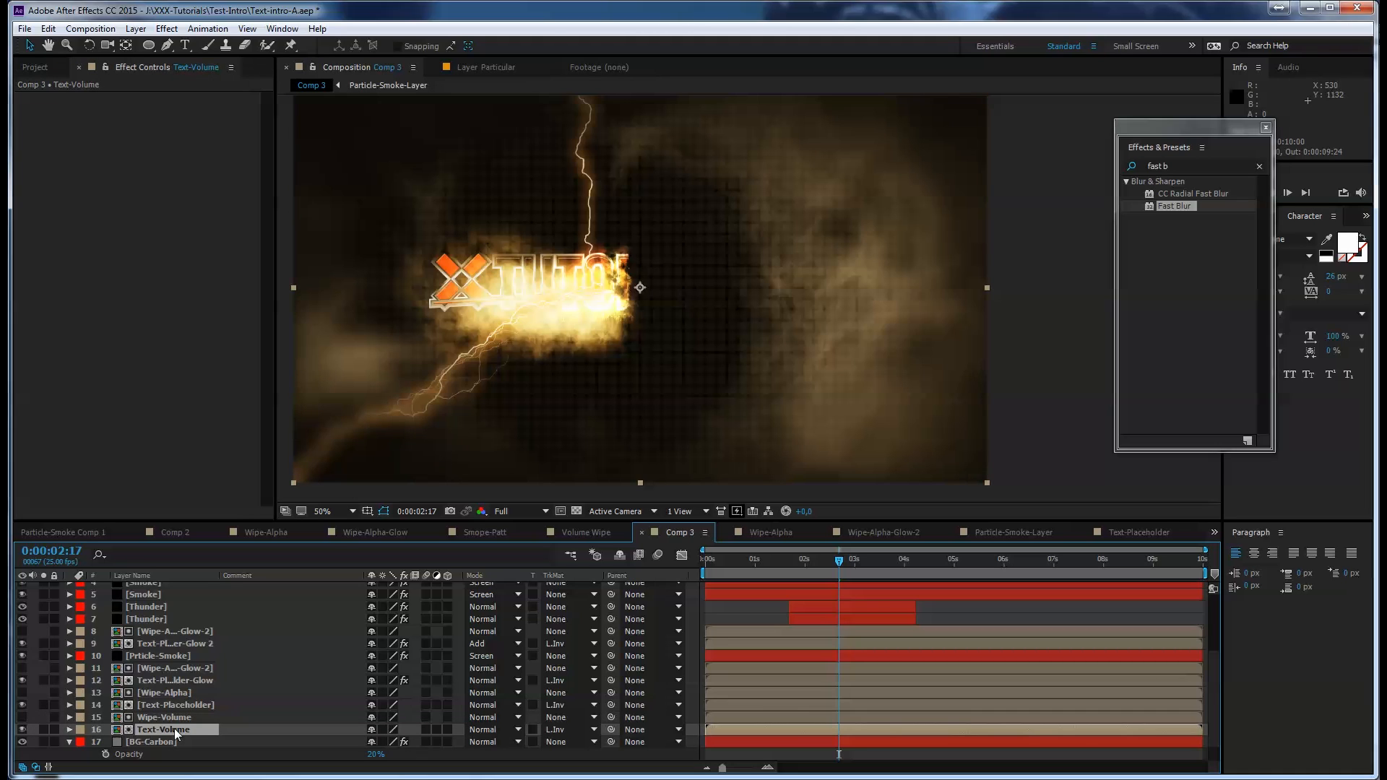
# Add a new adjustment layer directly above the Wipe-Volume layer
pyautogui.click(176, 718)
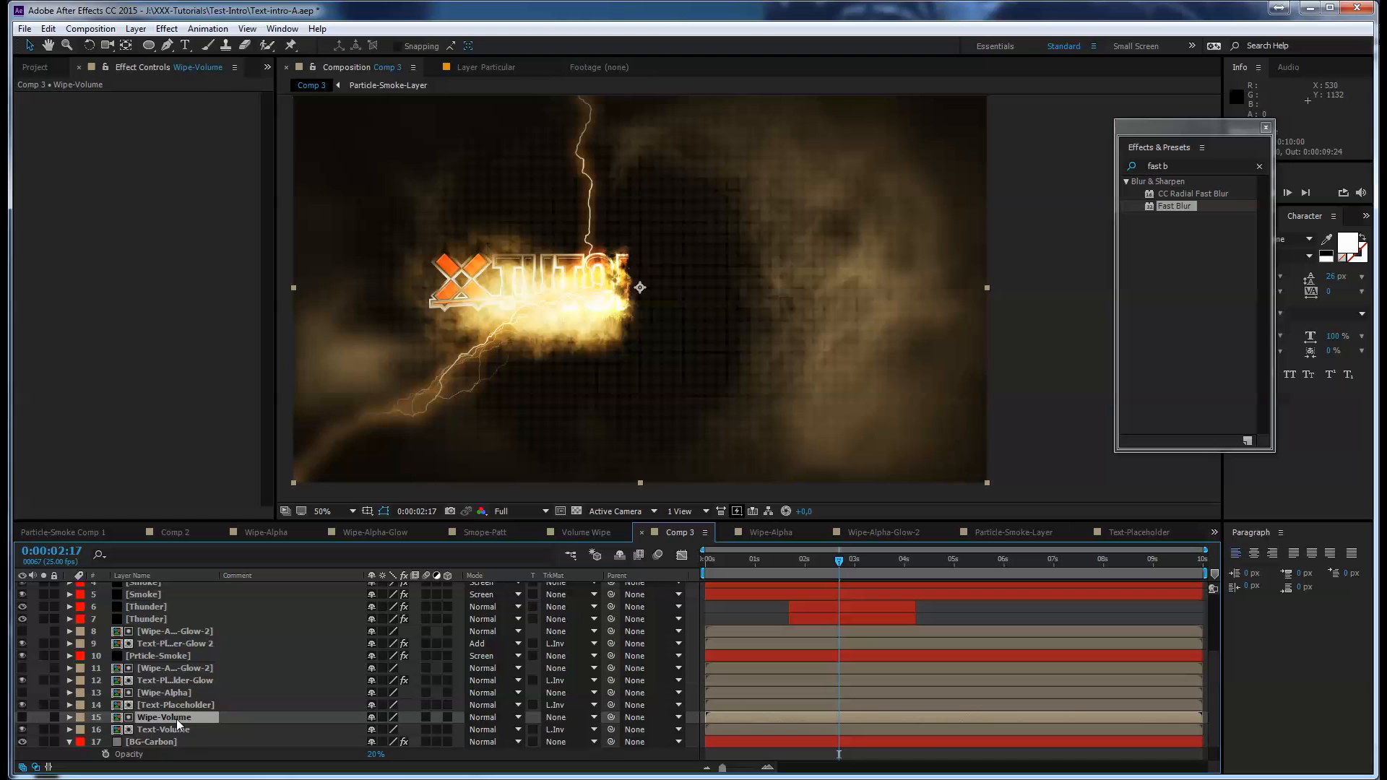
pyautogui.click(146, 32)
pyautogui.moveTo(159, 45)
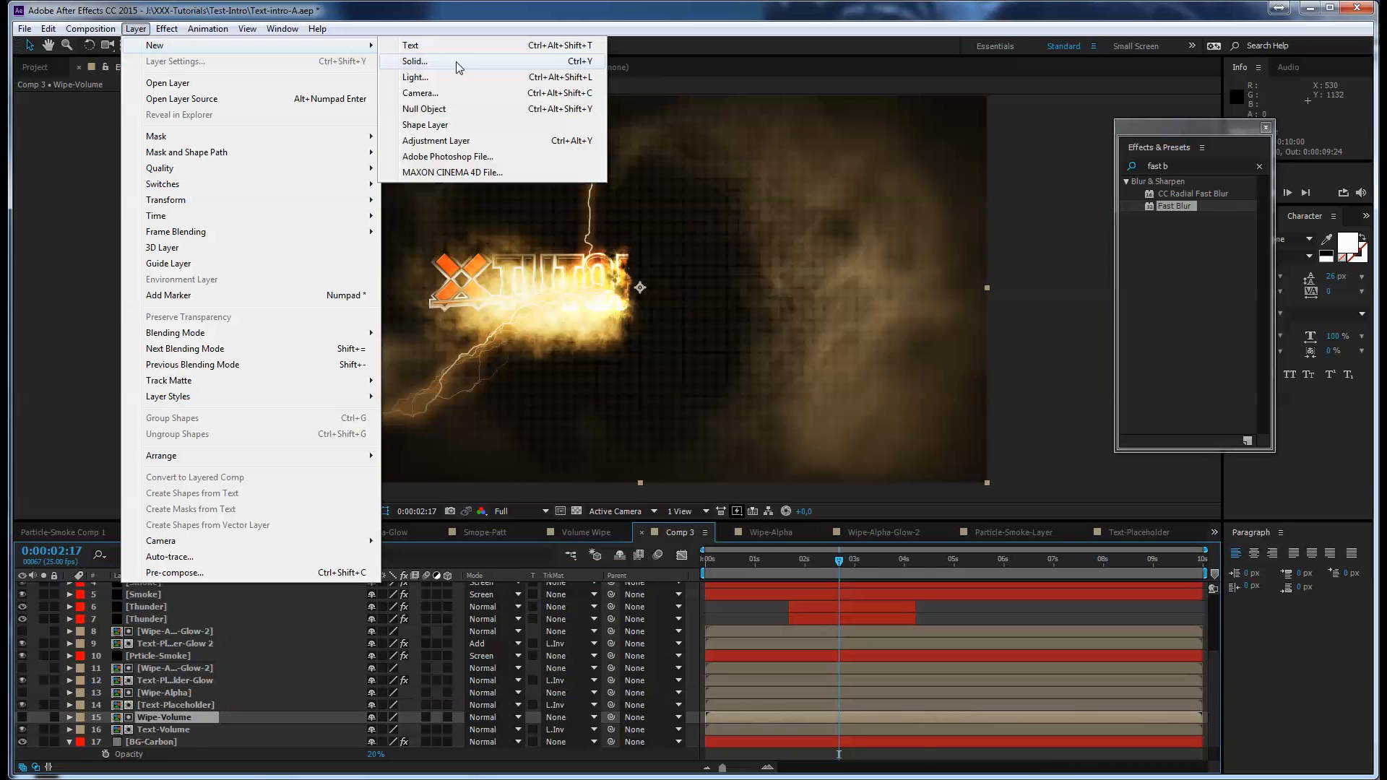
pyautogui.click(480, 140)
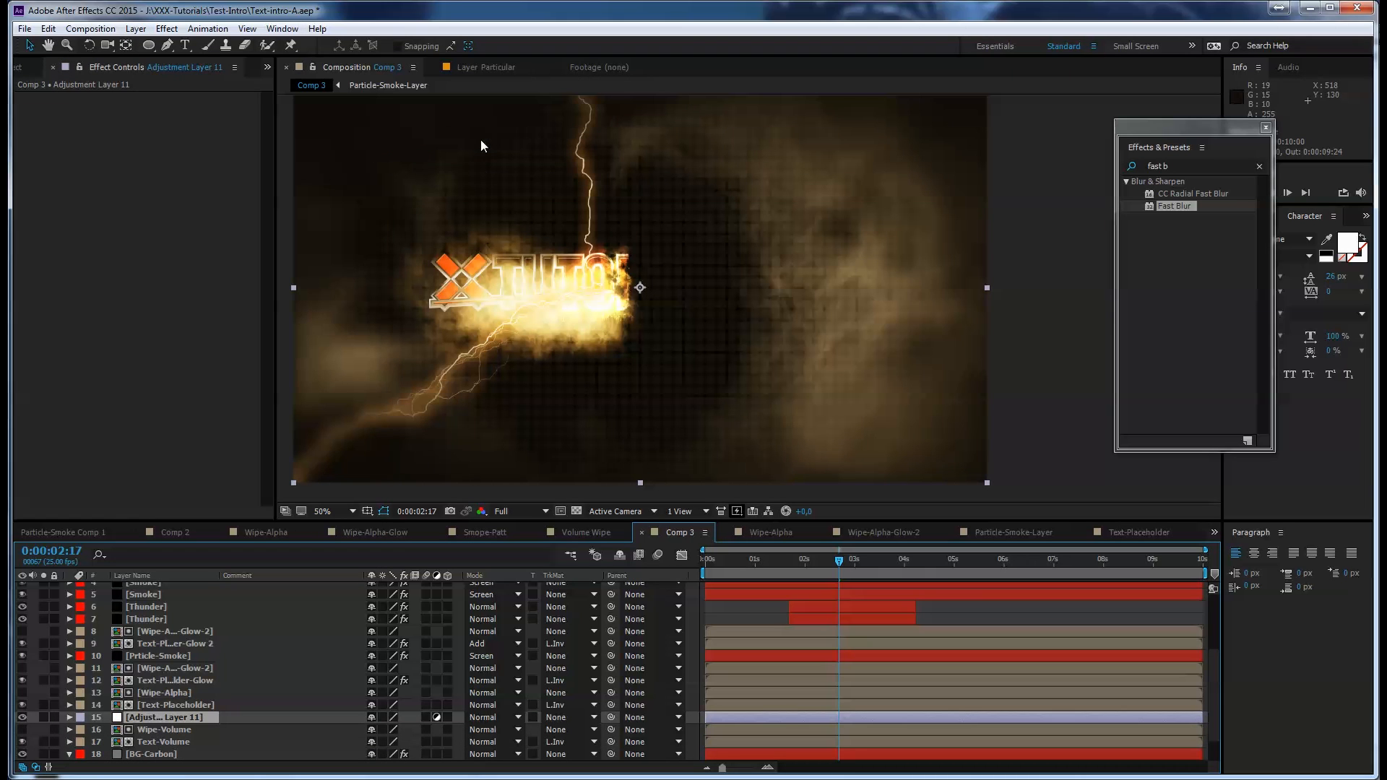
# Apply CC Radial Fast Blur to the adjustment layer above Wipe-Volume and set its Amount to 100
pyautogui.click(1212, 171)
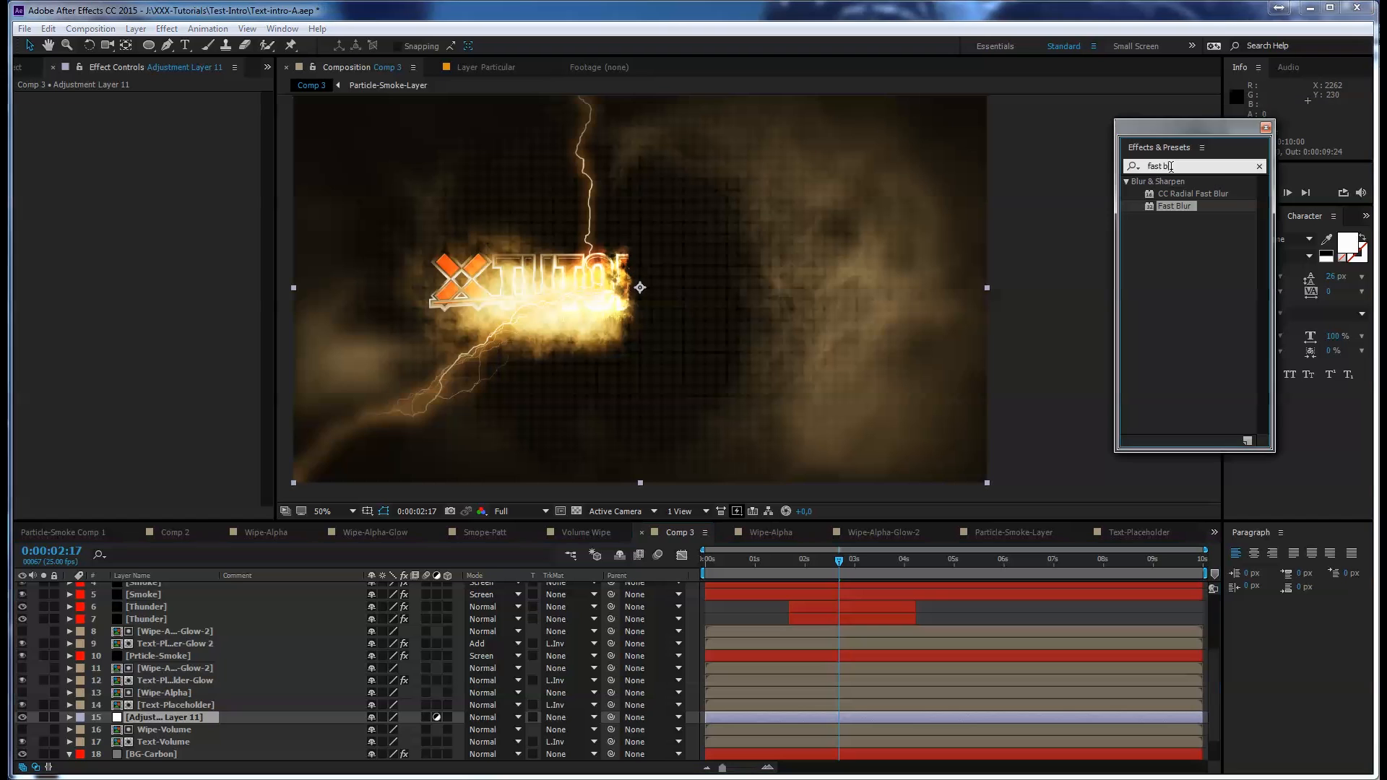
pyautogui.write('cc radia')
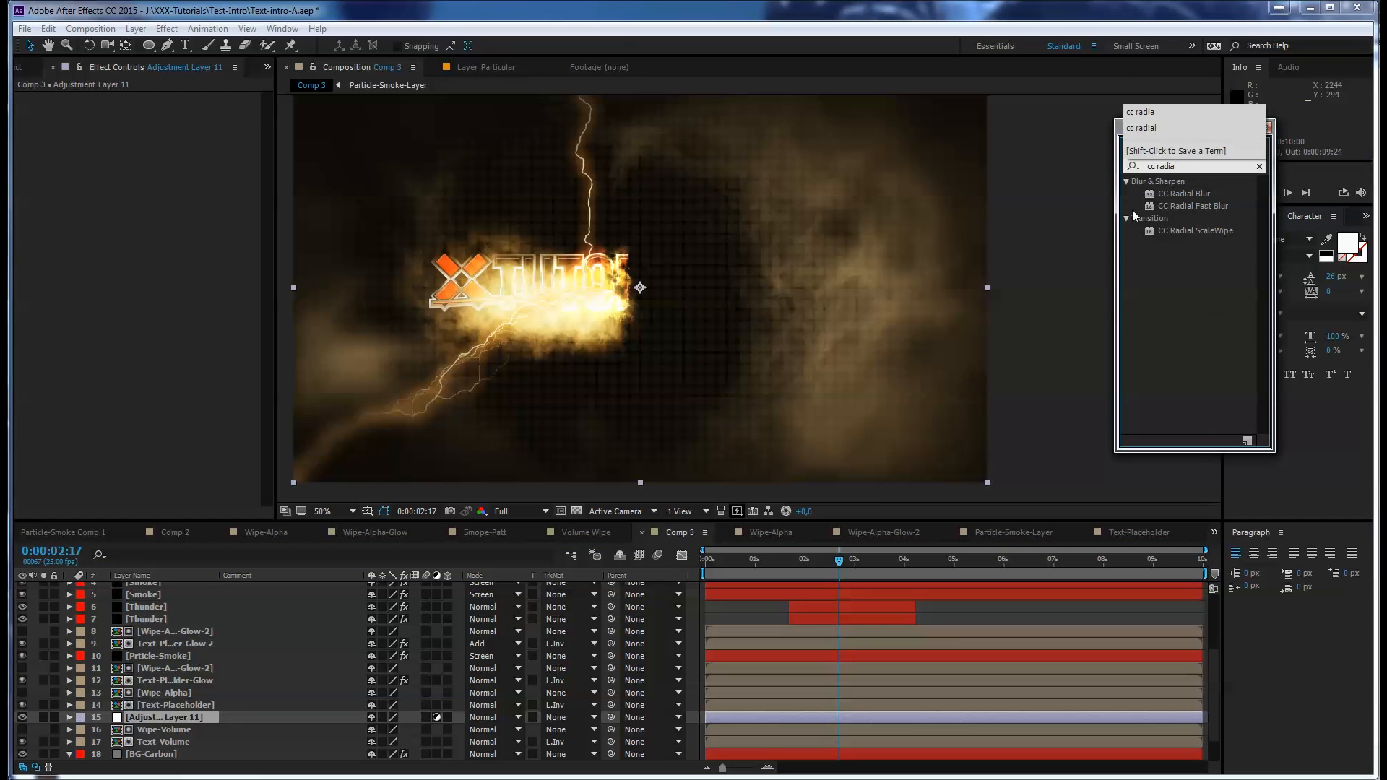
pyautogui.doubleClick(1200, 205)
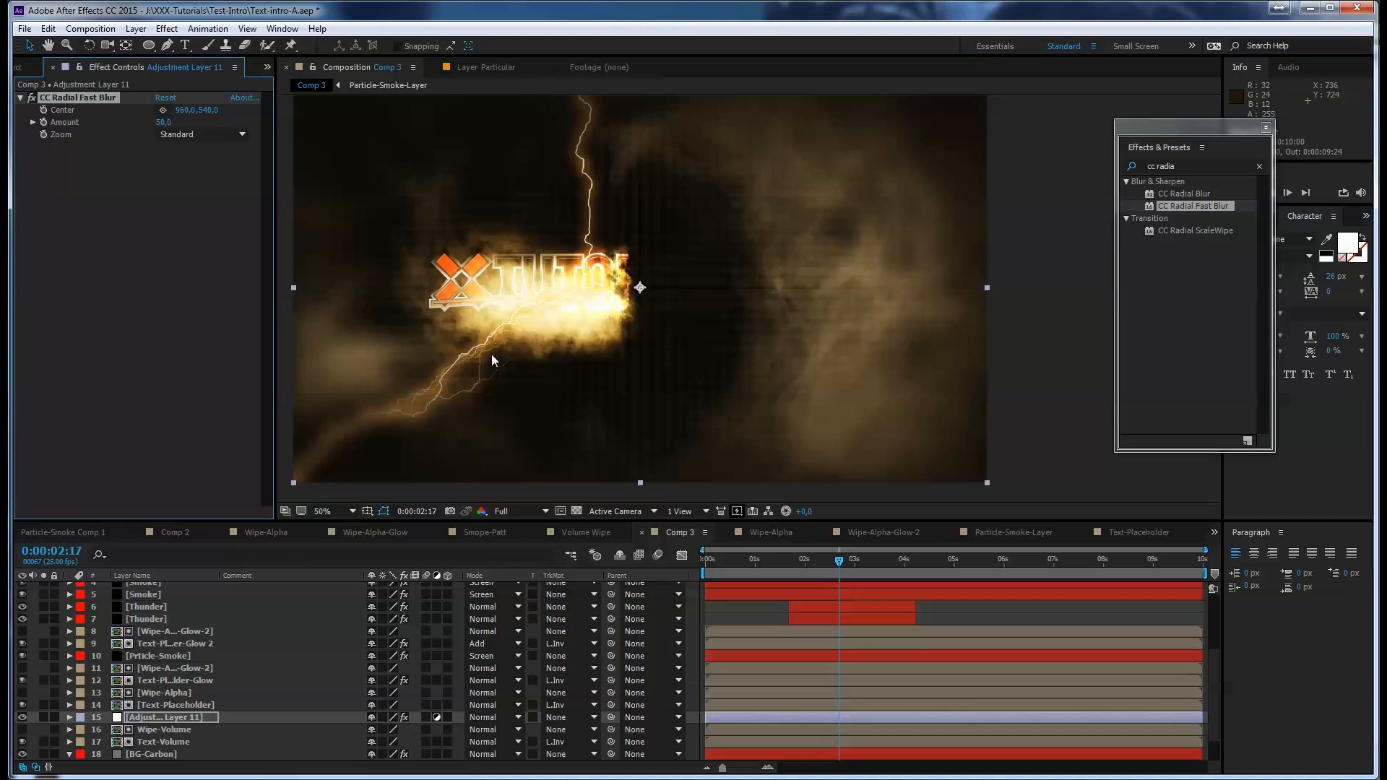
pyautogui.moveTo(165, 125); pyautogui.dragTo(230, 118)
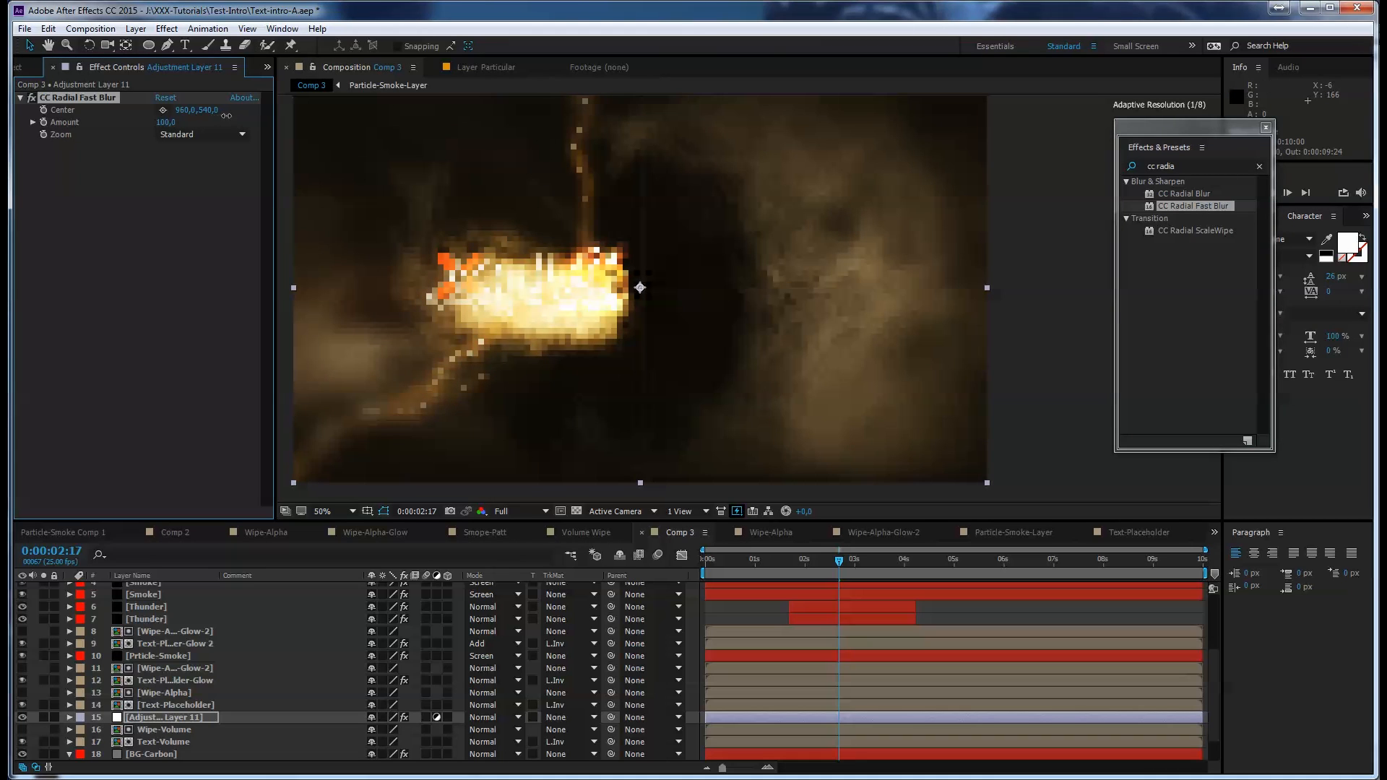
# Try the Alpha Inverted track matte from Wipe-Volume on the Text-Volume layer and preview it at 0:00:02:14
pyautogui.click(189, 729)
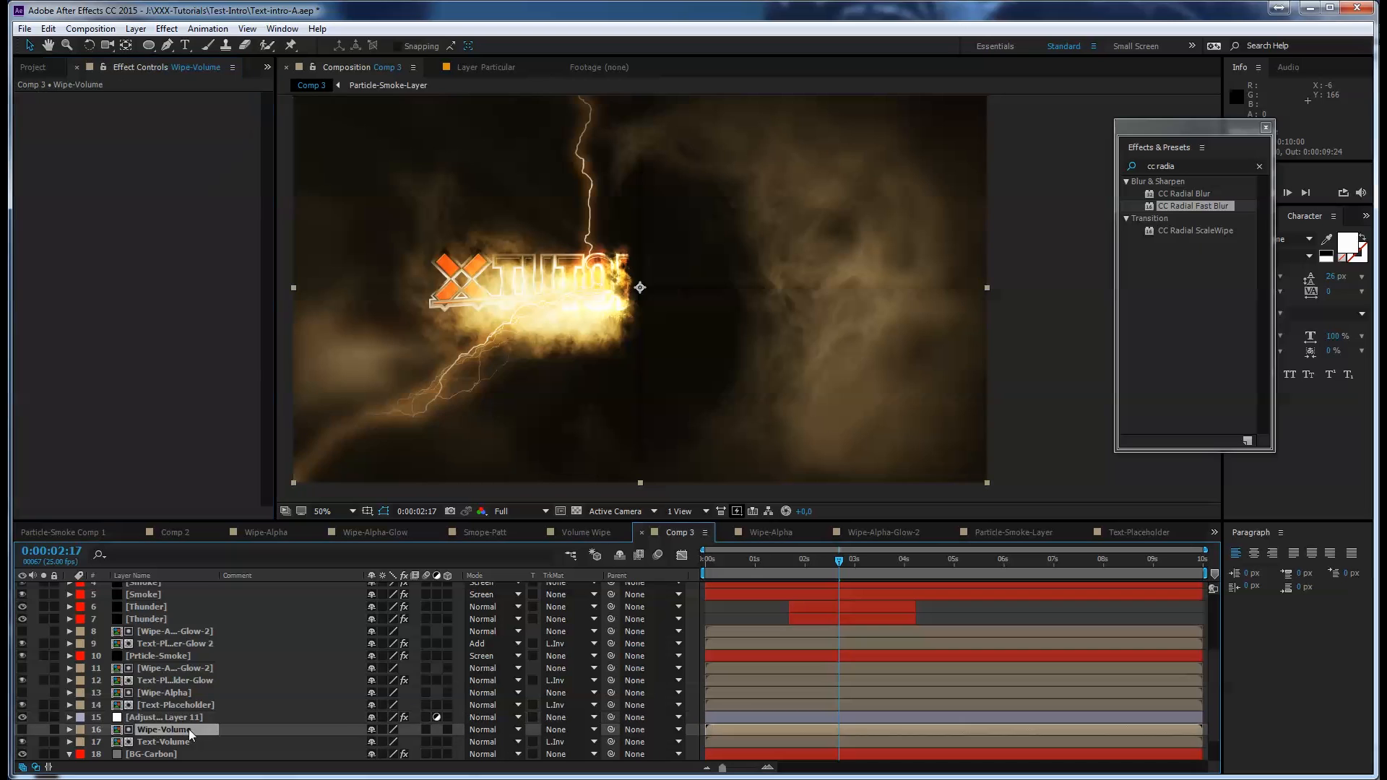
pyautogui.click(201, 738)
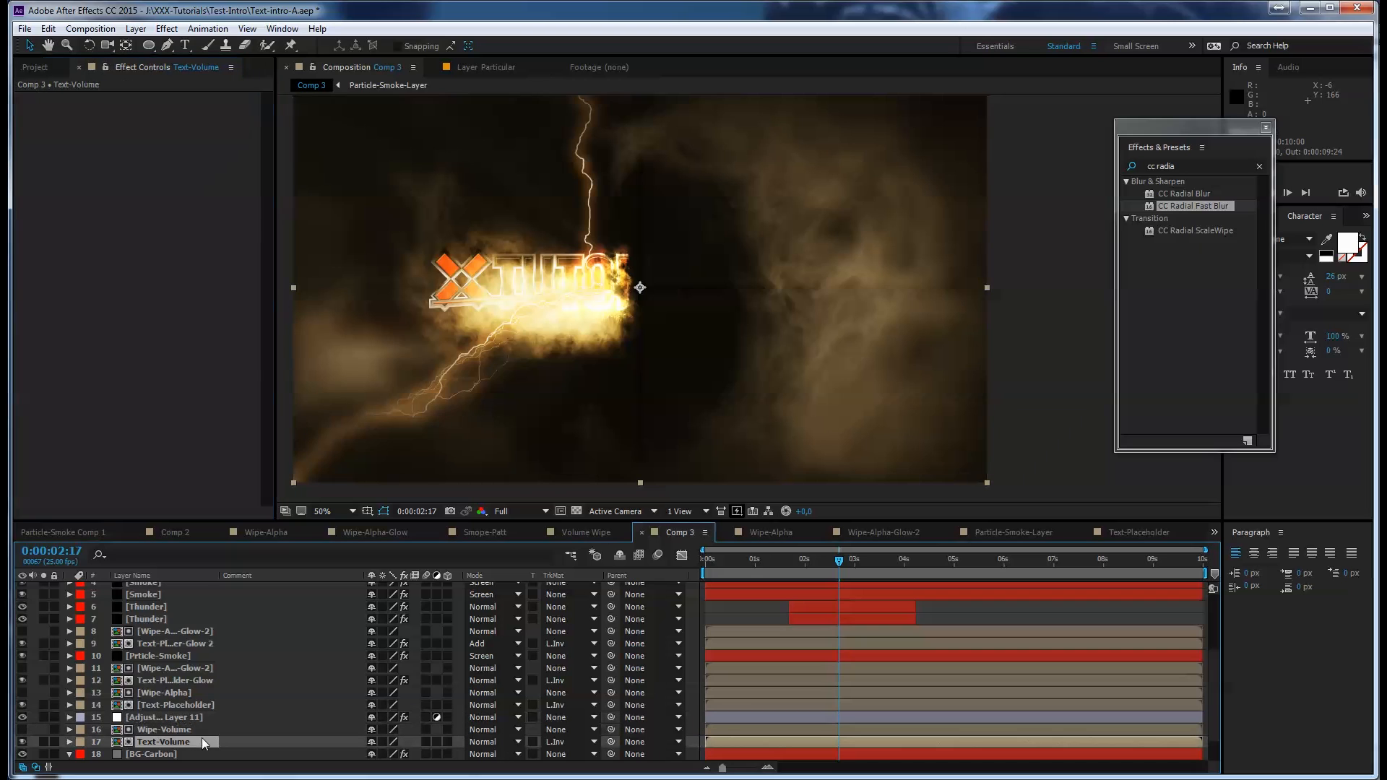
pyautogui.click(567, 742)
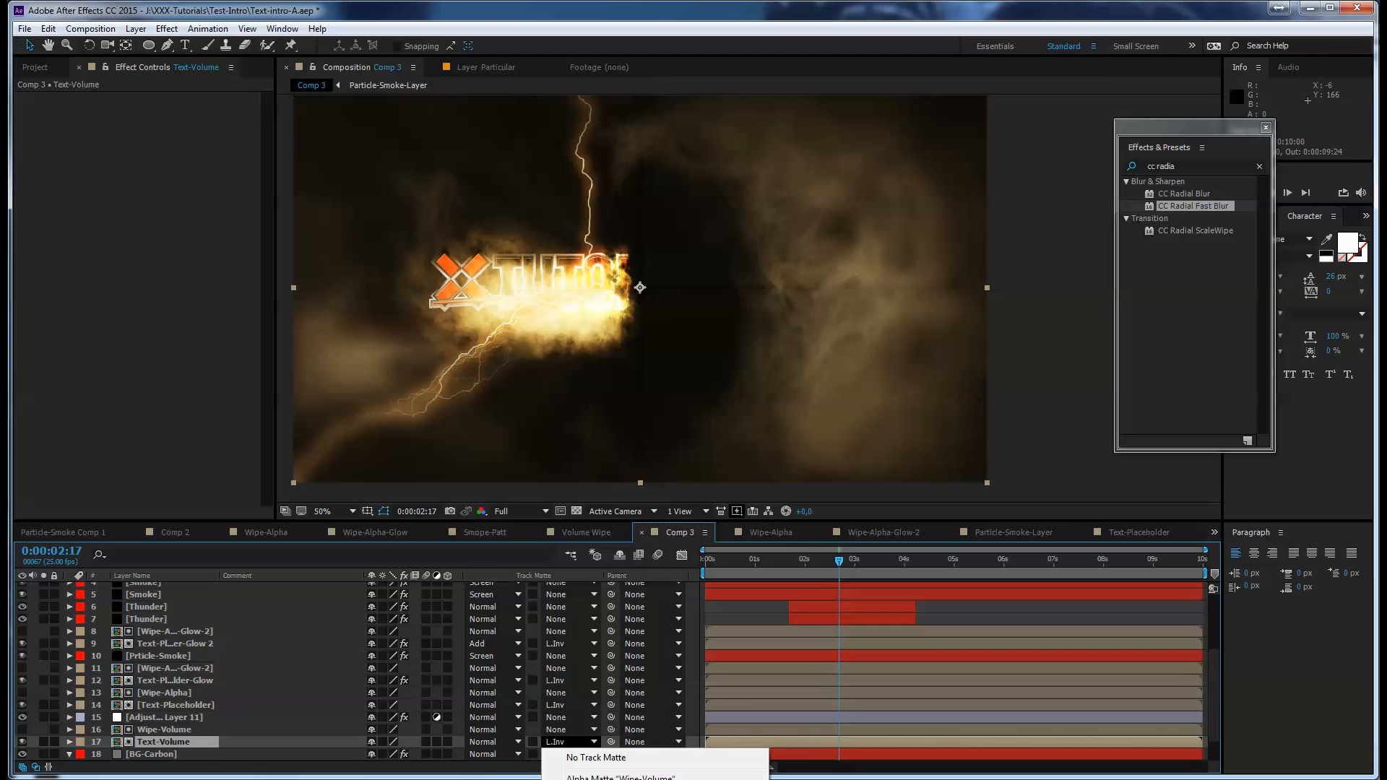
pyautogui.click(620, 779)
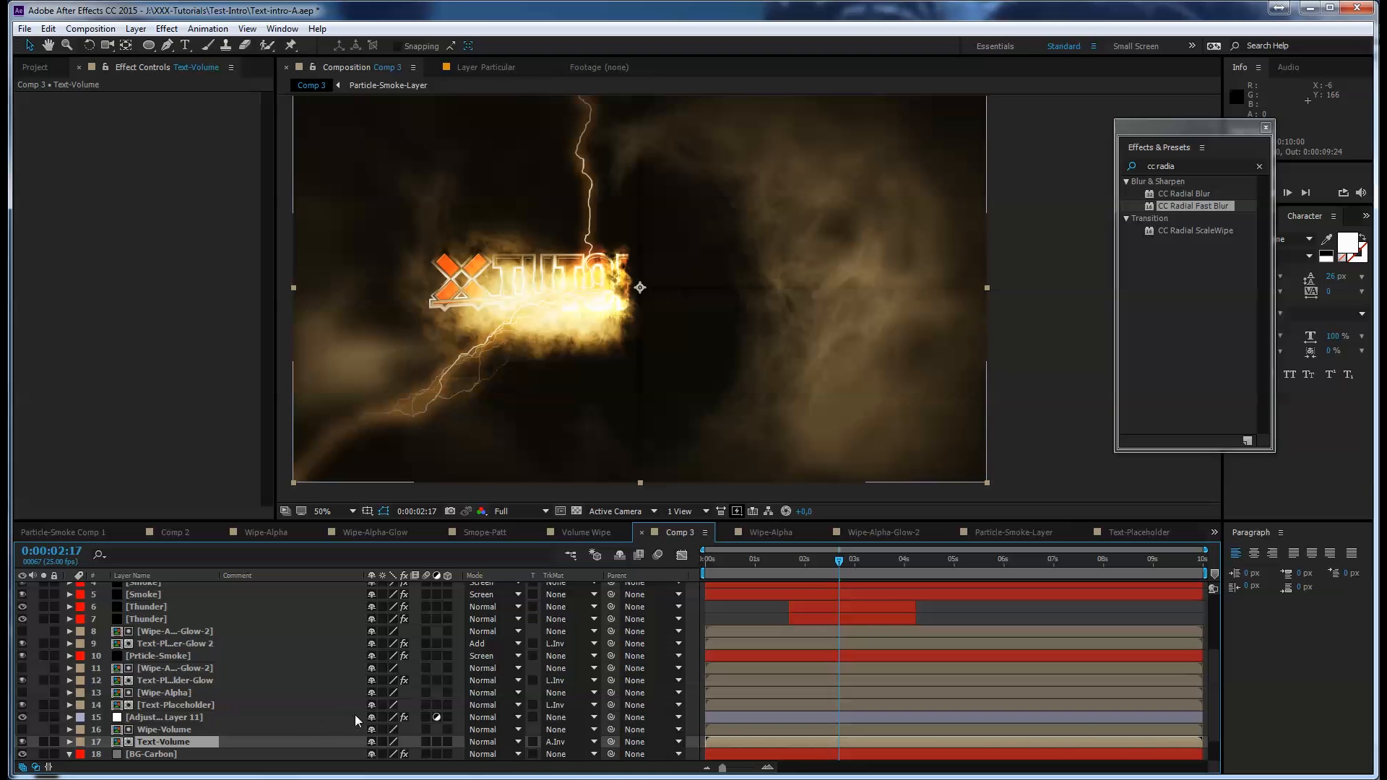
pyautogui.moveTo(843, 560)
pyautogui.mouseDown()
pyautogui.moveTo(820, 563)
pyautogui.moveTo(833, 562)
pyautogui.mouseUp()
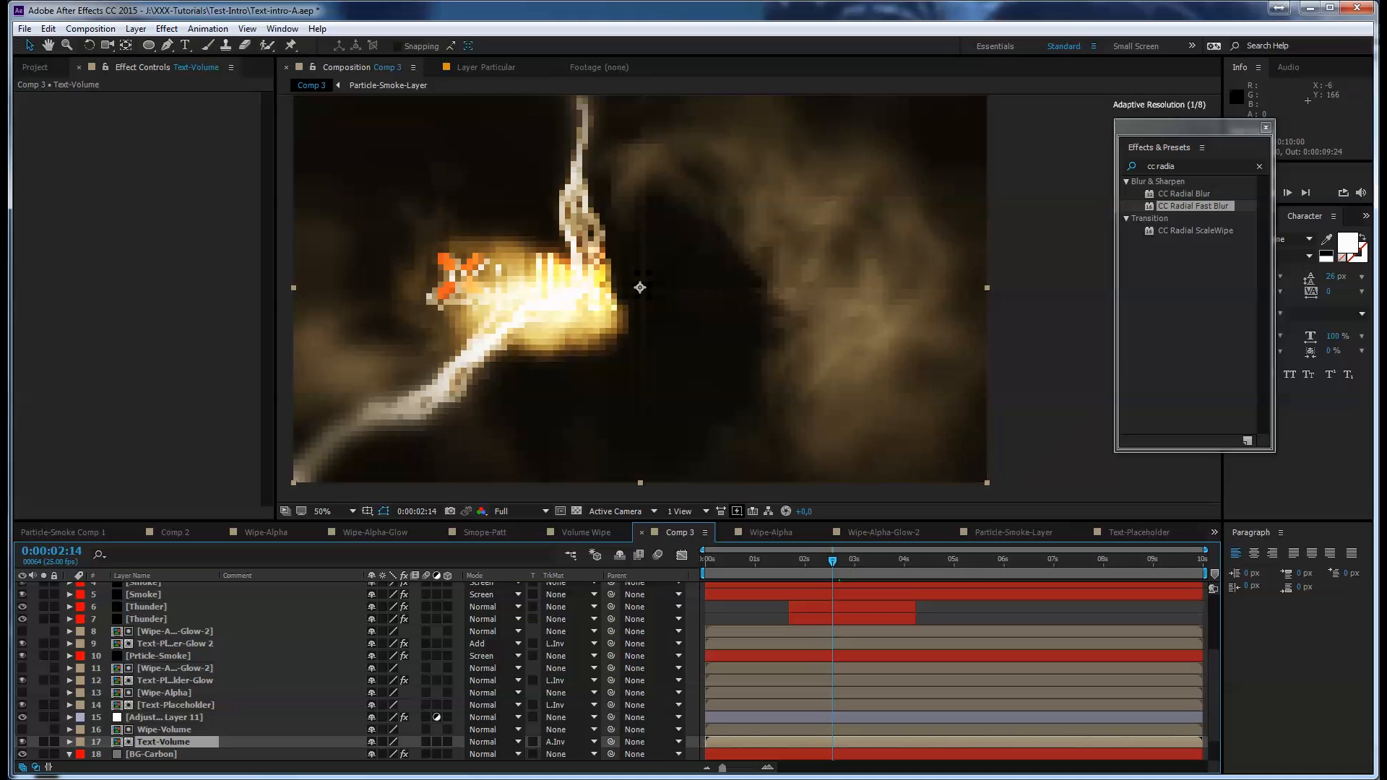
# Pre-compose Adjustment Layer 11, Wipe-Volume and Text-Volume into a new composition named Volume-Light, moving all attributes into it
pyautogui.keyDown('ctrl'); pyautogui.click(170, 729); pyautogui.keyUp('ctrl')
pyautogui.keyDown('ctrl'); pyautogui.click(169, 716); pyautogui.keyUp('ctrl')
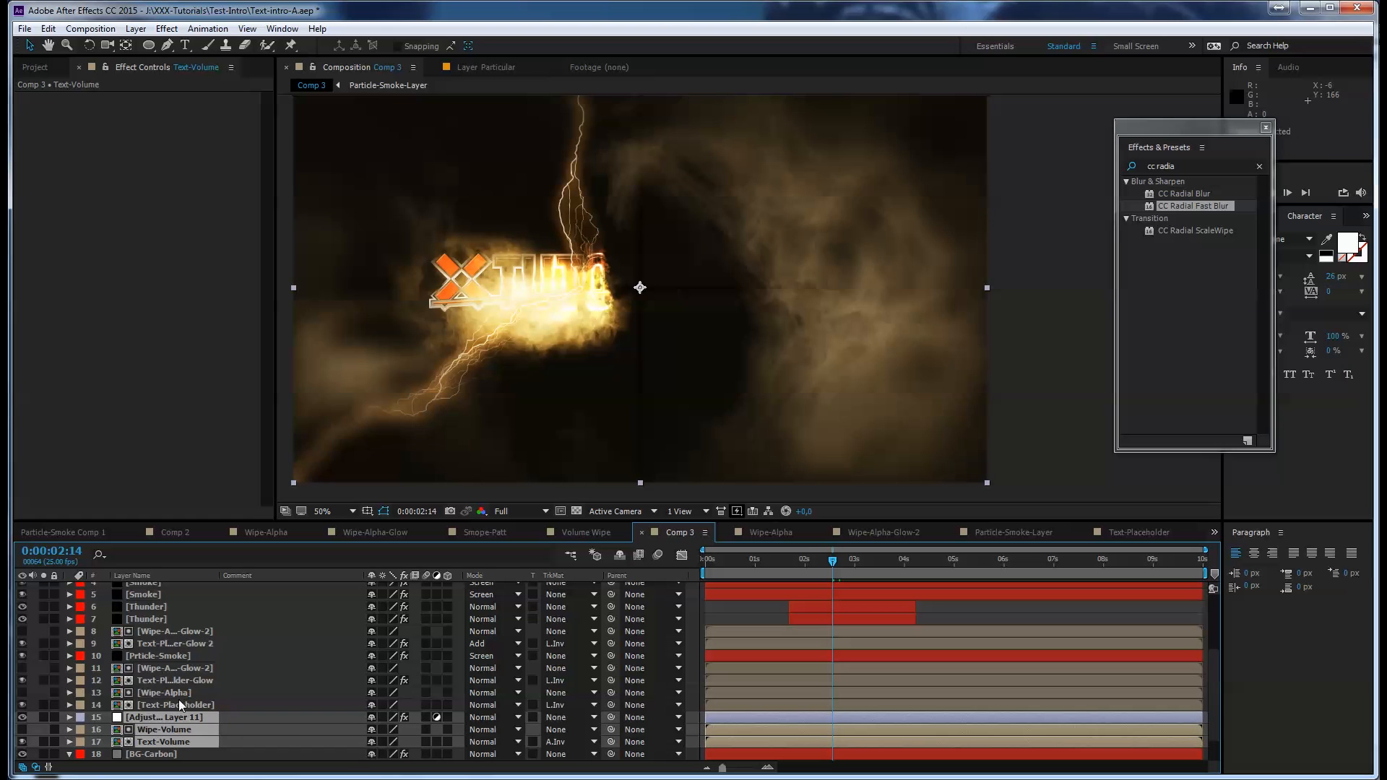
pyautogui.click(130, 29)
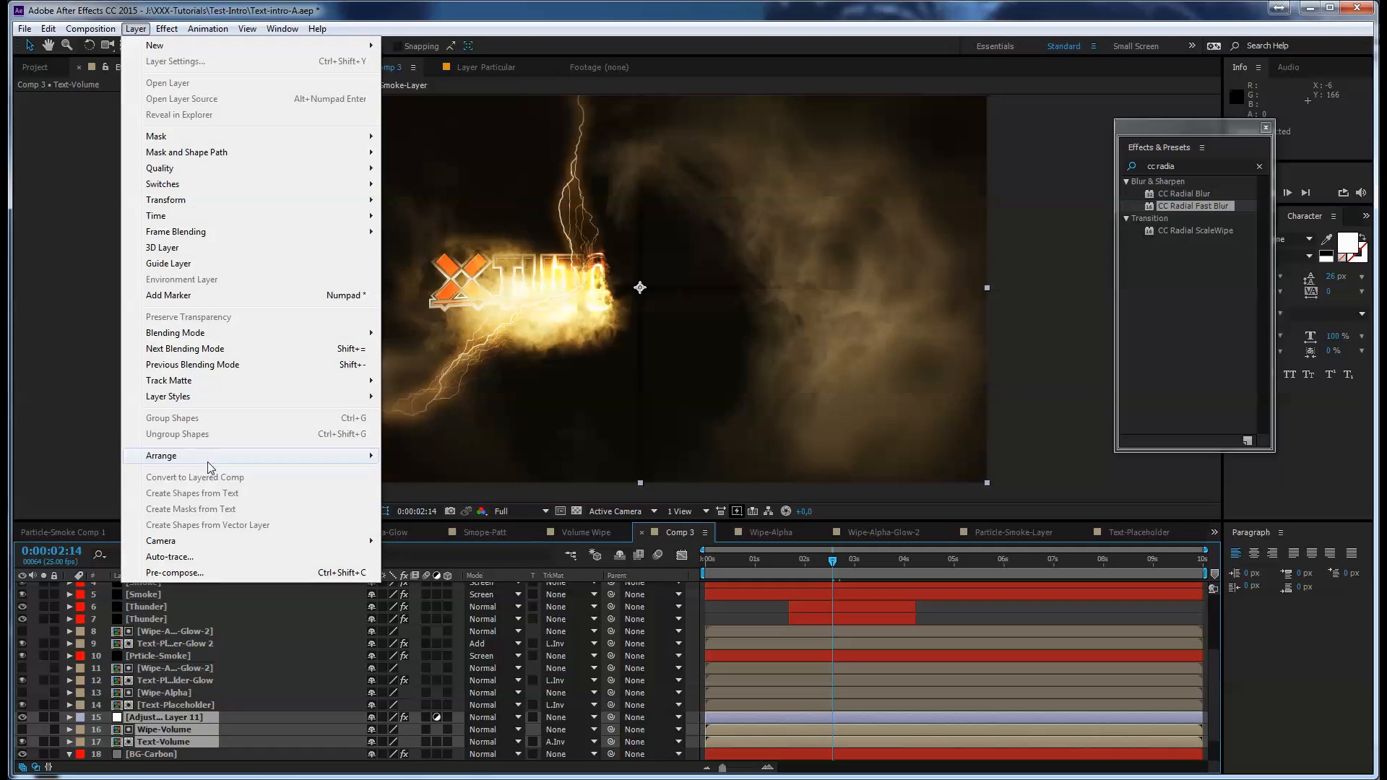
pyautogui.click(203, 572)
pyautogui.write('Volume')
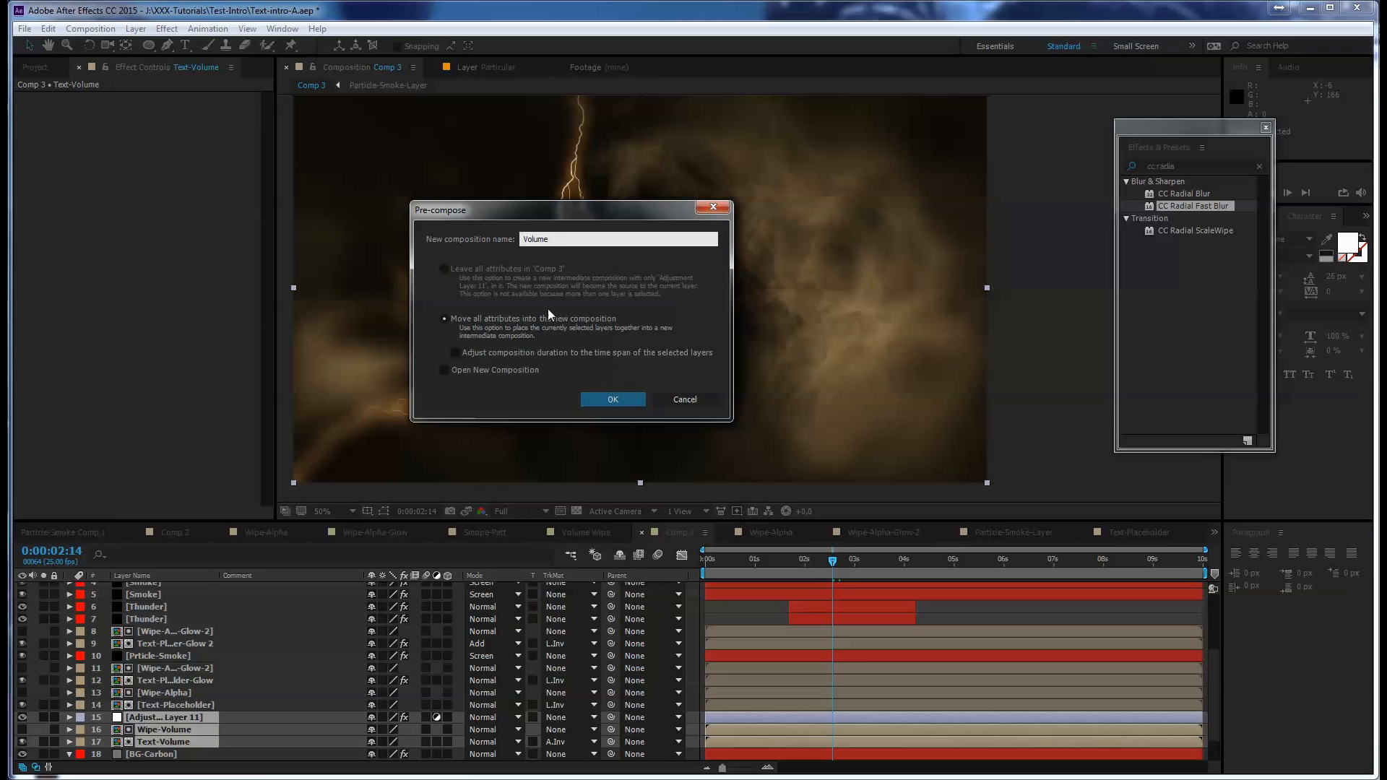
pyautogui.write('-Light')
pyautogui.press('Return')
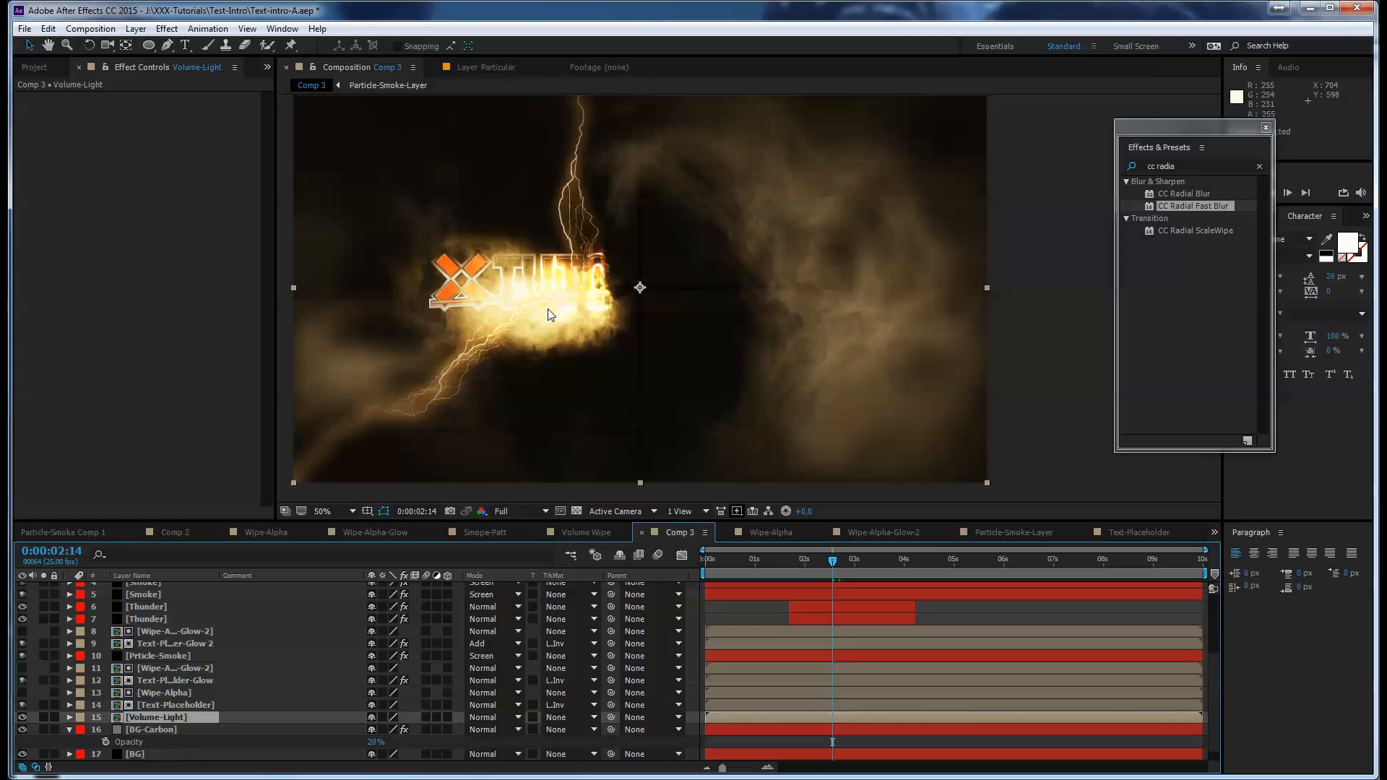
# Open the Volume-Light composition and examine the wipe over time with the Wipe-Alpha-Glow-2 layer temporarily shown, ending at 0:00:02:23
pyautogui.doubleClick(173, 717)
pyautogui.moveTo(834, 561); pyautogui.dragTo(766, 561)
pyautogui.click(23, 599)
pyautogui.moveTo(767, 568); pyautogui.dragTo(839, 555)
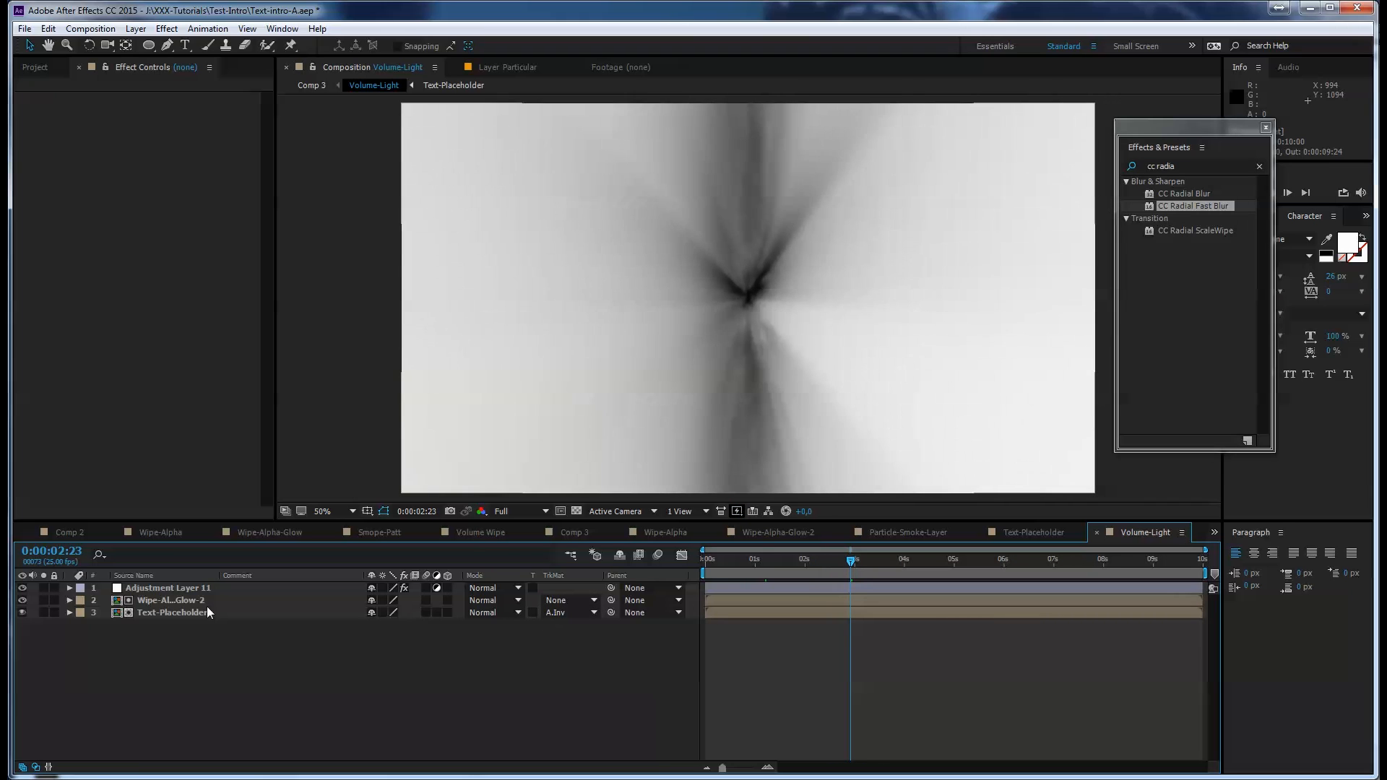
pyautogui.click(22, 601)
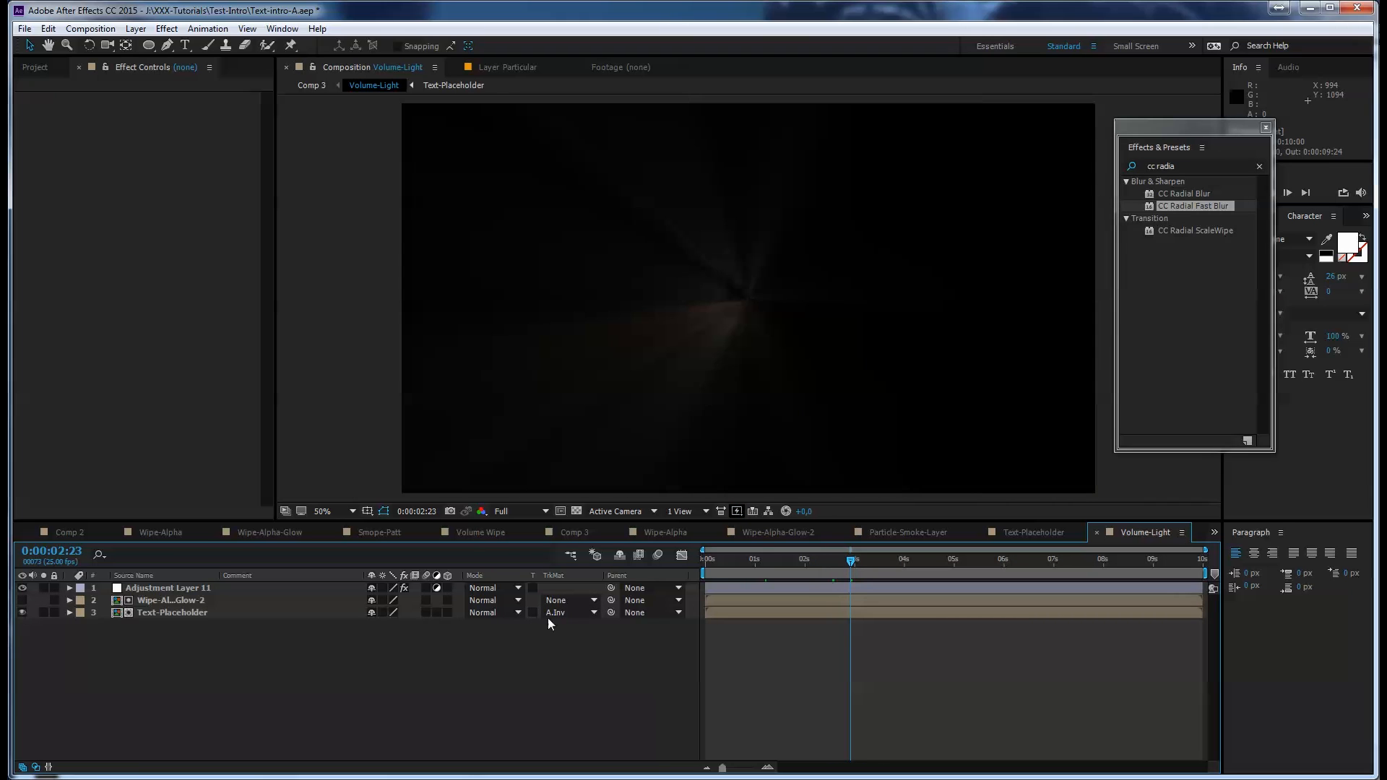
# Try Alpha and Luma track mattes on Text-Placeholder, settle on Luma Inverted Matte "Wipe-Alpha-Glow-2", and preview it at 0:00:03:01
pyautogui.click(555, 613)
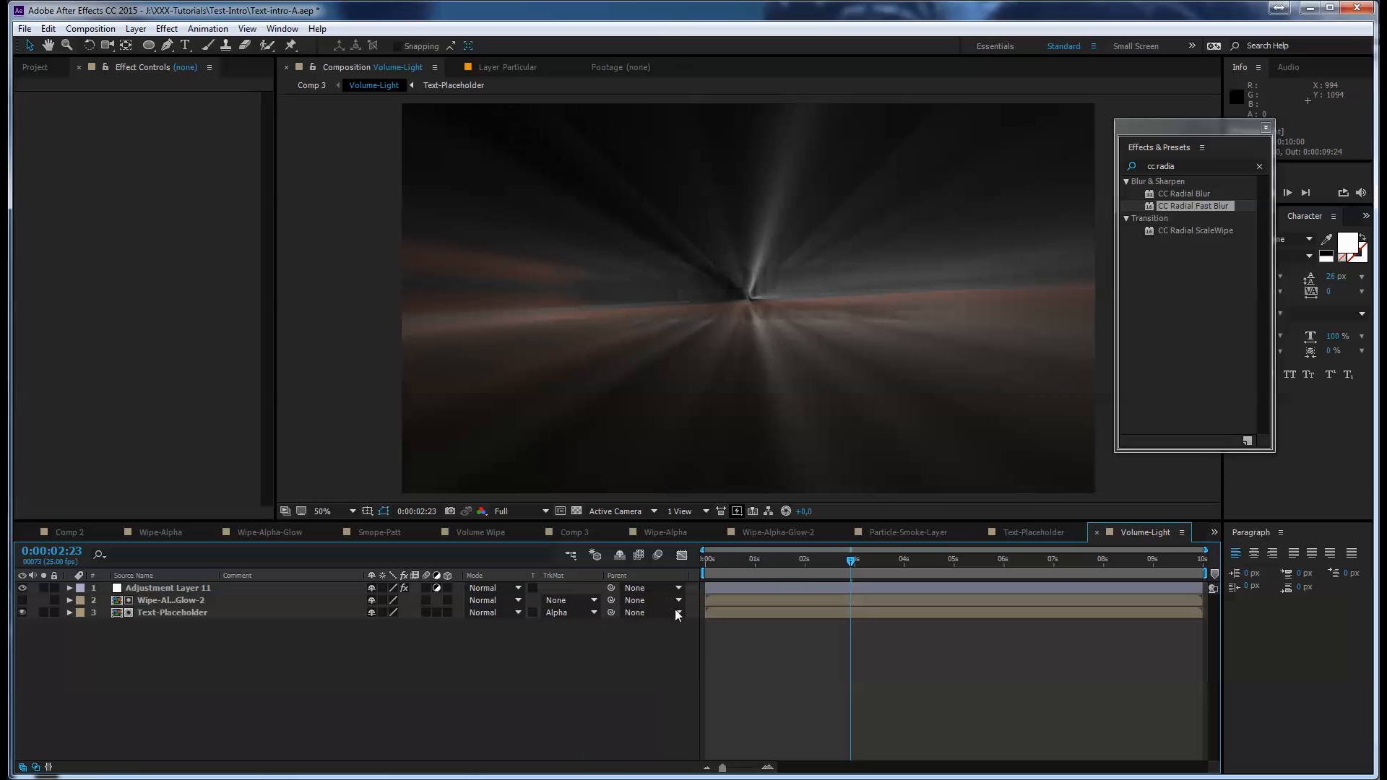
pyautogui.moveTo(866, 561)
pyautogui.mouseDown()
pyautogui.moveTo(744, 563)
pyautogui.moveTo(880, 562)
pyautogui.moveTo(844, 562)
pyautogui.mouseUp()
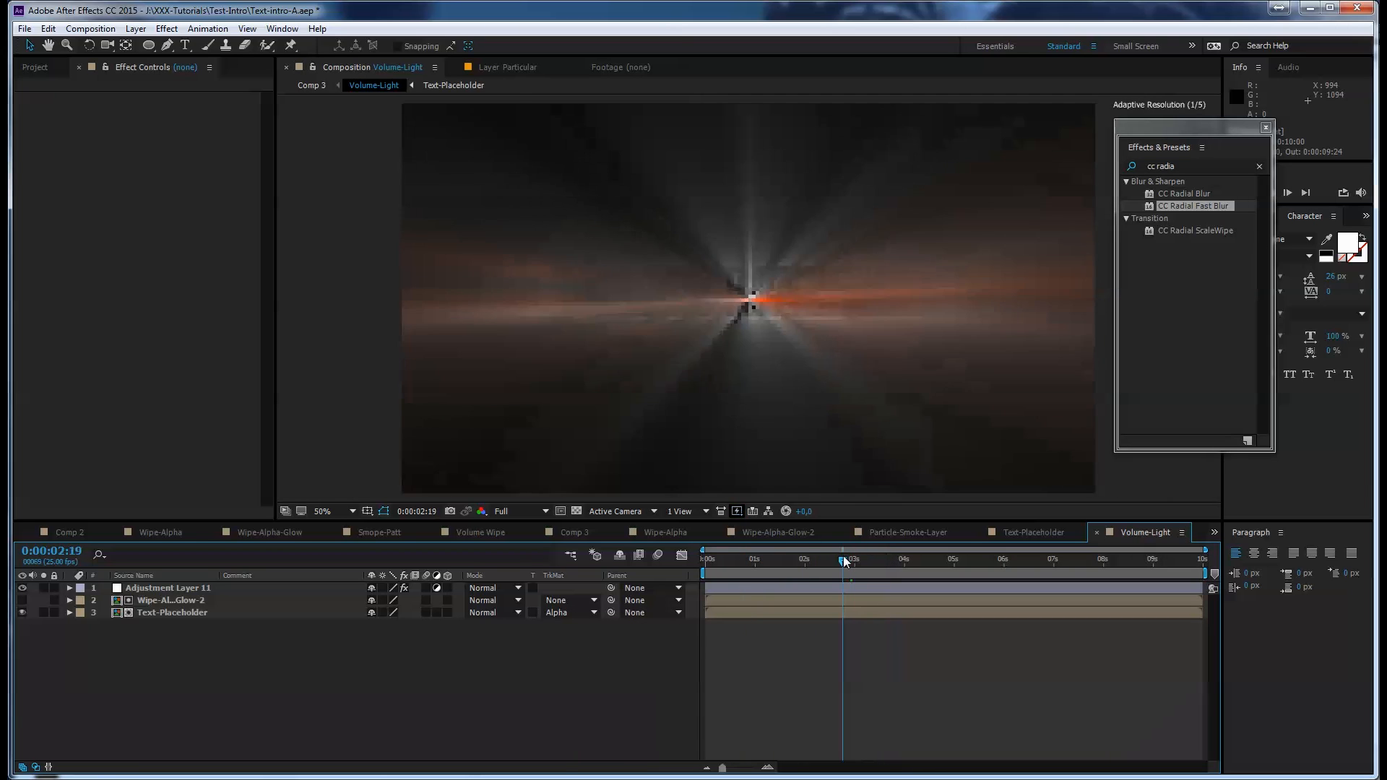
pyautogui.click(581, 612)
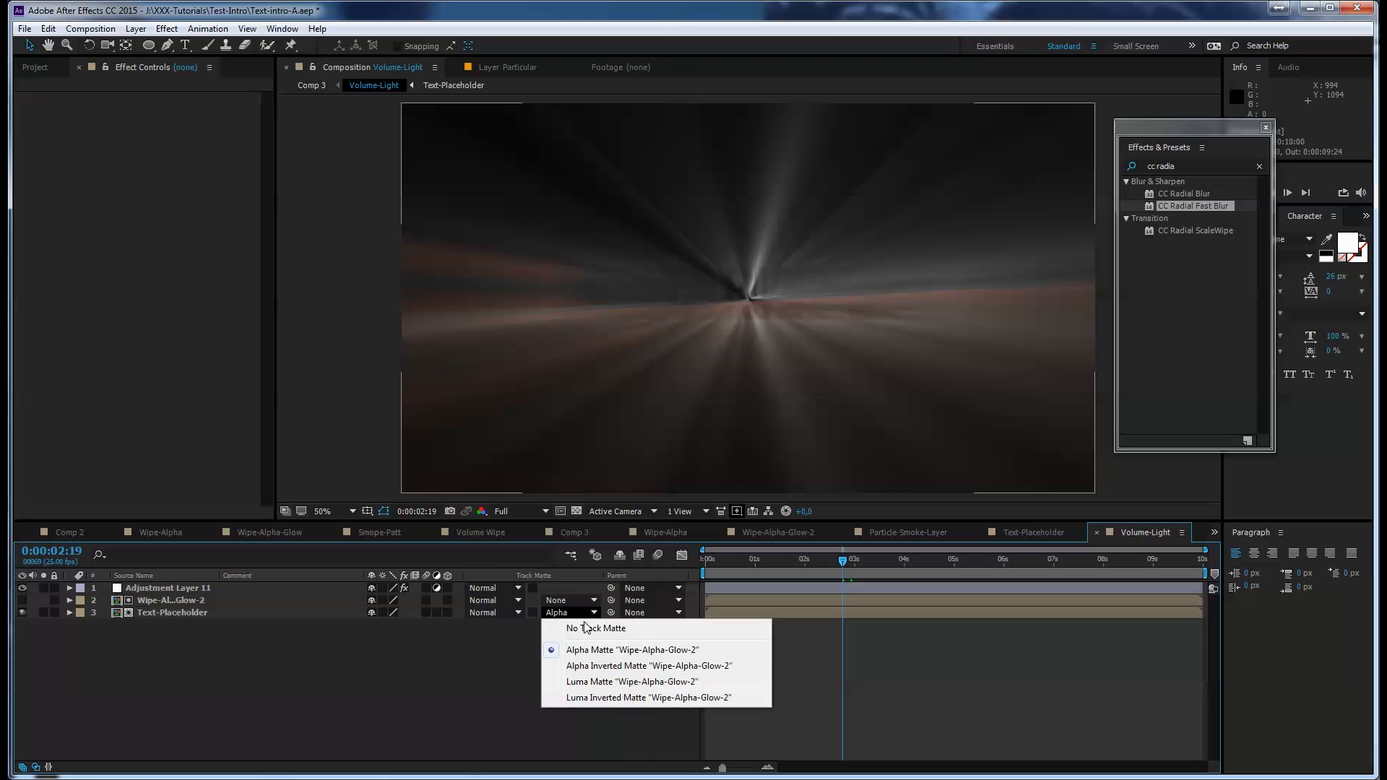
pyautogui.click(595, 680)
pyautogui.click(587, 613)
pyautogui.click(589, 697)
pyautogui.moveTo(854, 565)
pyautogui.mouseDown()
pyautogui.moveTo(793, 559)
pyautogui.moveTo(895, 549)
pyautogui.moveTo(828, 549)
pyautogui.moveTo(877, 548)
pyautogui.moveTo(856, 551)
pyautogui.mouseUp()
# Set the Zoom of Adjustment Layer 11's CC Radial Fast Blur to Brightest and preview the rays at 0:00:02:20
pyautogui.click(191, 588)
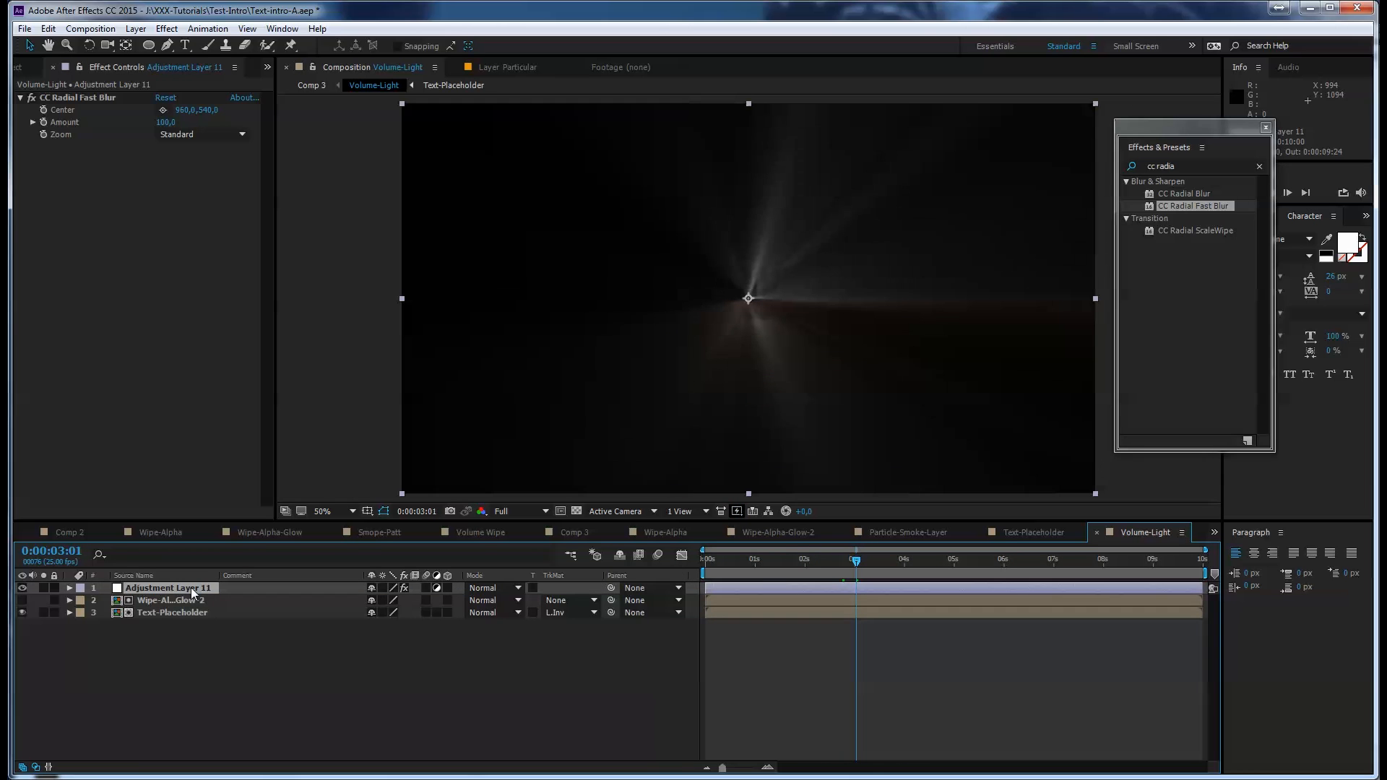
pyautogui.click(189, 134)
pyautogui.click(196, 171)
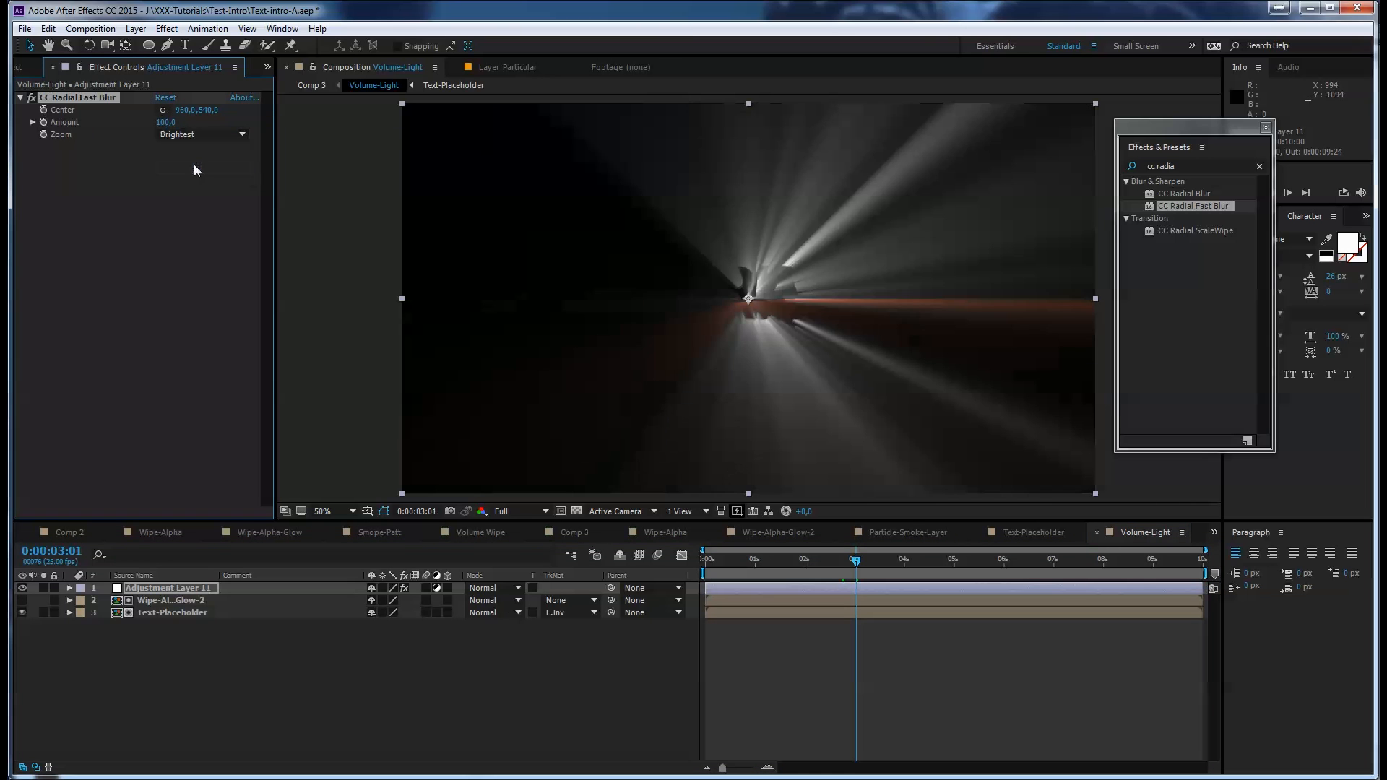
pyautogui.moveTo(857, 561)
pyautogui.mouseDown()
pyautogui.moveTo(800, 563)
pyautogui.moveTo(898, 560)
pyautogui.moveTo(827, 562)
pyautogui.moveTo(845, 562)
pyautogui.mouseUp()
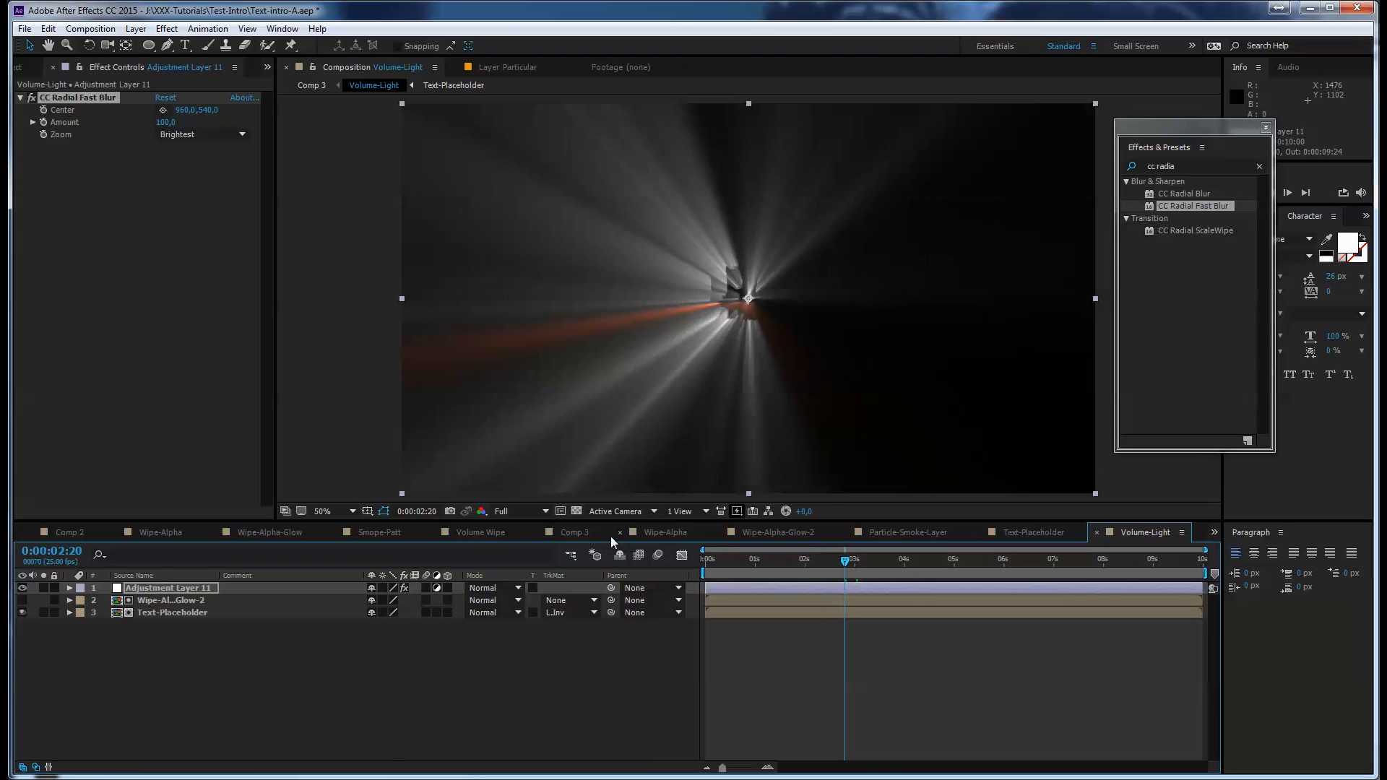
# Return to Comp 3 and examine how the volumetric light rays follow the logo reveal between 0:00:02:16 and 0:00:03:04
pyautogui.click(578, 533)
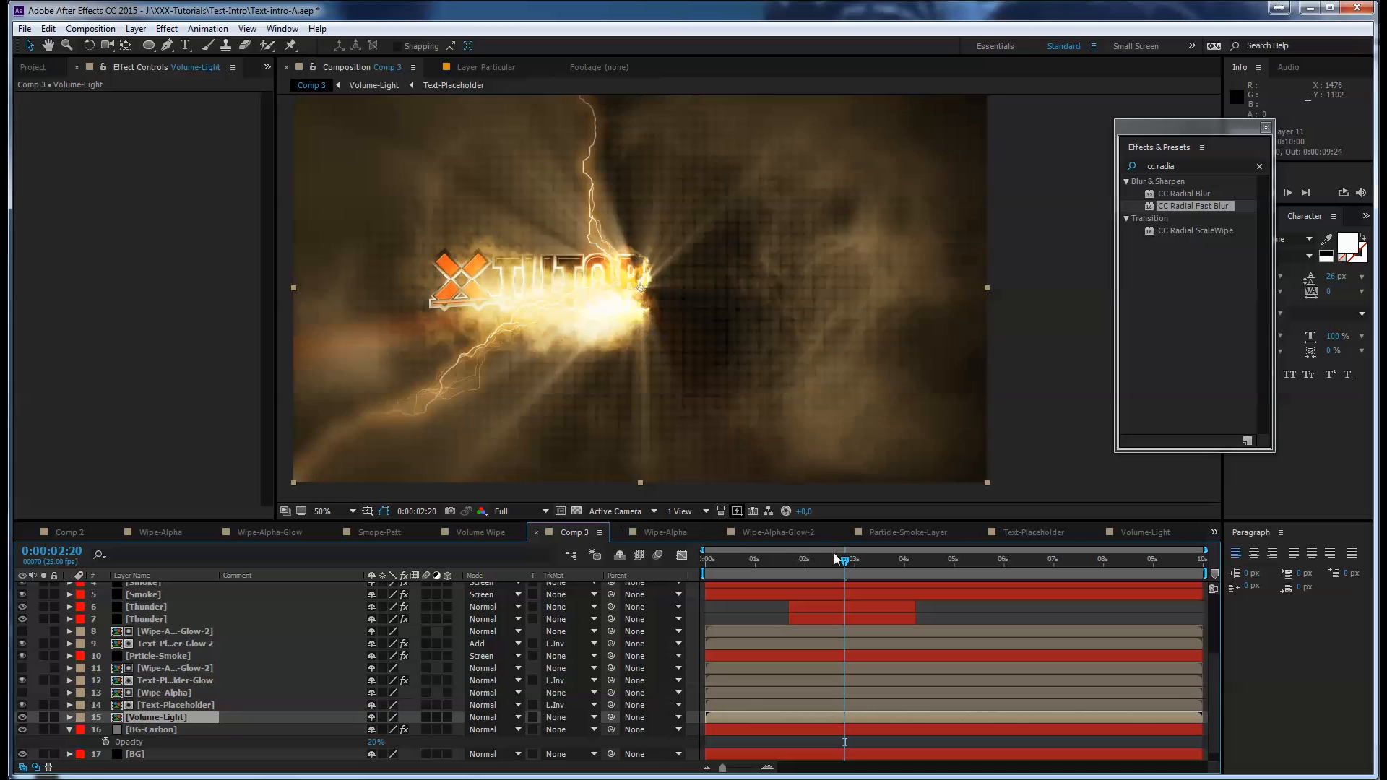
pyautogui.moveTo(823, 556)
pyautogui.mouseDown()
pyautogui.moveTo(808, 564)
pyautogui.moveTo(834, 558)
pyautogui.mouseUp()
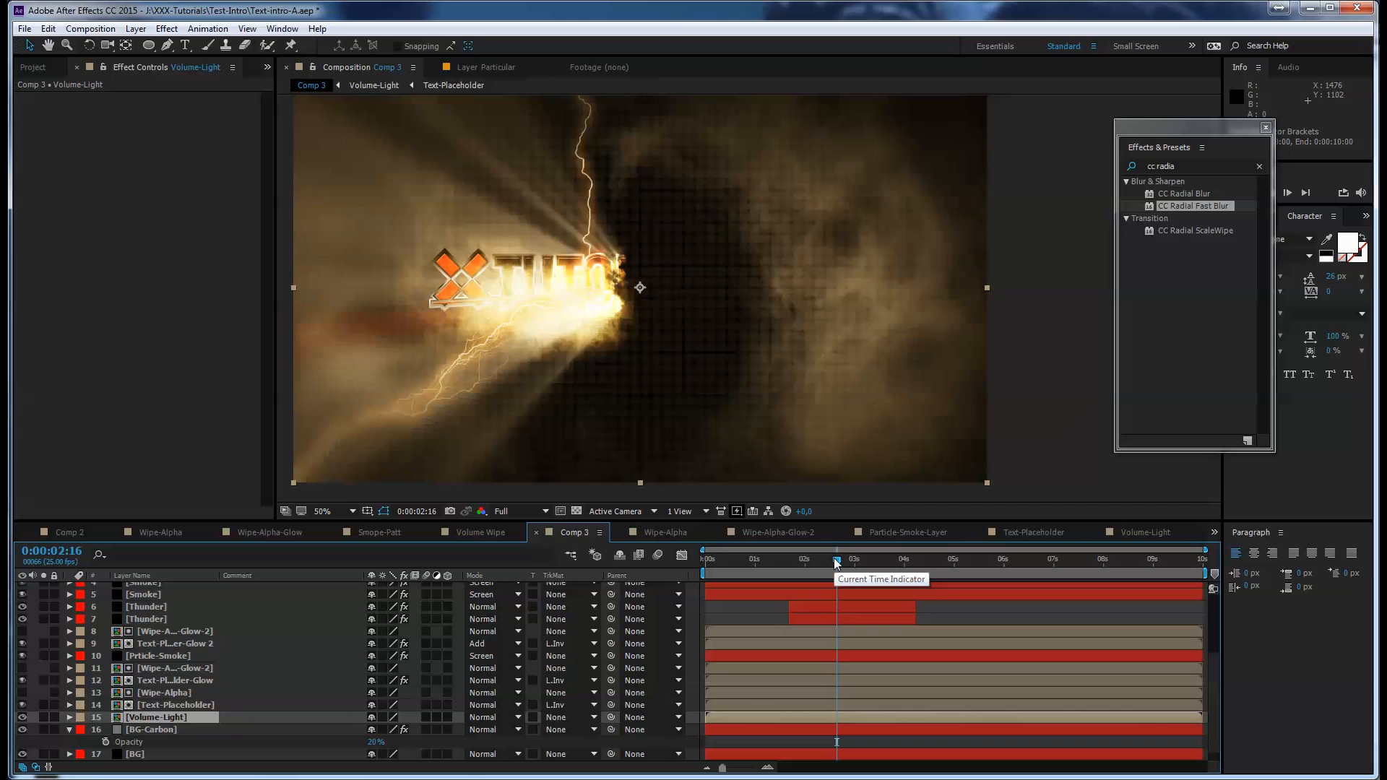
pyautogui.scroll(-2, 734, 281)
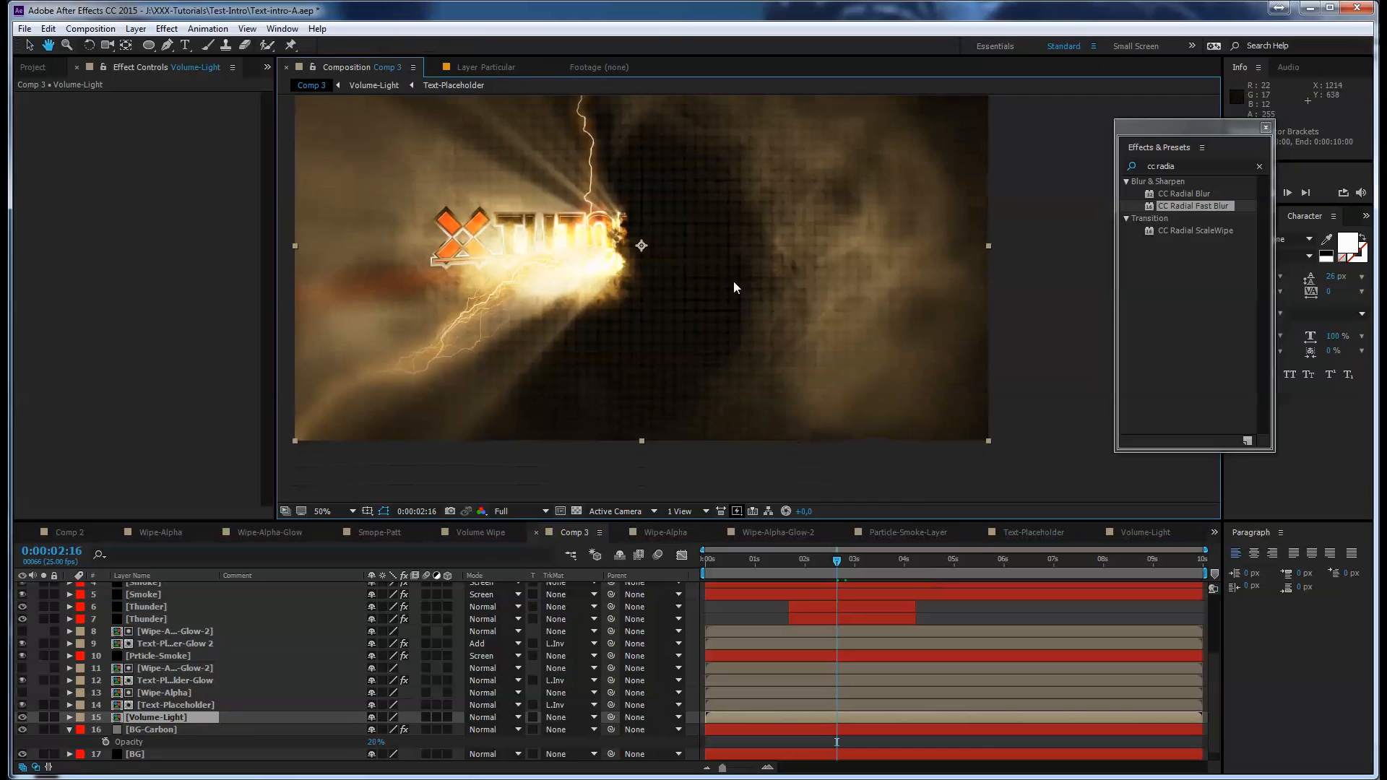
pyautogui.moveTo(731, 307); pyautogui.dragTo(728, 343)
pyautogui.moveTo(833, 562); pyautogui.dragTo(863, 561)
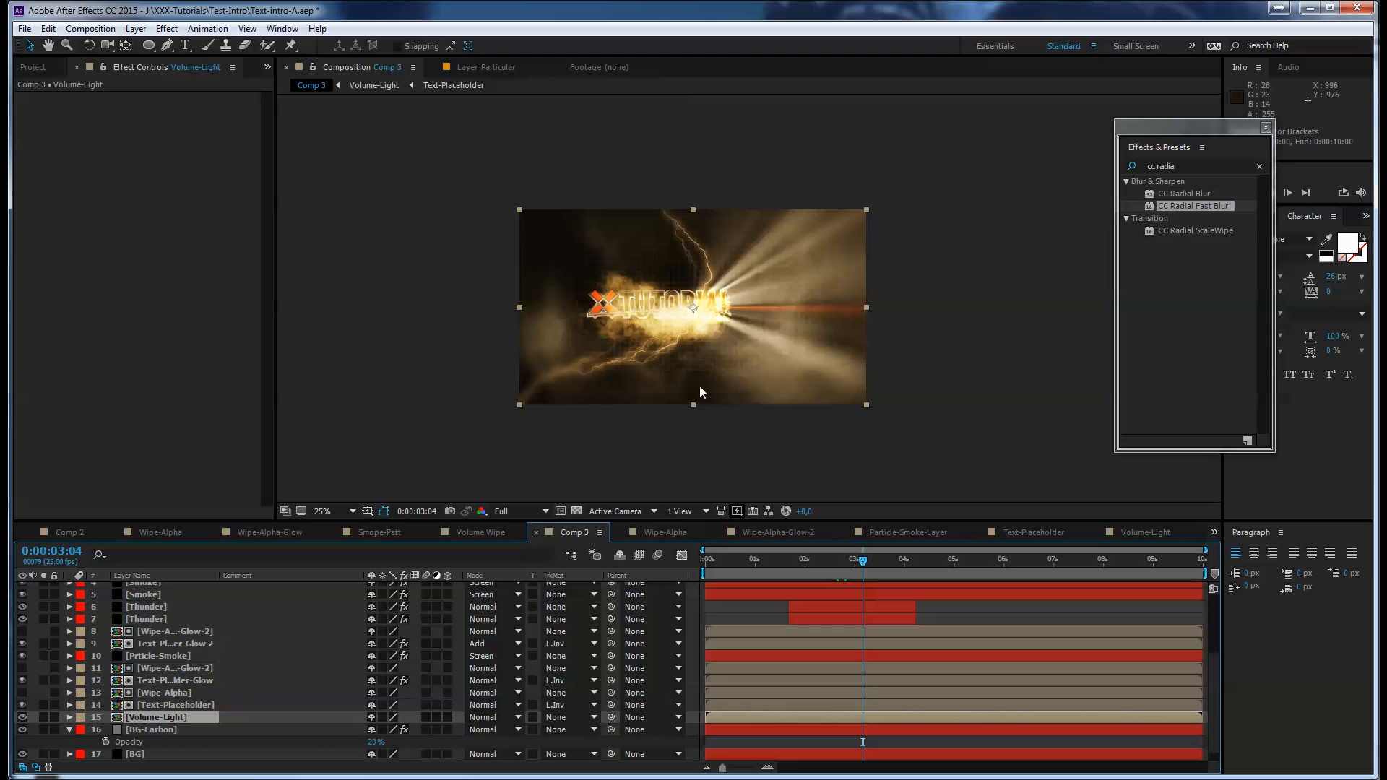
pyautogui.scroll(1, 700, 386)
pyautogui.moveTo(673, 448); pyautogui.dragTo(678, 422)
pyautogui.press('v')
pyautogui.moveTo(866, 565)
pyautogui.mouseDown()
pyautogui.moveTo(836, 563)
pyautogui.moveTo(862, 563)
pyautogui.mouseUp()
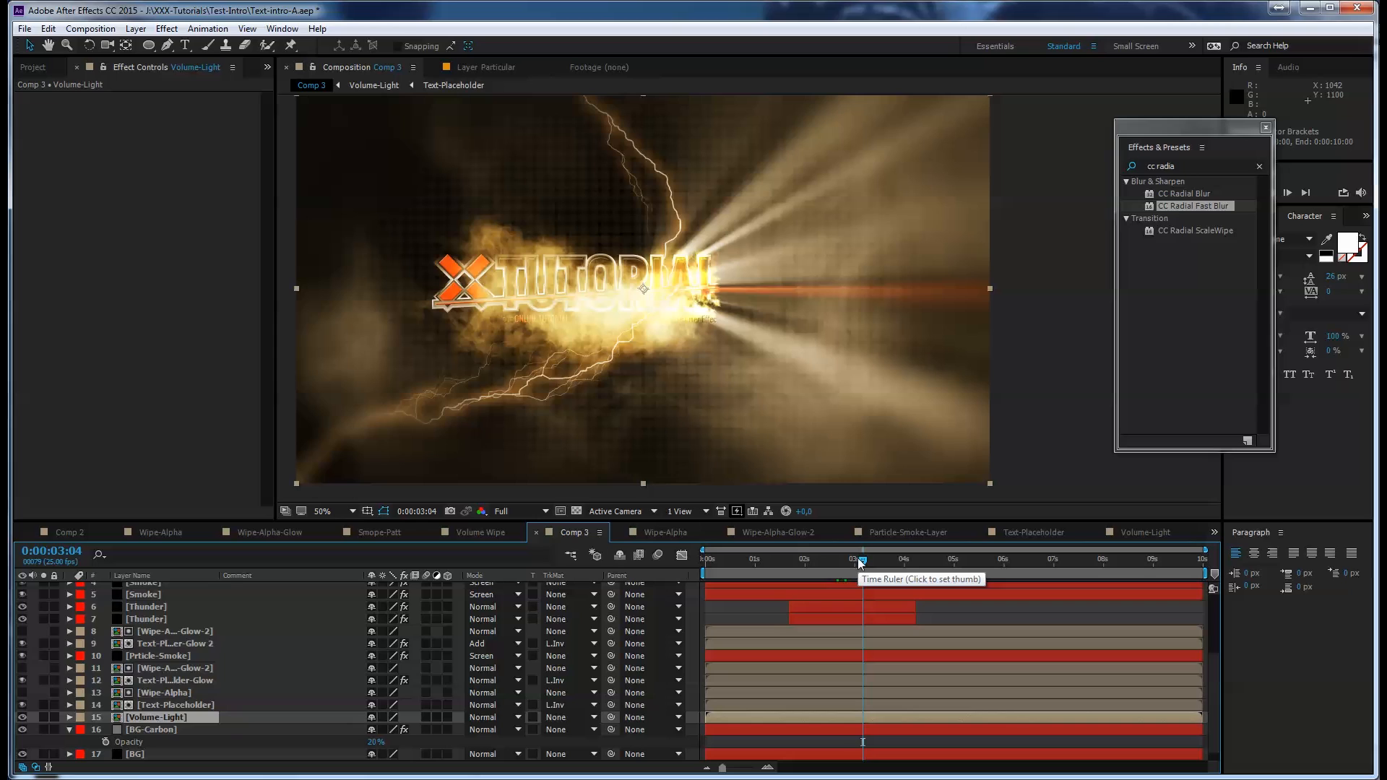